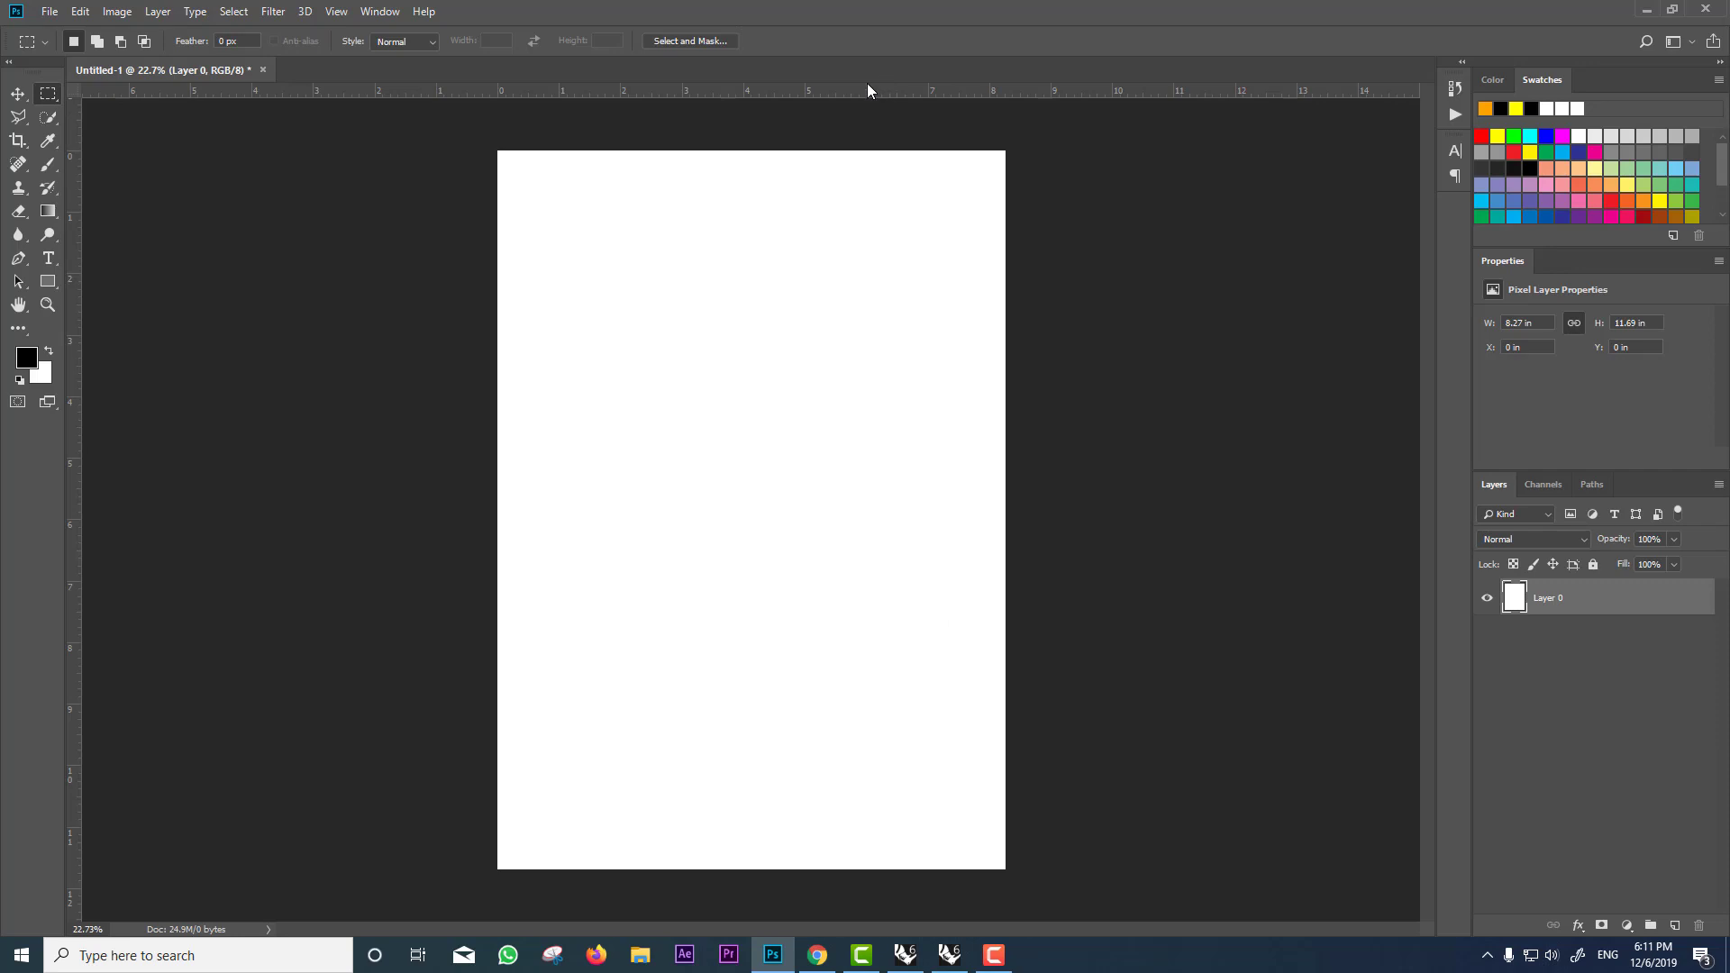
Step: Add a horizontal guide about 4.1 in down and place images.jpg scaled to about 24%
{"action": "left_click_drag", "start_coordinate": [854, 85], "coordinate": [879, 367]}
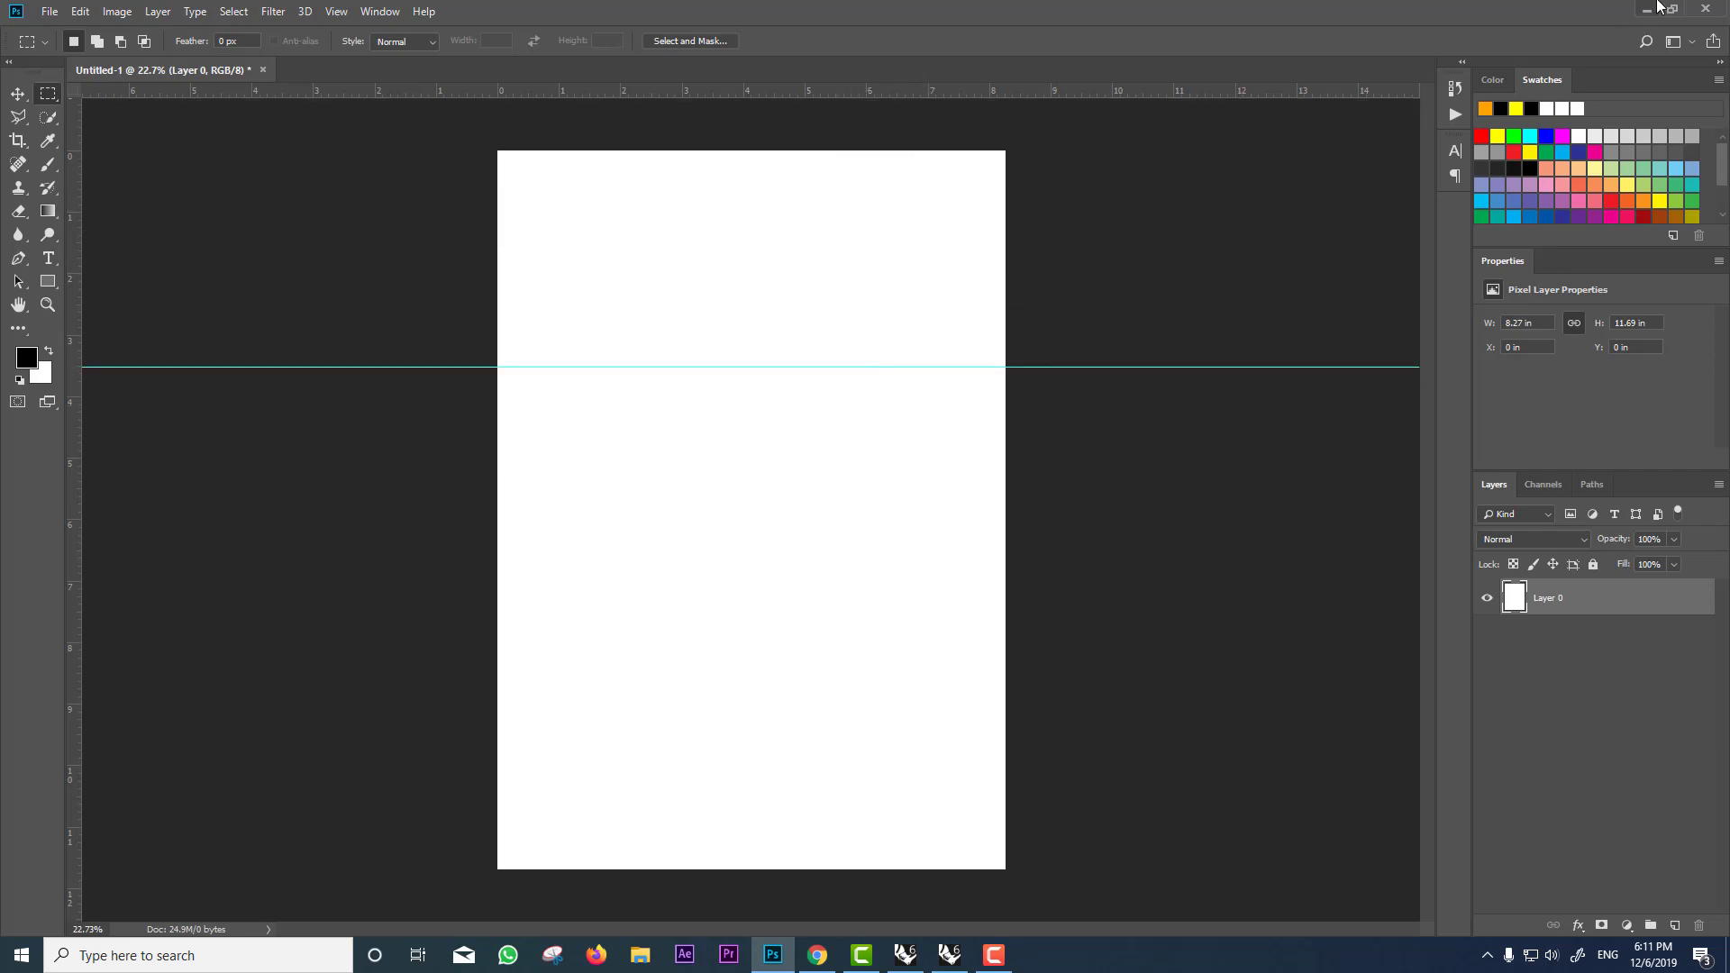
{"action": "left_click", "coordinate": [1648, 8]}
{"action": "left_click_drag", "start_coordinate": [131, 570], "coordinate": [749, 401]}
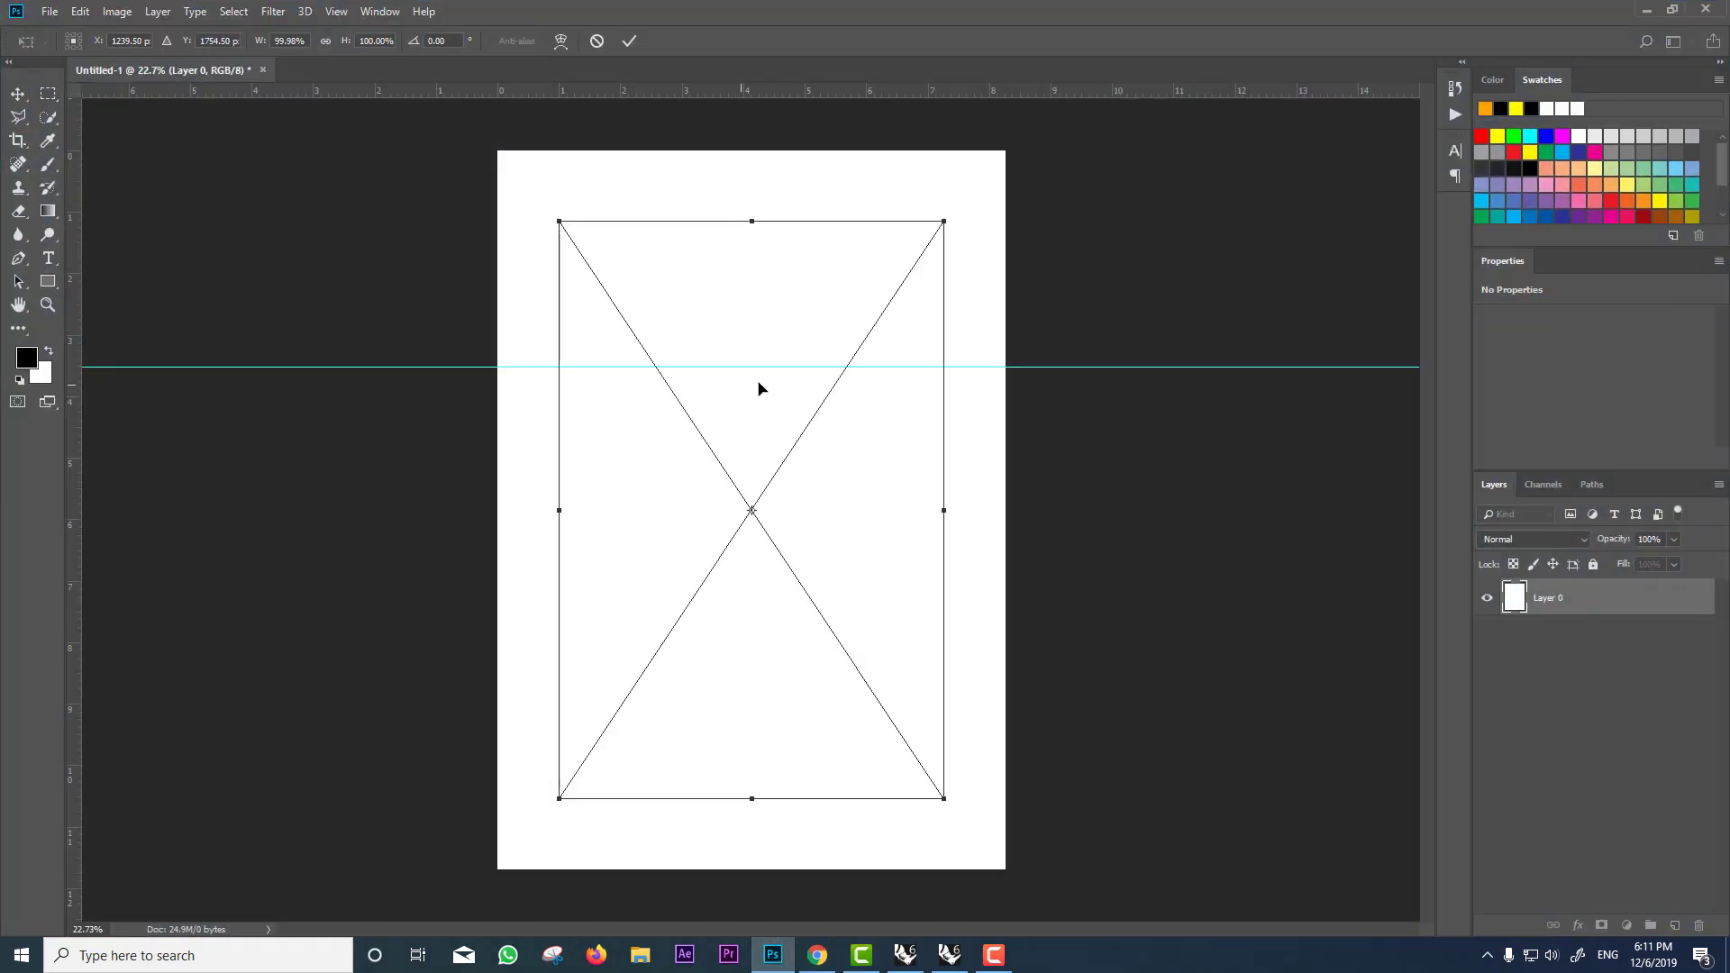
{"action": "left_click_drag", "start_coordinate": [942, 218], "coordinate": [846, 472]}
{"action": "key", "text": "Return"}
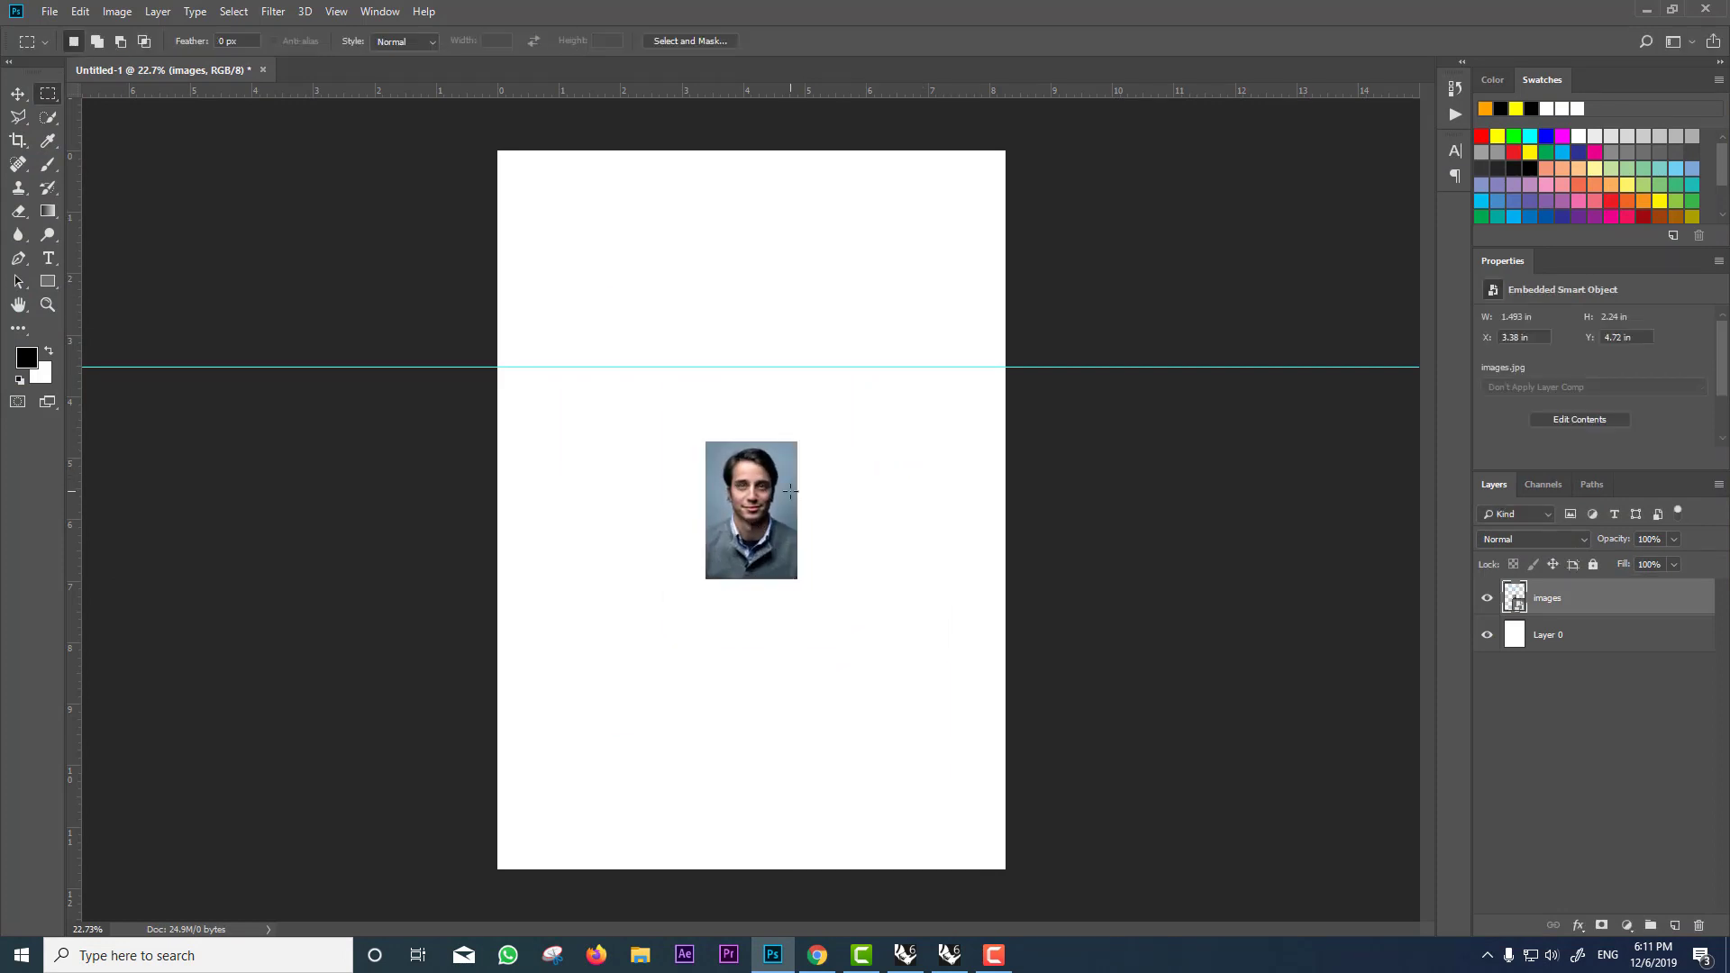
Step: Move the portrait to the upper left of the page and check the guide position
{"action": "left_click", "coordinate": [25, 91]}
{"action": "left_click_drag", "start_coordinate": [750, 497], "coordinate": [580, 299]}
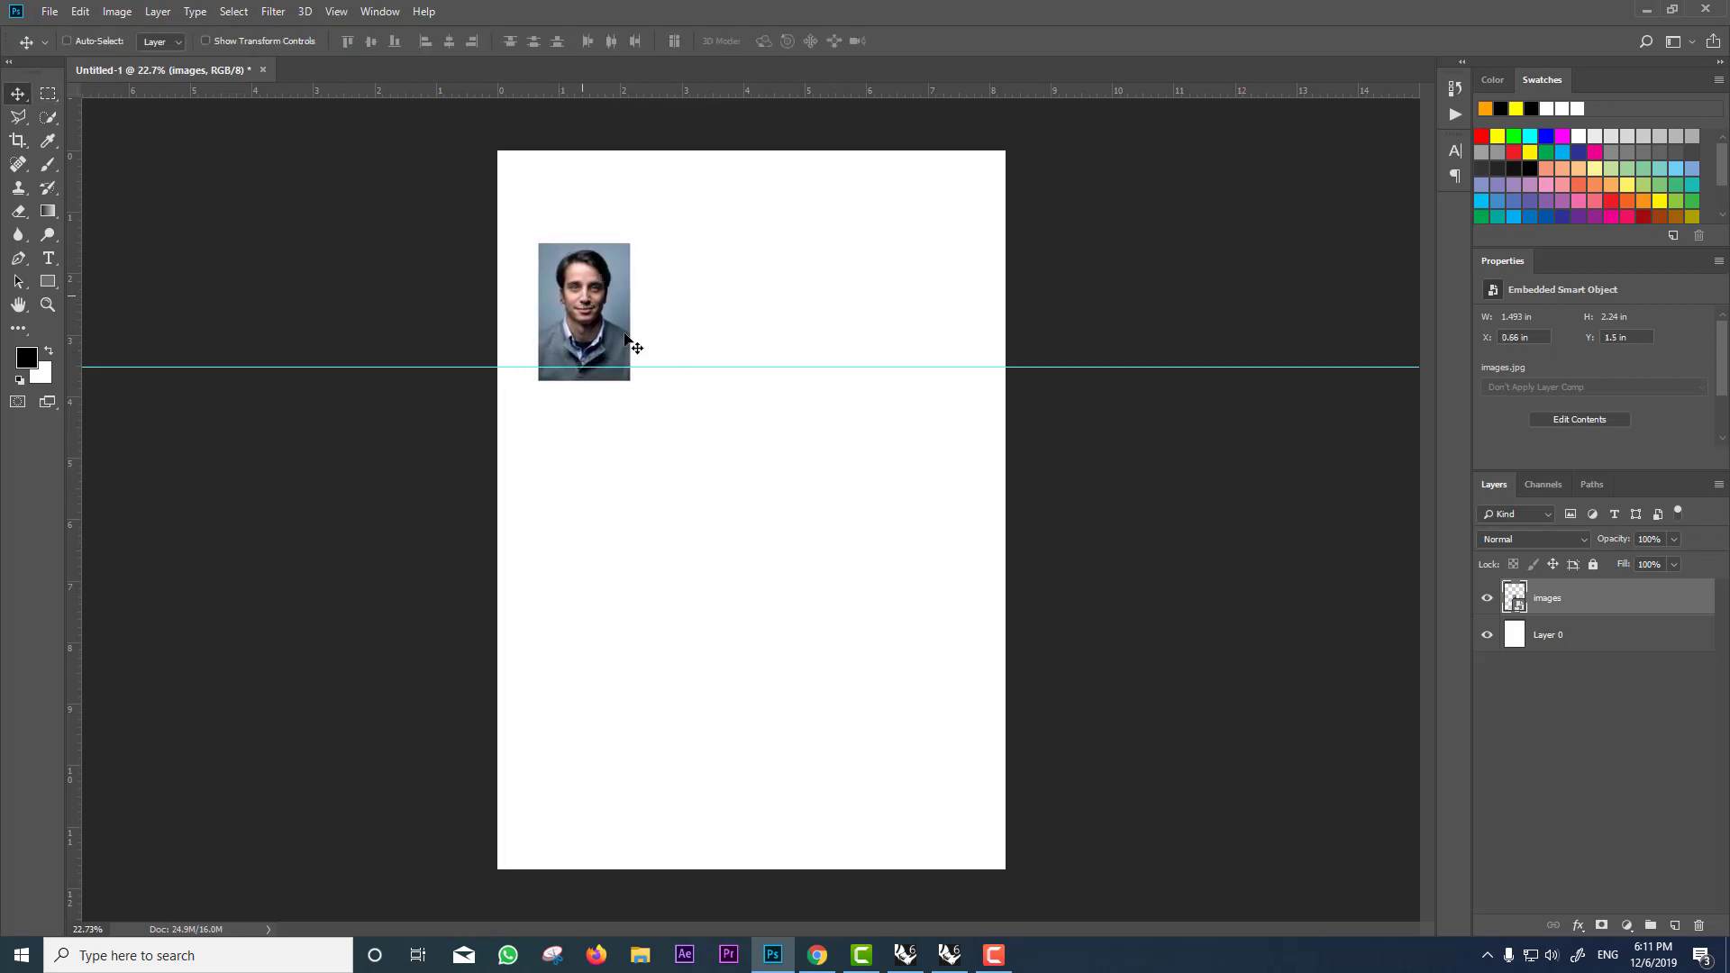
{"action": "key", "text": "ctrl"}
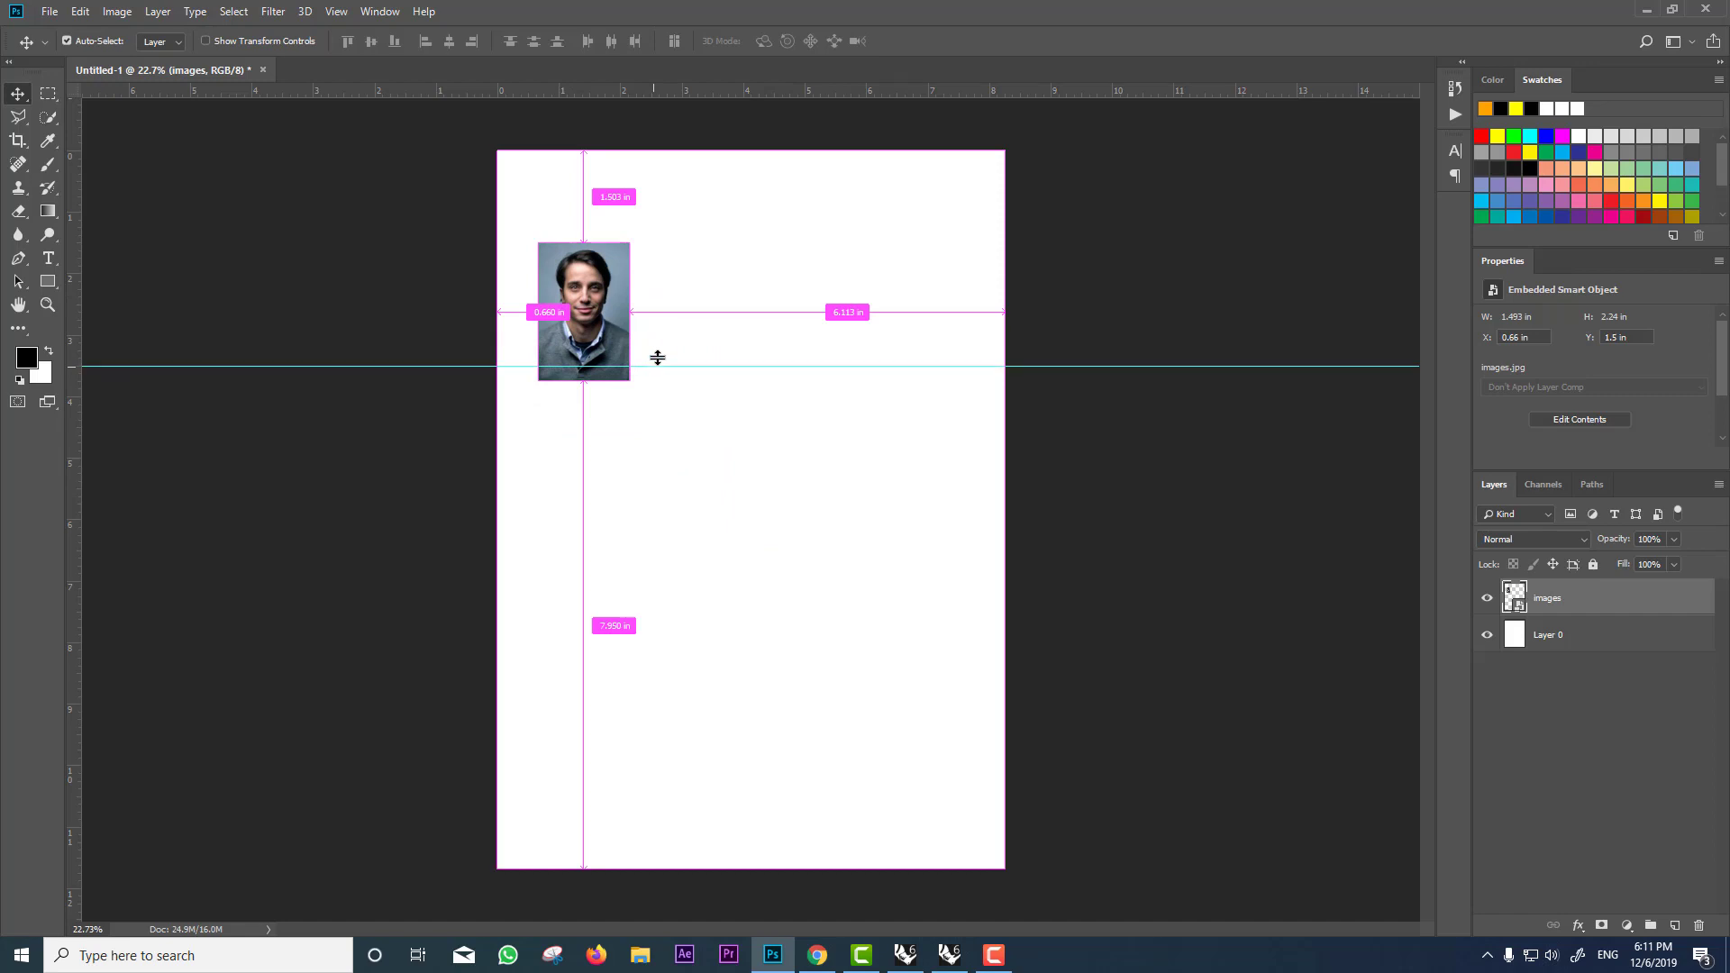
{"action": "double_click", "coordinate": [658, 358]}
{"action": "left_click", "coordinate": [1209, 191]}
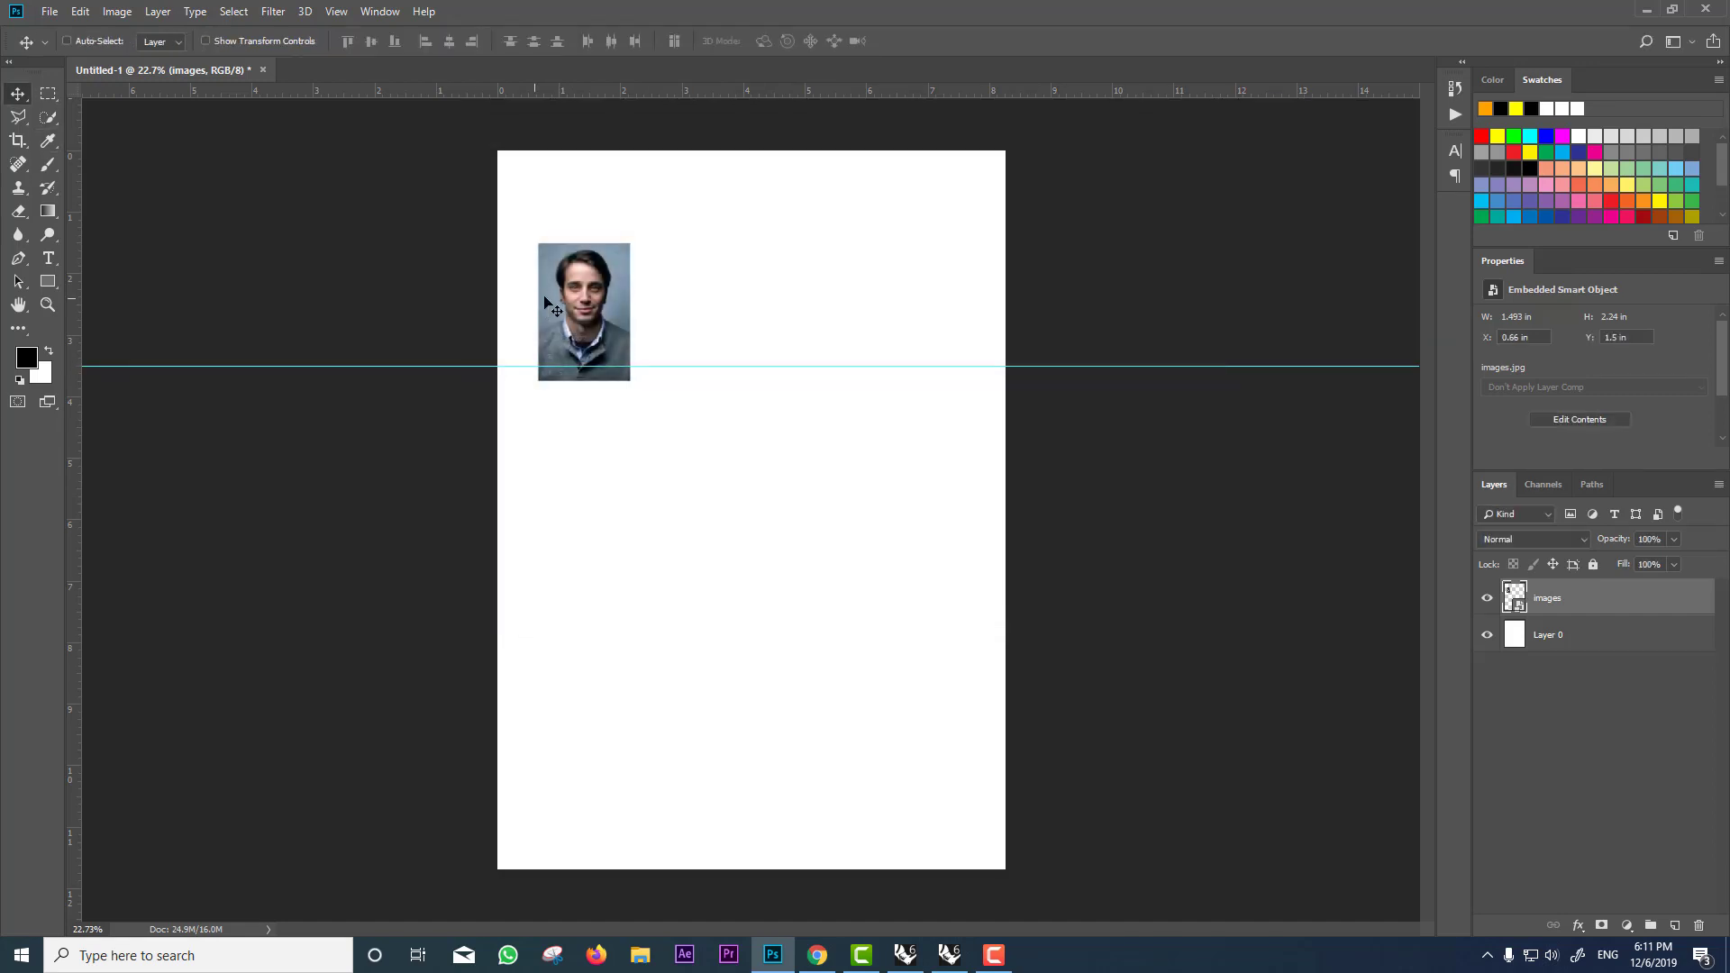
{"action": "scroll", "coordinate": [623, 362], "scroll_direction": "up", "scroll_amount": 3}
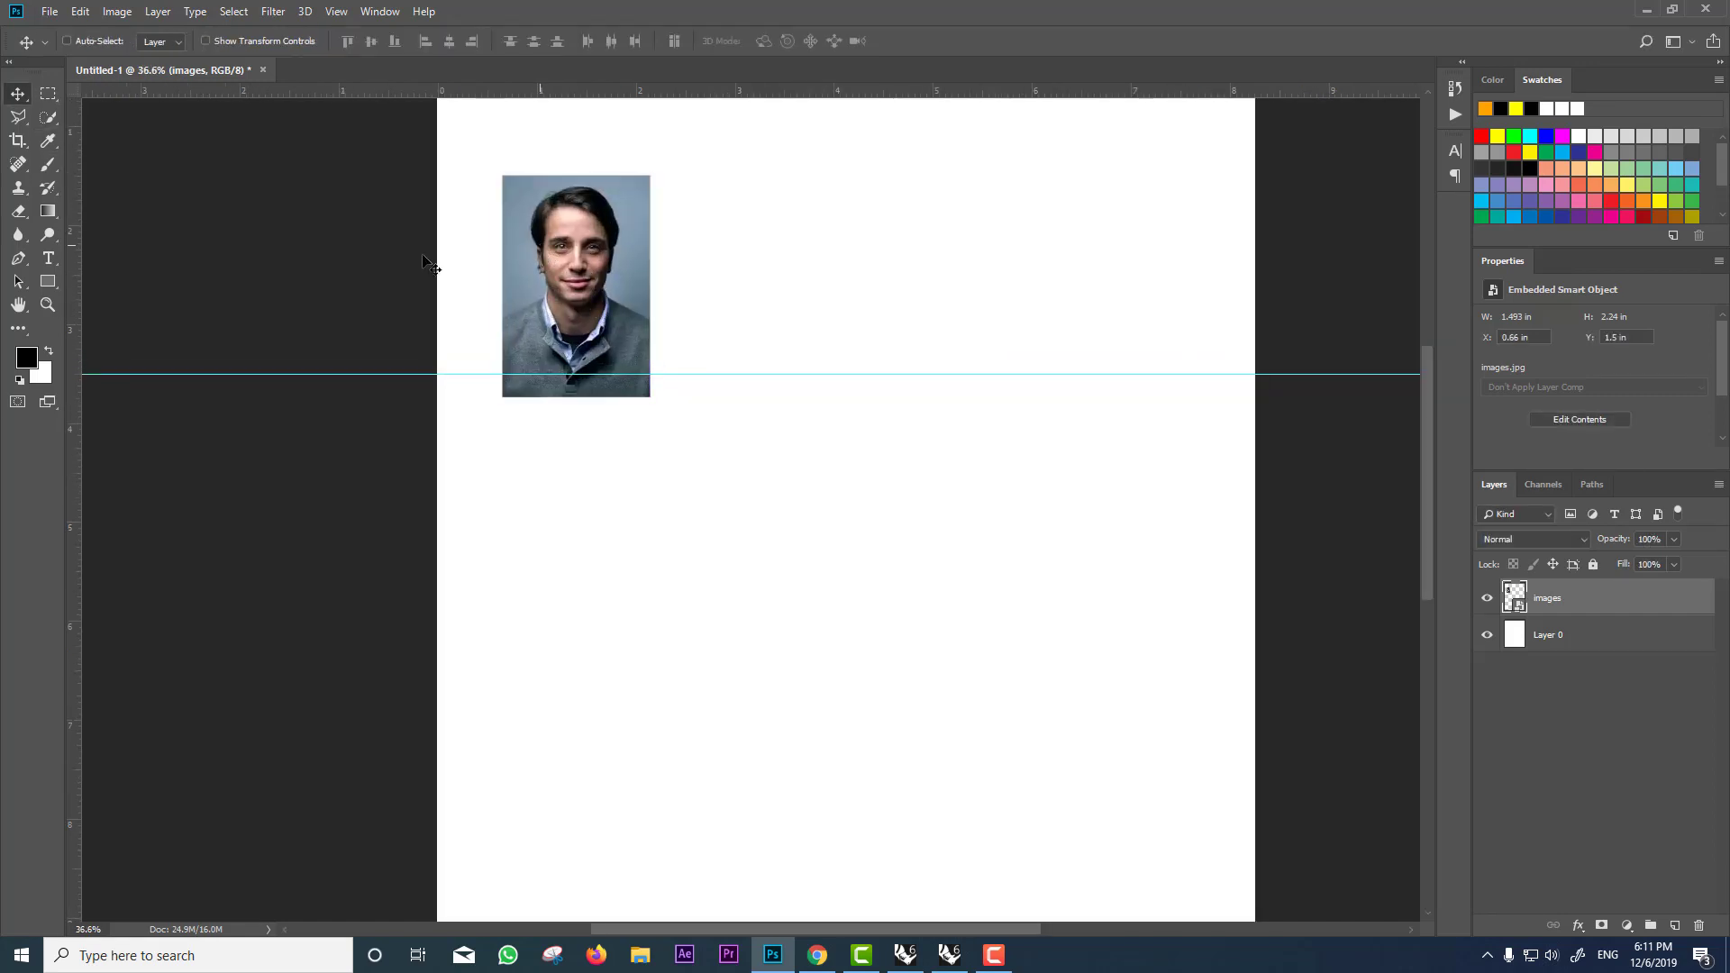
Step: Rasterize the portrait layer and delete the part of it below the guide
{"action": "left_click", "coordinate": [47, 164]}
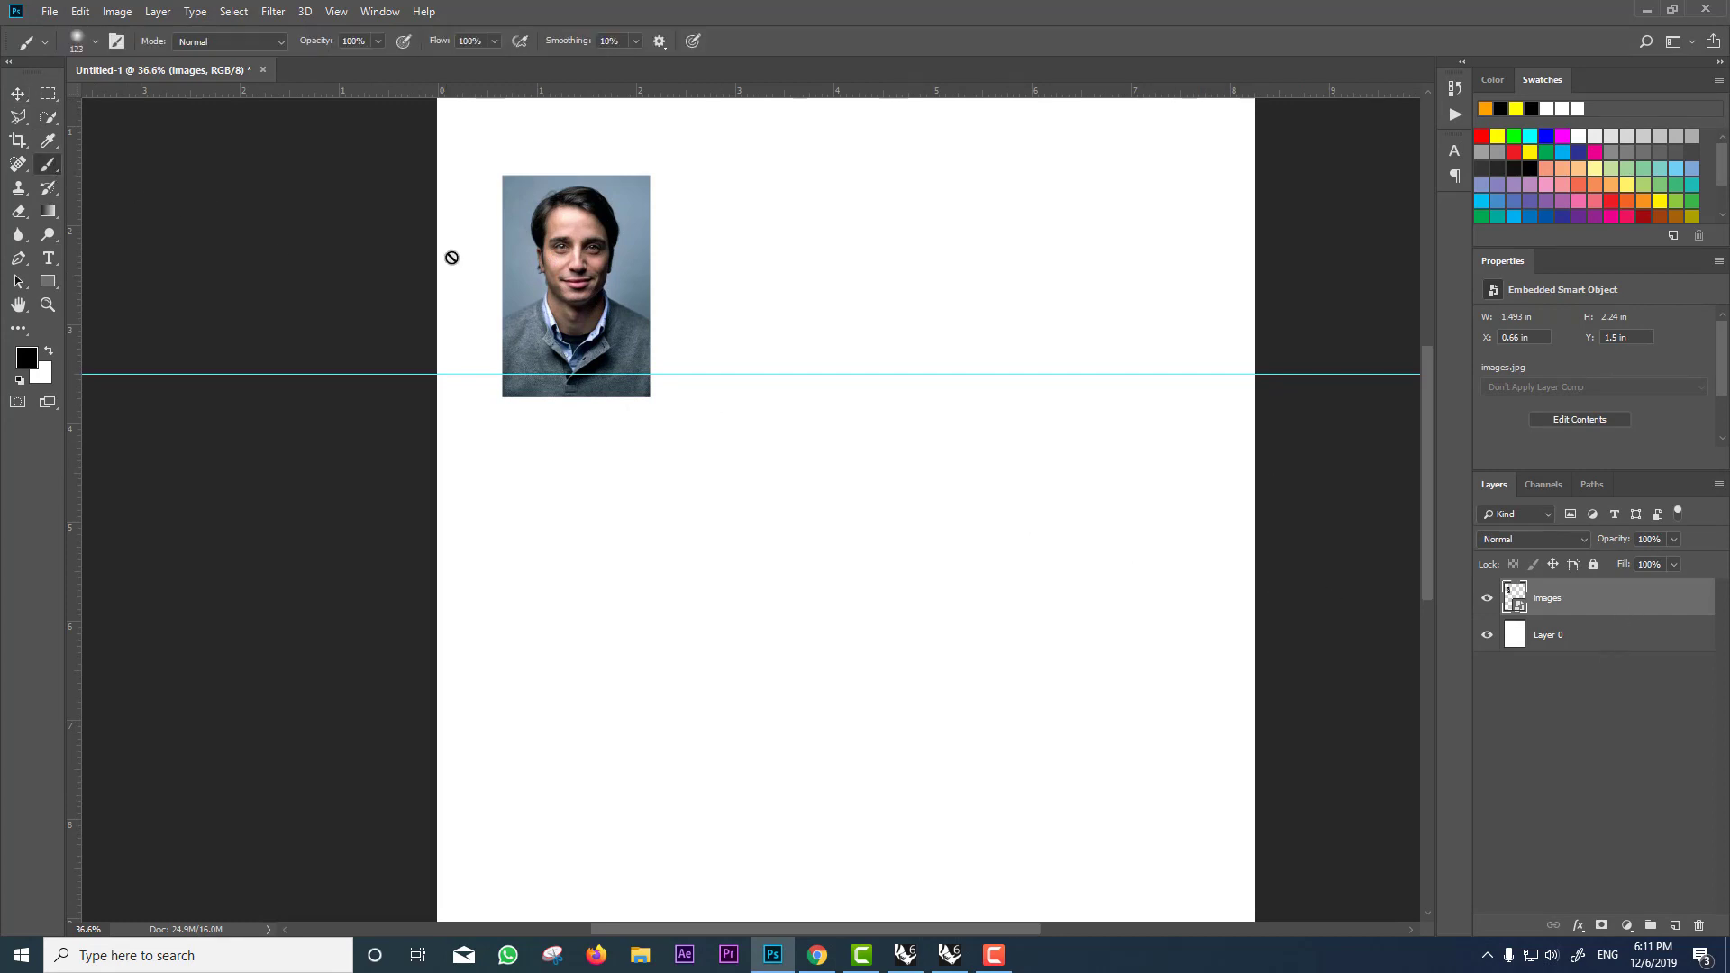
{"action": "left_click", "coordinate": [636, 281]}
{"action": "left_click", "coordinate": [835, 368]}
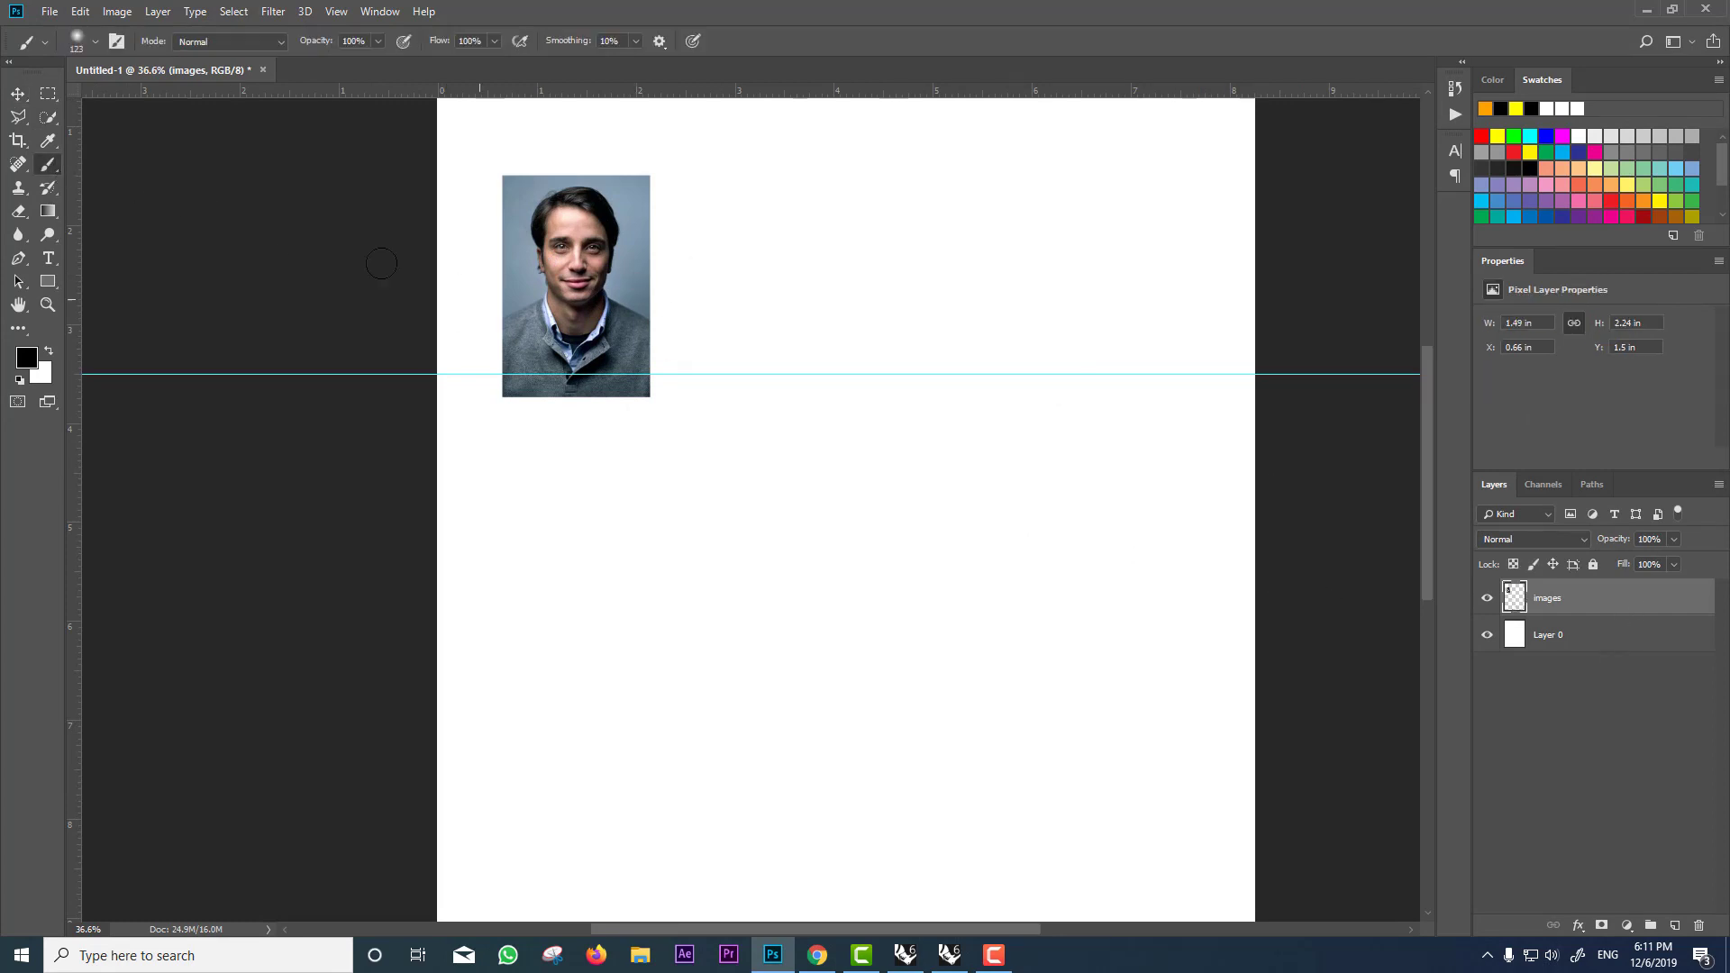
{"action": "left_click", "coordinate": [47, 96]}
{"action": "left_click_drag", "start_coordinate": [749, 420], "coordinate": [463, 370]}
{"action": "key", "text": "Delete"}
{"action": "key", "text": "ctrl+d"}
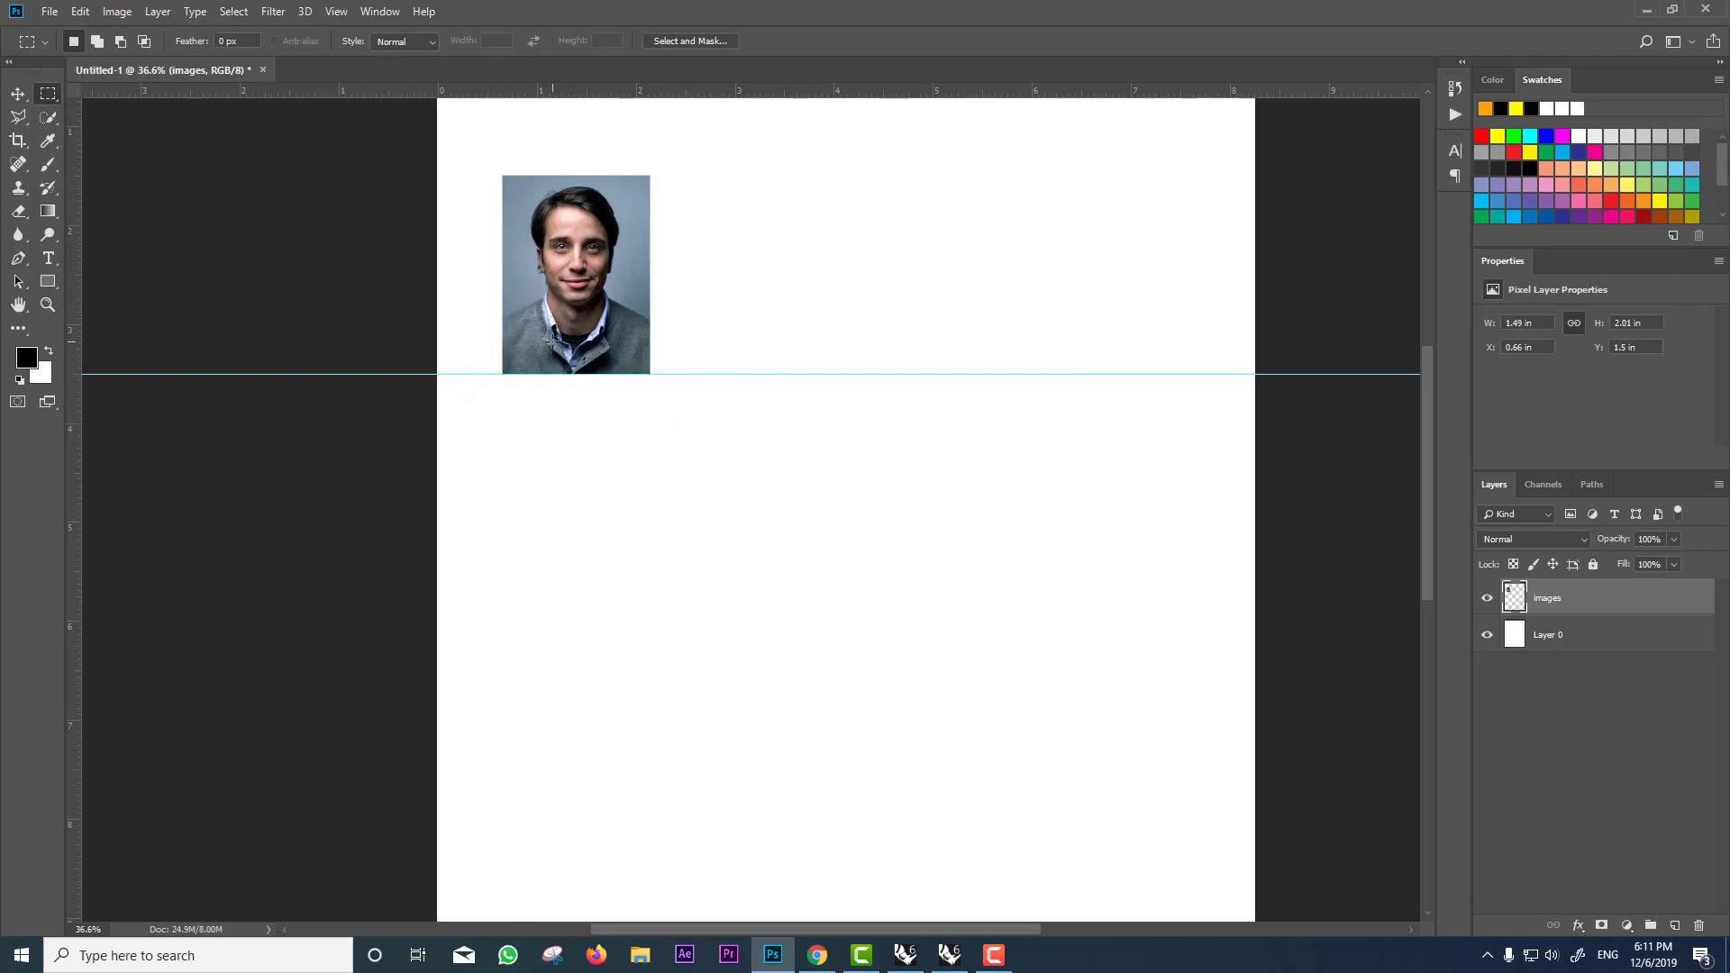
{"action": "scroll", "coordinate": [608, 374], "scroll_direction": "down", "scroll_amount": 1}
{"action": "scroll", "coordinate": [601, 377], "scroll_direction": "up", "scroll_amount": 1}
{"action": "left_click", "coordinate": [18, 94]}
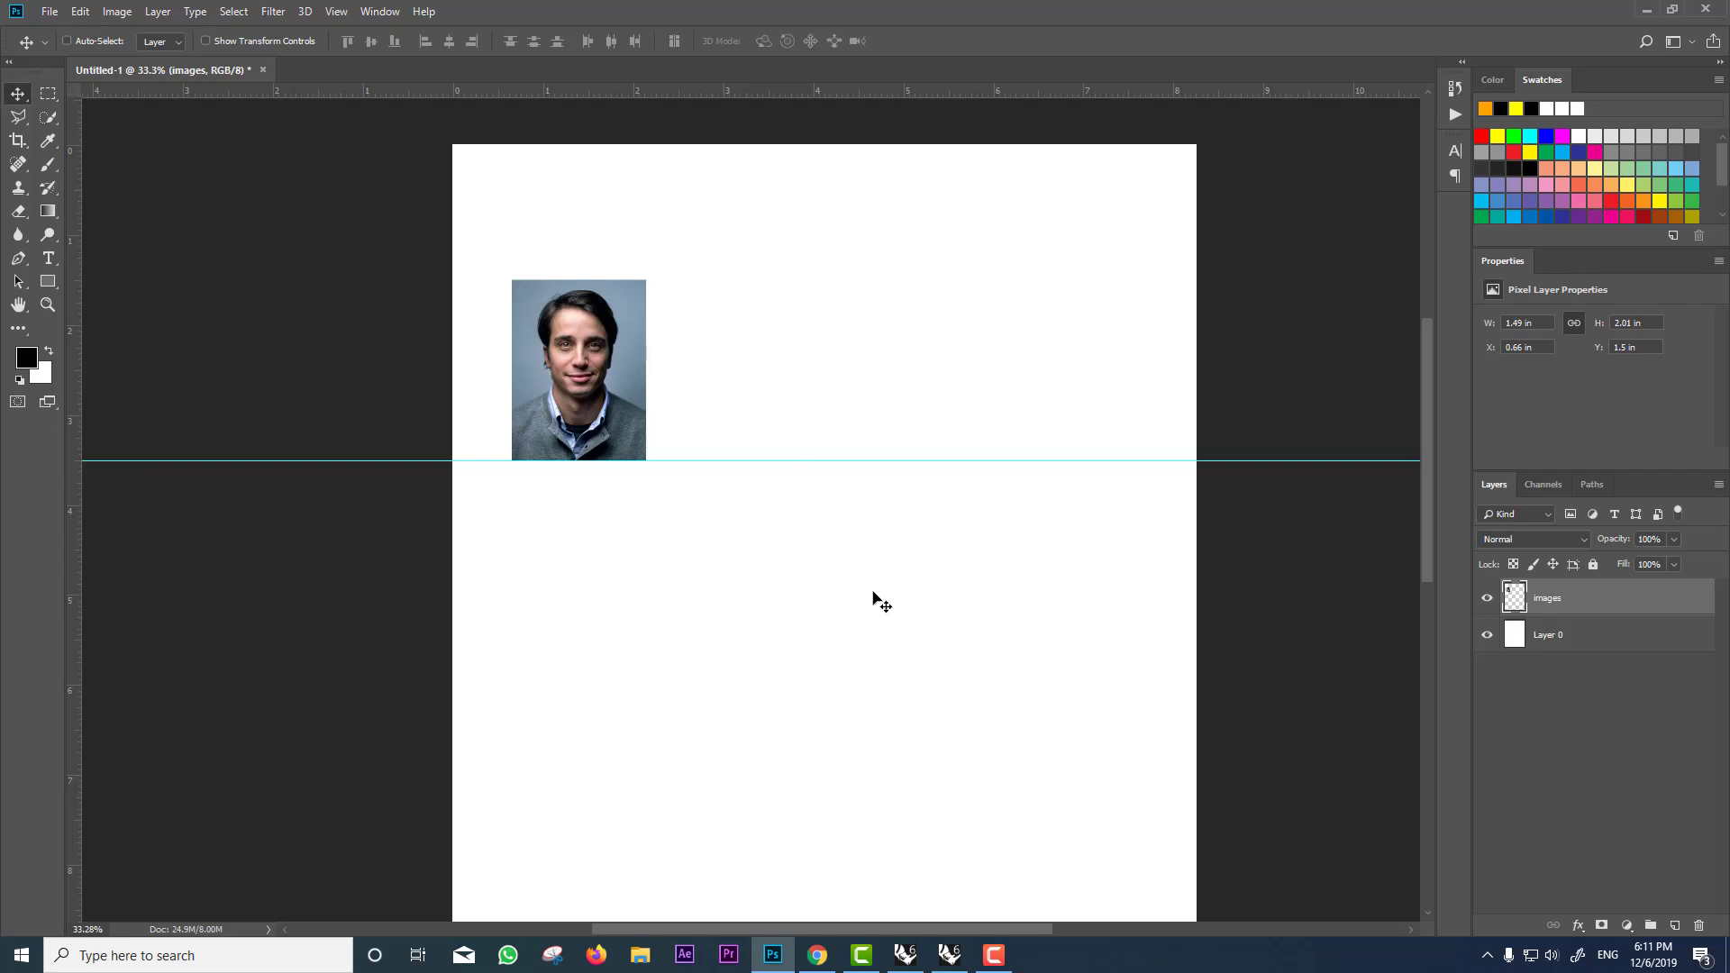
{"action": "left_click", "coordinate": [817, 954]}
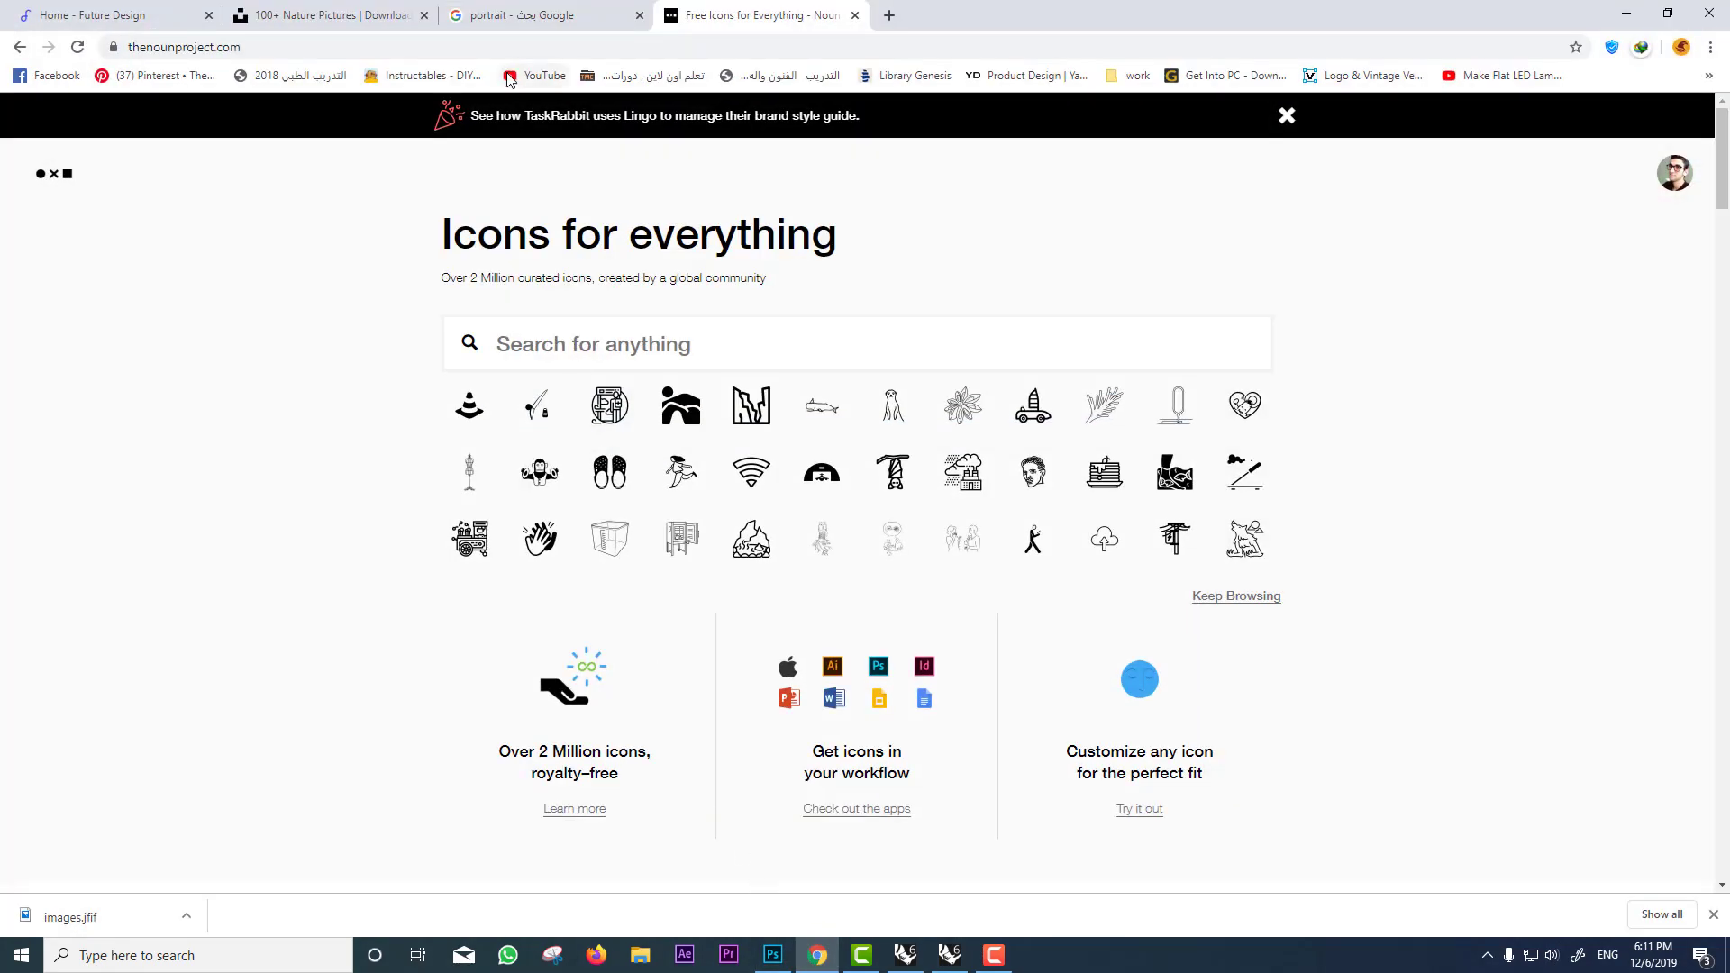
Step: Find and open the fog-covered forest photo in the Unsplash Nature results
{"action": "left_click", "coordinate": [370, 10]}
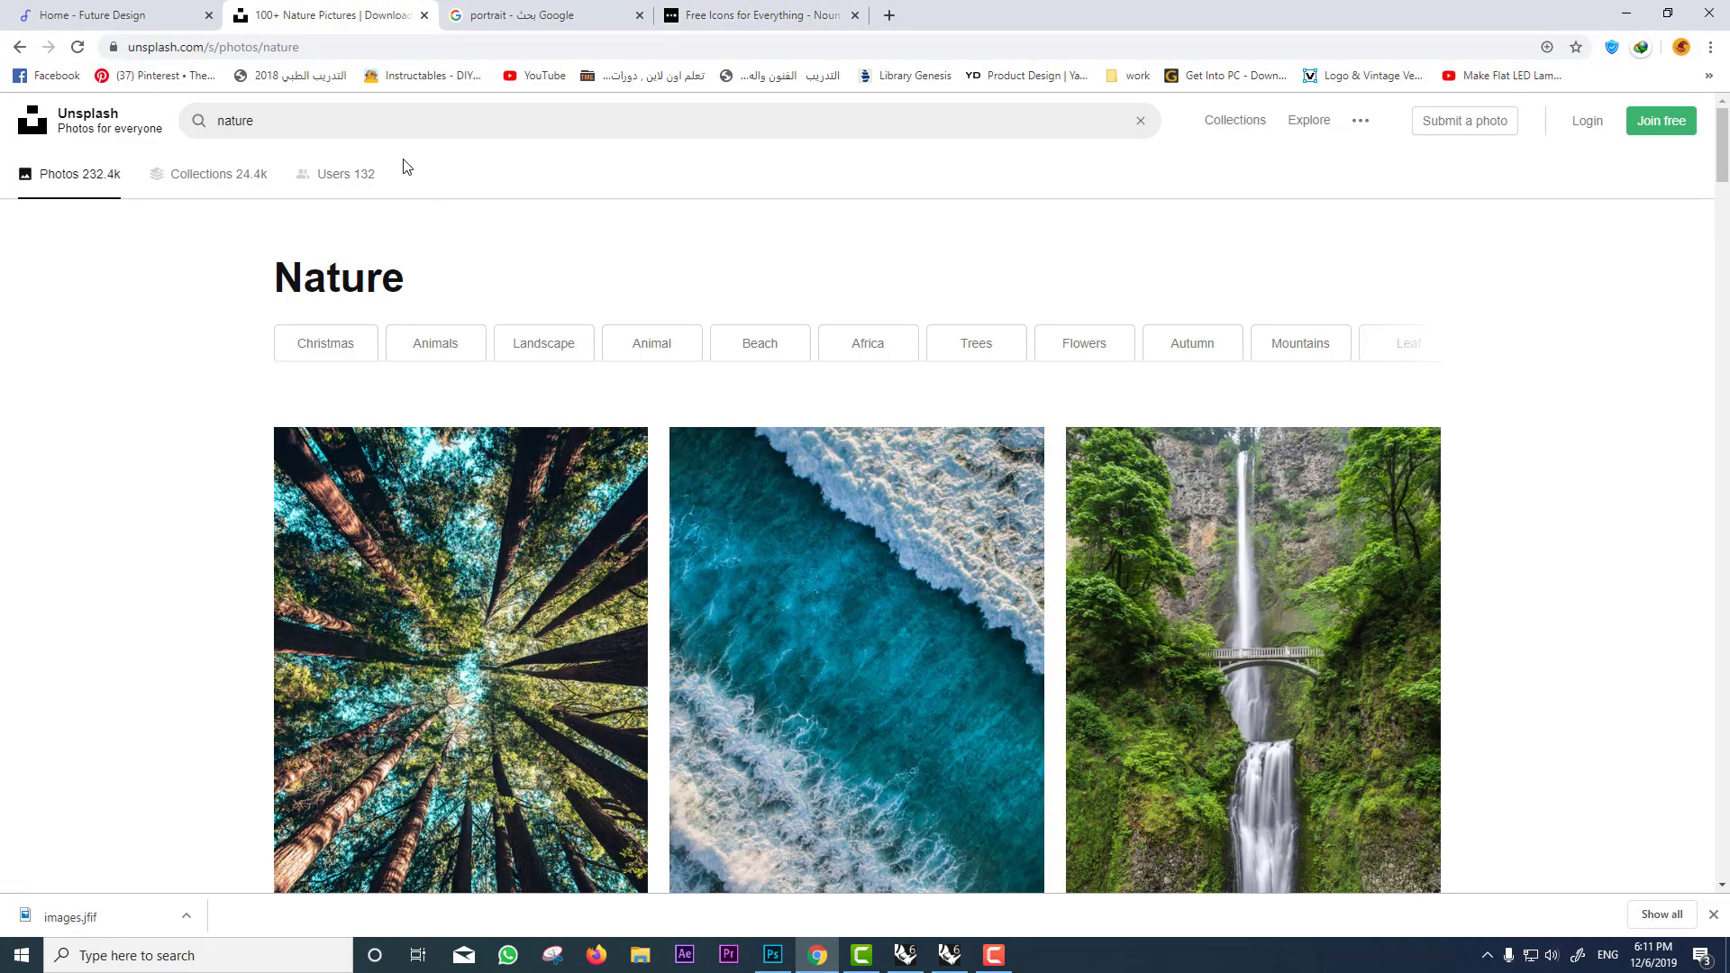
{"action": "scroll", "coordinate": [707, 243], "scroll_direction": "down", "scroll_amount": 4}
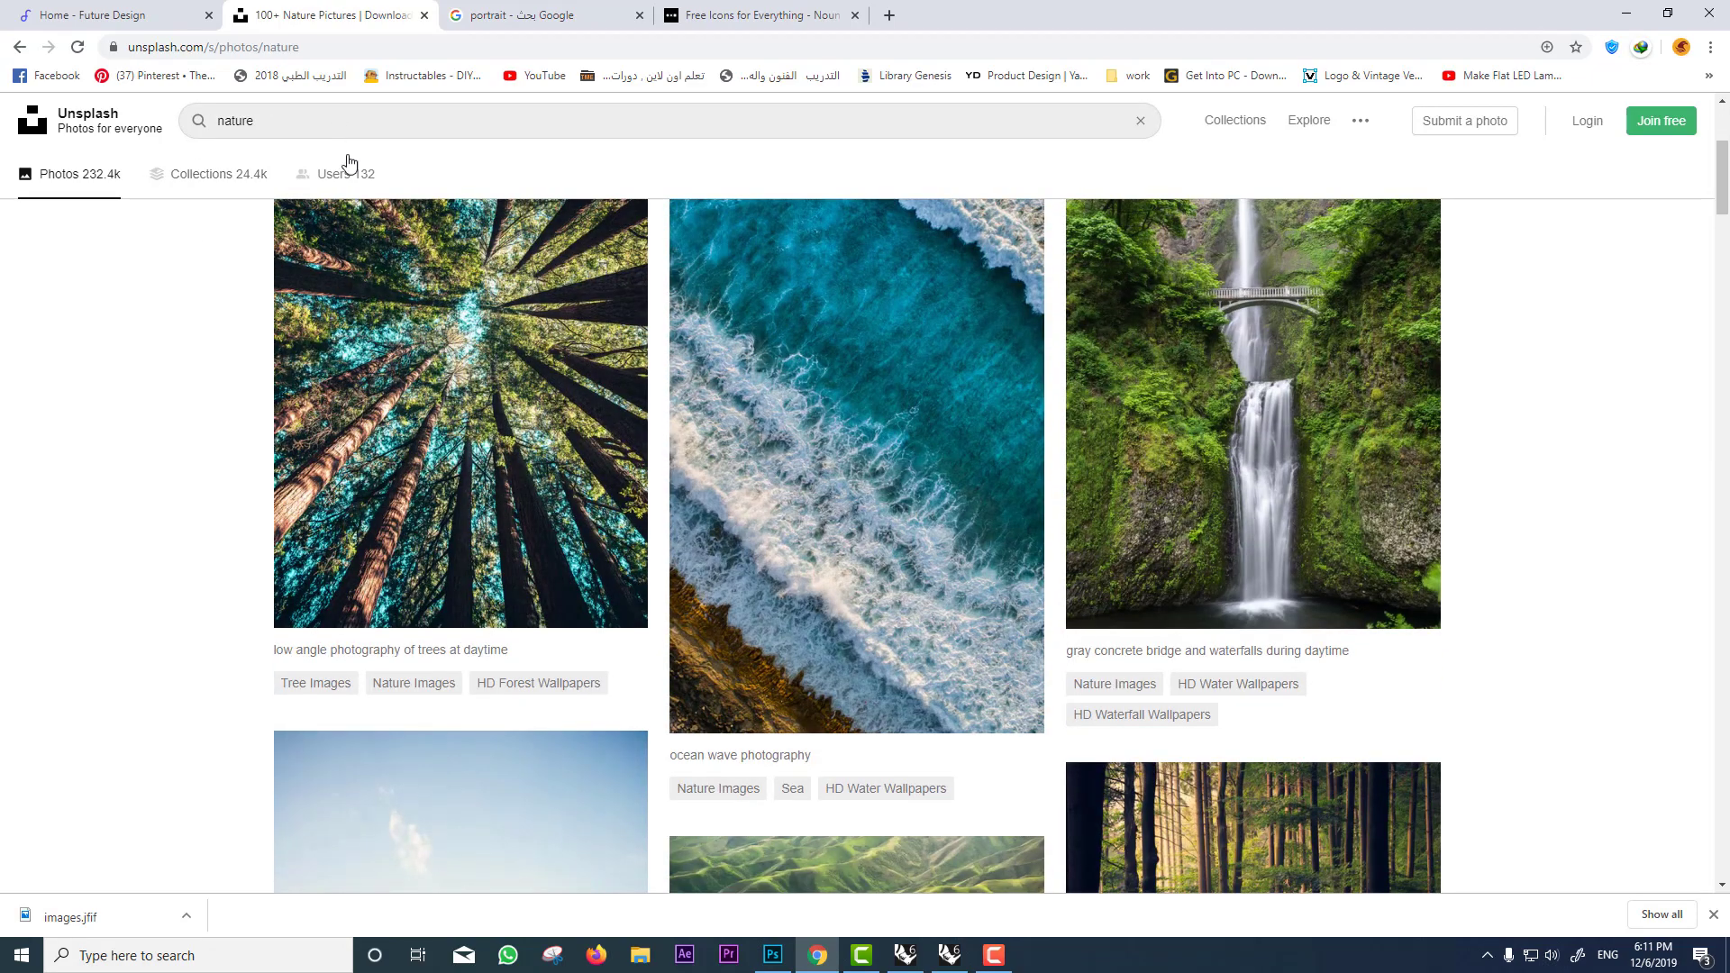
{"action": "scroll", "coordinate": [343, 167], "scroll_direction": "up", "scroll_amount": 4}
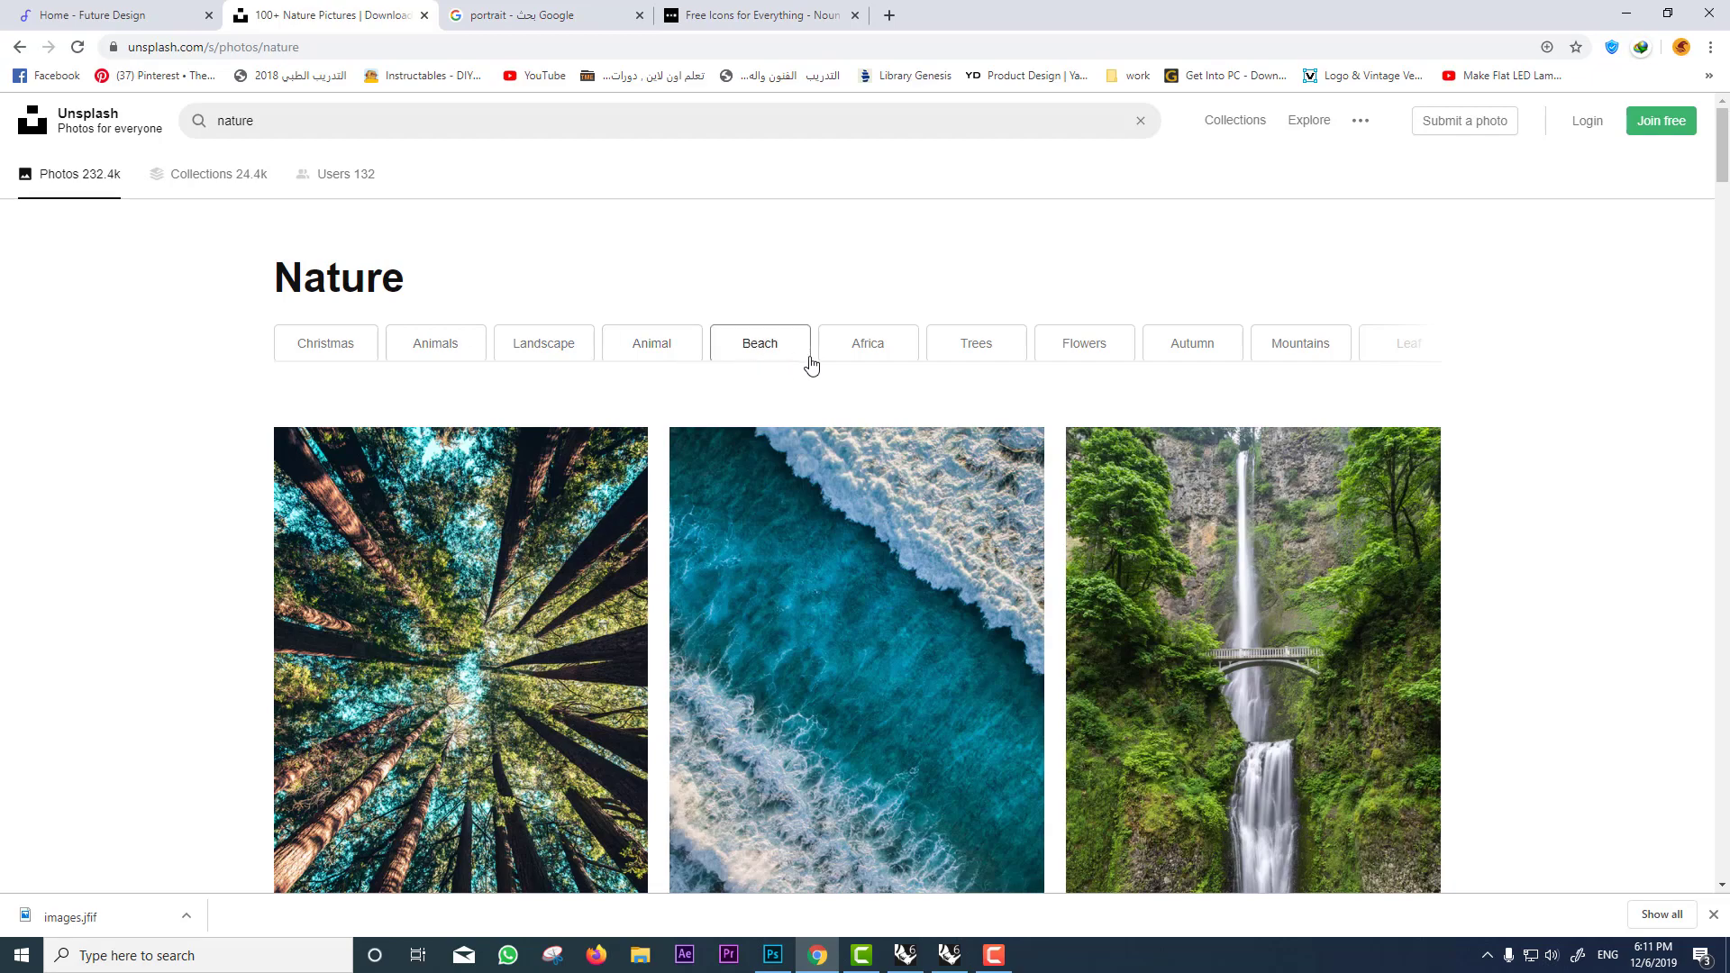
{"action": "scroll", "coordinate": [1061, 392], "scroll_direction": "down", "scroll_amount": 10}
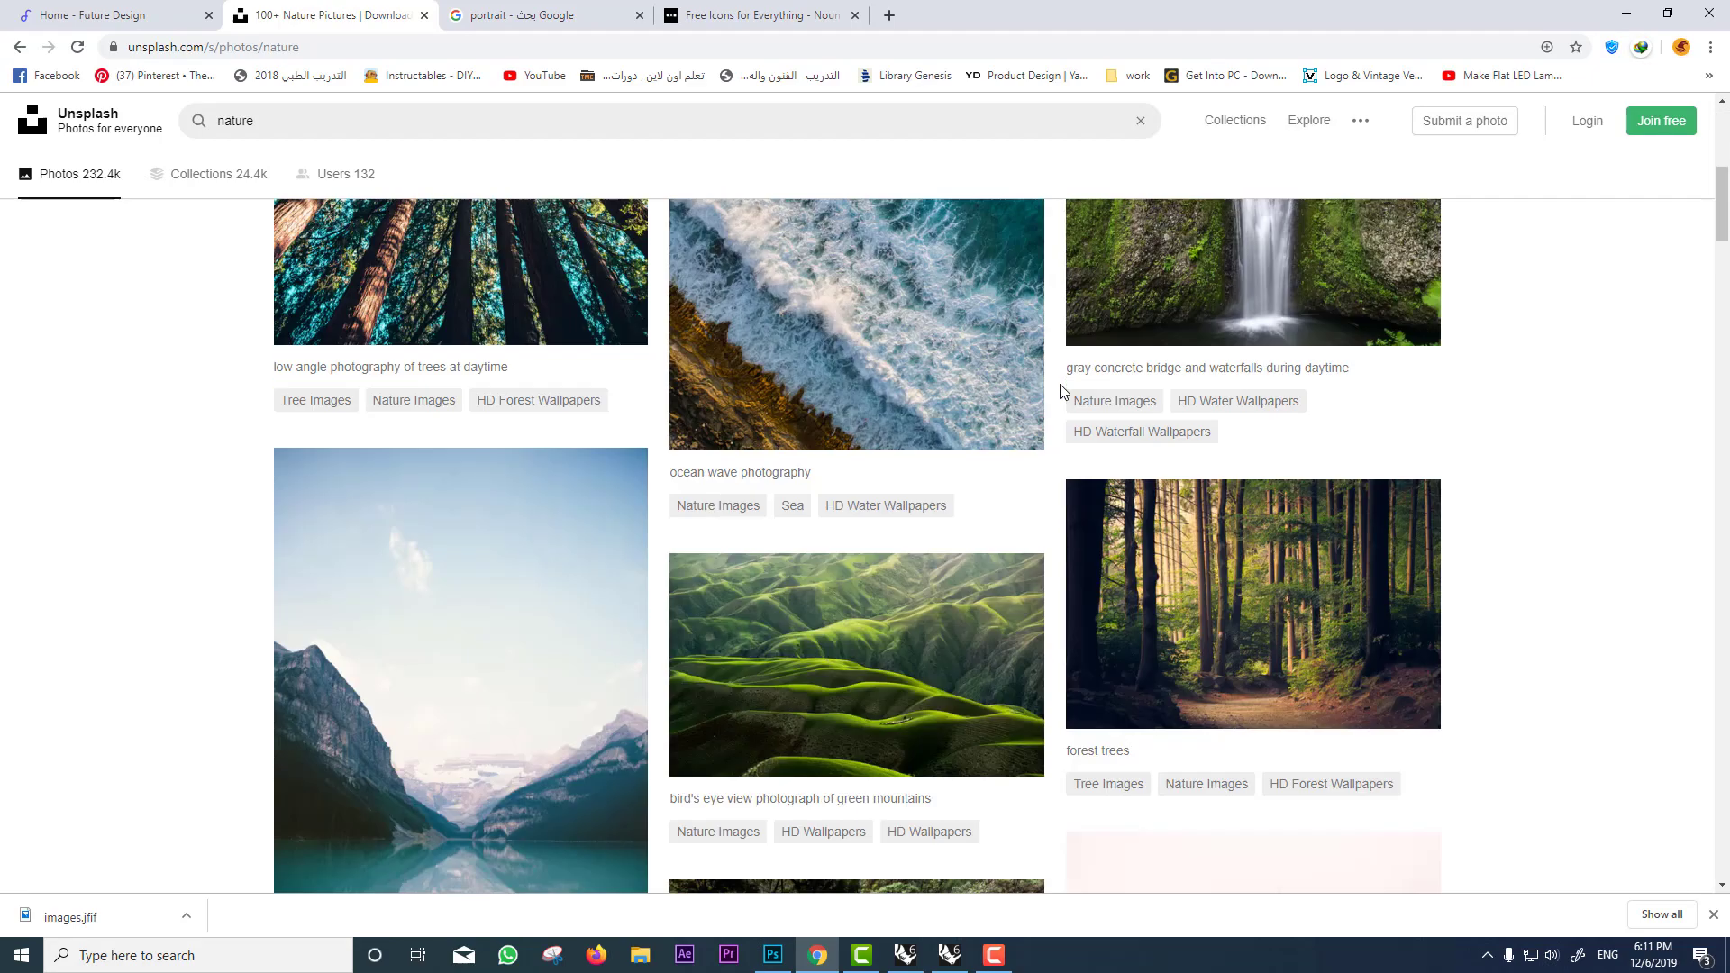
{"action": "scroll", "coordinate": [1061, 392], "scroll_direction": "down", "scroll_amount": 1}
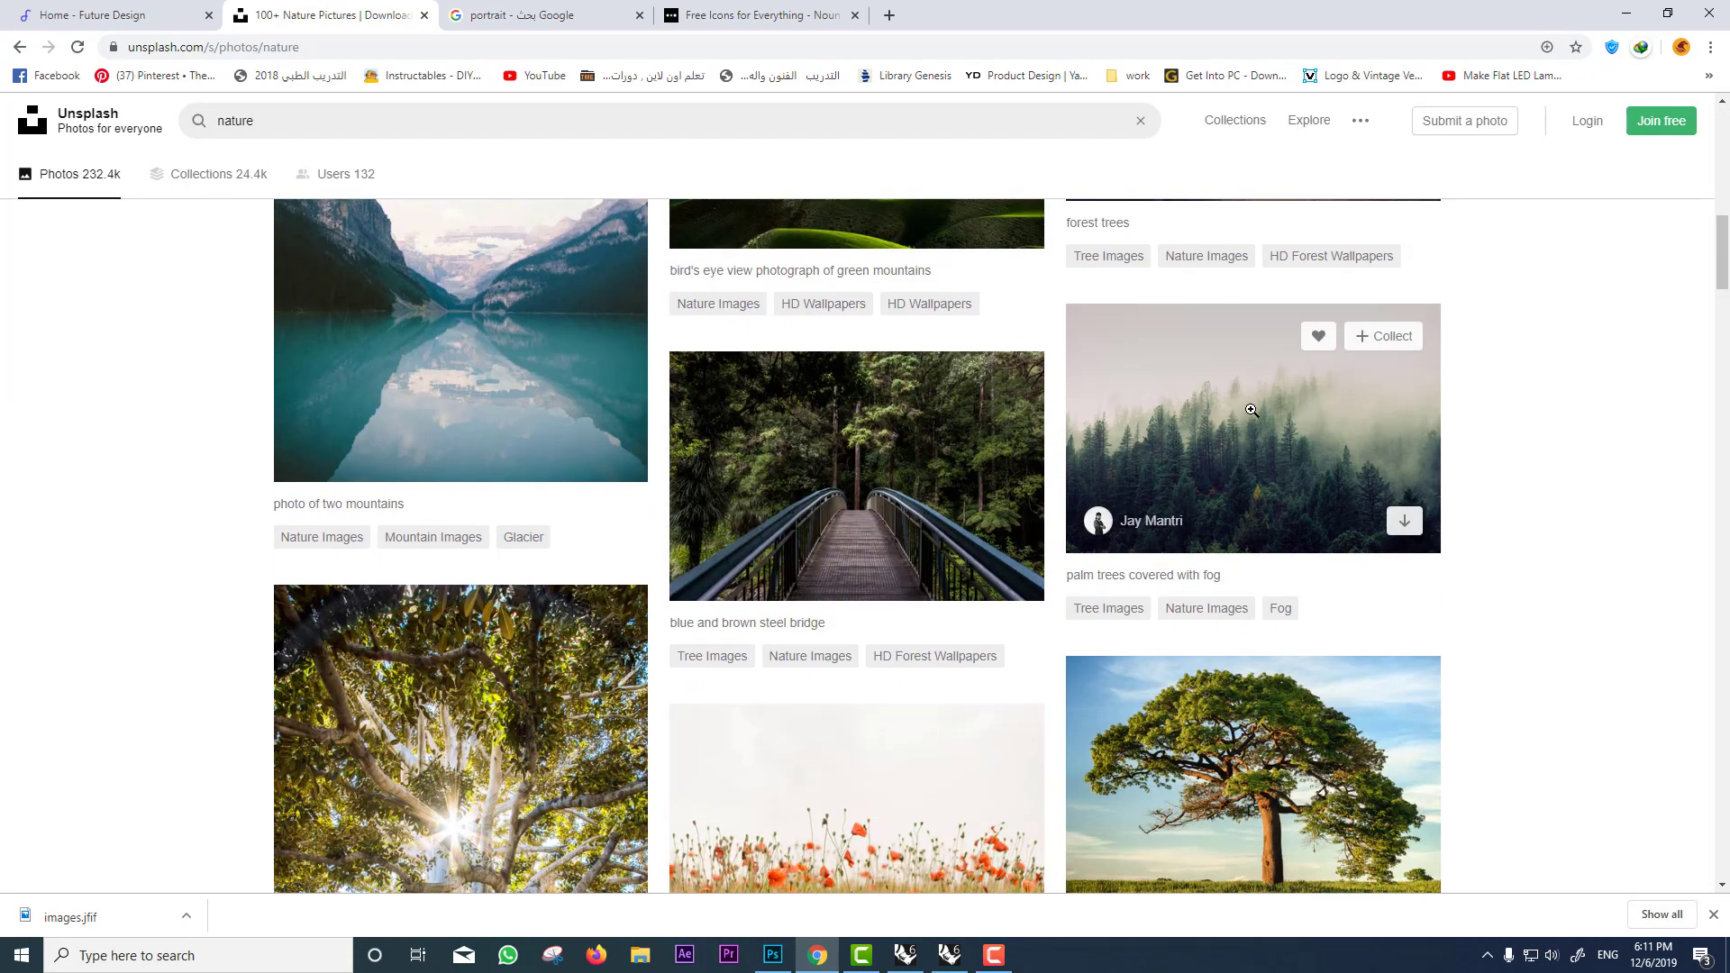
{"action": "left_click", "coordinate": [1069, 397]}
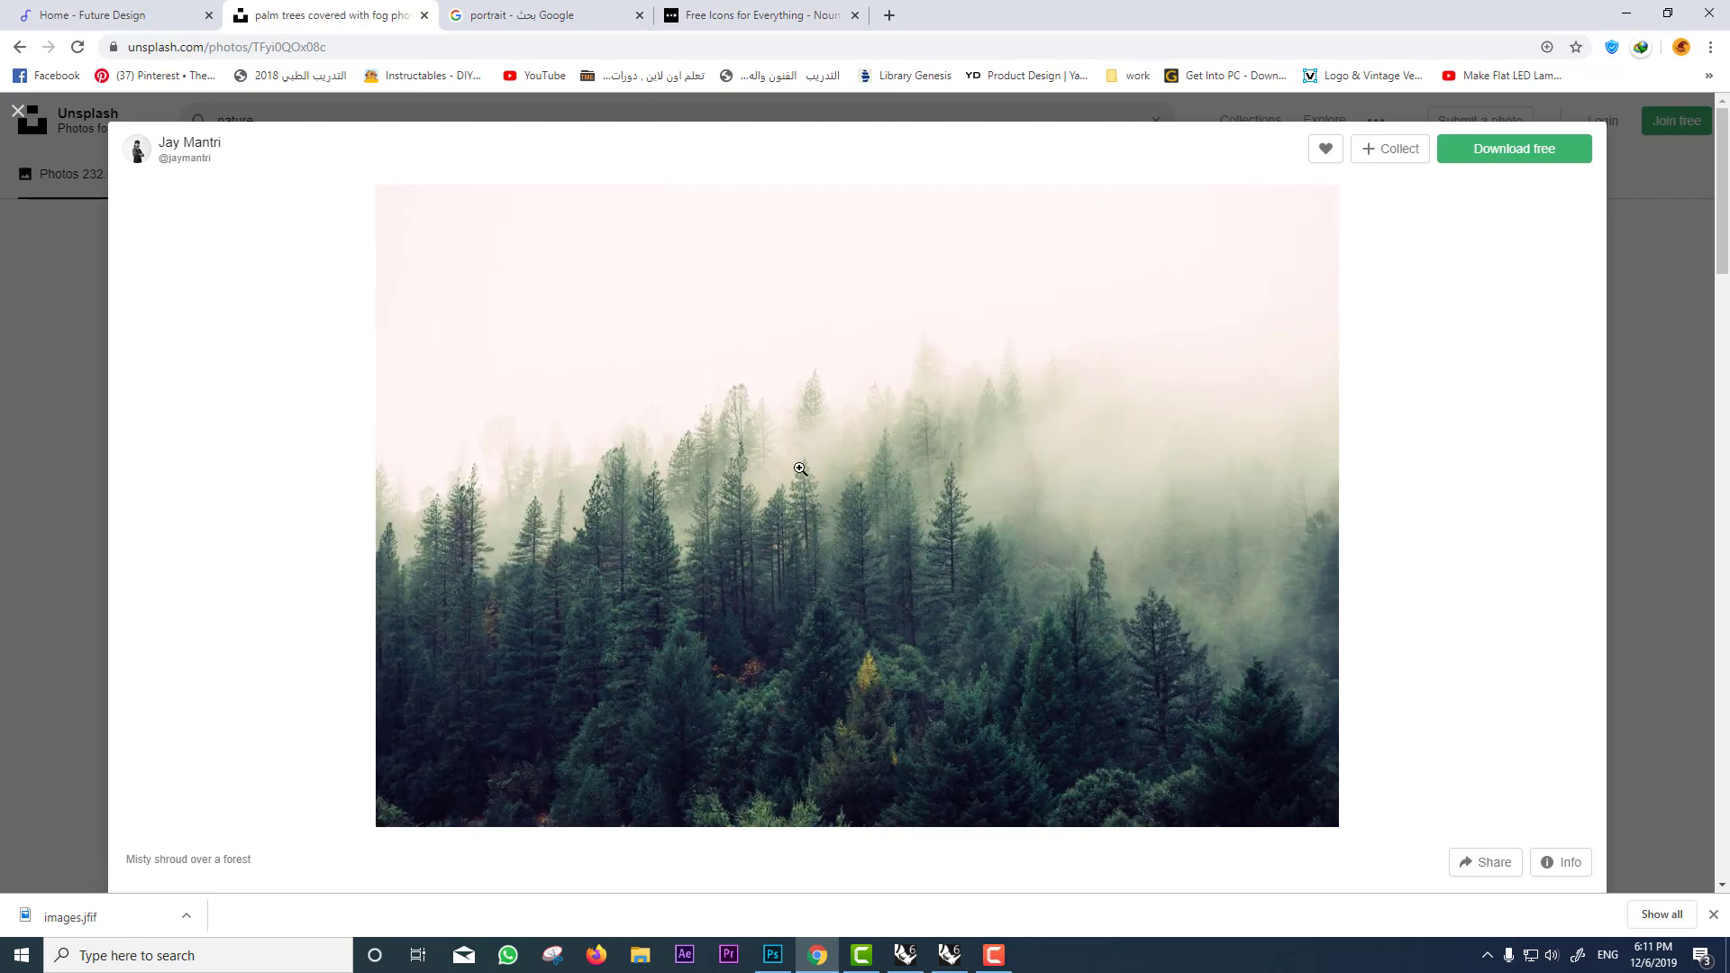
Step: Save the forest photo to the desktop, download the full-size version, and bring it into the document
{"action": "right_click", "coordinate": [951, 489]}
{"action": "left_click", "coordinate": [1015, 523]}
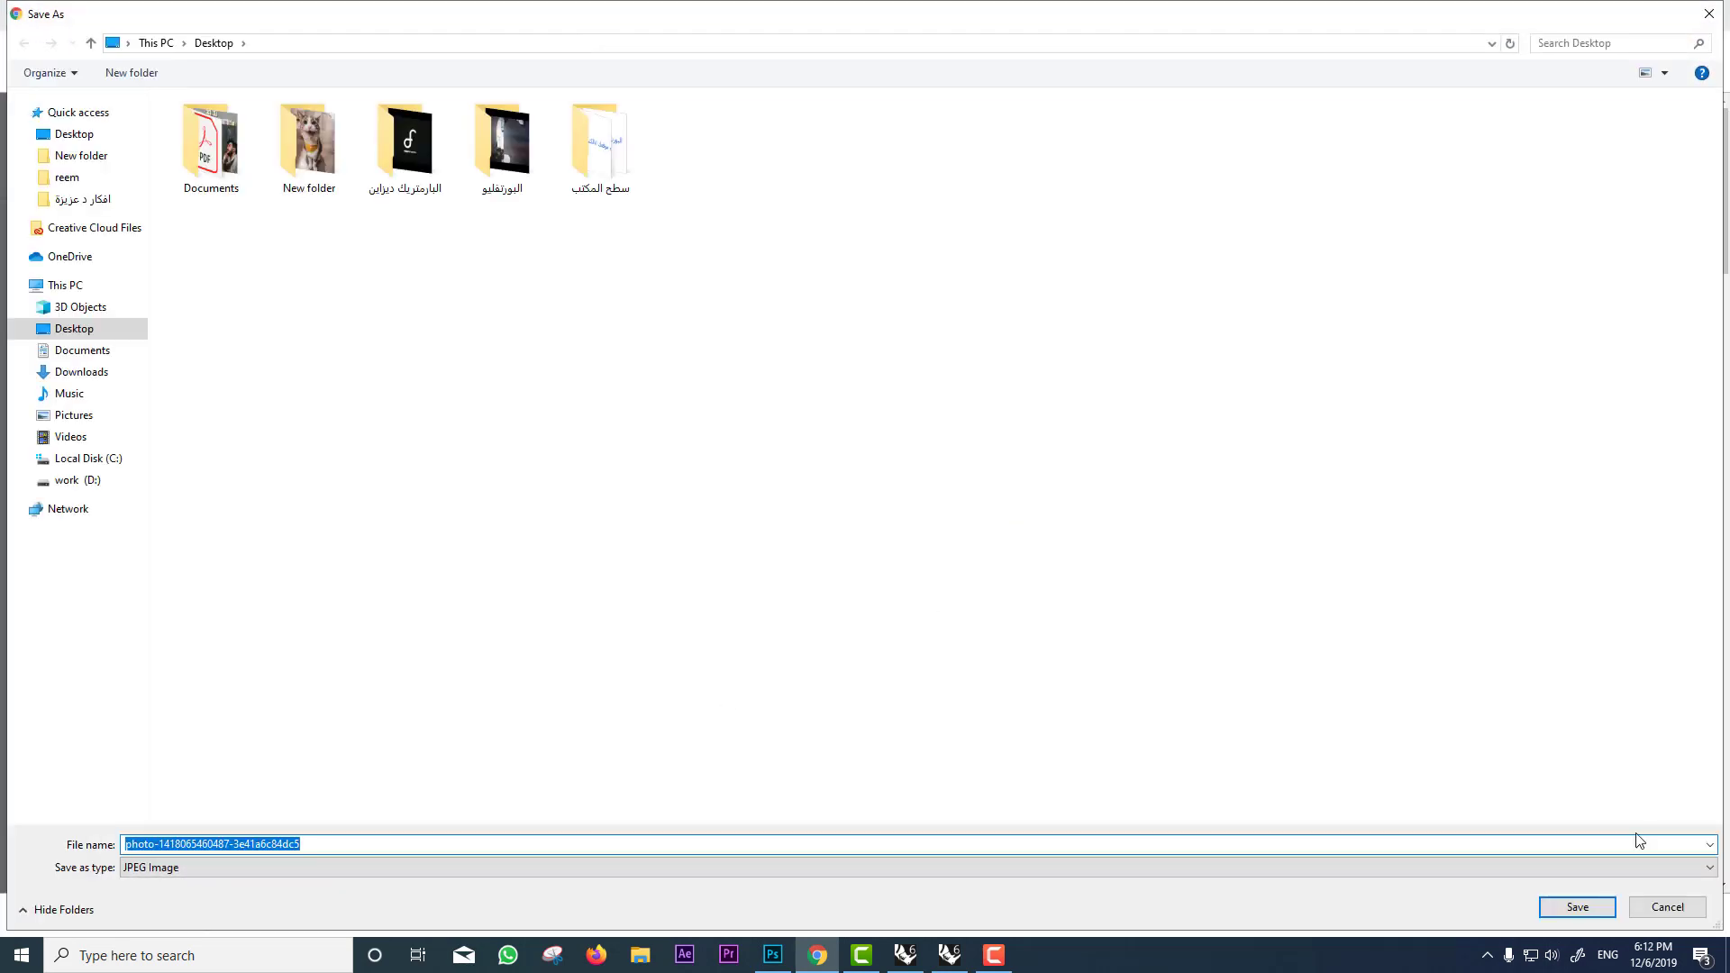
{"action": "left_click", "coordinate": [1577, 906]}
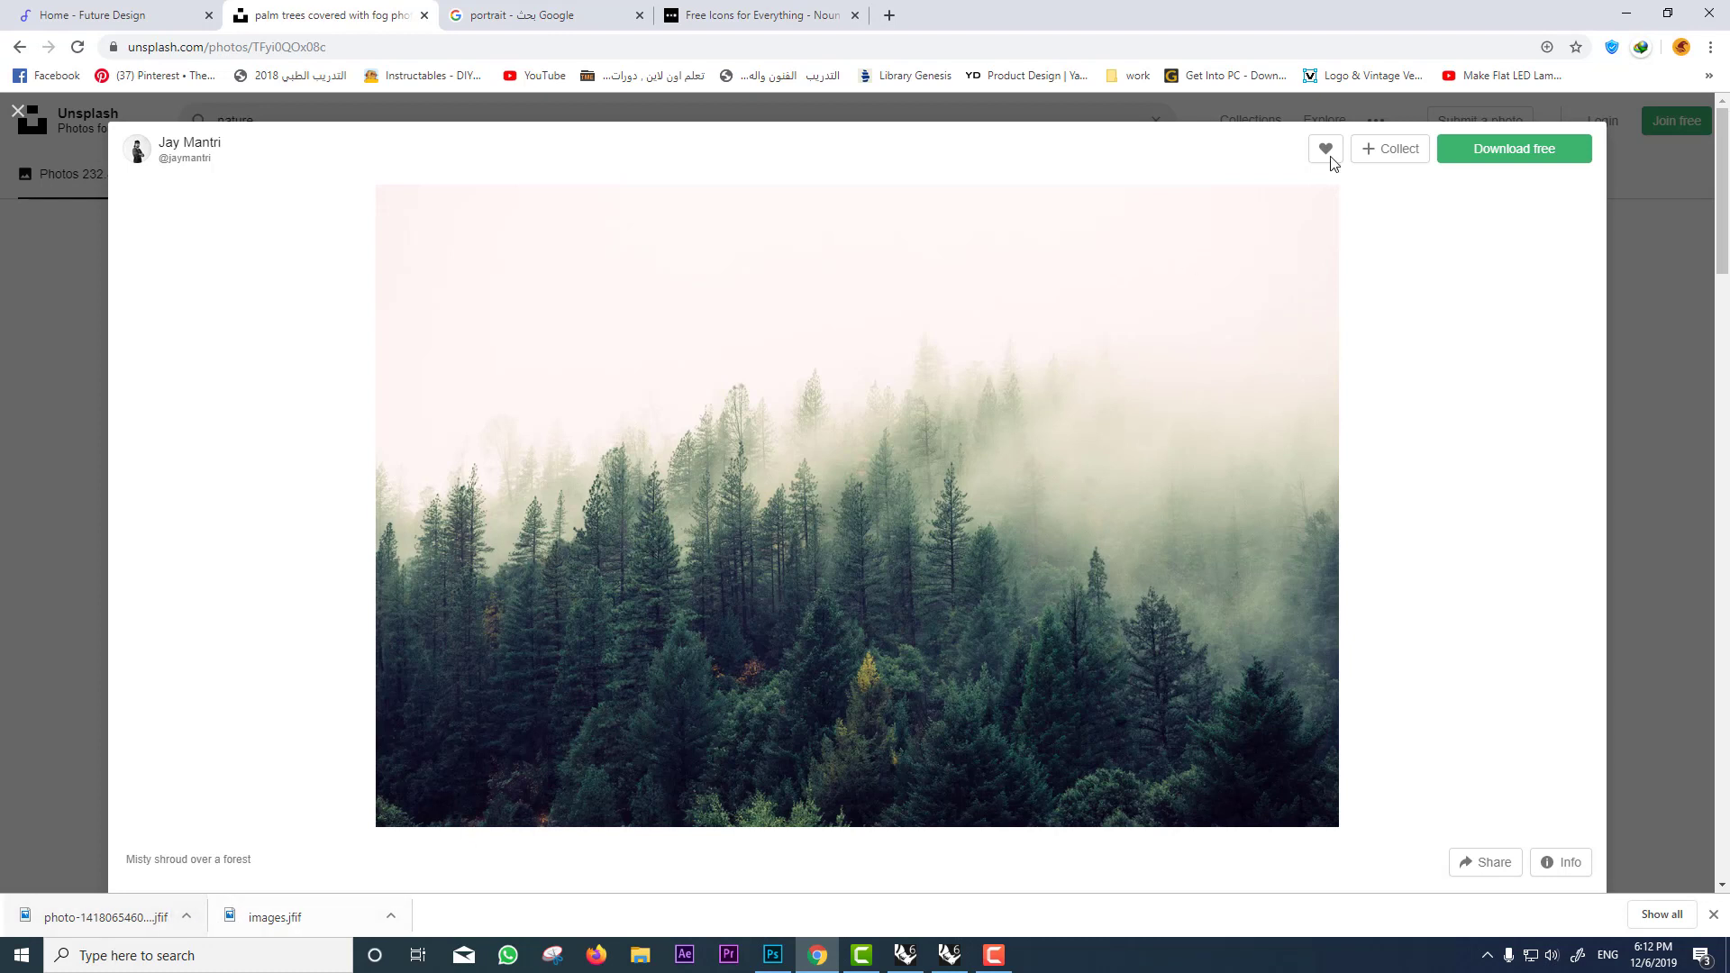
{"action": "left_click", "coordinate": [1516, 153]}
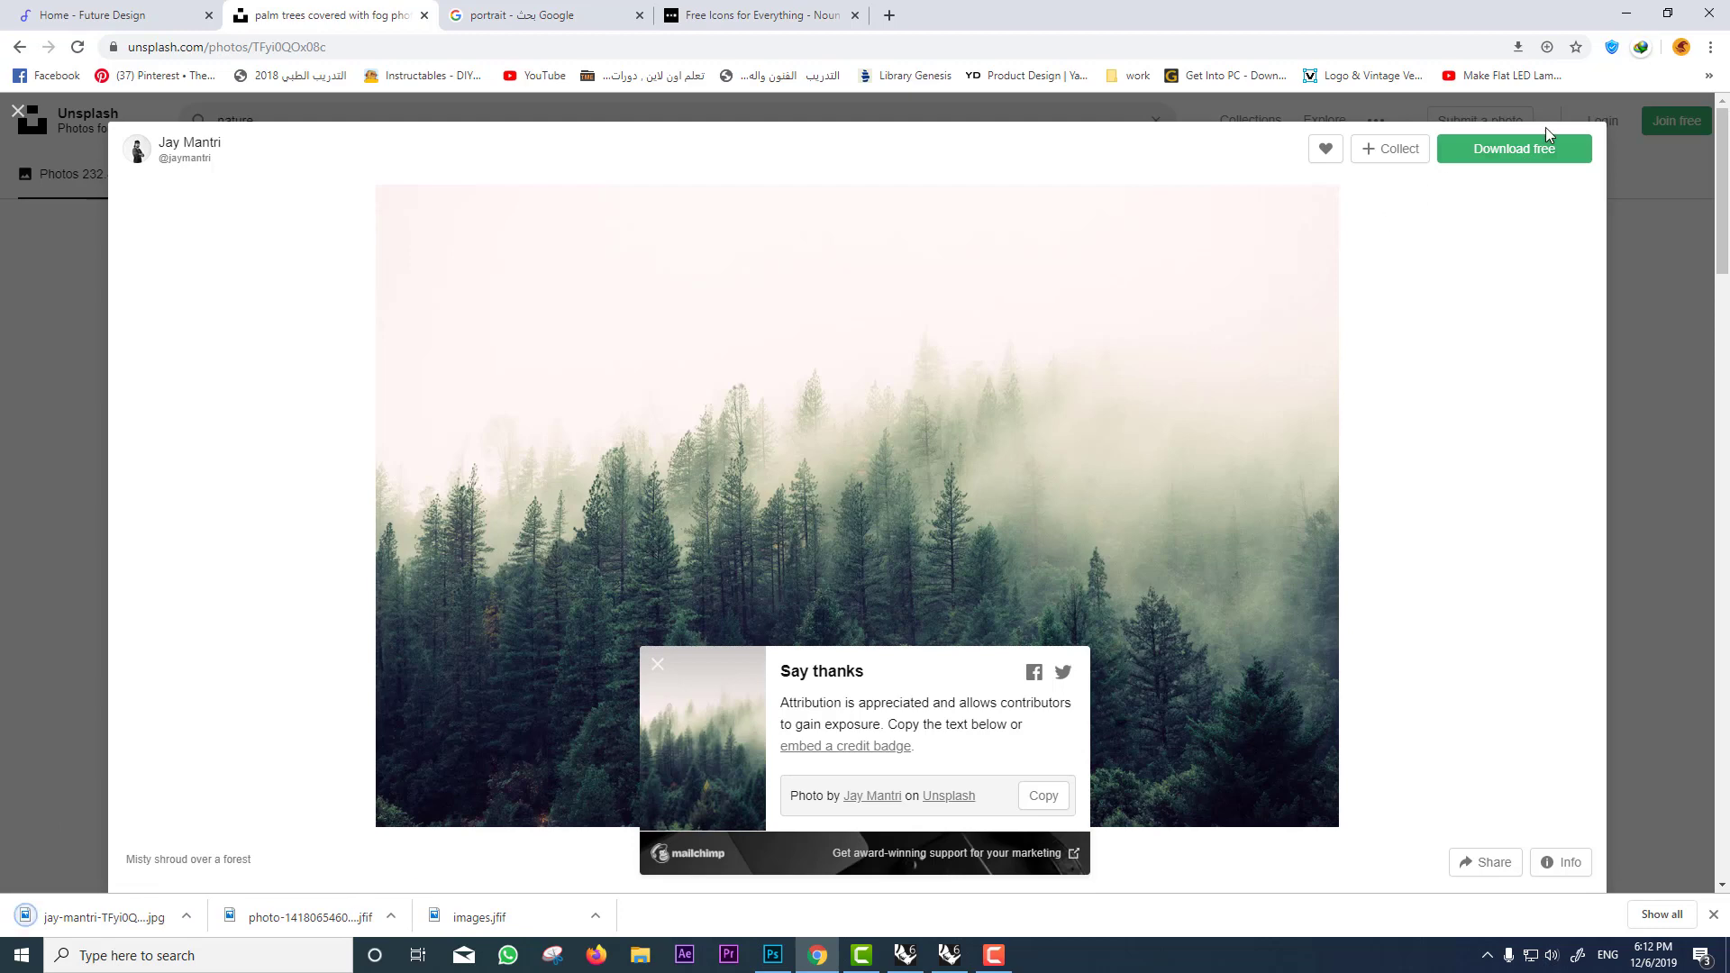
{"action": "left_click_drag", "start_coordinate": [135, 920], "coordinate": [833, 372]}
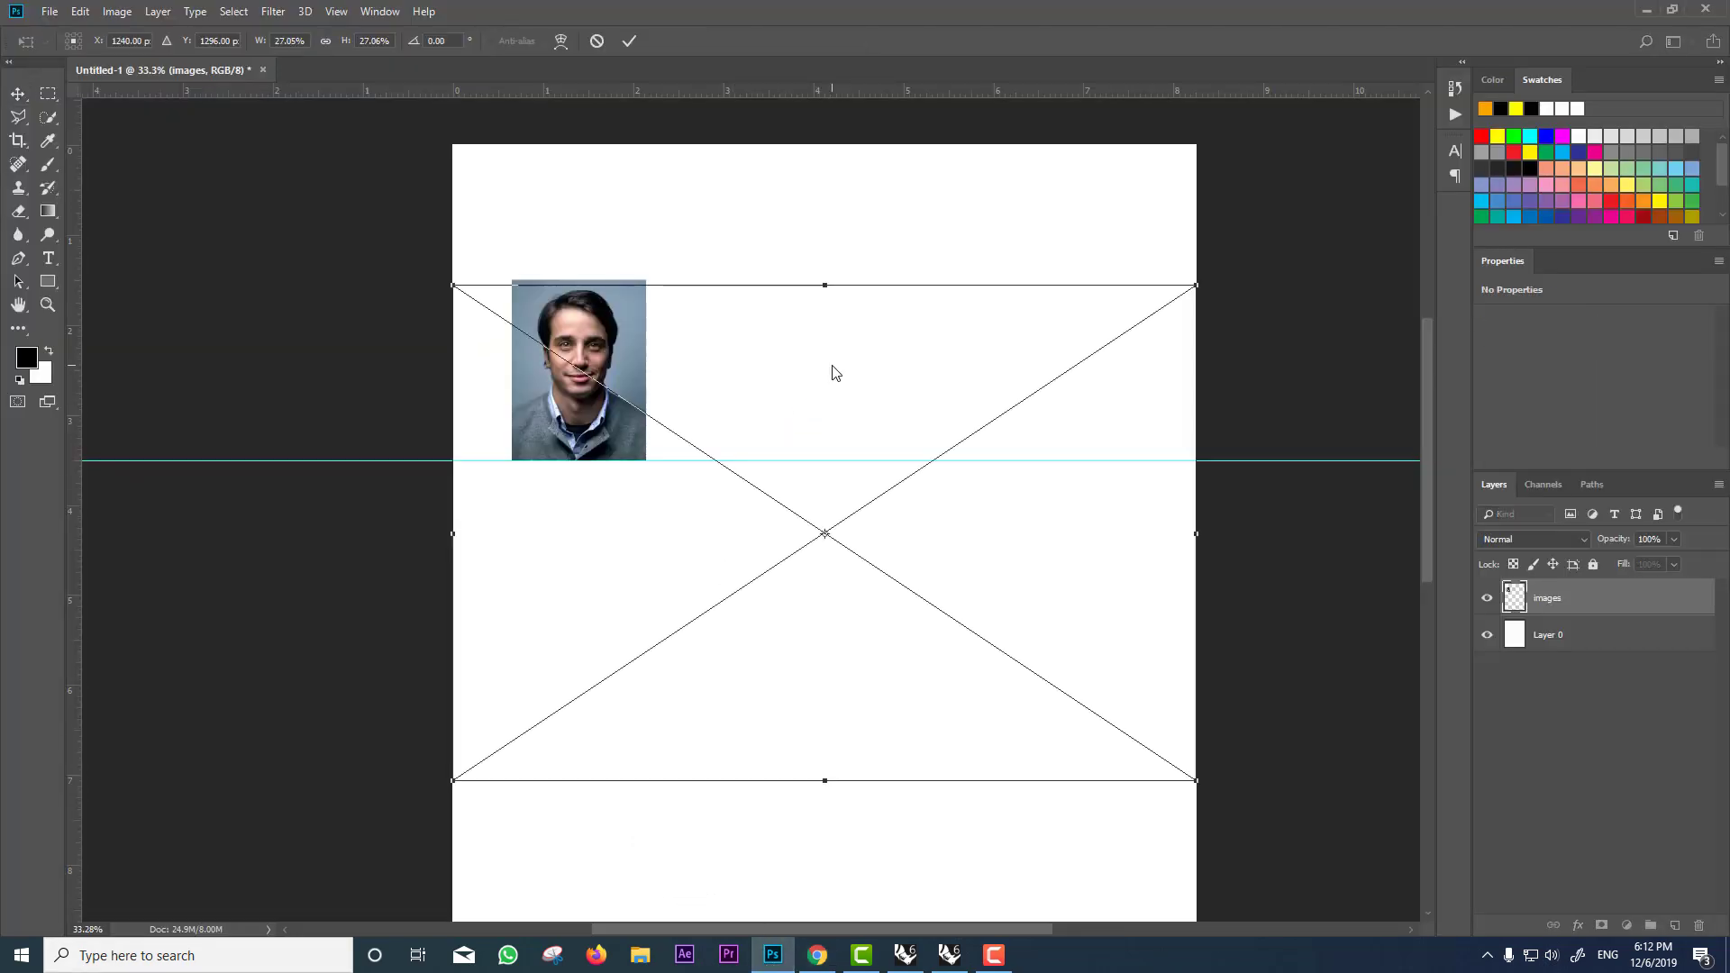
Step: Place the forest photo beneath the portrait layer and move it to the page top
{"action": "key", "text": "Return"}
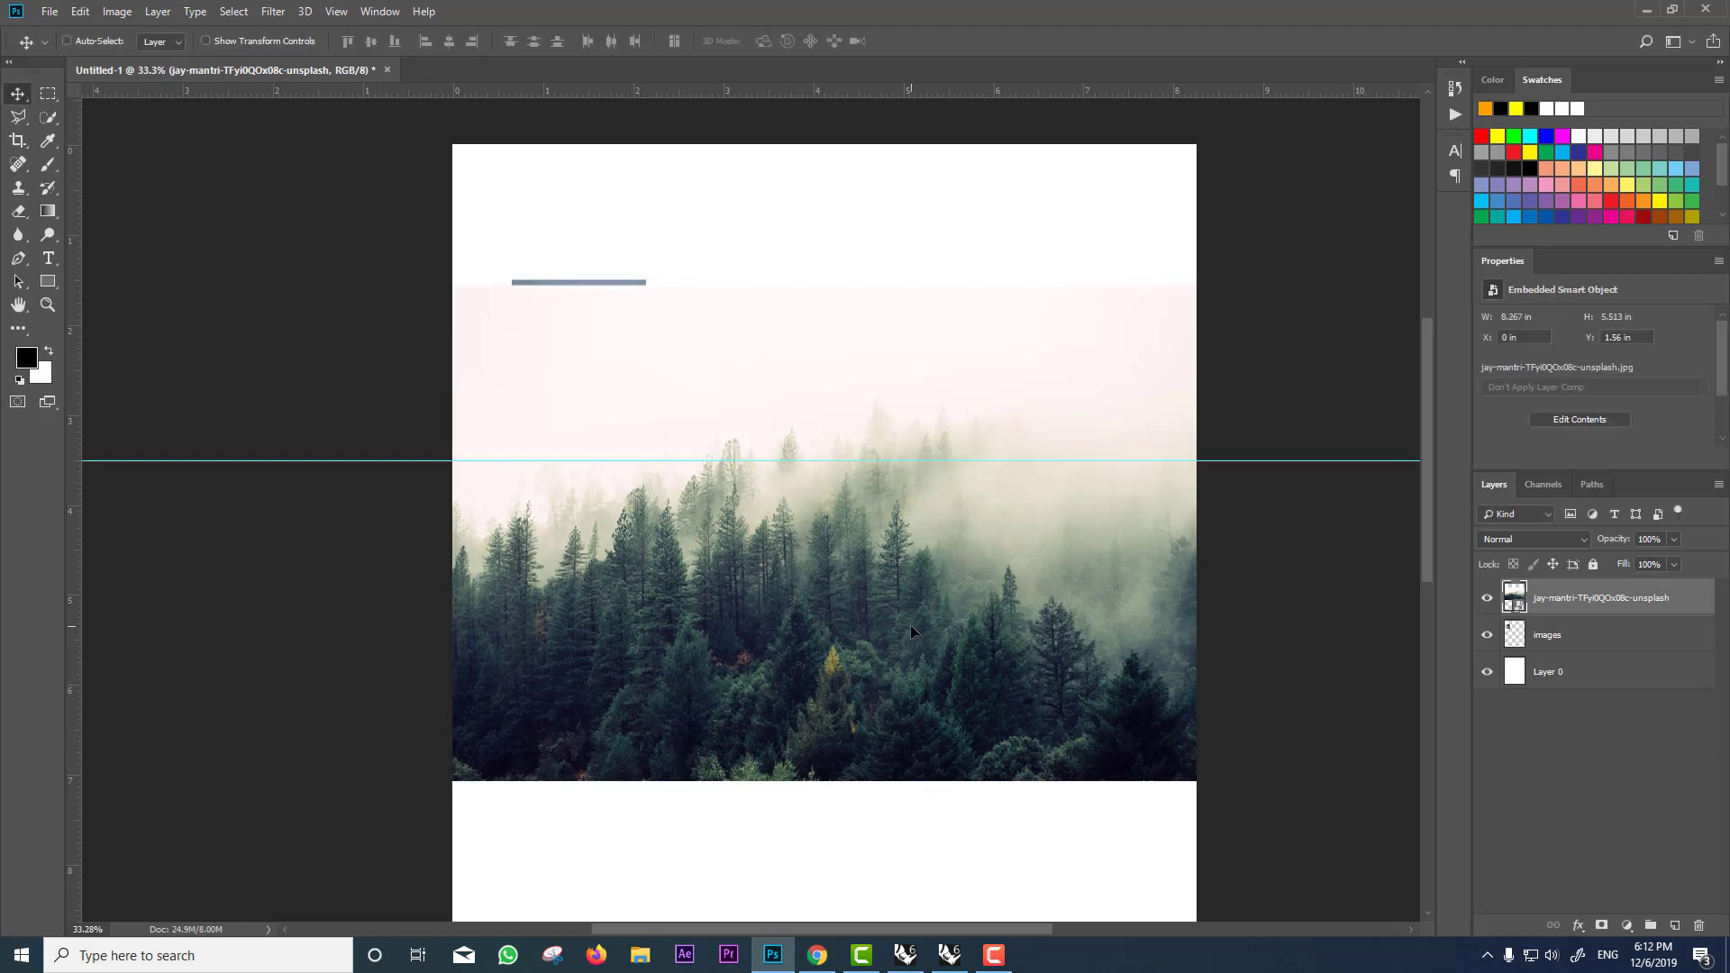
{"action": "left_click_drag", "start_coordinate": [1586, 604], "coordinate": [1574, 657]}
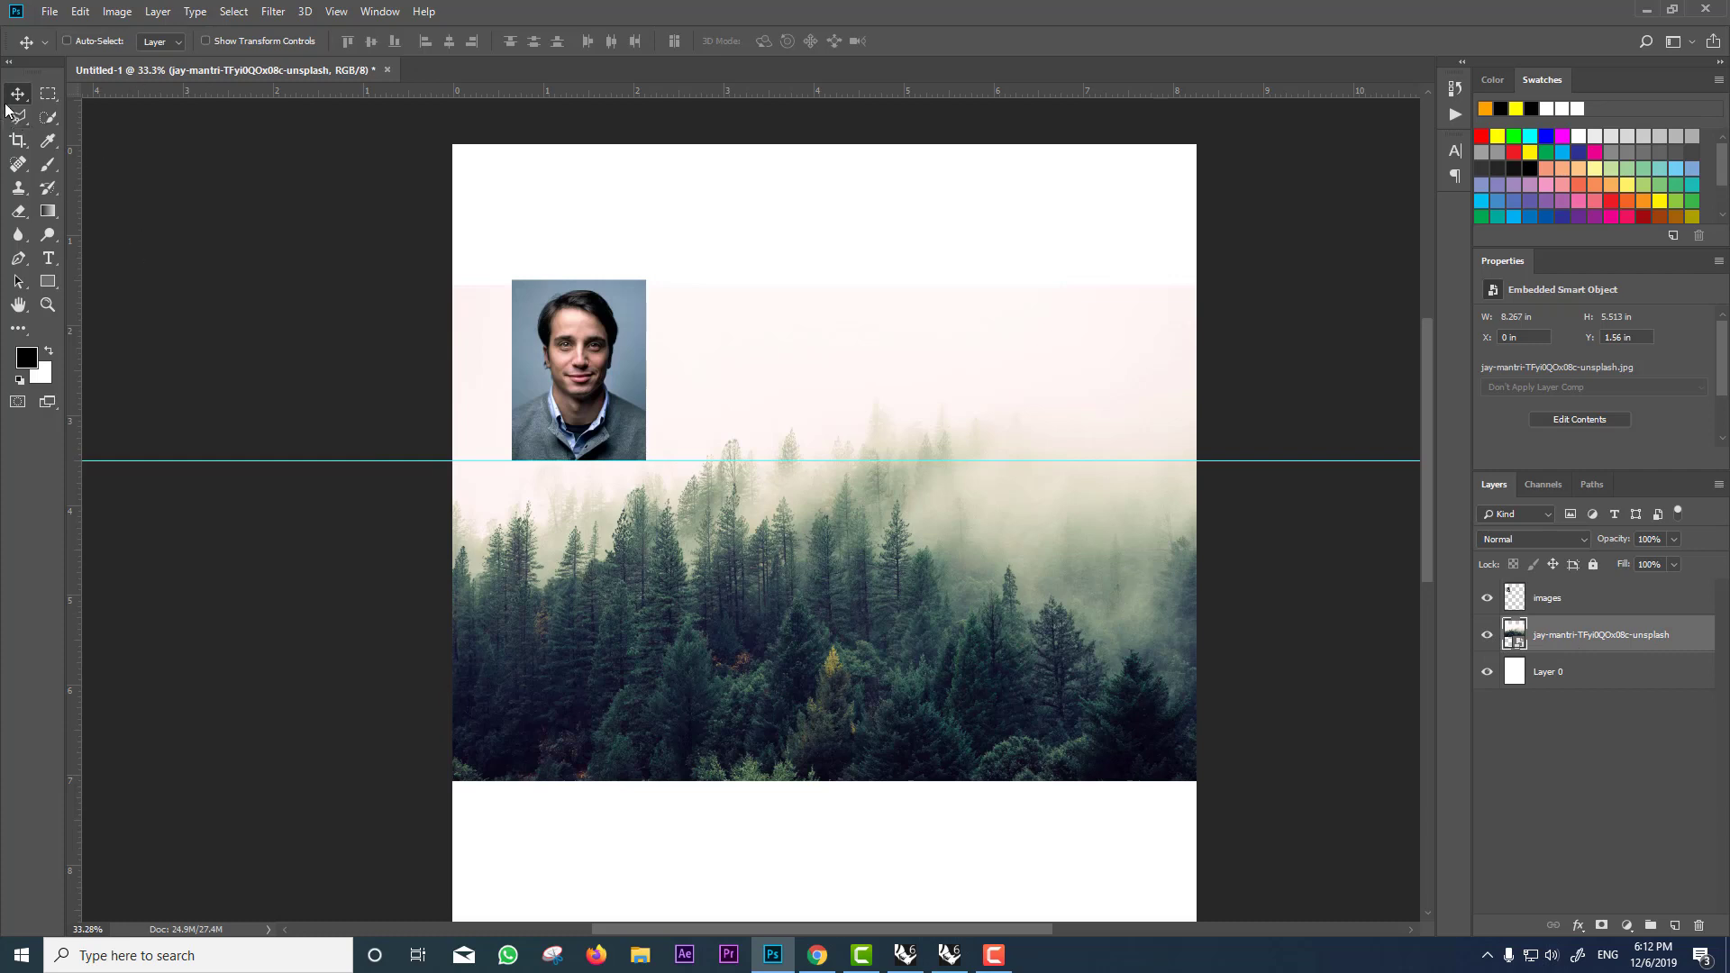
{"action": "left_click_drag", "start_coordinate": [742, 529], "coordinate": [809, 454]}
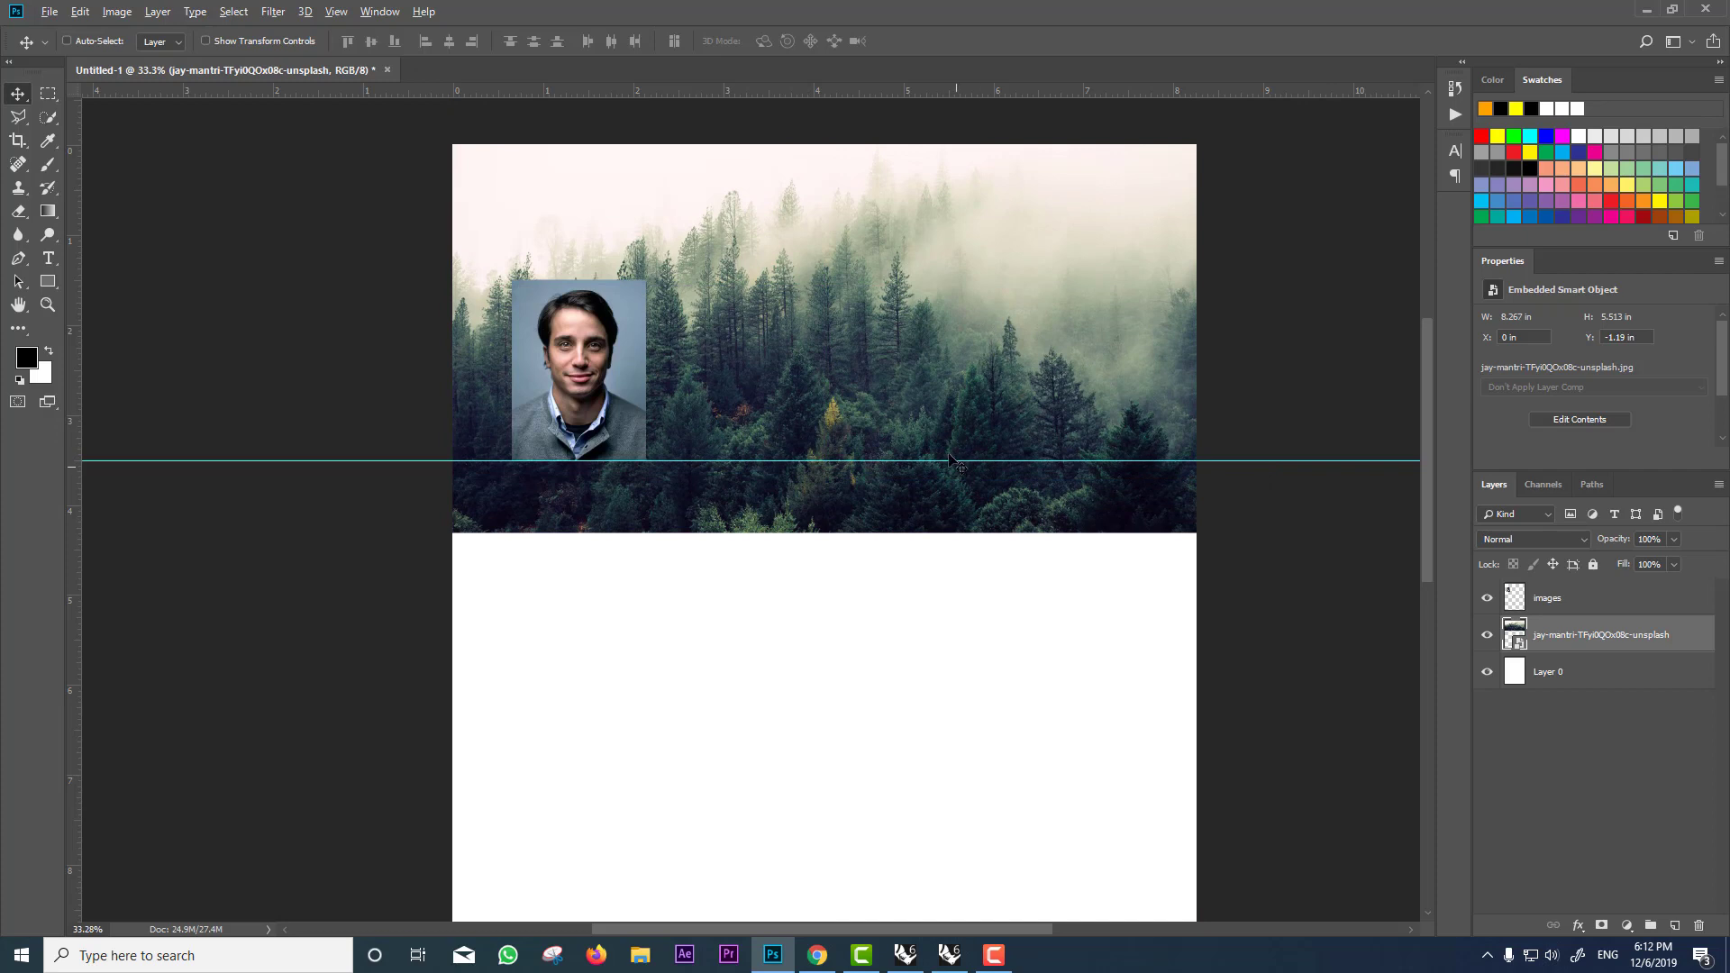
{"action": "scroll", "coordinate": [951, 459], "scroll_direction": "down", "scroll_amount": 2}
{"action": "scroll", "coordinate": [759, 260], "scroll_direction": "up", "scroll_amount": 1}
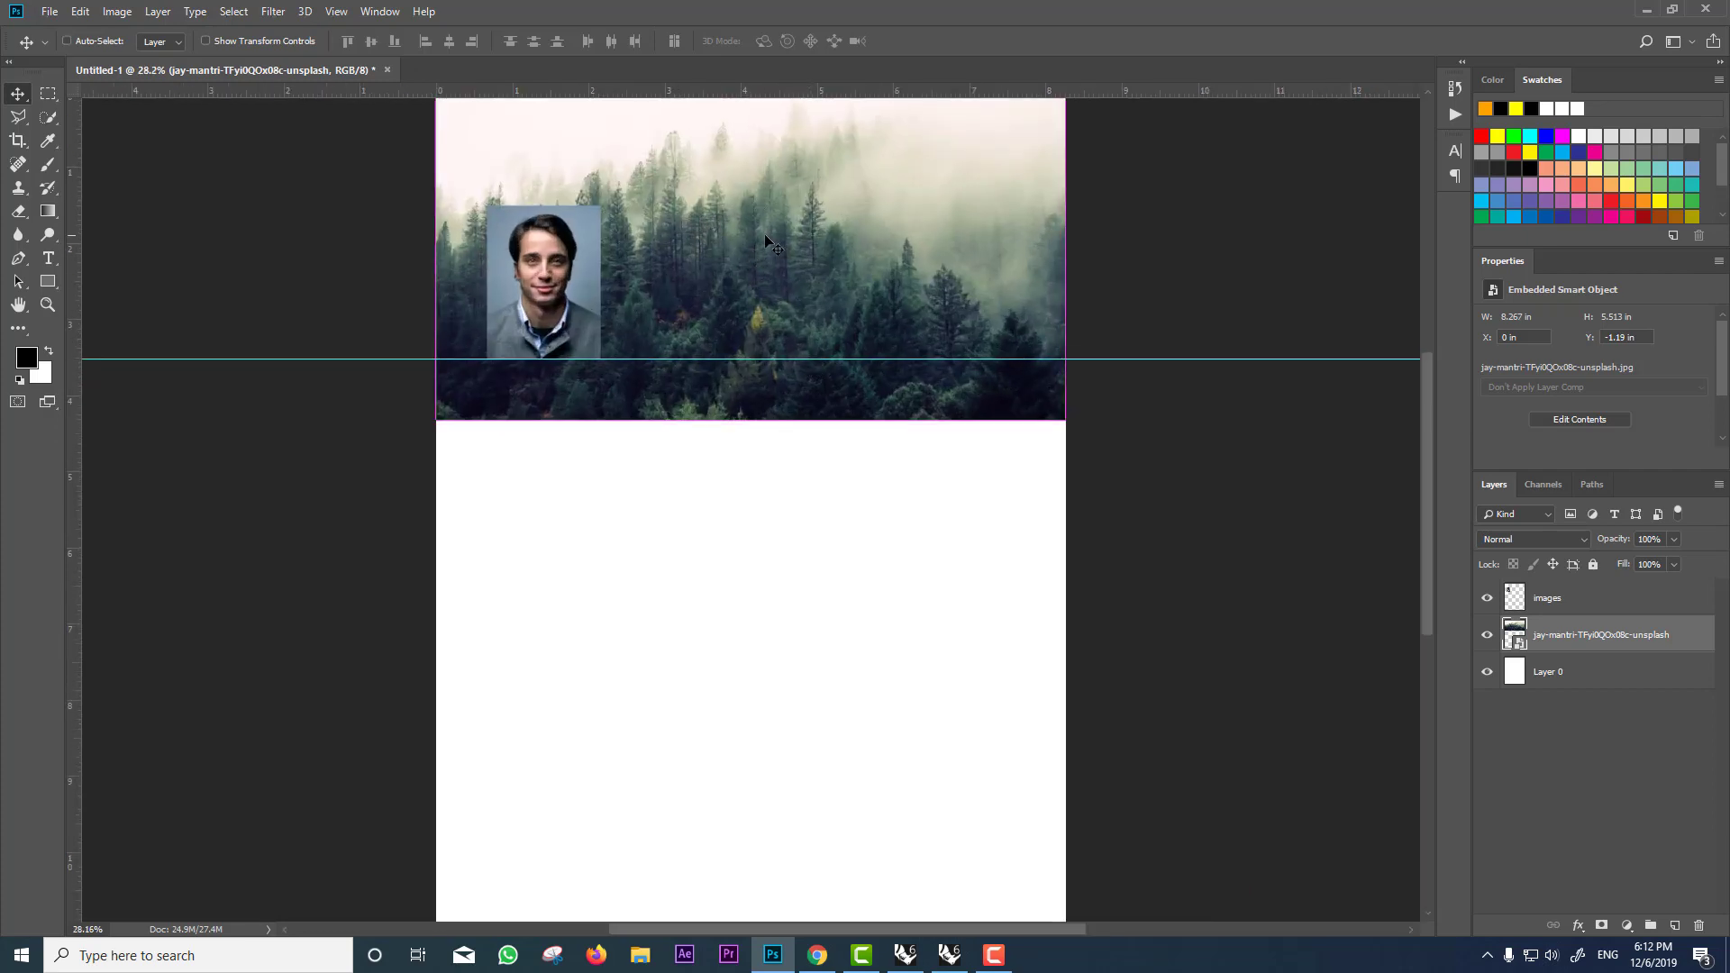
{"action": "scroll", "coordinate": [672, 416], "scroll_direction": "up", "scroll_amount": 4}
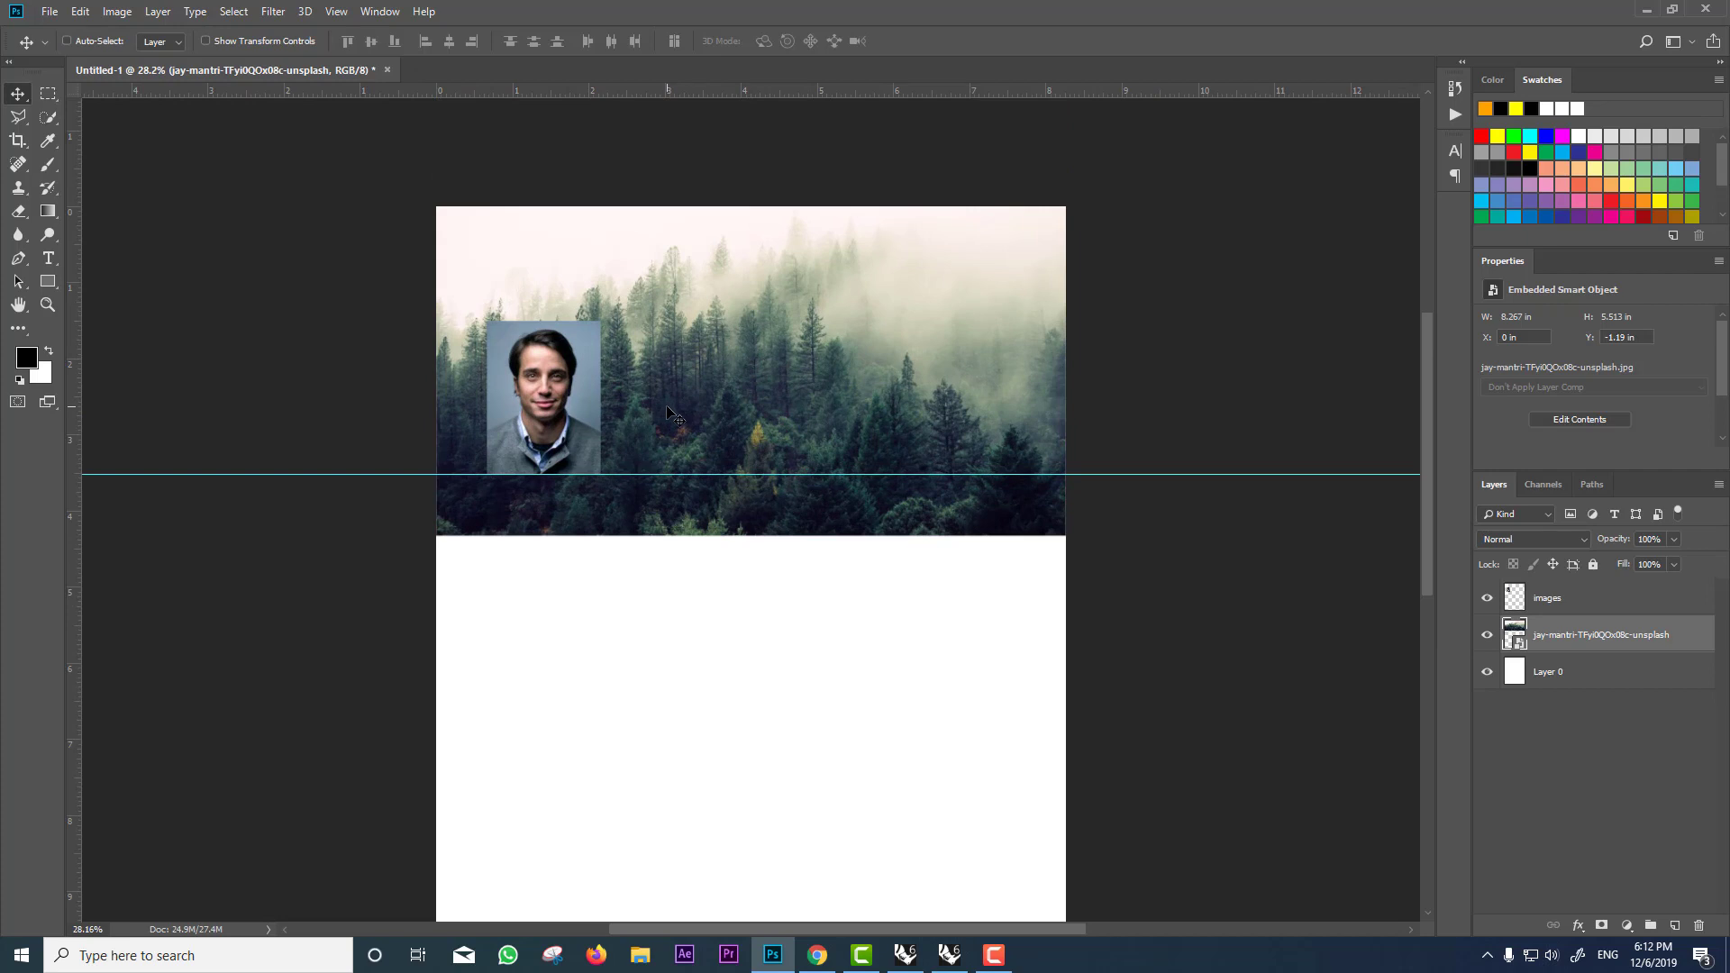
Step: Lower the portrait slightly on the header and reselect the forest layer
{"action": "left_click", "coordinate": [543, 429], "text": "ctrl"}
{"action": "left_click_drag", "start_coordinate": [543, 429], "coordinate": [543, 449]}
{"action": "left_click", "coordinate": [833, 437], "text": "ctrl"}
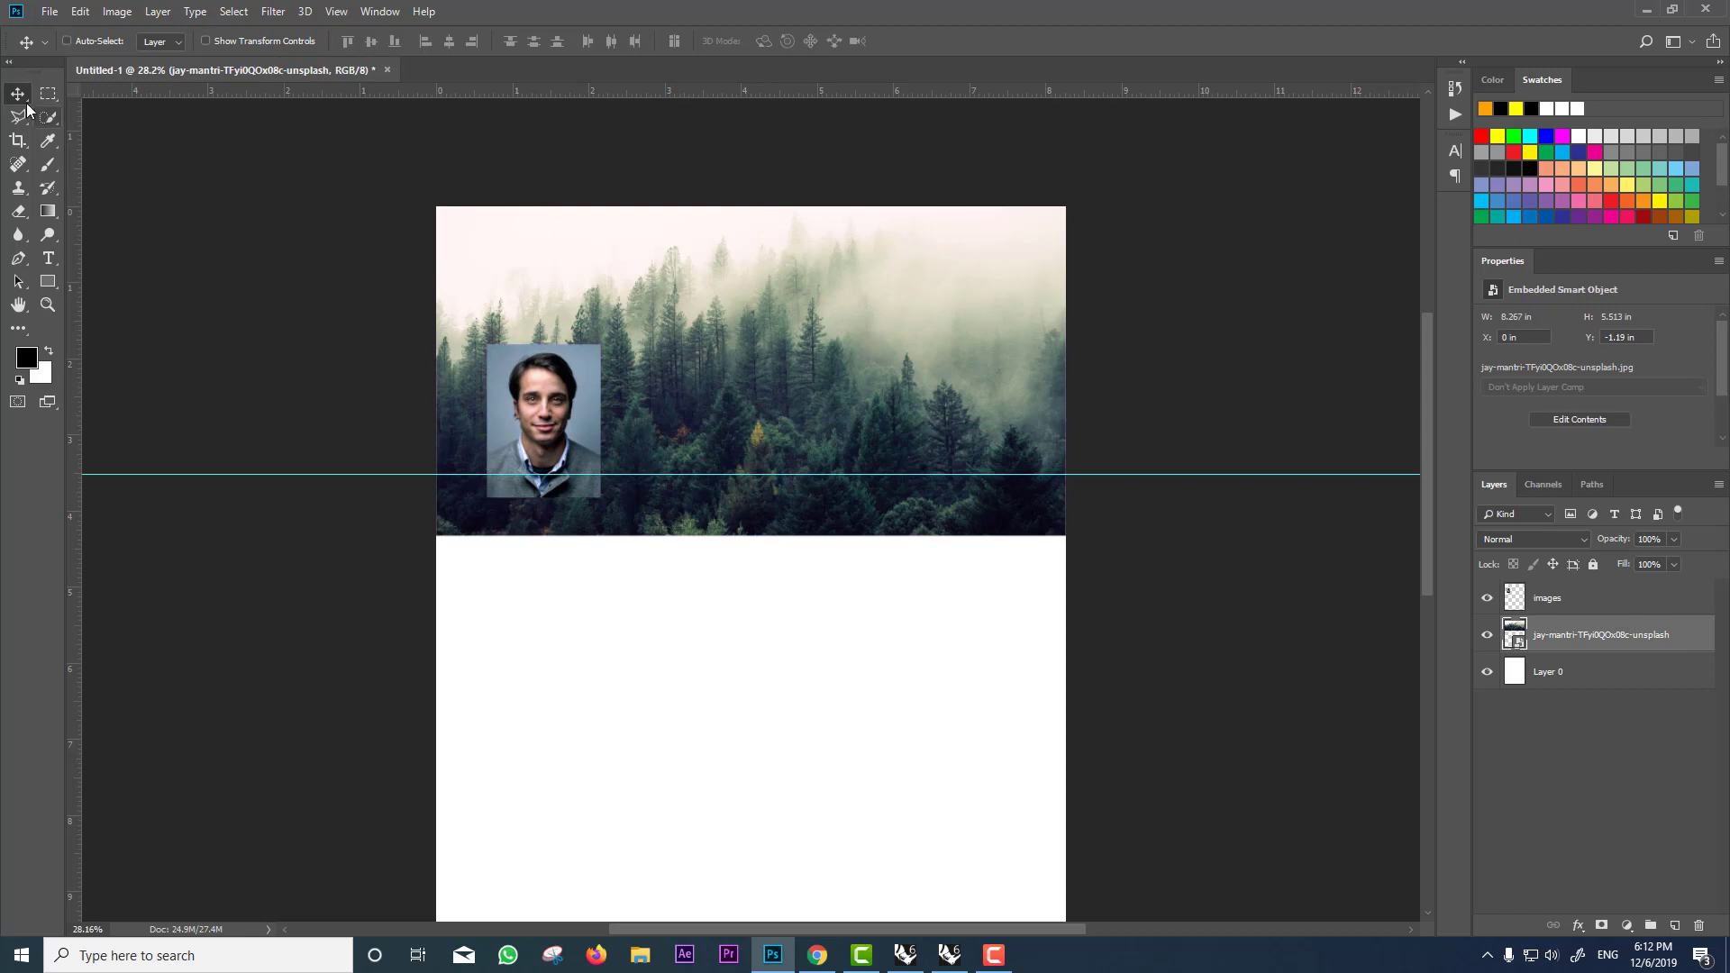
{"action": "key", "text": "m"}
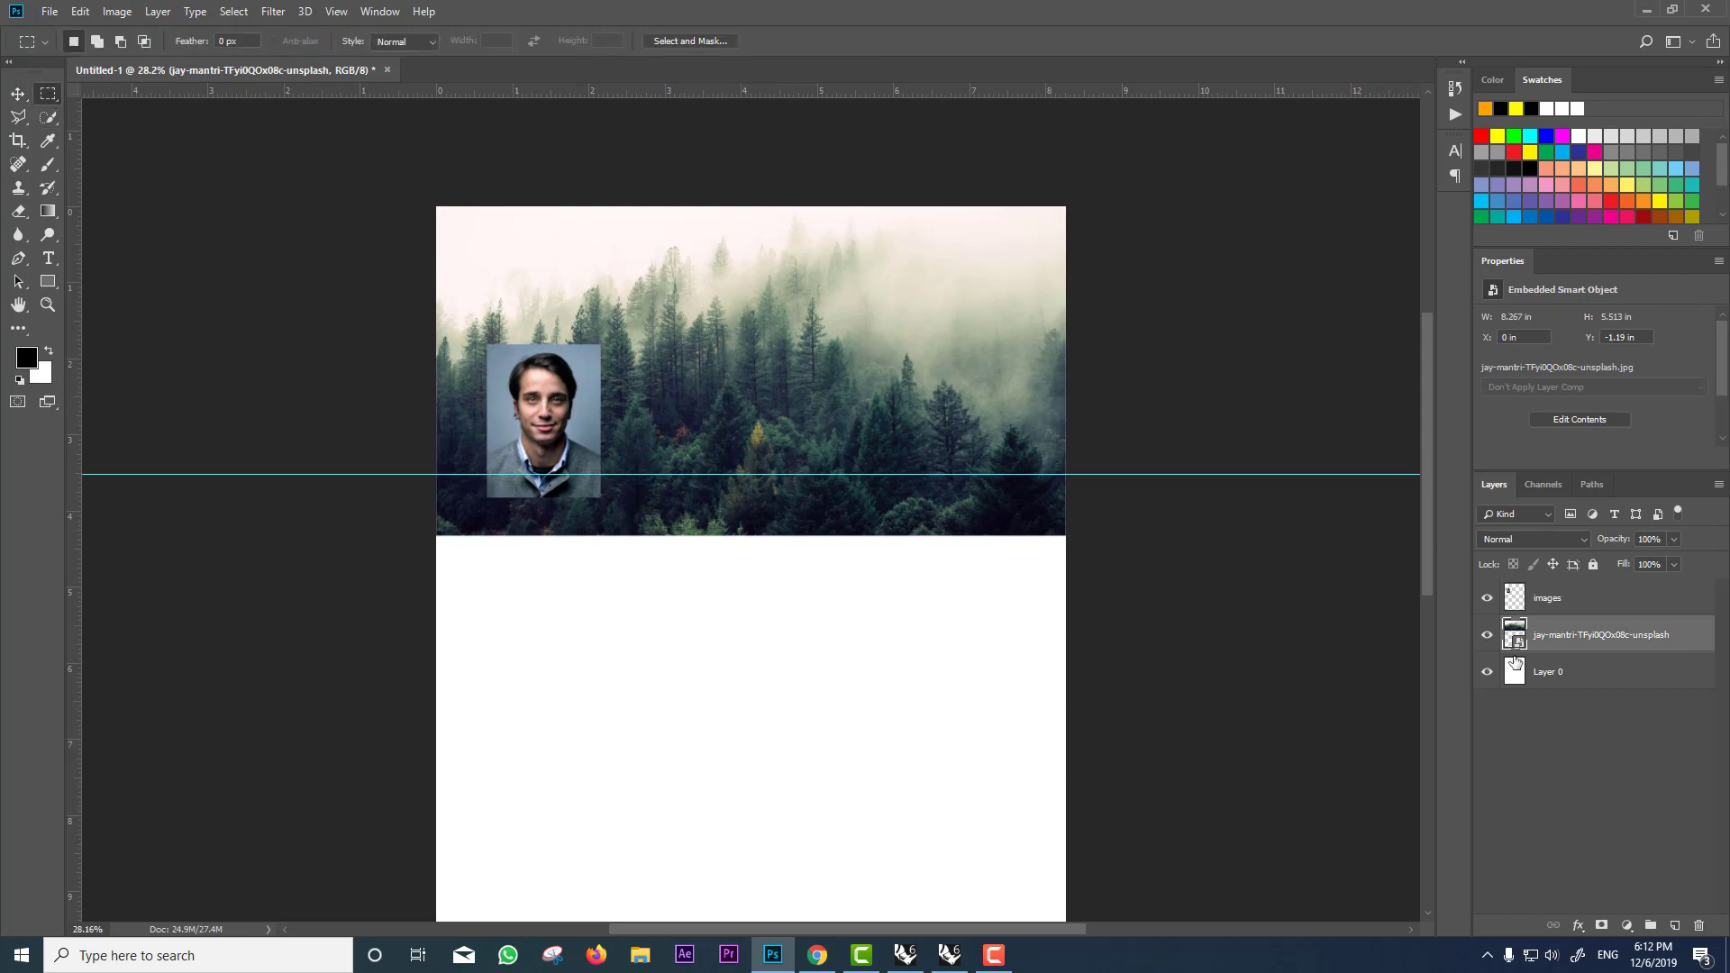
Step: Rasterize the forest layer and clear the marquee strip below the guide to white
{"action": "left_click_drag", "start_coordinate": [1075, 545], "coordinate": [270, 474]}
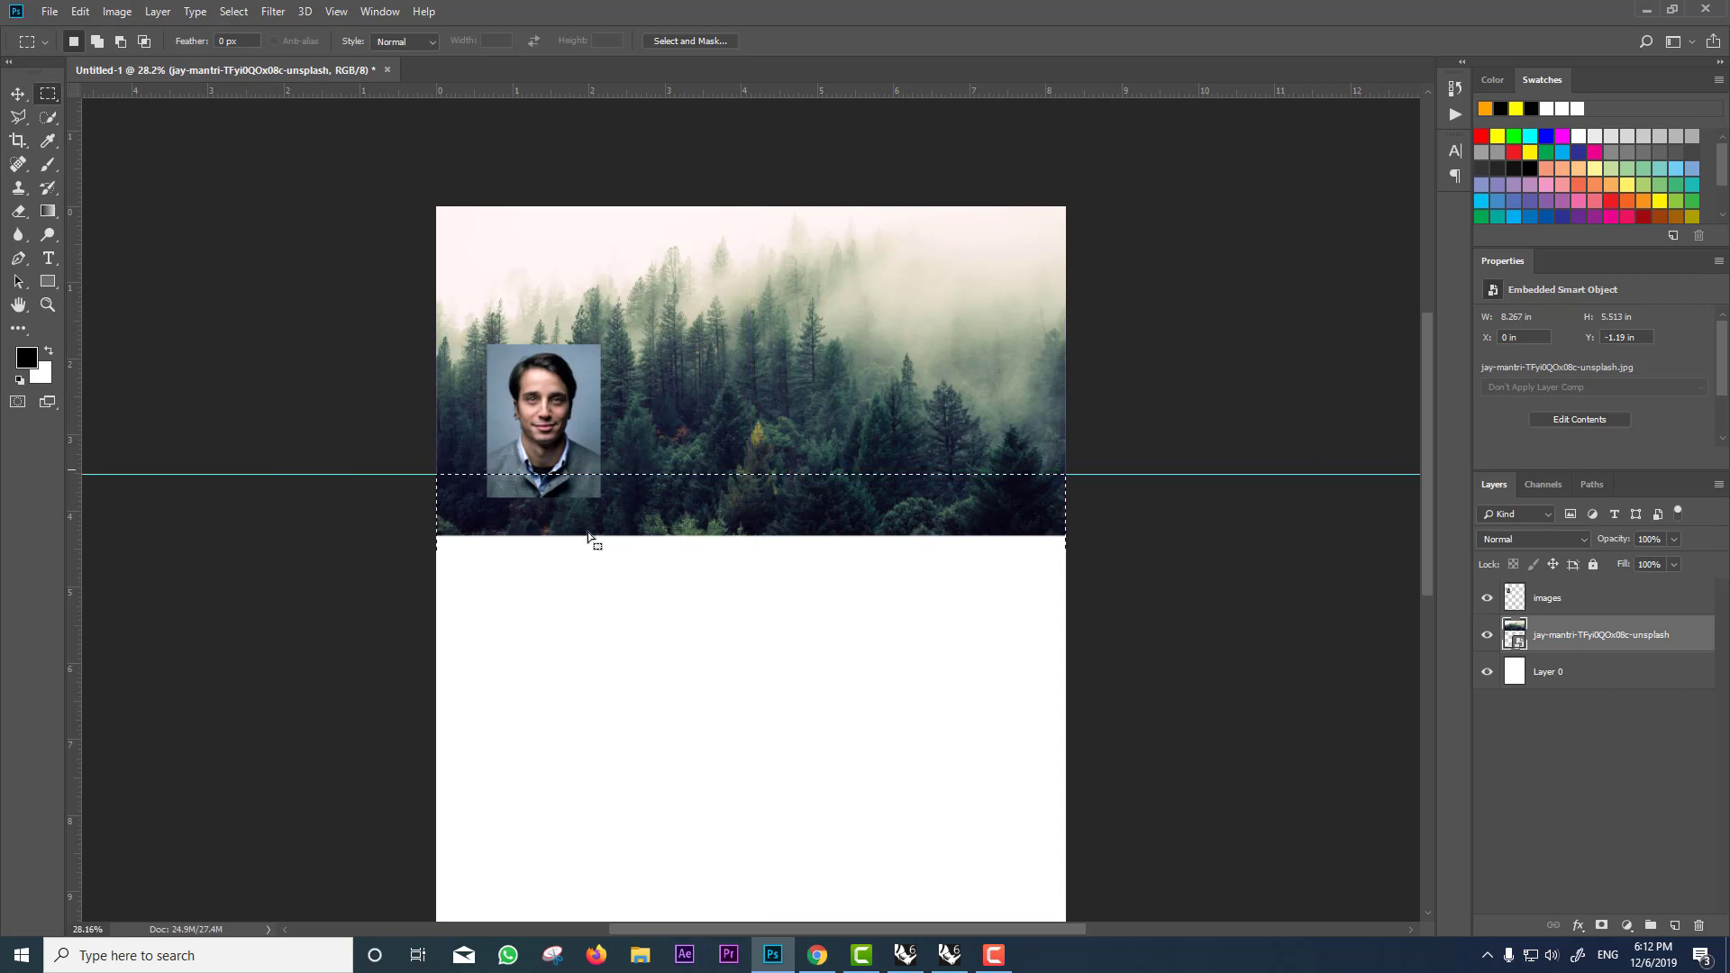
{"action": "left_click", "coordinate": [1002, 487], "text": "ctrl"}
{"action": "left_click", "coordinate": [844, 358]}
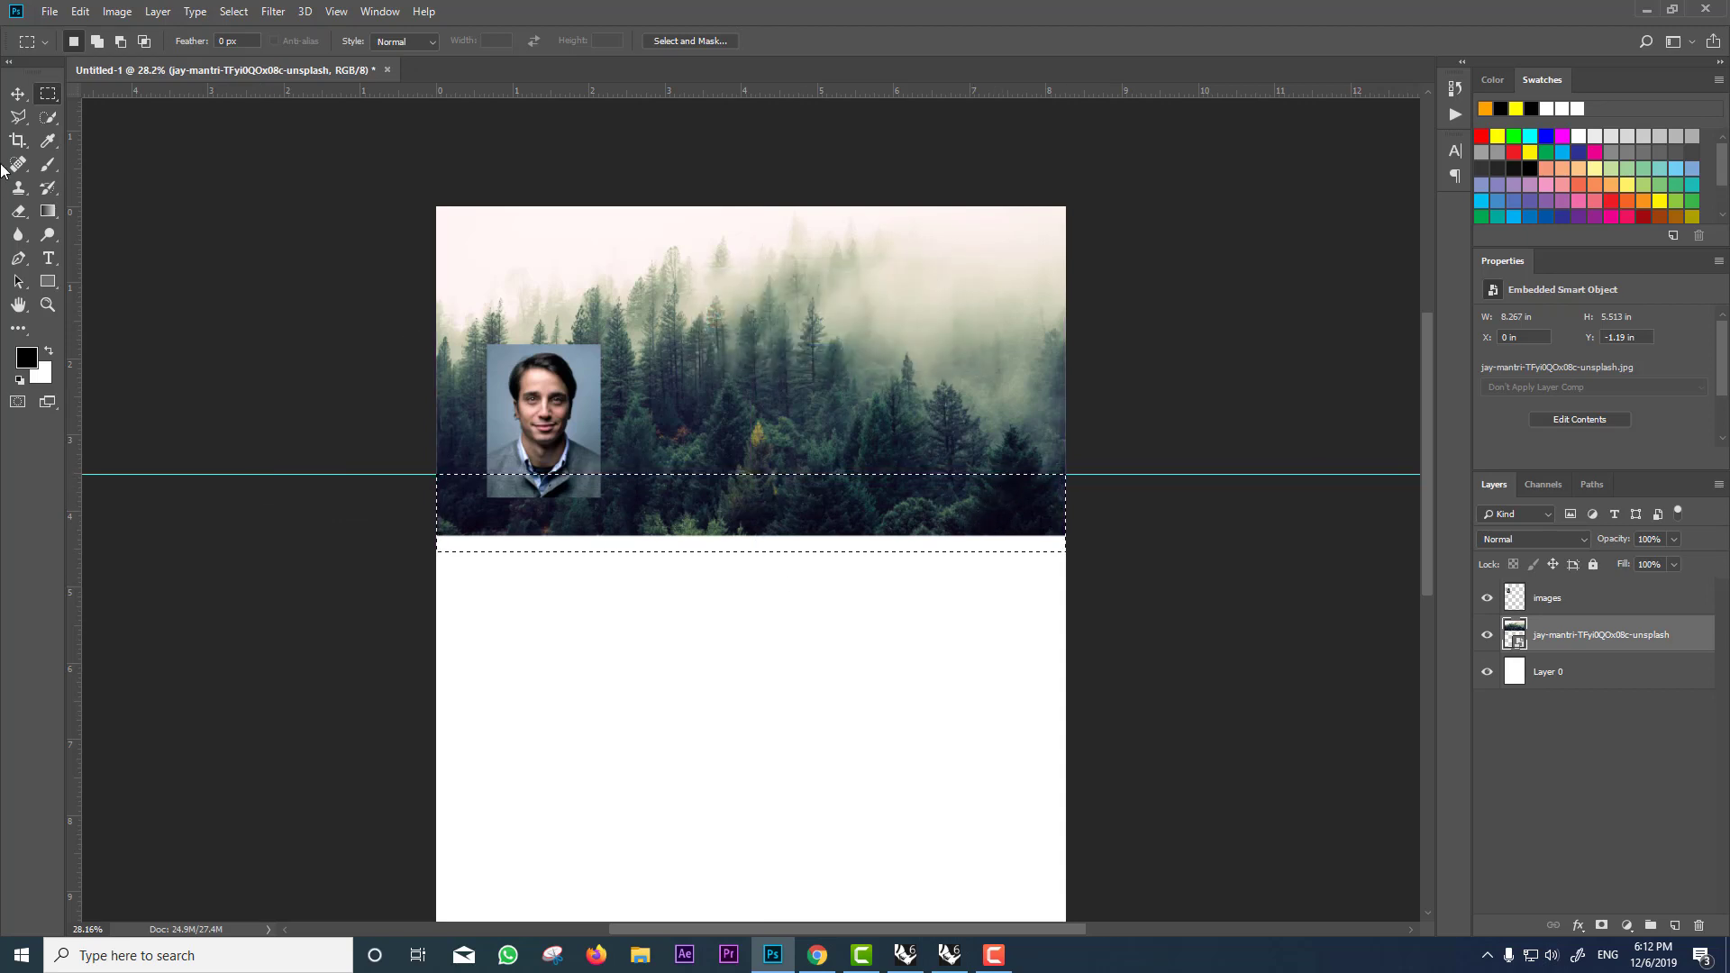
{"action": "left_click", "coordinate": [48, 164]}
{"action": "left_click", "coordinate": [935, 395]}
{"action": "key", "text": "Return"}
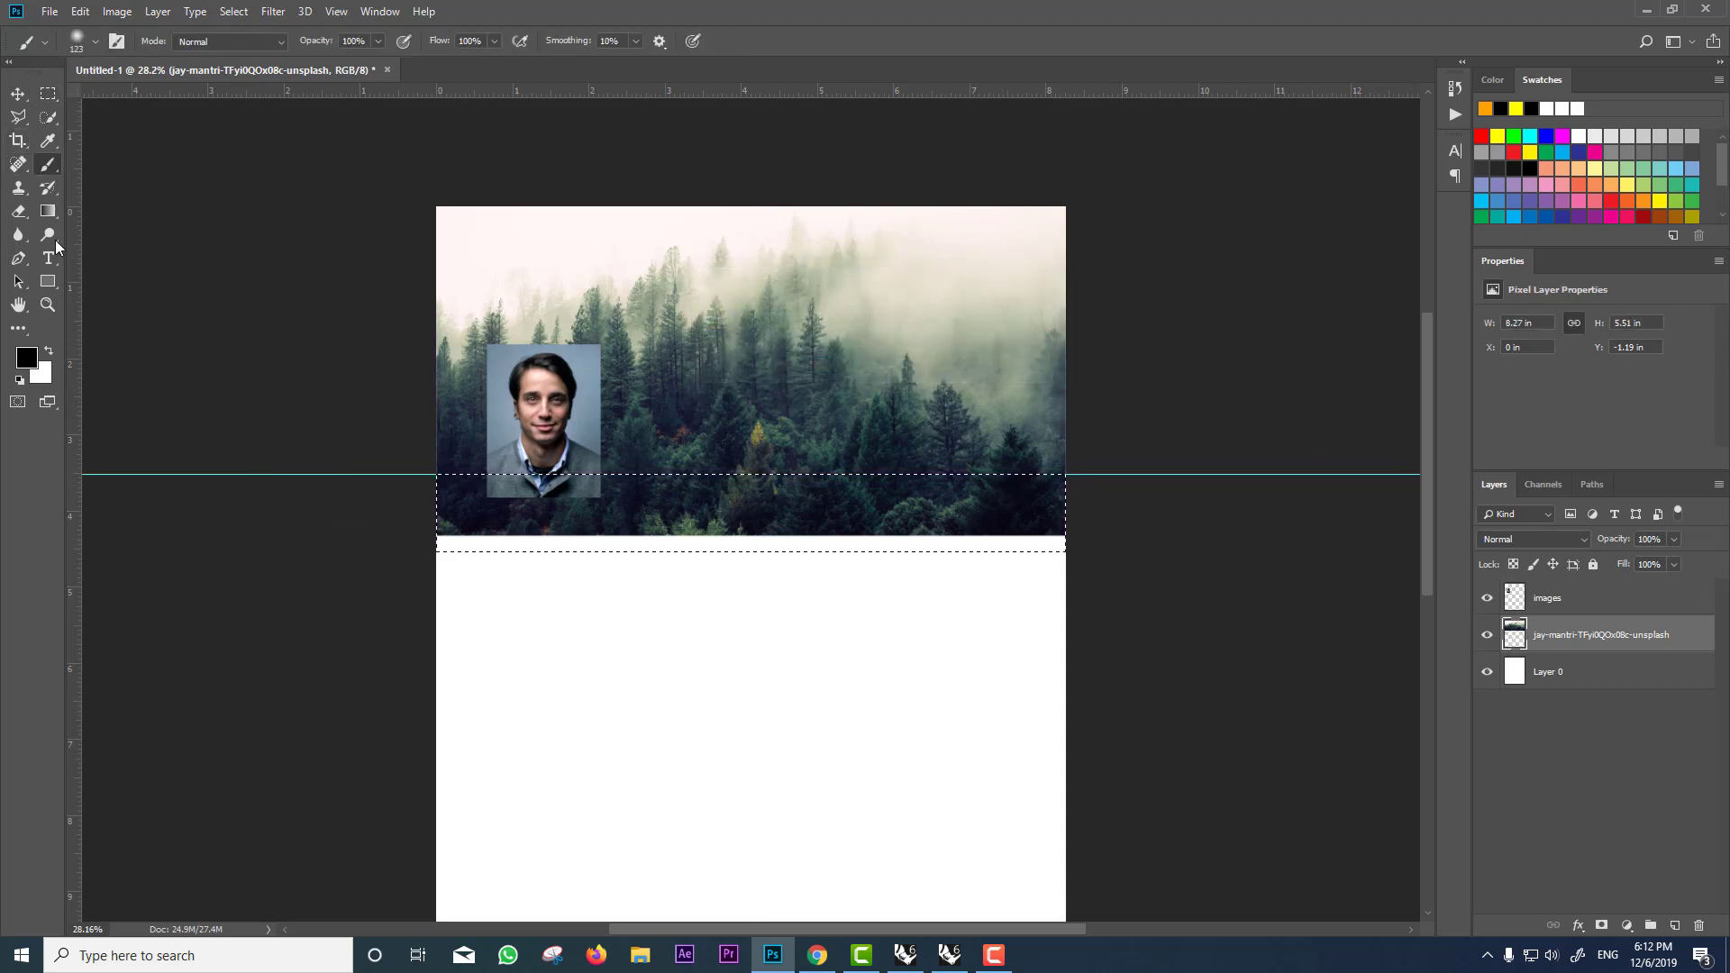
{"action": "key", "text": "Delete"}
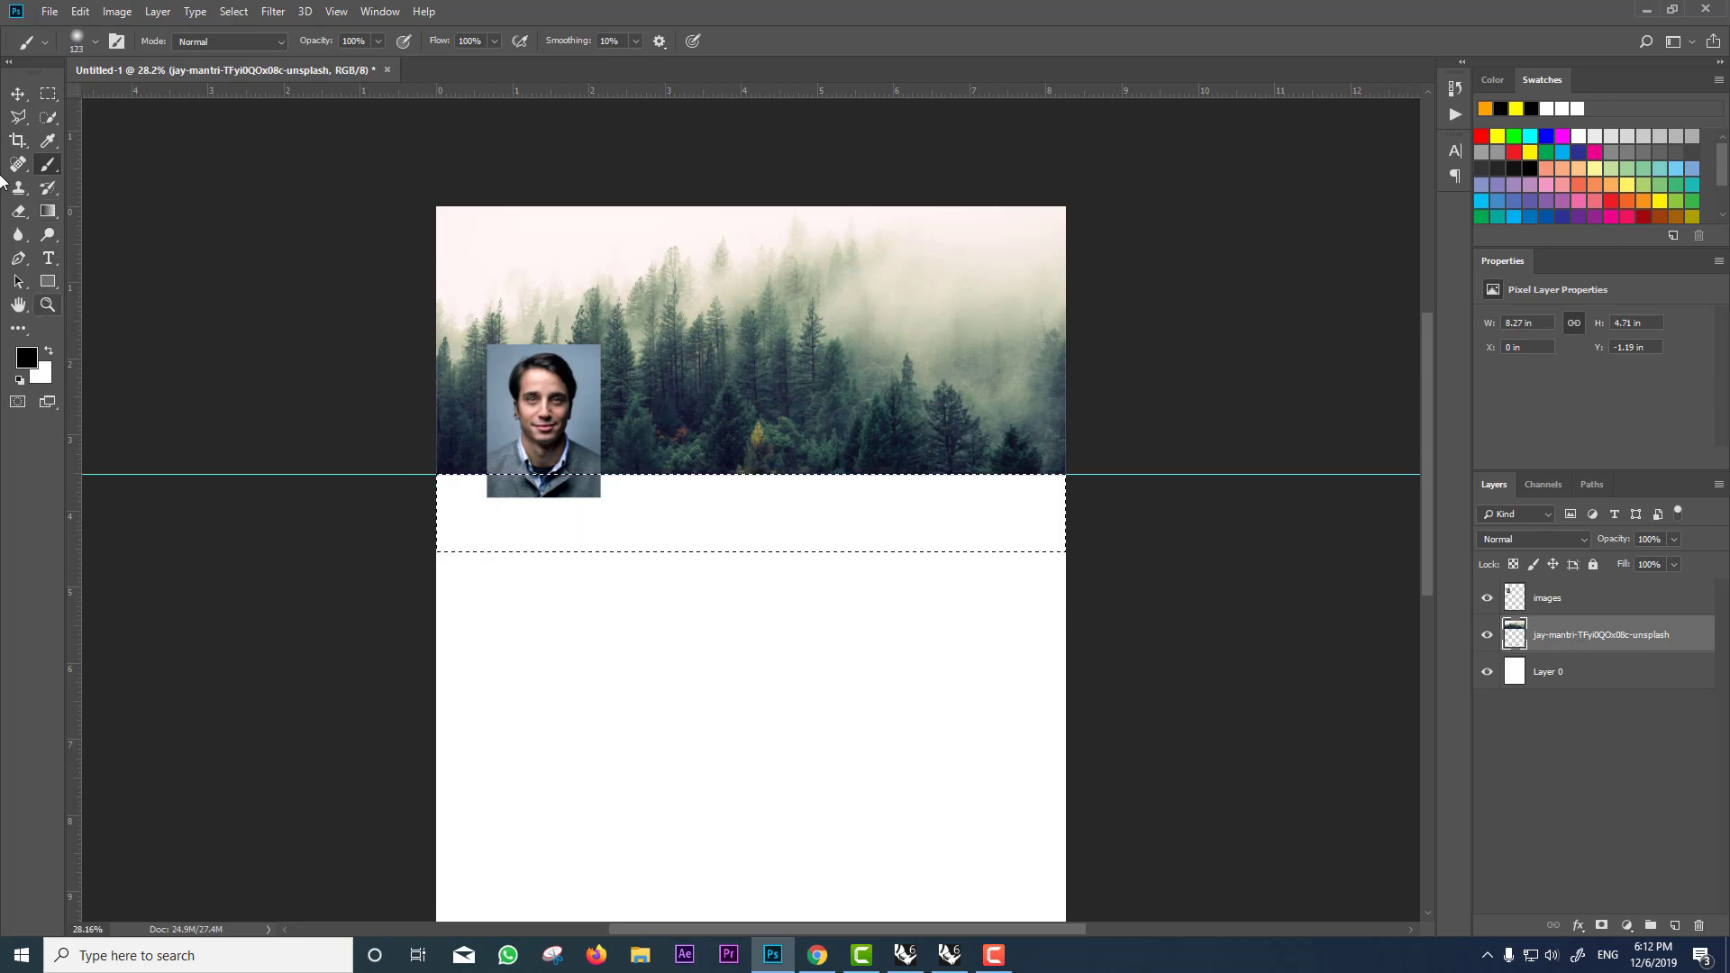
{"action": "left_click", "coordinate": [49, 94]}
{"action": "left_click", "coordinate": [827, 390]}
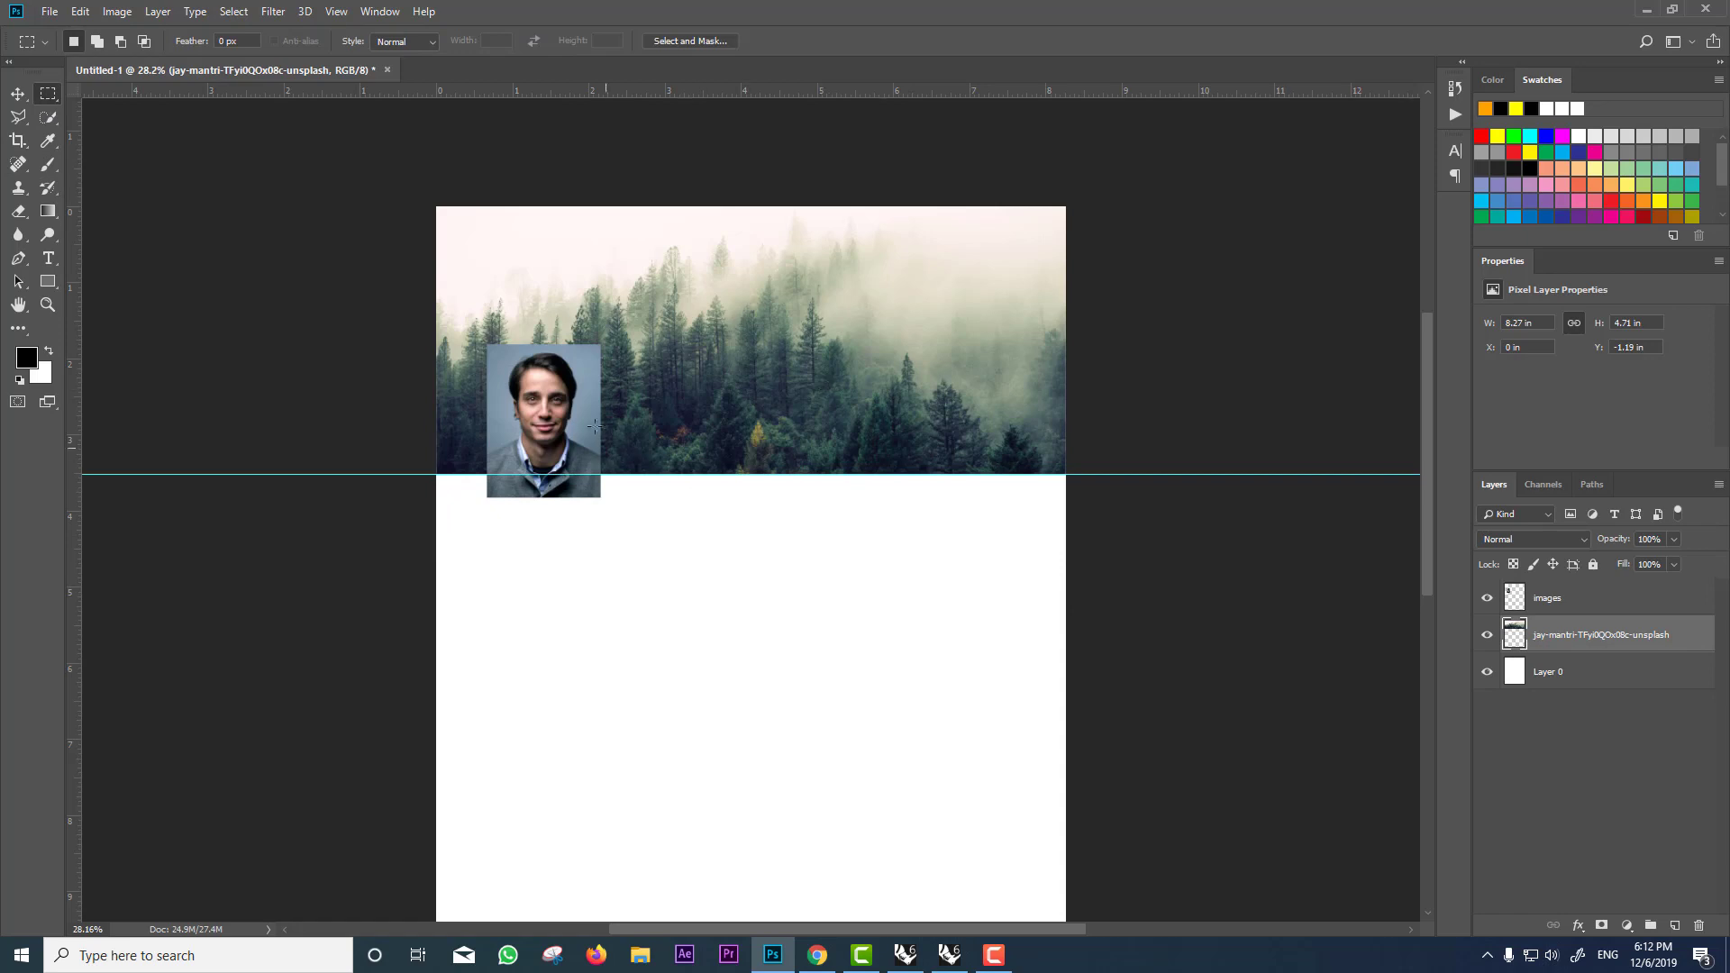
{"action": "left_click", "coordinate": [18, 94]}
{"action": "left_click", "coordinate": [1632, 599]}
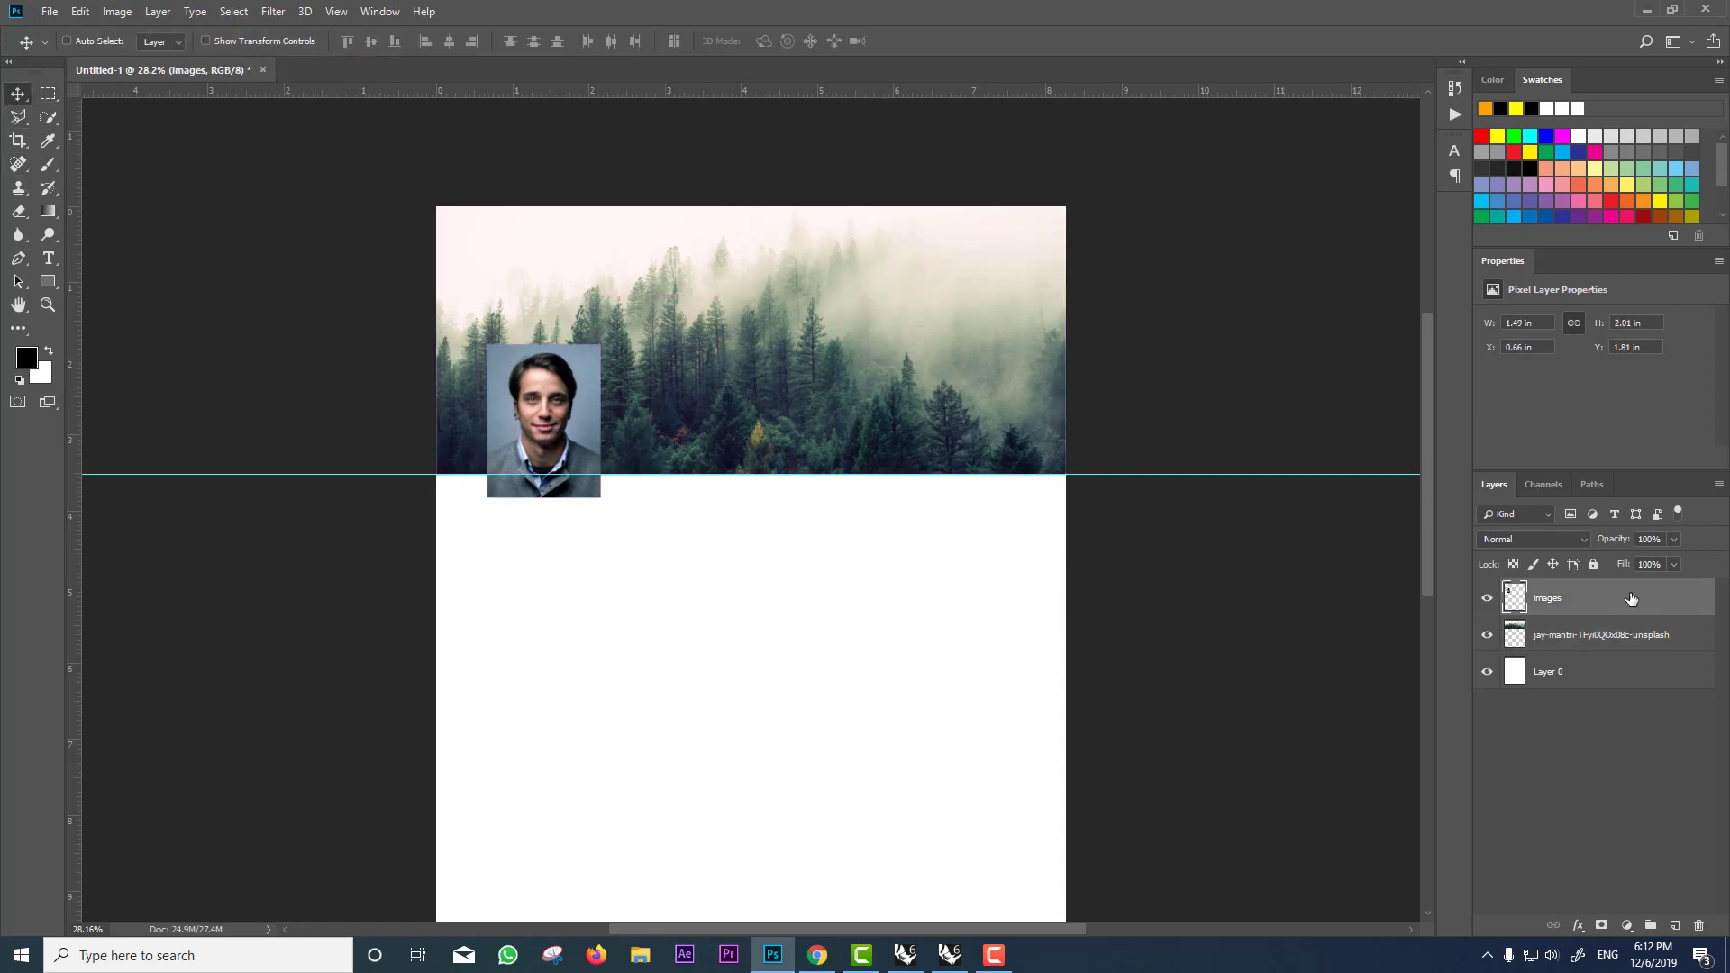
Step: Give the images layer a white 27 px stroke with Position set to Outside
{"action": "right_click", "coordinate": [1631, 599]}
{"action": "left_click", "coordinate": [1425, 233]}
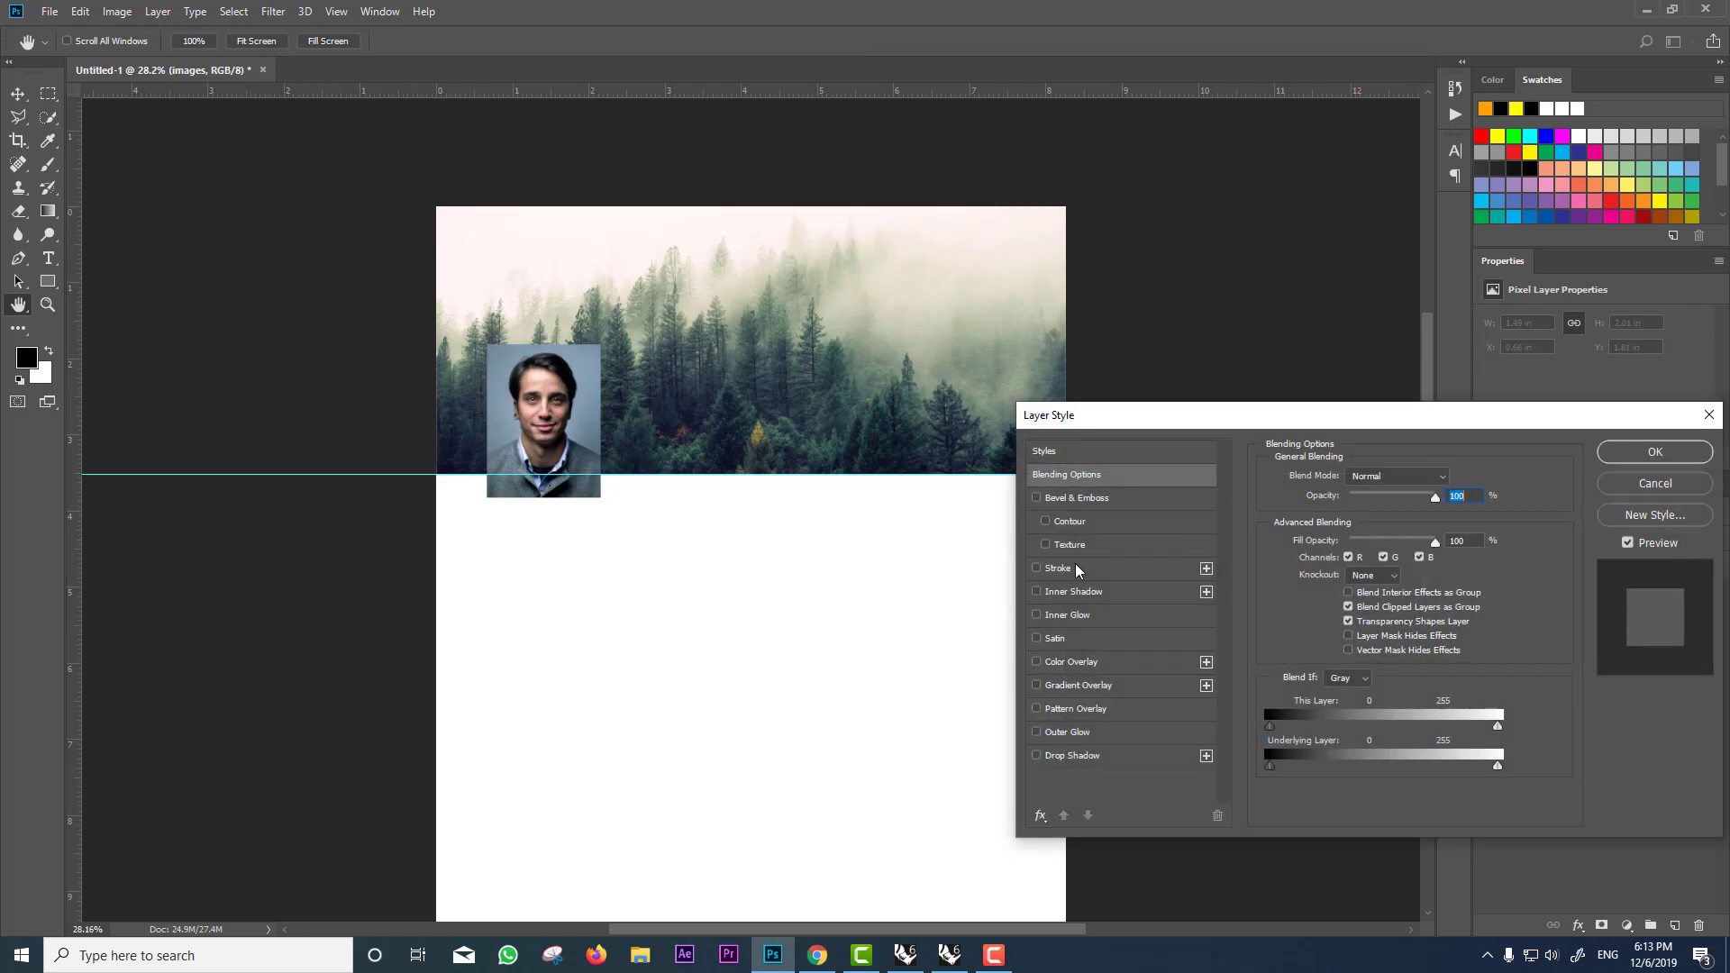
{"action": "left_click", "coordinate": [1074, 567]}
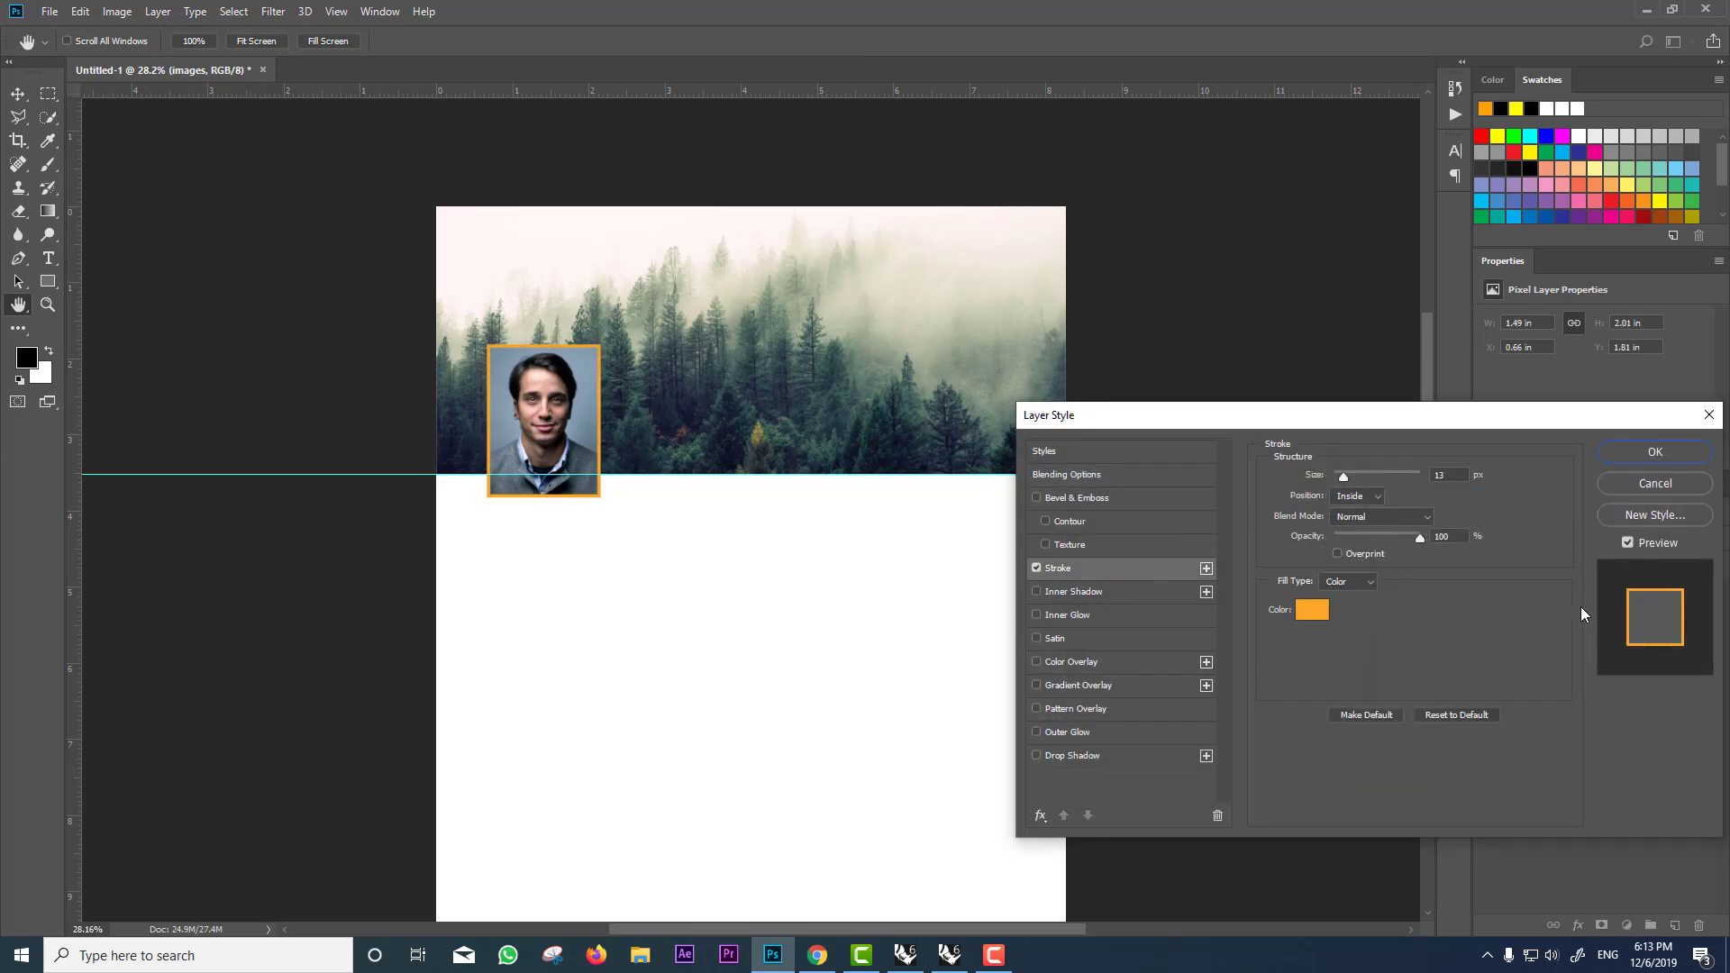
{"action": "left_click", "coordinate": [1313, 613]}
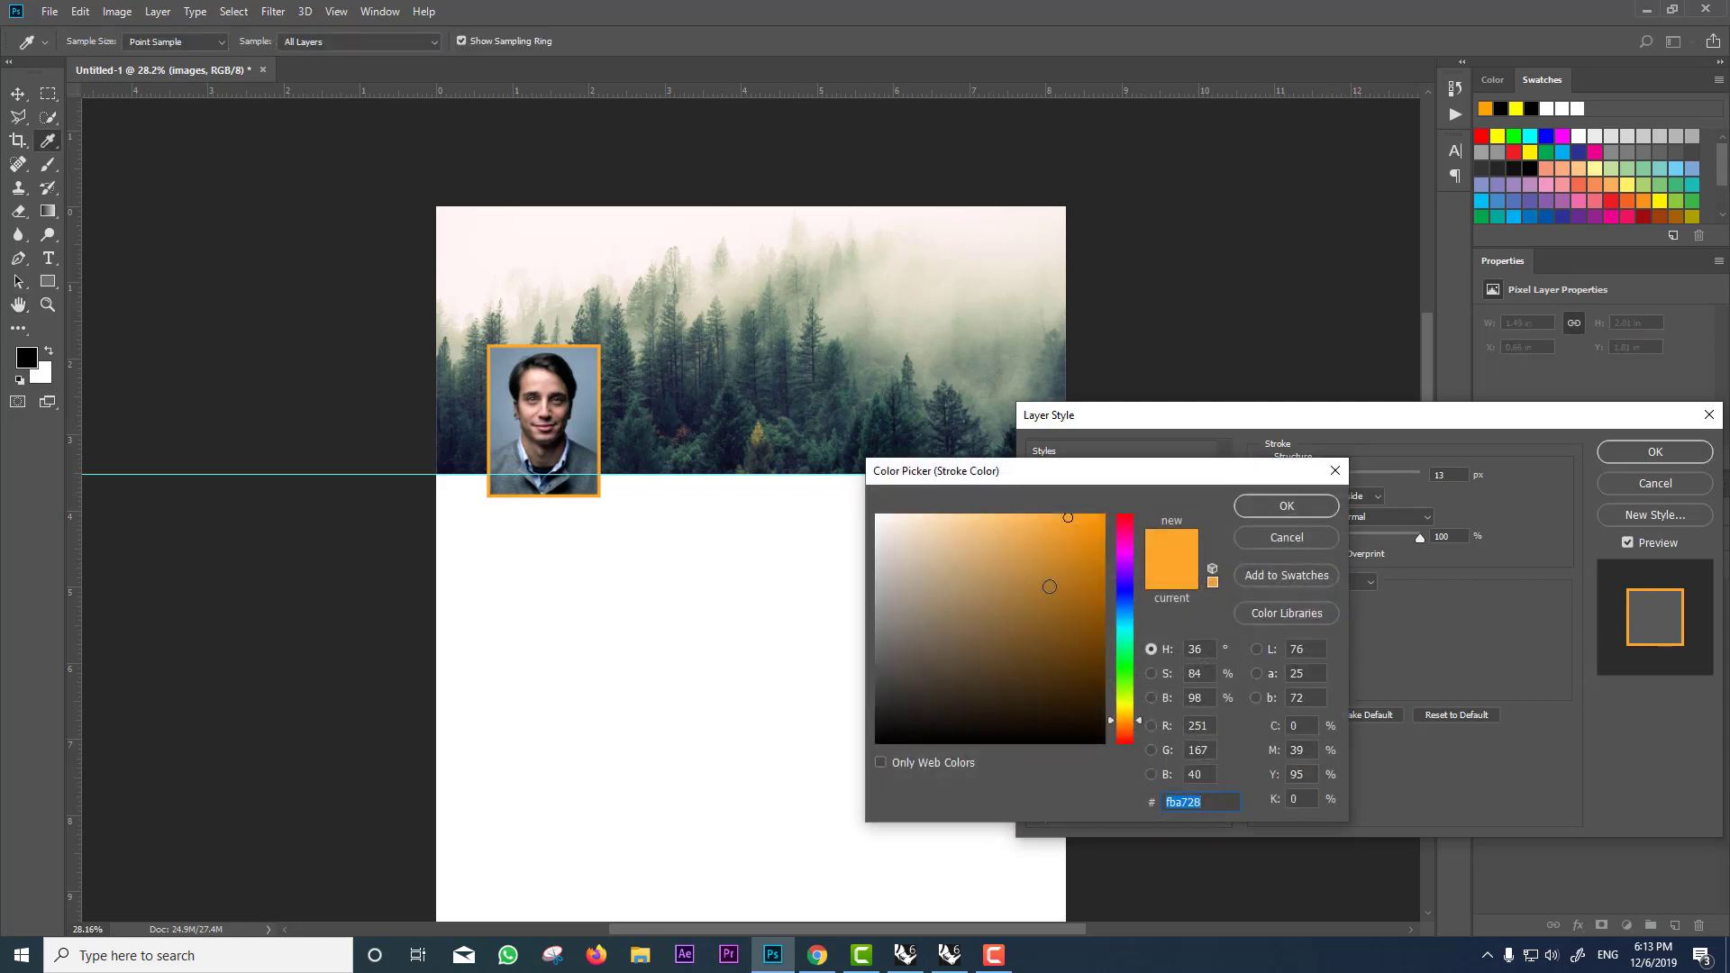
{"action": "mouse_move", "coordinate": [1050, 586]}
{"action": "left_mouse_down"}
{"action": "mouse_move", "coordinate": [937, 577]}
{"action": "mouse_move", "coordinate": [823, 498]}
{"action": "left_mouse_up"}
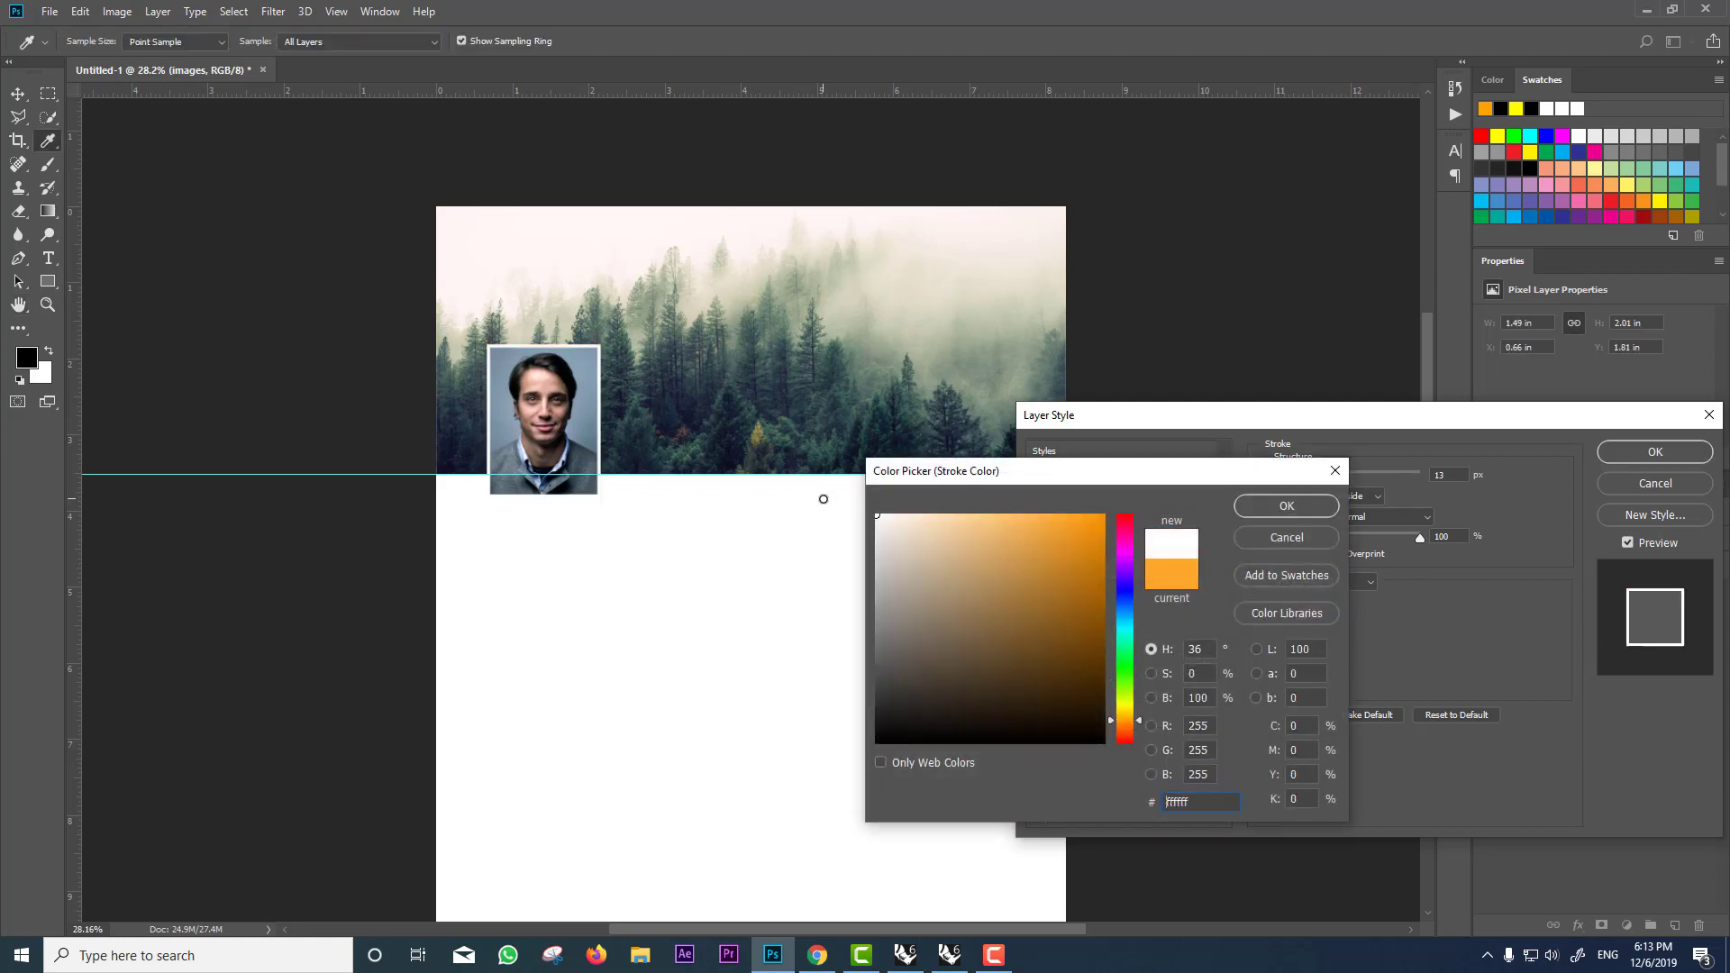
{"action": "left_click", "coordinate": [1269, 499]}
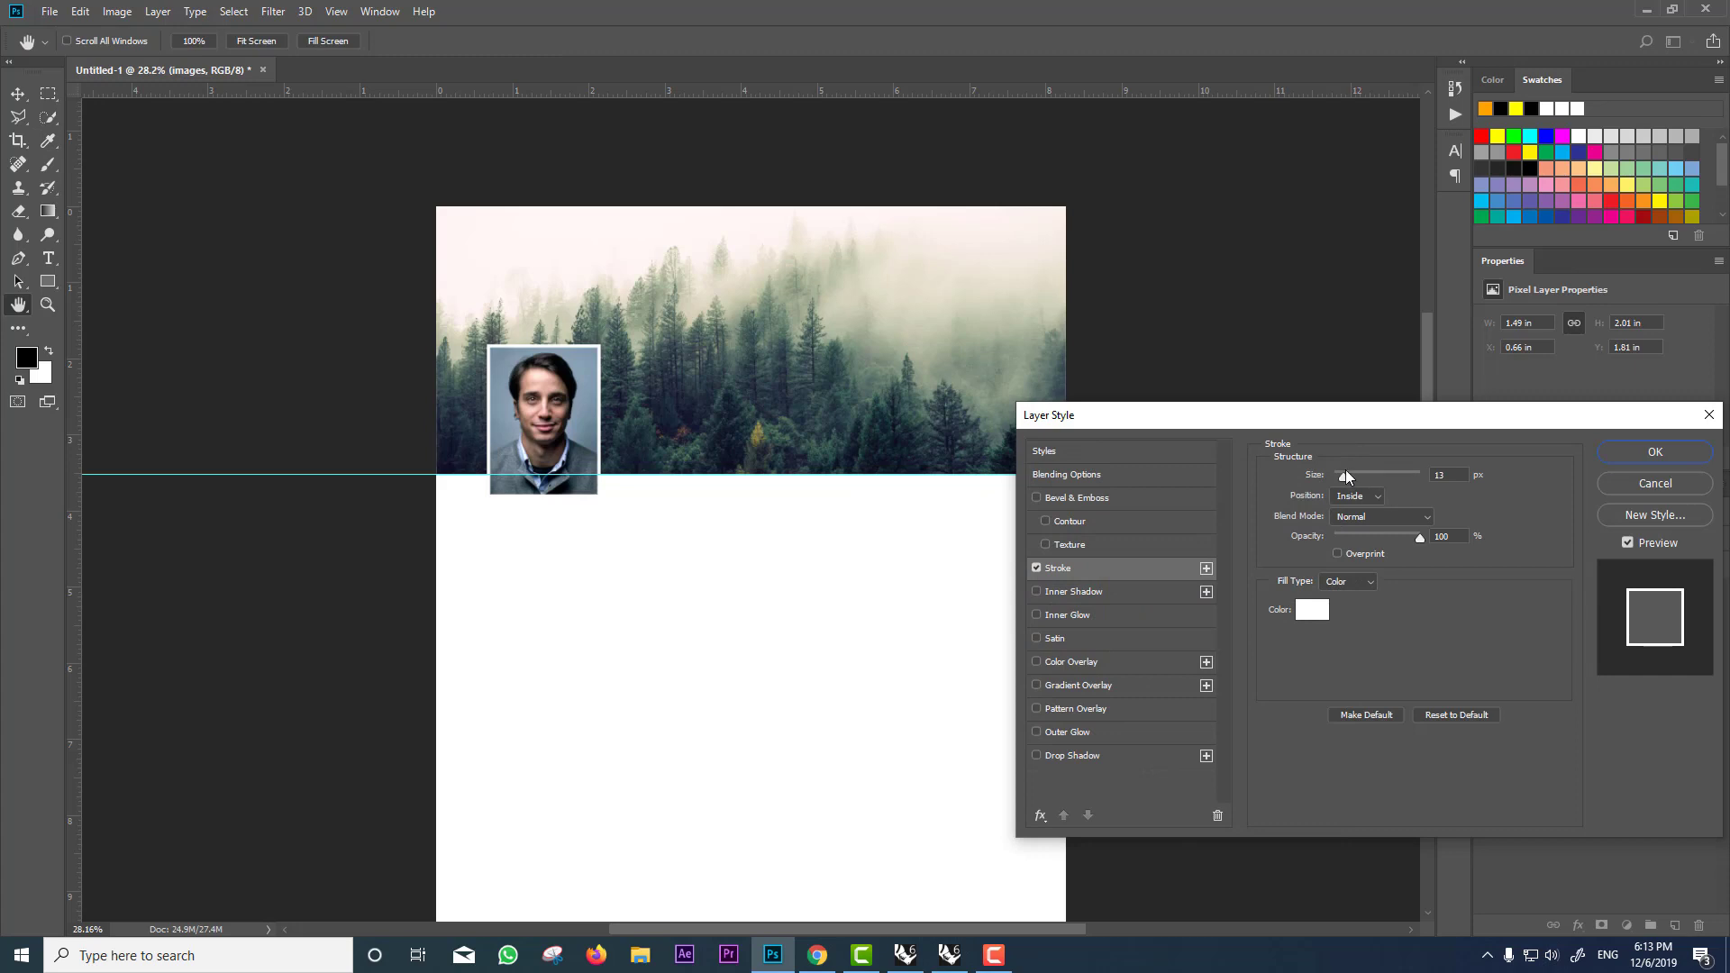
{"action": "left_click_drag", "start_coordinate": [1345, 470], "coordinate": [1348, 475]}
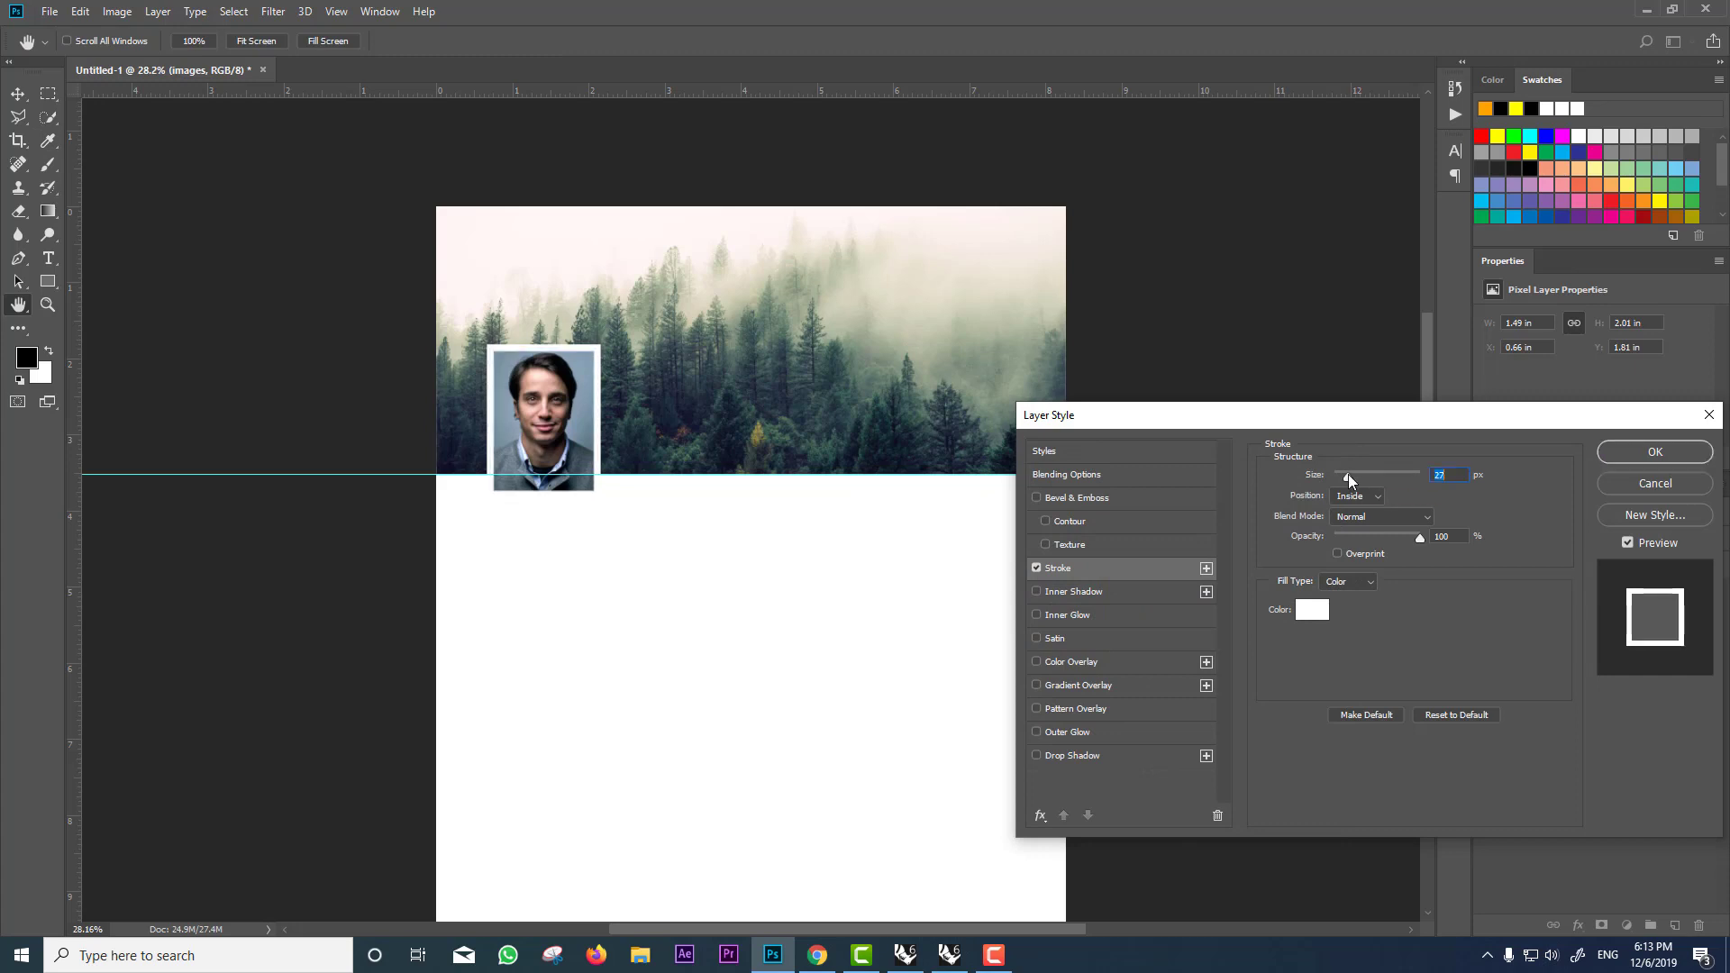
{"action": "left_click", "coordinate": [1352, 496]}
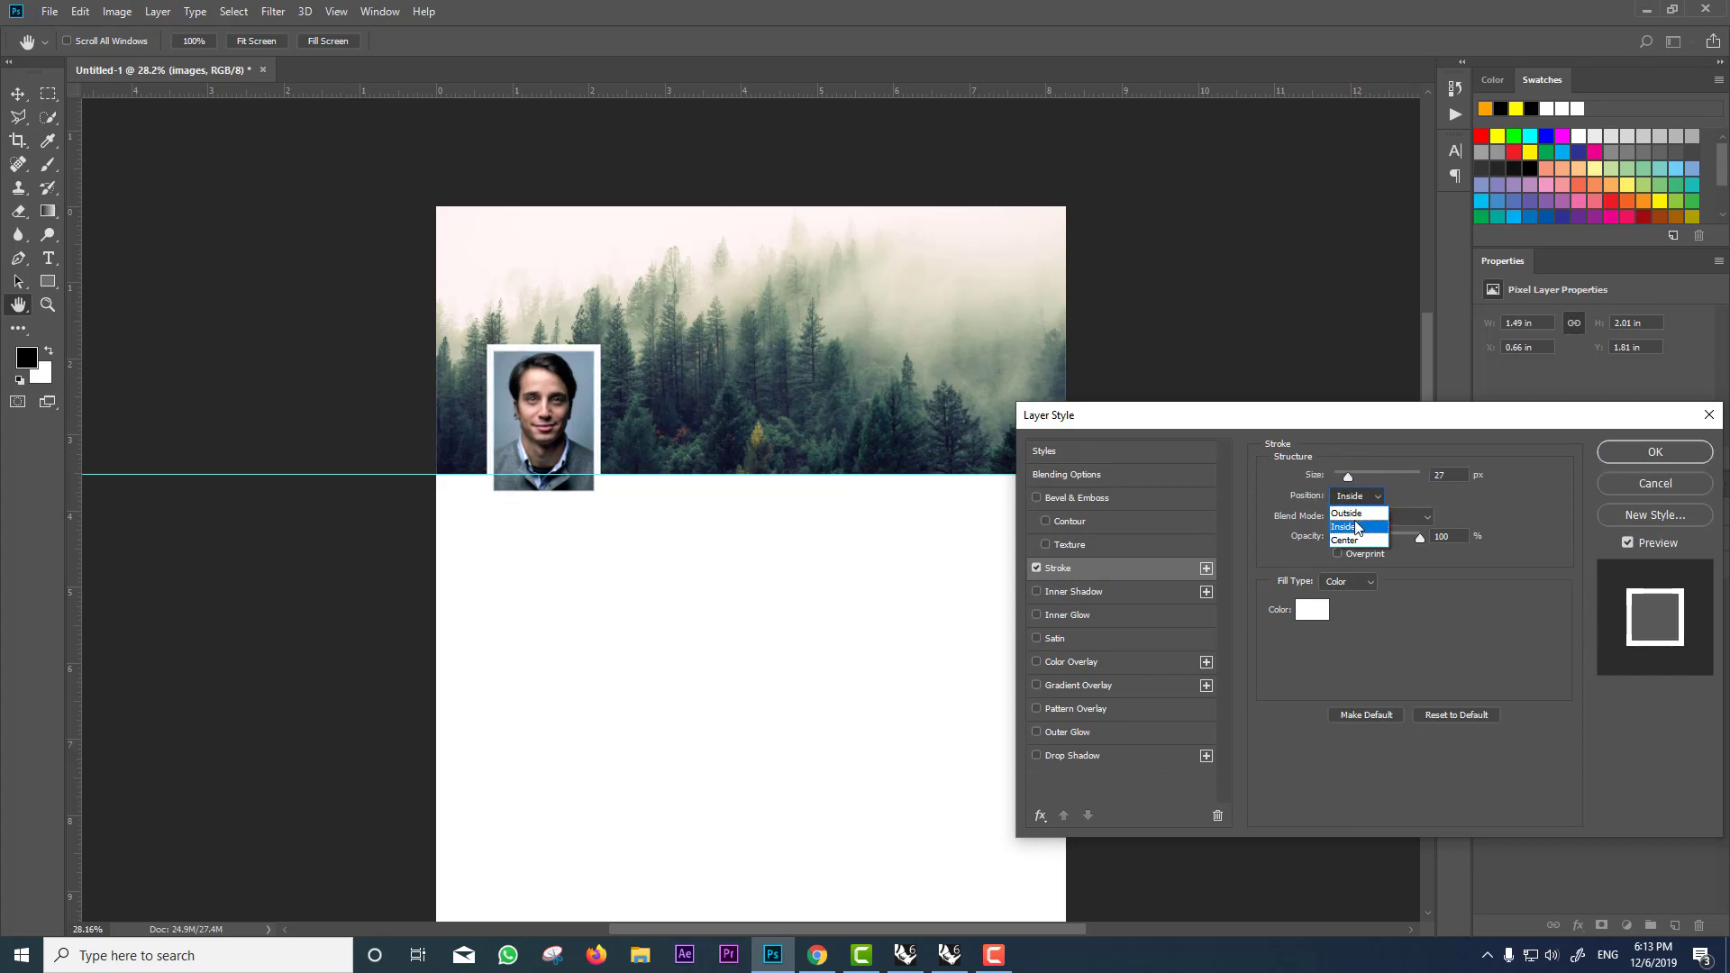
{"action": "left_click", "coordinate": [1354, 528]}
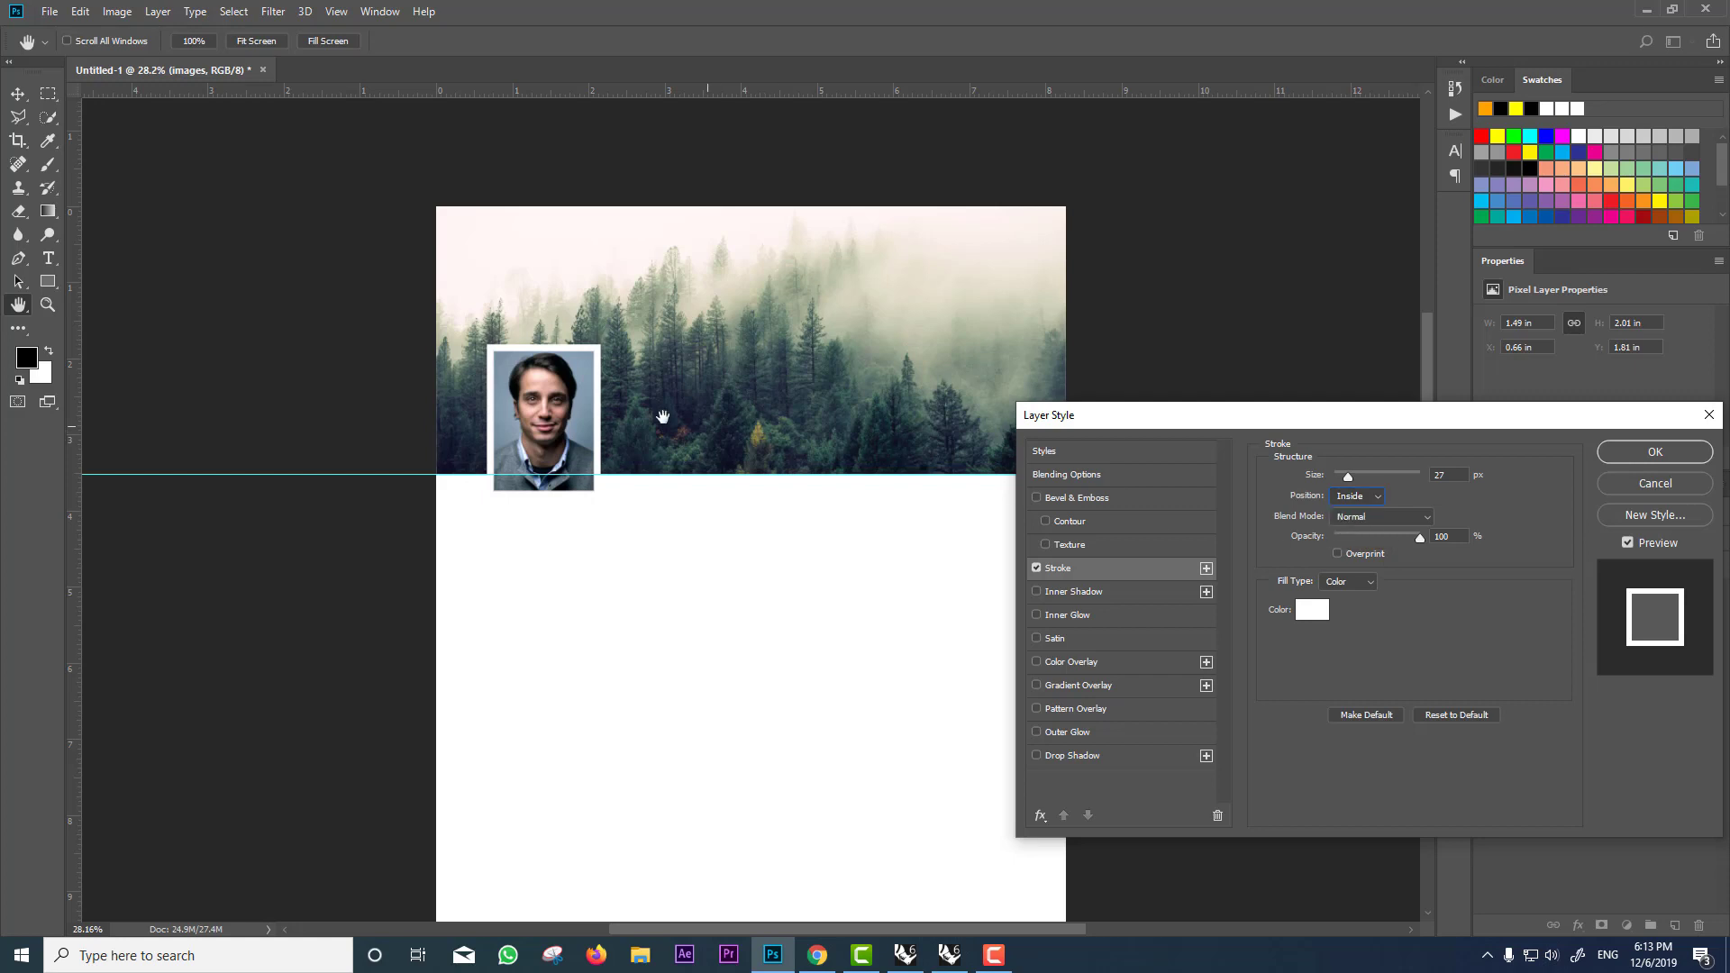
{"action": "left_click", "coordinate": [1368, 494]}
{"action": "left_click", "coordinate": [1352, 509]}
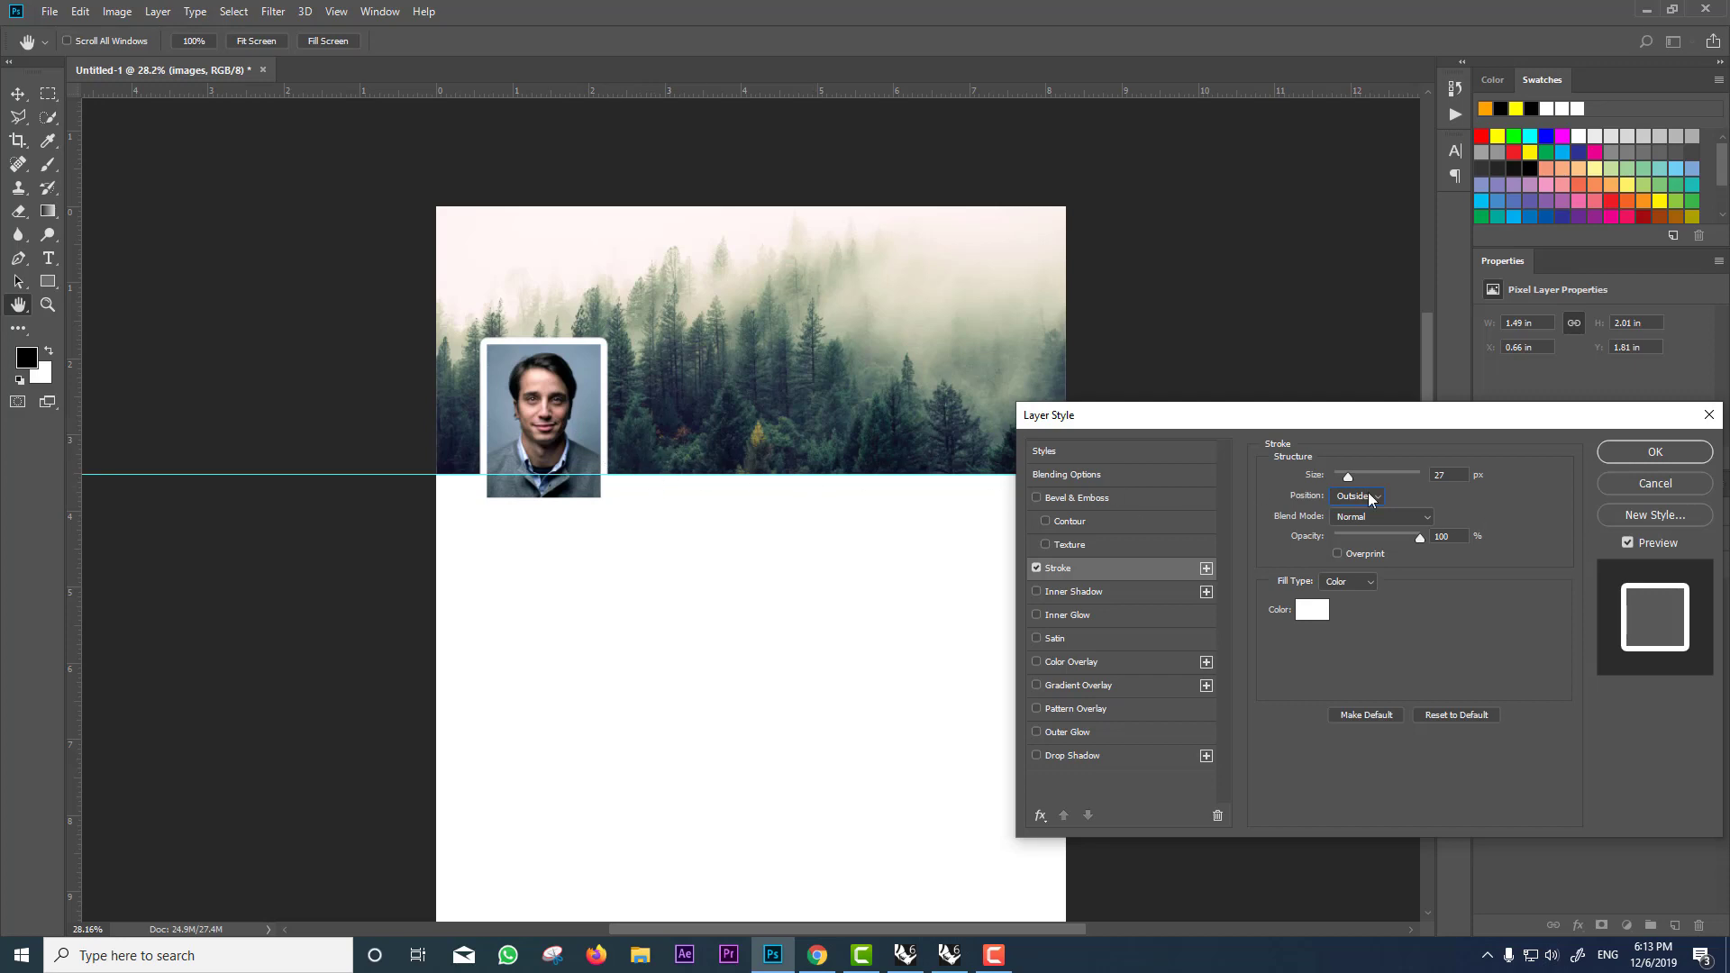
{"action": "left_click", "coordinate": [1639, 454]}
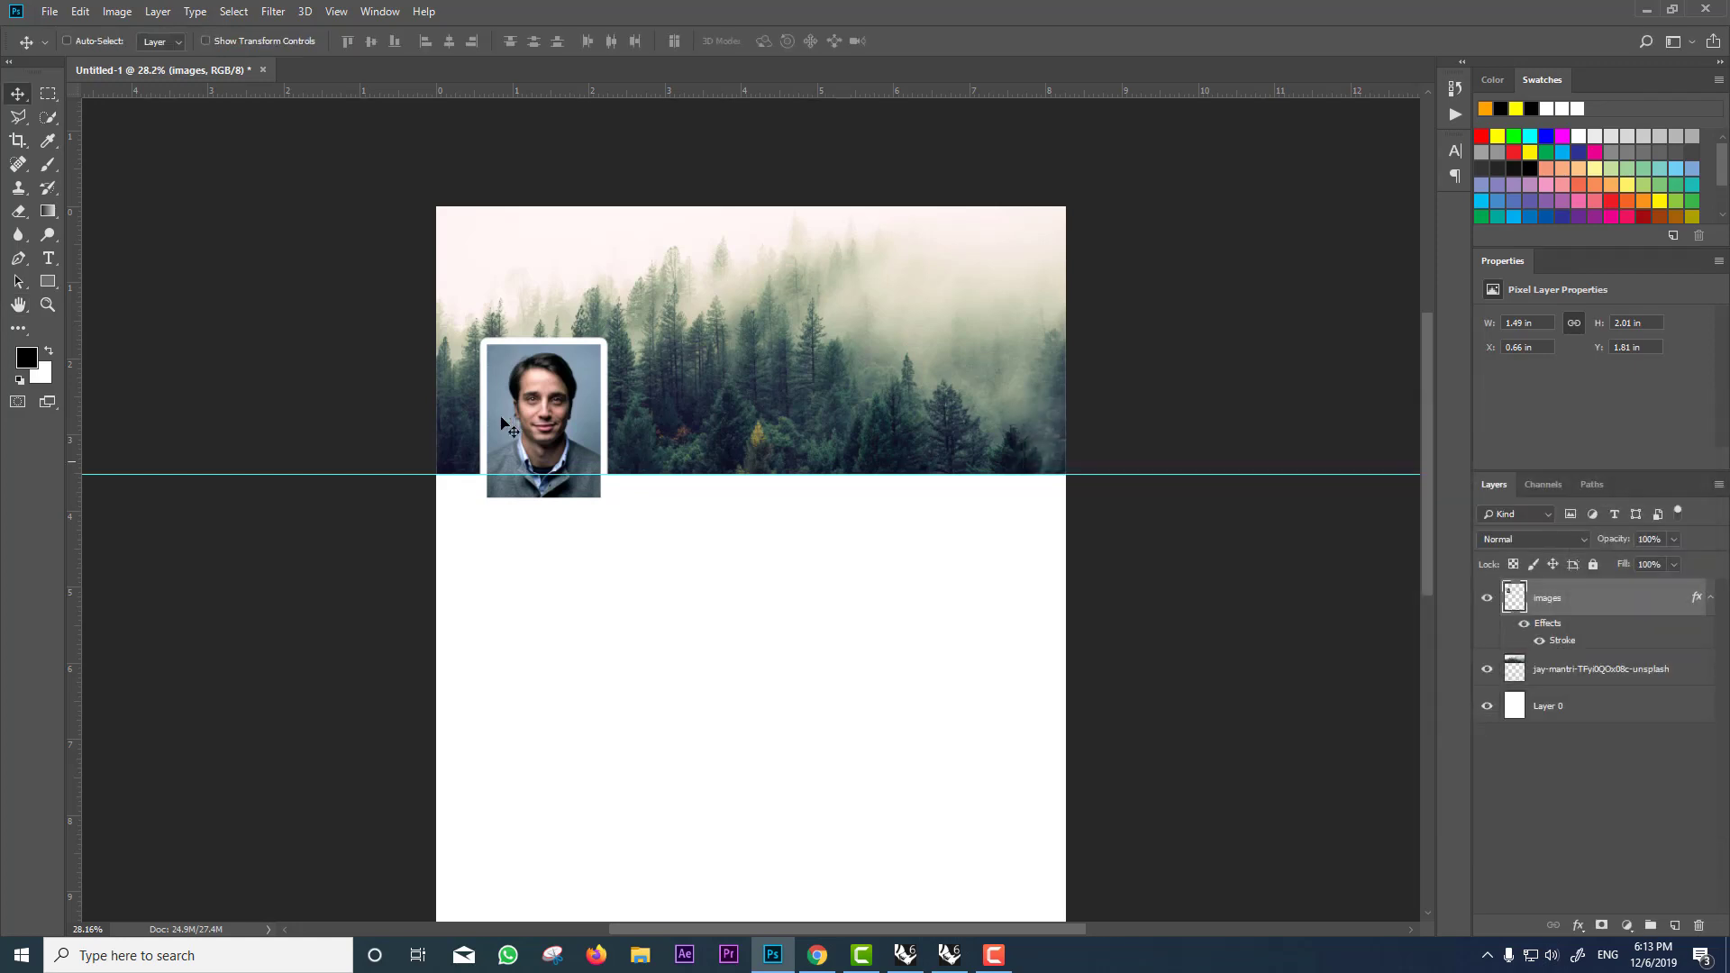
Step: Fill the header area above the guide with black on a new layer
{"action": "left_click", "coordinate": [47, 93]}
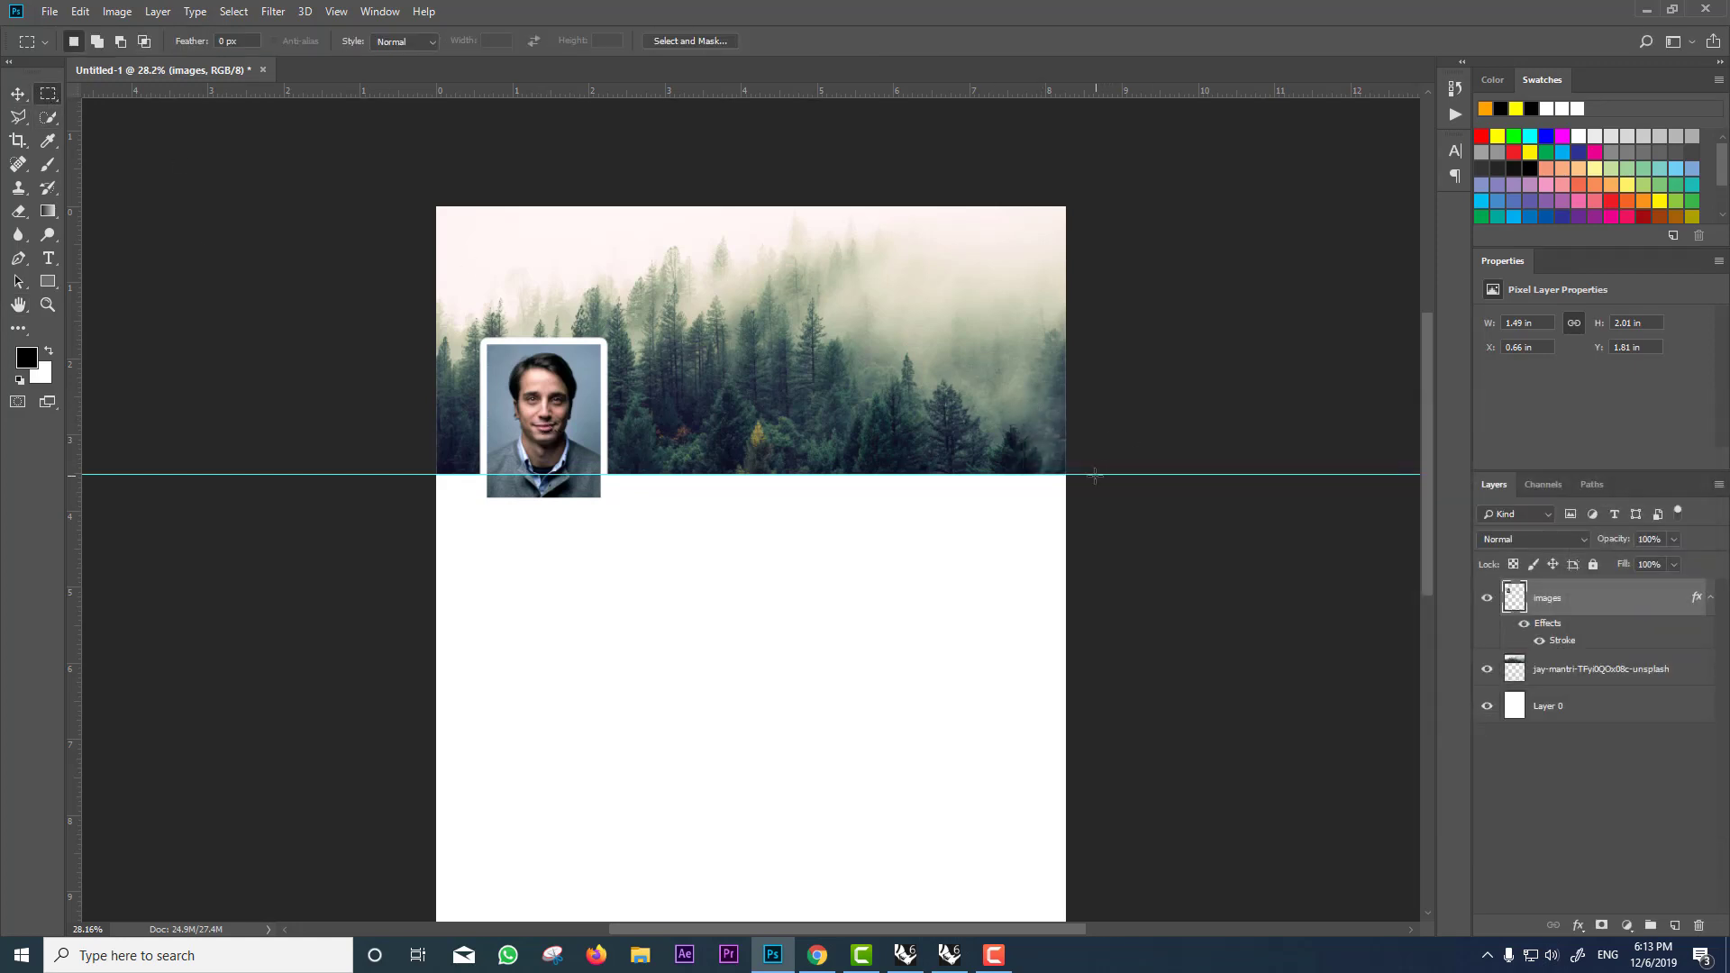
{"action": "left_click_drag", "start_coordinate": [1095, 475], "coordinate": [375, 173]}
{"action": "left_click", "coordinate": [1675, 925]}
{"action": "left_click", "coordinate": [47, 211]}
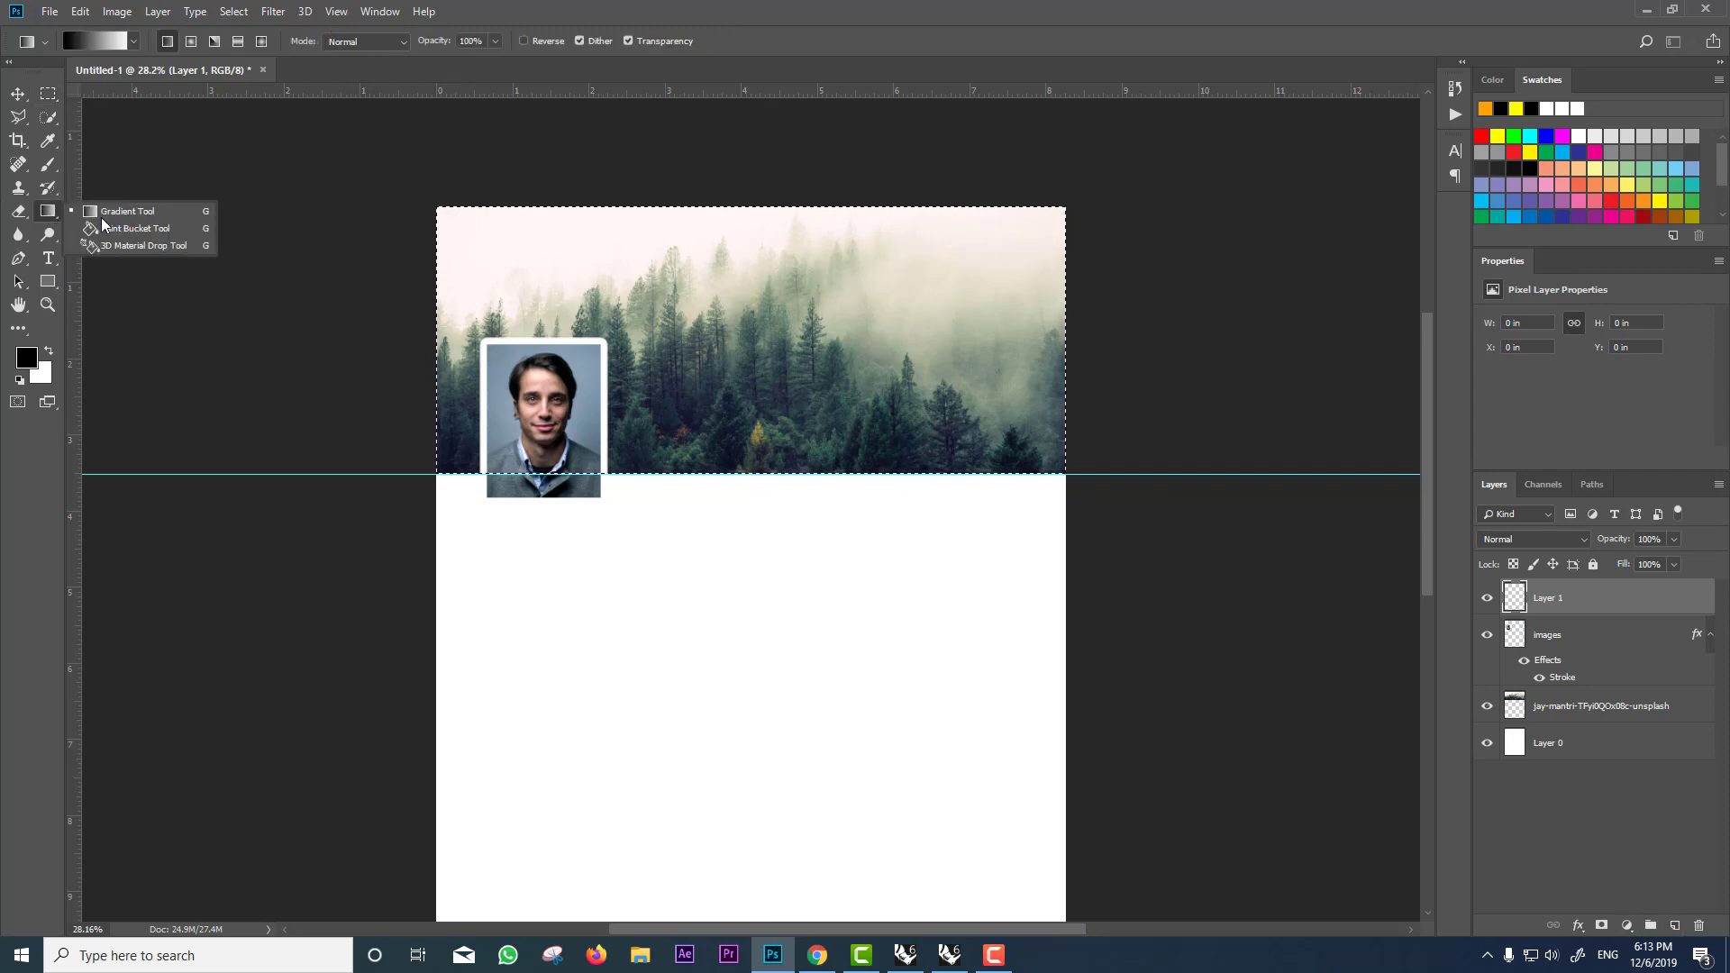
{"action": "left_click", "coordinate": [103, 227]}
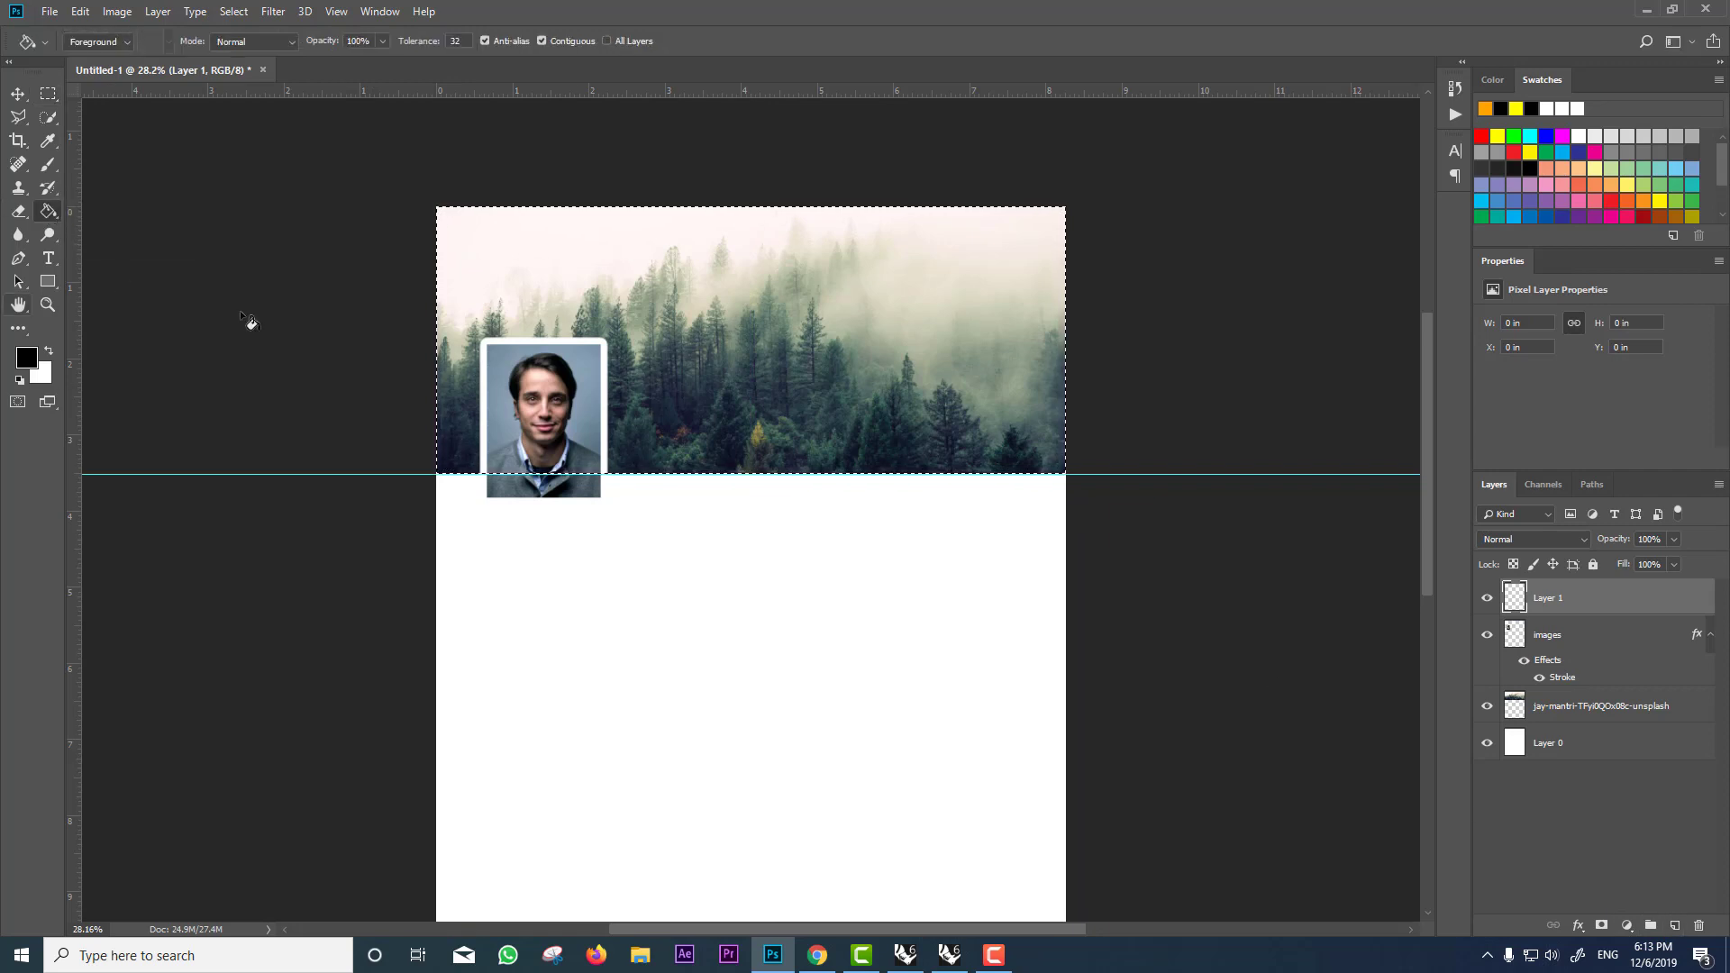
{"action": "left_click", "coordinate": [786, 350]}
{"action": "left_click", "coordinate": [49, 93]}
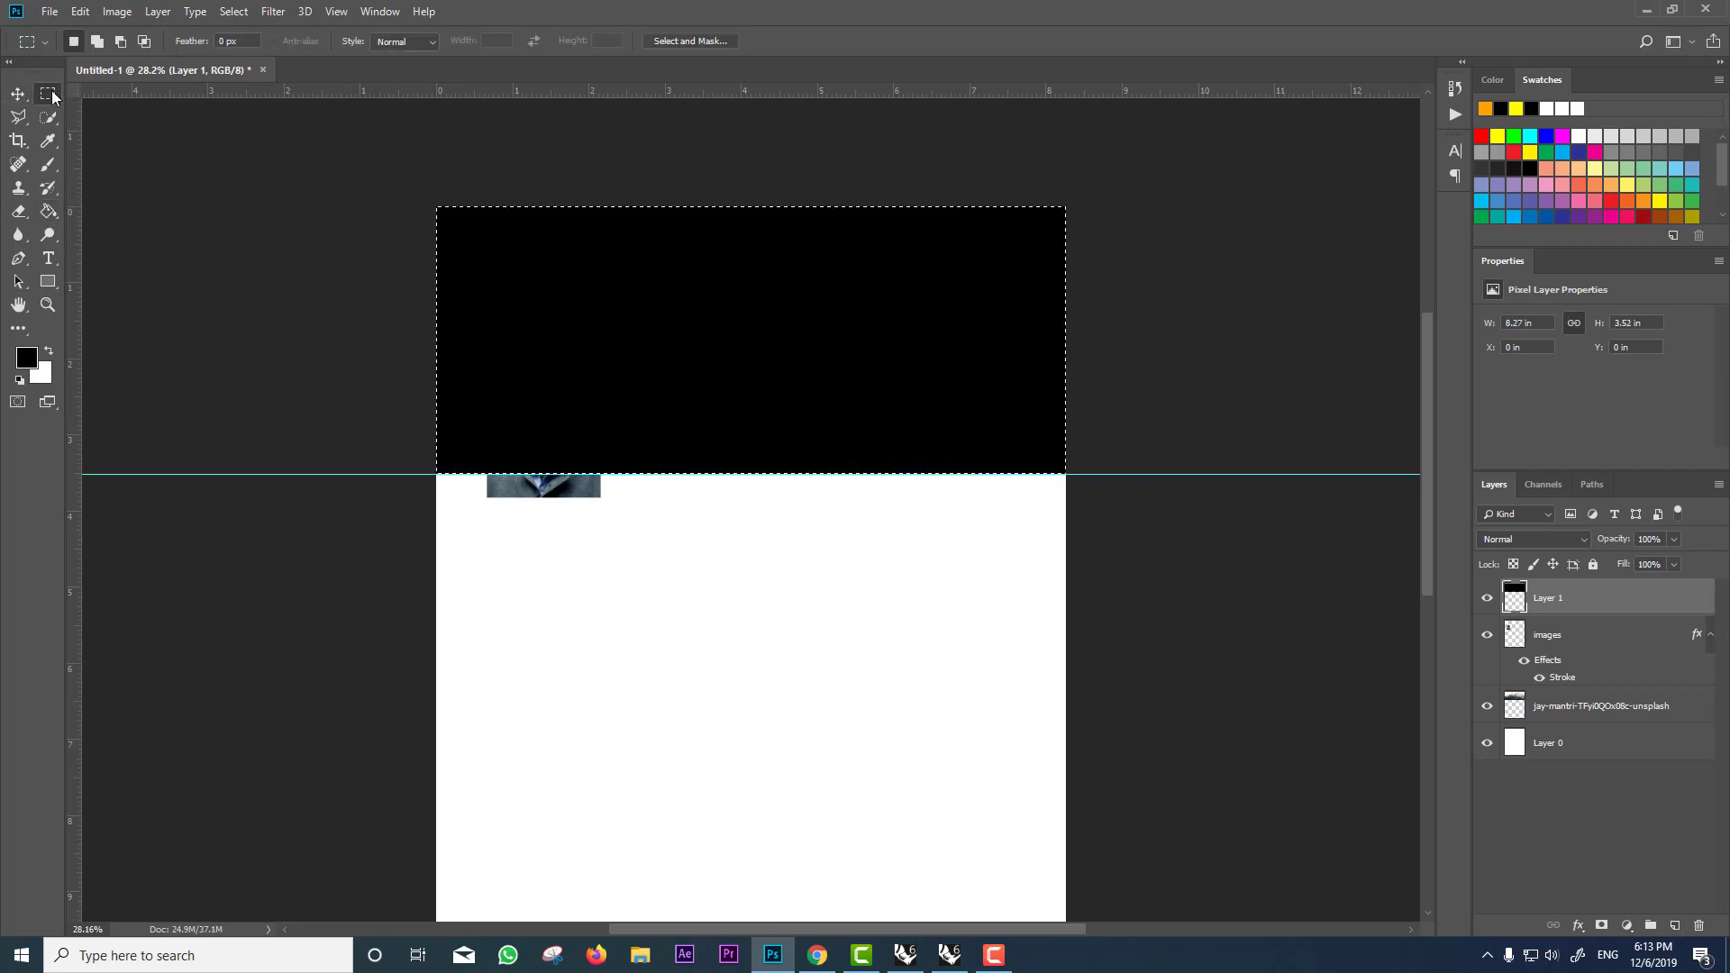
{"action": "left_click", "coordinate": [1121, 391]}
Step: Lower the black overlay to 31% opacity and move it beneath the portrait layer
{"action": "mouse_move", "coordinate": [1618, 541]}
{"action": "left_mouse_down"}
{"action": "mouse_move", "coordinate": [1600, 552]}
{"action": "mouse_move", "coordinate": [1613, 547]}
{"action": "left_mouse_up"}
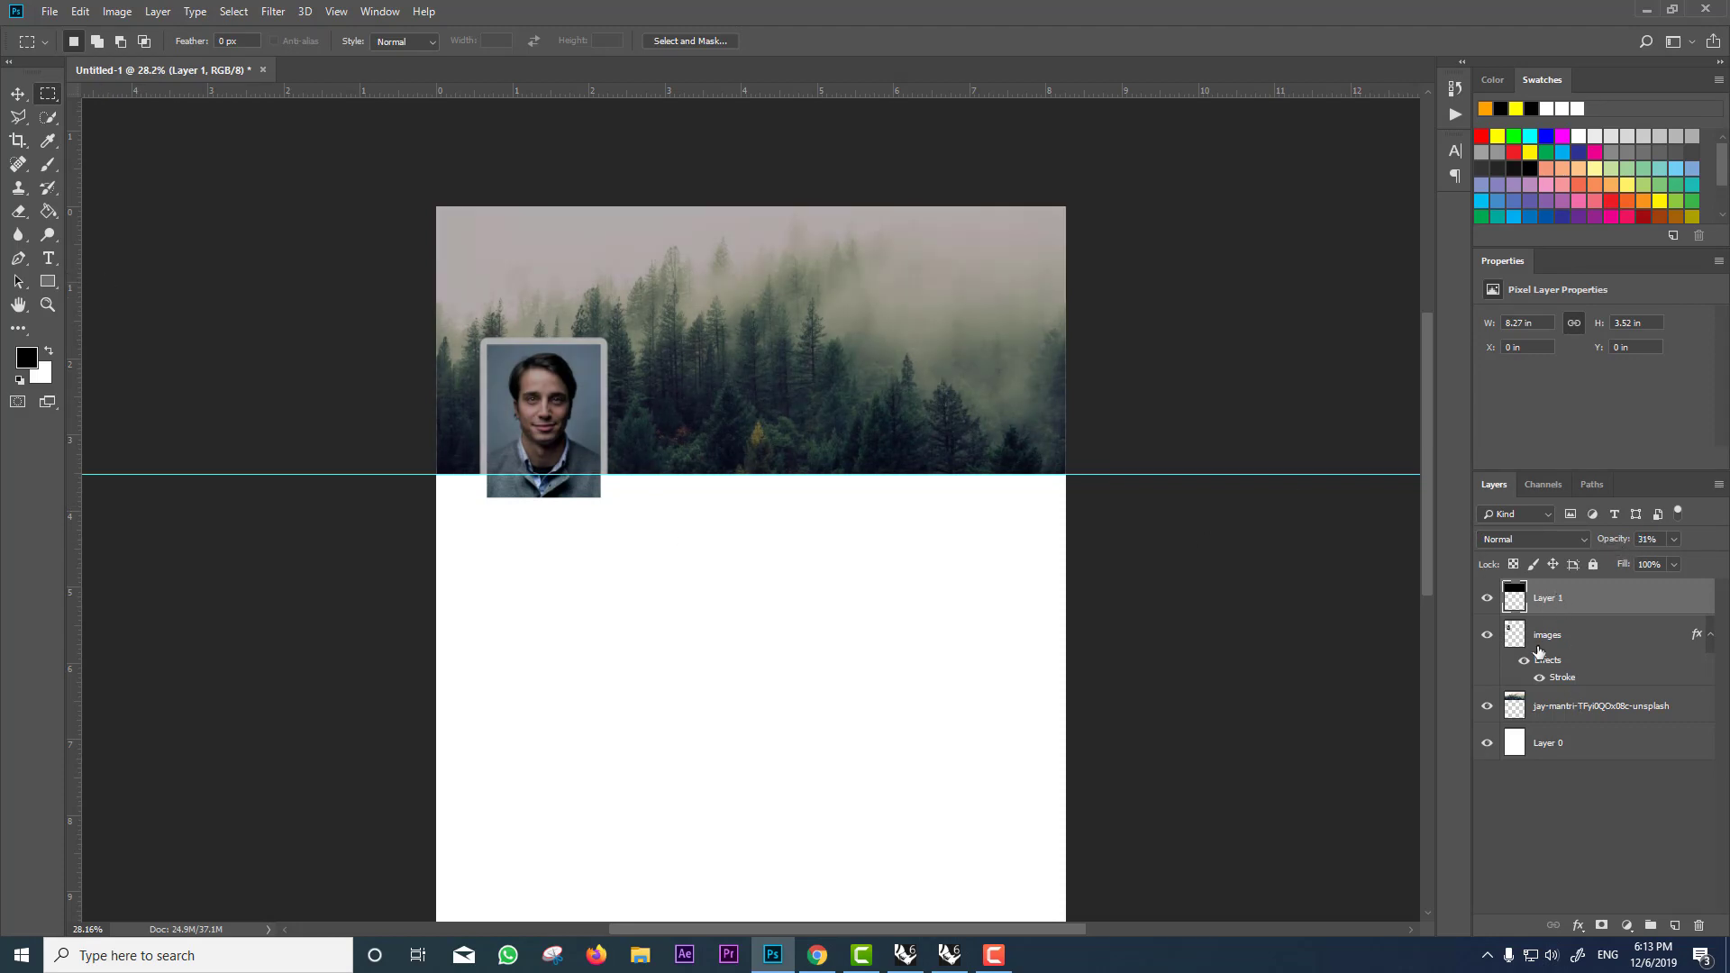
{"action": "left_click", "coordinate": [1573, 636]}
{"action": "left_click_drag", "start_coordinate": [1561, 597], "coordinate": [1560, 696]}
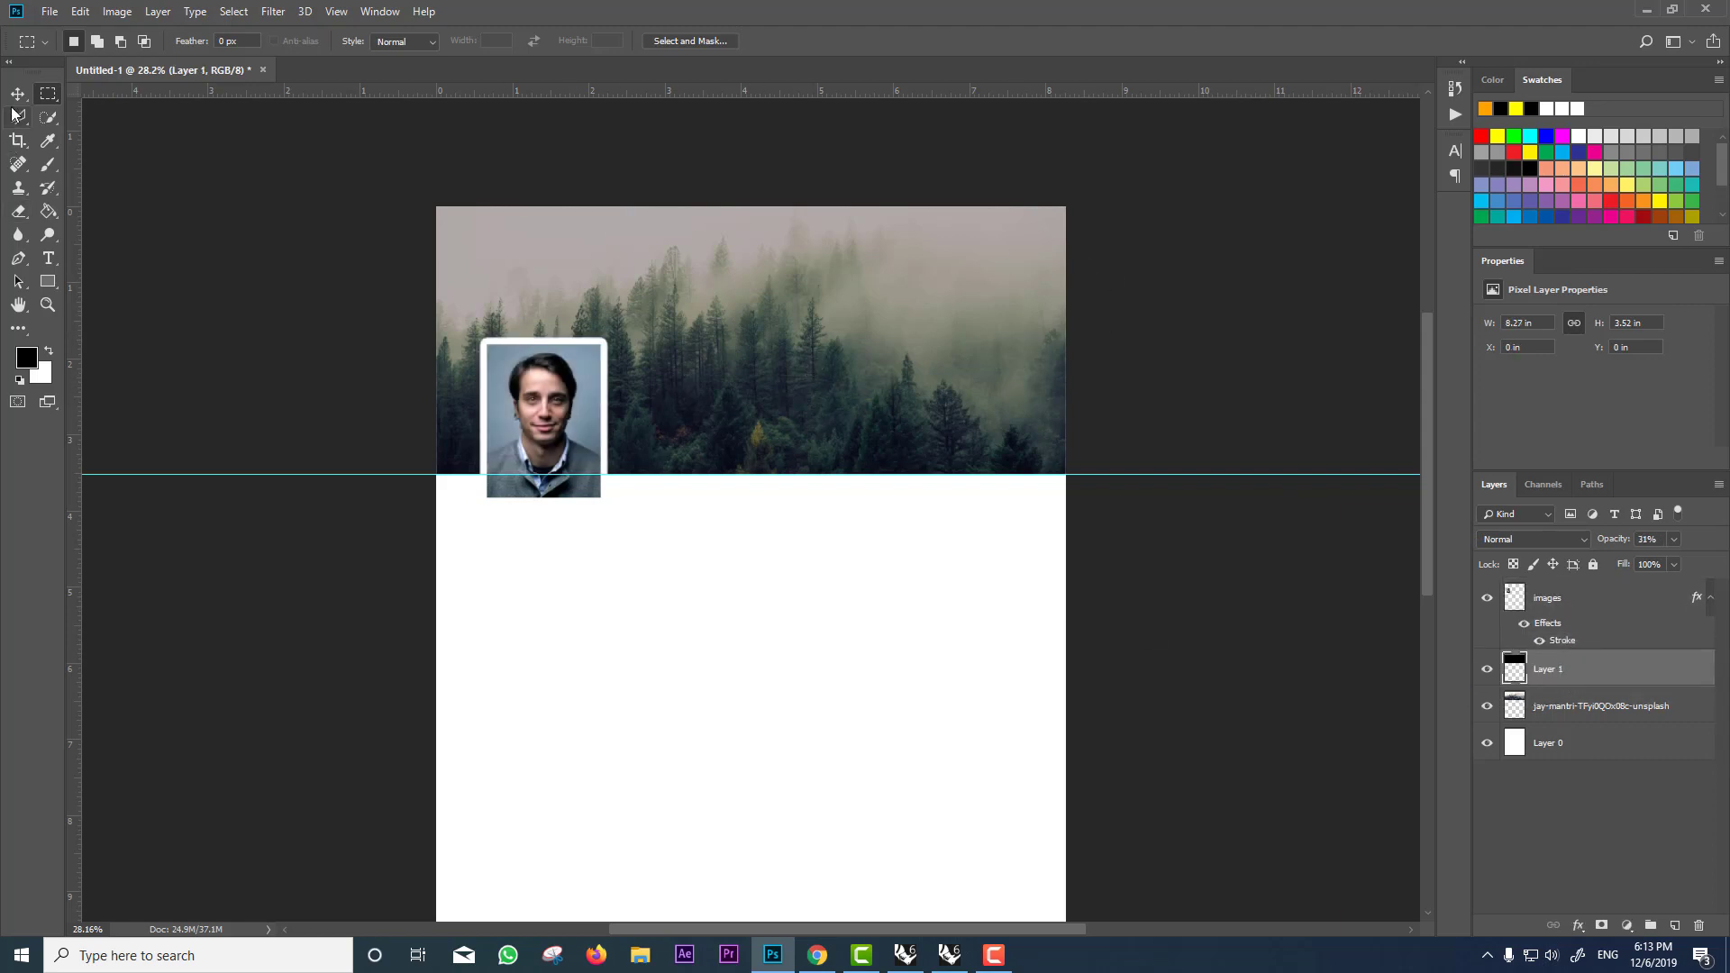
Step: Type the person's name in white 24 pt text in a box on the forest header
{"action": "left_click", "coordinate": [49, 258]}
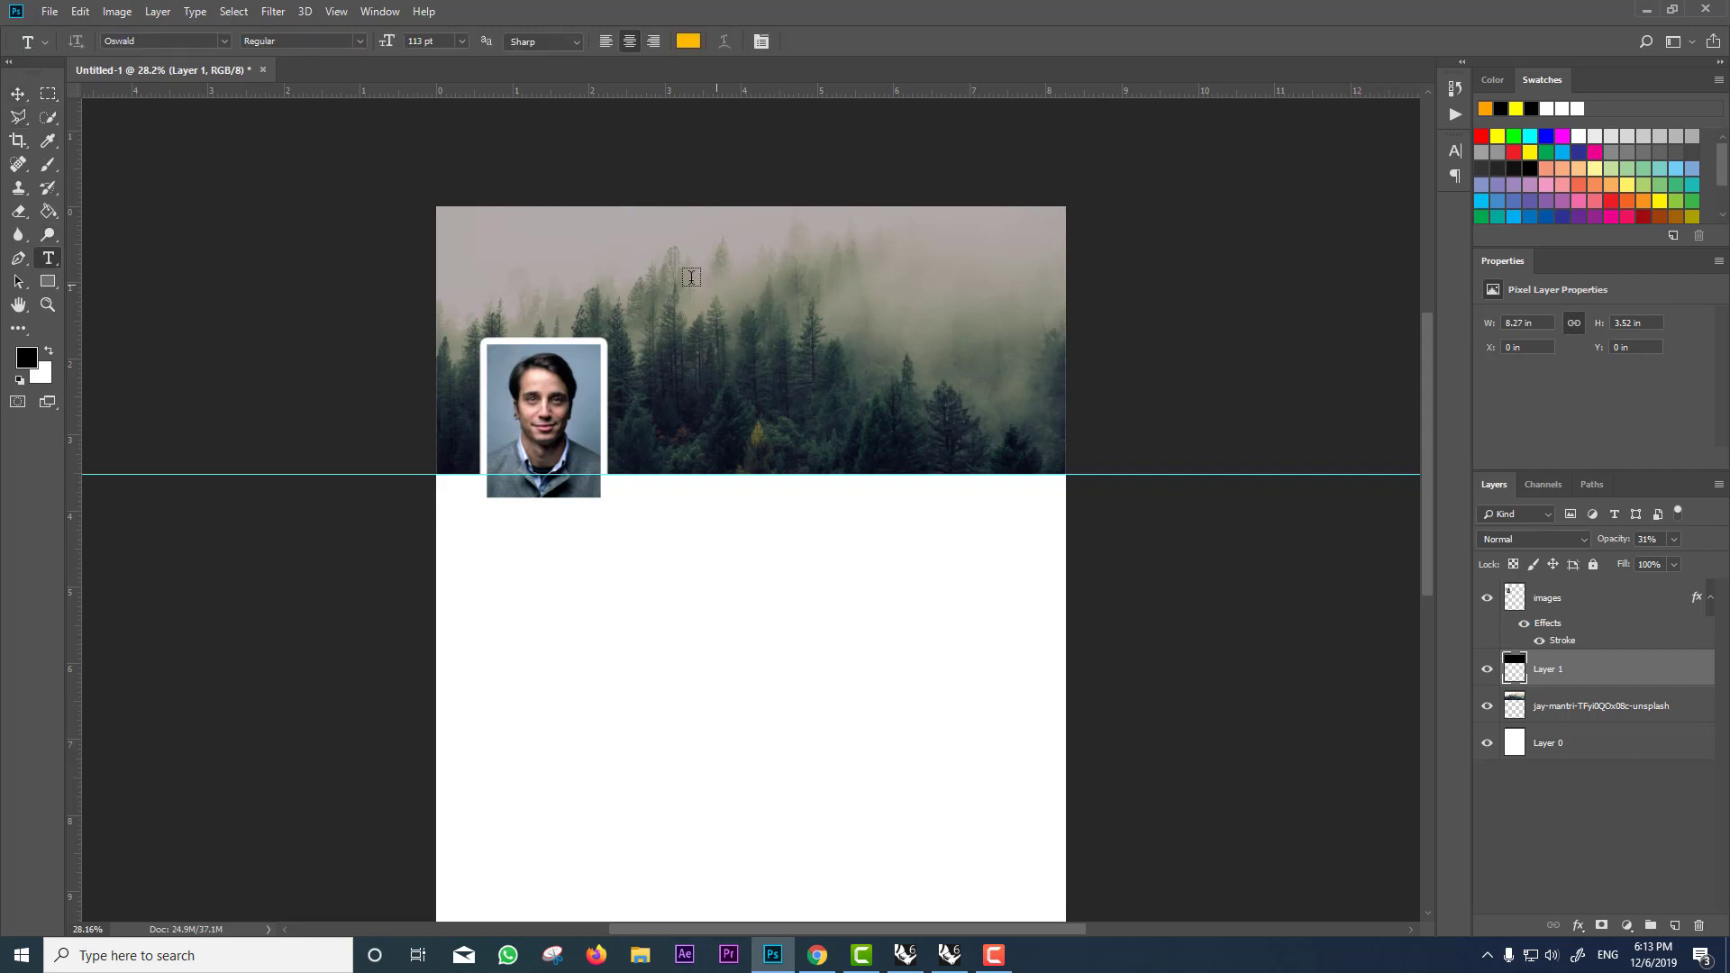
{"action": "left_click_drag", "start_coordinate": [691, 279], "coordinate": [963, 340]}
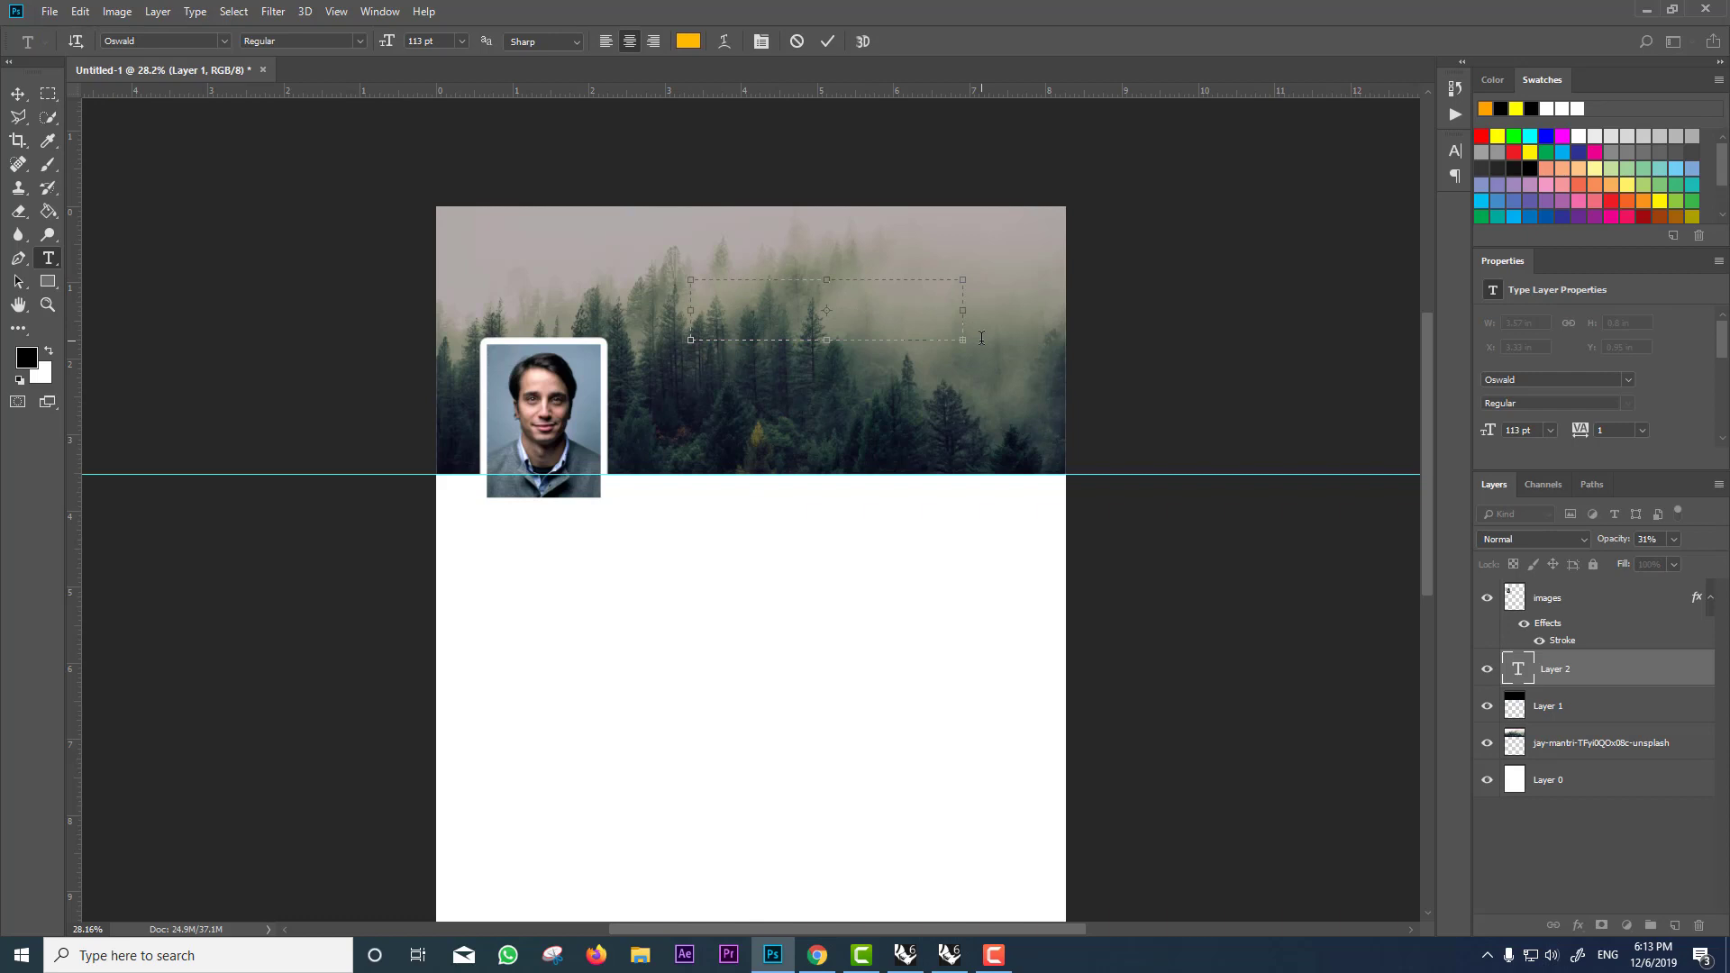
{"action": "left_click", "coordinate": [462, 42]}
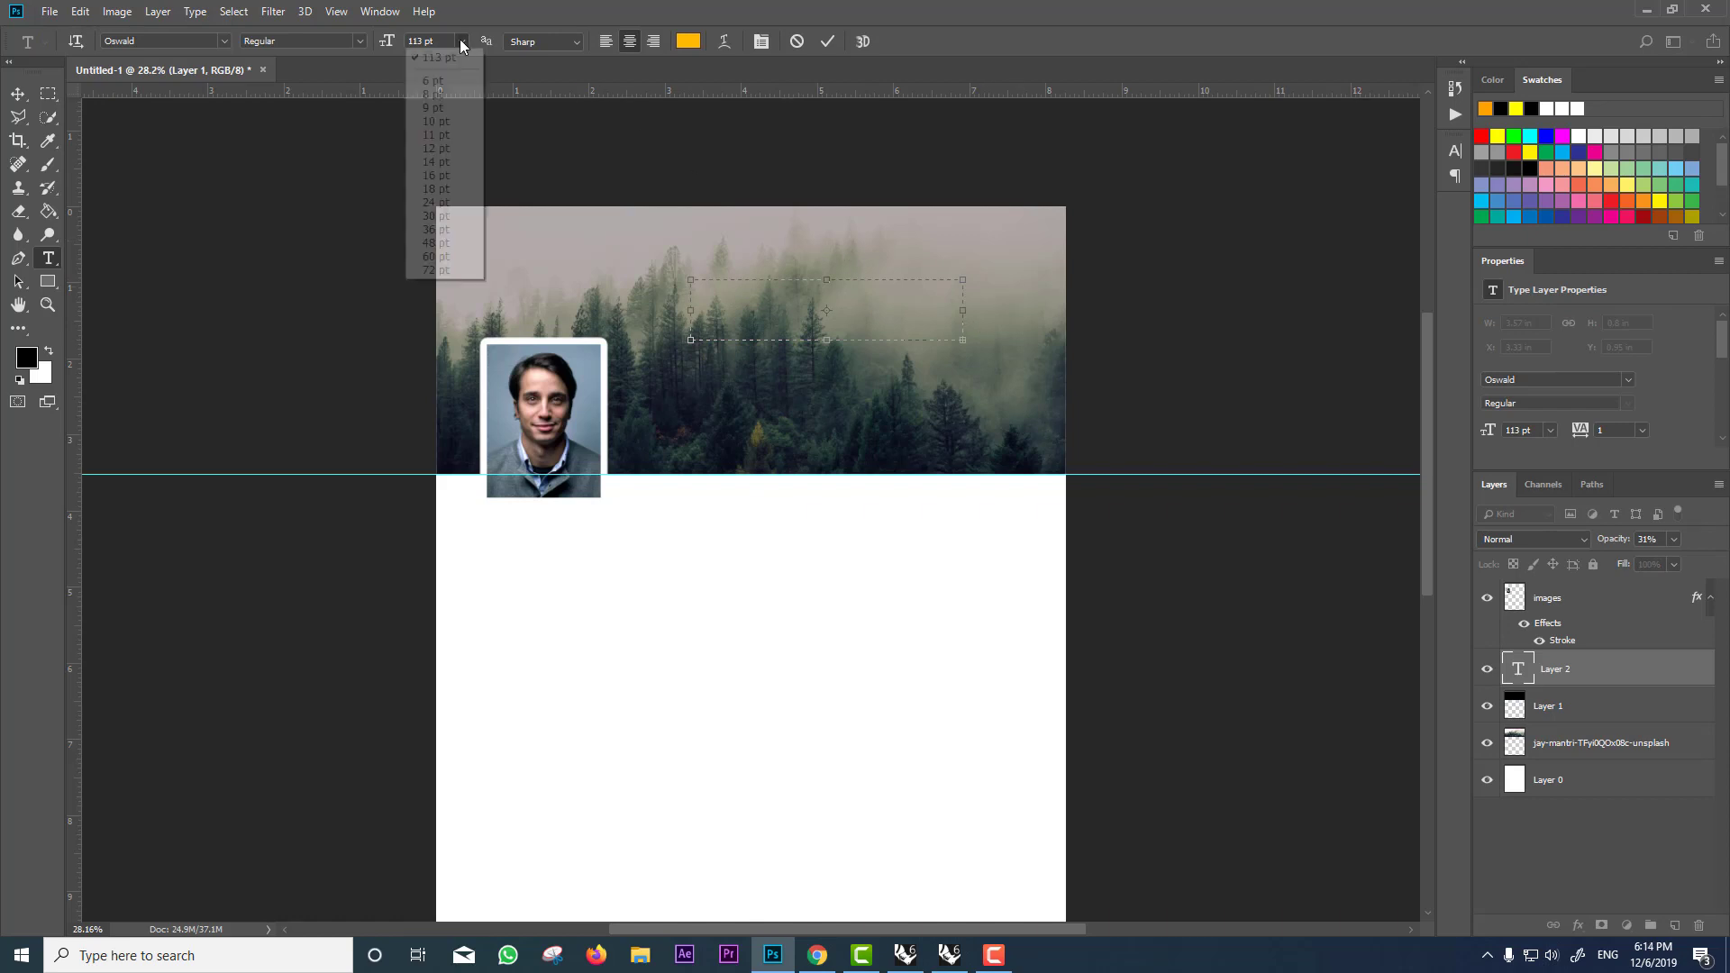
{"action": "left_click", "coordinate": [437, 202]}
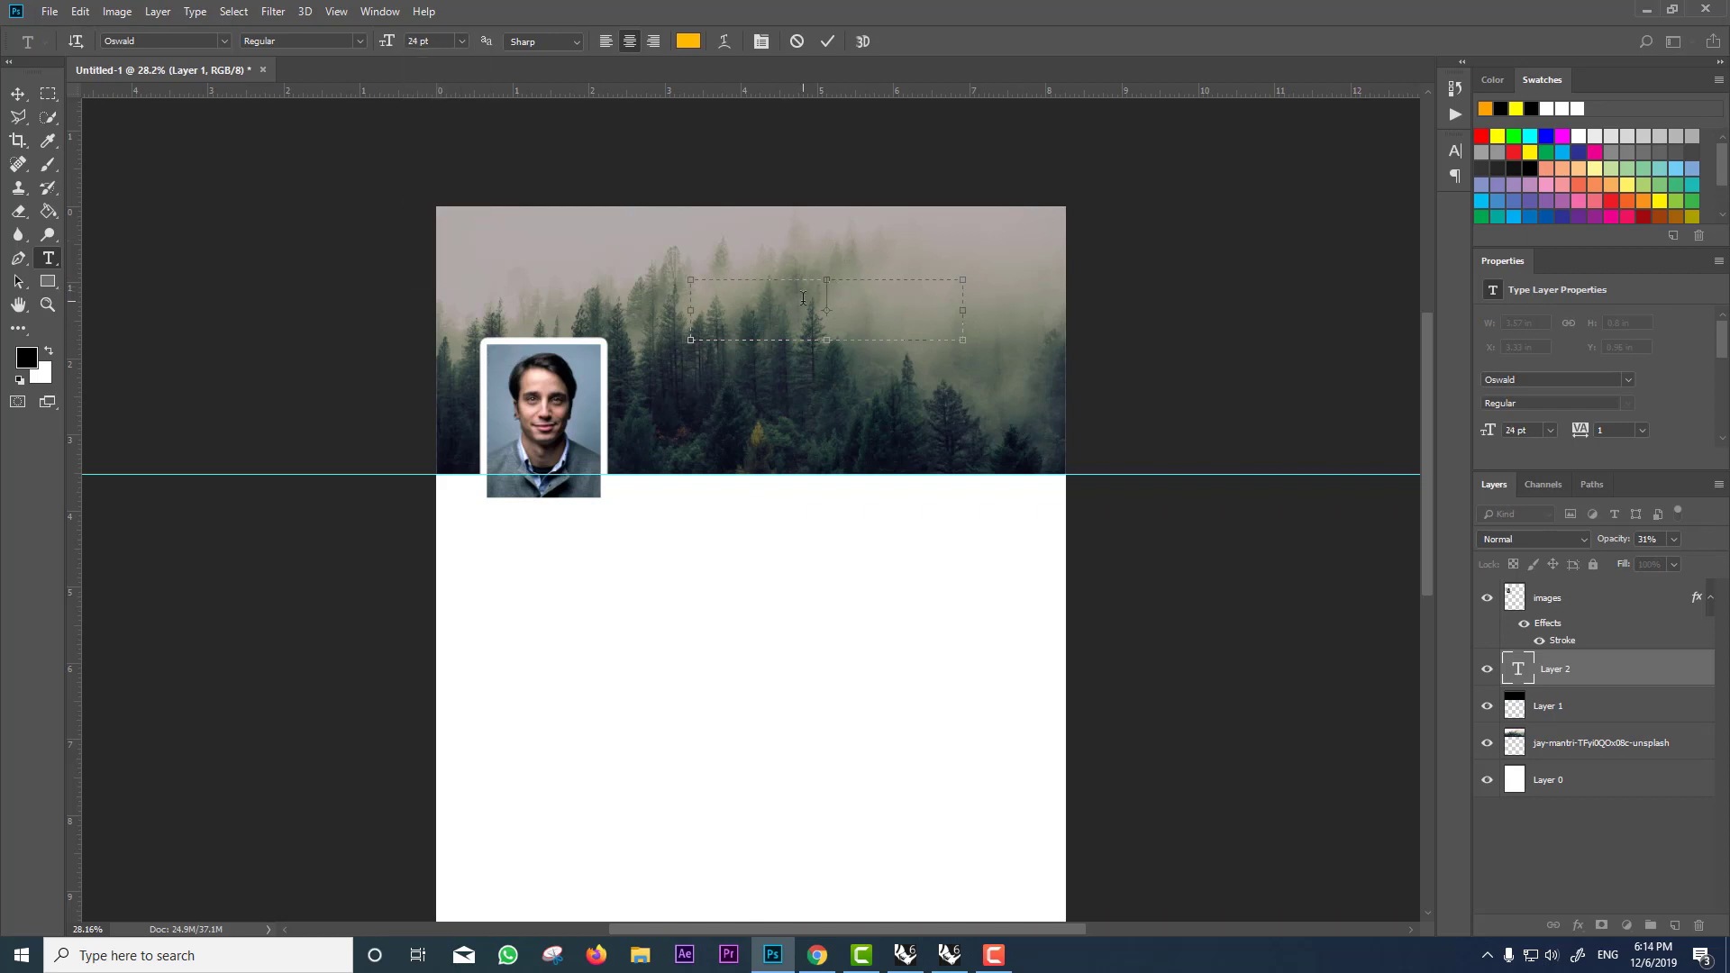
{"action": "left_click", "coordinate": [689, 41]}
{"action": "left_click", "coordinate": [1017, 507]}
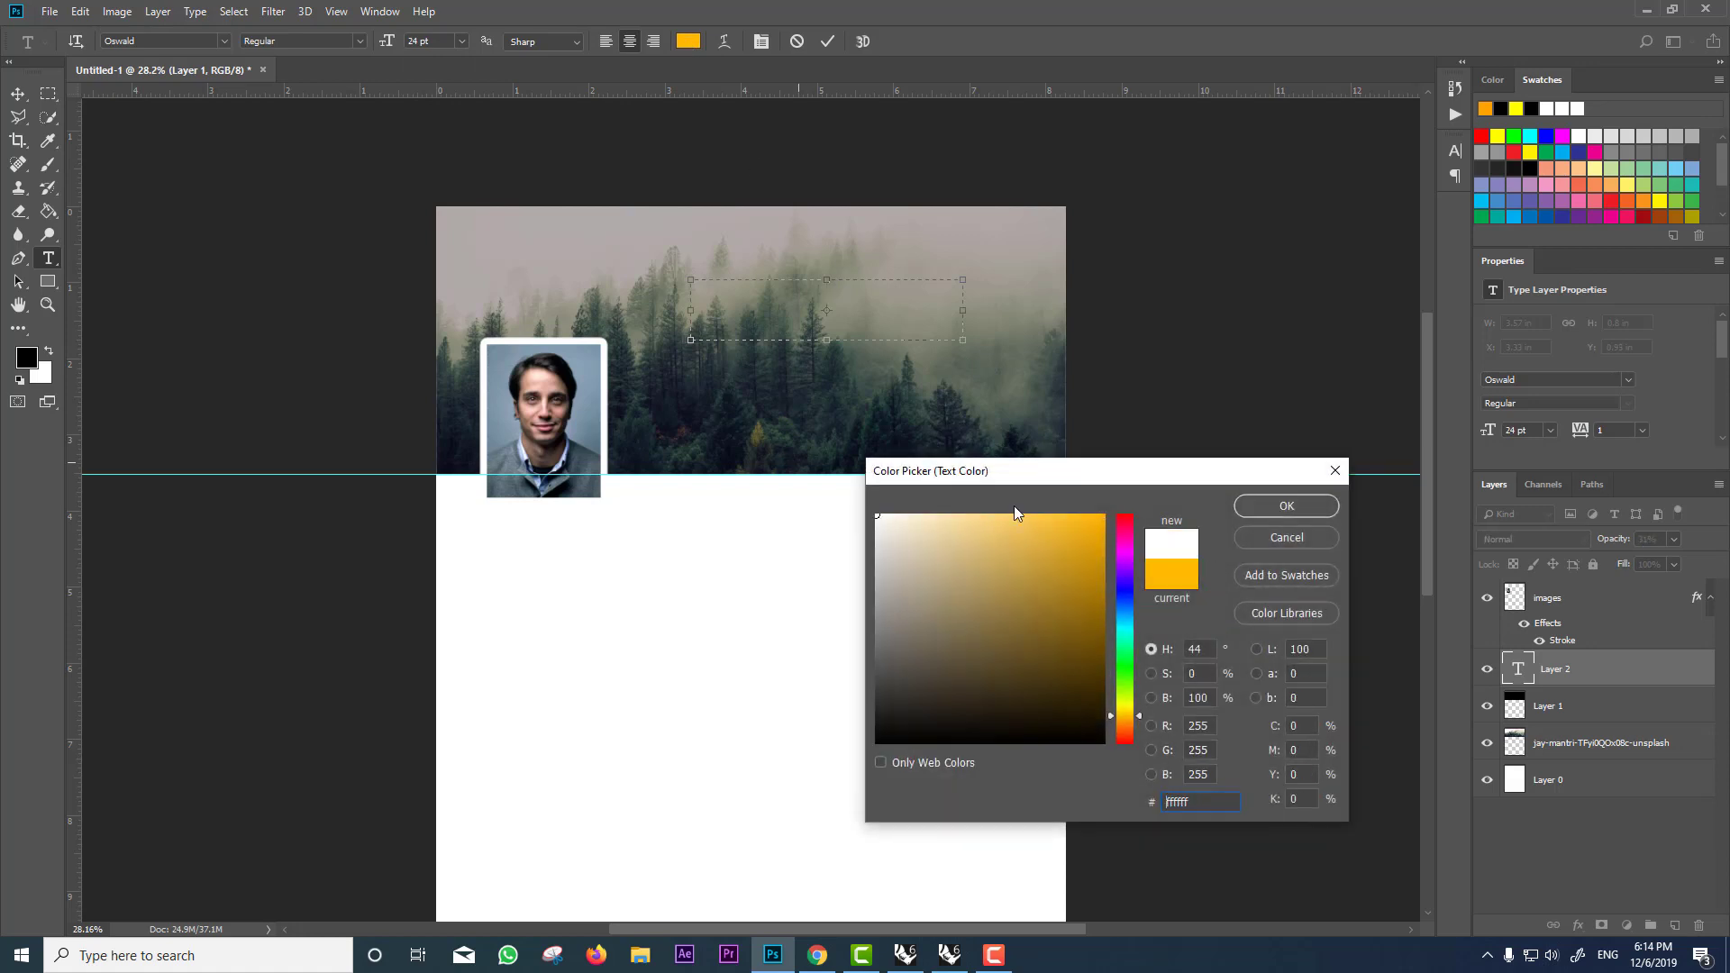
{"action": "left_click", "coordinate": [1278, 502]}
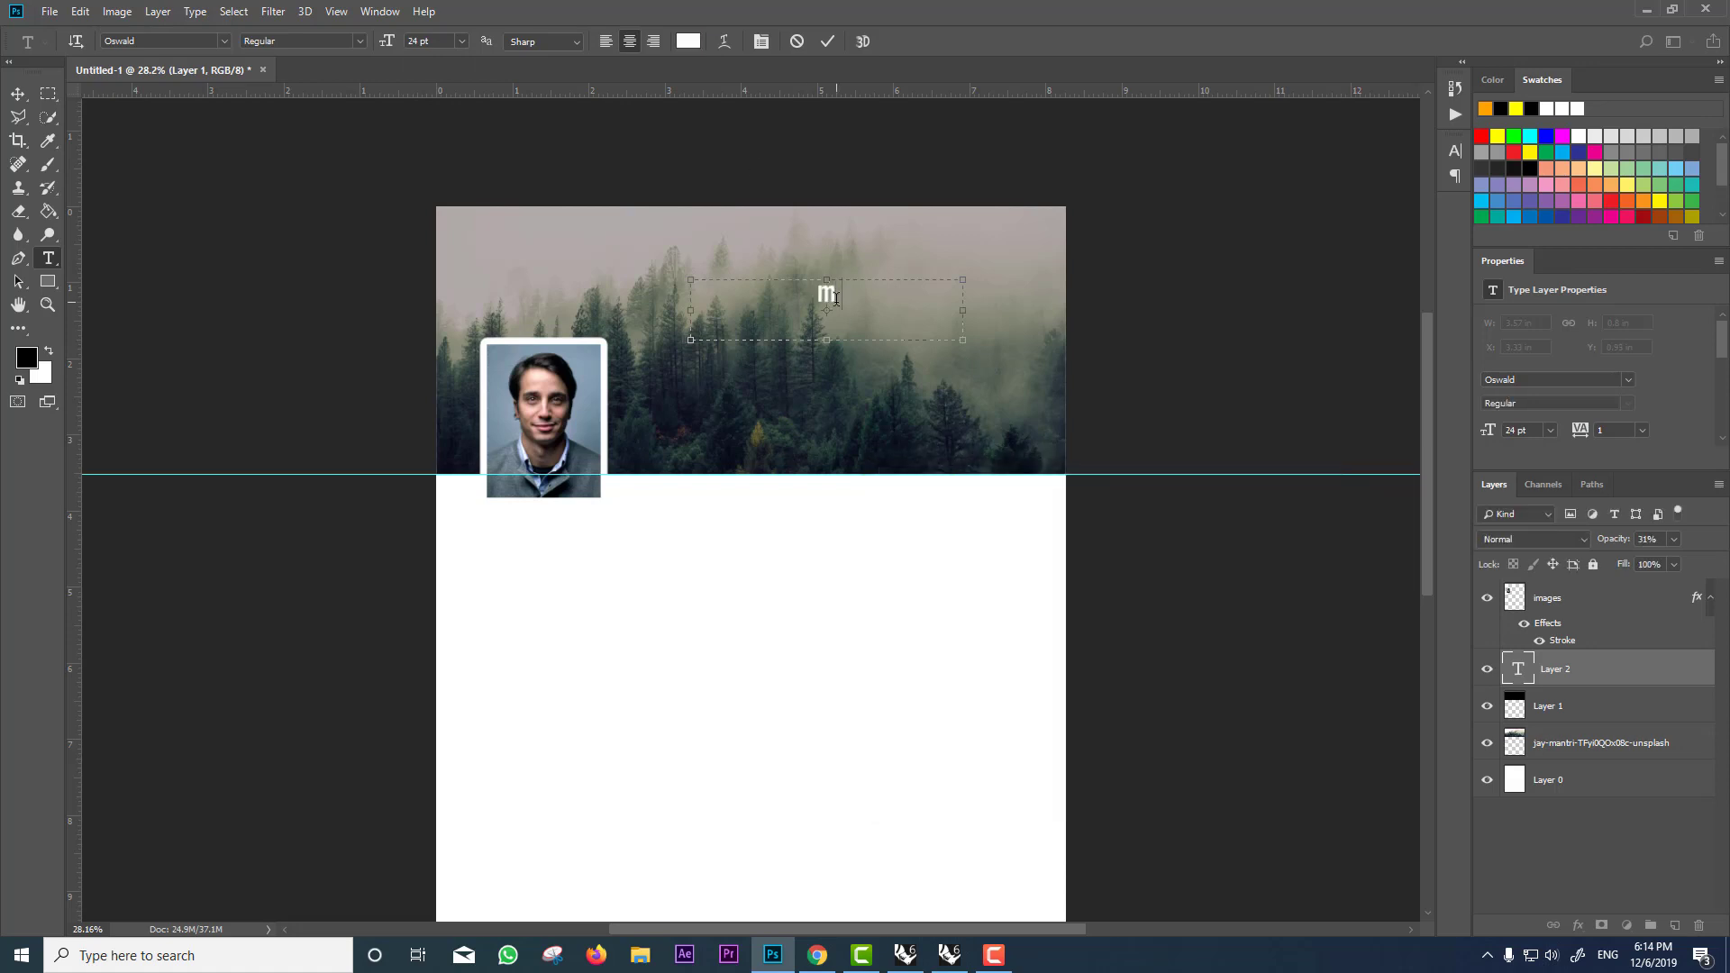
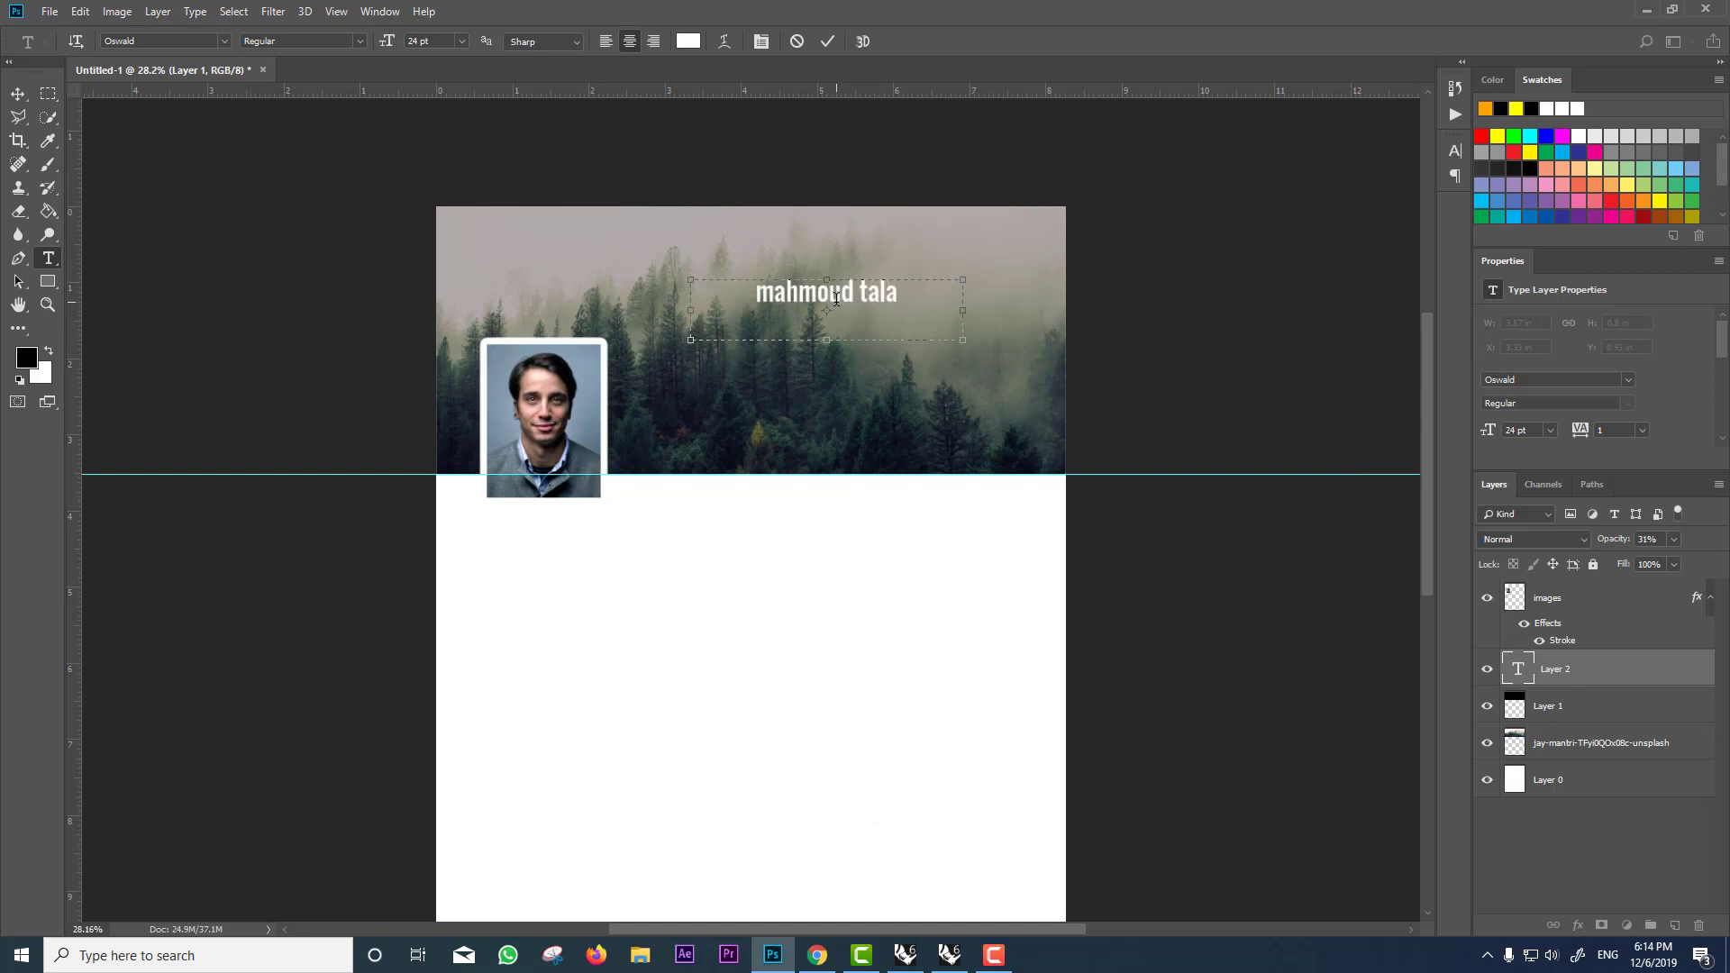
Step: Make the name text bold, non-italic and all capitals
{"action": "key", "text": "ctrl+a"}
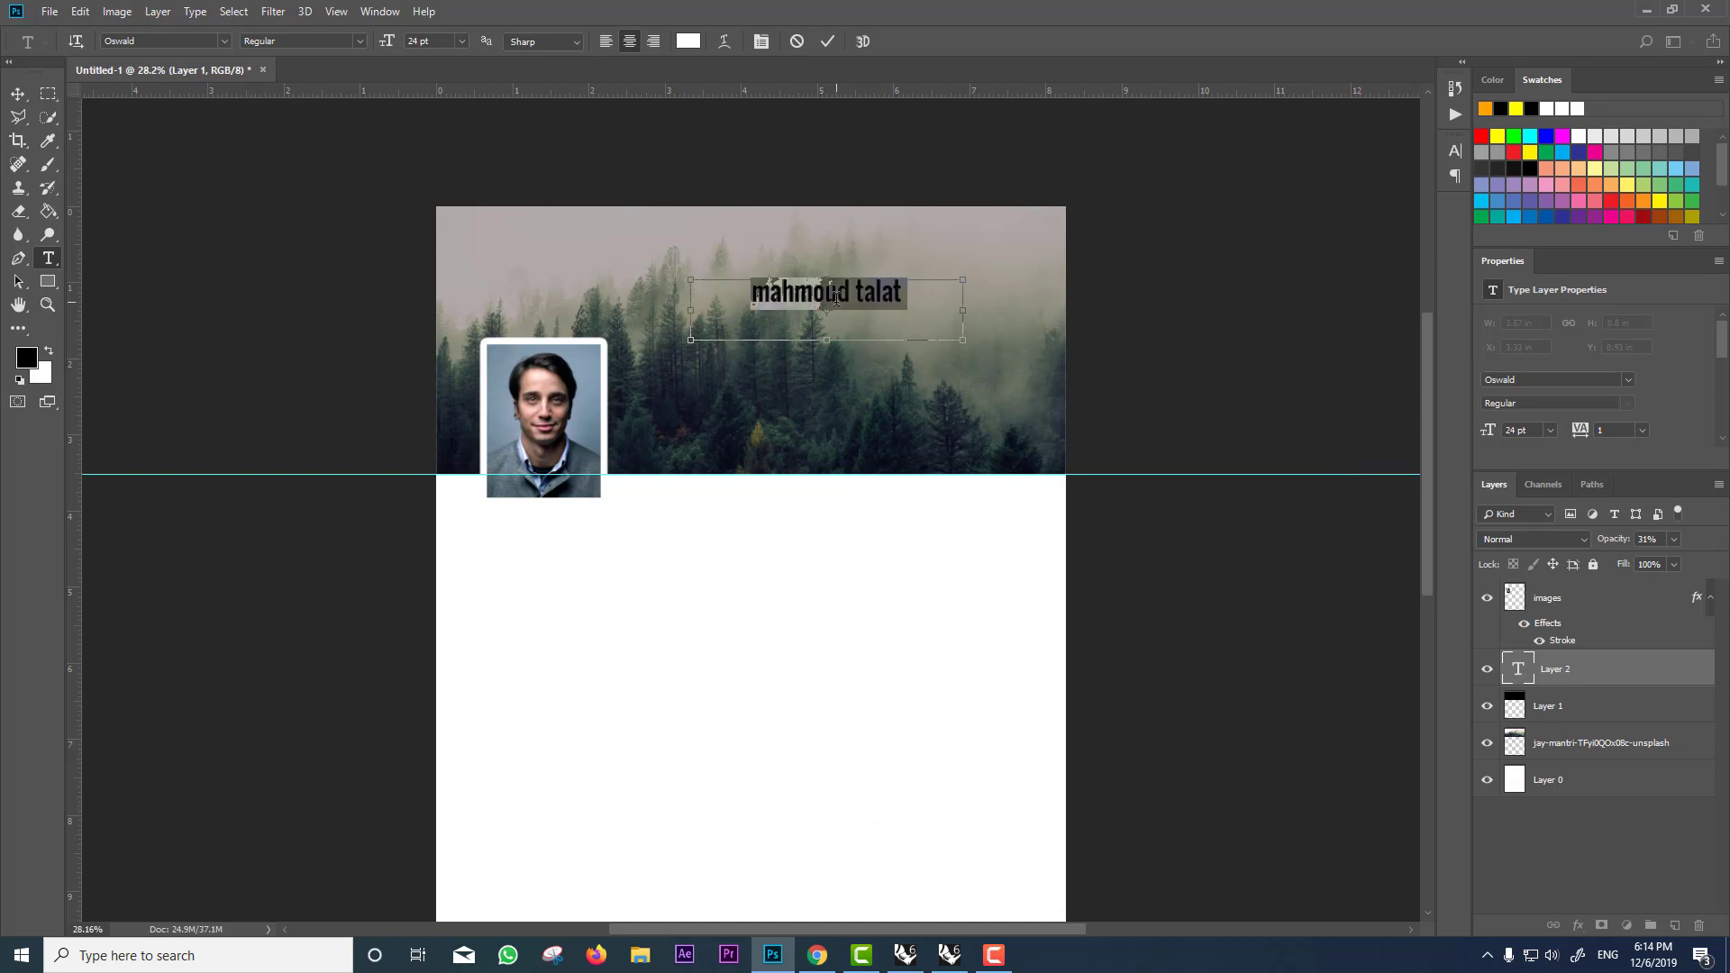
{"action": "key", "text": "ctrl+t"}
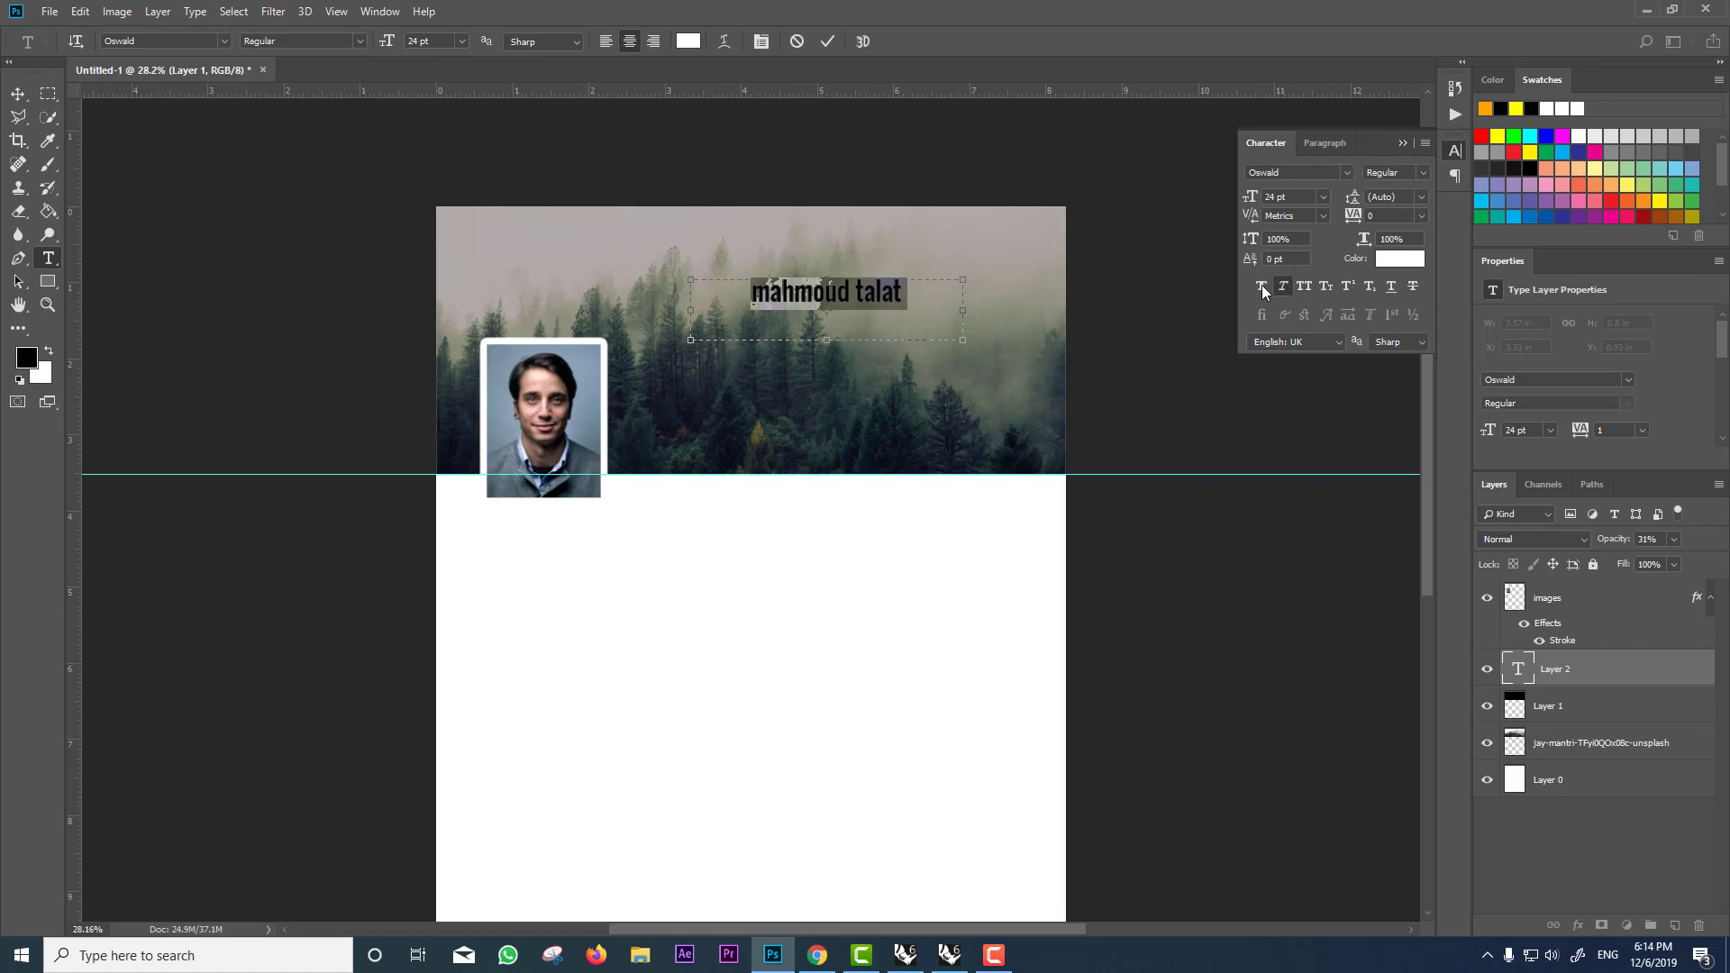
{"action": "left_click", "coordinate": [1262, 286]}
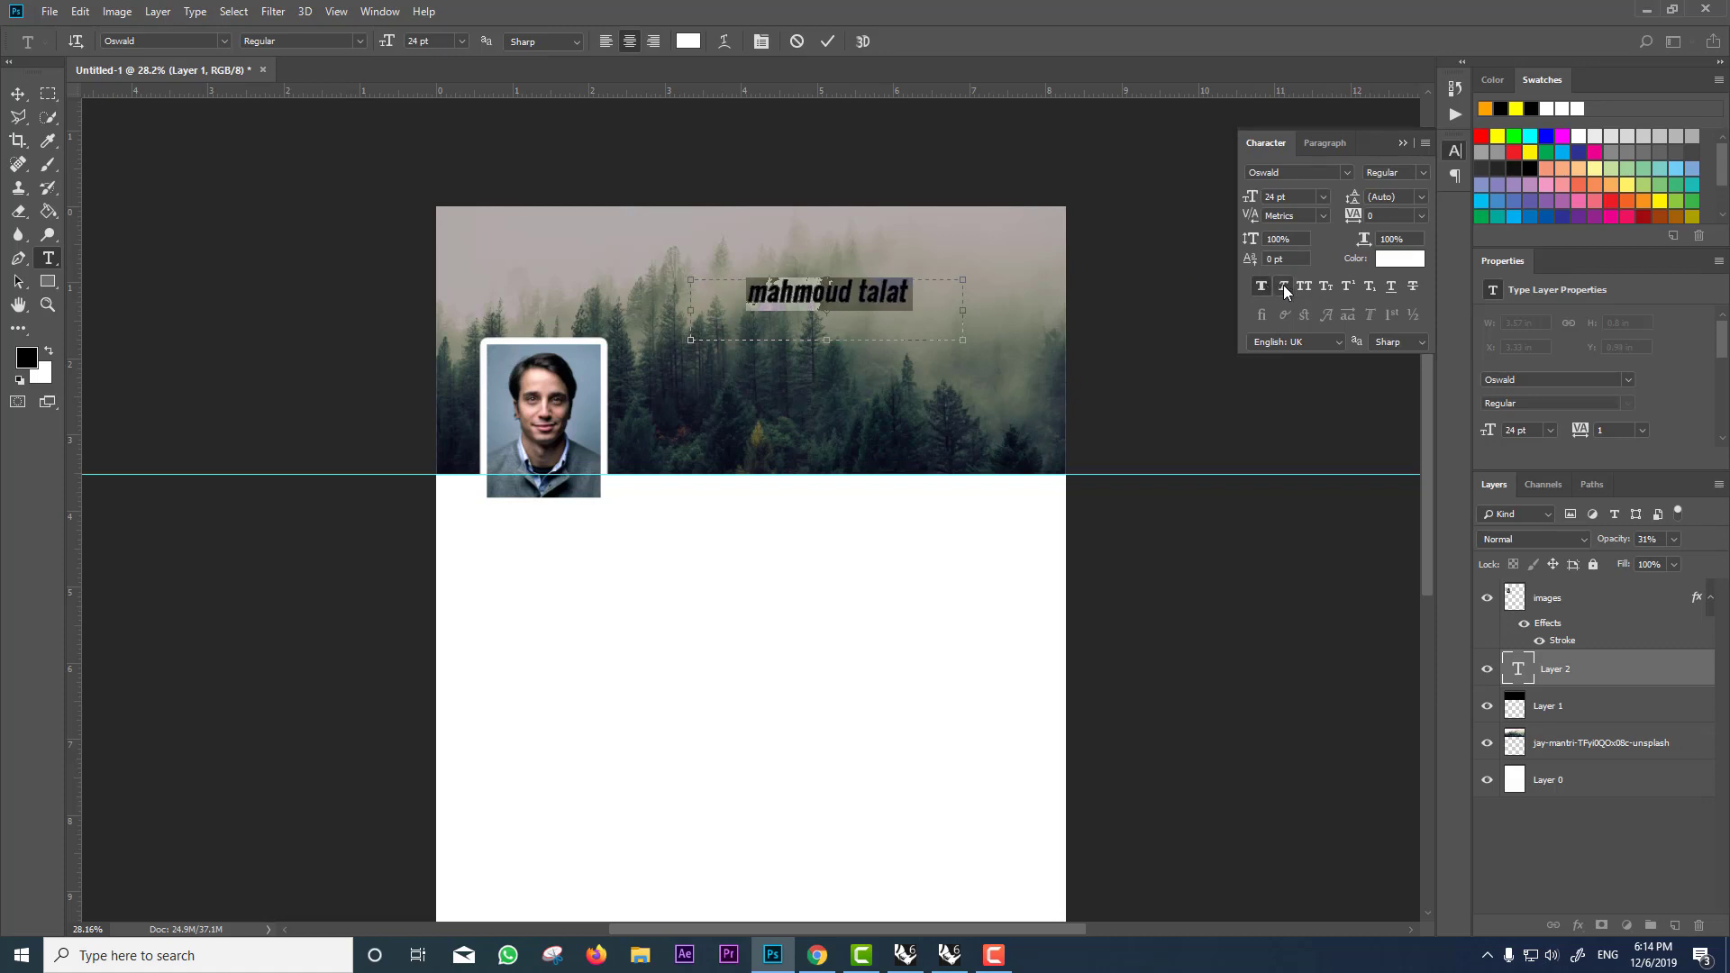
{"action": "left_click", "coordinate": [1284, 285]}
{"action": "left_click", "coordinate": [1304, 286]}
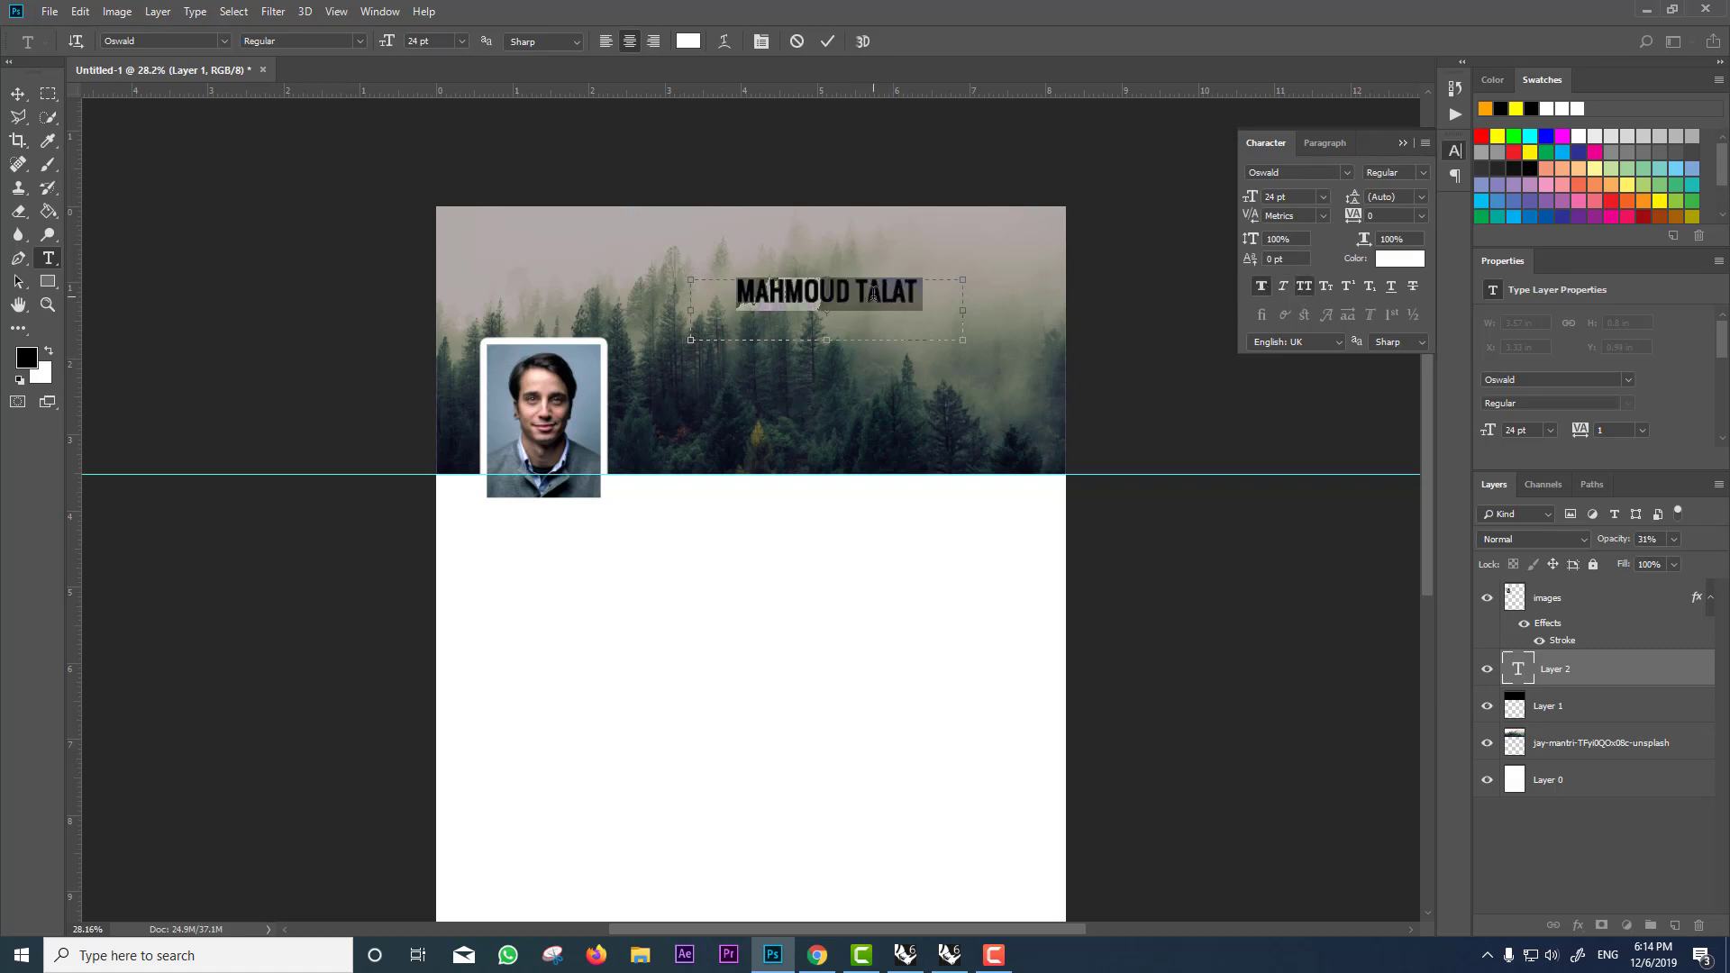
{"action": "left_click", "coordinate": [877, 294]}
Step: Move the name heading to the header's upper-left corner and duplicate it below
{"action": "left_click", "coordinate": [17, 94]}
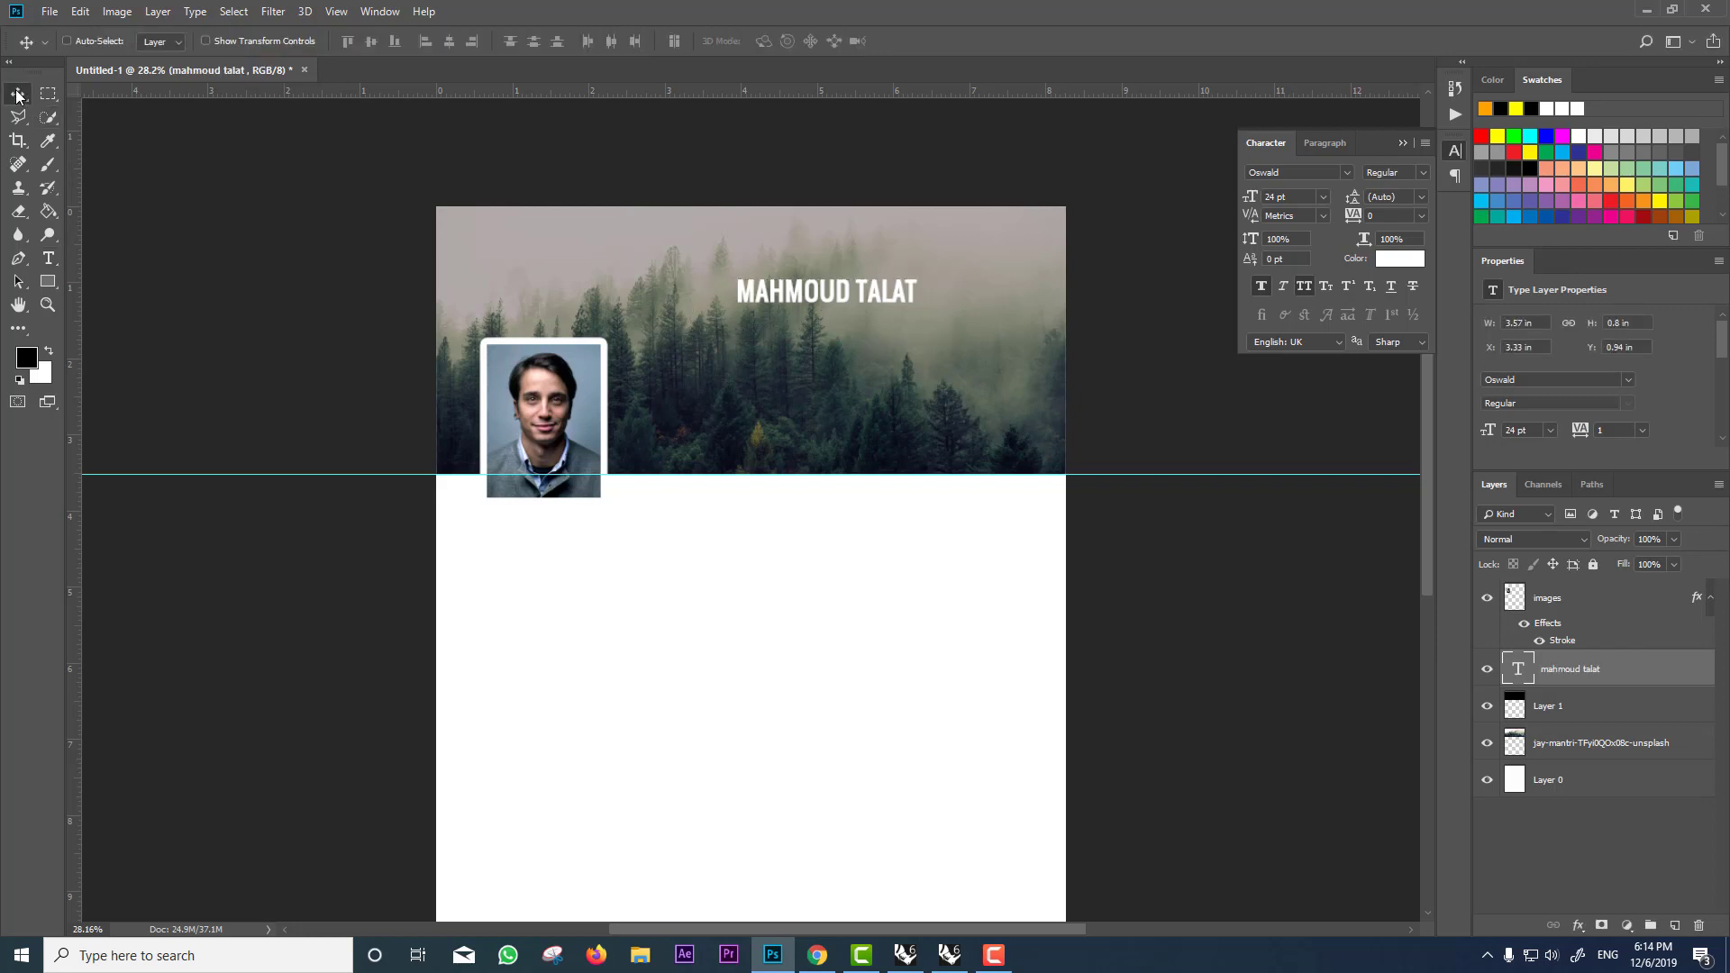
{"action": "left_click_drag", "start_coordinate": [809, 290], "coordinate": [581, 285]}
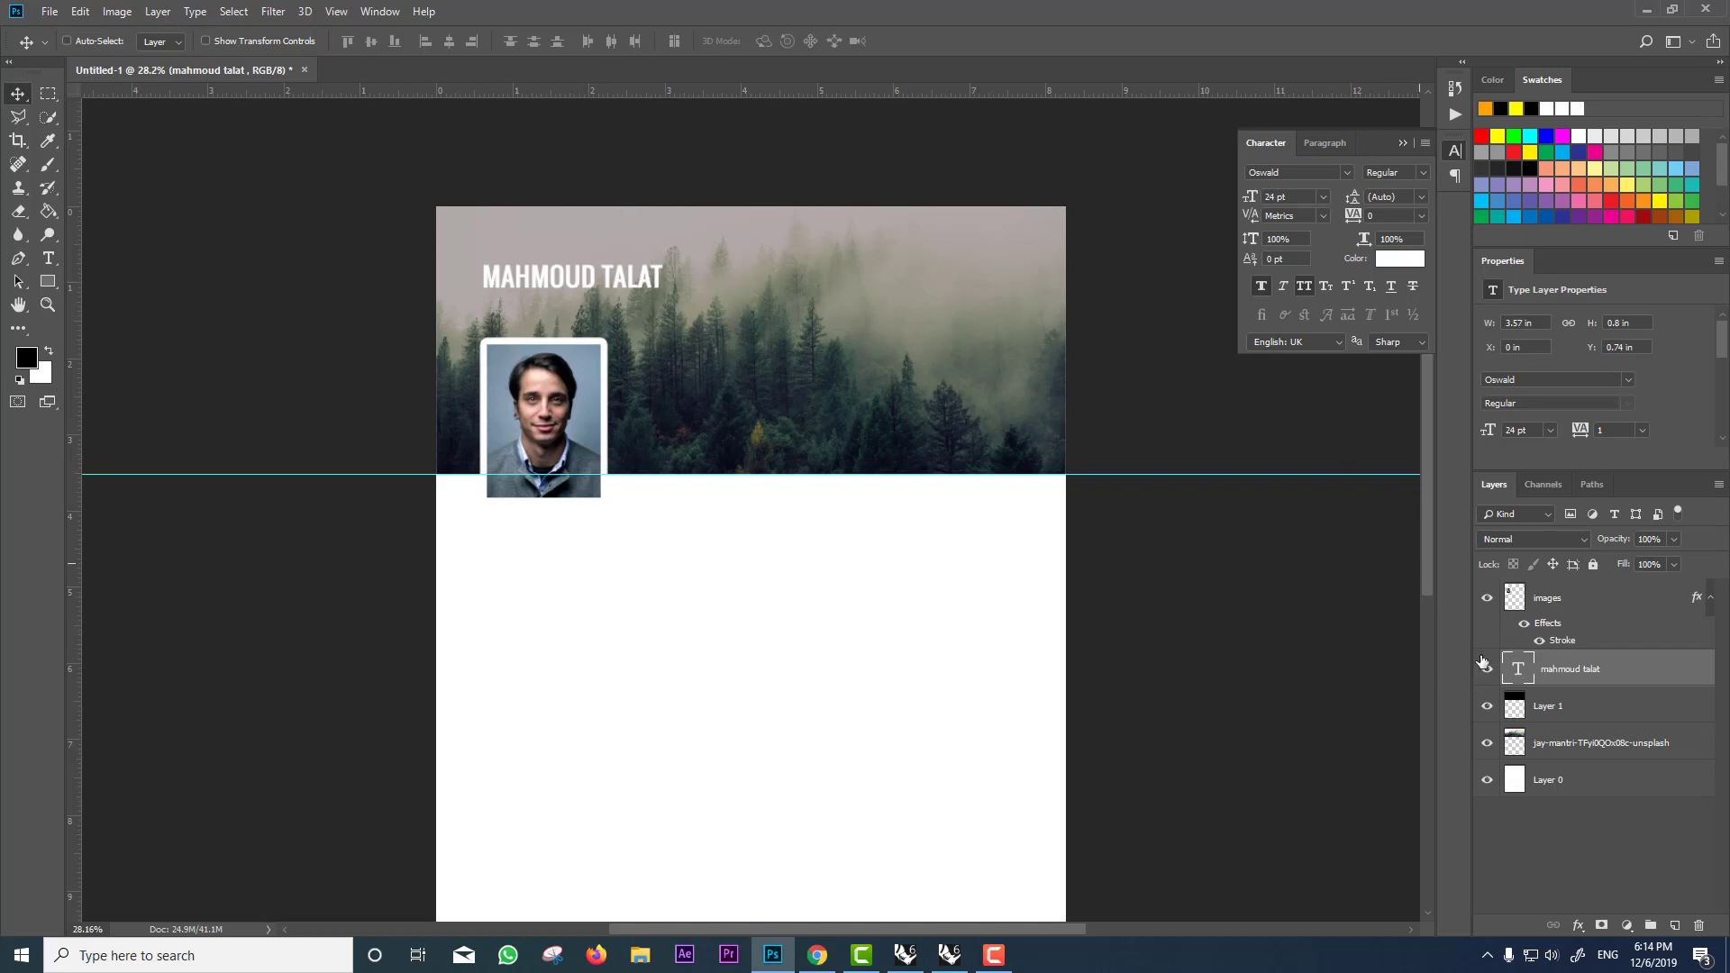
{"action": "left_click_drag", "start_coordinate": [628, 285], "coordinate": [617, 274]}
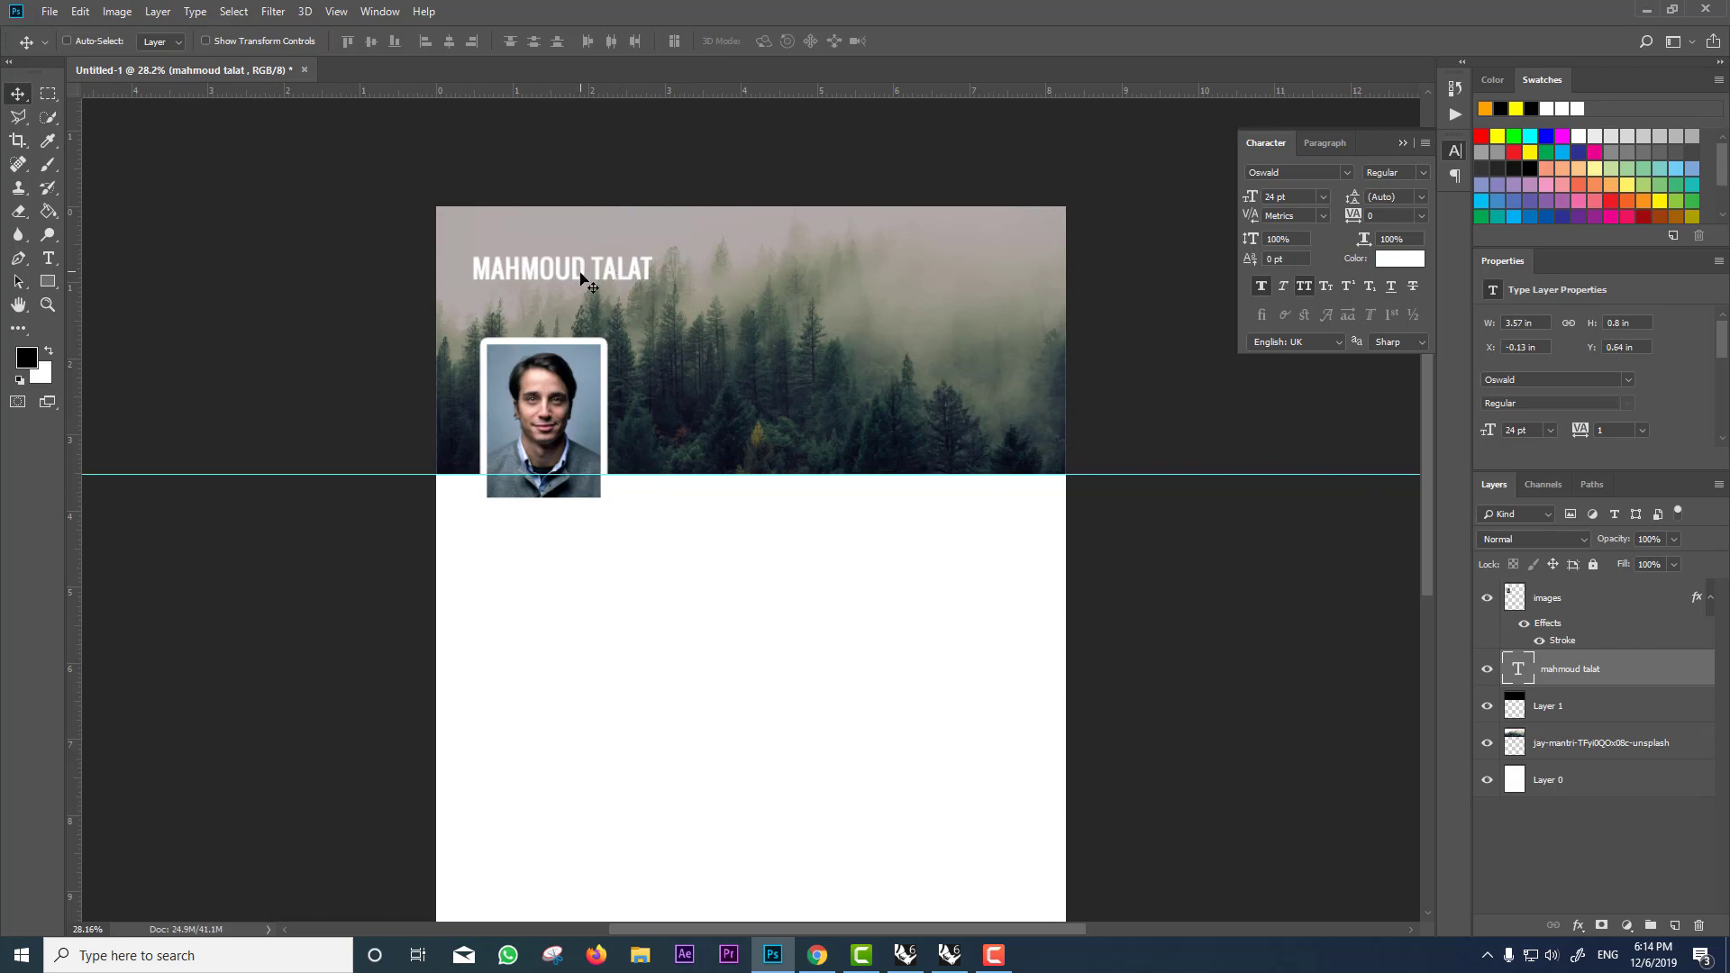
{"action": "left_click_drag", "start_coordinate": [661, 298], "coordinate": [699, 339]}
Step: Turn the duplicate into a 13 pt Artifakt Element subtitle reading RODUCT DESIGNER beneath the name
{"action": "key", "text": "t"}
{"action": "key", "text": "Return"}
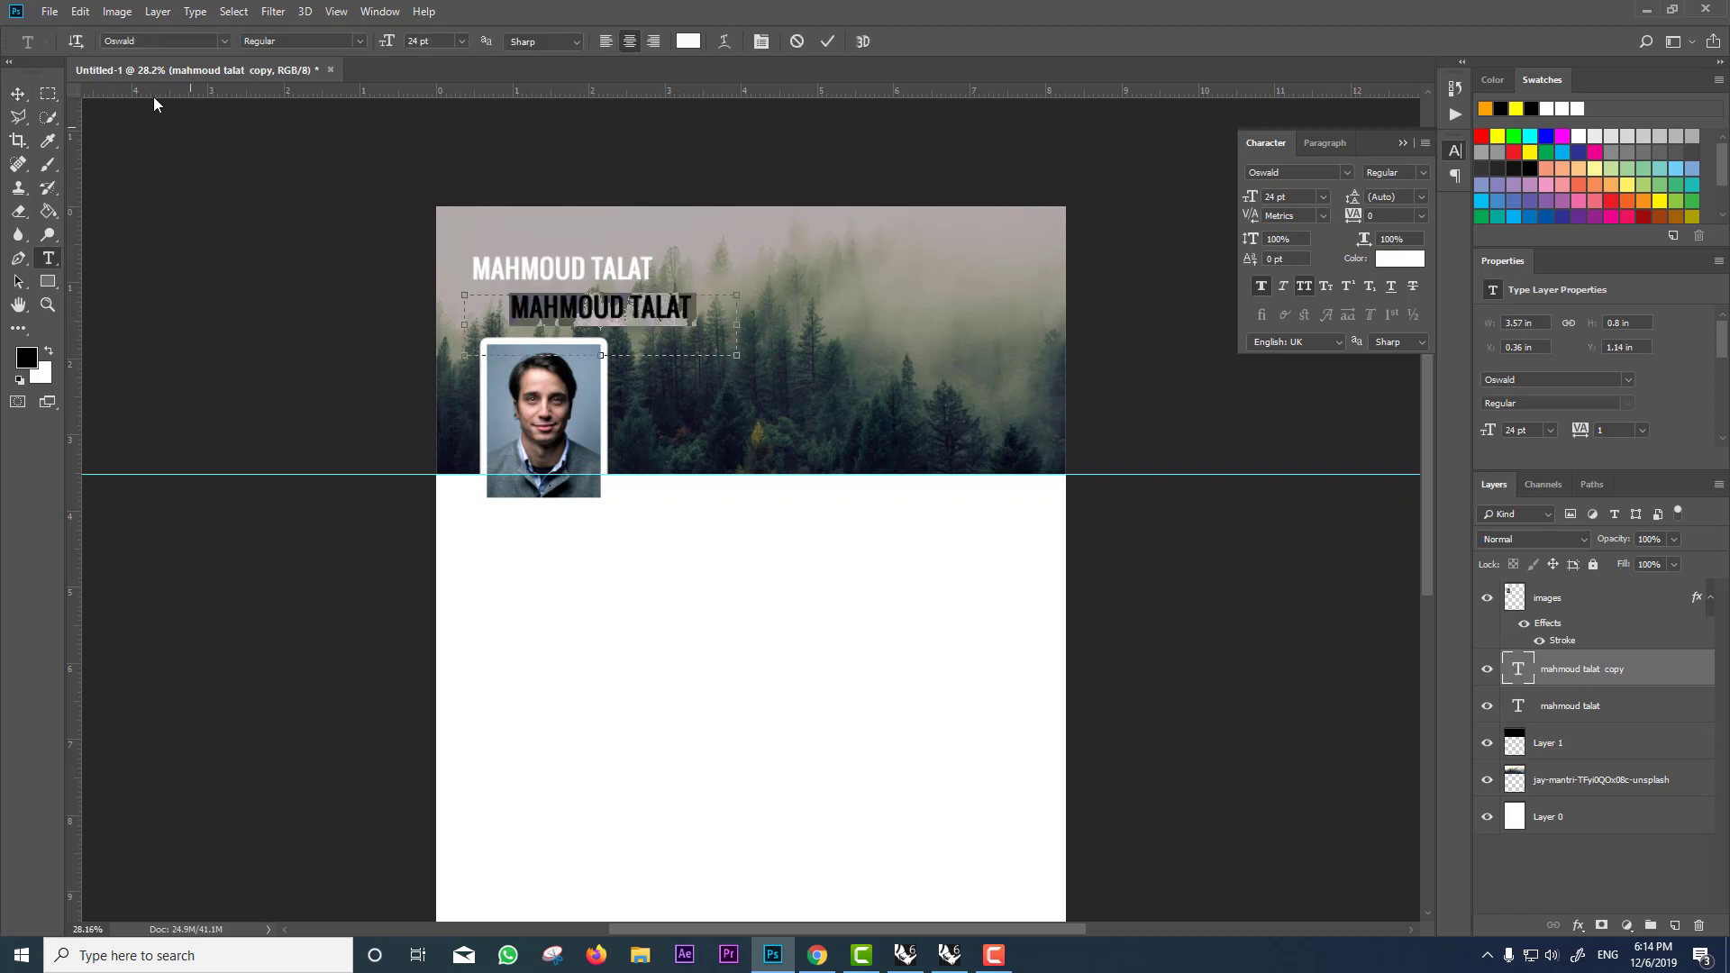
{"action": "left_click", "coordinate": [226, 42]}
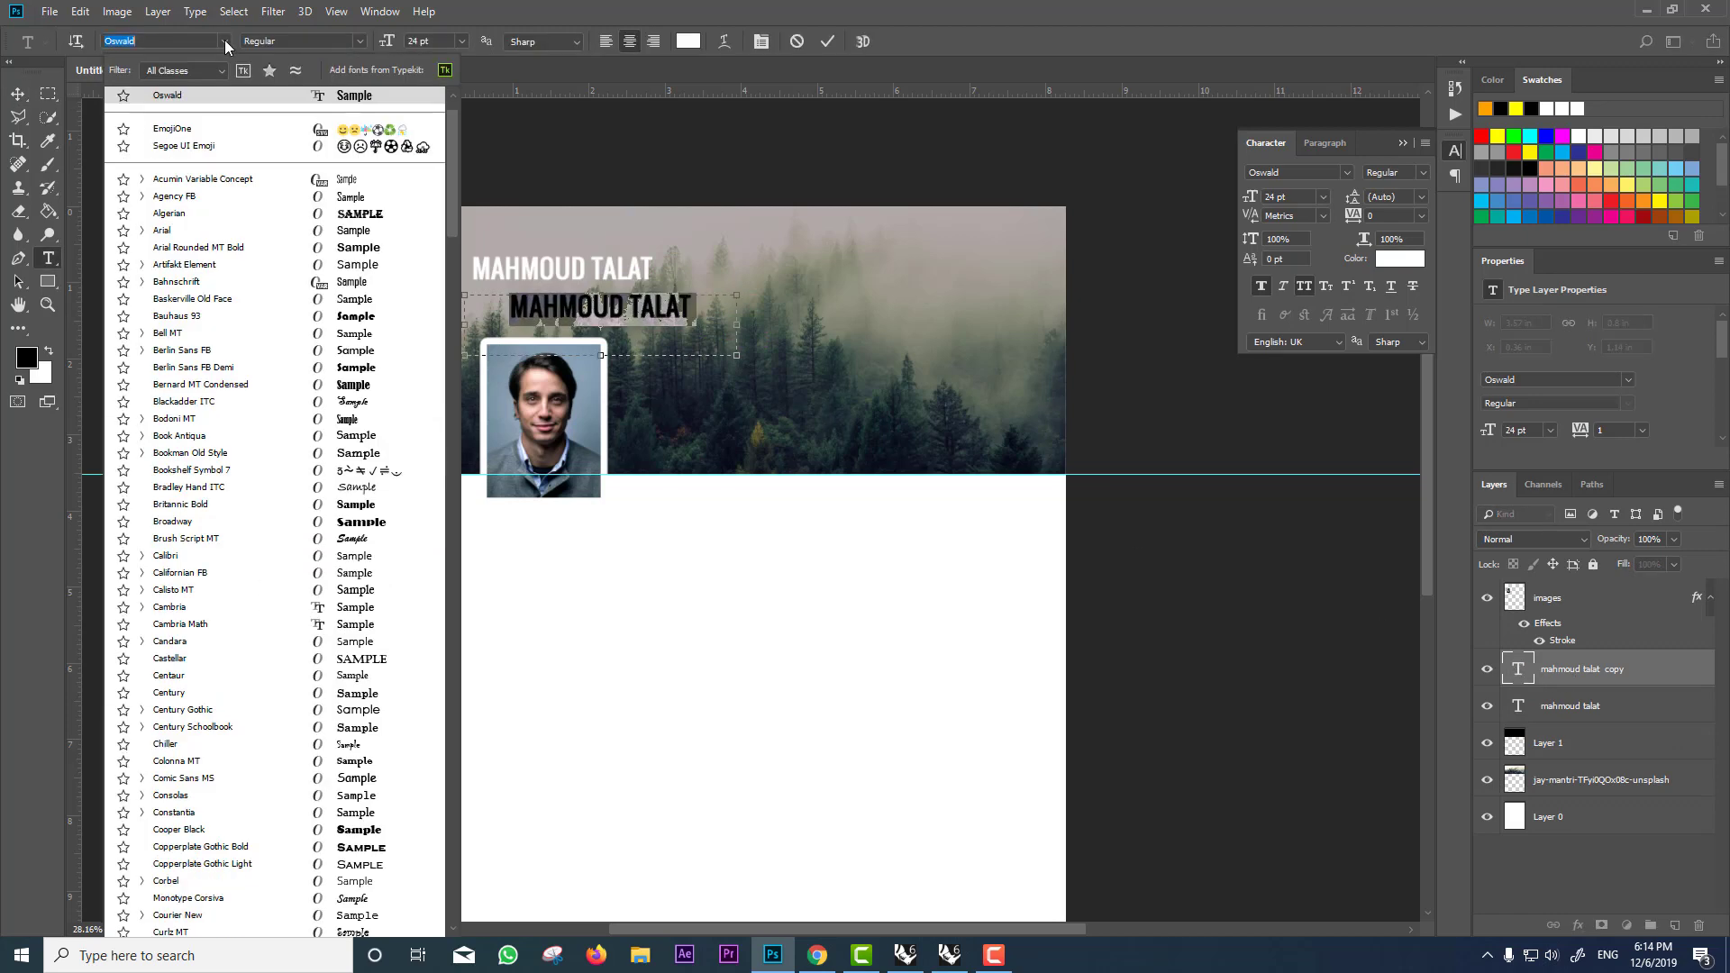
{"action": "left_click", "coordinate": [356, 265]}
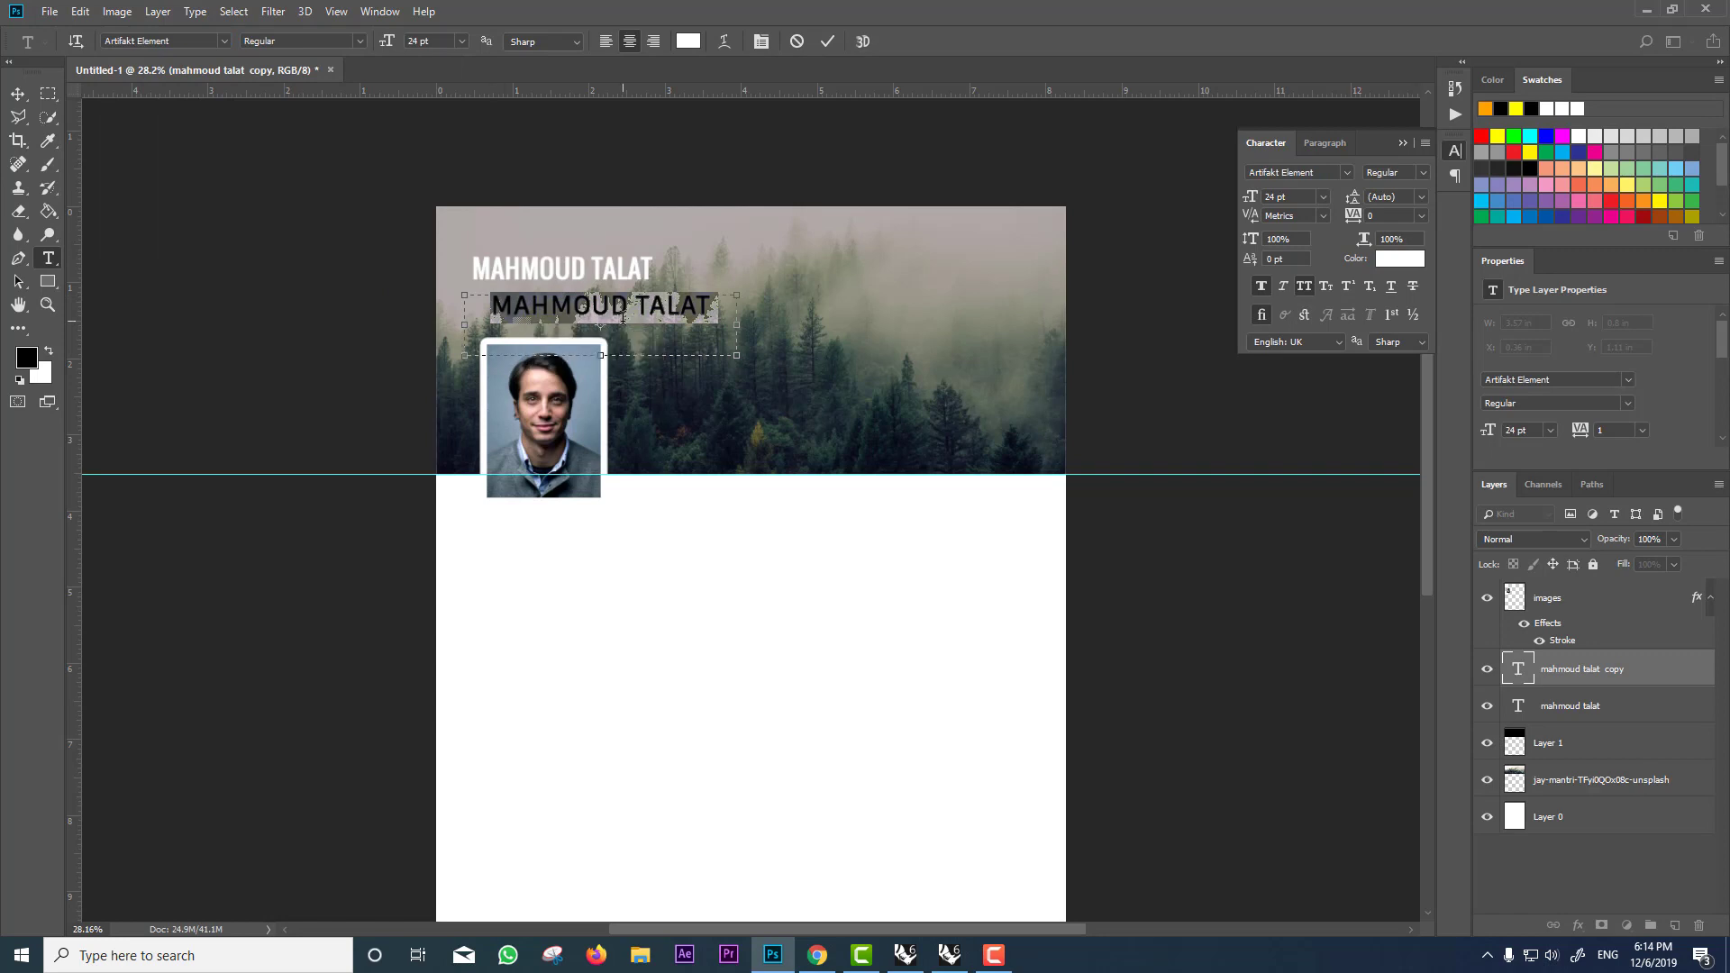
{"action": "type", "text": "RODUC"}
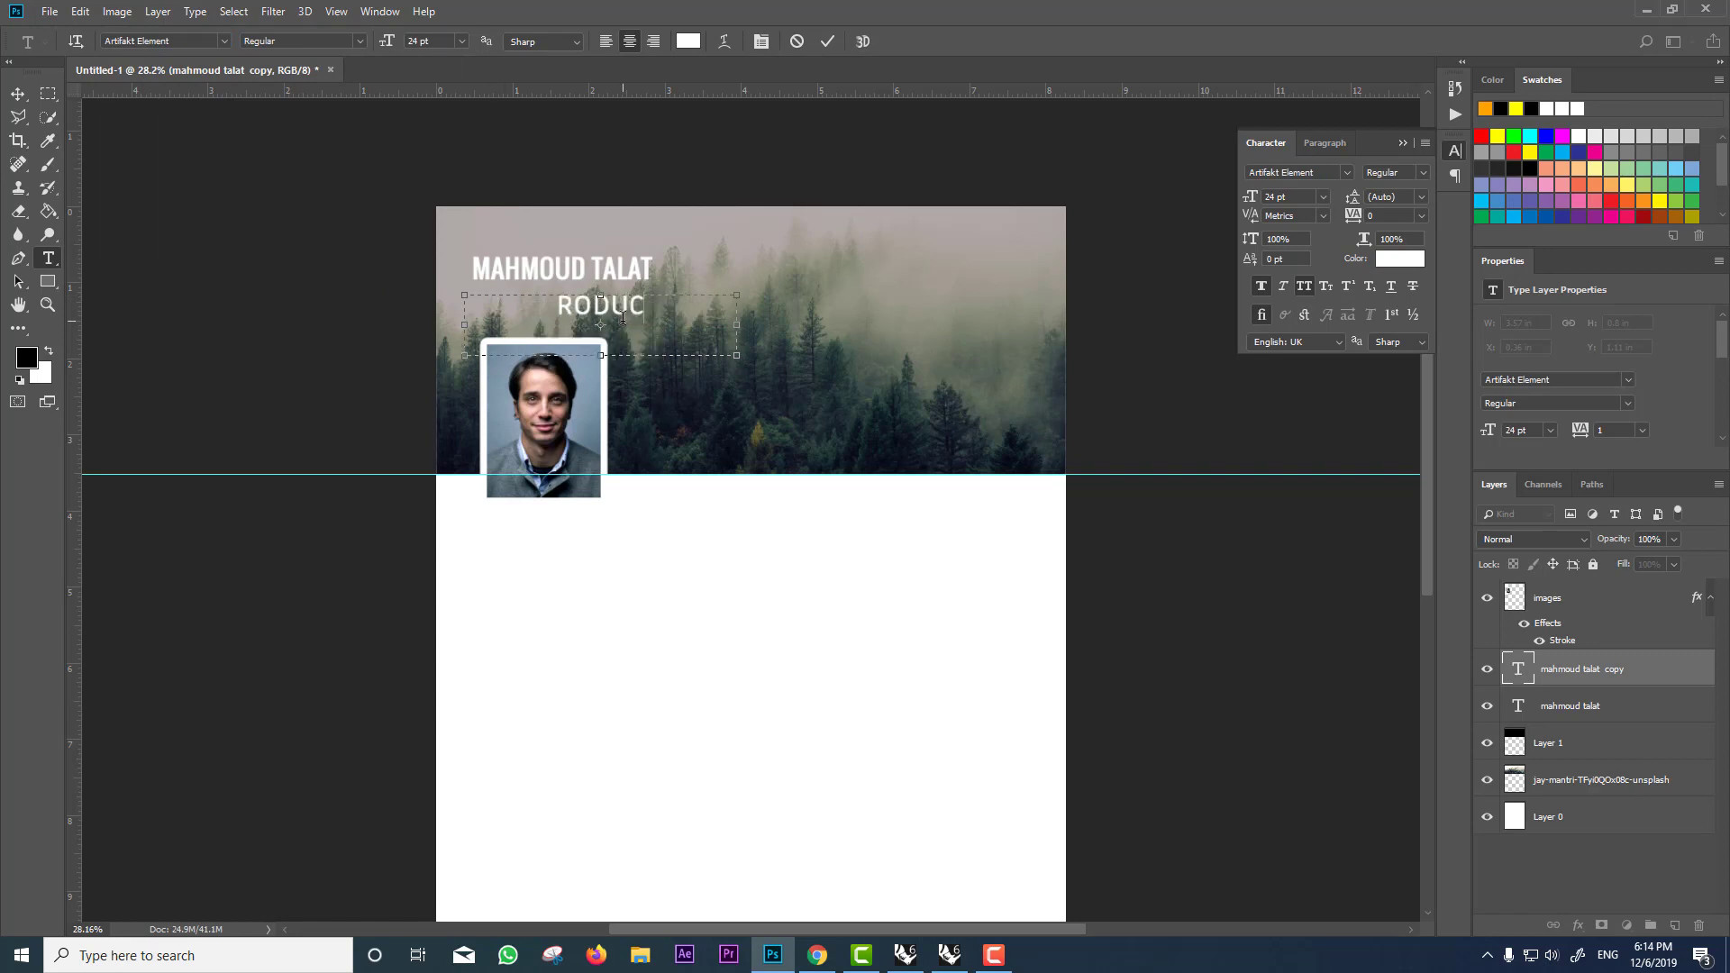
{"action": "type", "text": "T DESIGNER"}
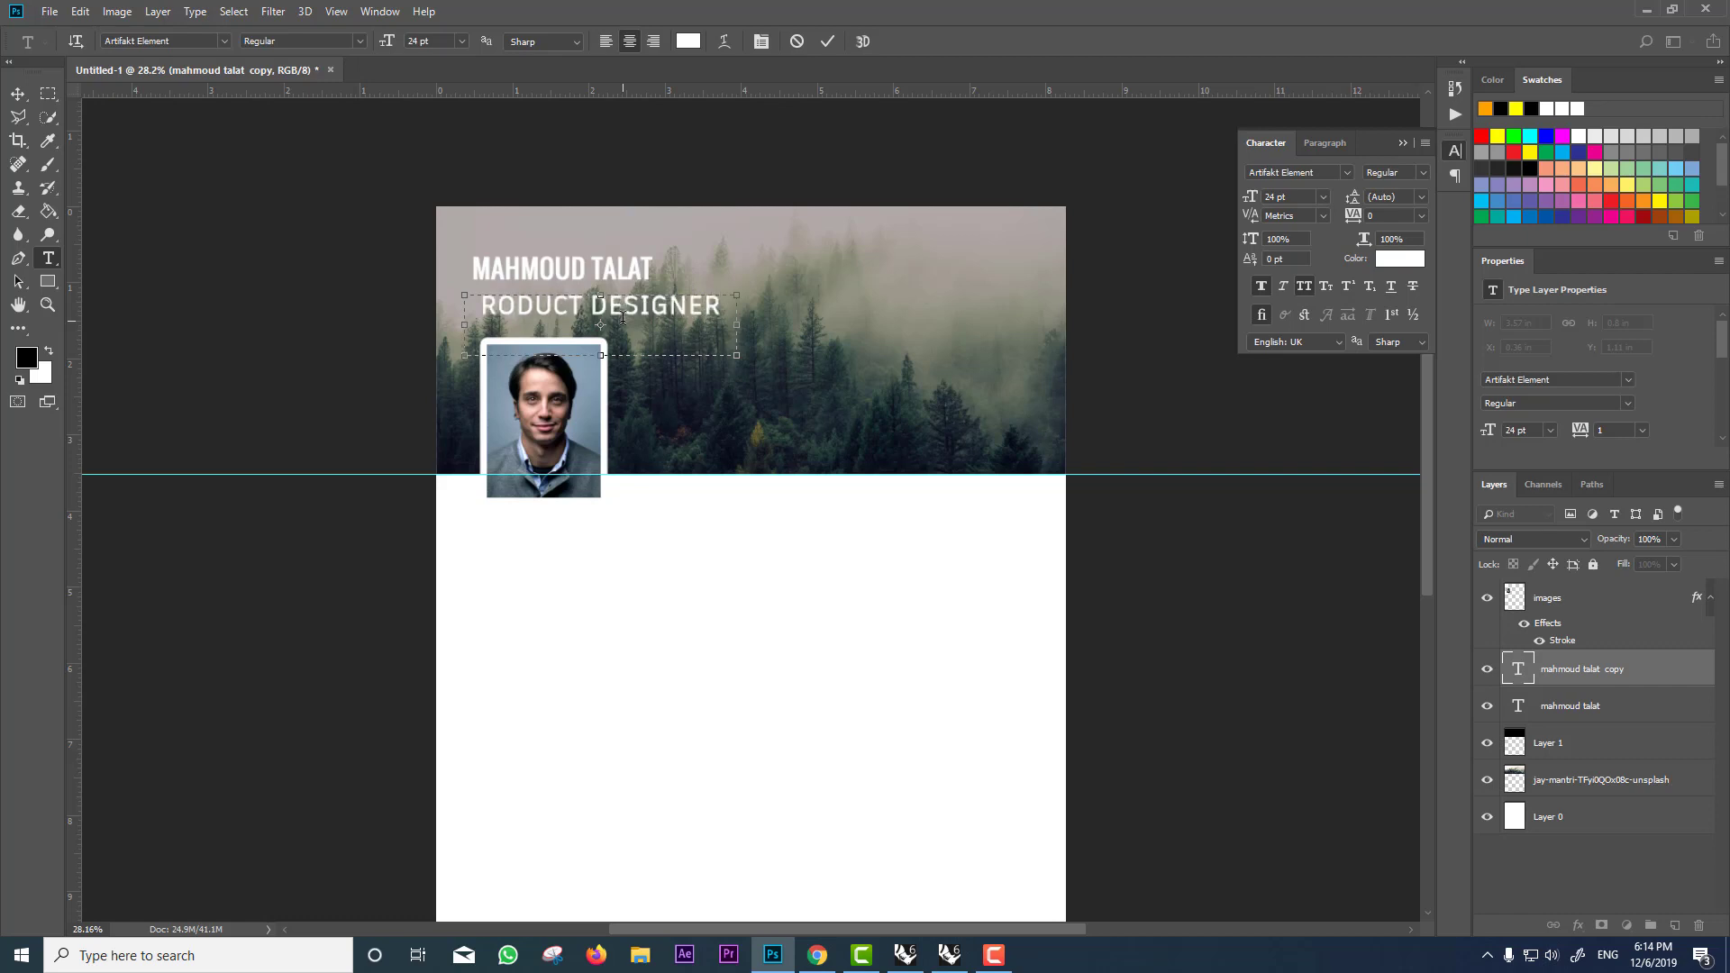
{"action": "key", "text": "ctrl+a"}
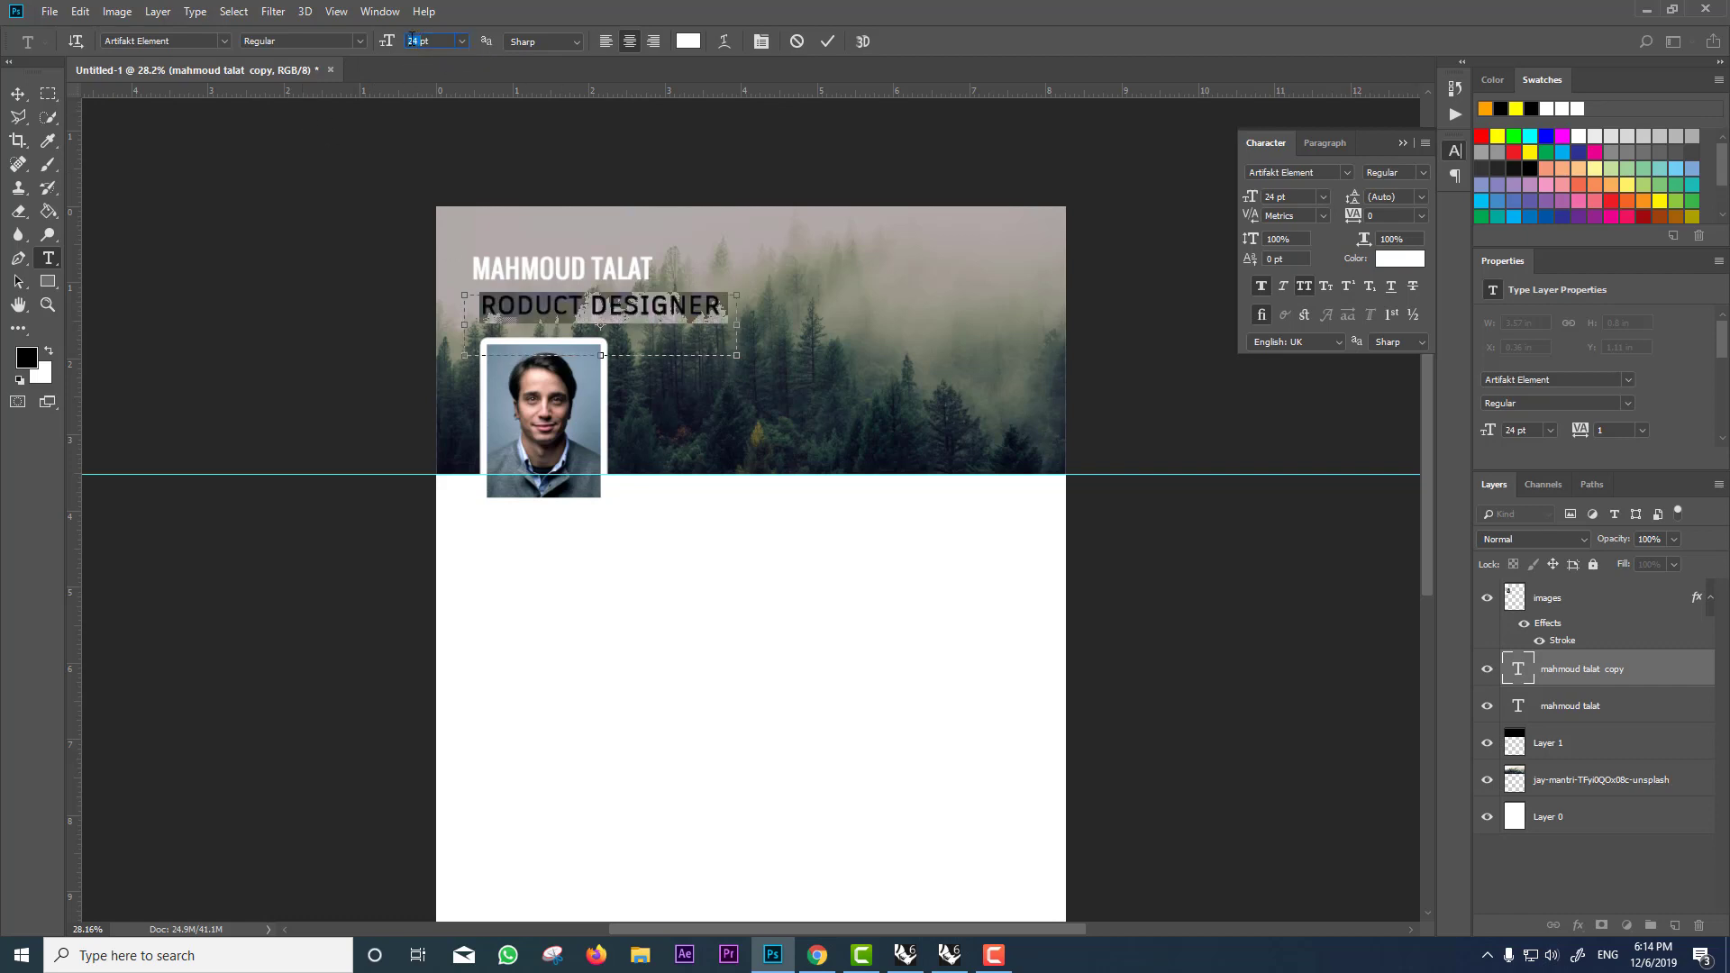
{"action": "key", "text": "Down"}
{"action": "key", "text": "Down"}
{"action": "key", "text": "Down"}
{"action": "key", "text": "Down"}
{"action": "key", "text": "Down"}
{"action": "key", "text": "Down"}
{"action": "key", "text": "Down"}
{"action": "key", "text": "Down"}
{"action": "key", "text": "Down"}
{"action": "key", "text": "Down"}
{"action": "key", "text": "Down"}
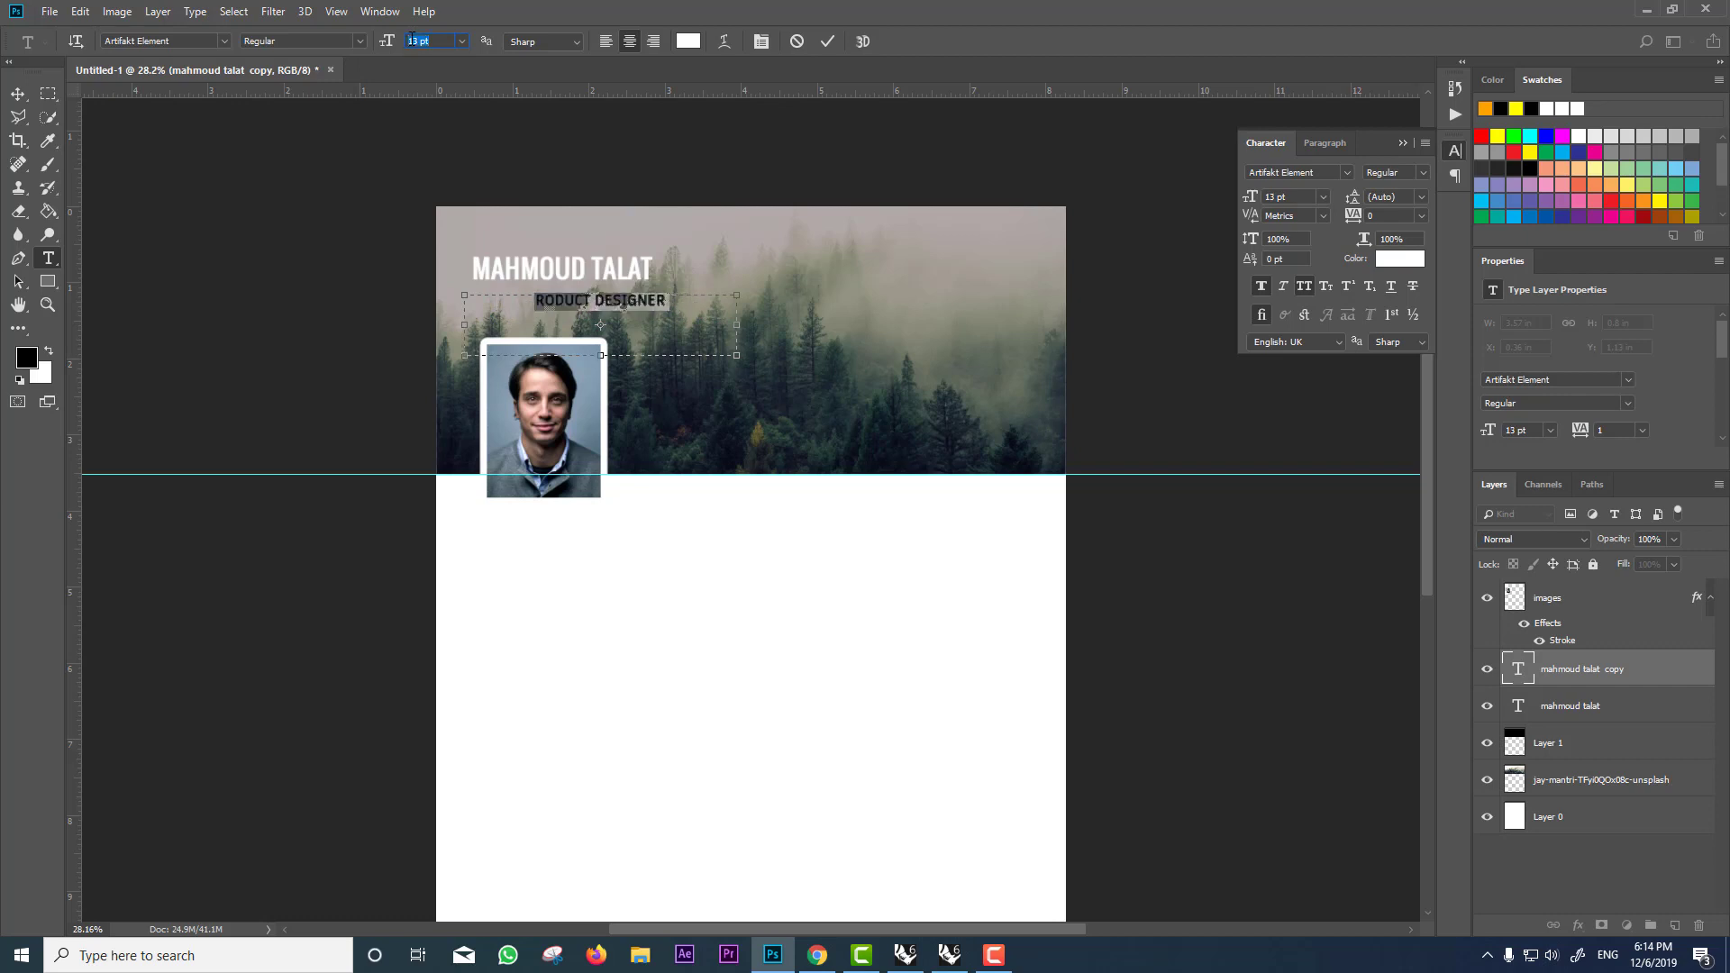
{"action": "left_click", "coordinate": [18, 93]}
{"action": "mouse_move", "coordinate": [551, 313]}
{"action": "left_mouse_down"}
{"action": "mouse_move", "coordinate": [531, 314]}
{"action": "mouse_move", "coordinate": [544, 319]}
{"action": "left_mouse_up"}
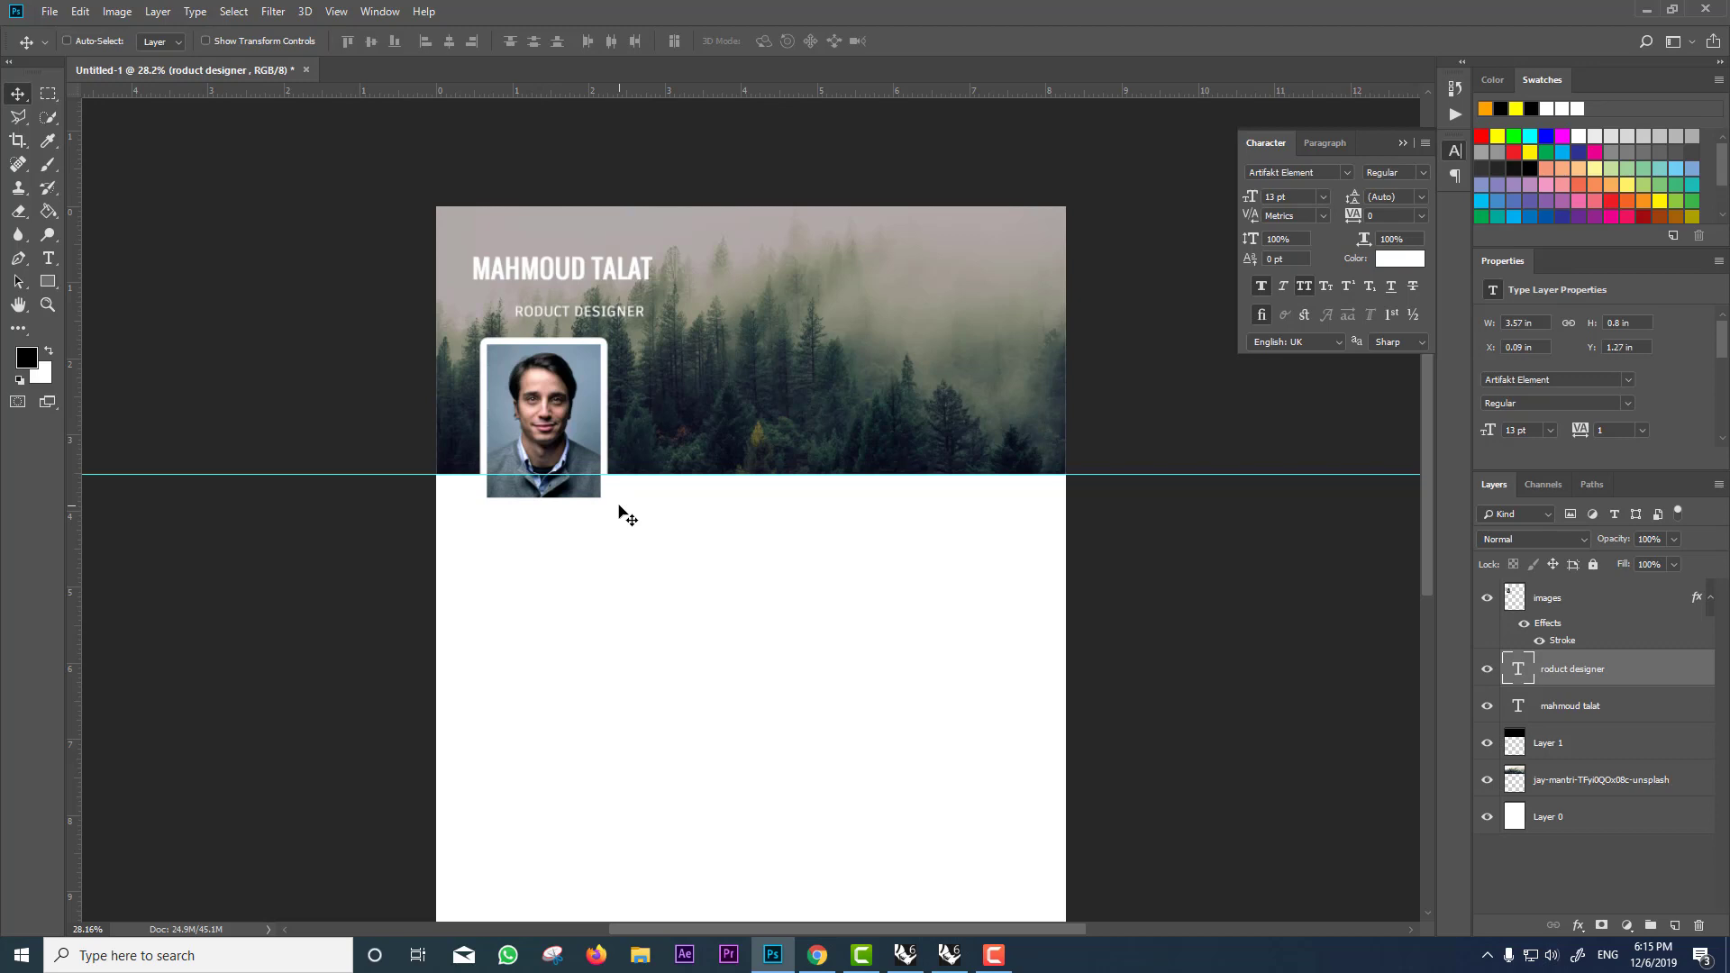
Step: Add a vertical guide at about 3.385 in and switch to the Rounded Rectangle Tool
{"action": "scroll", "coordinate": [776, 452], "scroll_direction": "down", "scroll_amount": 1}
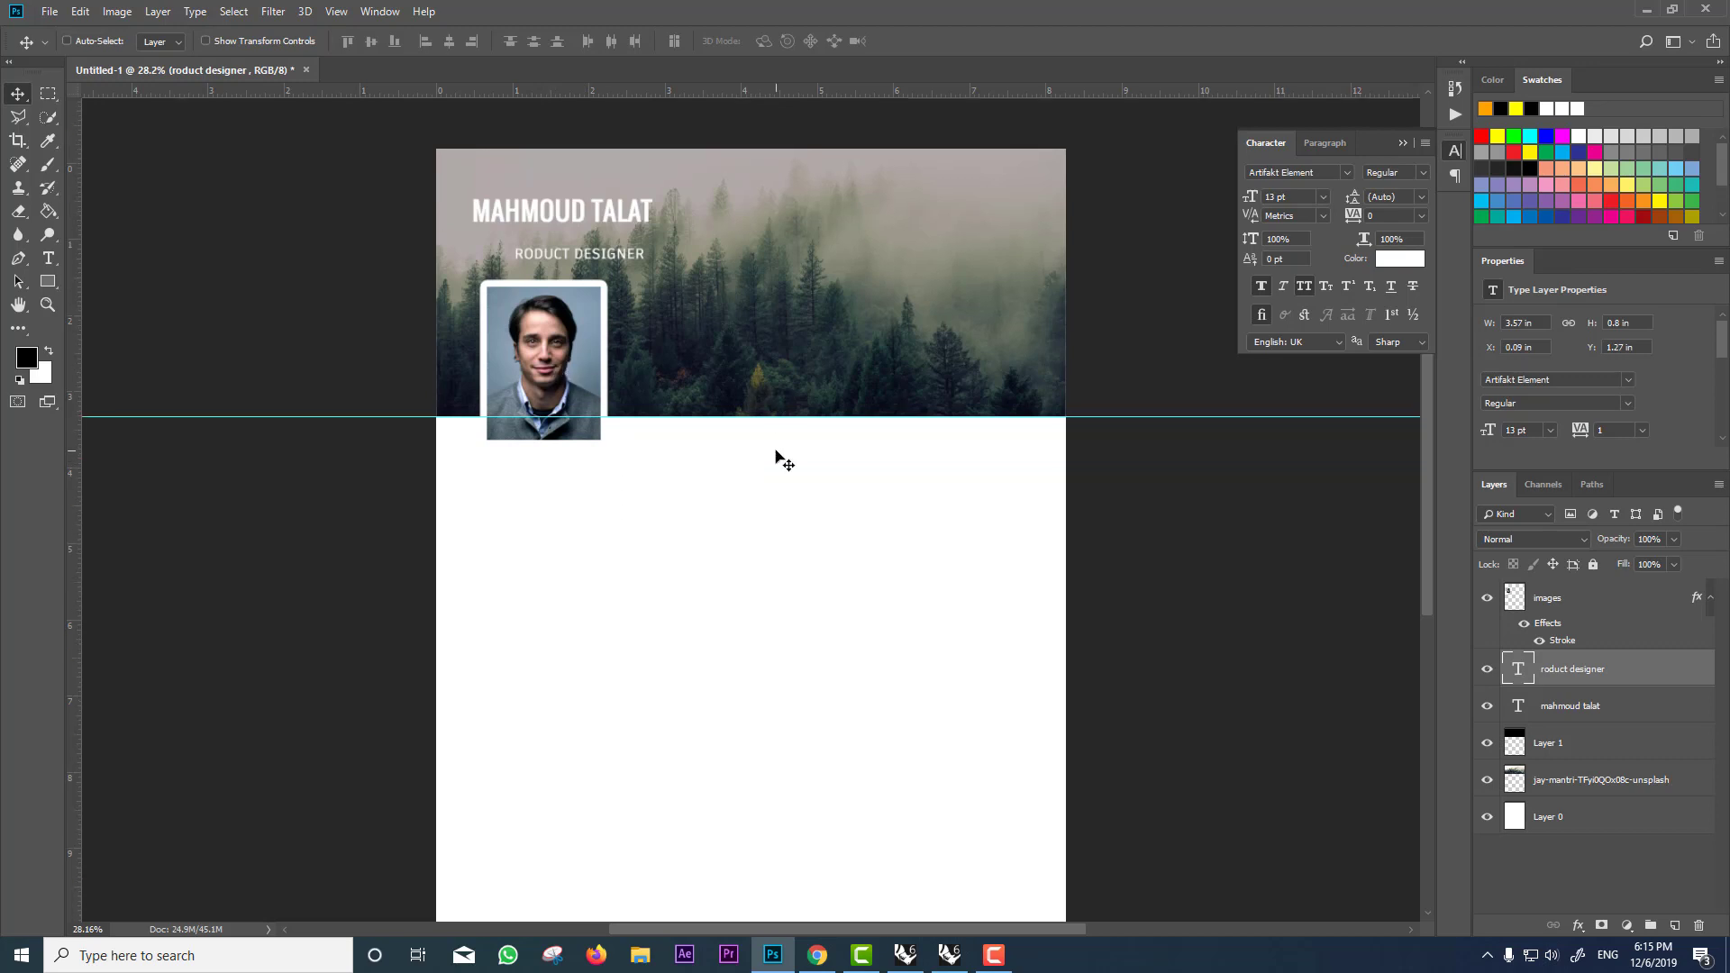
{"action": "scroll", "coordinate": [776, 452], "scroll_direction": "down", "scroll_amount": 2}
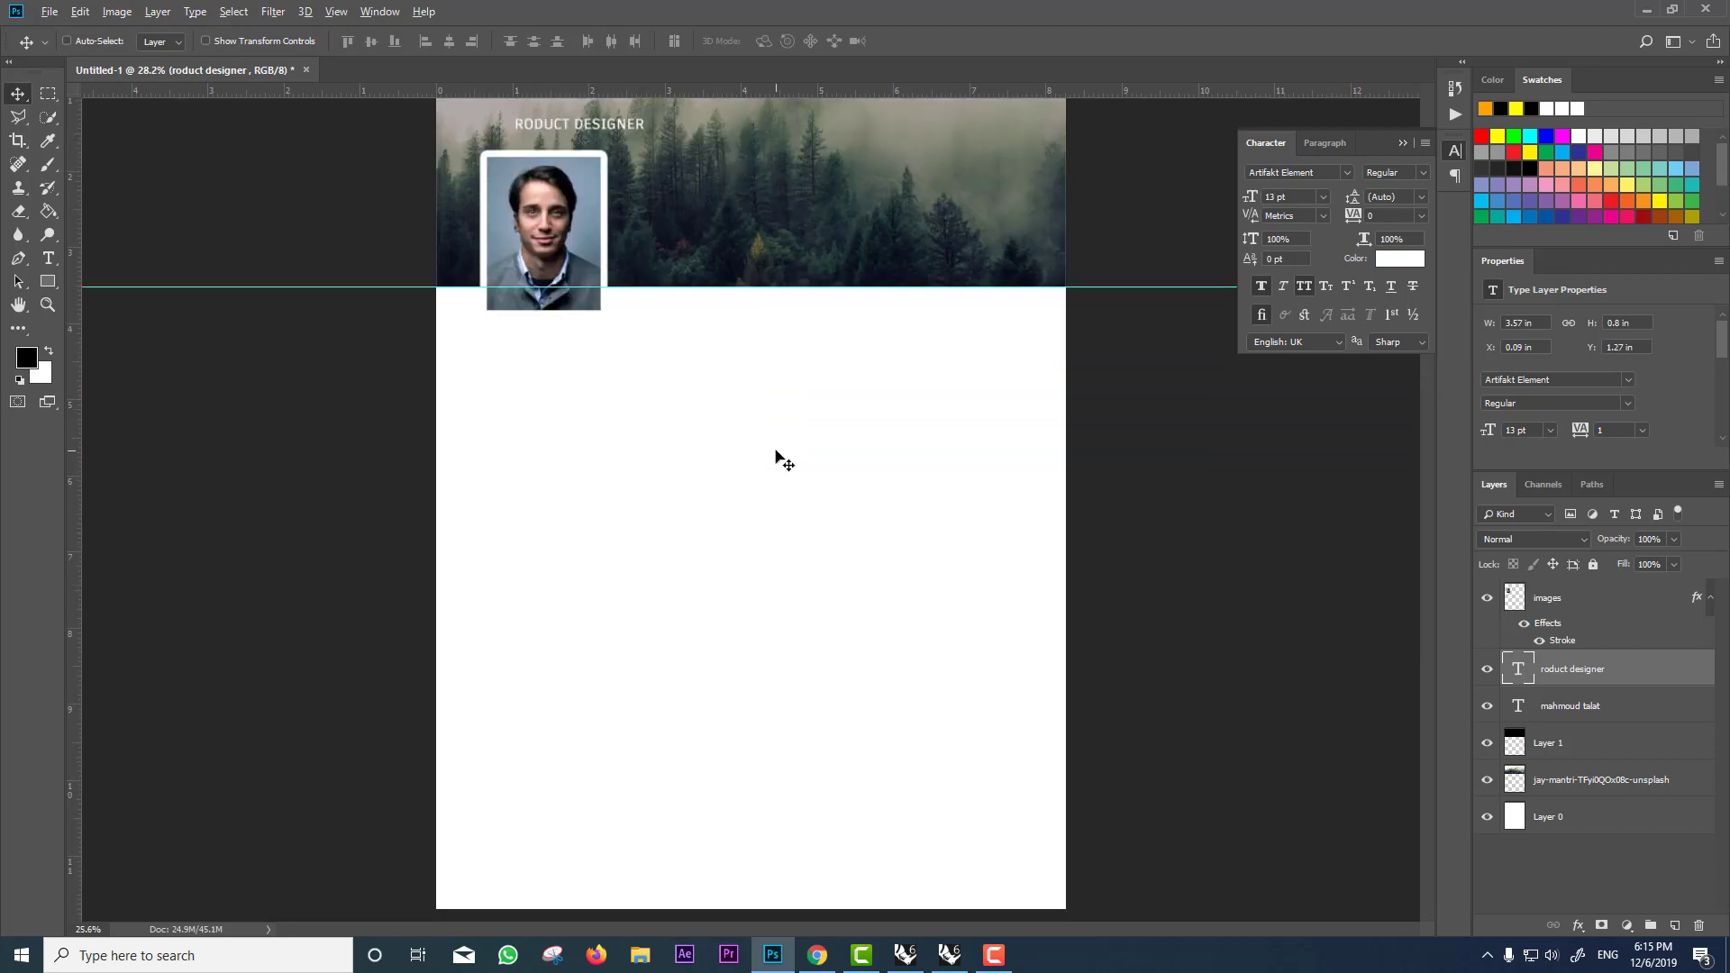
{"action": "scroll", "coordinate": [776, 456], "scroll_direction": "down", "scroll_amount": 1}
{"action": "left_click_drag", "start_coordinate": [75, 441], "coordinate": [679, 444]}
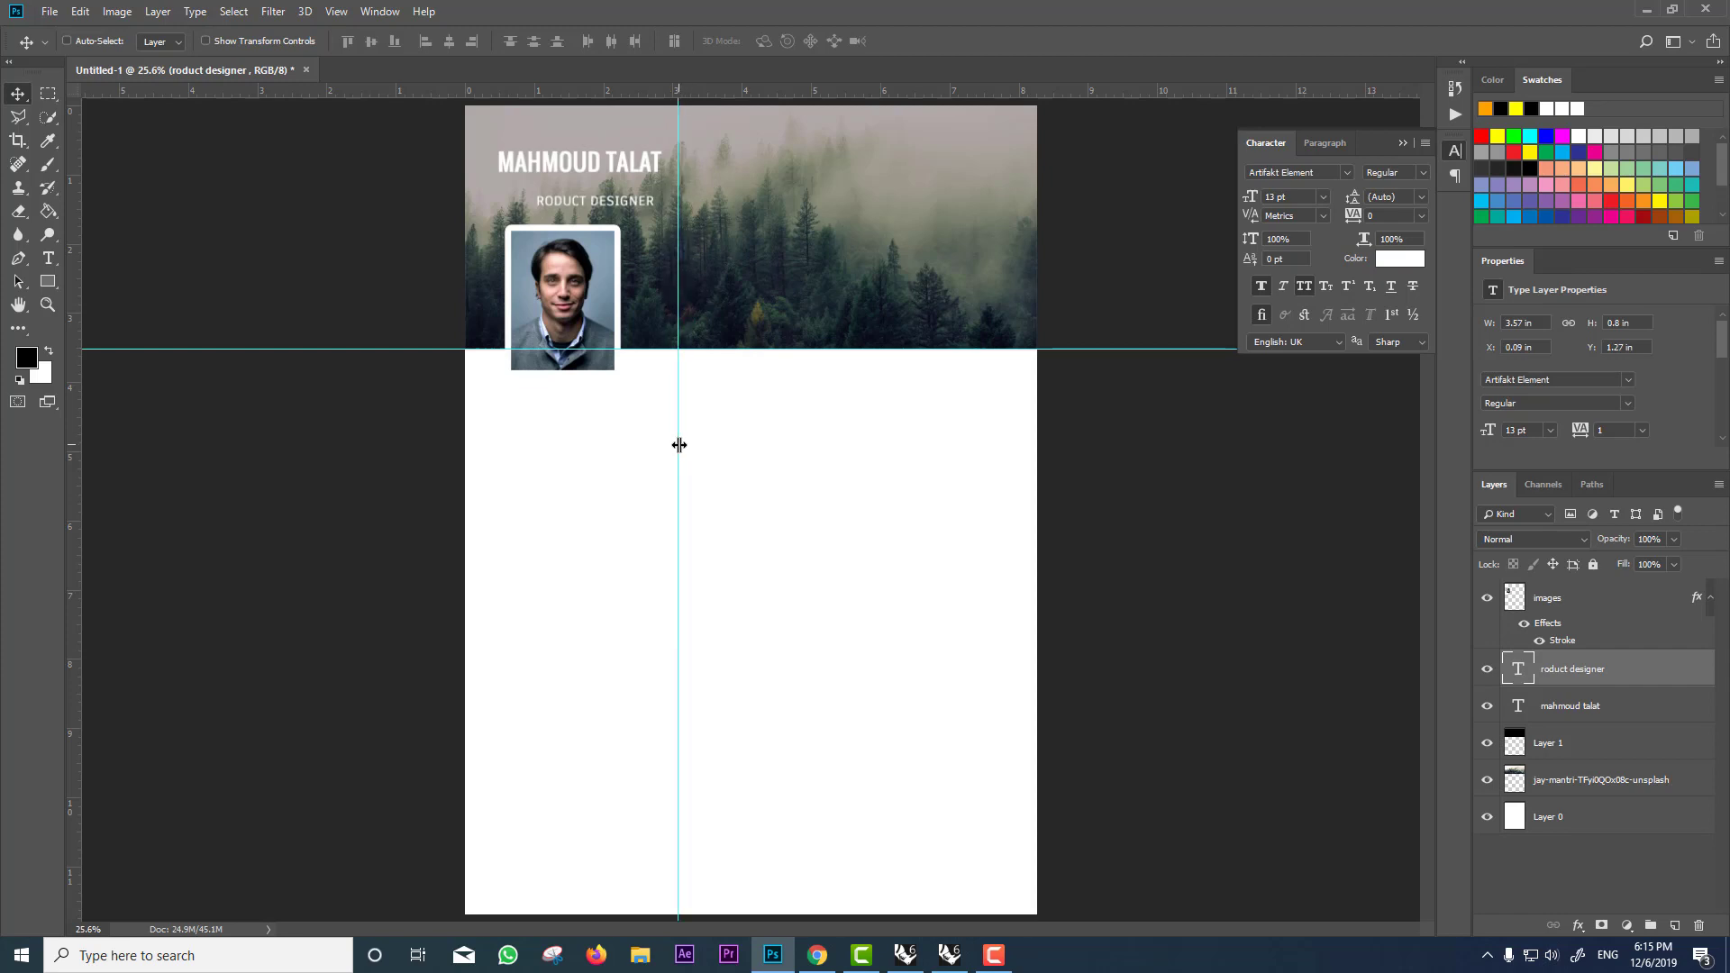
{"action": "mouse_move", "coordinate": [48, 283]}
{"action": "left_mouse_down"}
{"action": "mouse_move", "coordinate": [77, 305]}
{"action": "mouse_move", "coordinate": [53, 283]}
{"action": "left_mouse_up"}
{"action": "left_click", "coordinate": [118, 299]}
Step: Draw a tall rounded rectangle below the header with a 40 px corner radius
{"action": "left_click_drag", "start_coordinate": [665, 399], "coordinate": [487, 874]}
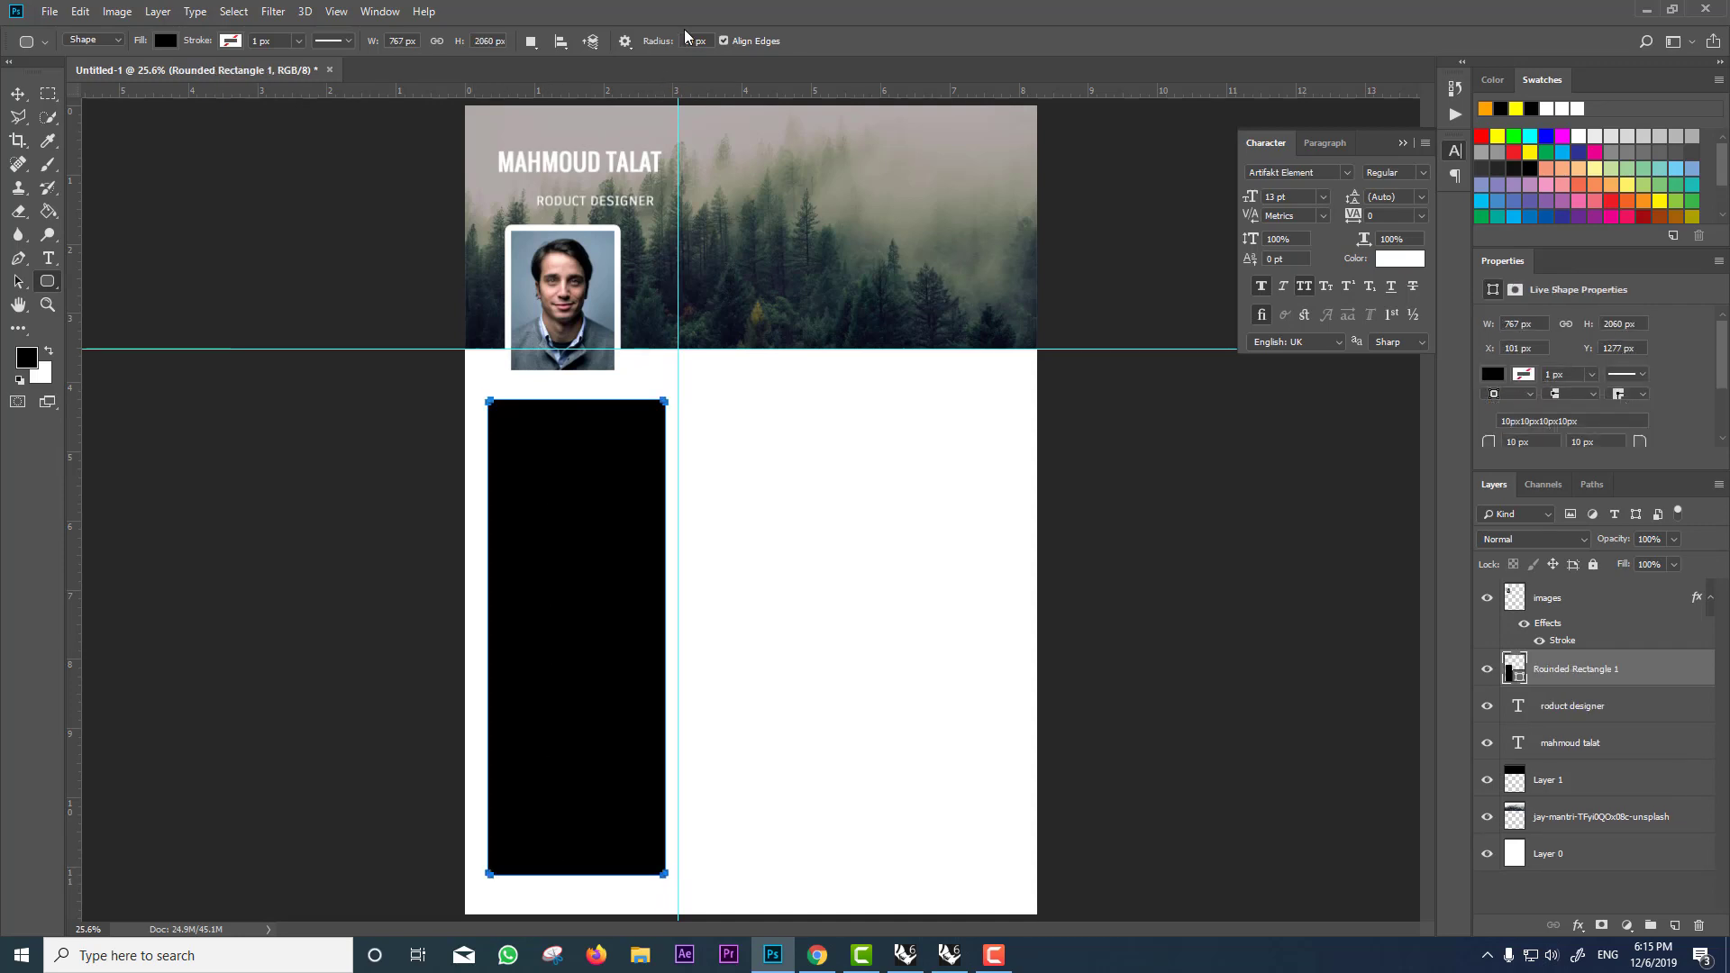
{"action": "type", "text": "20"}
{"action": "key", "text": "Delete"}
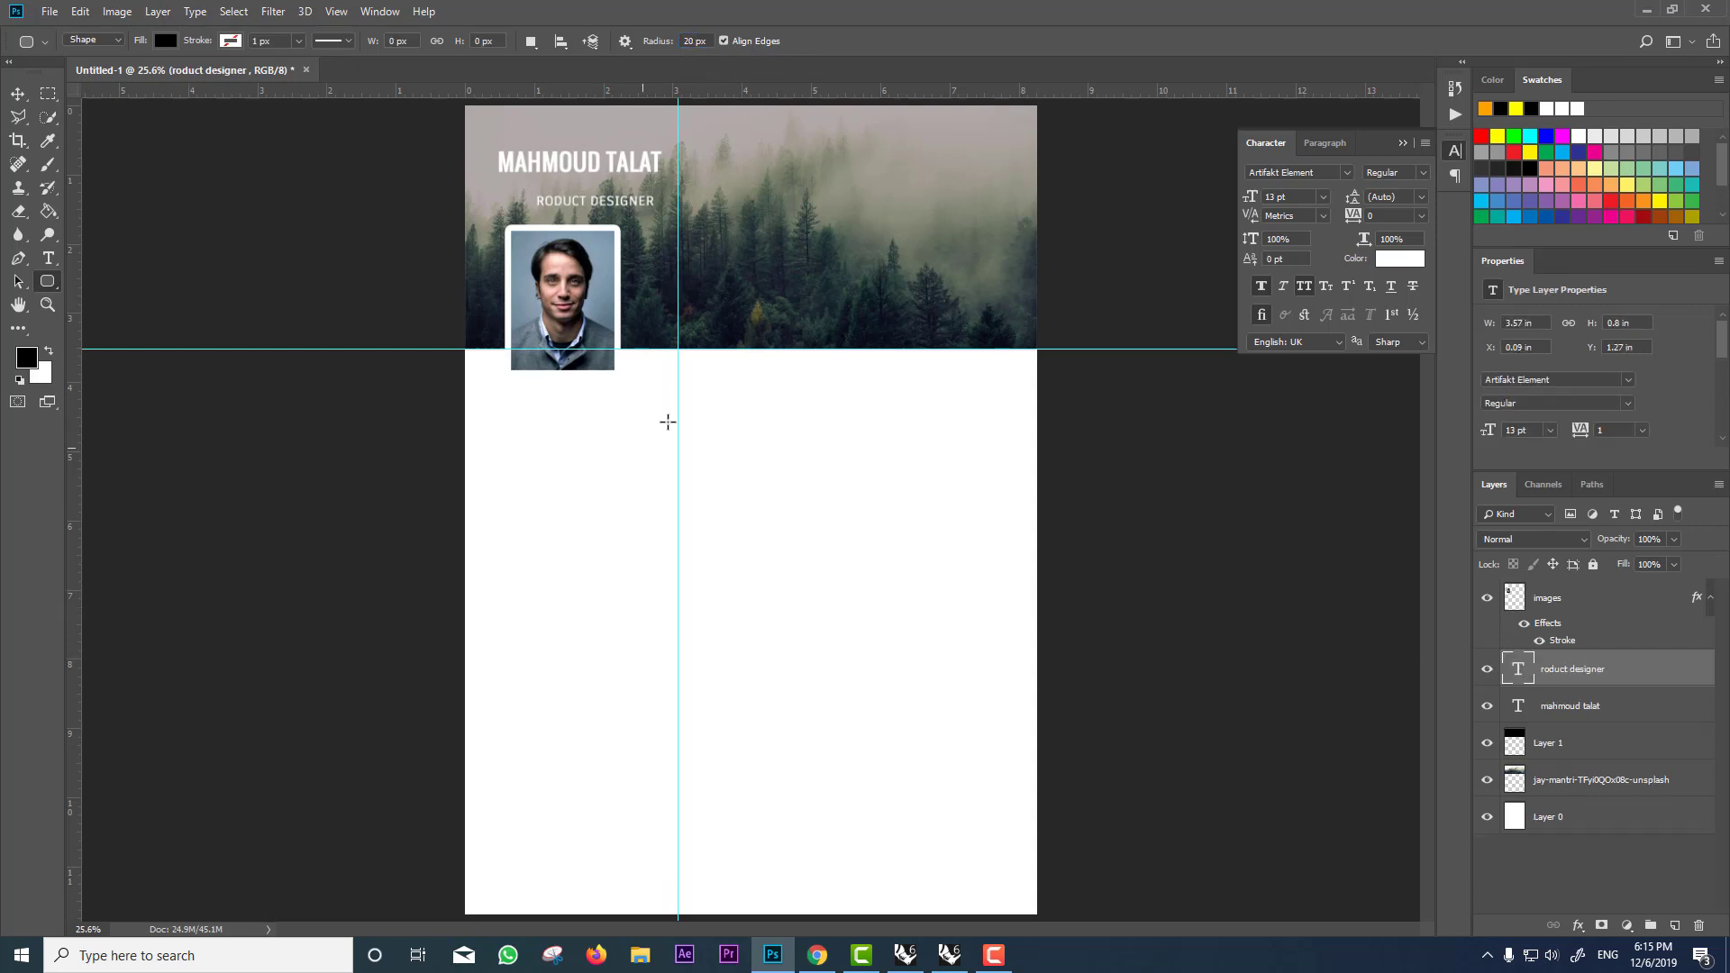
{"action": "left_click_drag", "start_coordinate": [670, 408], "coordinate": [497, 872]}
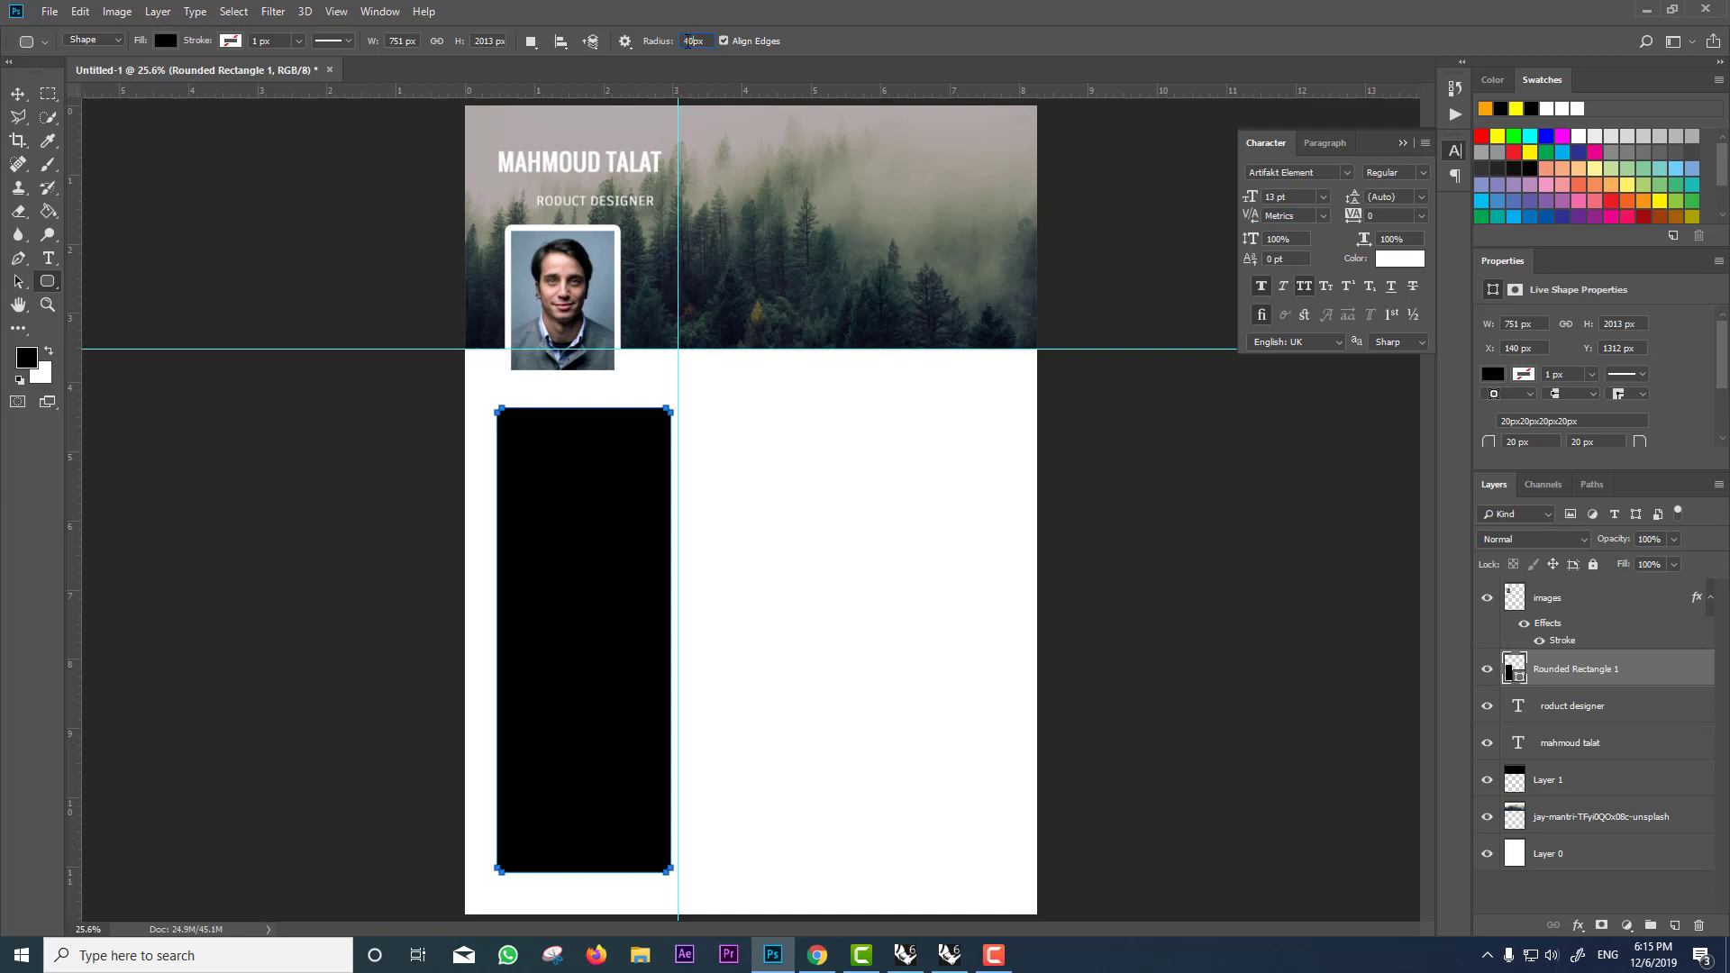
{"action": "key", "text": "ctrl+z"}
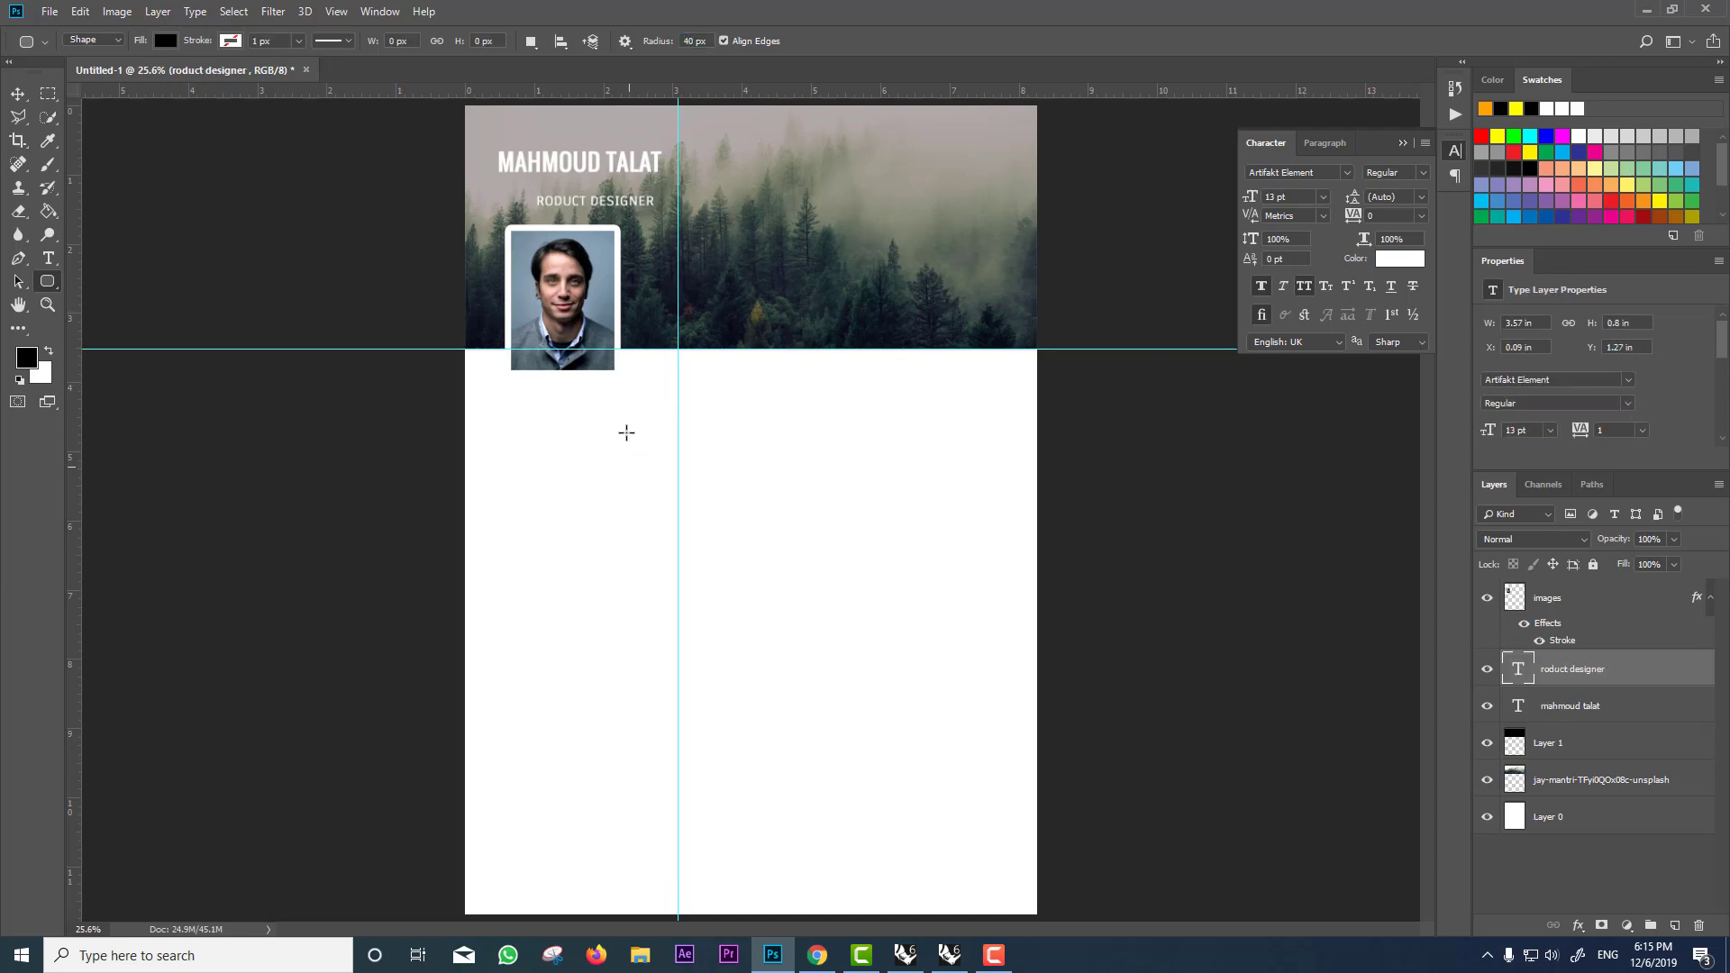
{"action": "left_click_drag", "start_coordinate": [666, 411], "coordinate": [500, 872]}
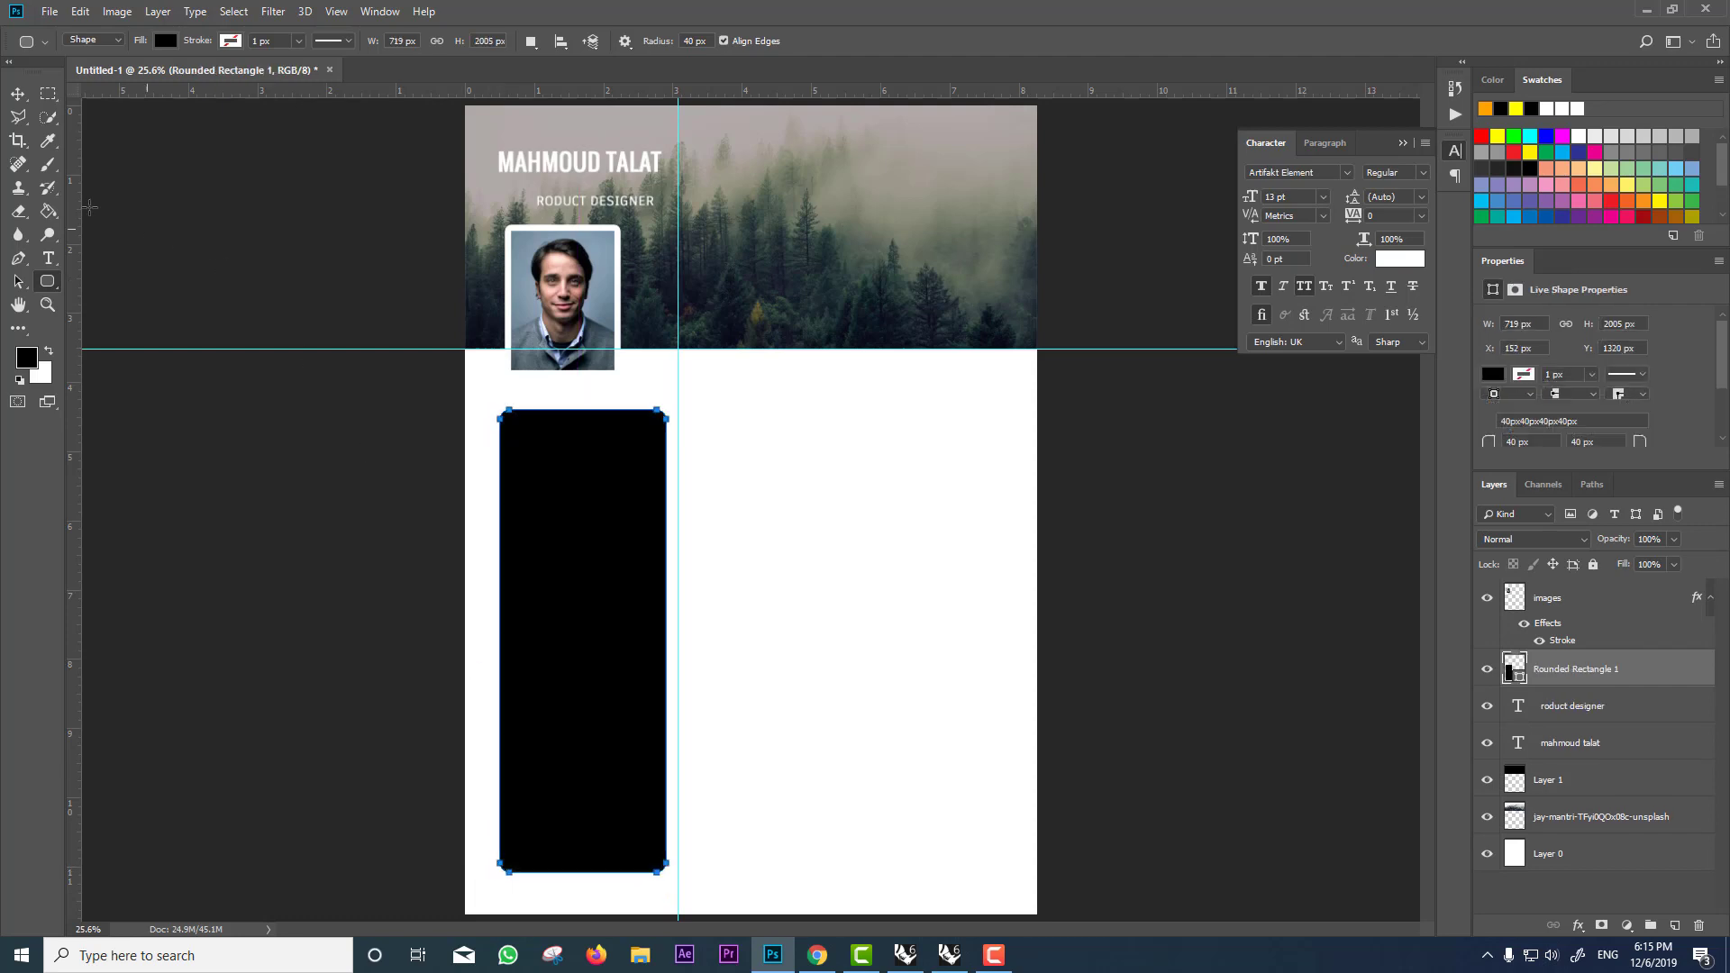
Step: Fill the rectangle light grey from swatches, nudge it slightly left and stretch it taller
{"action": "left_click", "coordinate": [166, 40]}
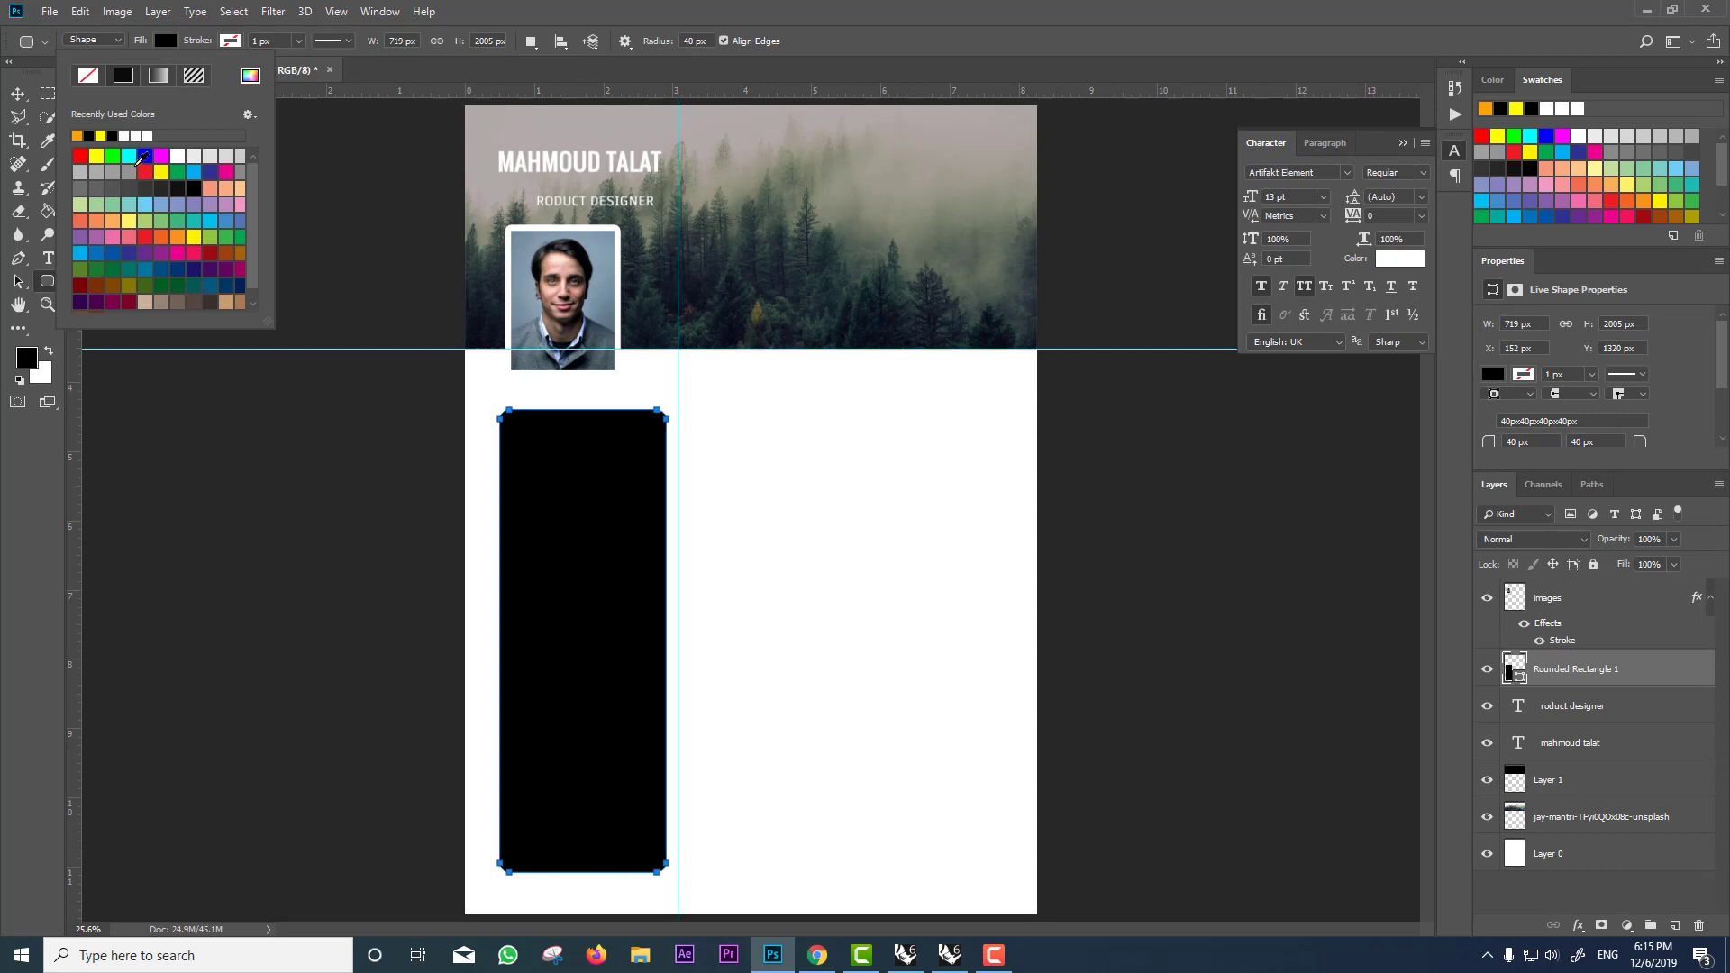
{"action": "left_click", "coordinate": [89, 169]}
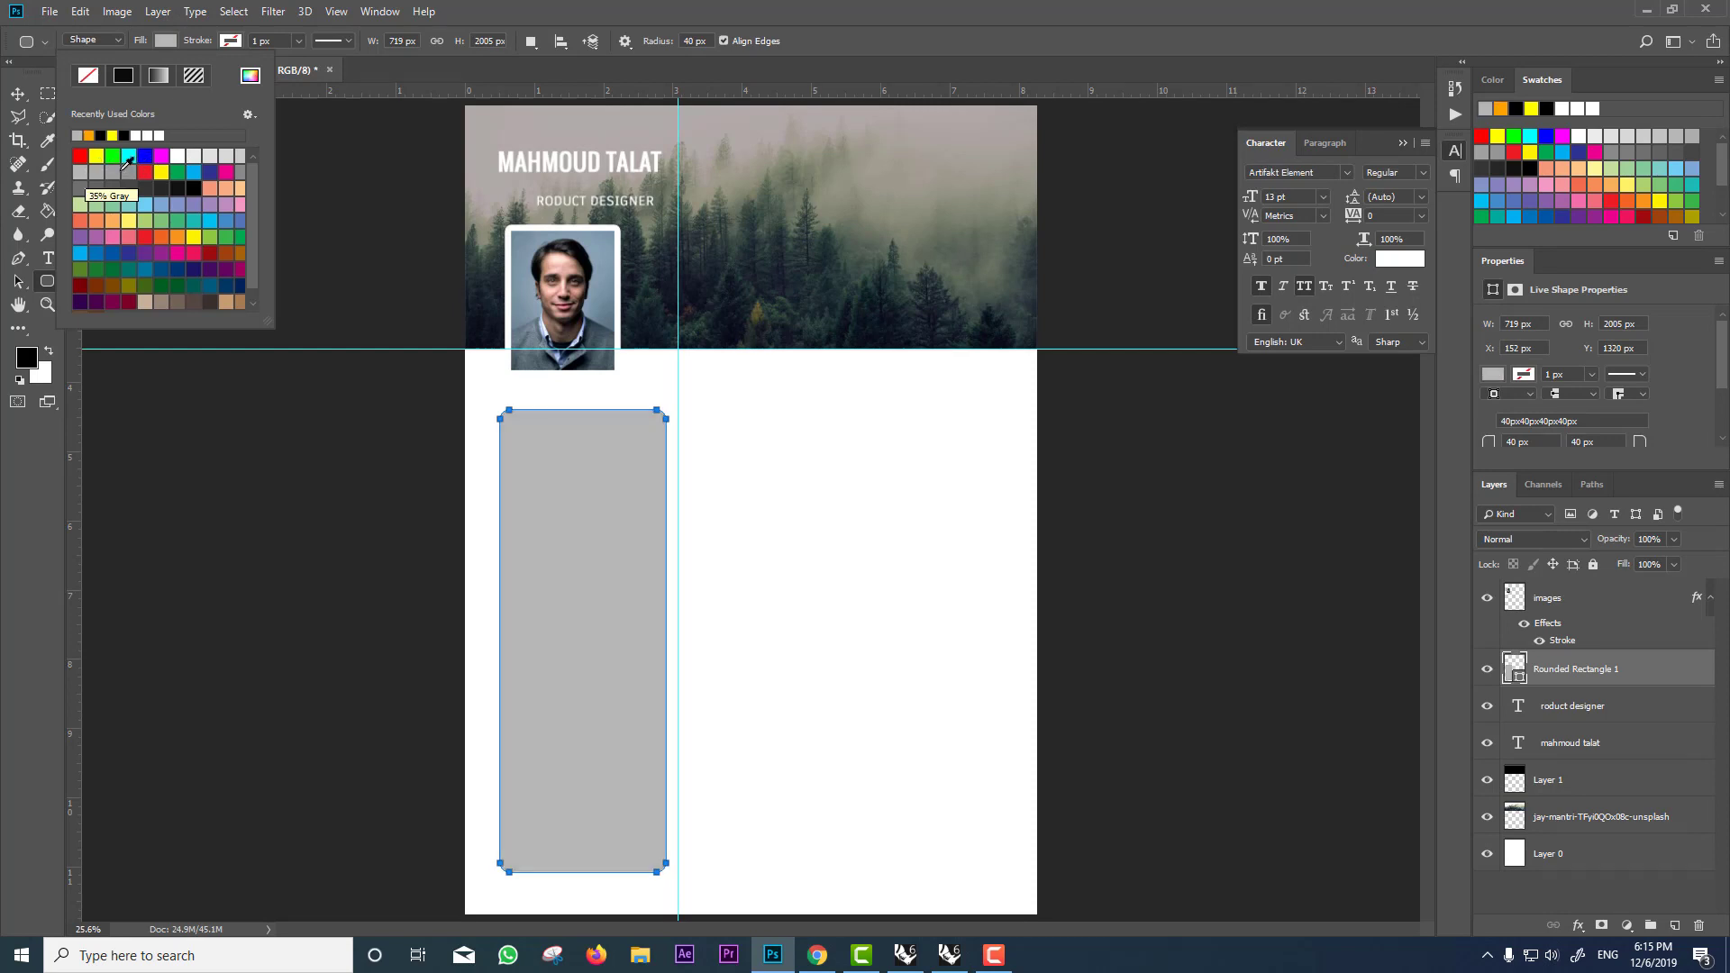
{"action": "left_click", "coordinate": [239, 156]}
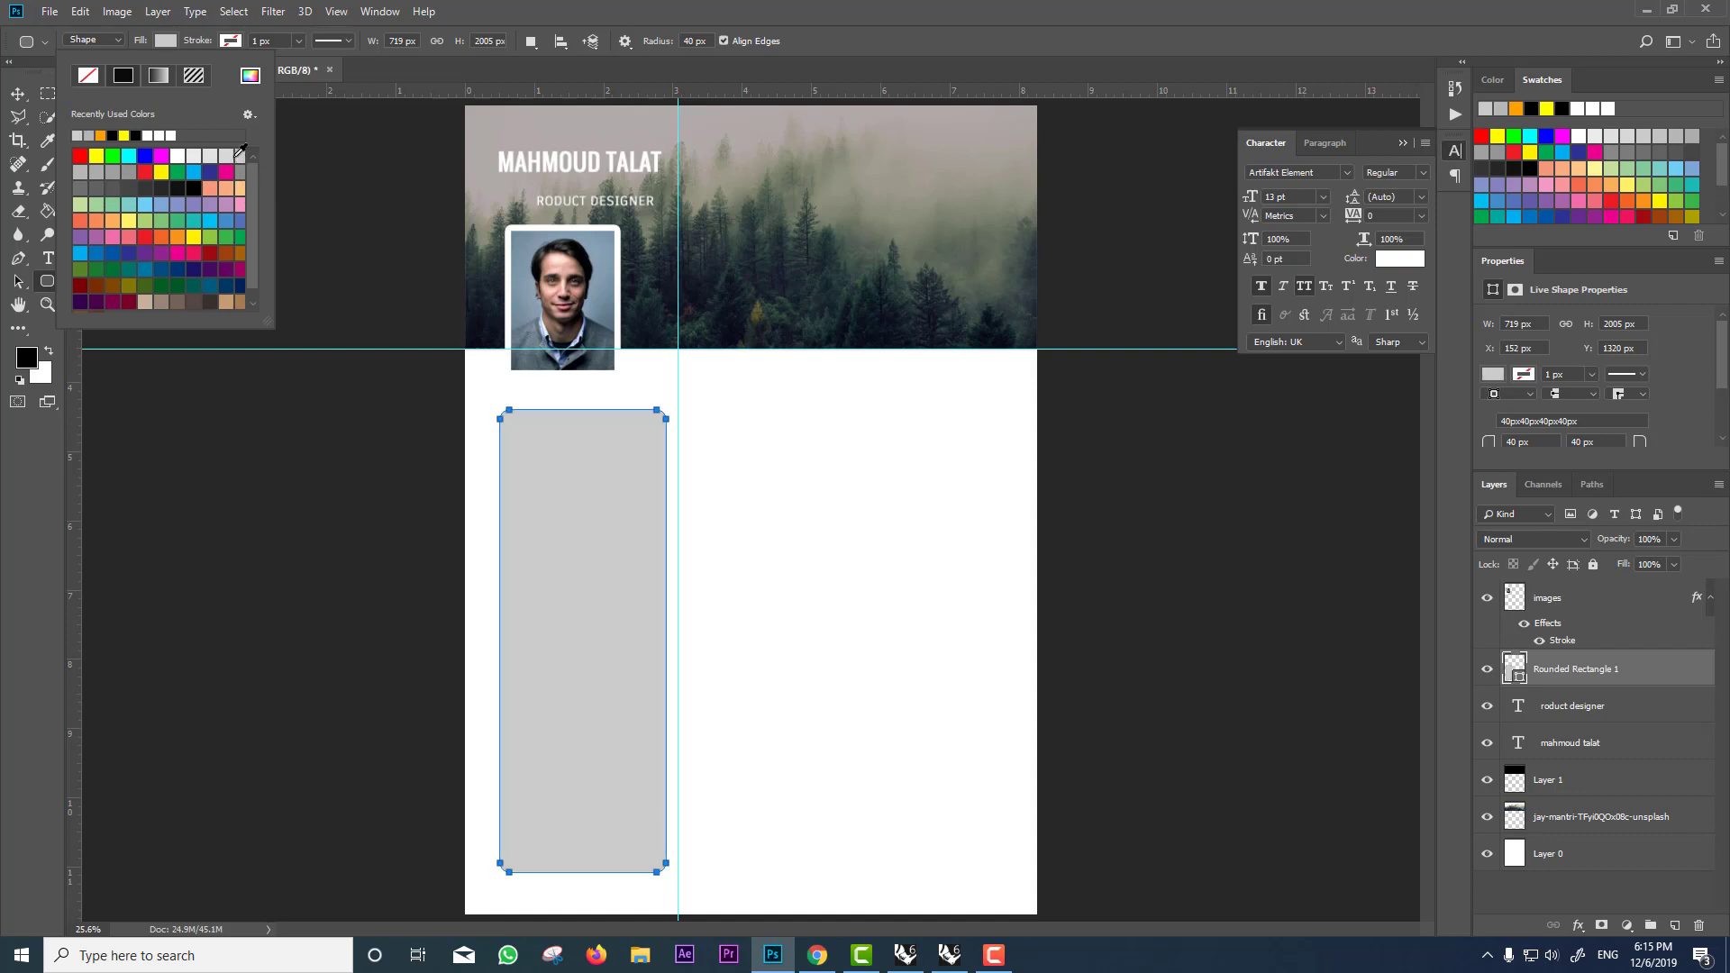
{"action": "key", "text": "v"}
{"action": "key", "text": "shift+Left"}
{"action": "key", "text": "shift+Left"}
{"action": "key", "text": "shift+Left"}
{"action": "key", "text": "shift+Left"}
{"action": "key", "text": "shift+Left"}
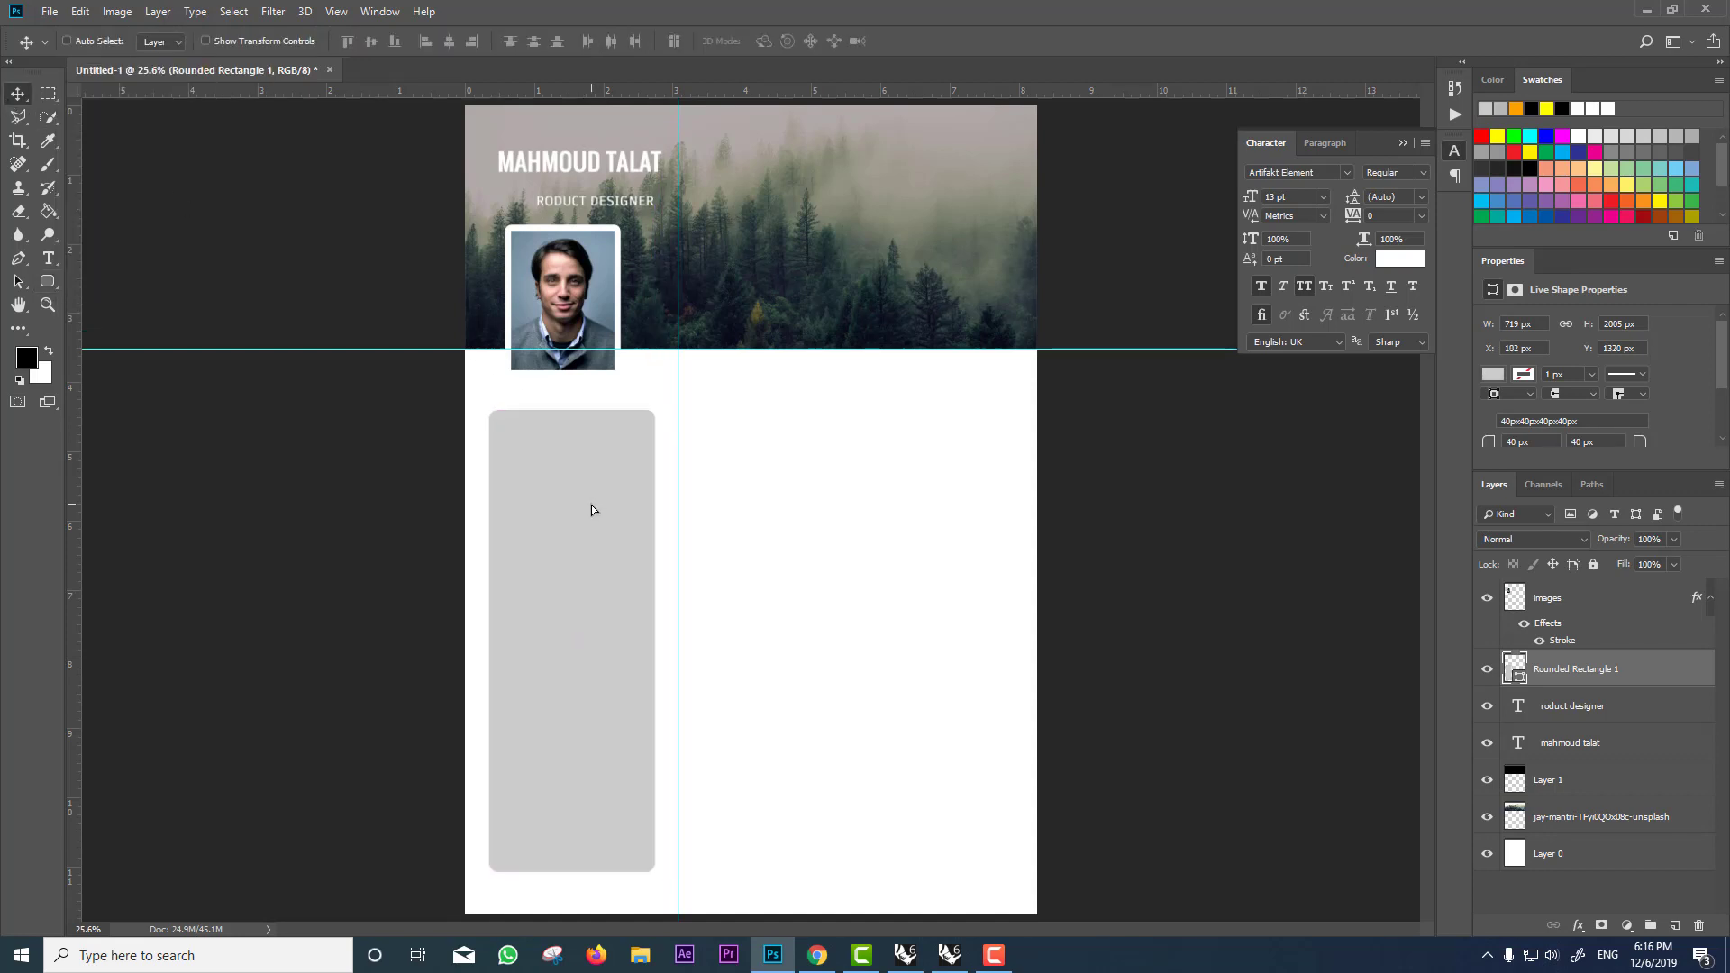
{"action": "key", "text": "ctrl+t"}
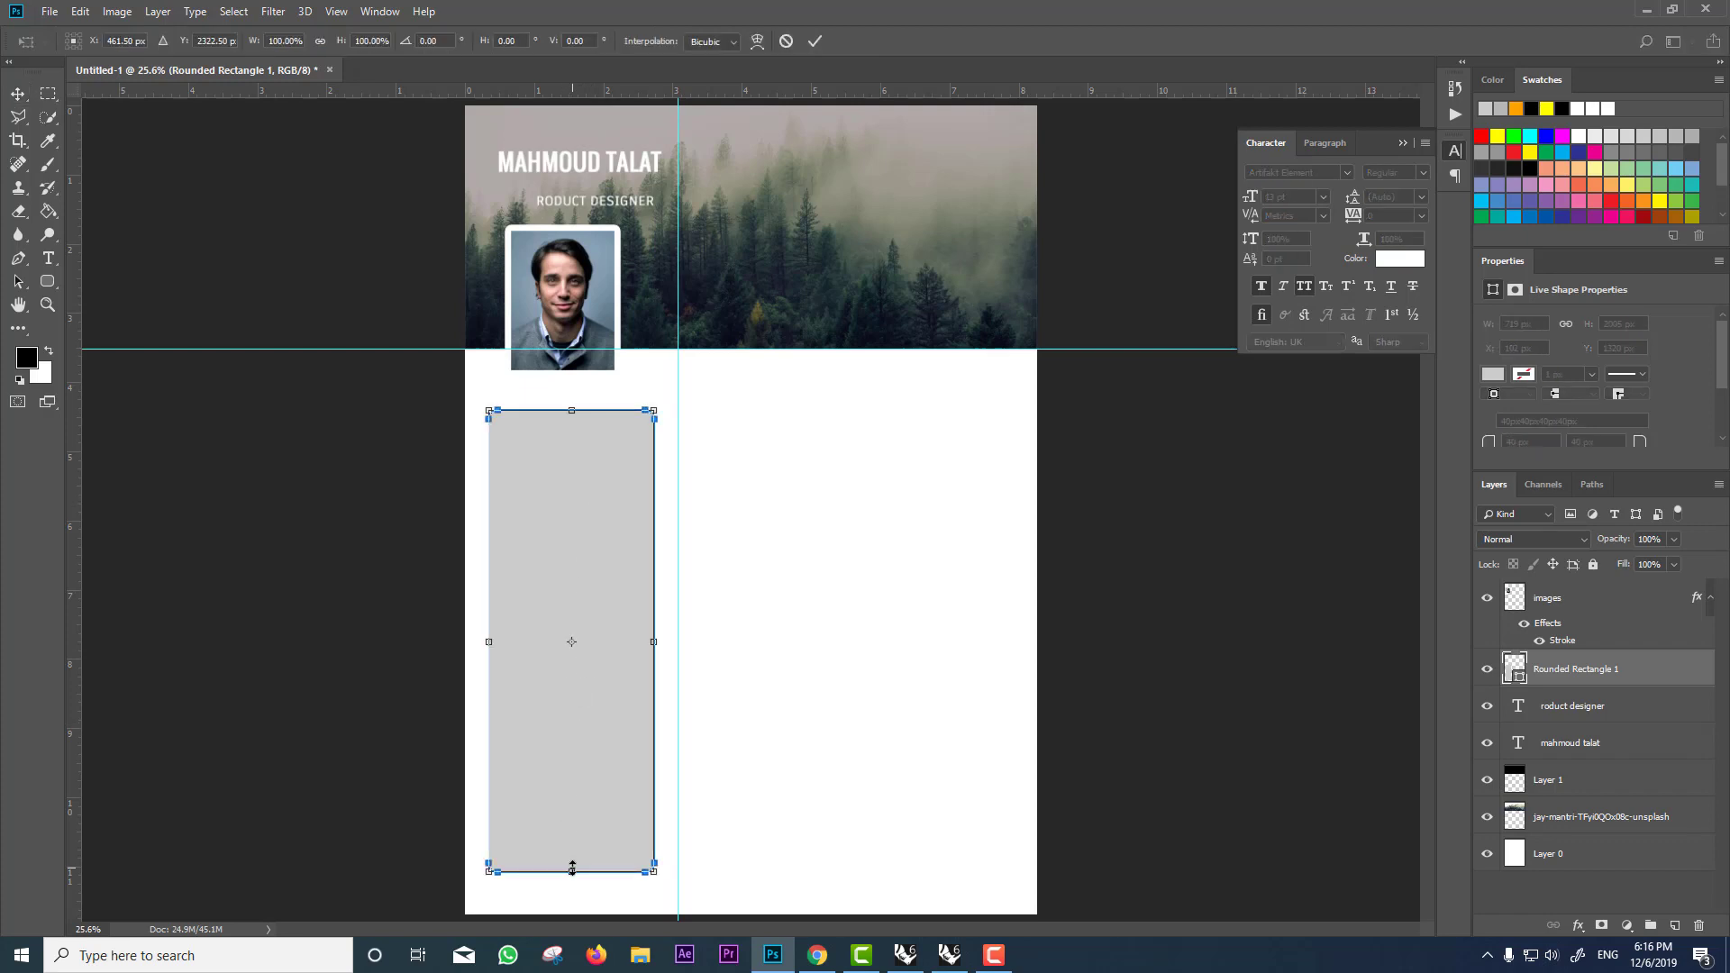
{"action": "left_click_drag", "start_coordinate": [572, 872], "coordinate": [575, 886]}
{"action": "key", "text": "Return"}
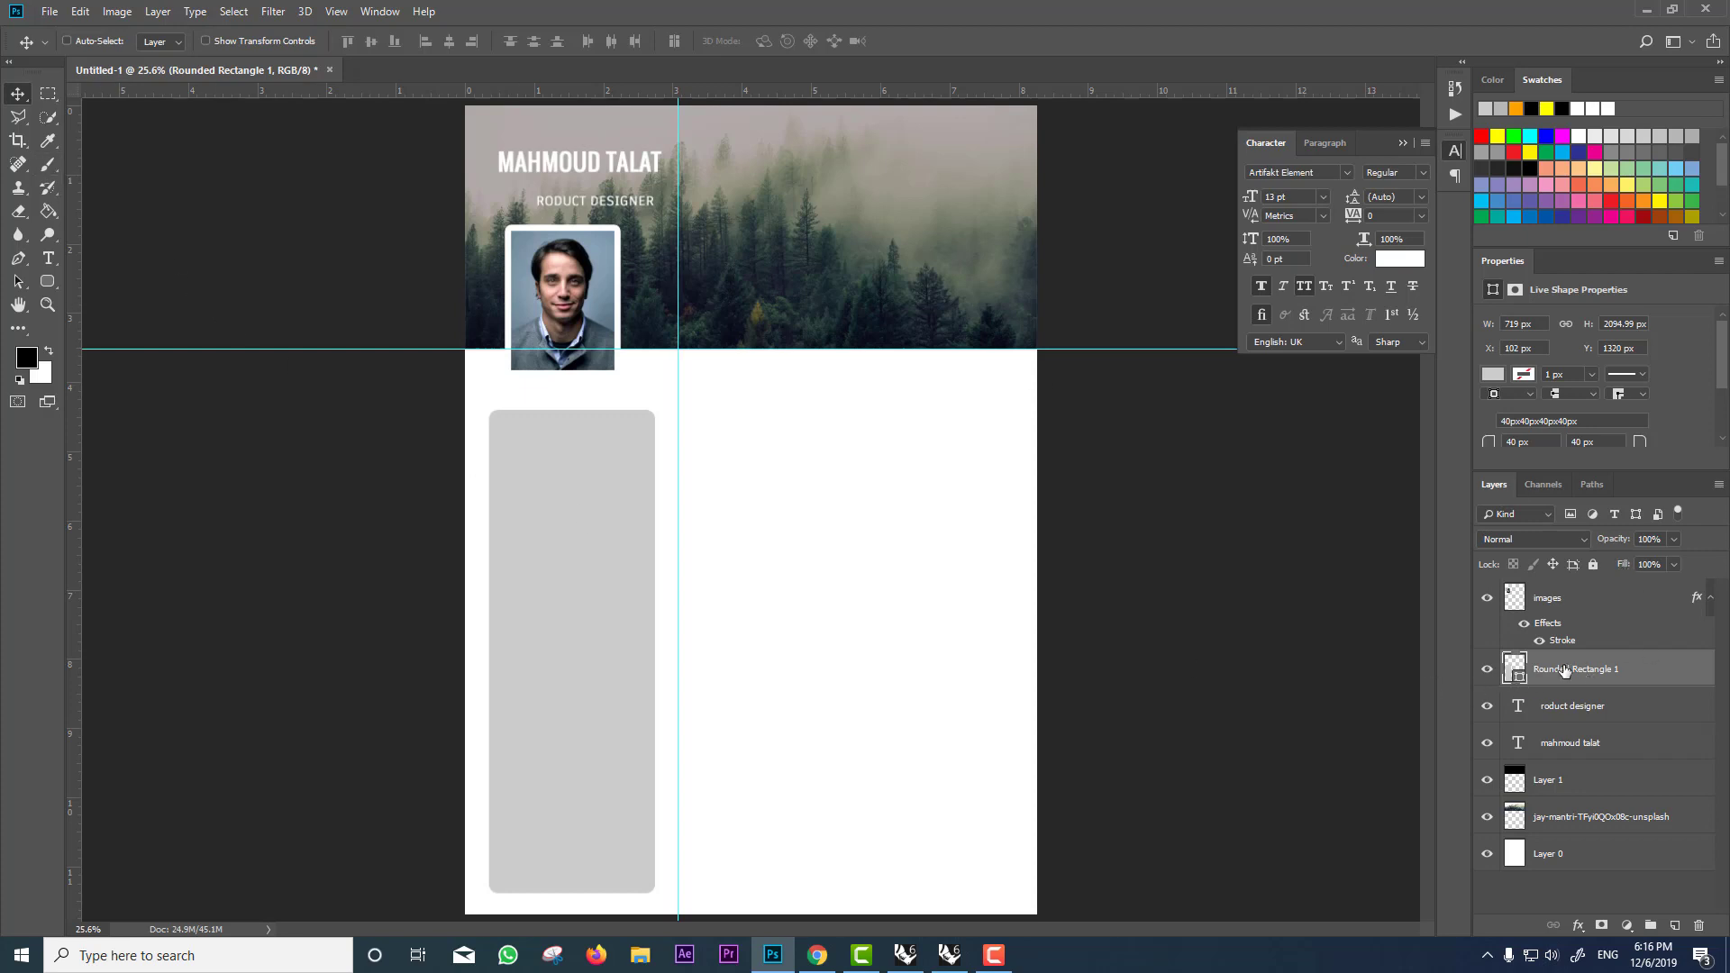
Step: Convert the rounded rectangle to a smart object and rasterize it into a pixel layer
{"action": "right_click", "coordinate": [1565, 671]}
{"action": "left_click", "coordinate": [1419, 427]}
{"action": "key", "text": "b"}
{"action": "left_click", "coordinate": [745, 595]}
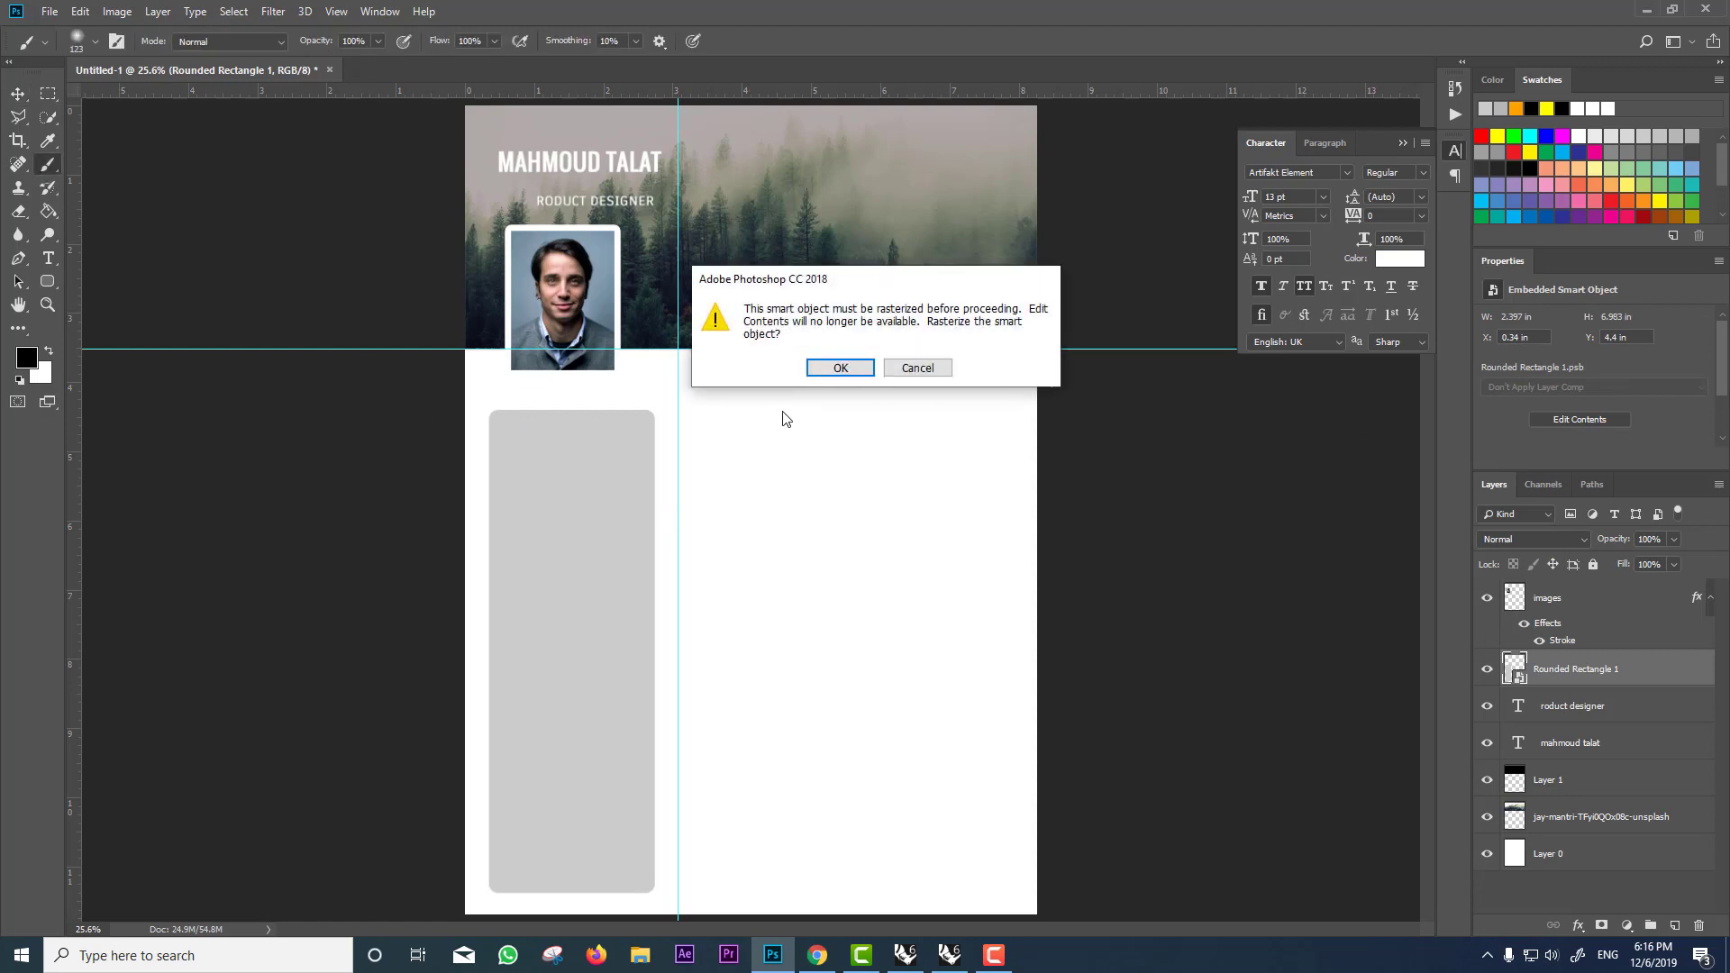
{"action": "left_click", "coordinate": [841, 368]}
Step: Select the lower part of the grey sidebar with the Polygonal Lasso
{"action": "key", "text": "m"}
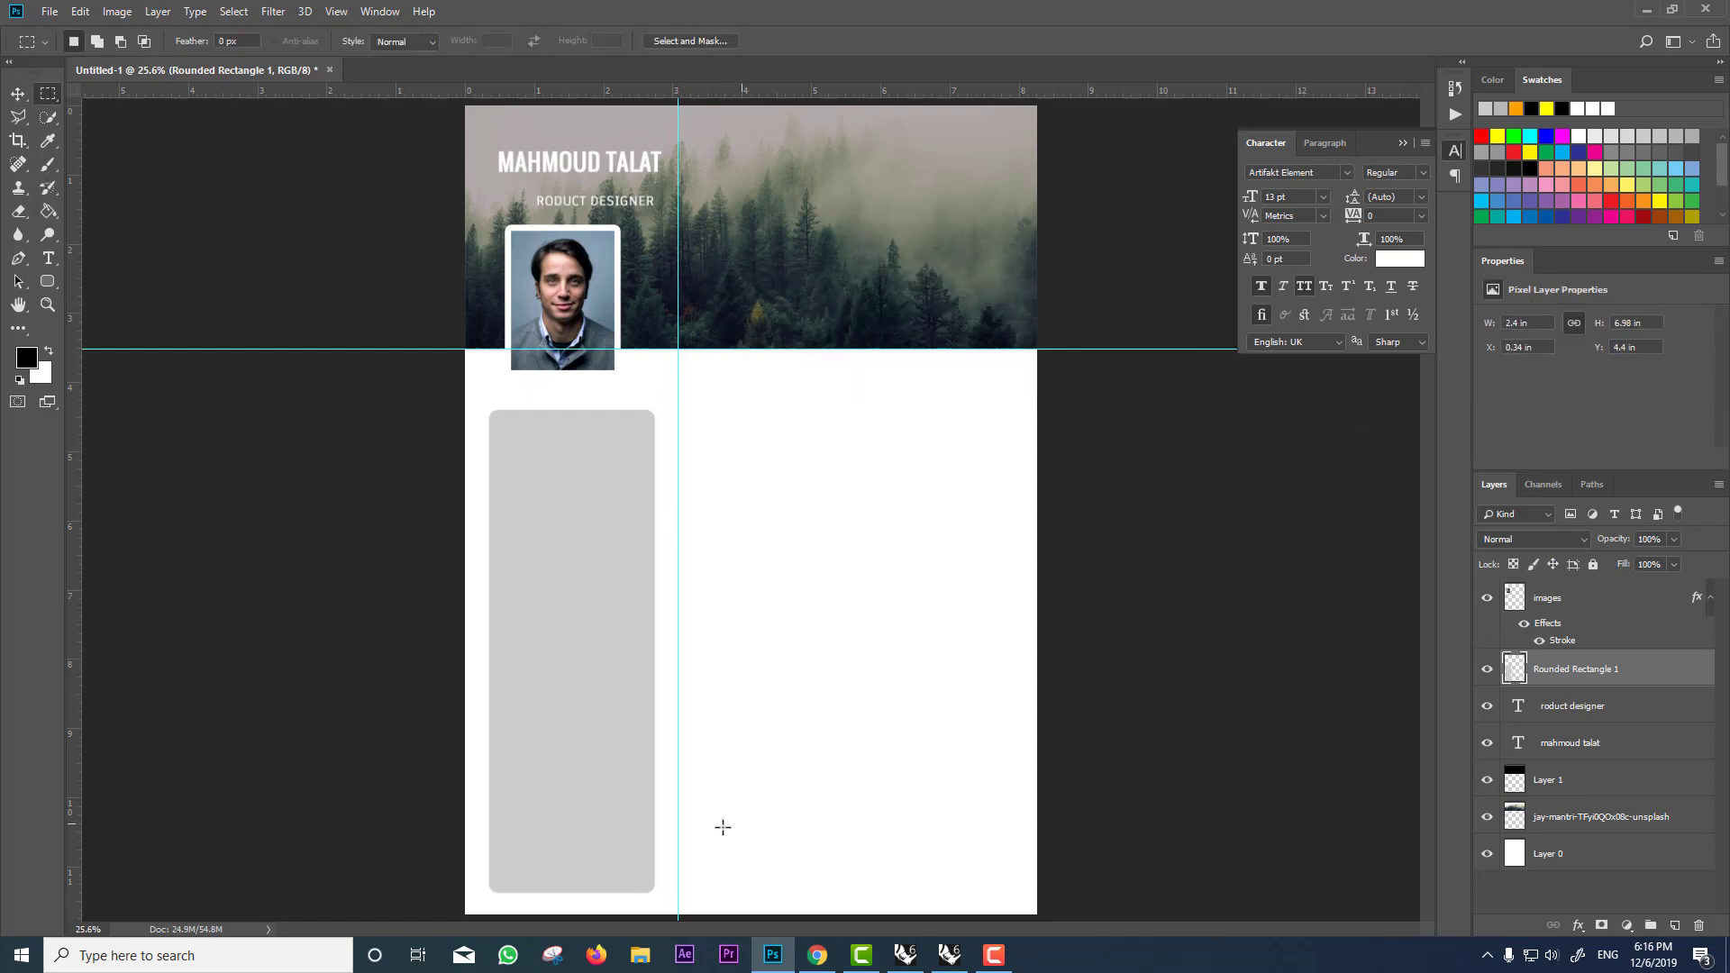
{"action": "left_click", "coordinate": [14, 121]}
{"action": "scroll", "coordinate": [637, 726], "scroll_direction": "up", "scroll_amount": 5}
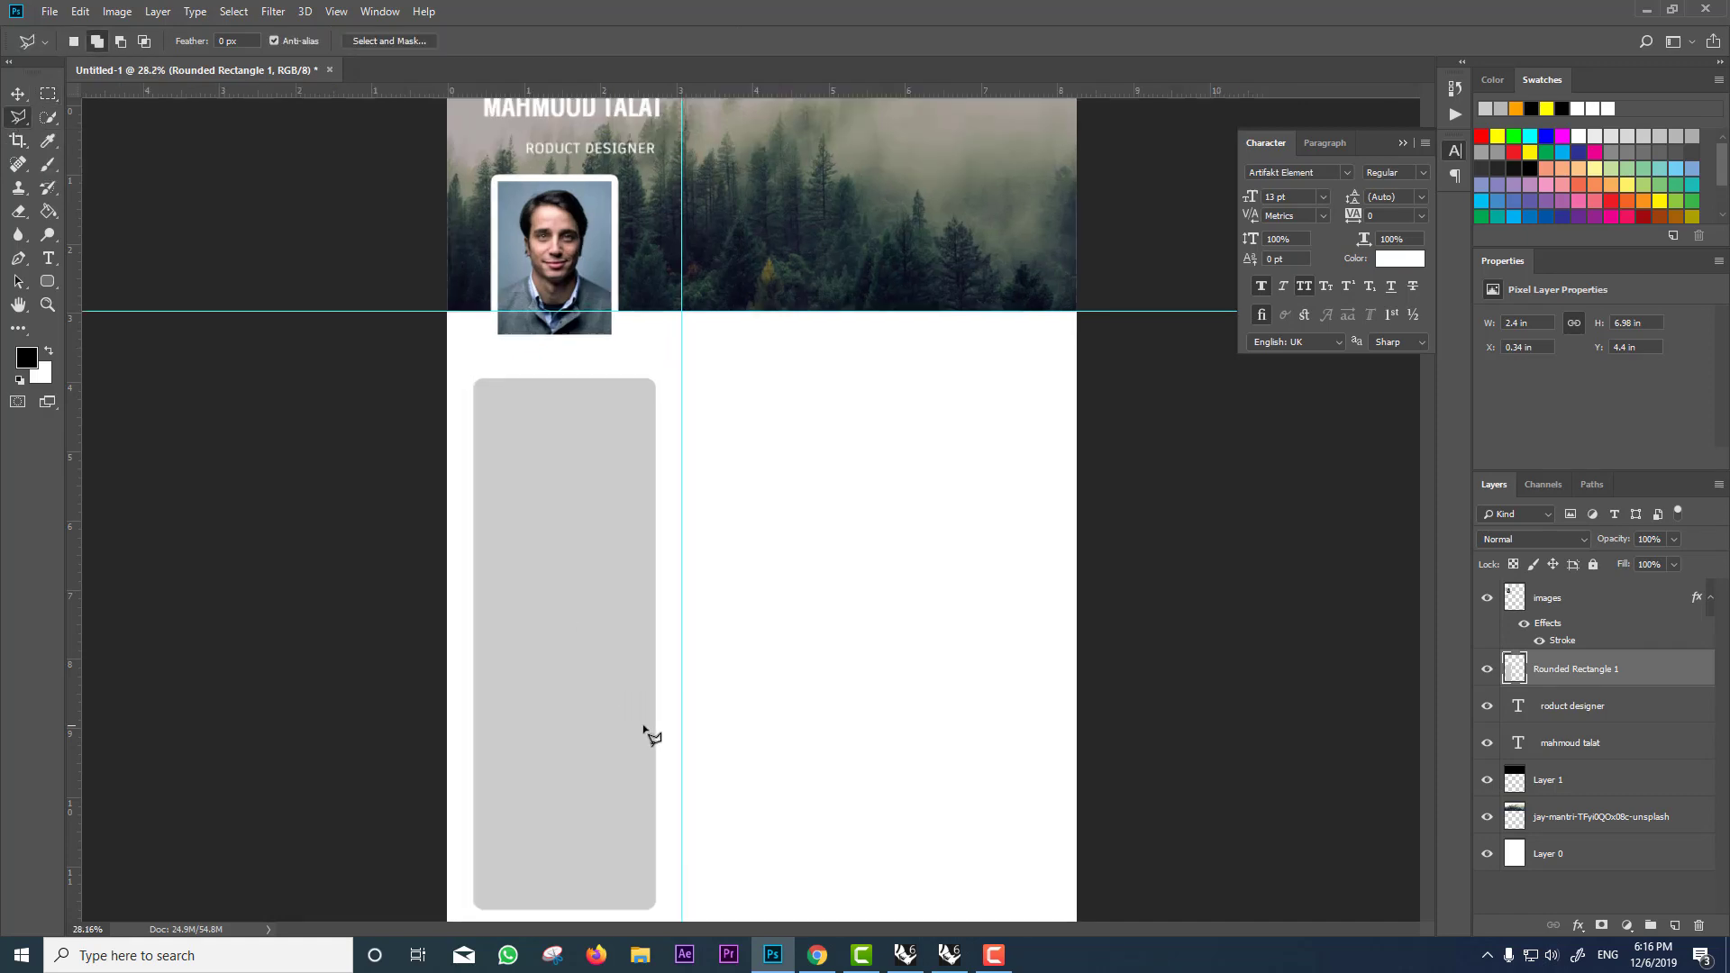
{"action": "left_click", "coordinate": [677, 717]}
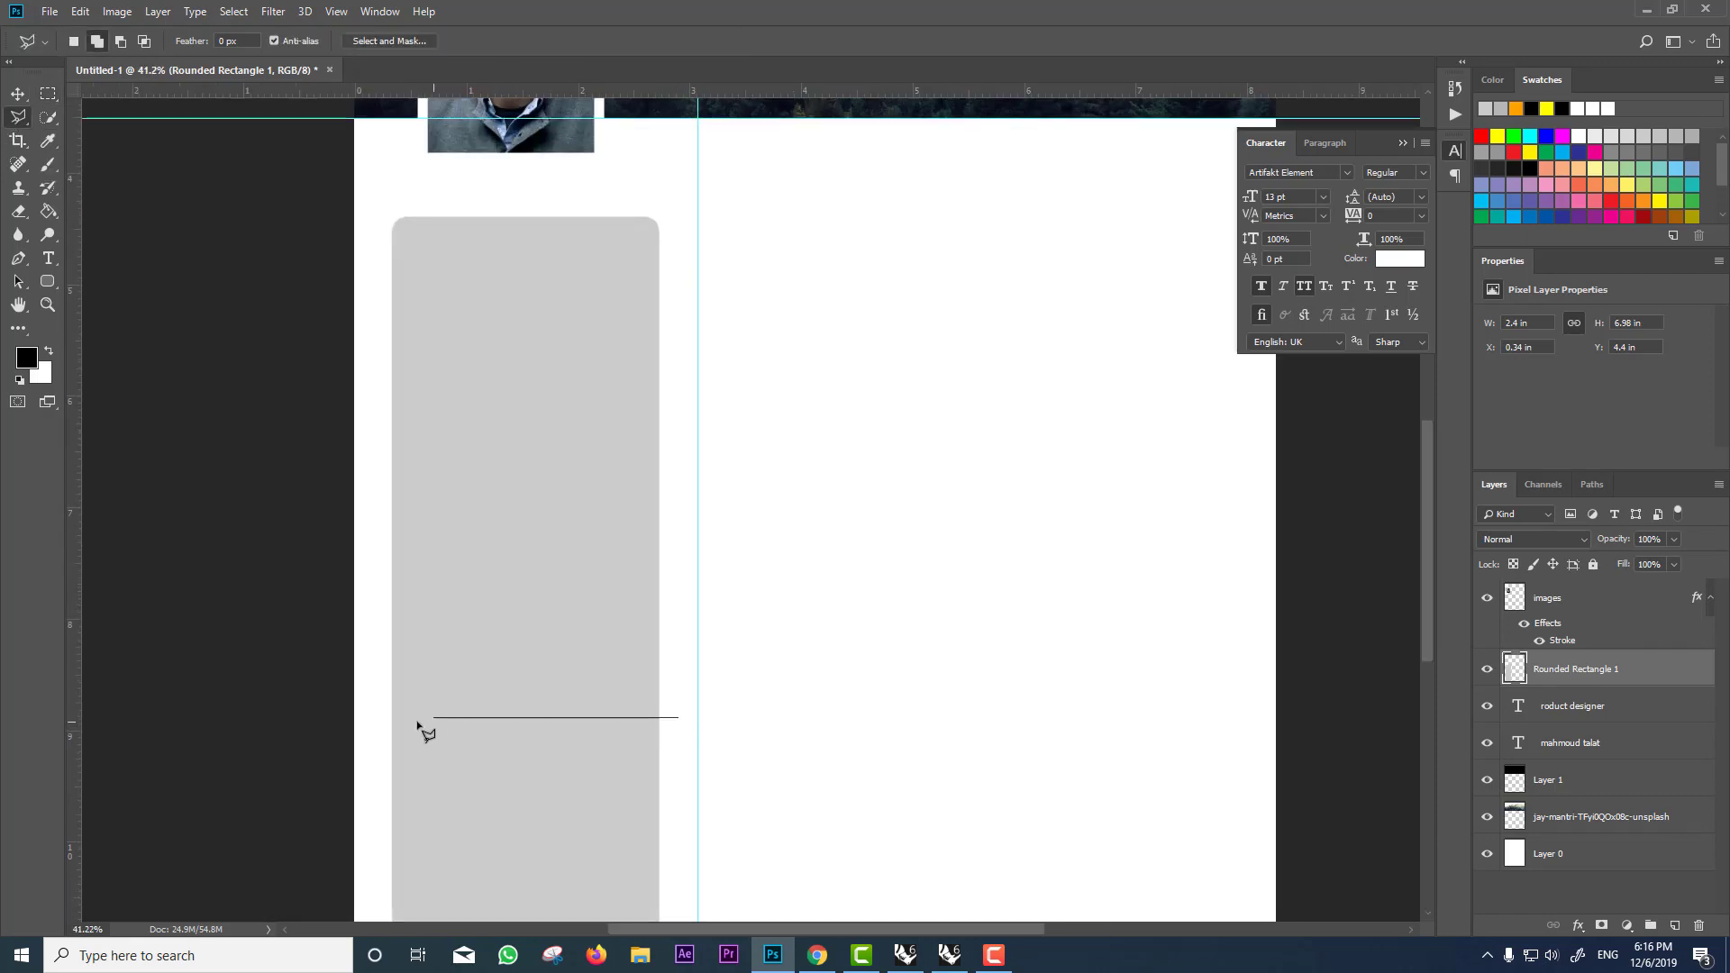
{"action": "left_click", "coordinate": [368, 719]}
{"action": "left_click", "coordinate": [369, 742]}
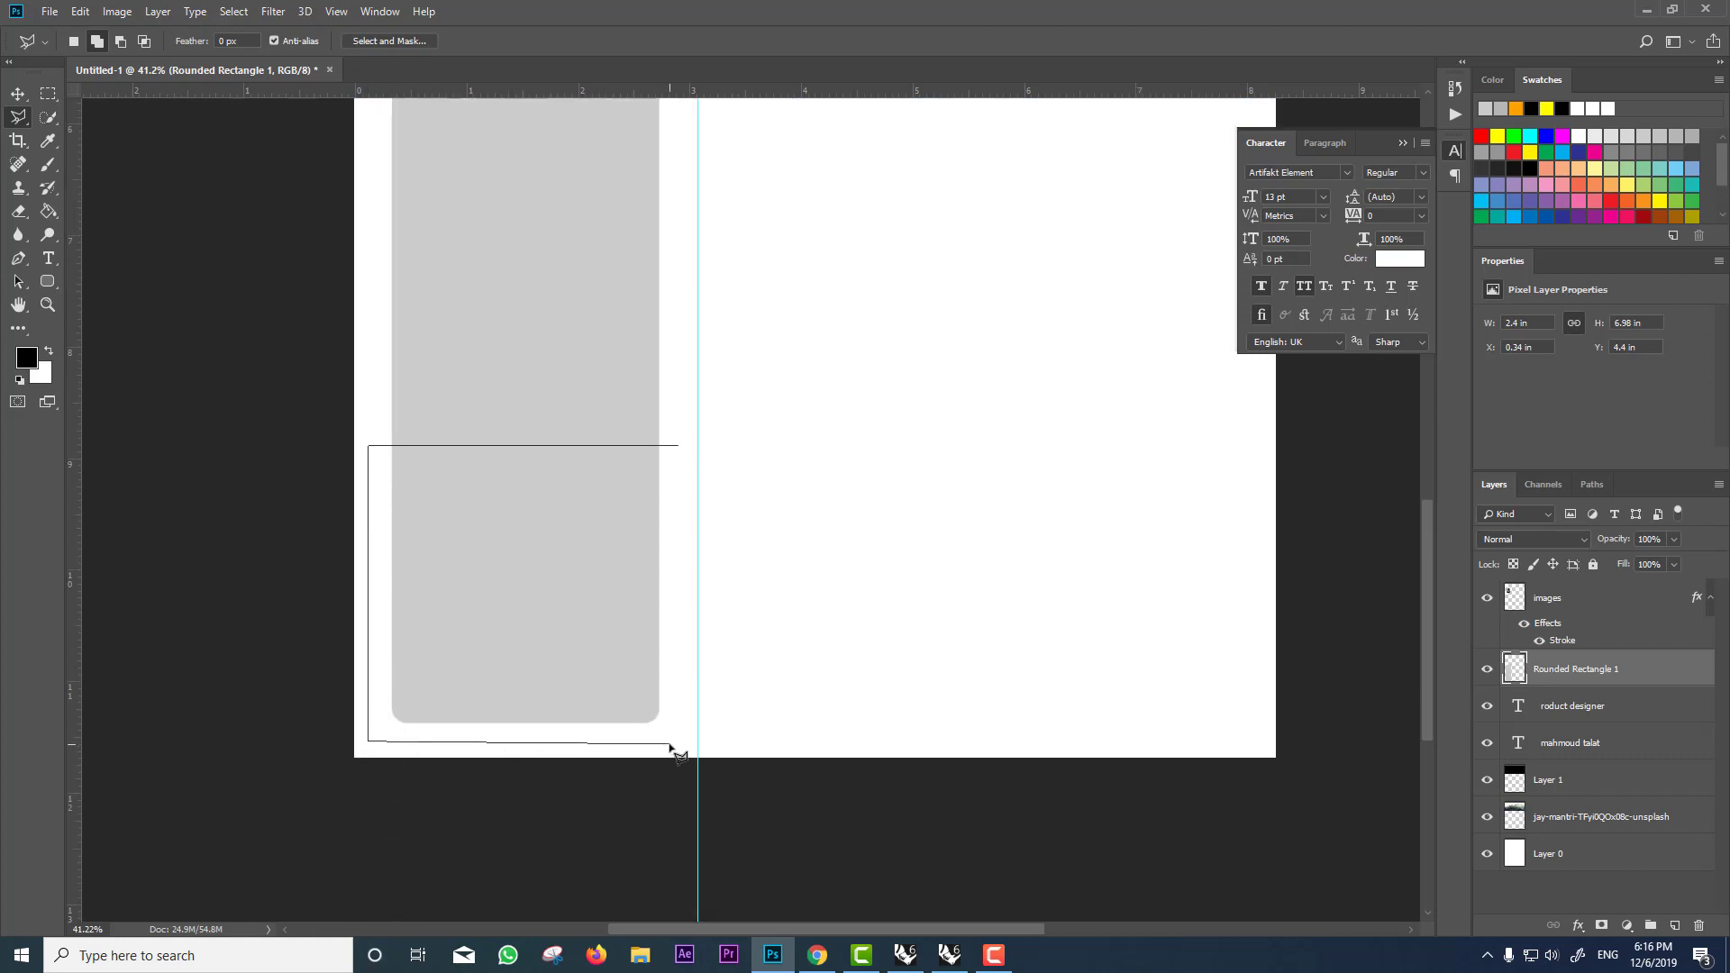
{"action": "left_click", "coordinate": [669, 744]}
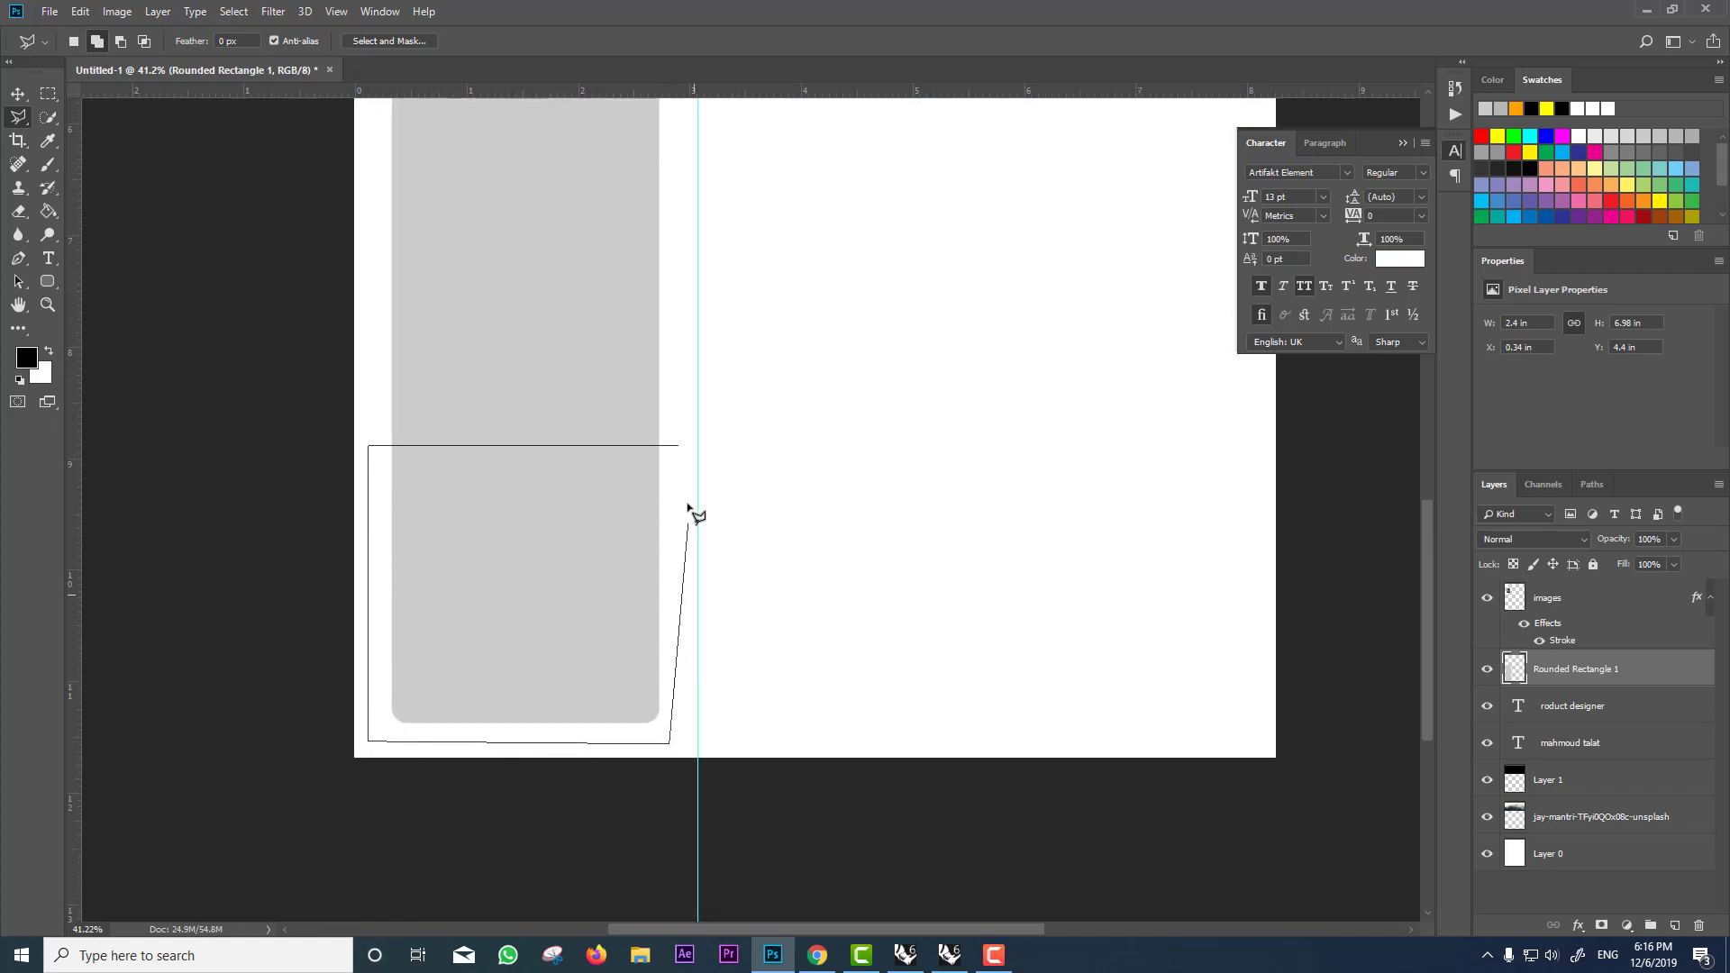
{"action": "left_click", "coordinate": [683, 449]}
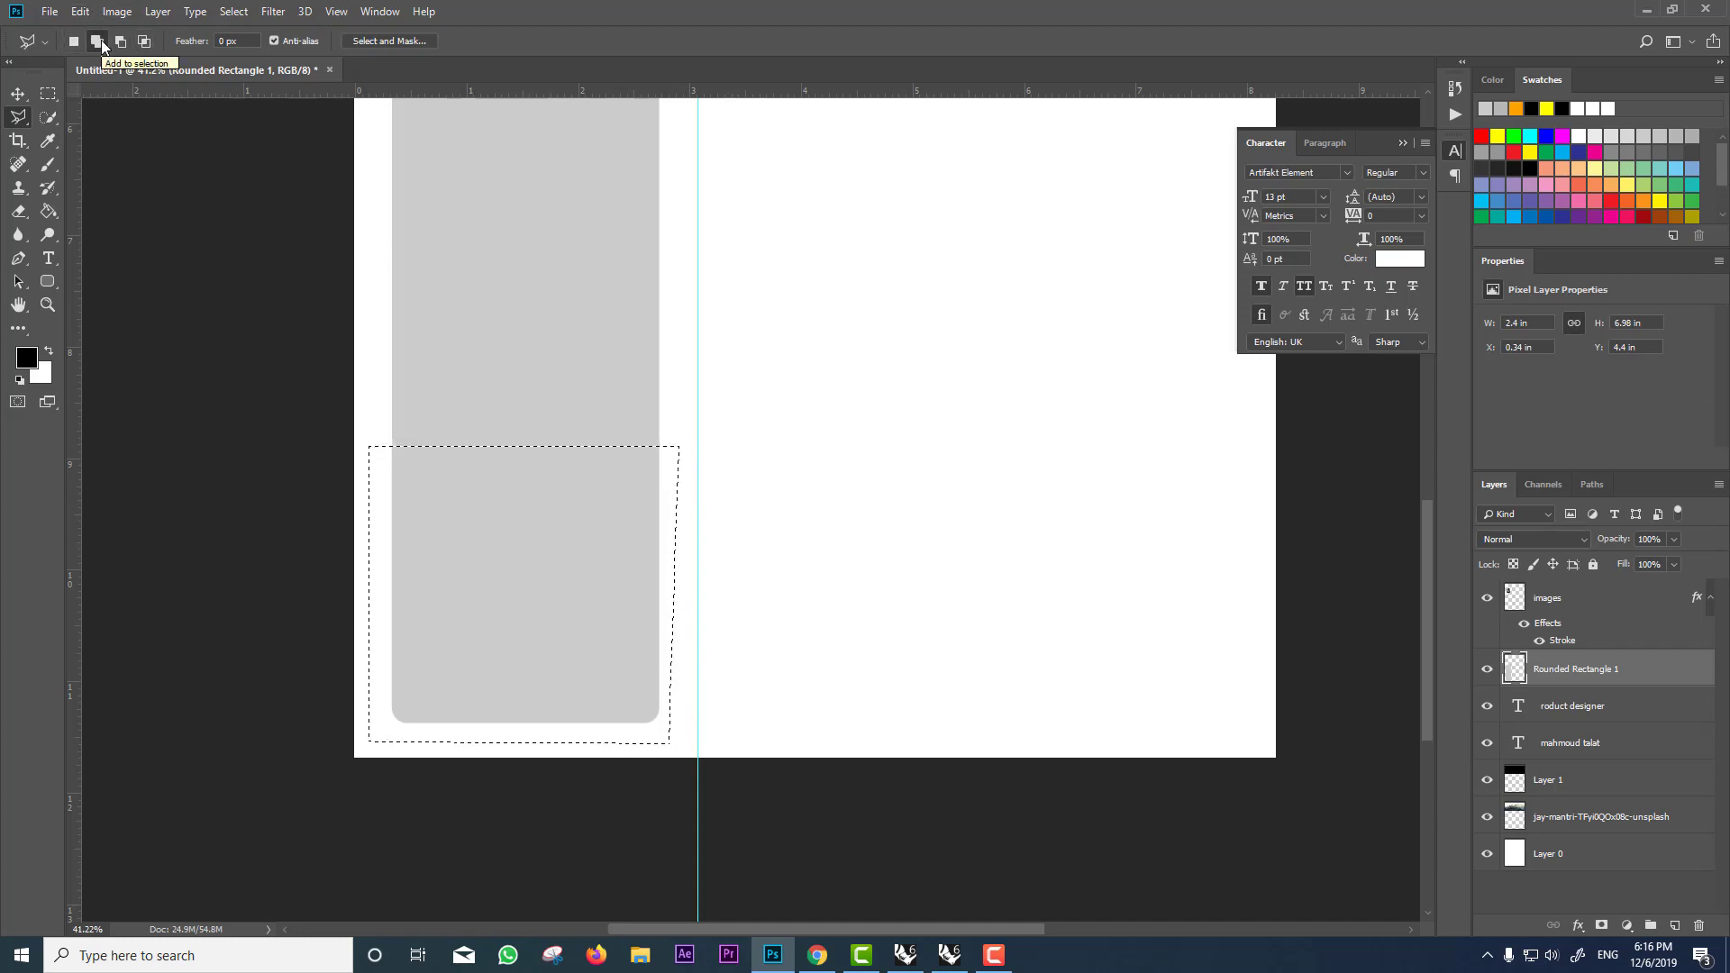
Step: Subtract a V-shaped triangular notch from the selection's top edge
{"action": "key", "text": "alt"}
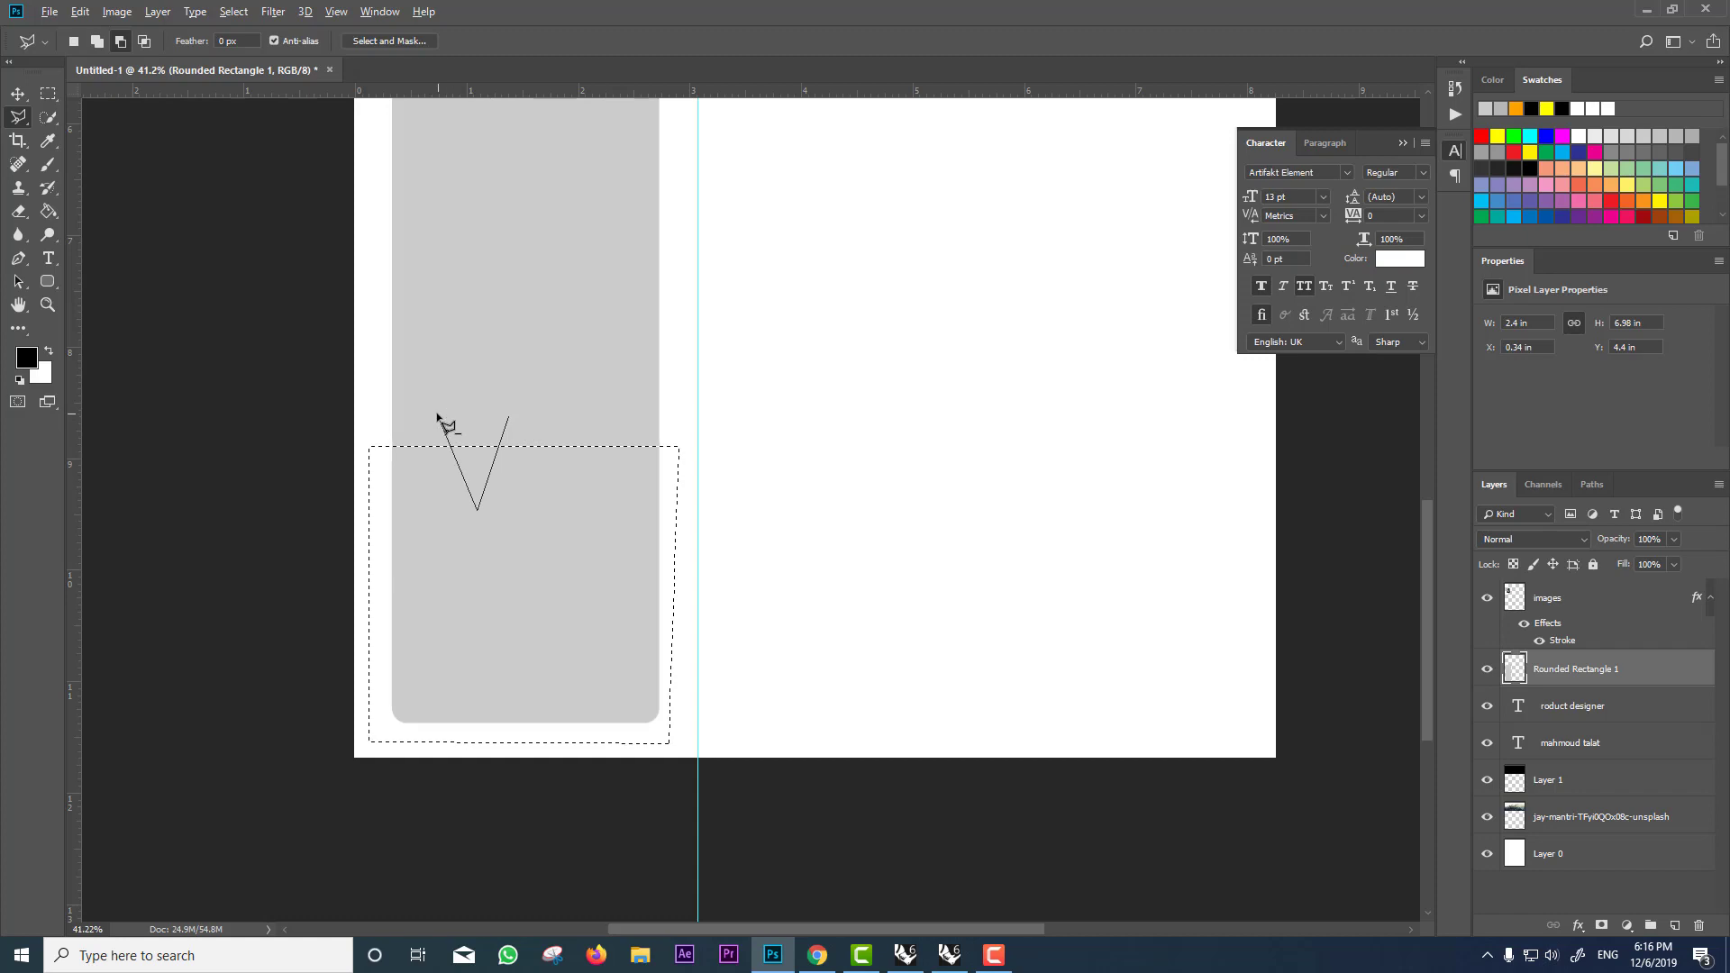
{"action": "key", "text": "Escape"}
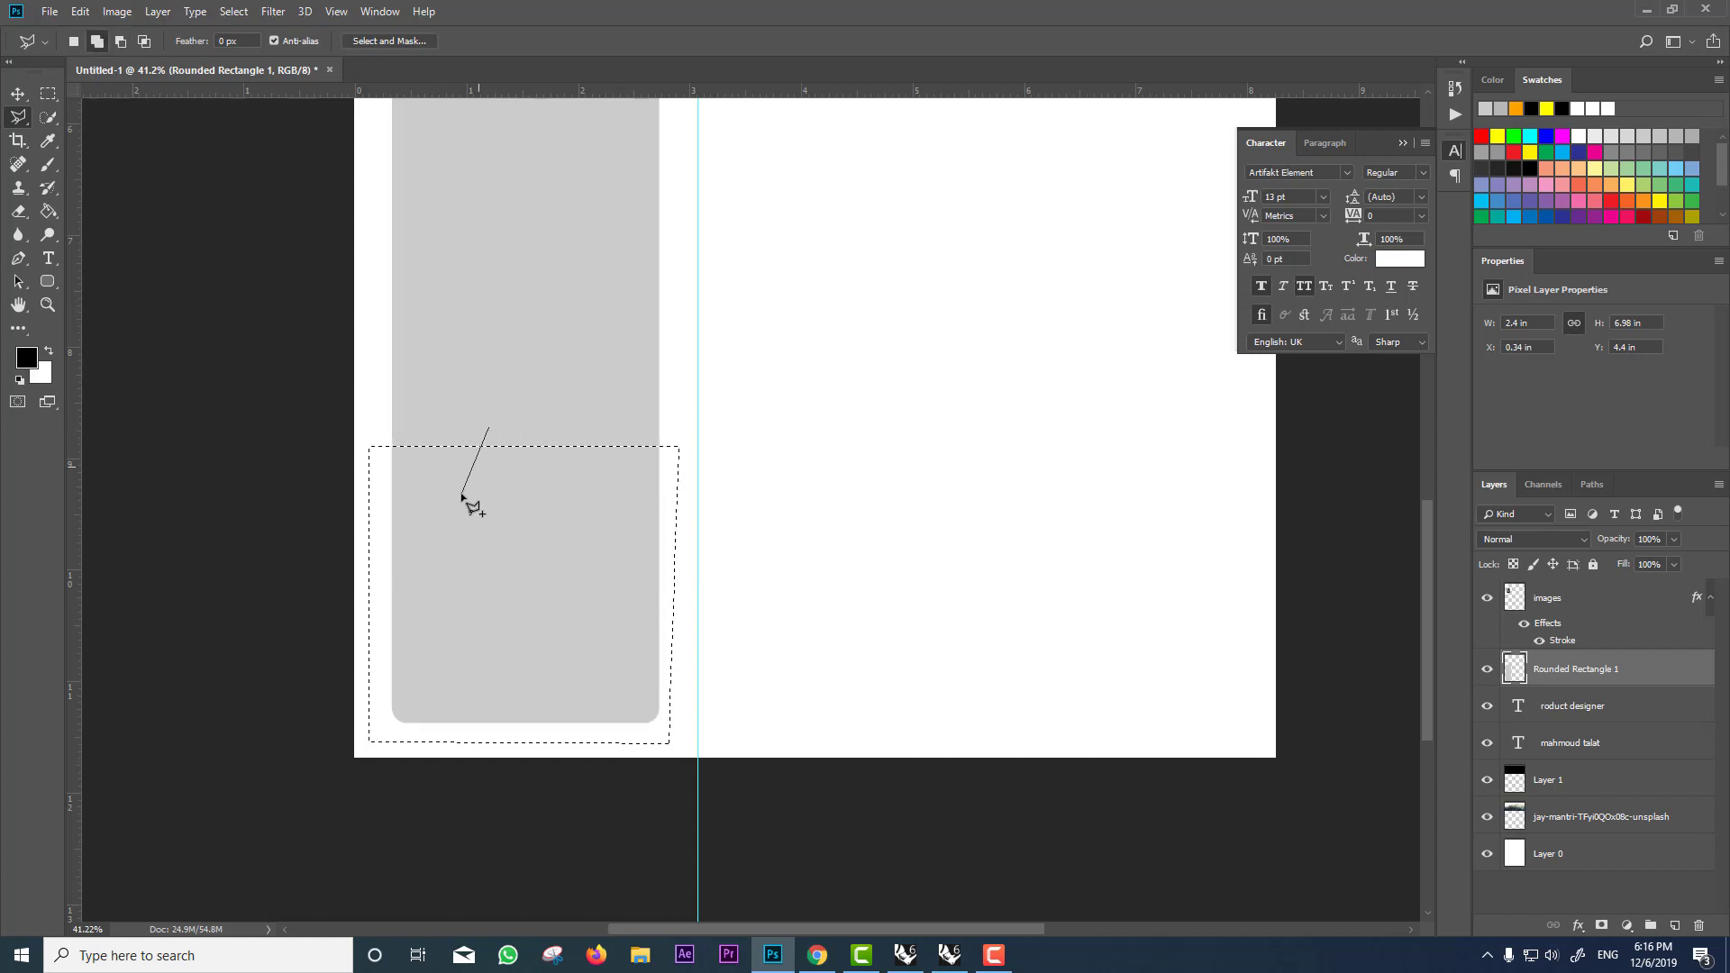
{"action": "left_click", "coordinate": [491, 431]}
{"action": "key", "text": "alt"}
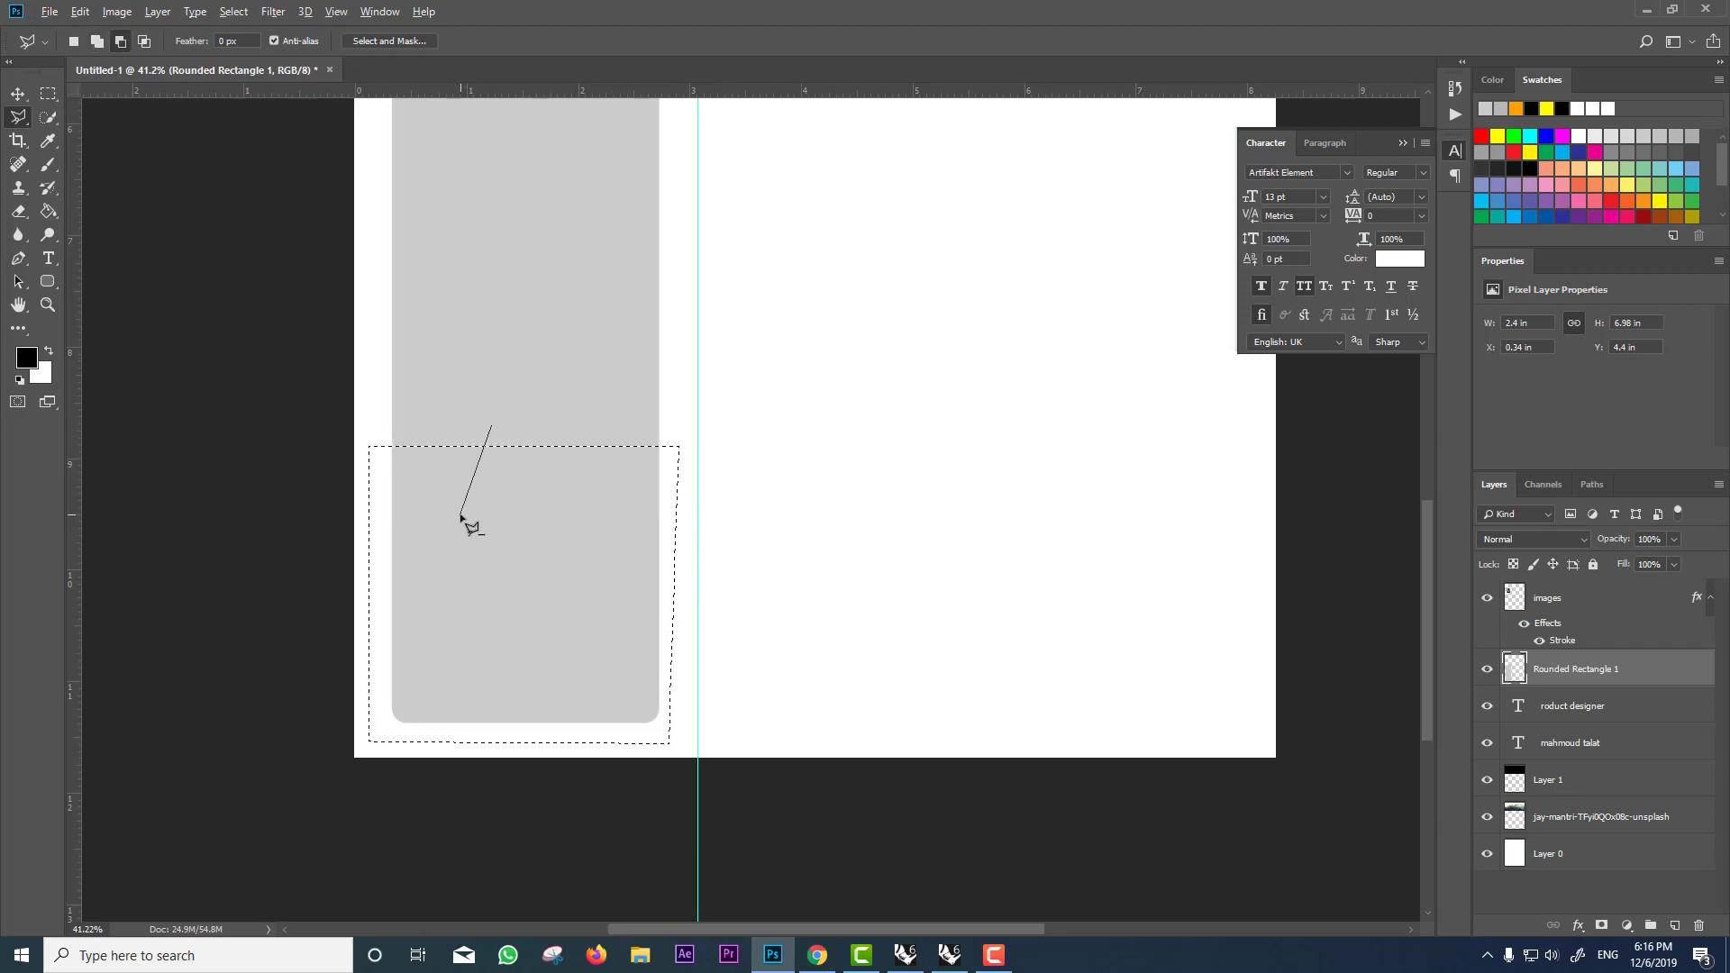
{"action": "left_click", "coordinate": [465, 502]}
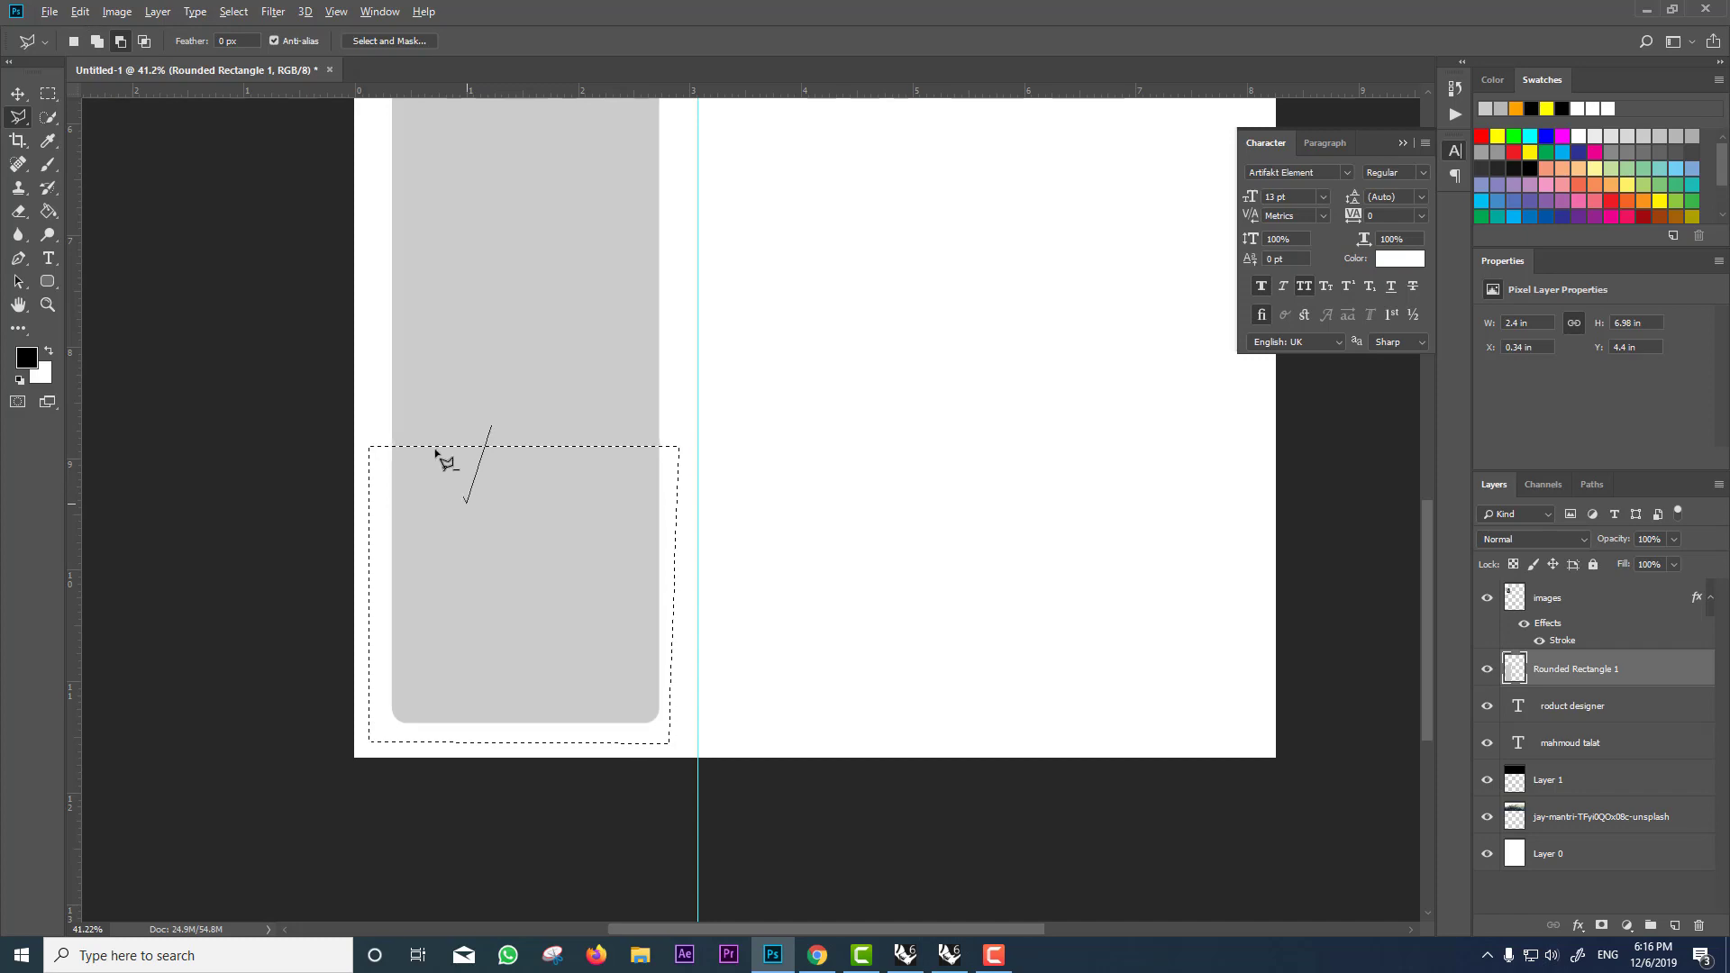
{"action": "left_click", "coordinate": [491, 431]}
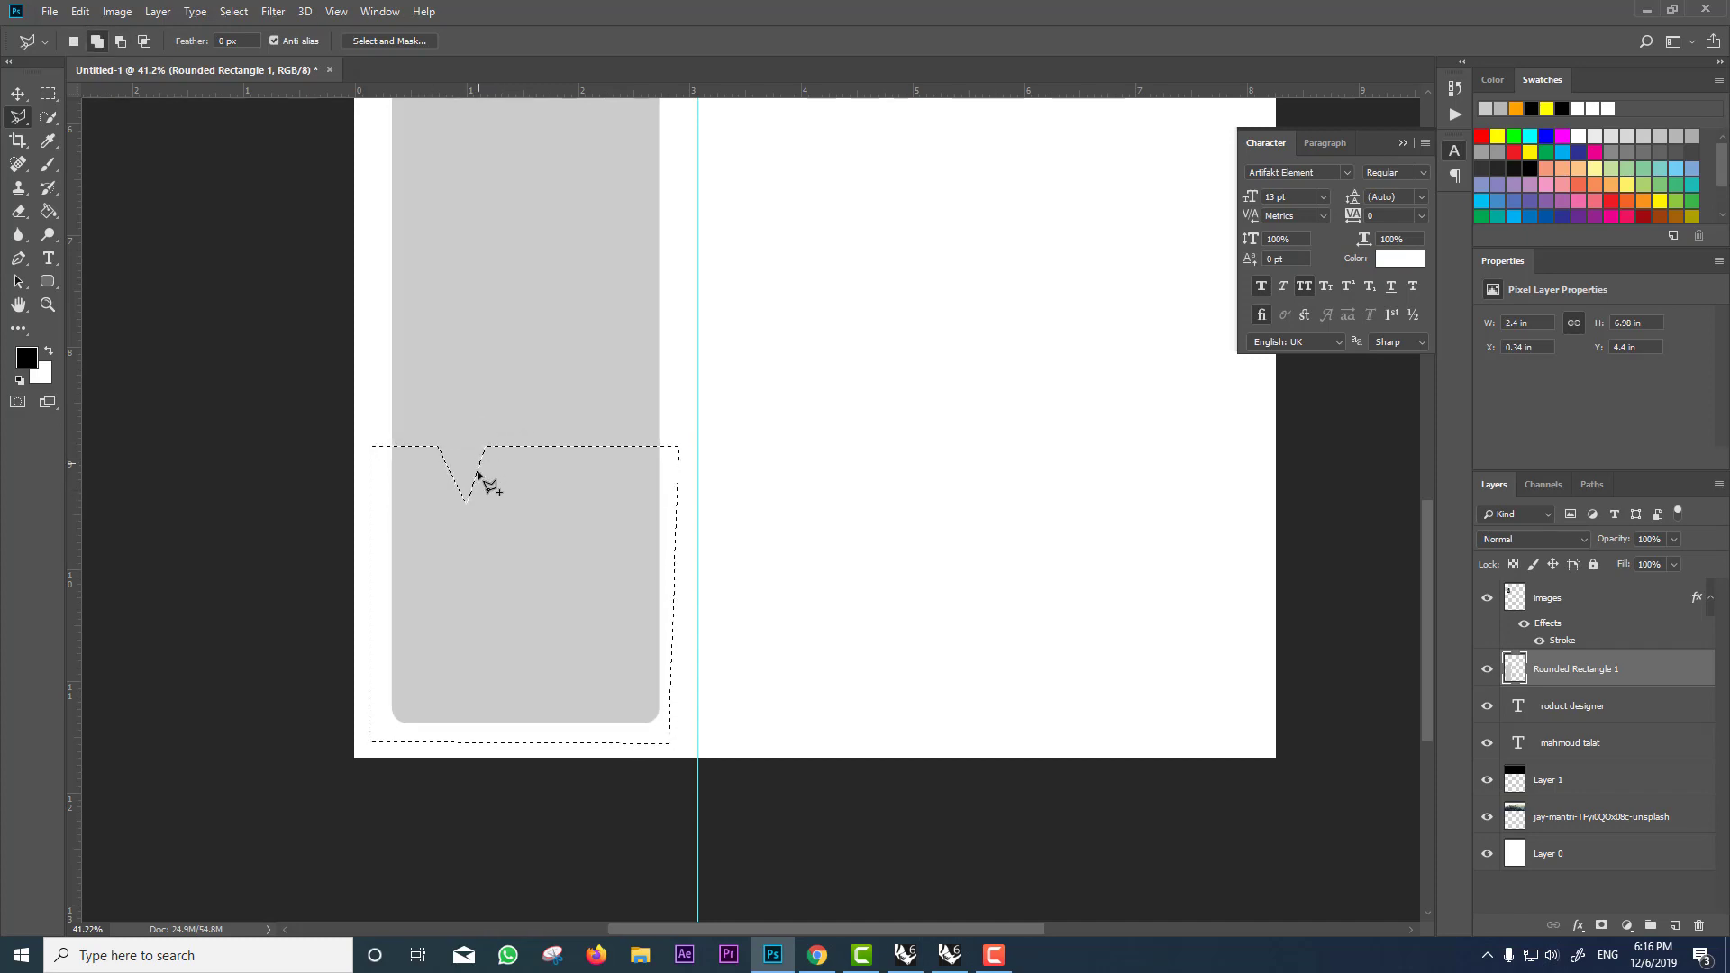
{"action": "scroll", "coordinate": [685, 529], "scroll_direction": "down", "scroll_amount": 2}
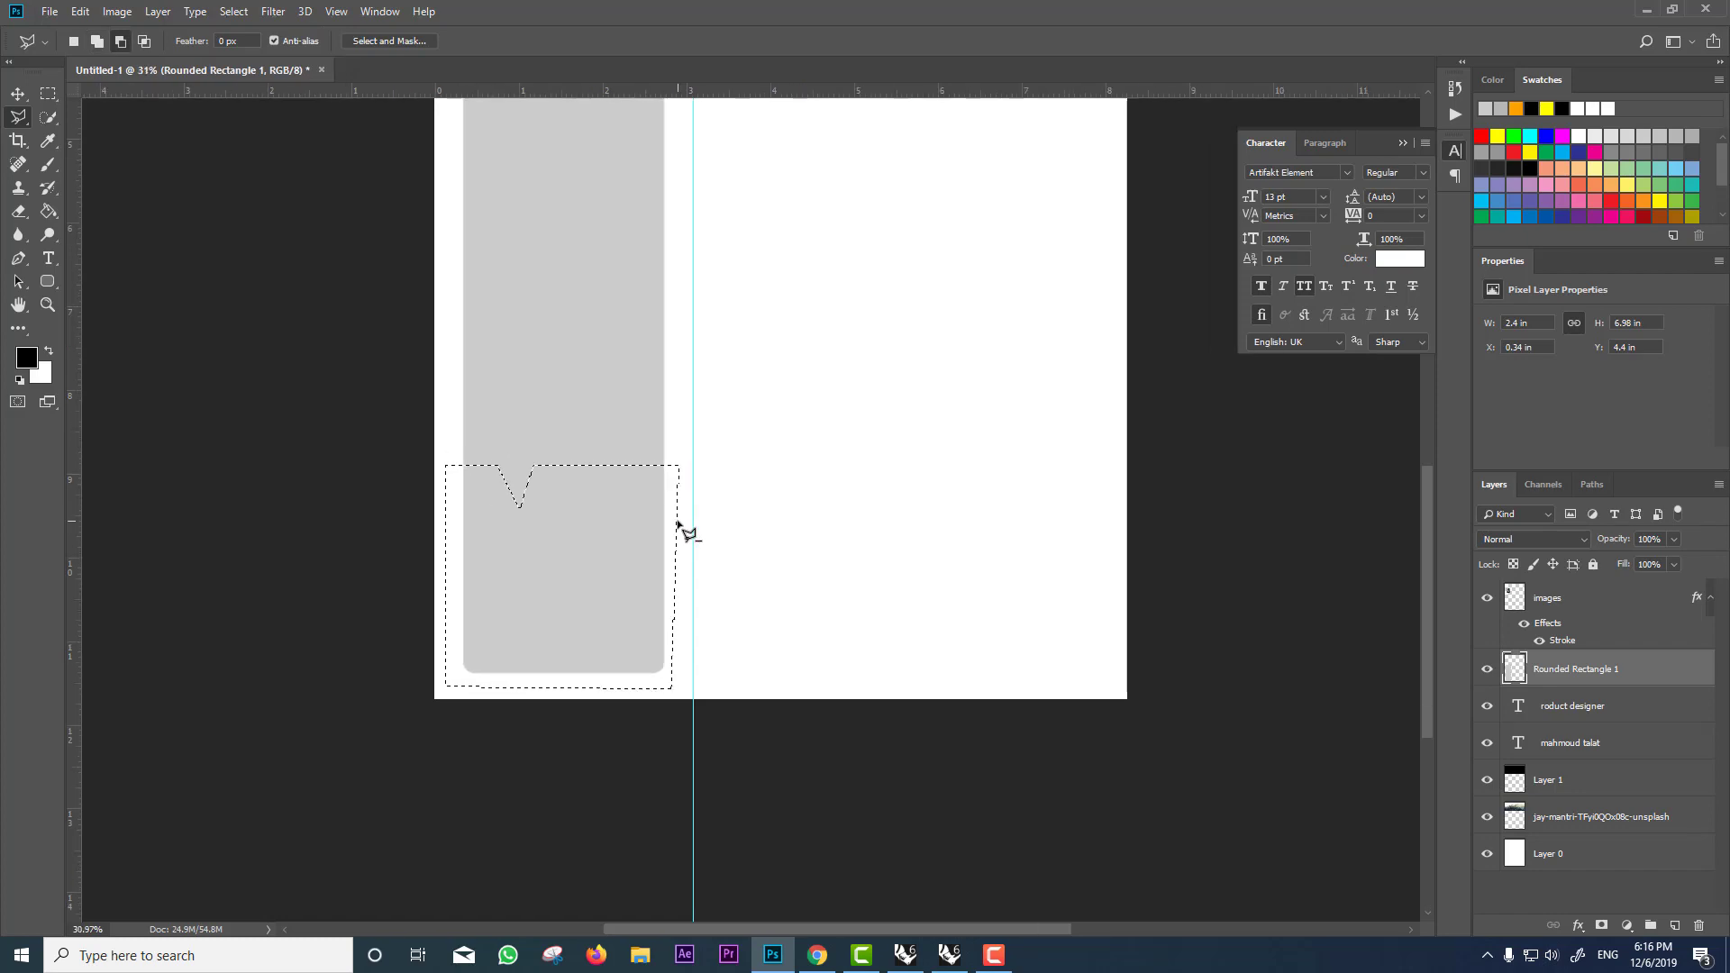
{"action": "left_click", "coordinate": [50, 211]}
Step: Fill the notched selection black and the upper sidebar part pale grey #eaeaea
{"action": "left_click", "coordinate": [561, 559]}
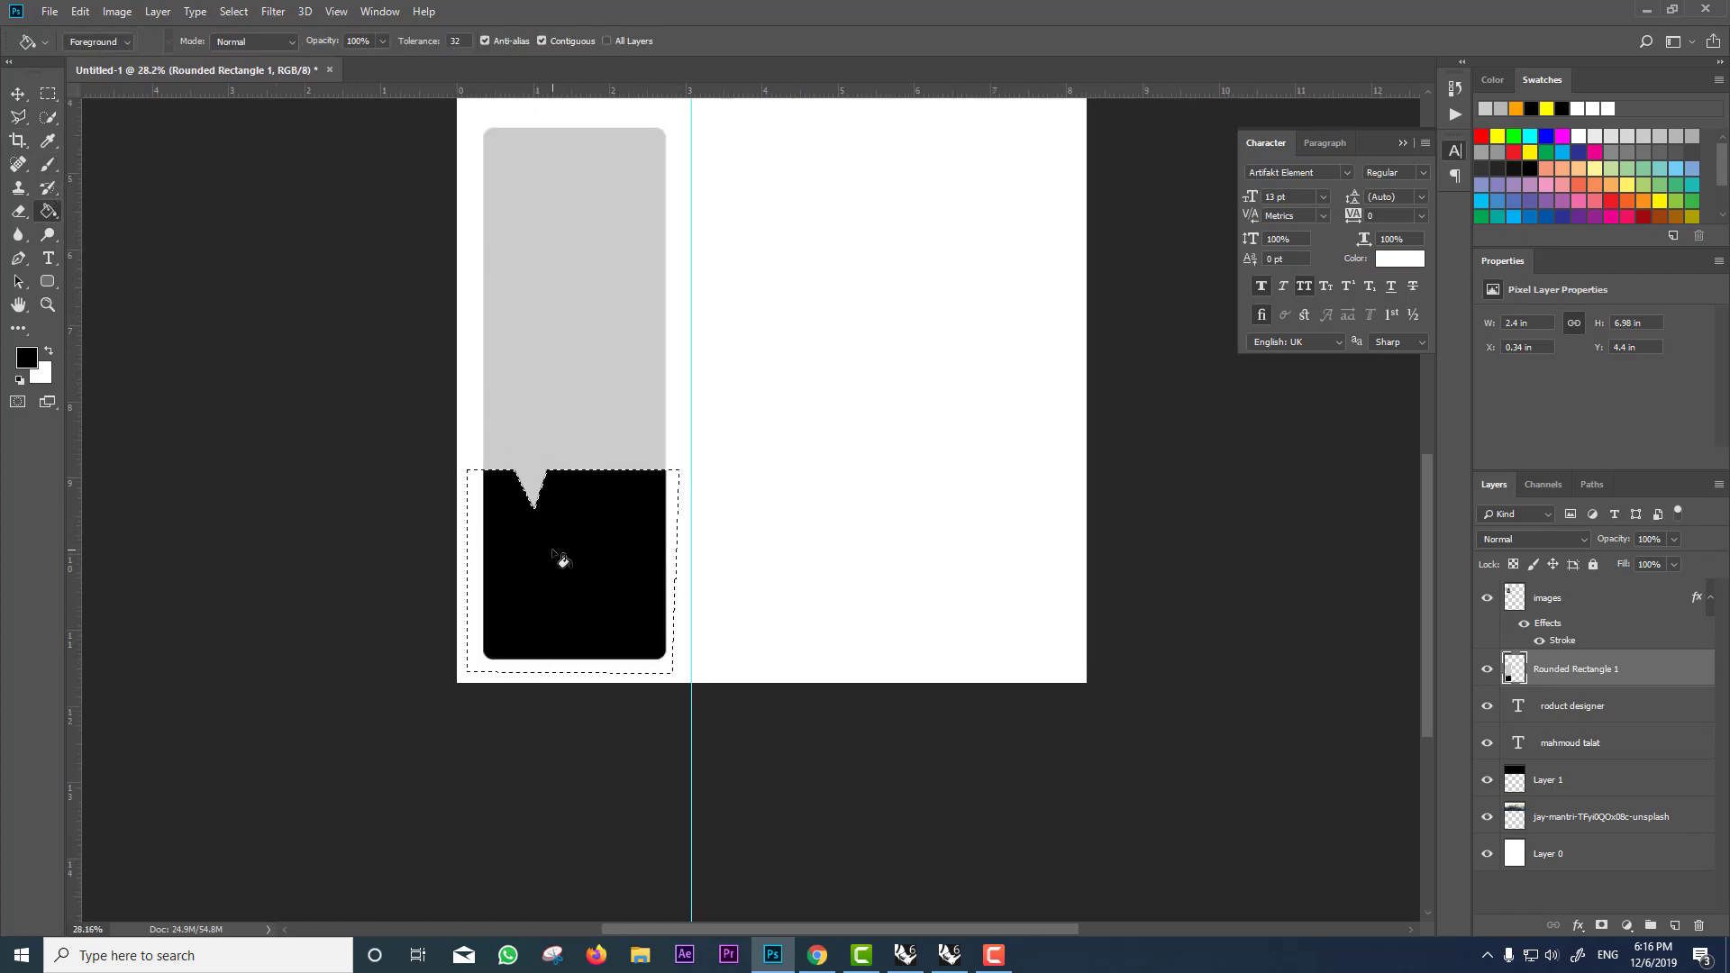
{"action": "key", "text": "m"}
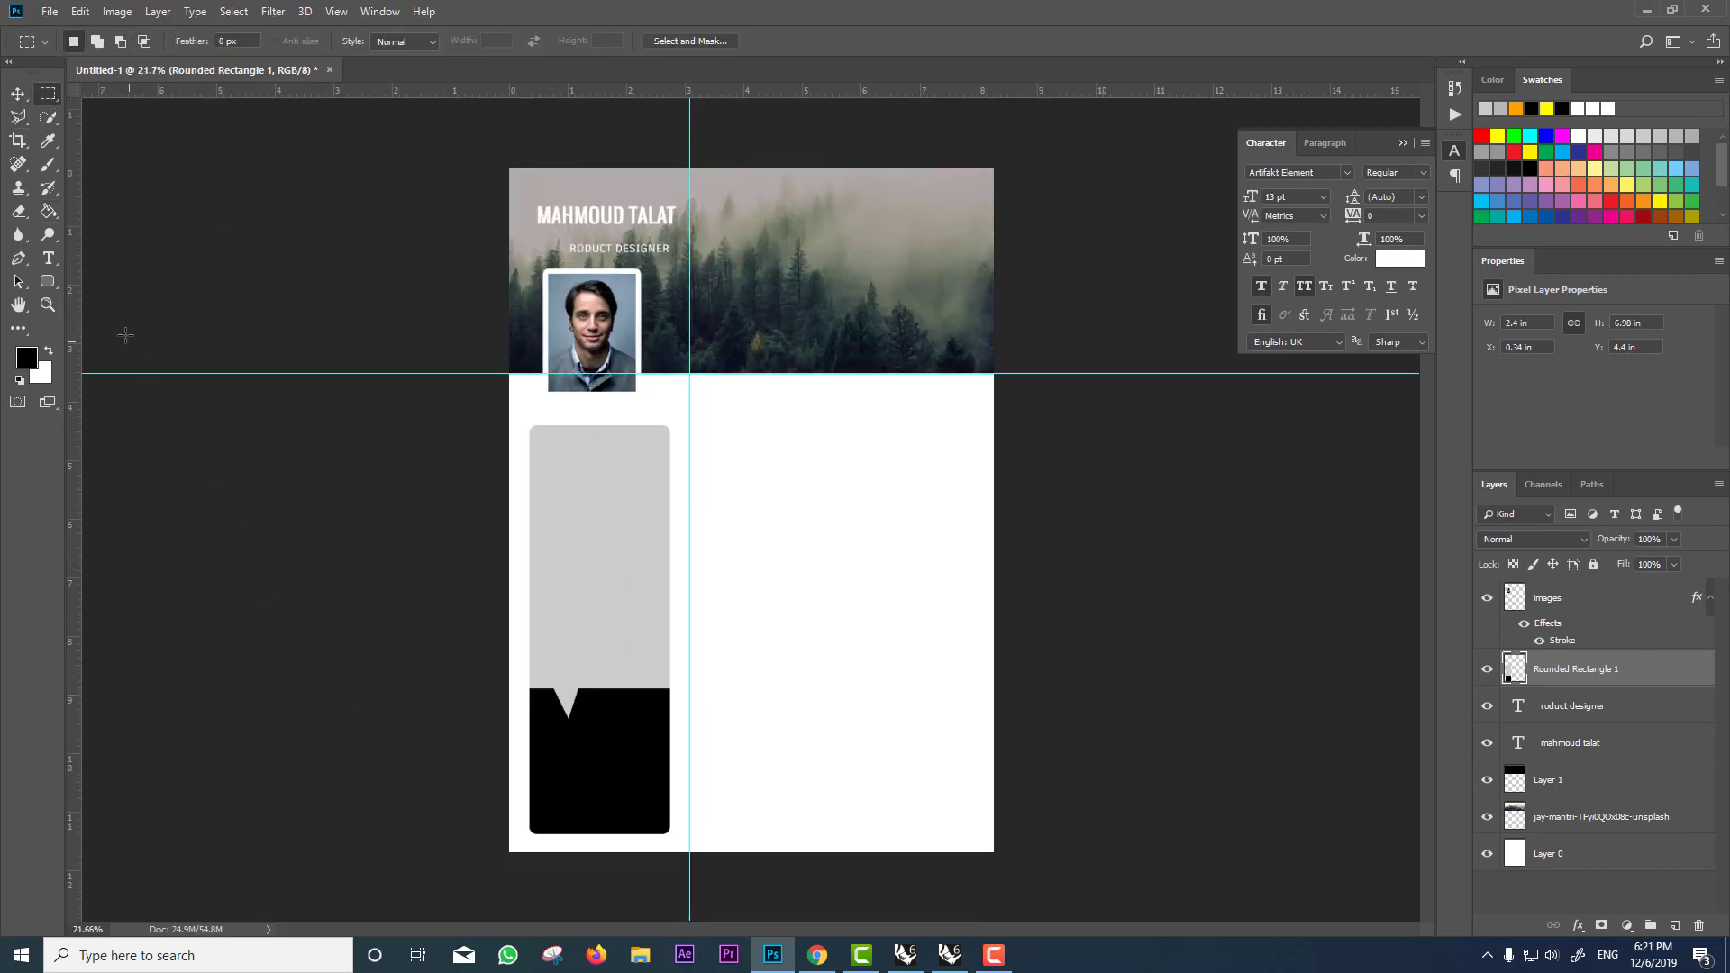
{"action": "left_click", "coordinate": [49, 211]}
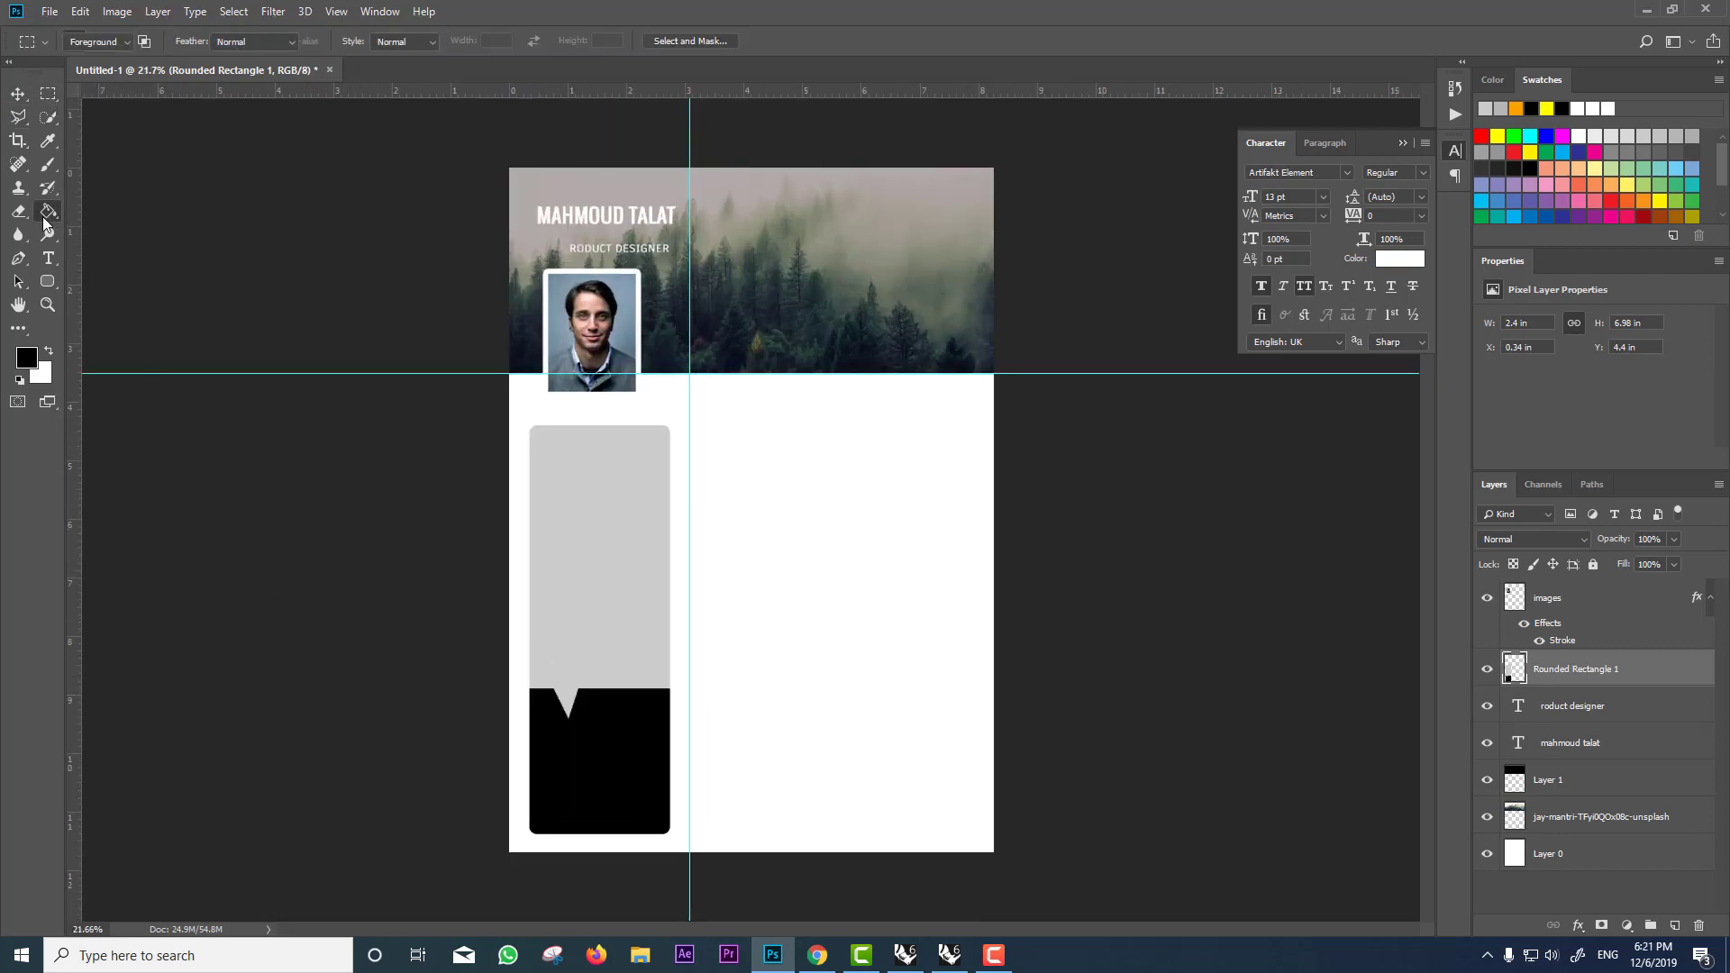
{"action": "left_click", "coordinate": [626, 475], "text": "alt"}
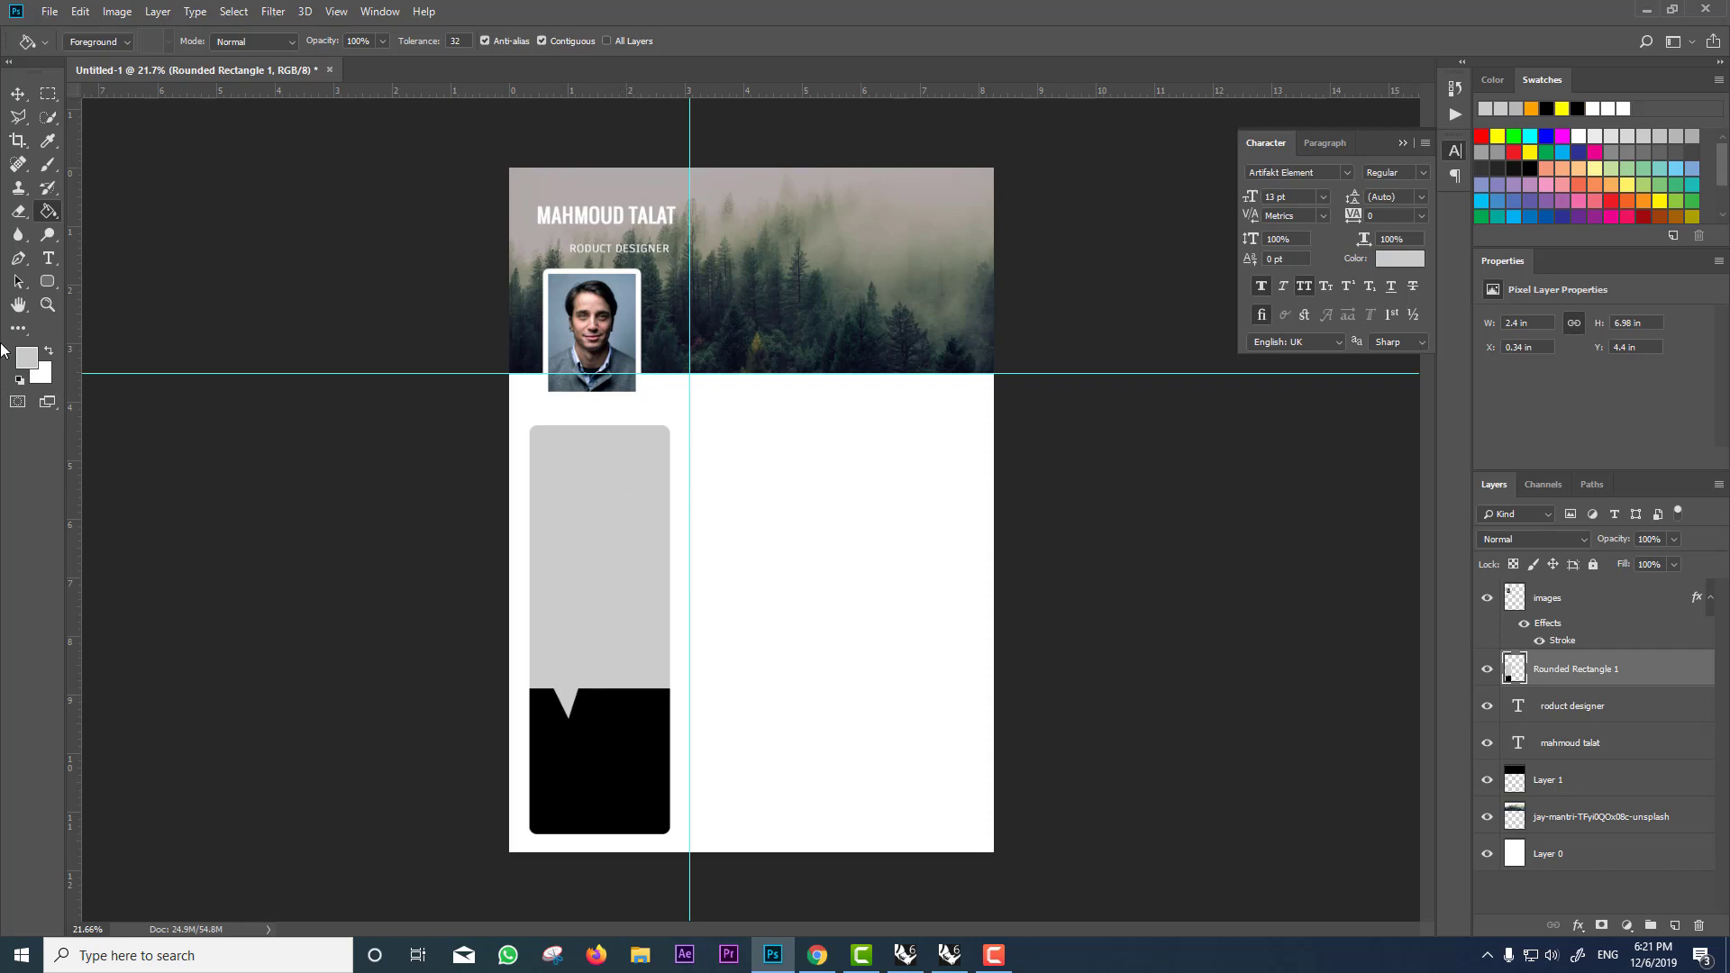
{"action": "left_click", "coordinate": [23, 361]}
{"action": "left_click_drag", "start_coordinate": [876, 553], "coordinate": [868, 534]}
{"action": "left_click", "coordinate": [1287, 506]}
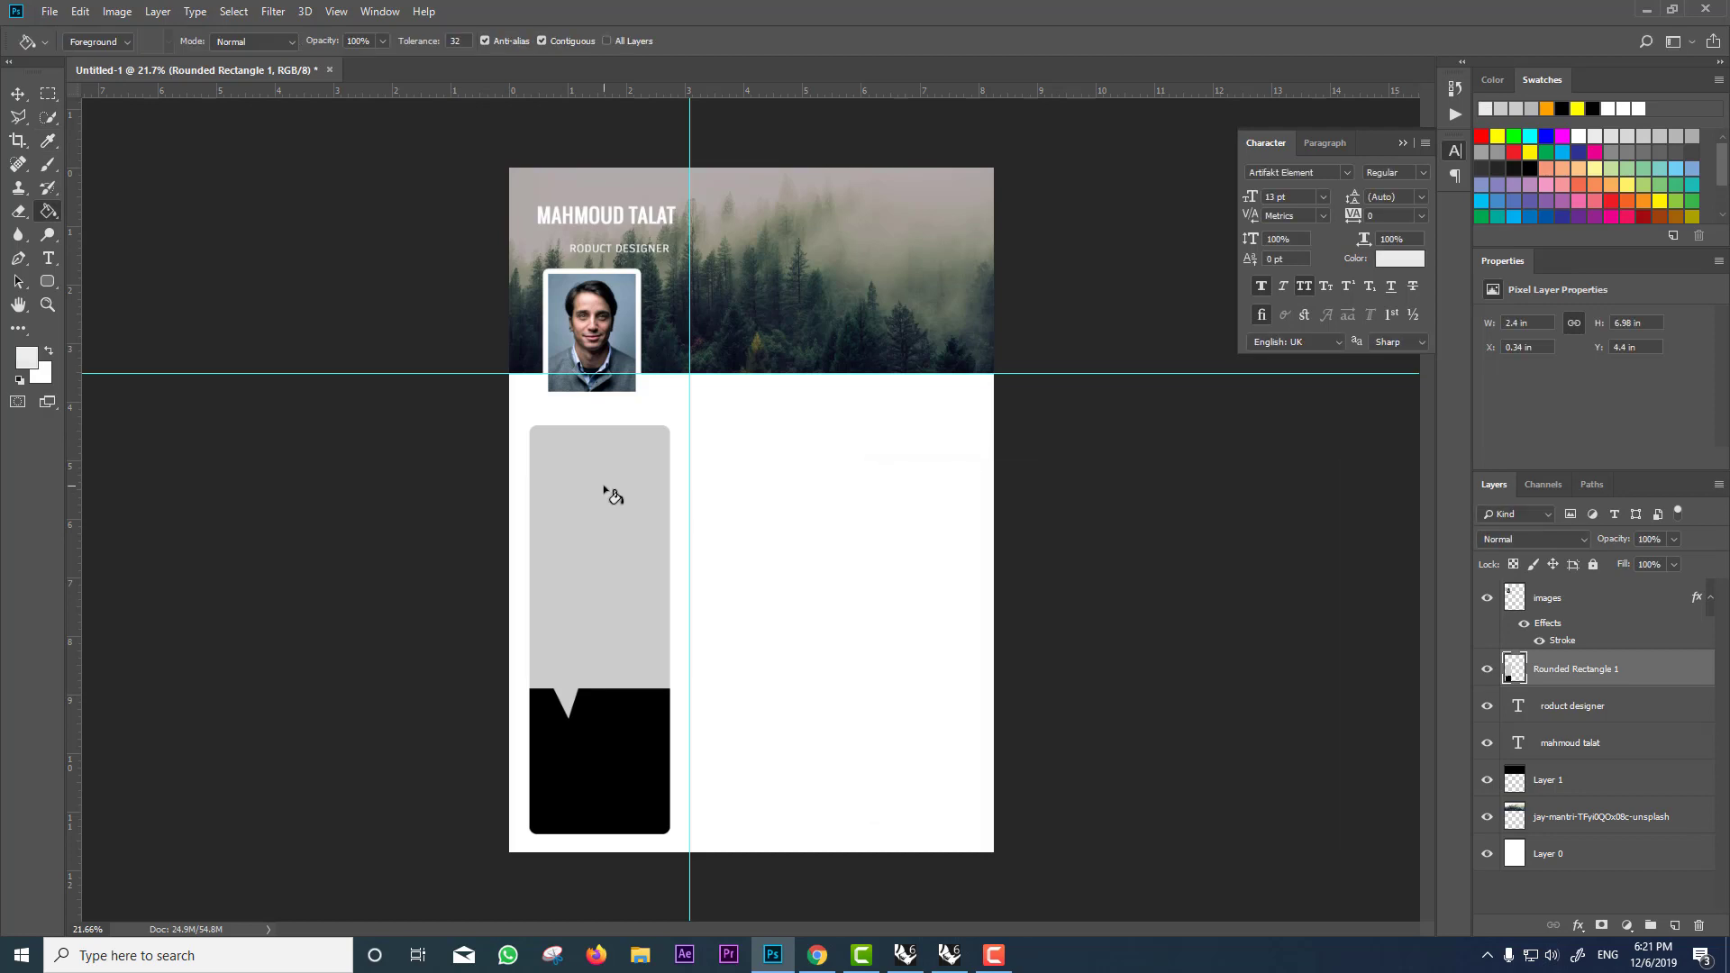
{"action": "left_click", "coordinate": [609, 494]}
Step: Refill the black notched lower part with dark grey #2f2d2d
{"action": "left_click", "coordinate": [25, 358]}
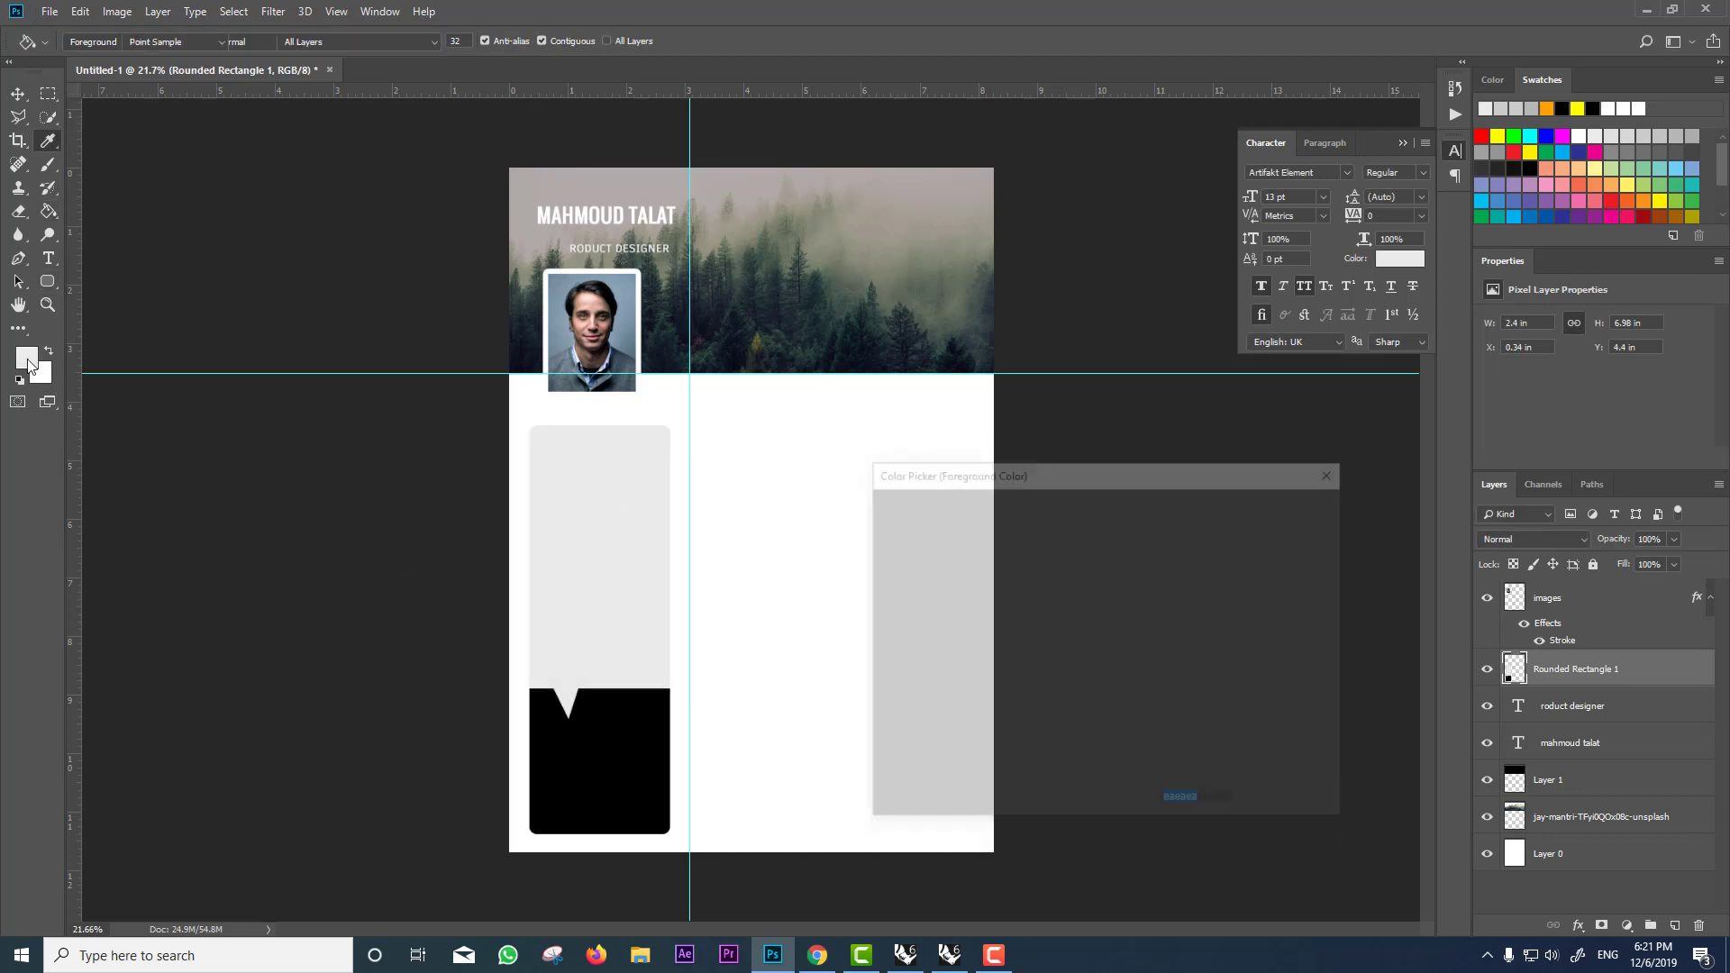
{"action": "left_click", "coordinate": [612, 744]}
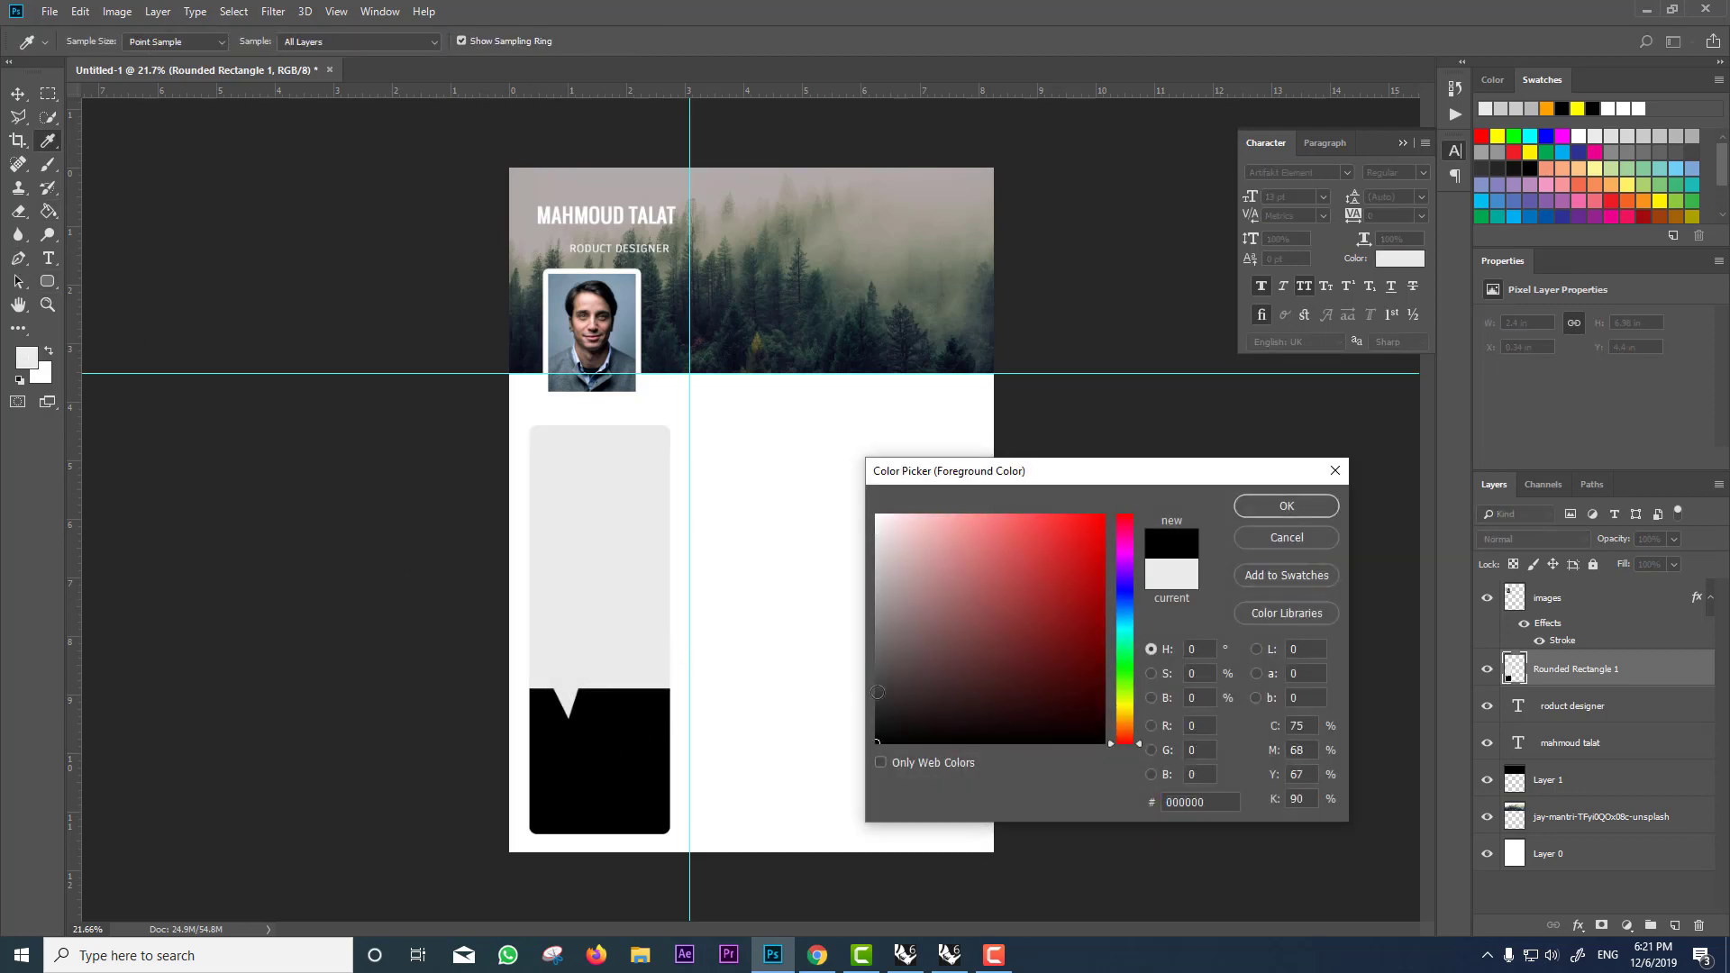
{"action": "left_click_drag", "start_coordinate": [878, 693], "coordinate": [886, 702]}
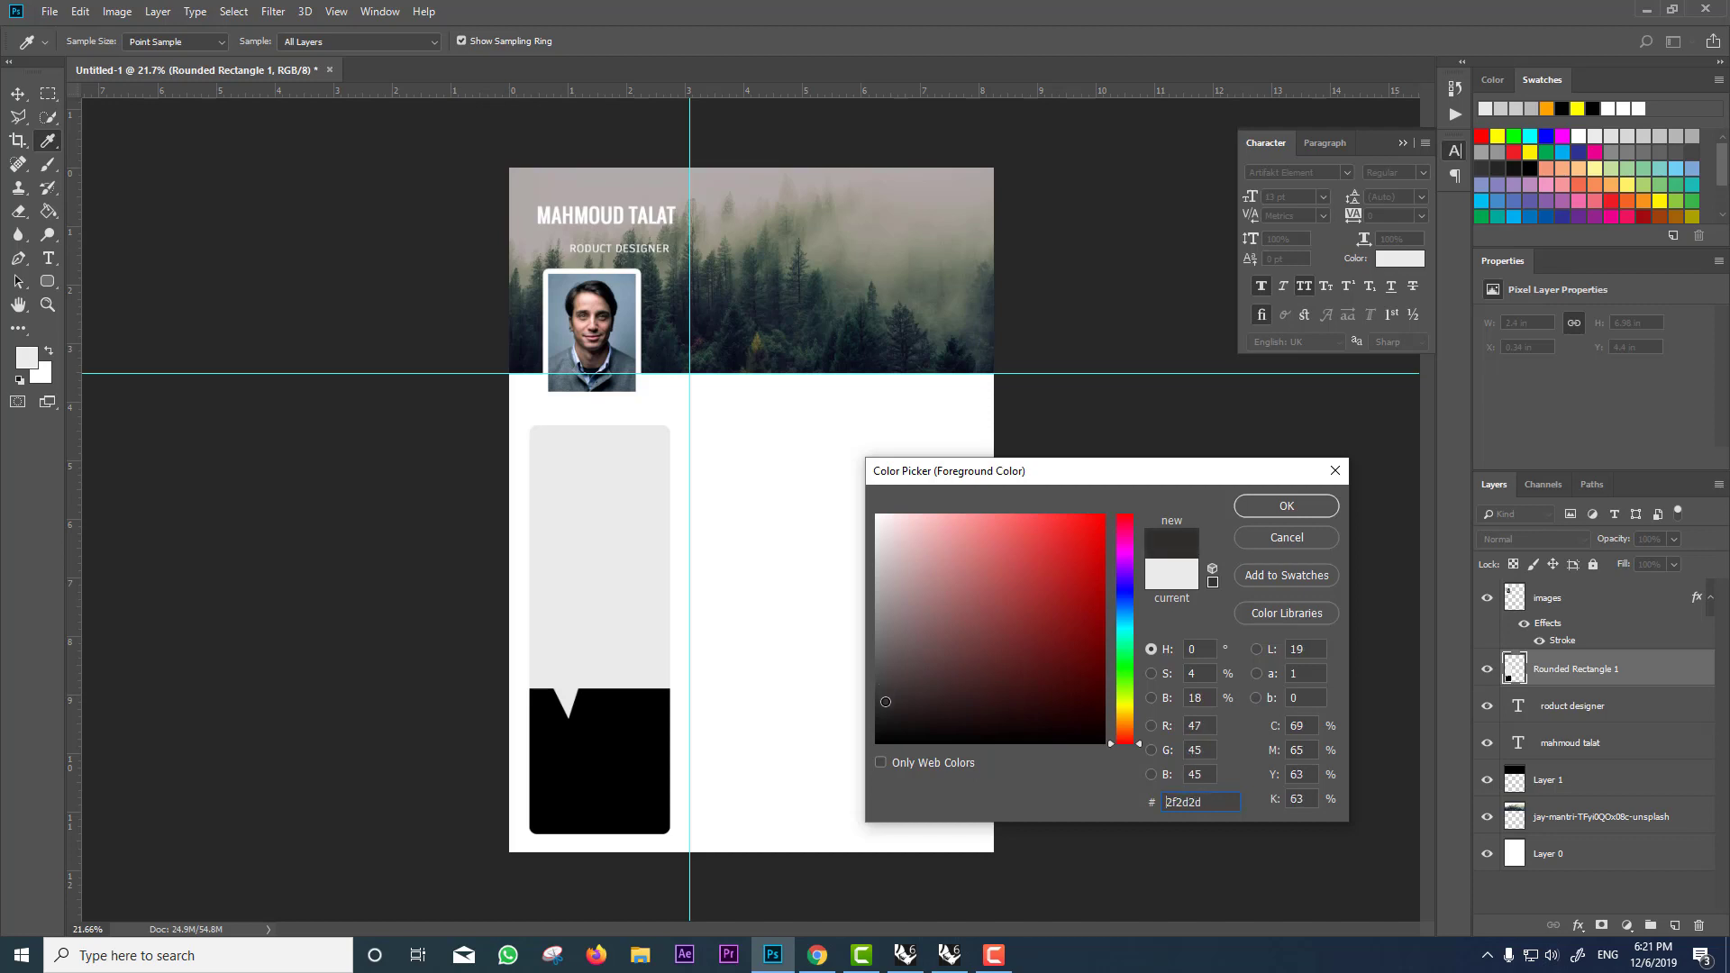
{"action": "left_click", "coordinate": [1286, 507]}
{"action": "key", "text": "g"}
{"action": "left_click", "coordinate": [622, 758]}
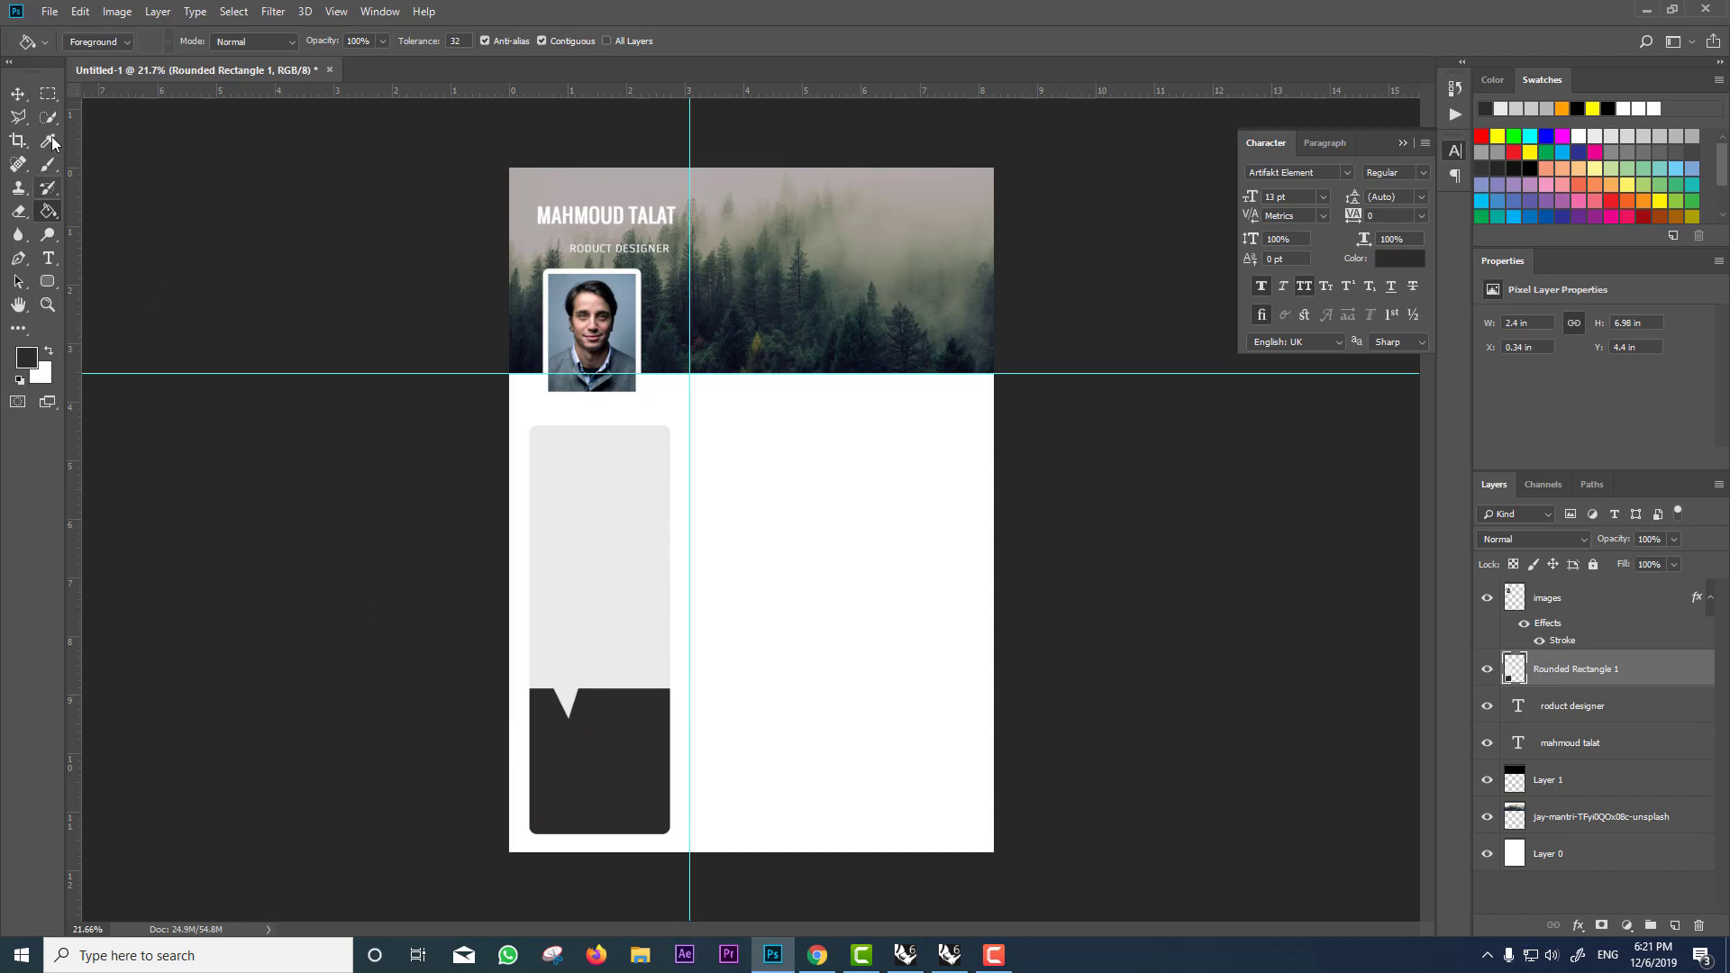
{"action": "left_click", "coordinate": [48, 93]}
Step: On a new layer, fill a dark grey strip along the header's bottom and stretch it taller to about 1.05 in
{"action": "left_click", "coordinate": [1674, 926]}
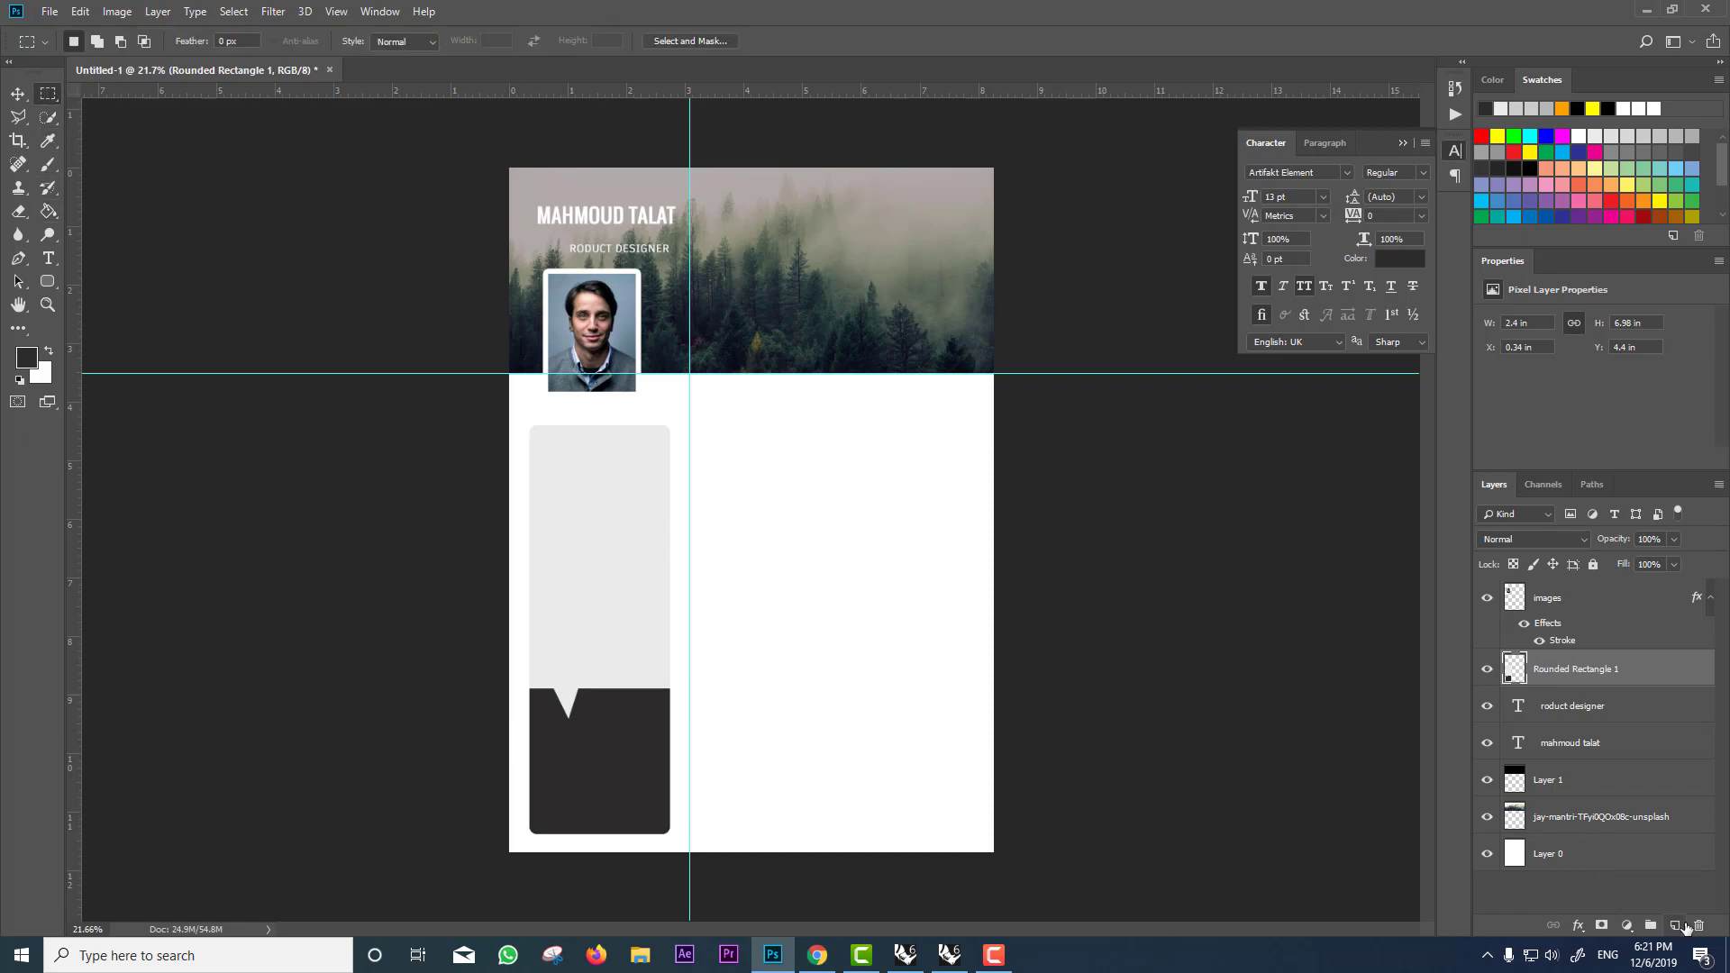
{"action": "mouse_move", "coordinate": [993, 326]}
{"action": "left_mouse_down"}
{"action": "mouse_move", "coordinate": [833, 373]}
{"action": "mouse_move", "coordinate": [502, 370]}
{"action": "left_mouse_up"}
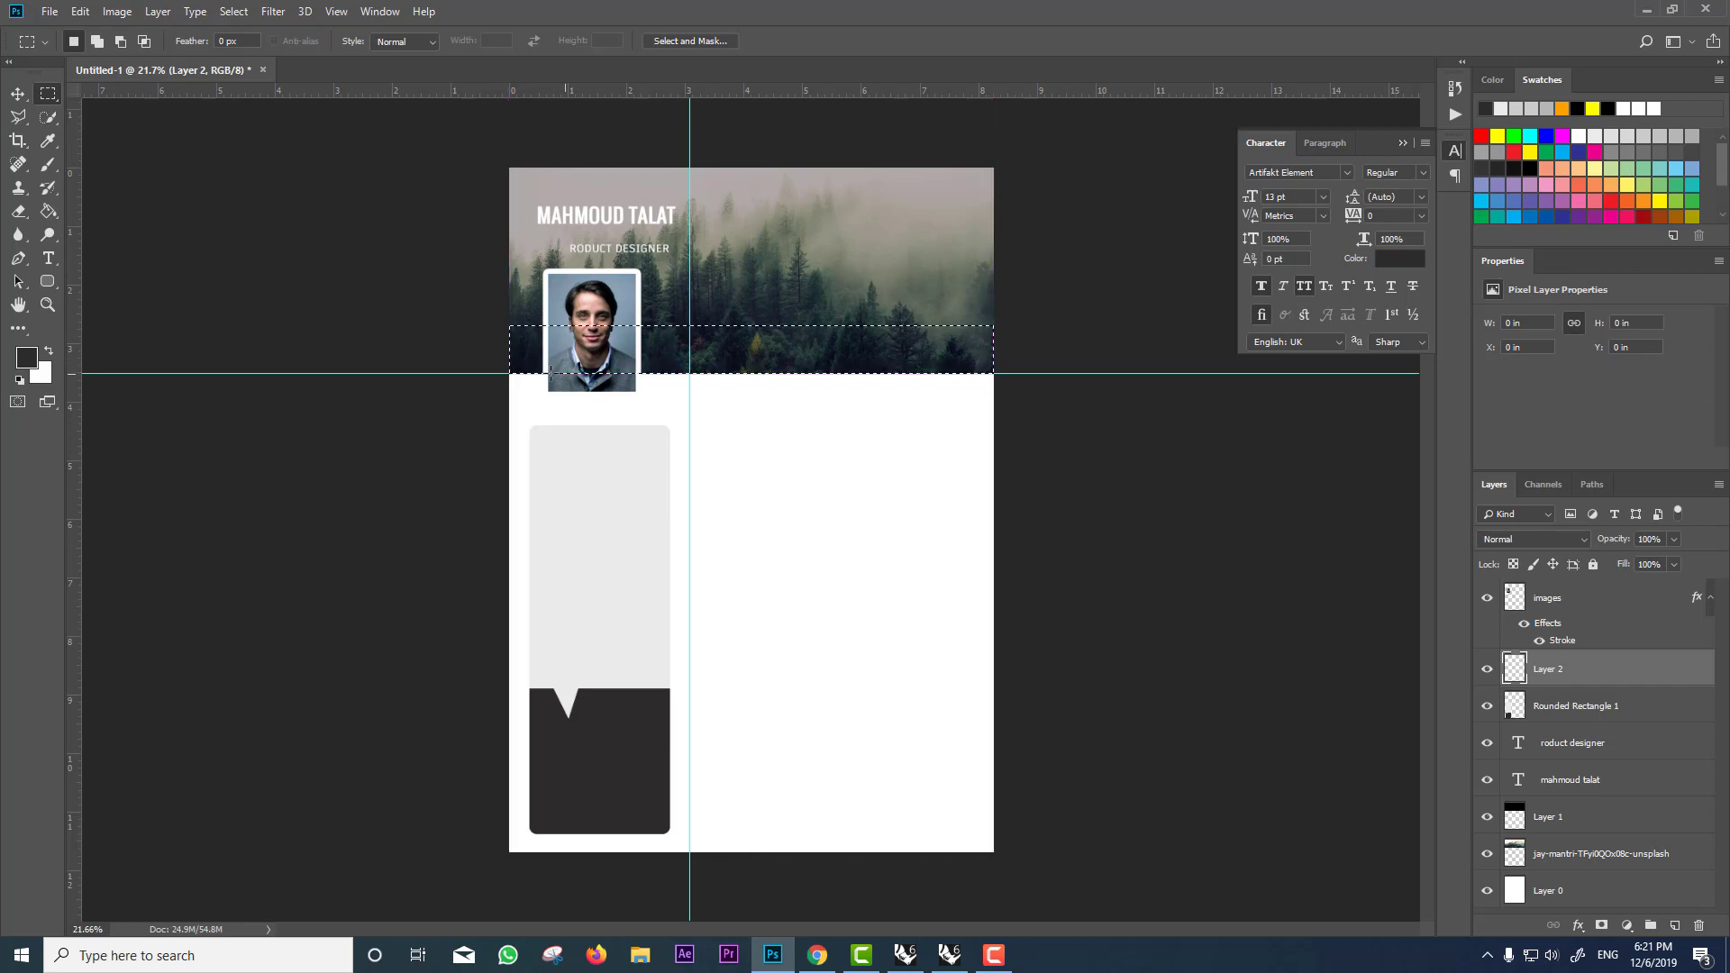
{"action": "left_click", "coordinate": [48, 211]}
{"action": "left_click", "coordinate": [774, 352]}
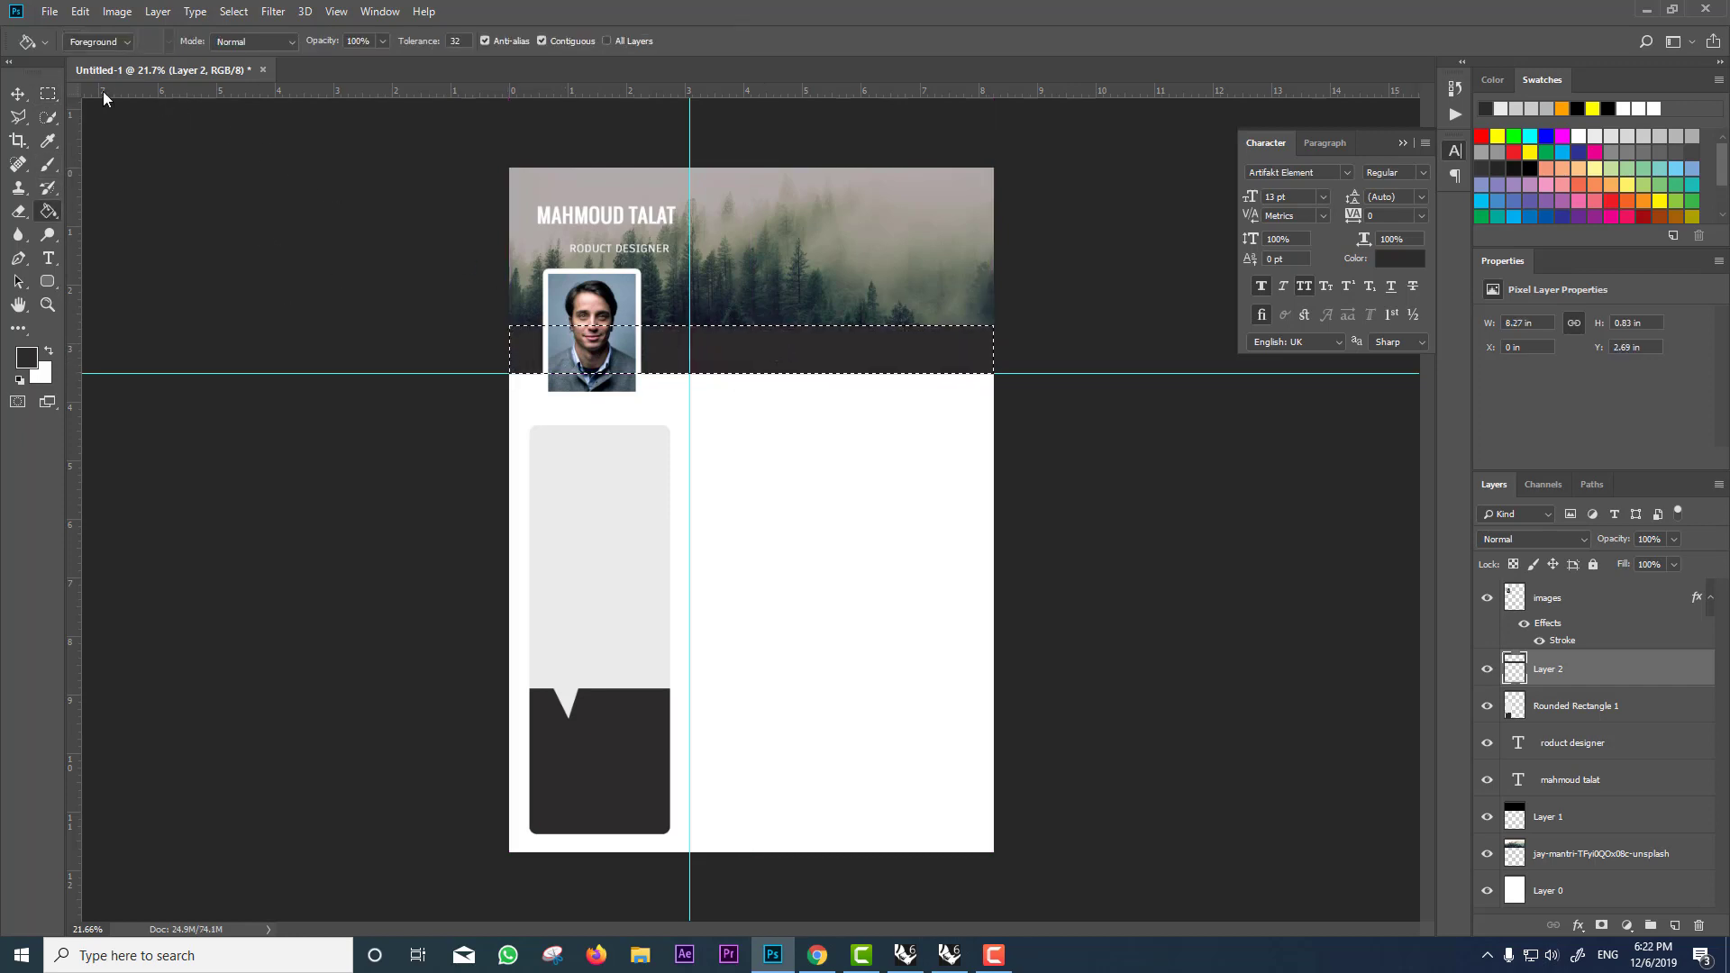
{"action": "left_click", "coordinate": [48, 94]}
{"action": "key", "text": "ctrl+d"}
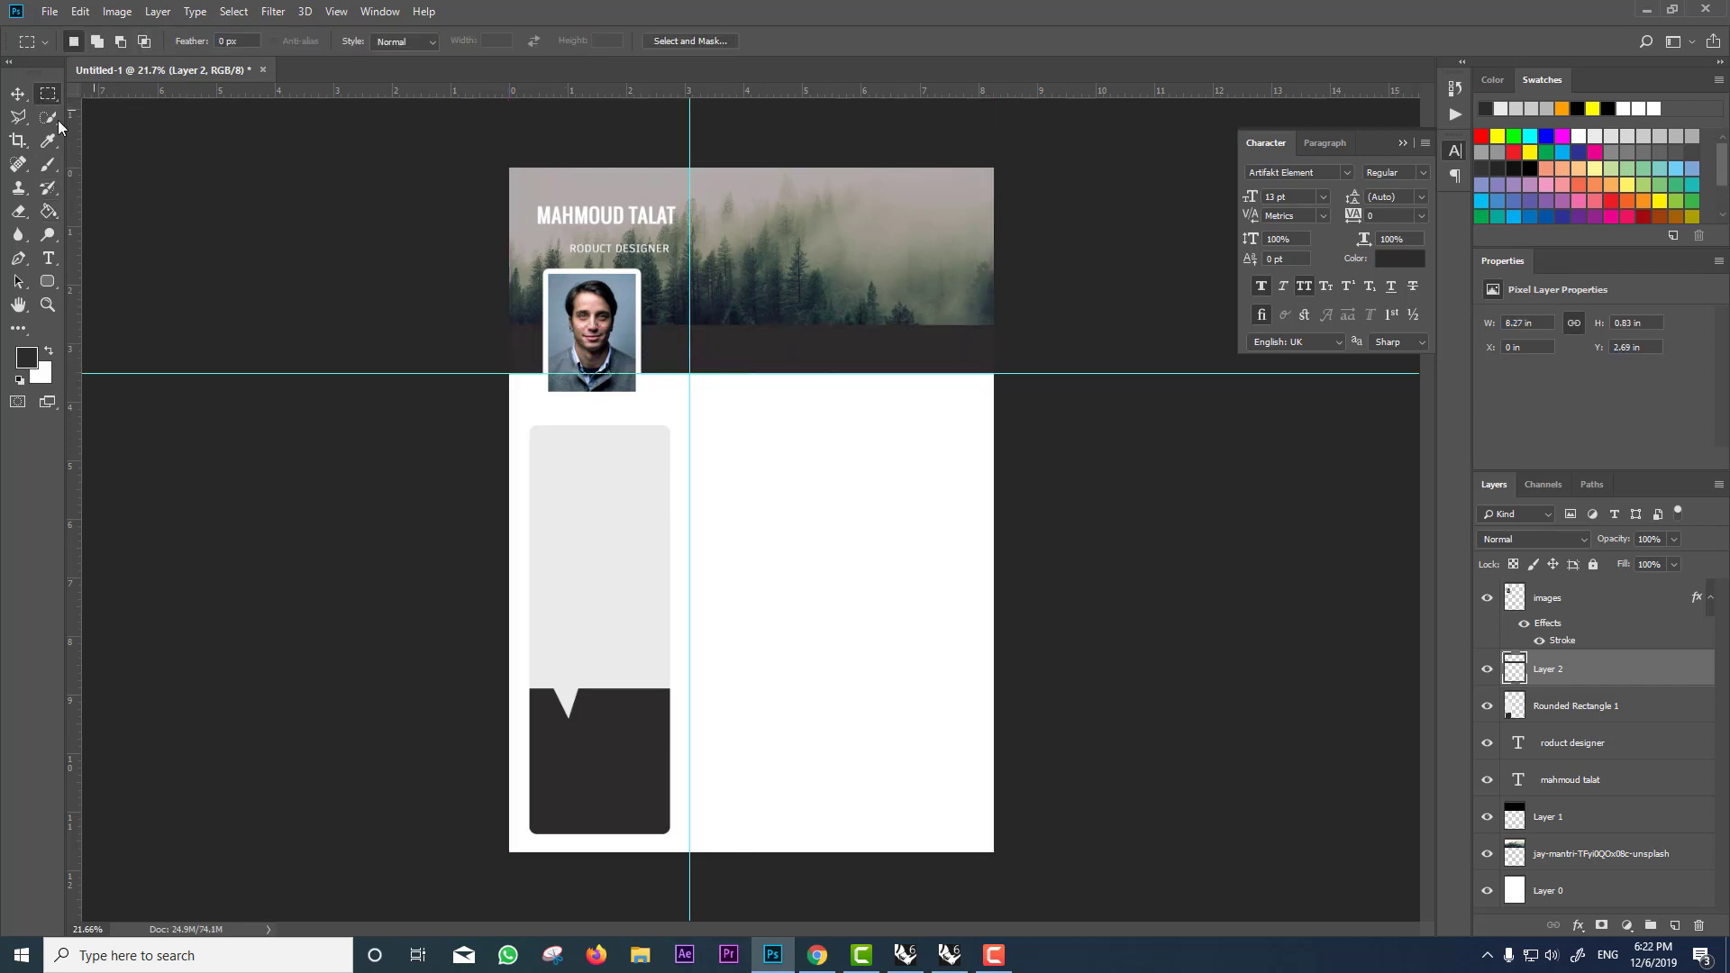
{"action": "left_click", "coordinate": [18, 93]}
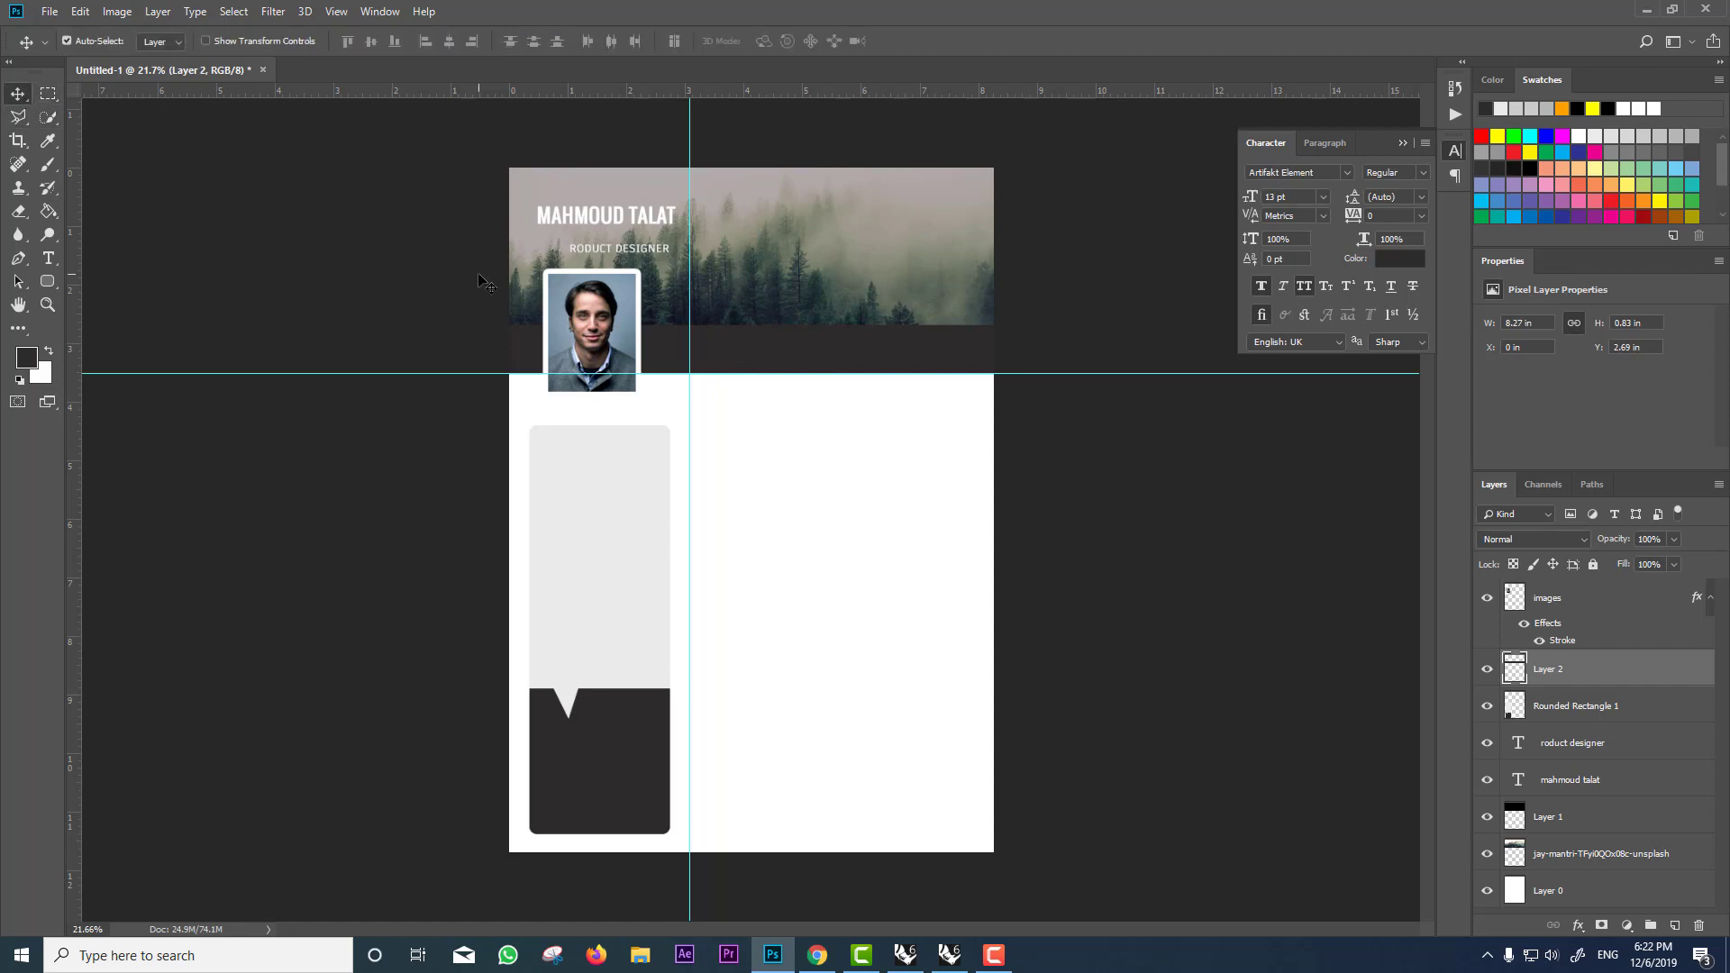
{"action": "key", "text": "ctrl+t"}
{"action": "left_click_drag", "start_coordinate": [748, 326], "coordinate": [752, 313]}
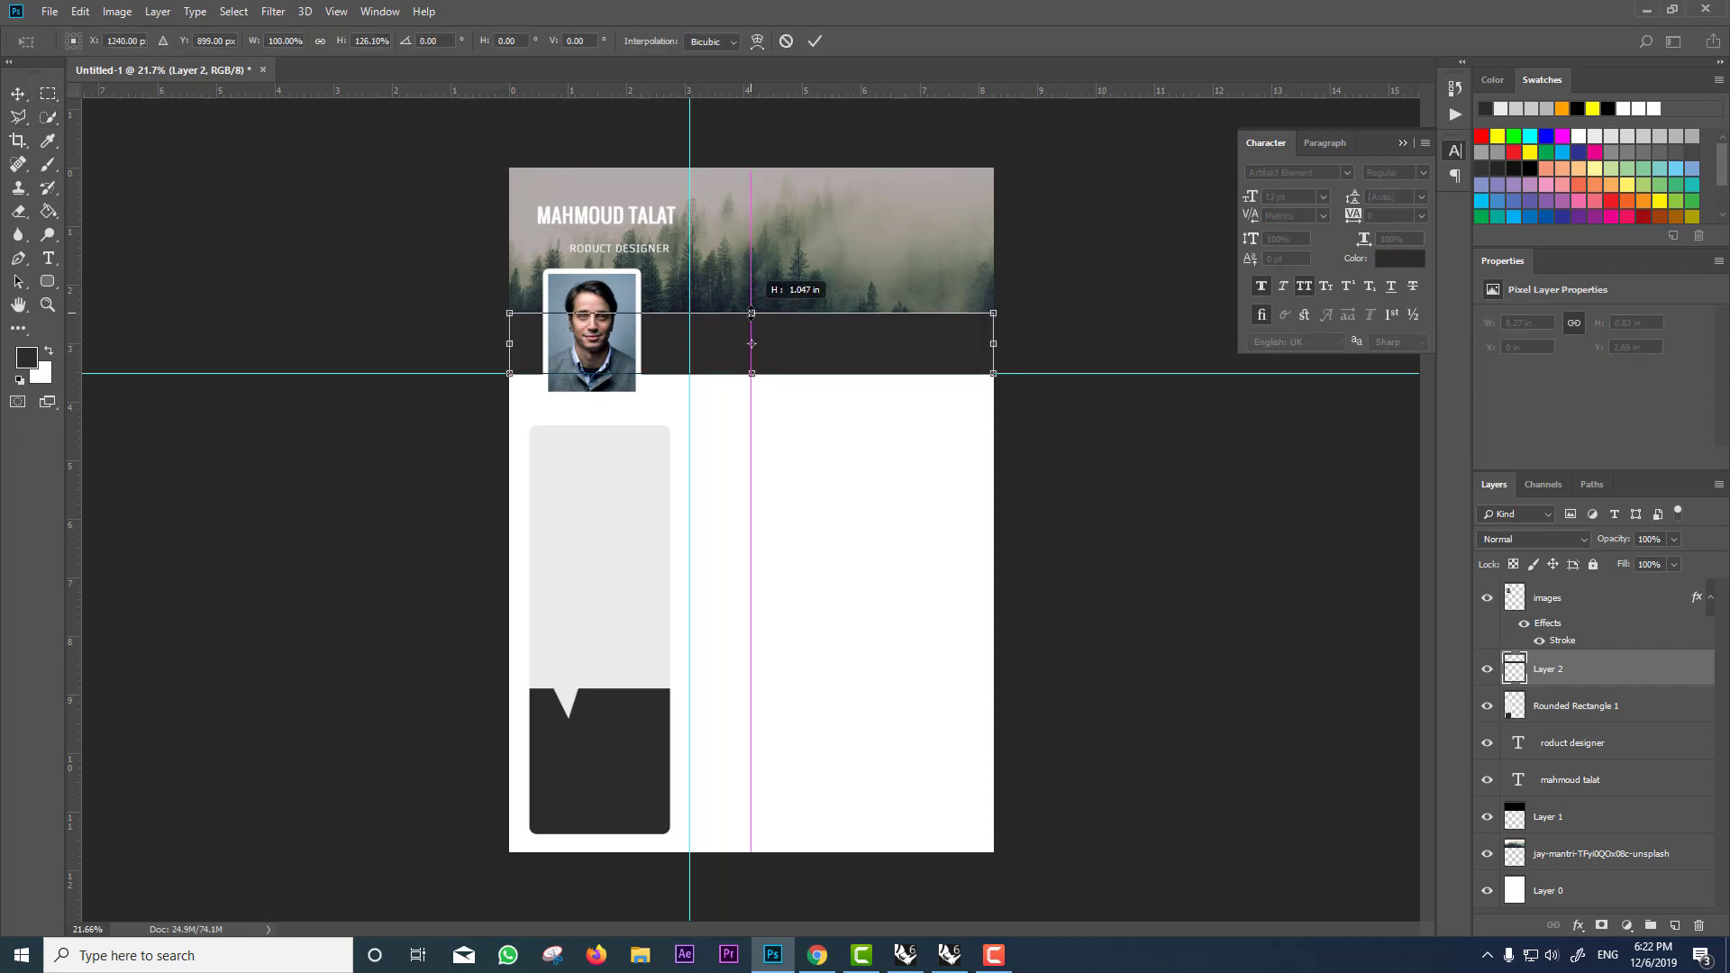
{"action": "key", "text": "Return"}
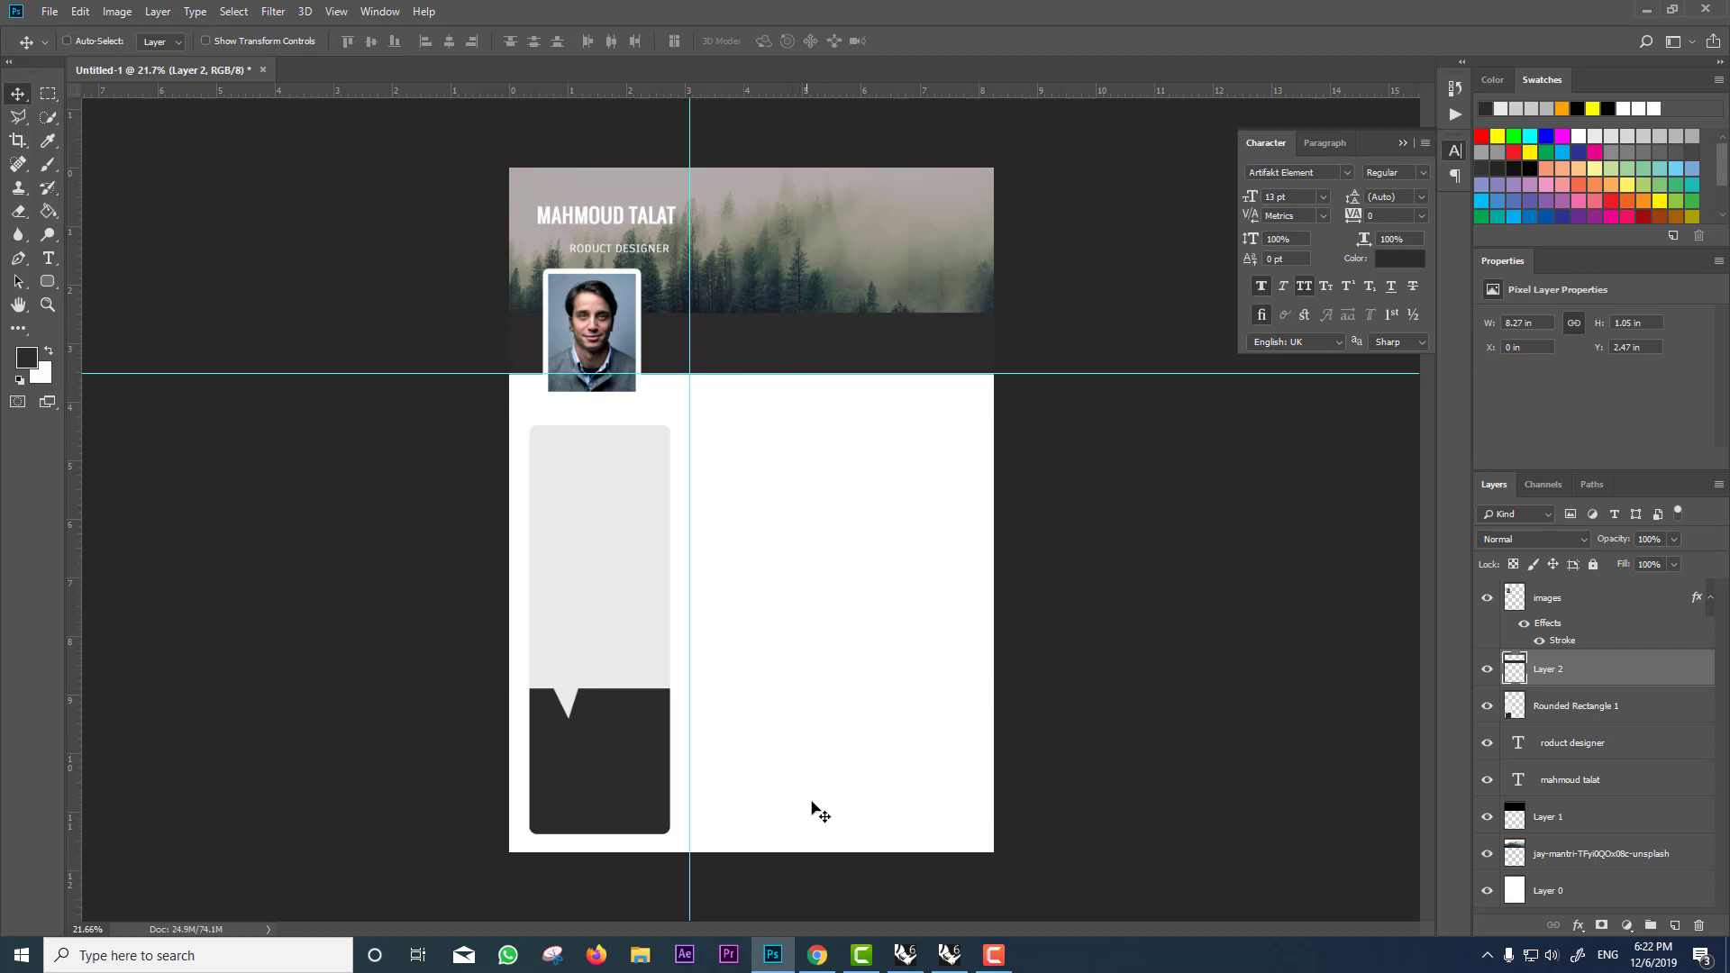
Step: Download the double-ring phone icon from a Noun Project 'call' search as PNG and place it in the CV
{"action": "left_click", "coordinate": [816, 955]}
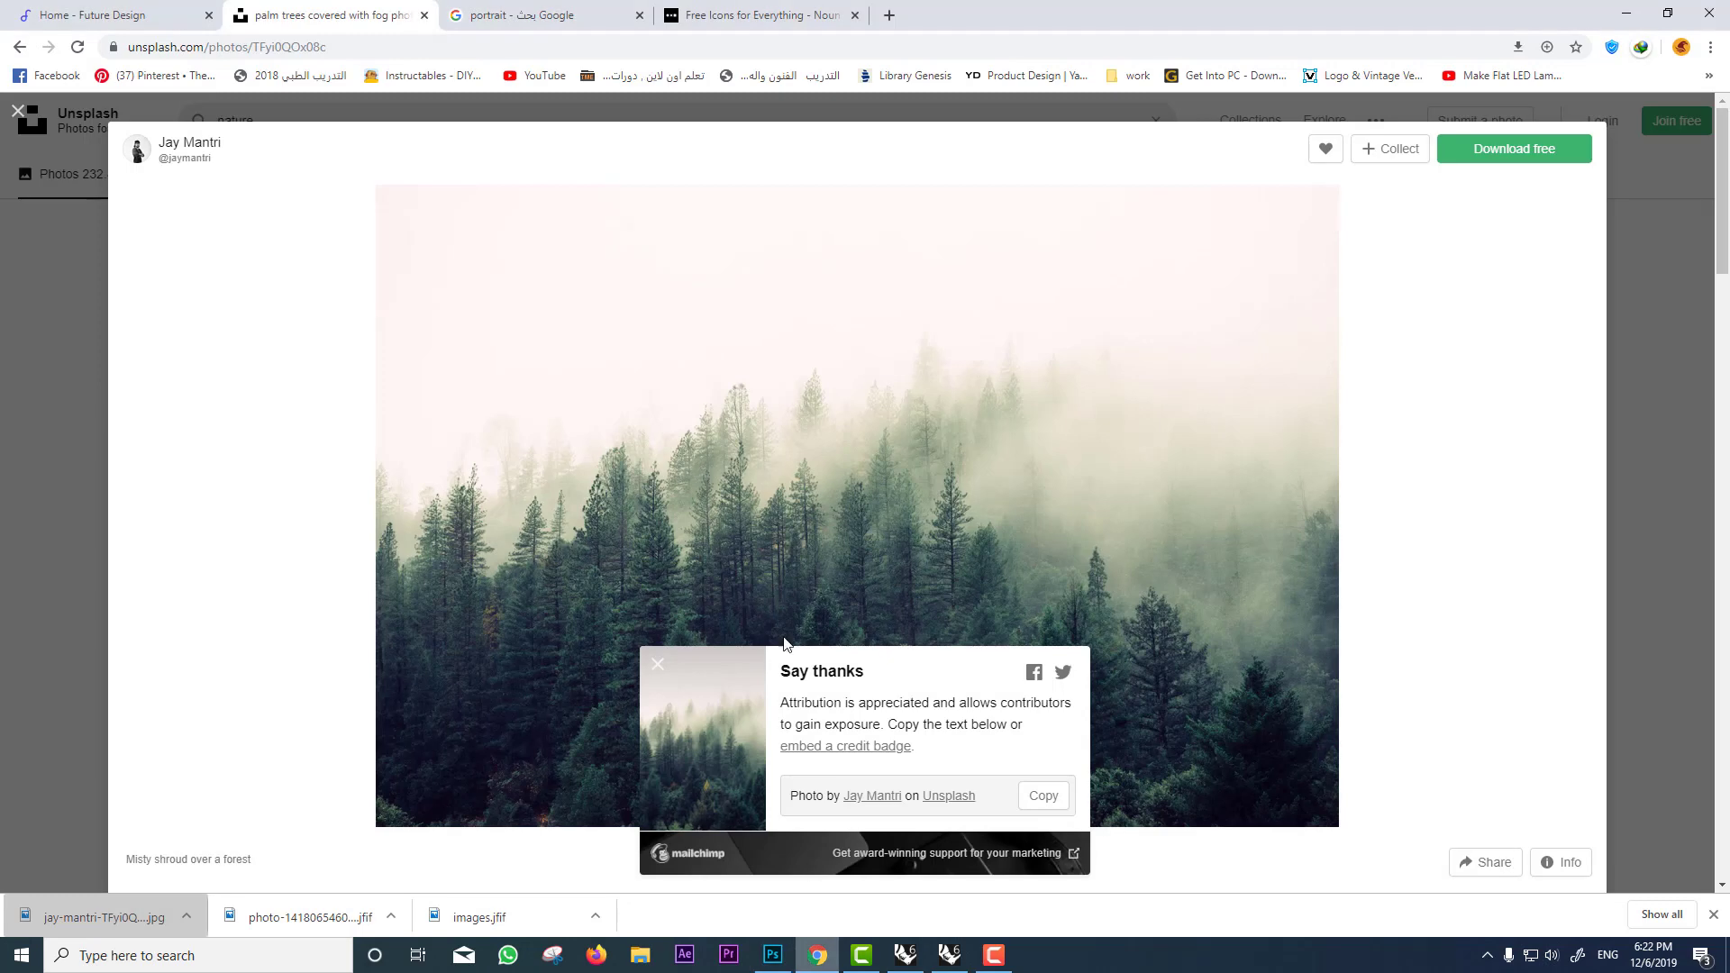
{"action": "left_click", "coordinate": [775, 16]}
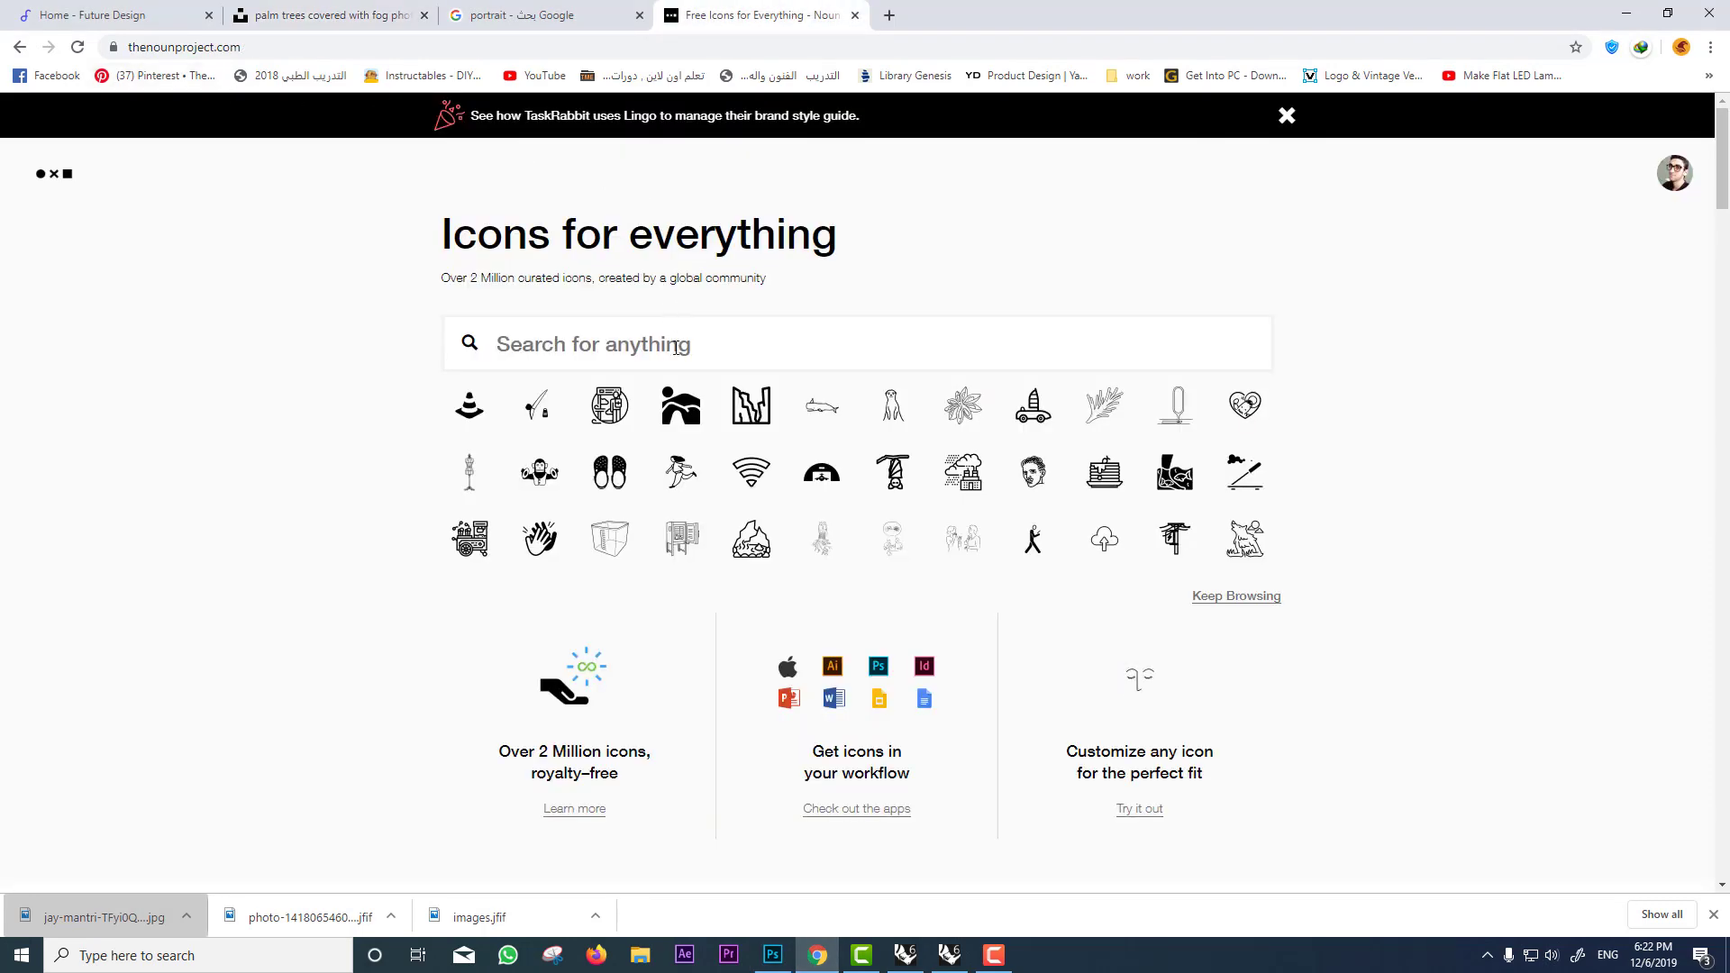
{"action": "type", "text": "cal"}
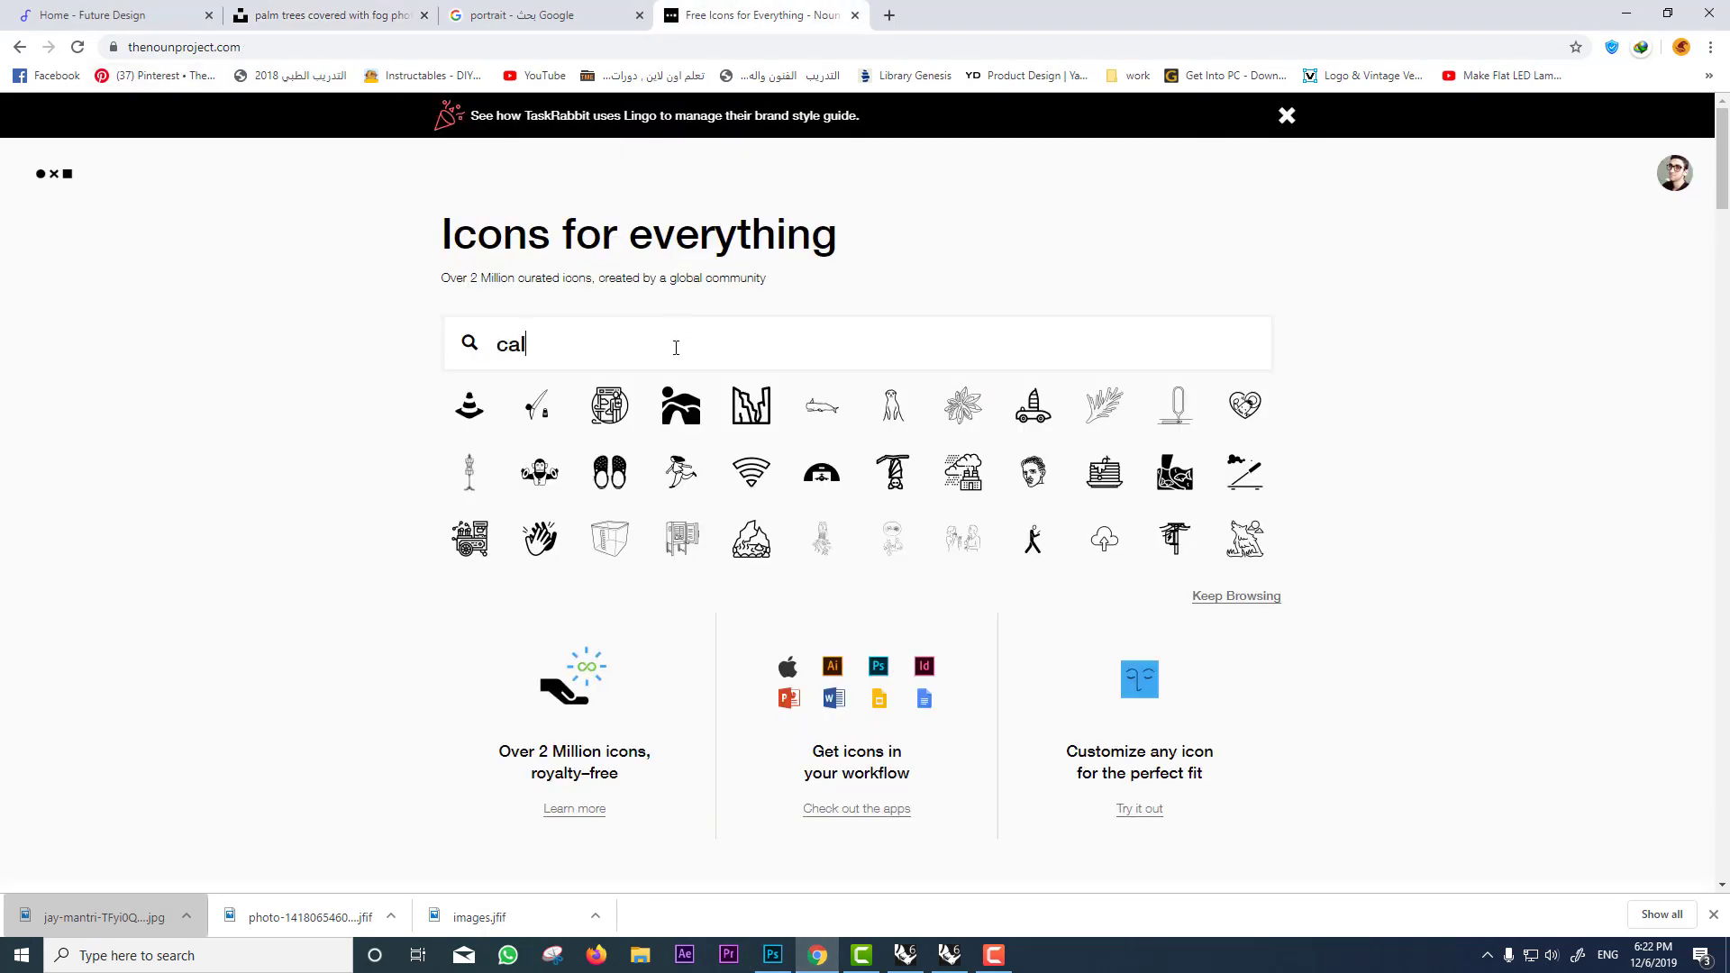
{"action": "type", "text": "l"}
{"action": "key", "text": "Return"}
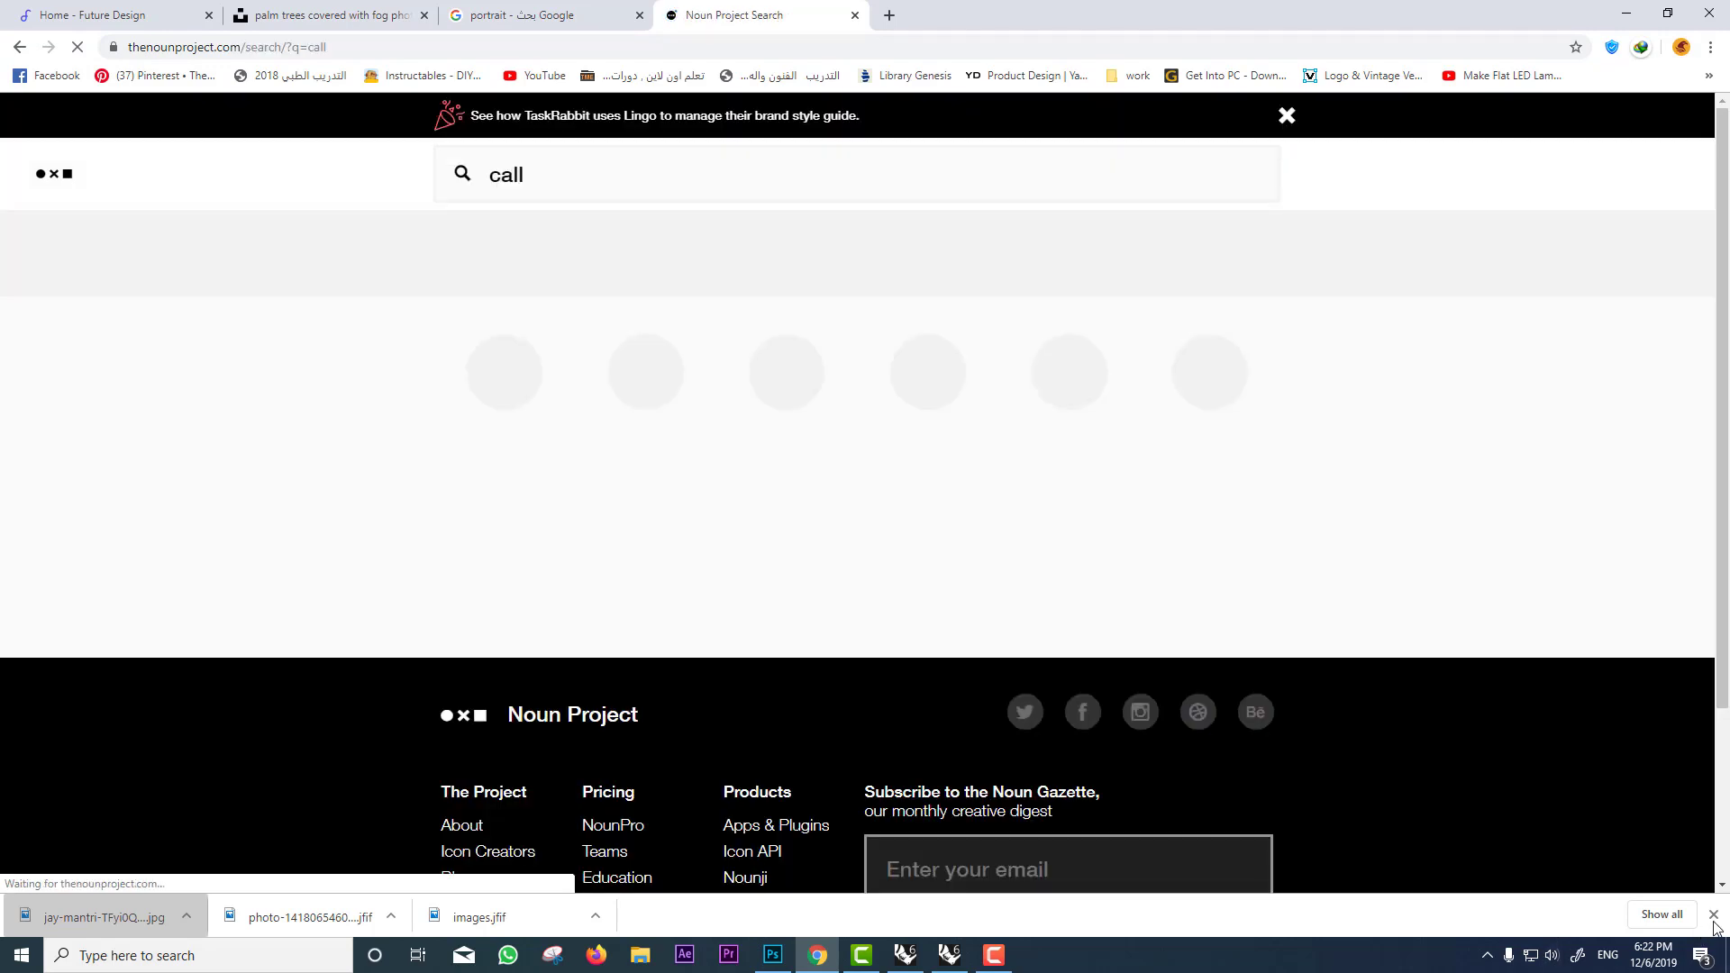
{"action": "left_click", "coordinate": [1715, 917]}
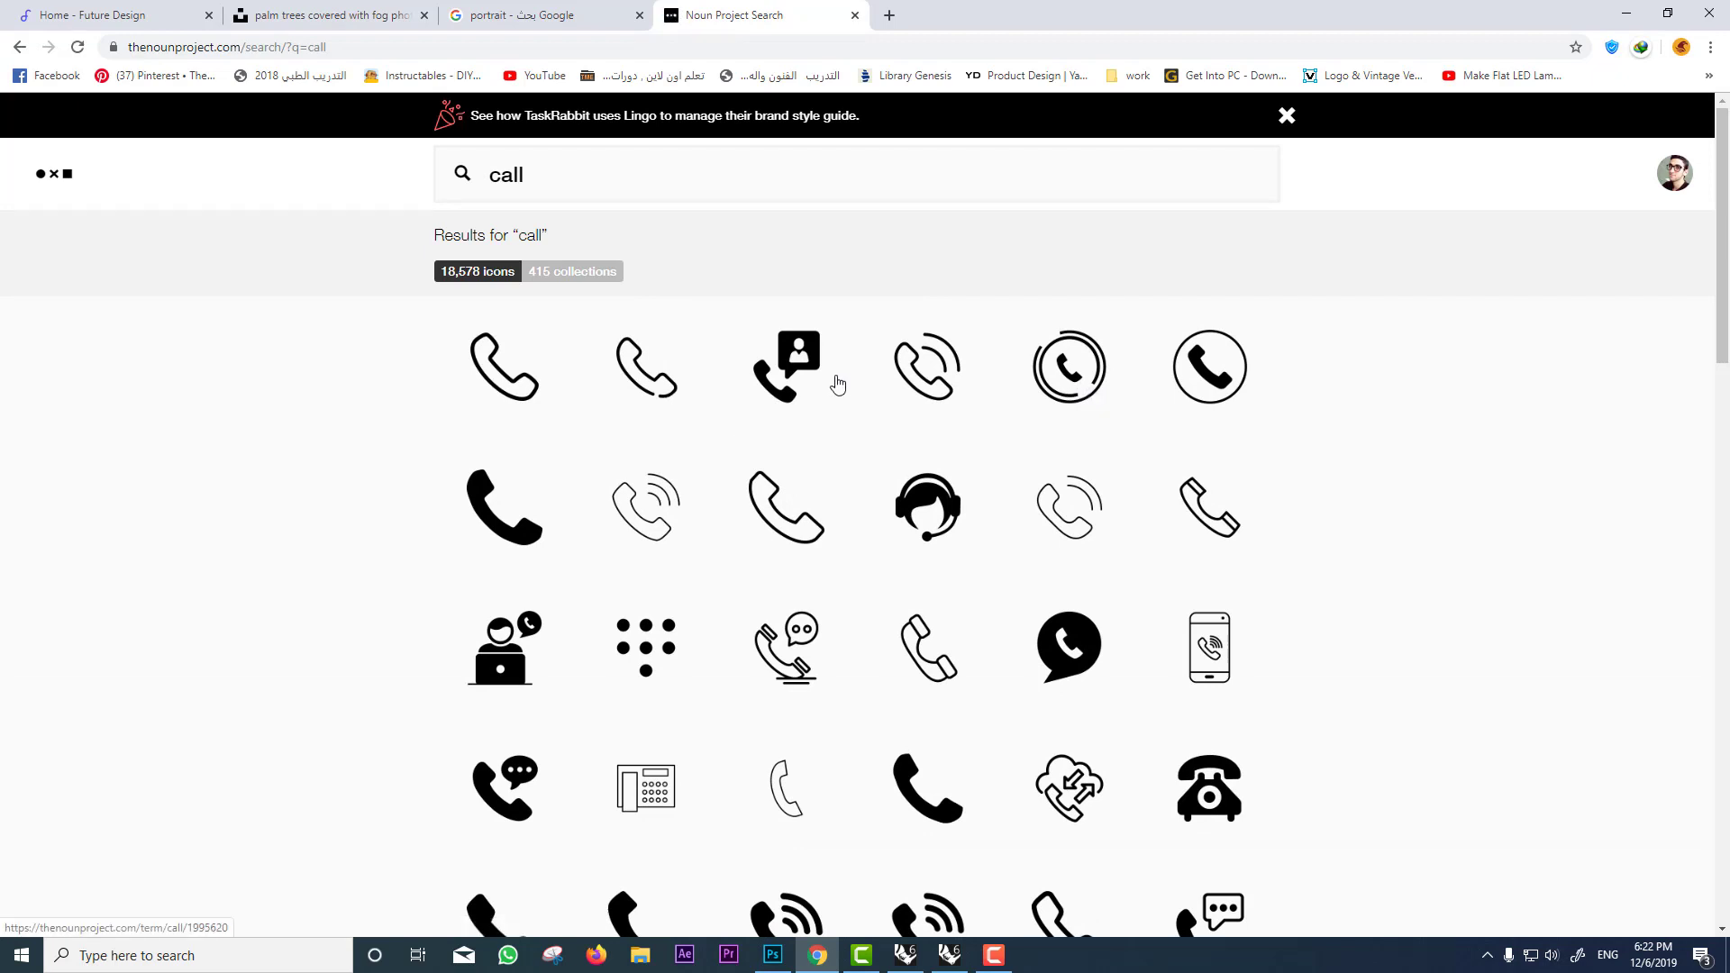
{"action": "left_click", "coordinate": [1048, 386]}
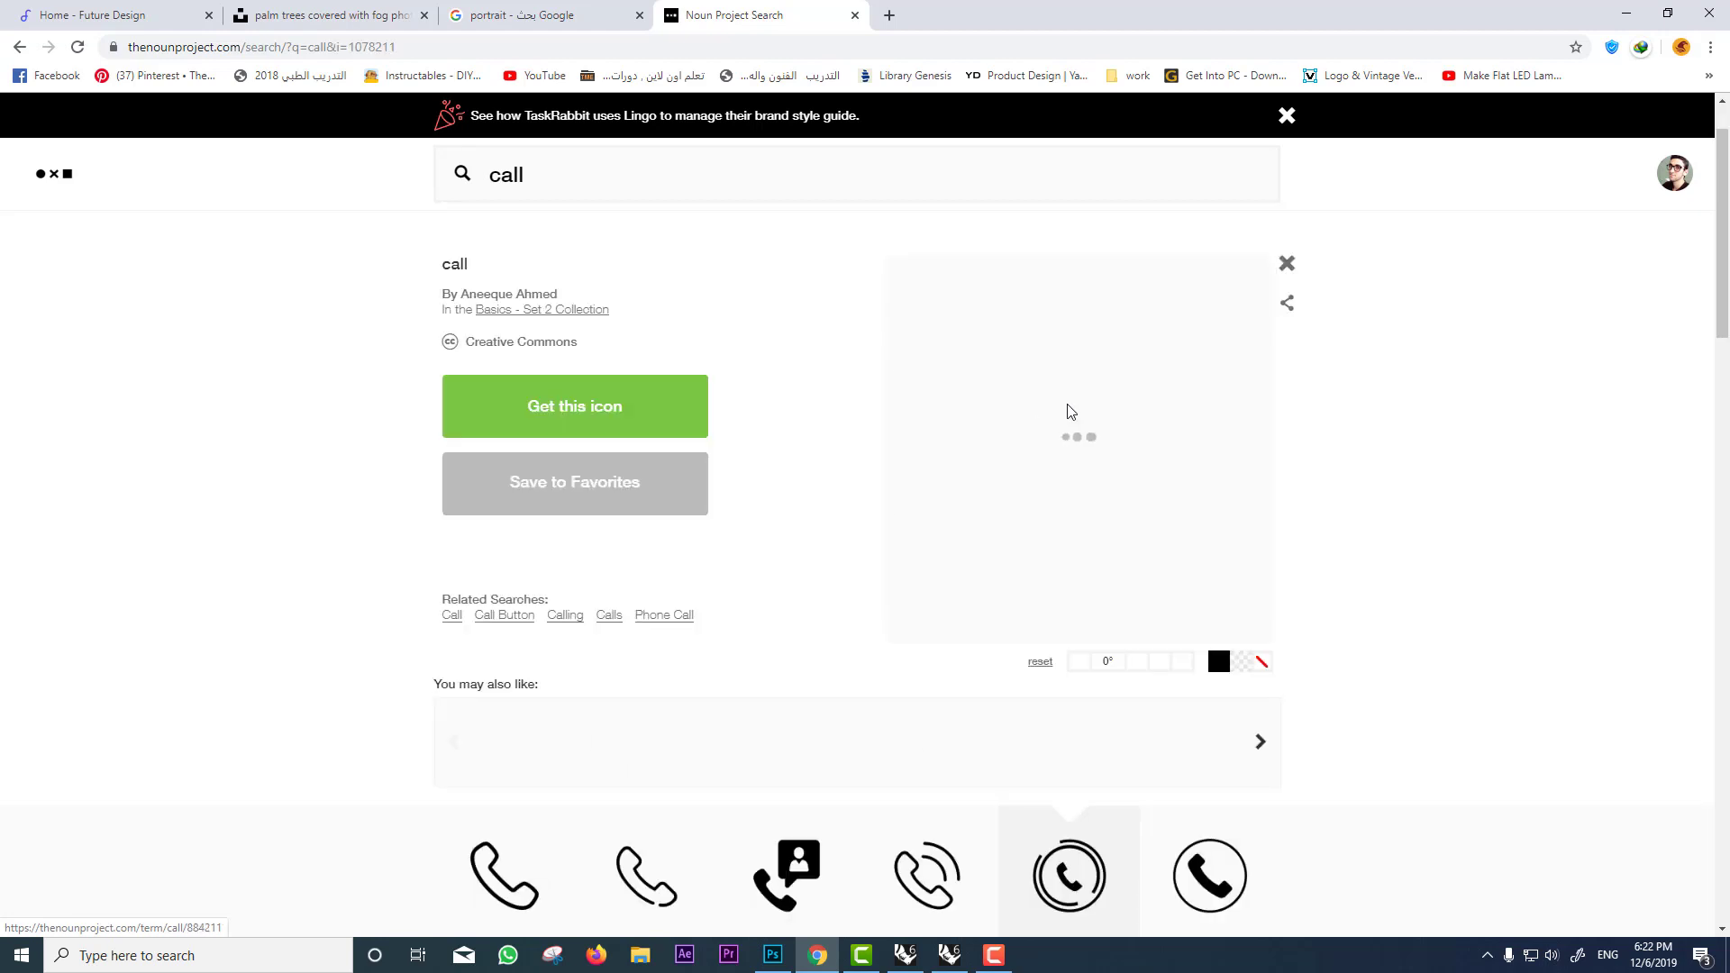
{"action": "left_click", "coordinate": [588, 414]}
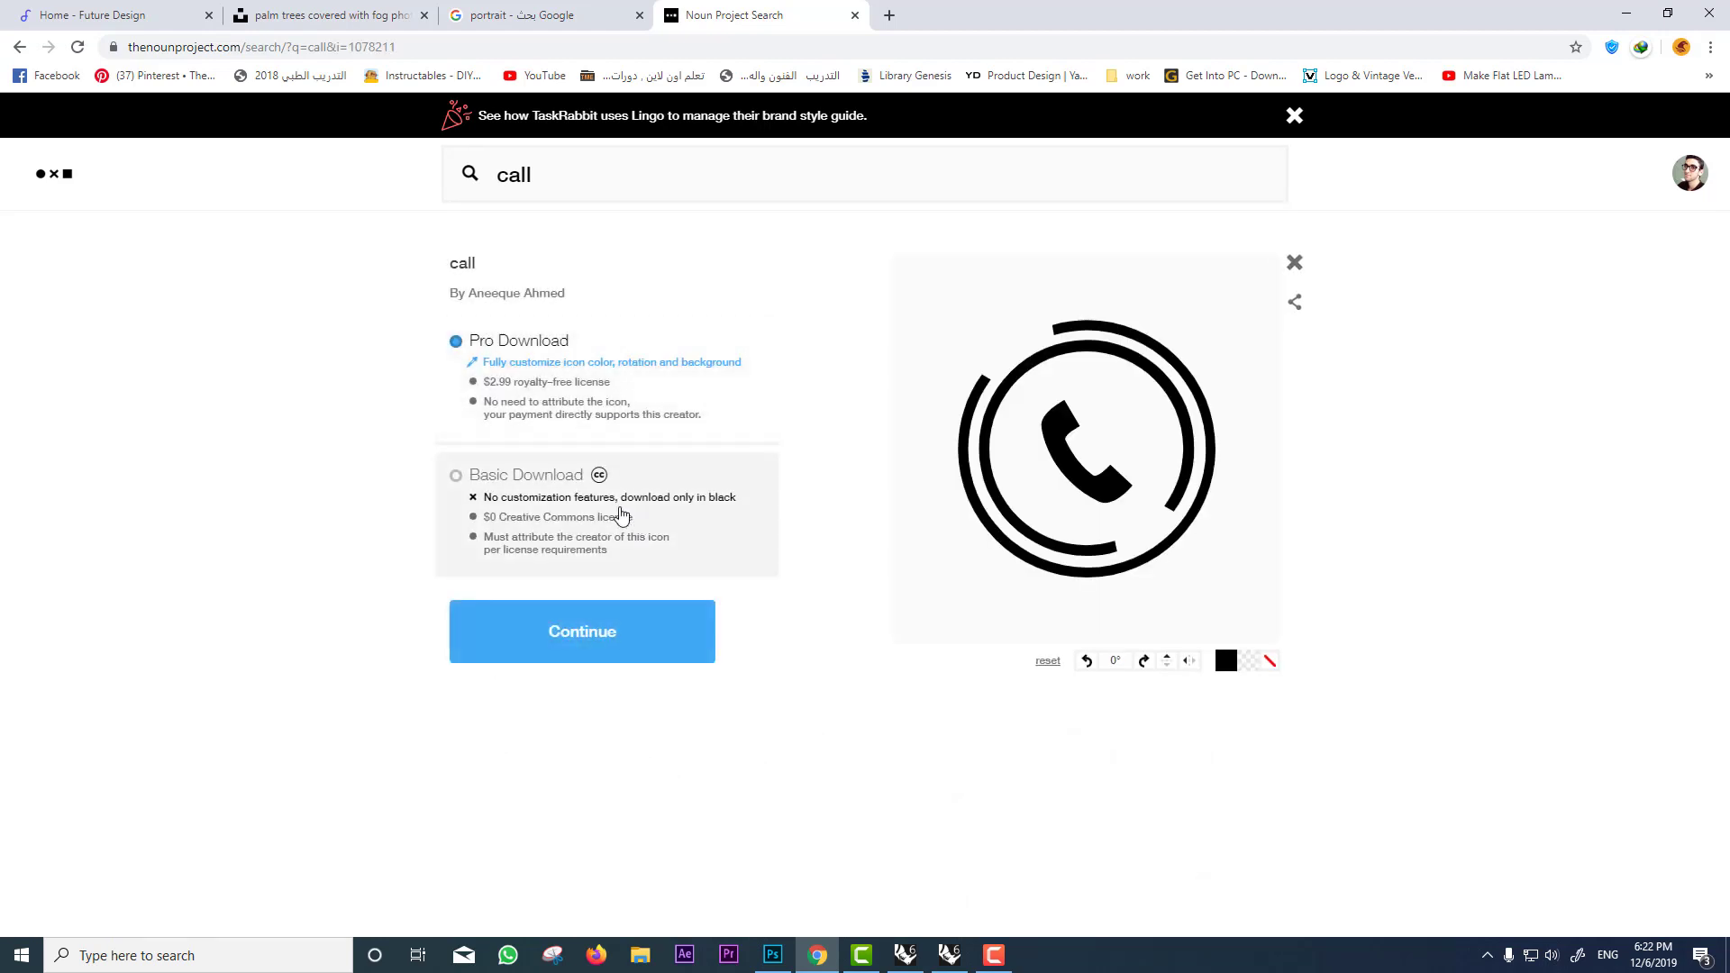
{"action": "left_click", "coordinate": [545, 482]}
{"action": "left_click", "coordinate": [595, 642]}
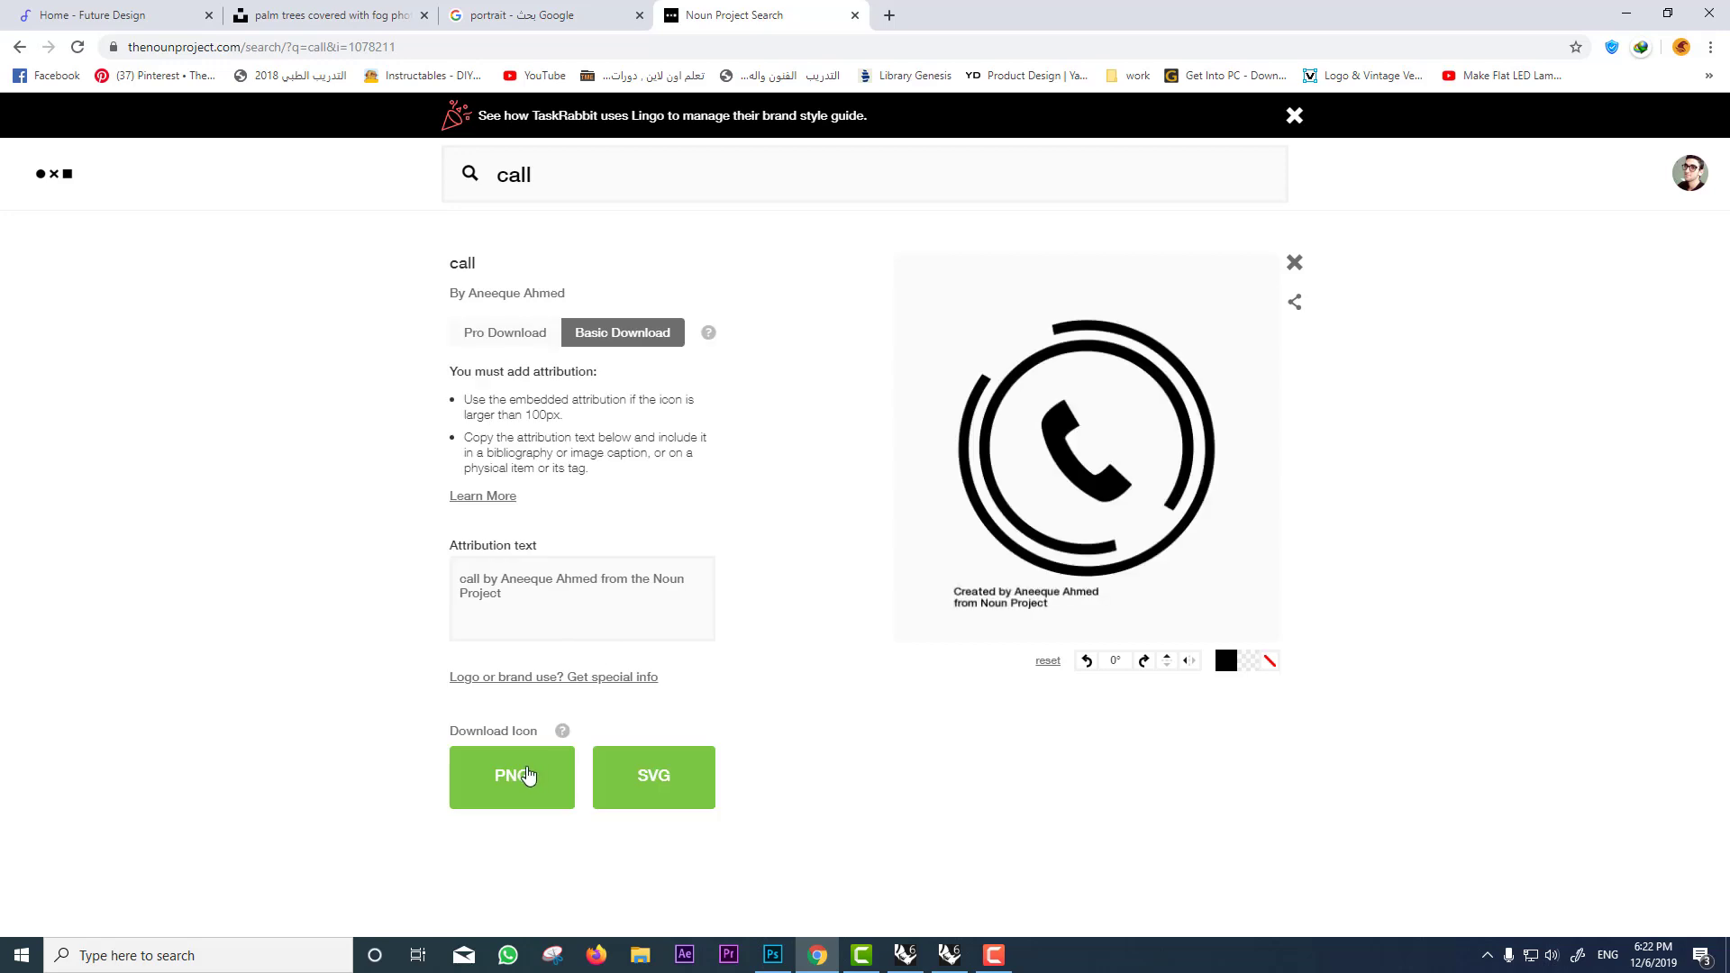
{"action": "left_click", "coordinate": [557, 776]}
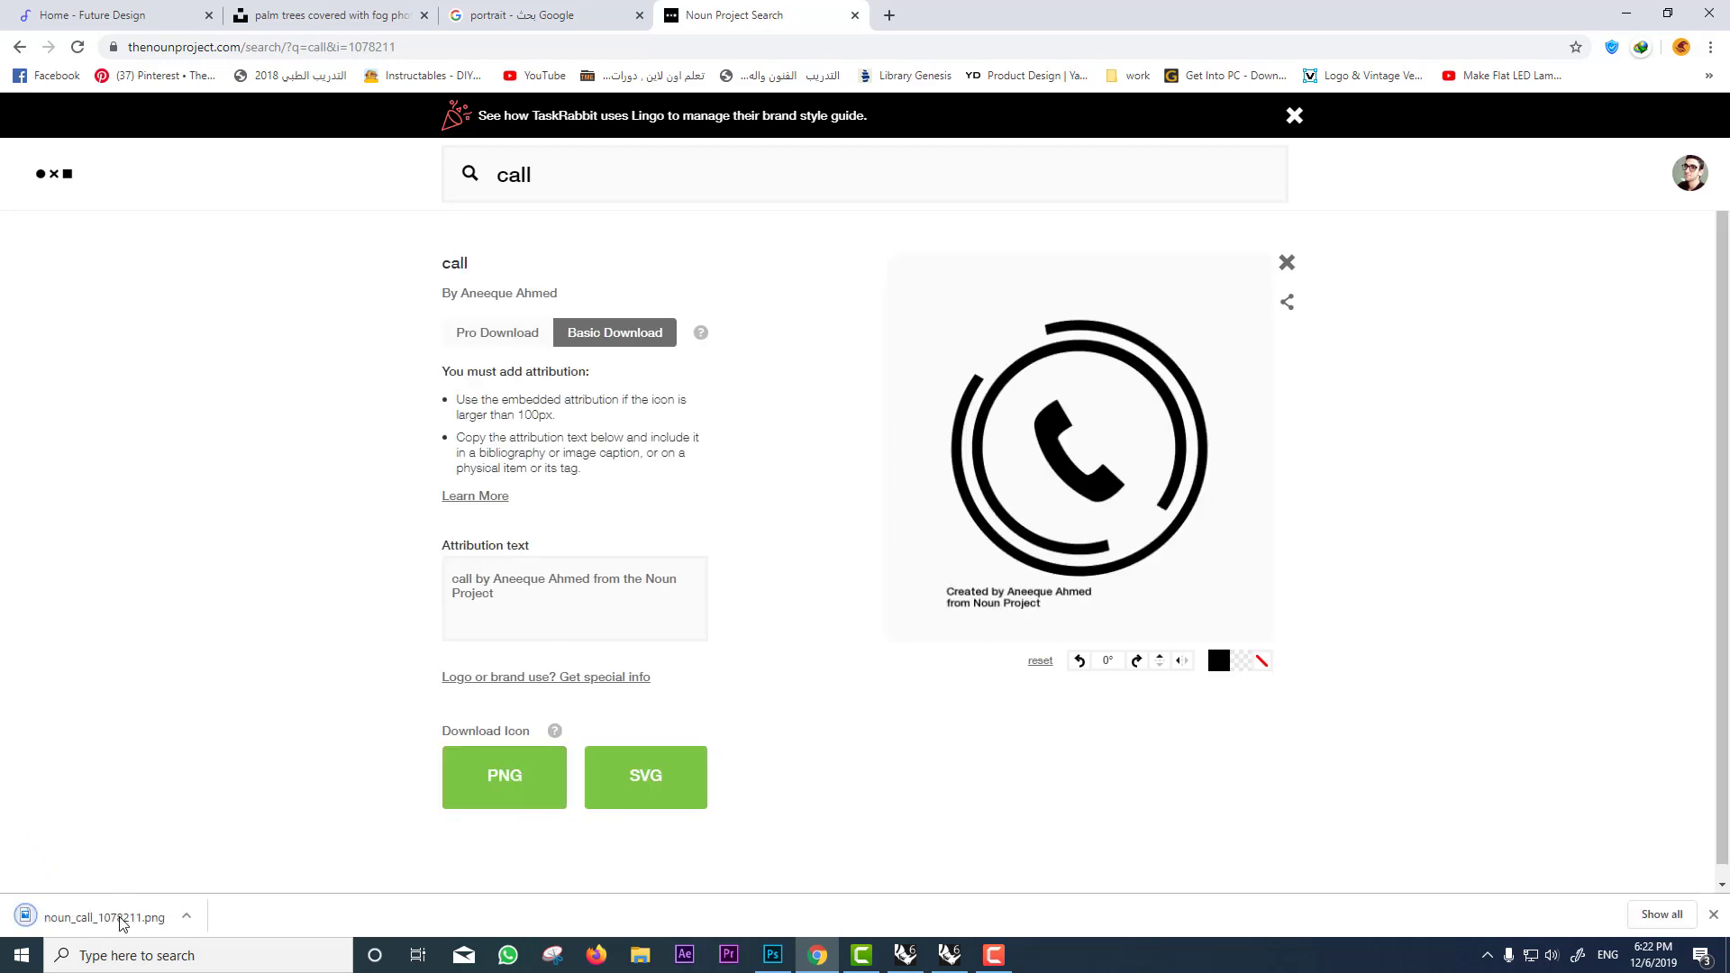
{"action": "left_click_drag", "start_coordinate": [104, 918], "coordinate": [972, 487]}
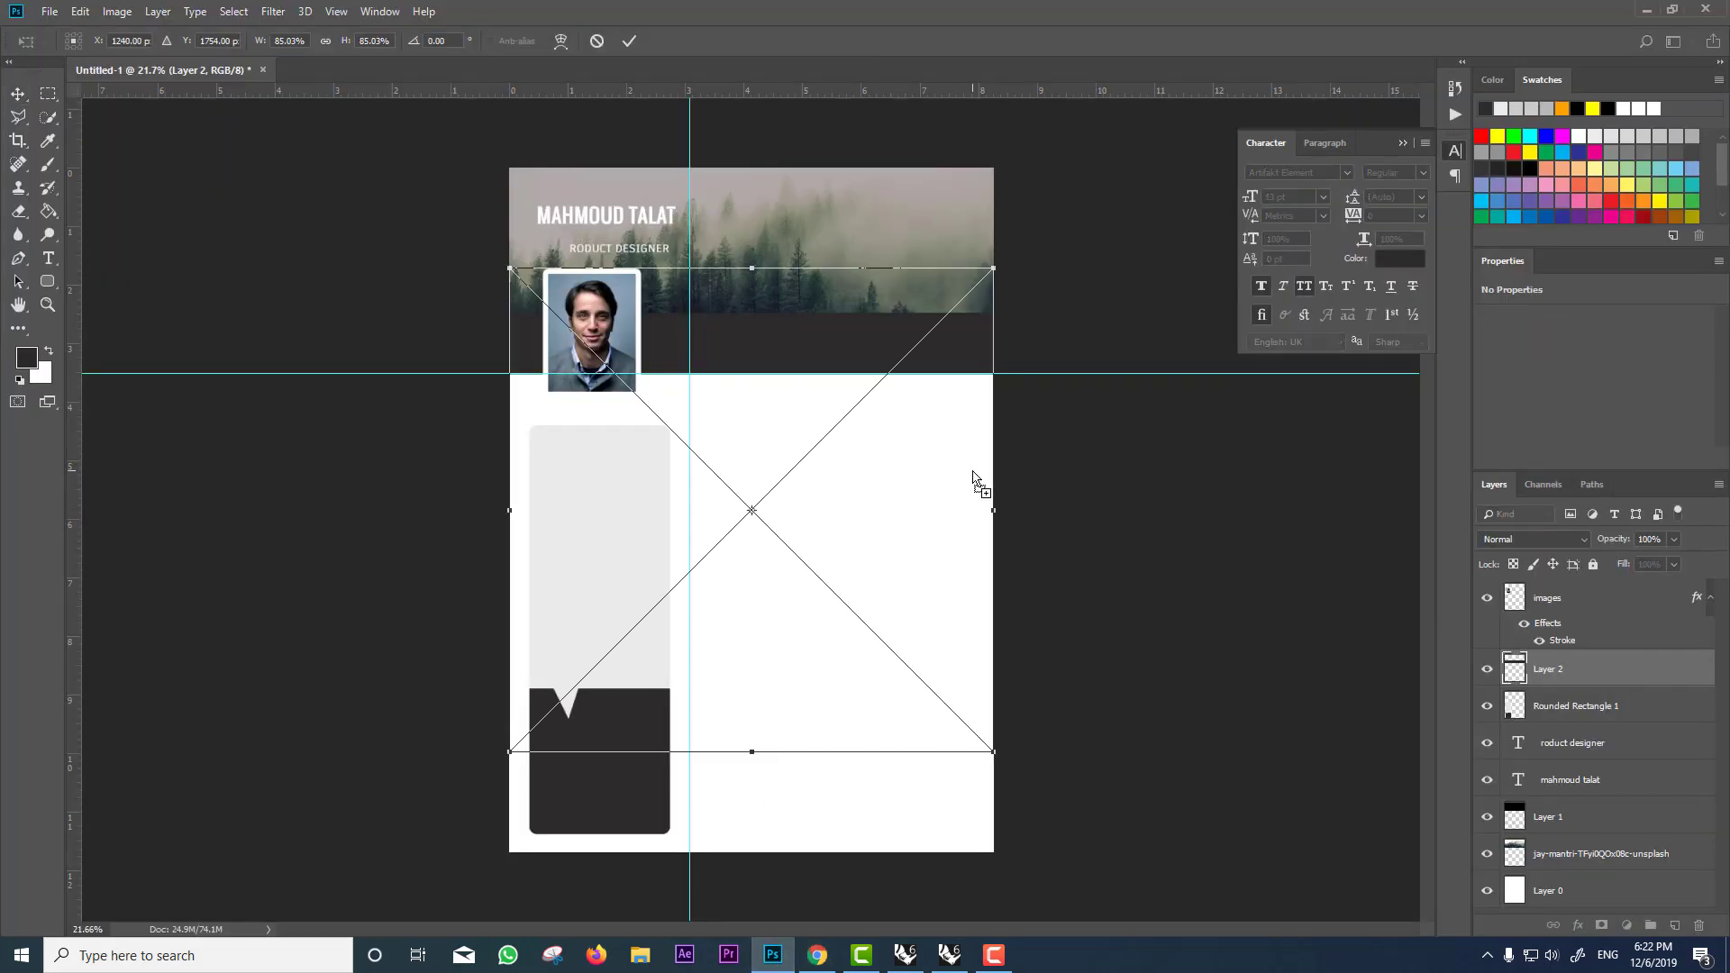
{"action": "key", "text": "Return"}
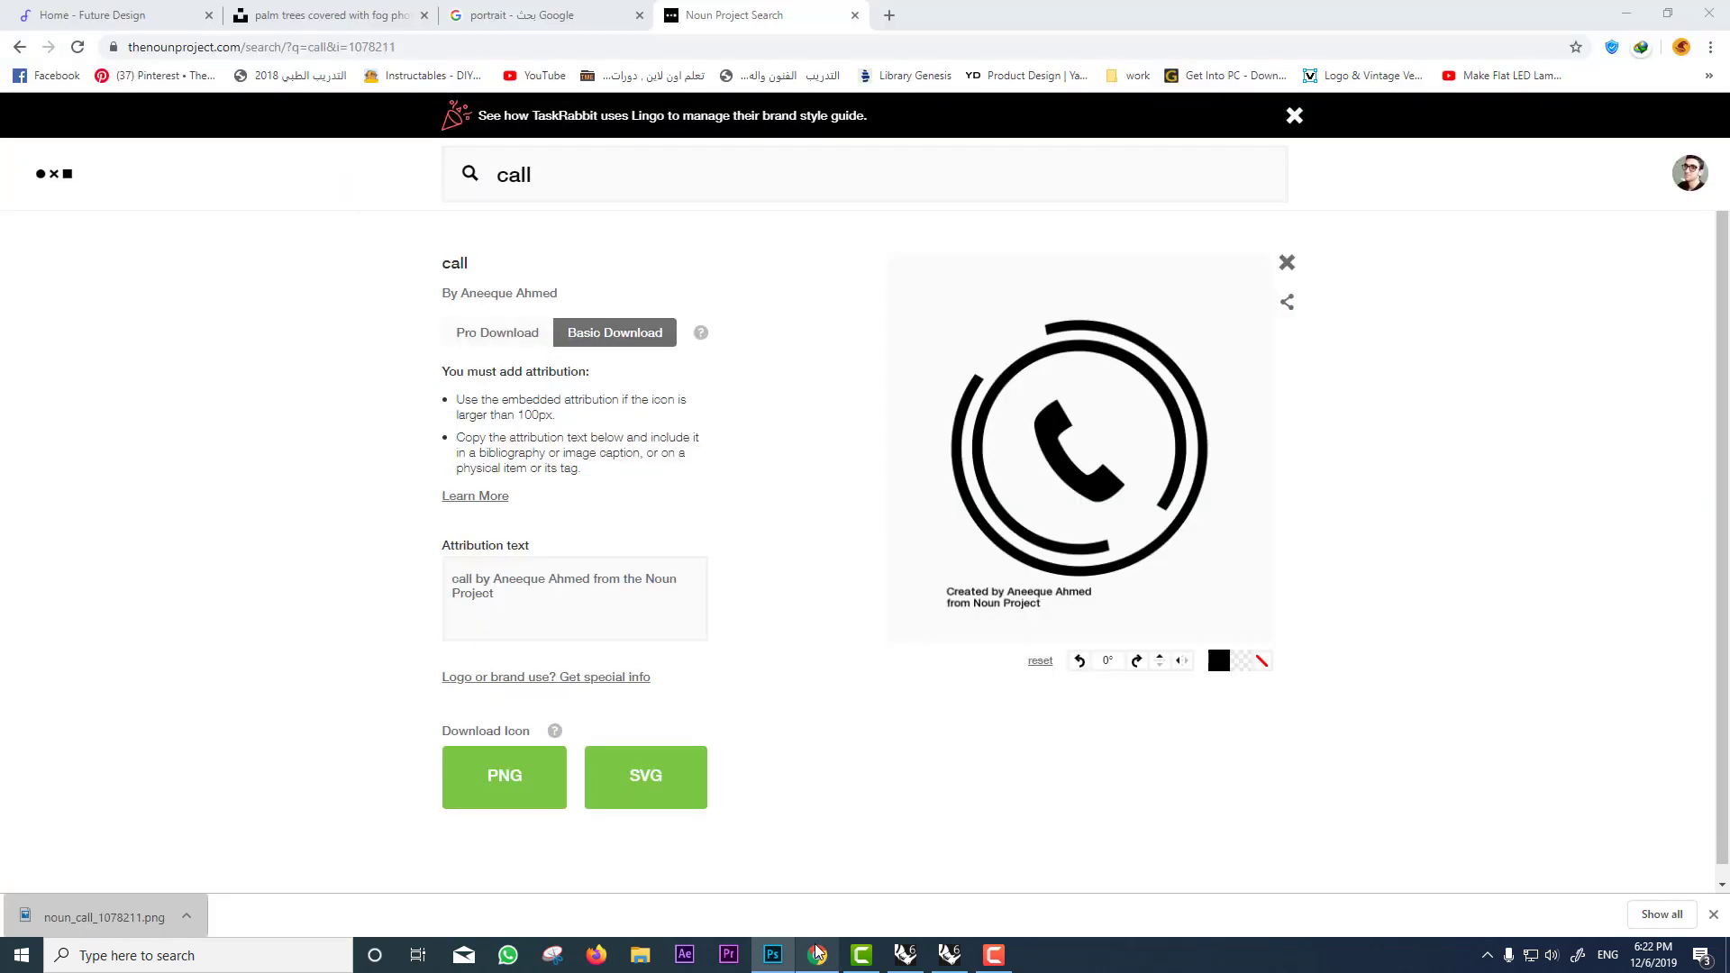
Step: Search 'email', download the @-envelope icon as PNG and place it in the CV
{"action": "left_click", "coordinate": [820, 952]}
{"action": "key", "text": "ctrl+a"}
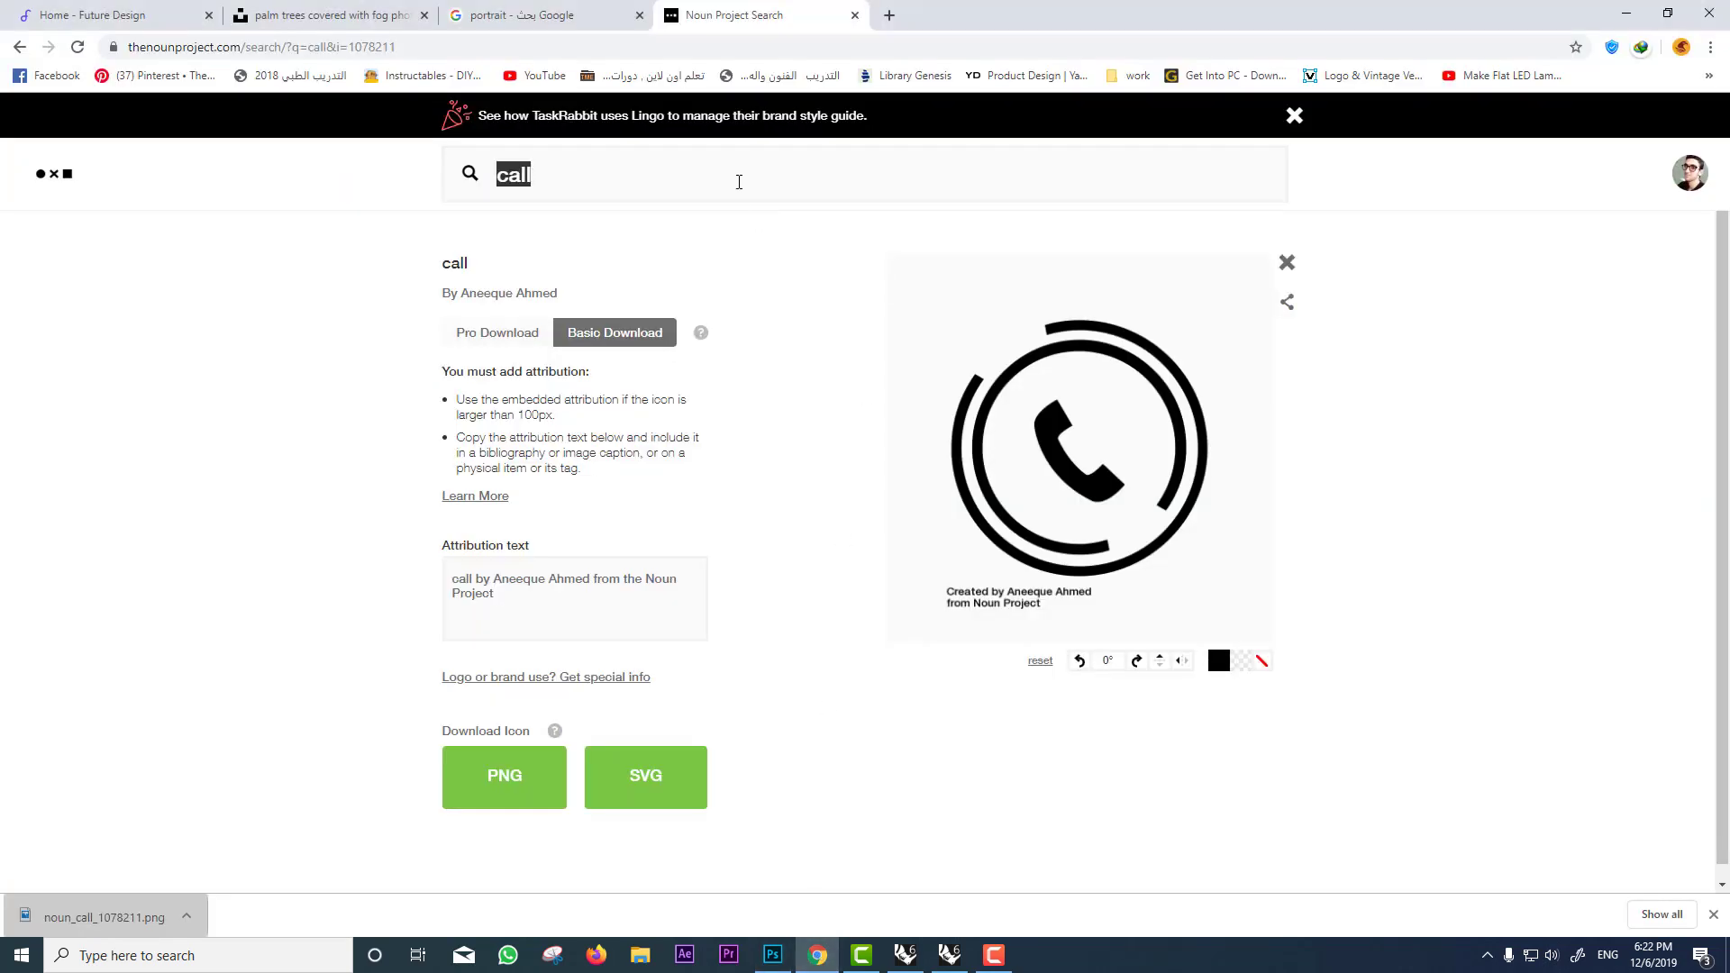
{"action": "type", "text": "email"}
{"action": "key", "text": "Return"}
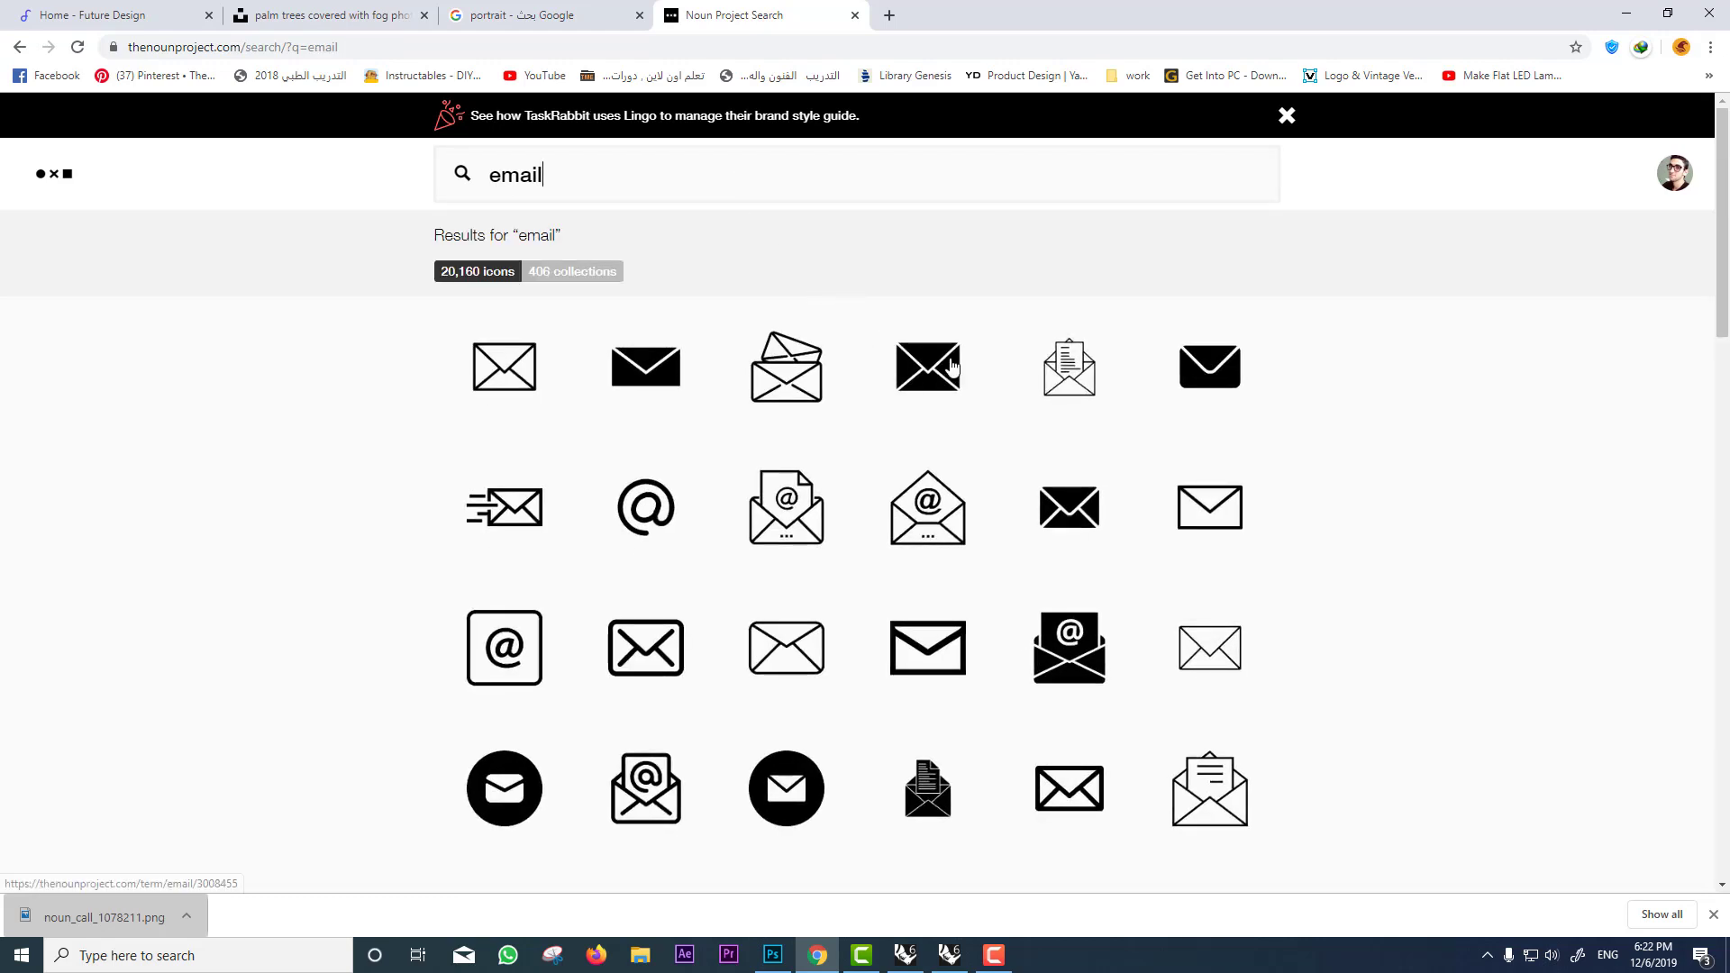
{"action": "scroll", "coordinate": [807, 582], "scroll_direction": "down", "scroll_amount": 2}
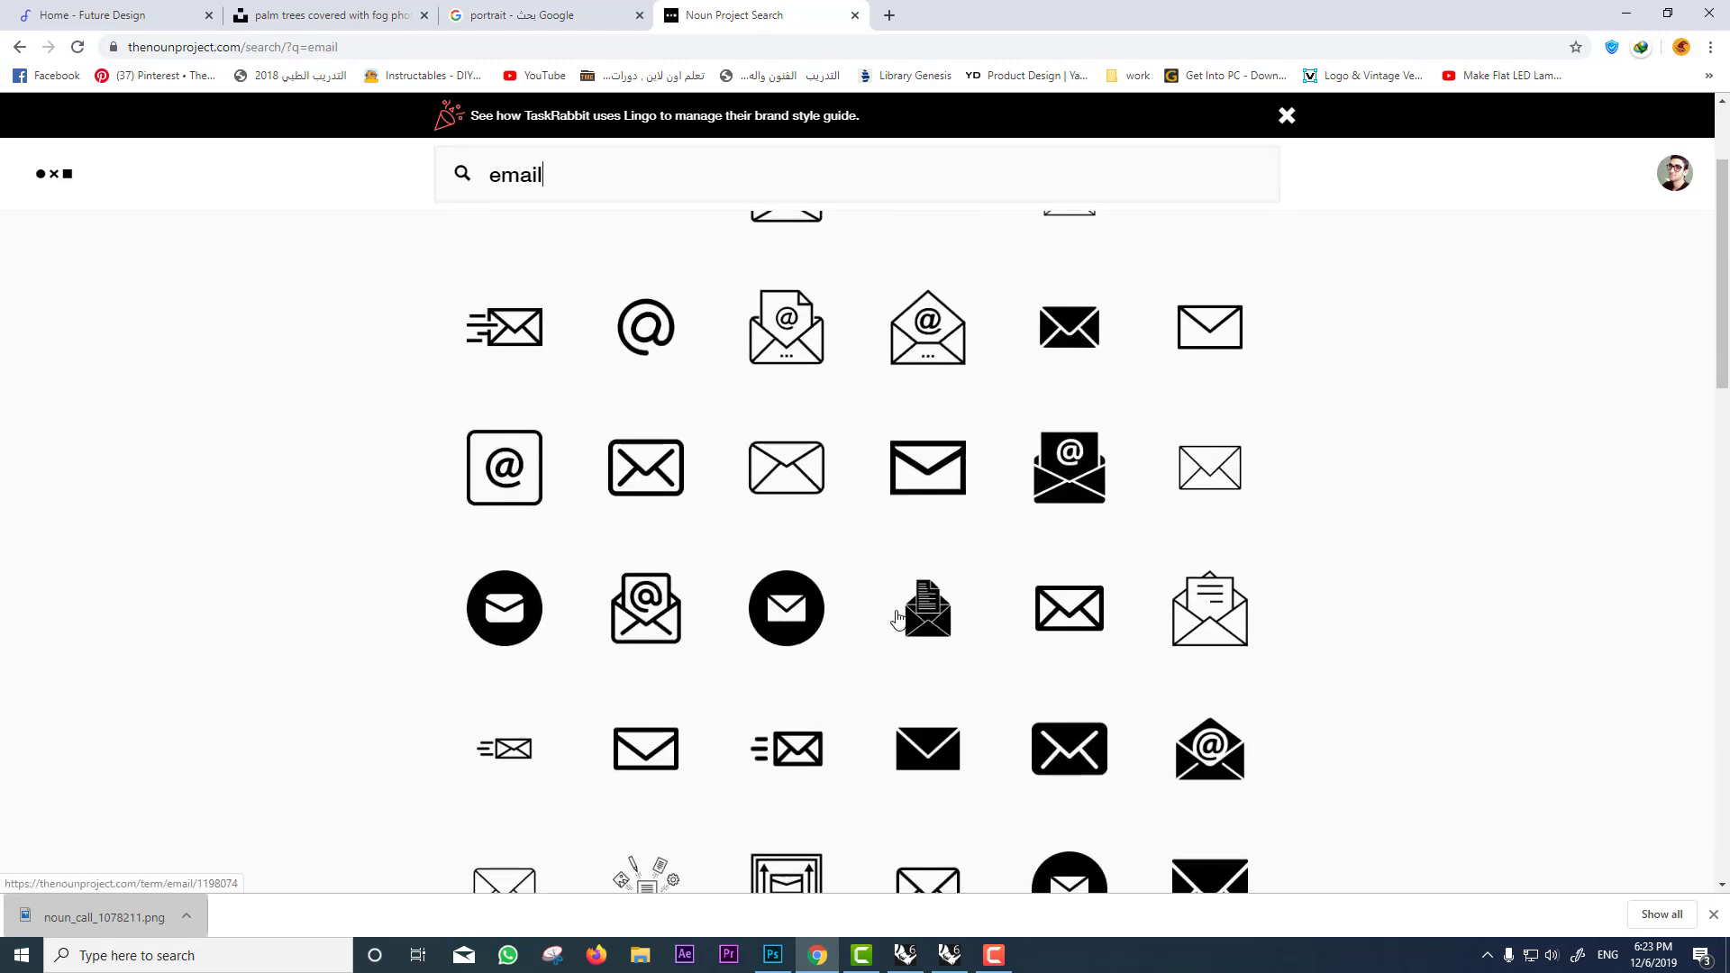
{"action": "scroll", "coordinate": [1064, 608], "scroll_direction": "down", "scroll_amount": 2}
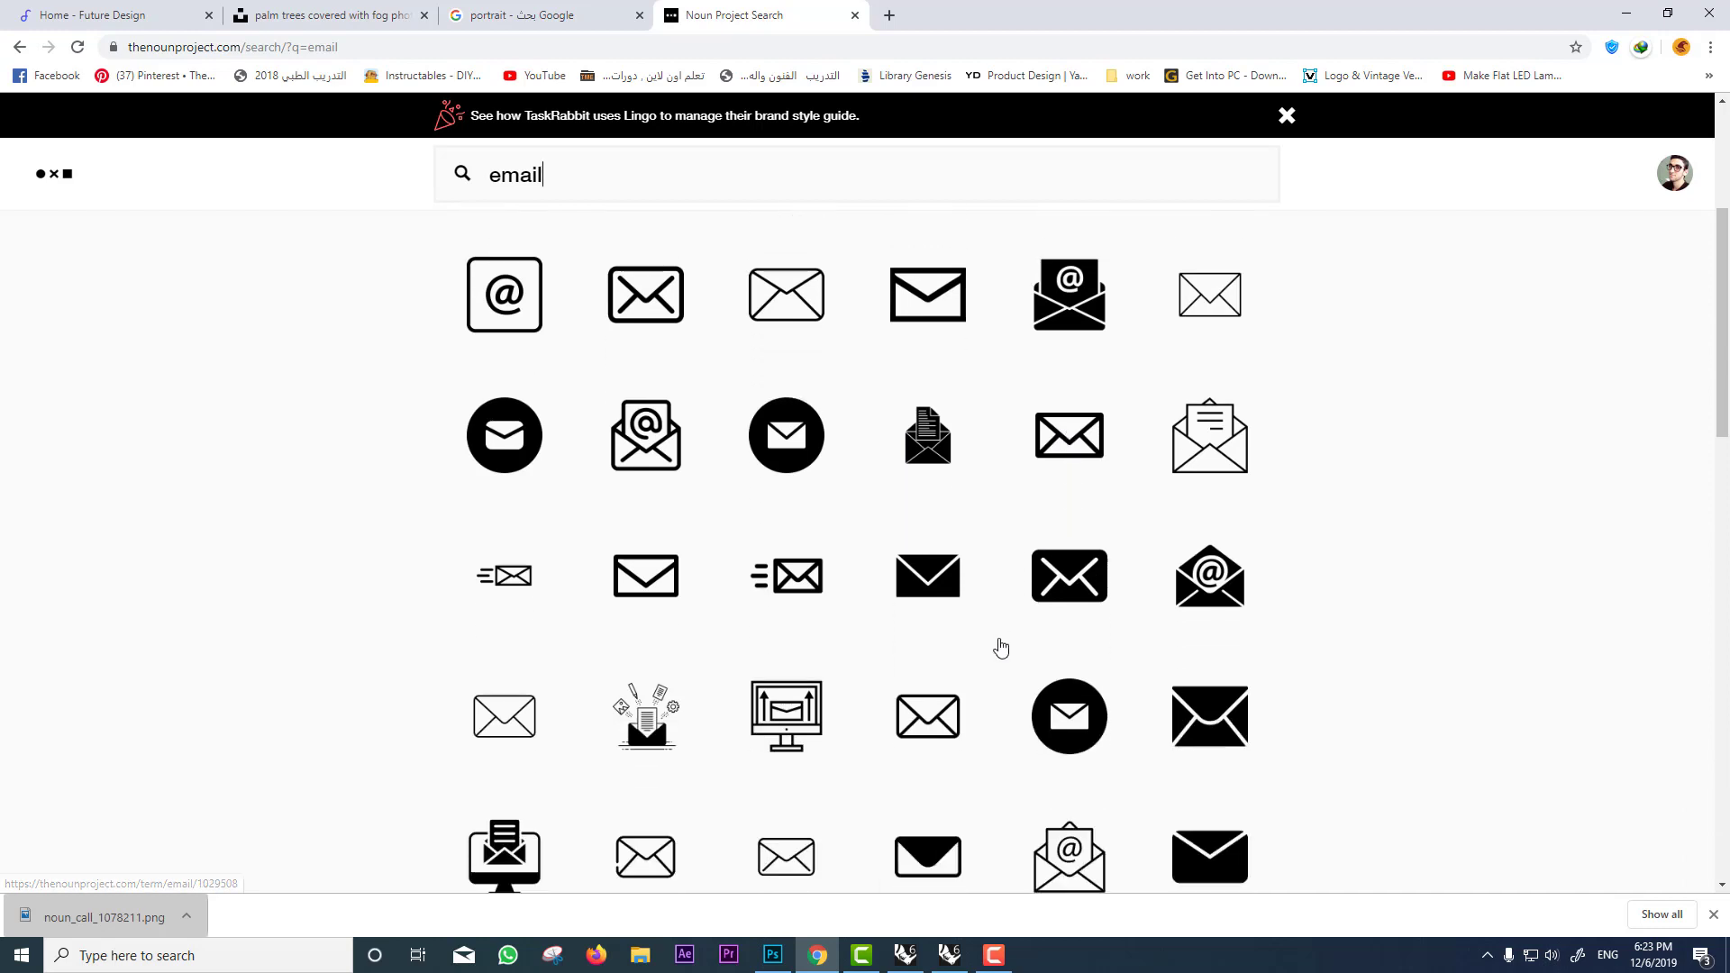
{"action": "scroll", "coordinate": [1001, 648], "scroll_direction": "down", "scroll_amount": 1}
{"action": "left_click", "coordinate": [773, 955]}
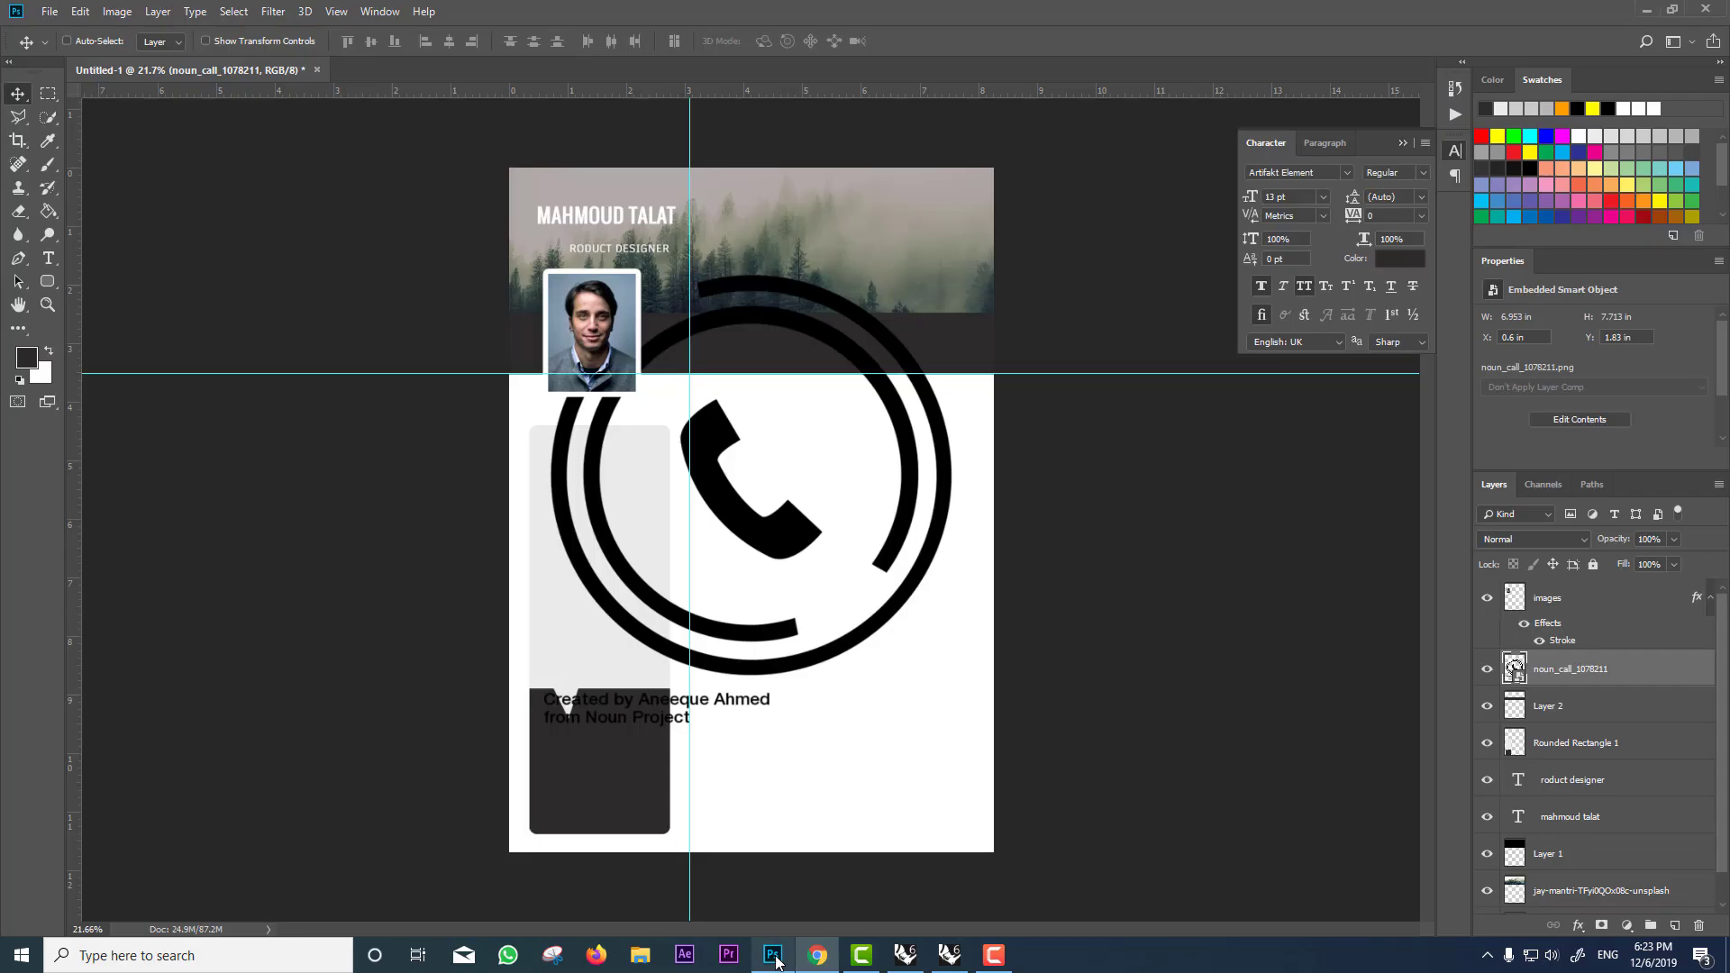
{"action": "left_click", "coordinate": [818, 955]}
{"action": "scroll", "coordinate": [1000, 637], "scroll_direction": "up", "scroll_amount": 5}
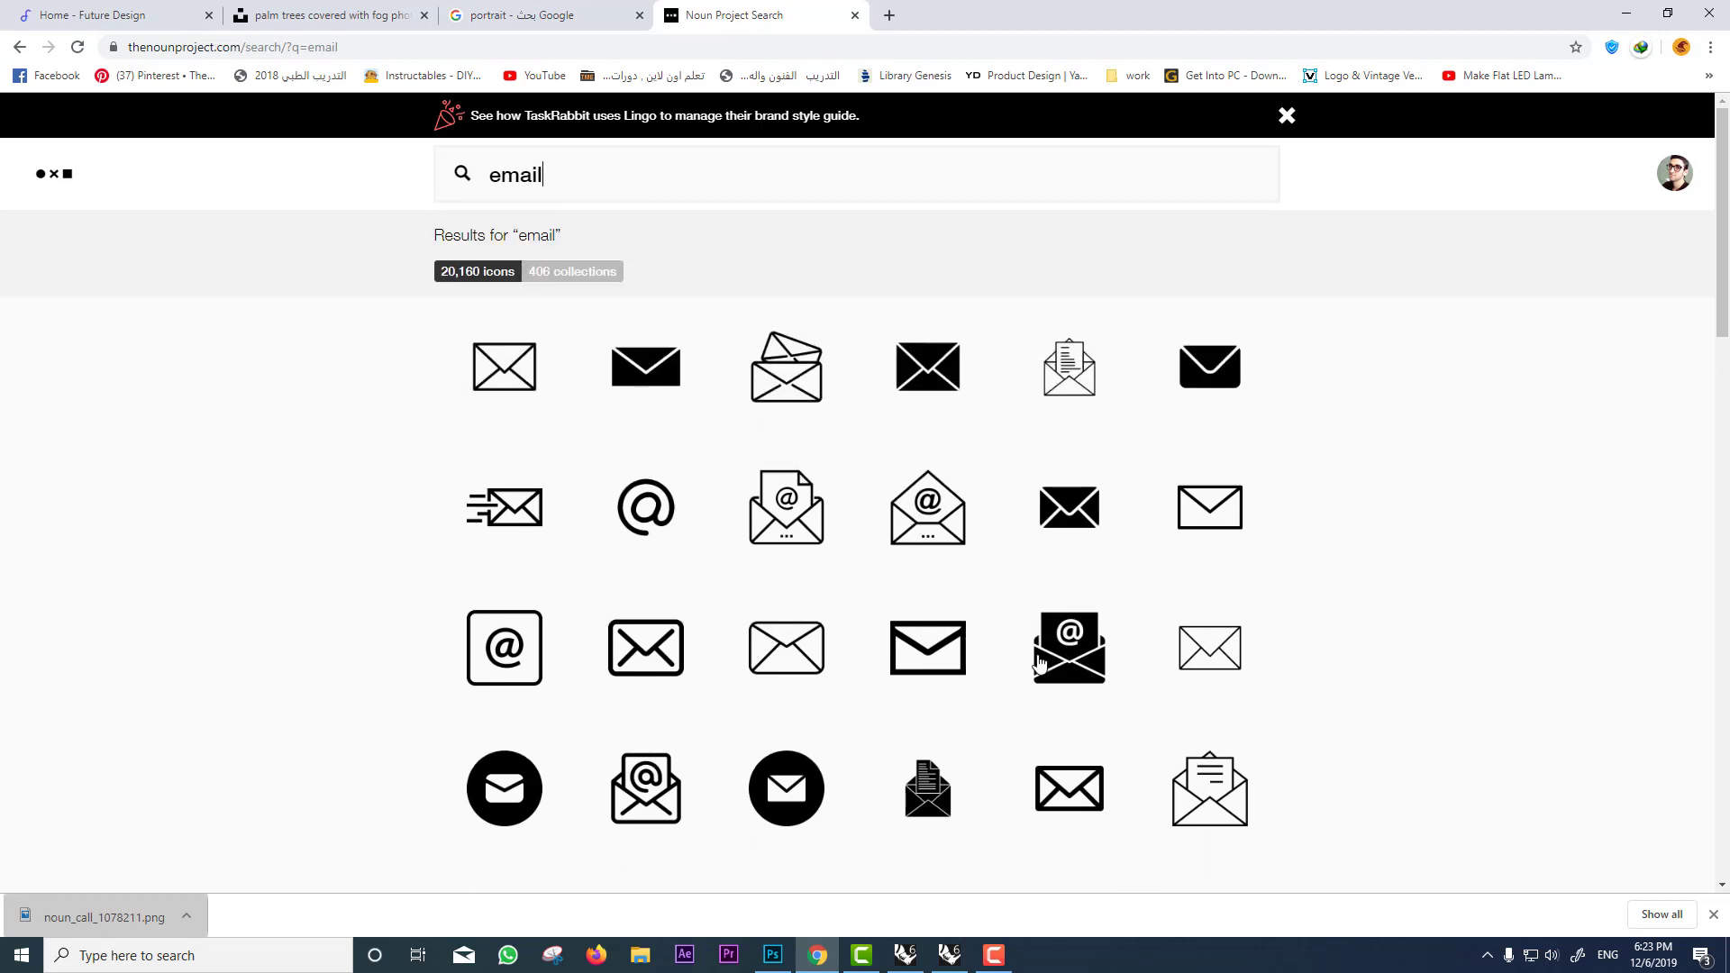
{"action": "left_click", "coordinate": [811, 521]}
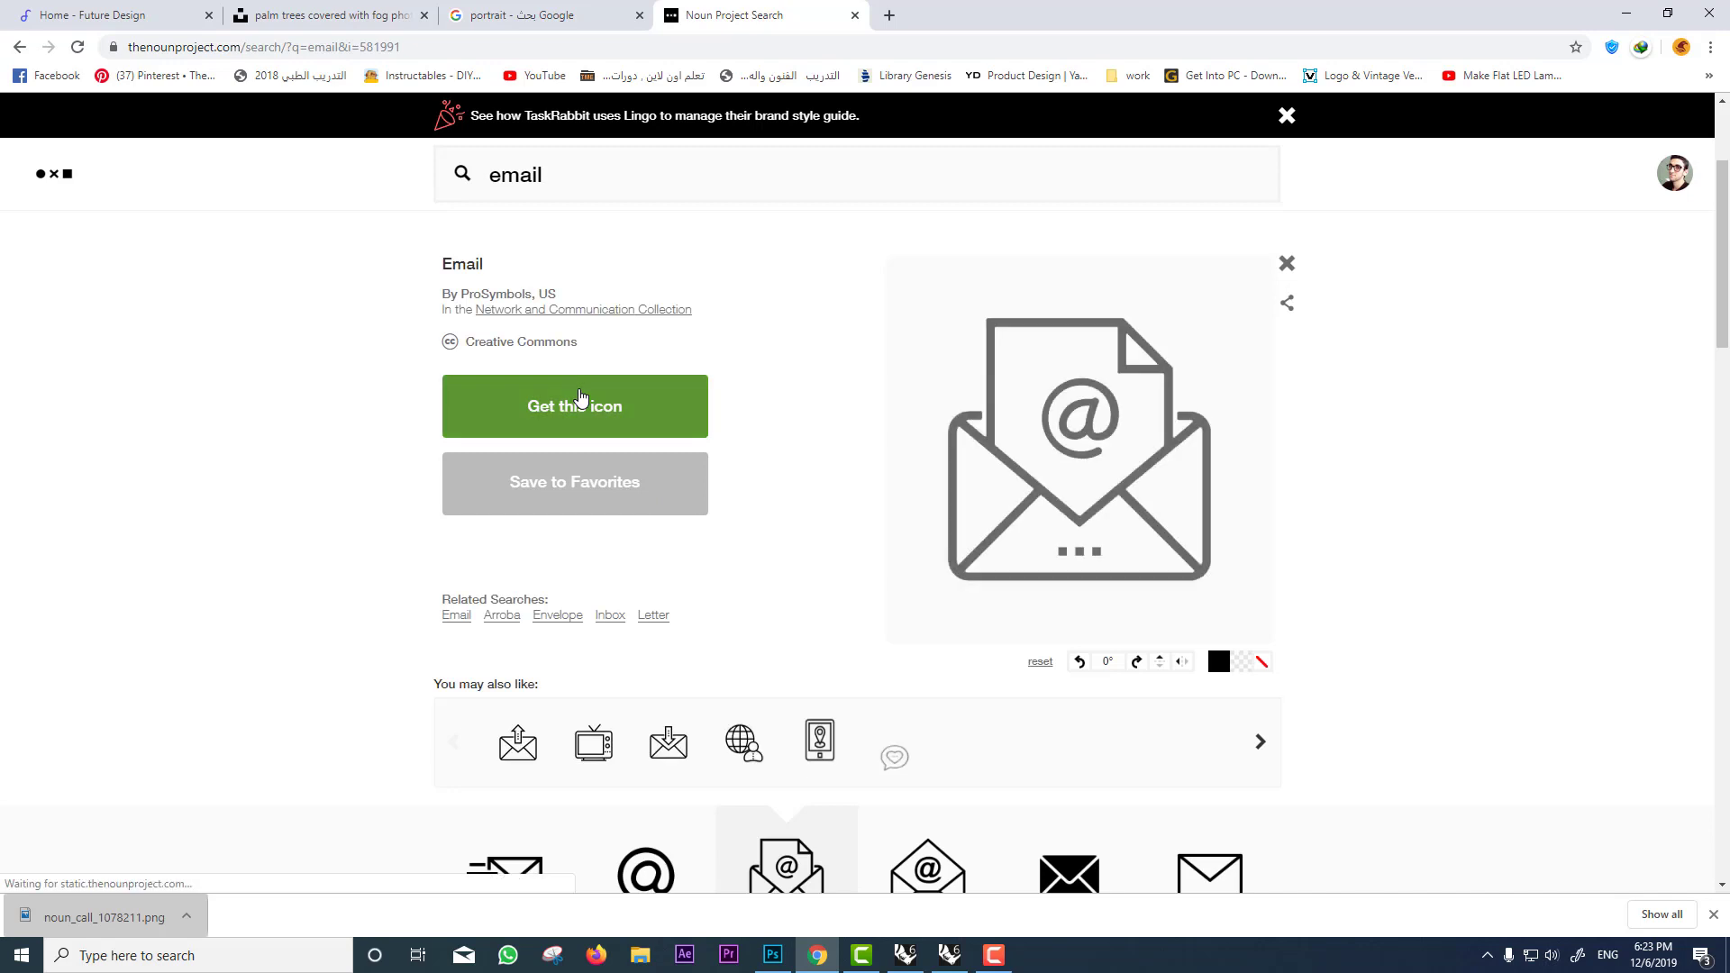
{"action": "left_click", "coordinate": [580, 405]}
{"action": "left_click", "coordinate": [606, 649]}
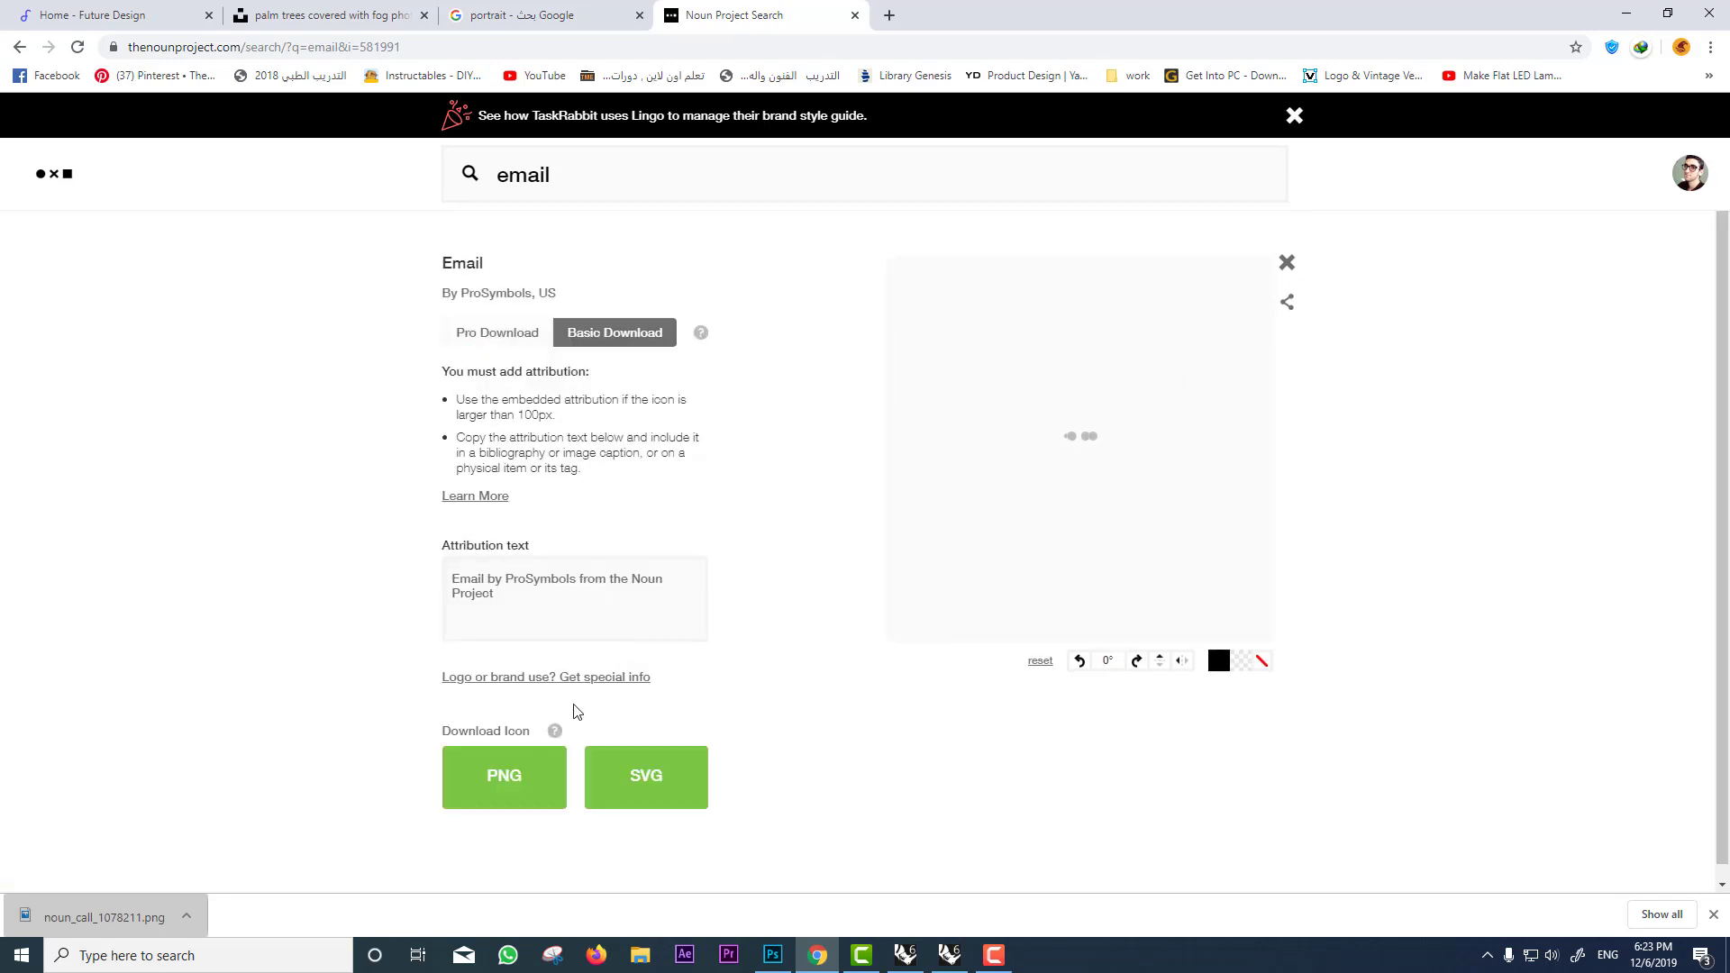
{"action": "left_click", "coordinate": [504, 777]}
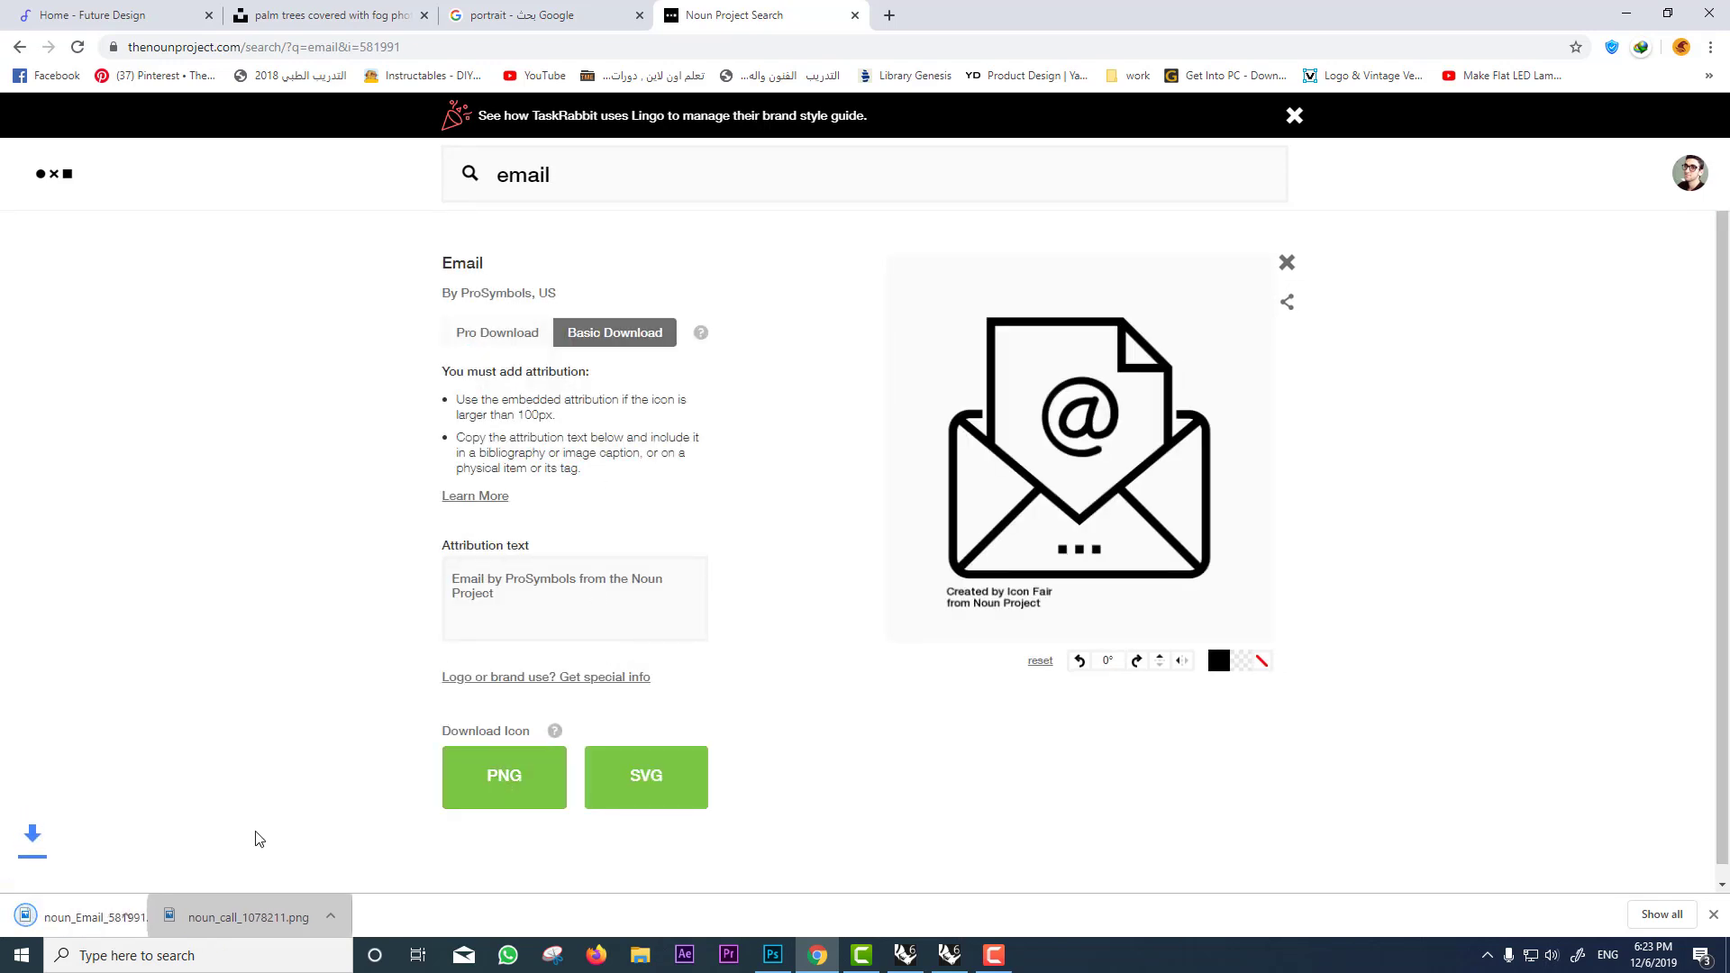
{"action": "left_click_drag", "start_coordinate": [106, 916], "coordinate": [745, 753]}
{"action": "key", "text": "Return"}
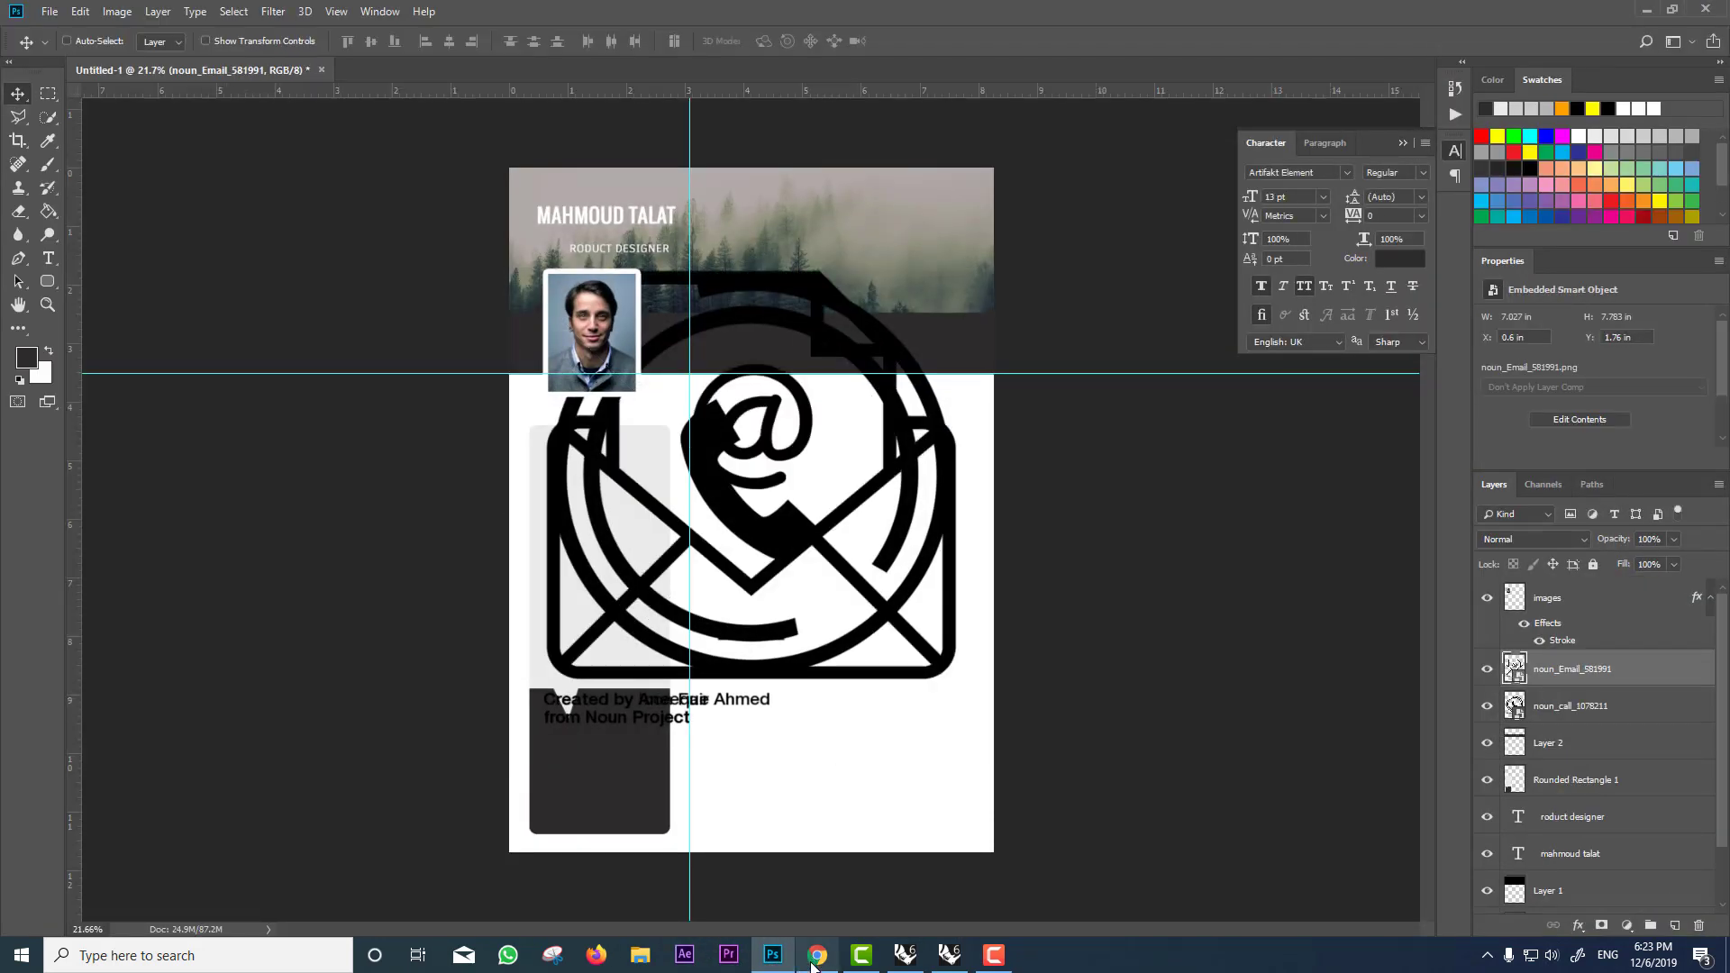
Step: Search 'site', download the globe icon as PNG and place it in the CV
{"action": "left_click", "coordinate": [816, 955]}
{"action": "double_click", "coordinate": [652, 177]}
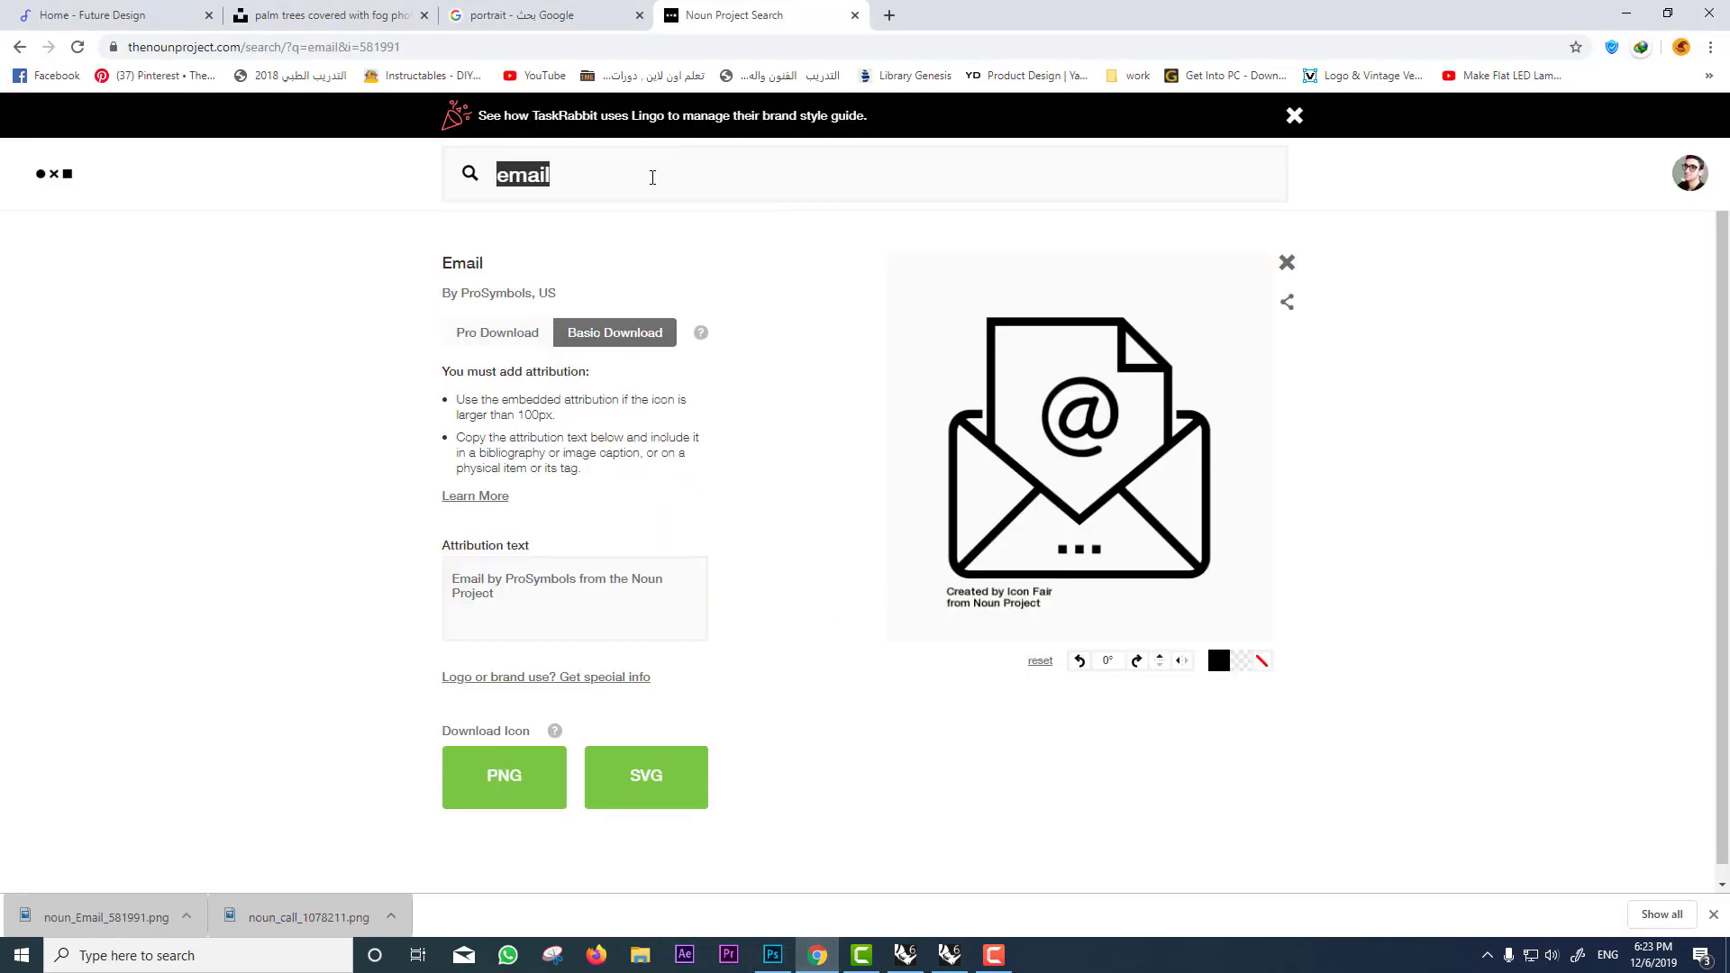
{"action": "type", "text": "site"}
{"action": "key", "text": "Return"}
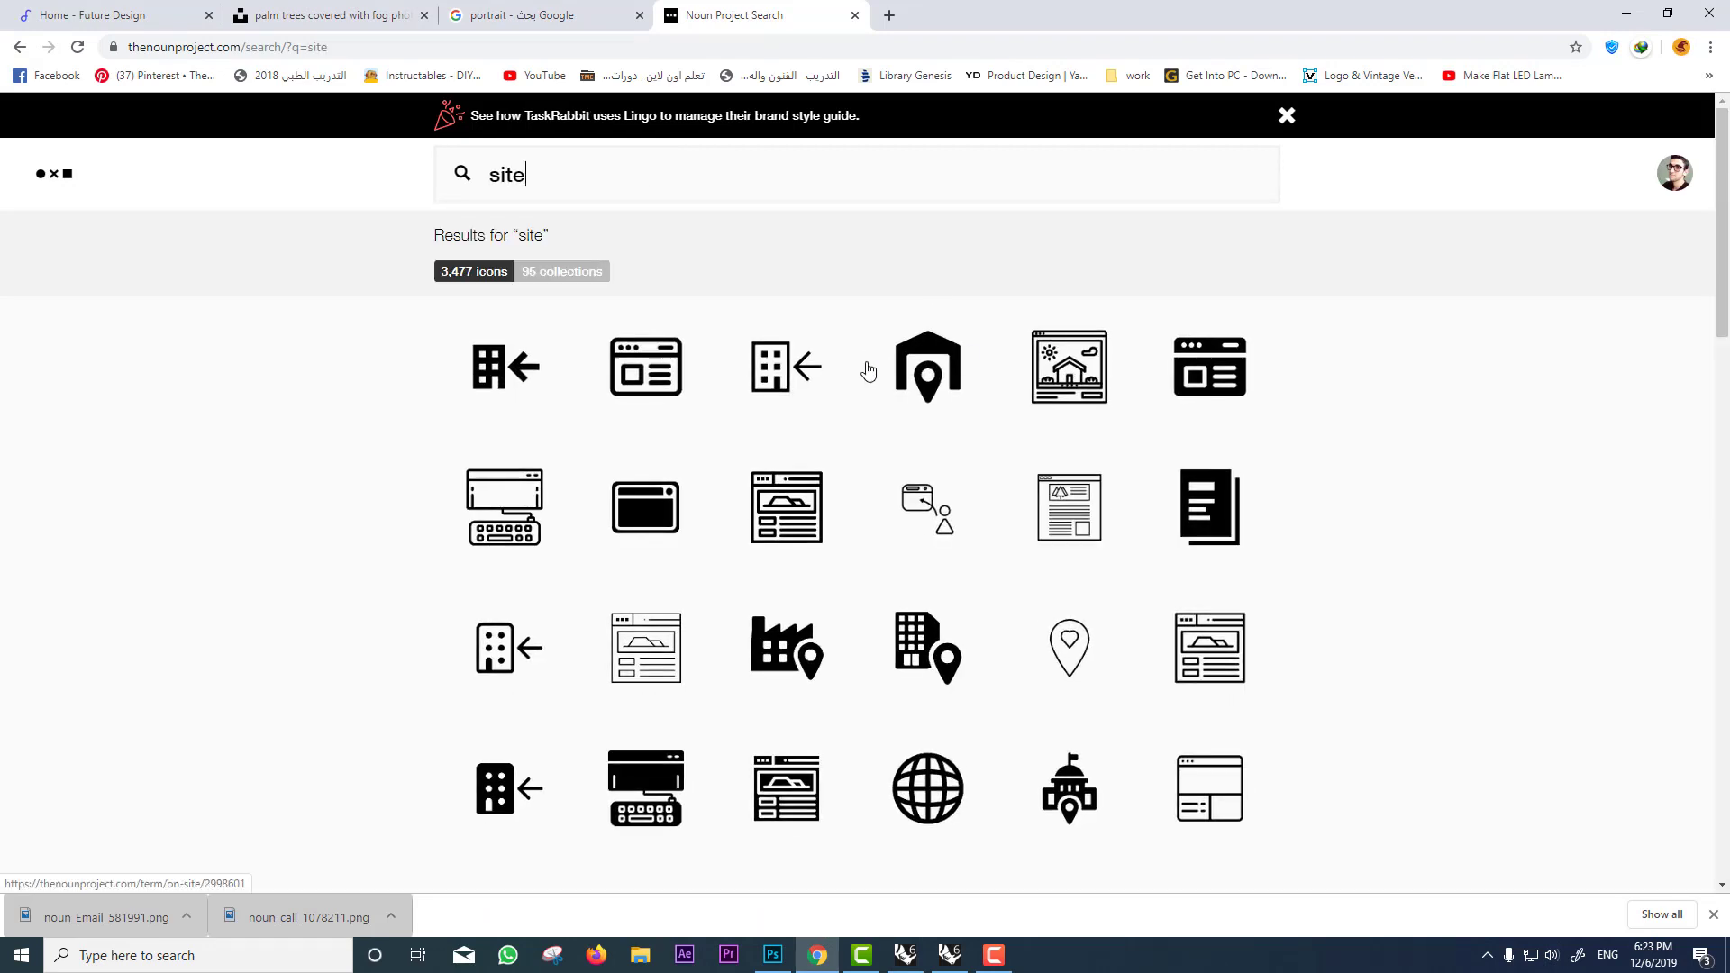
{"action": "scroll", "coordinate": [946, 397], "scroll_direction": "down", "scroll_amount": 2}
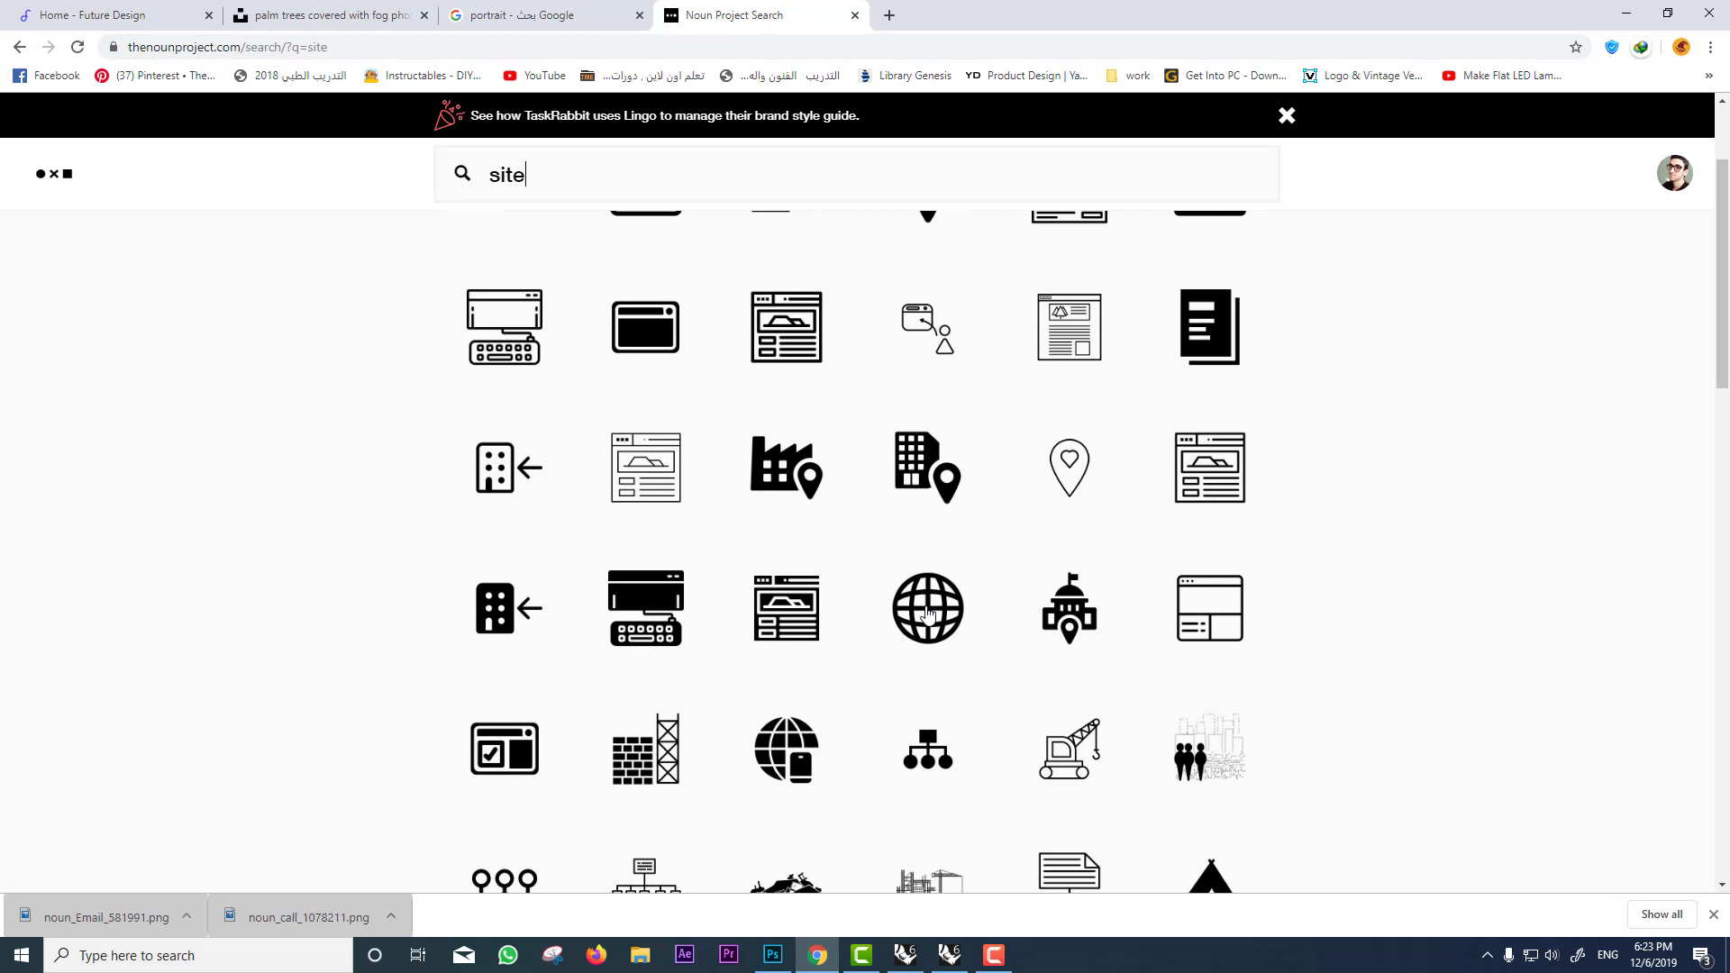
{"action": "left_click", "coordinate": [929, 611]}
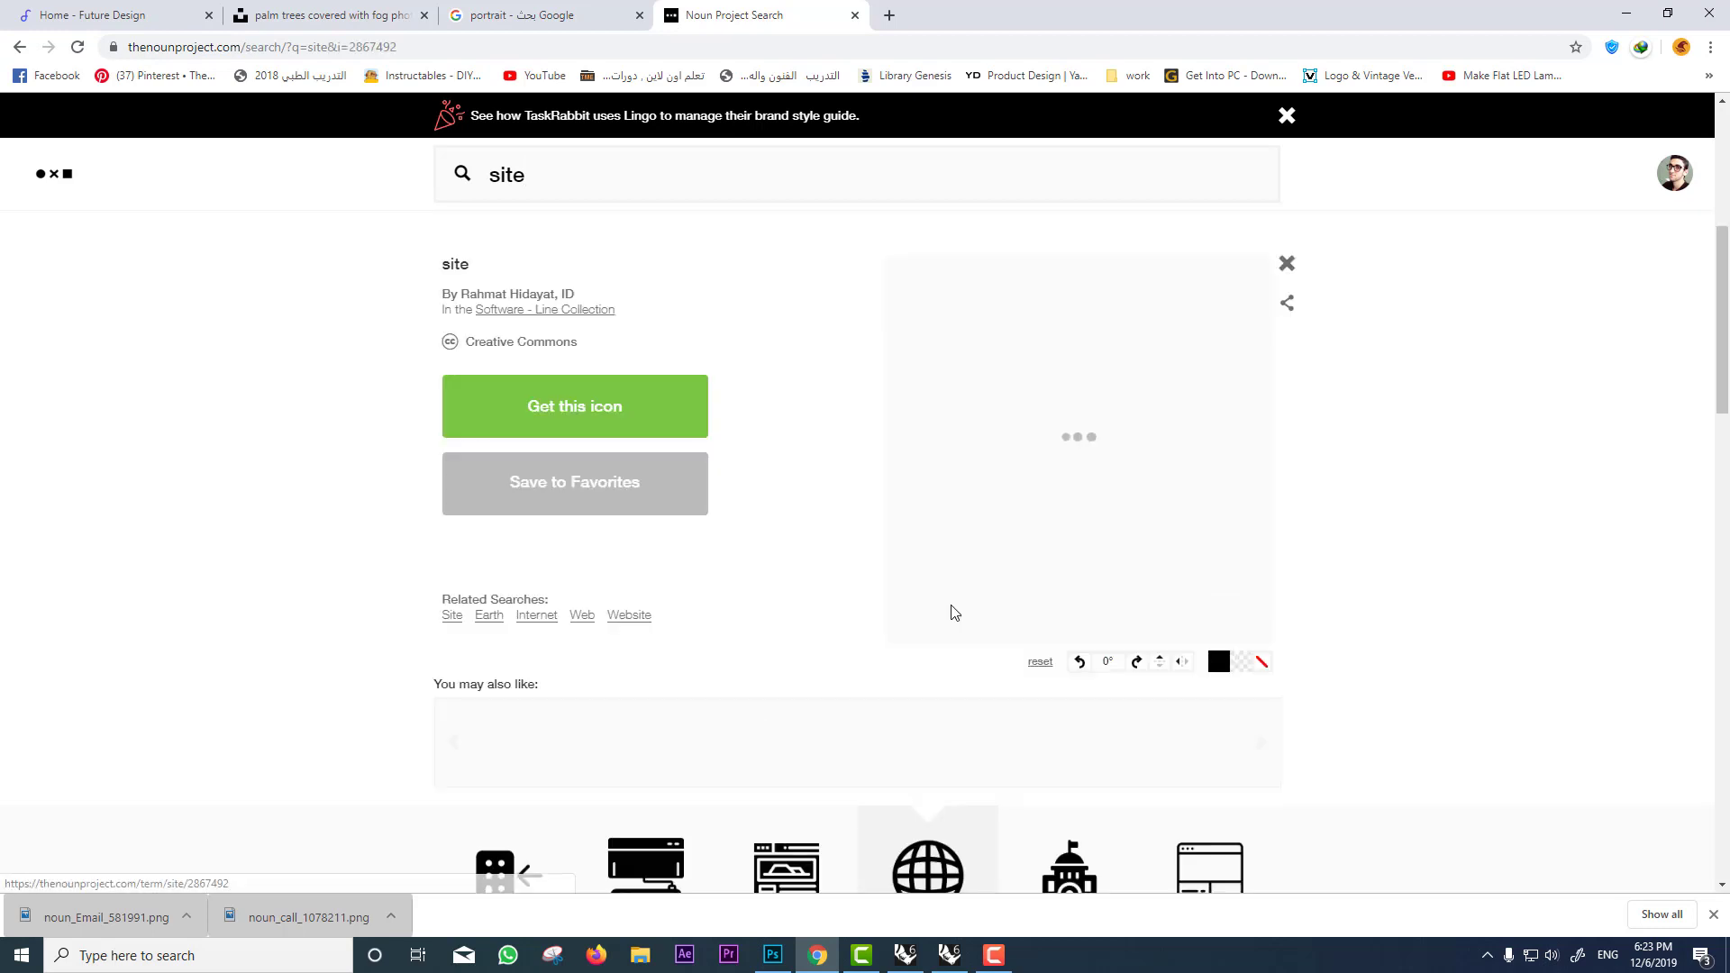
{"action": "left_click", "coordinate": [577, 410]}
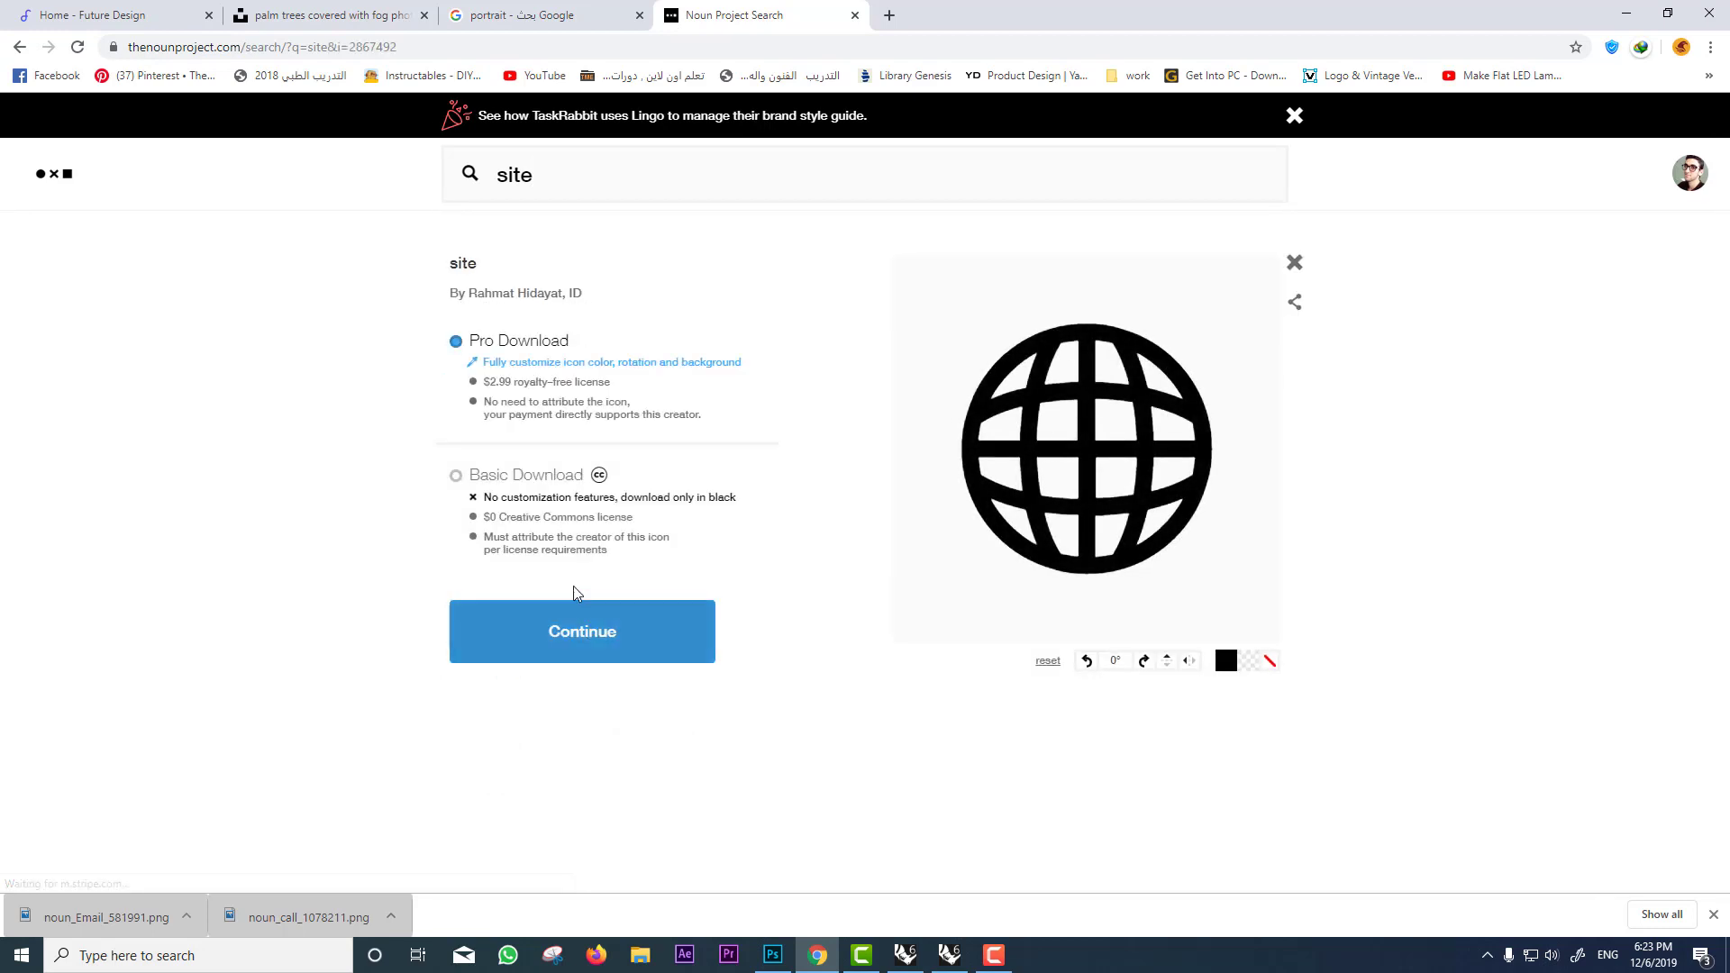
{"action": "left_click", "coordinate": [553, 473]}
{"action": "left_click", "coordinate": [560, 613]}
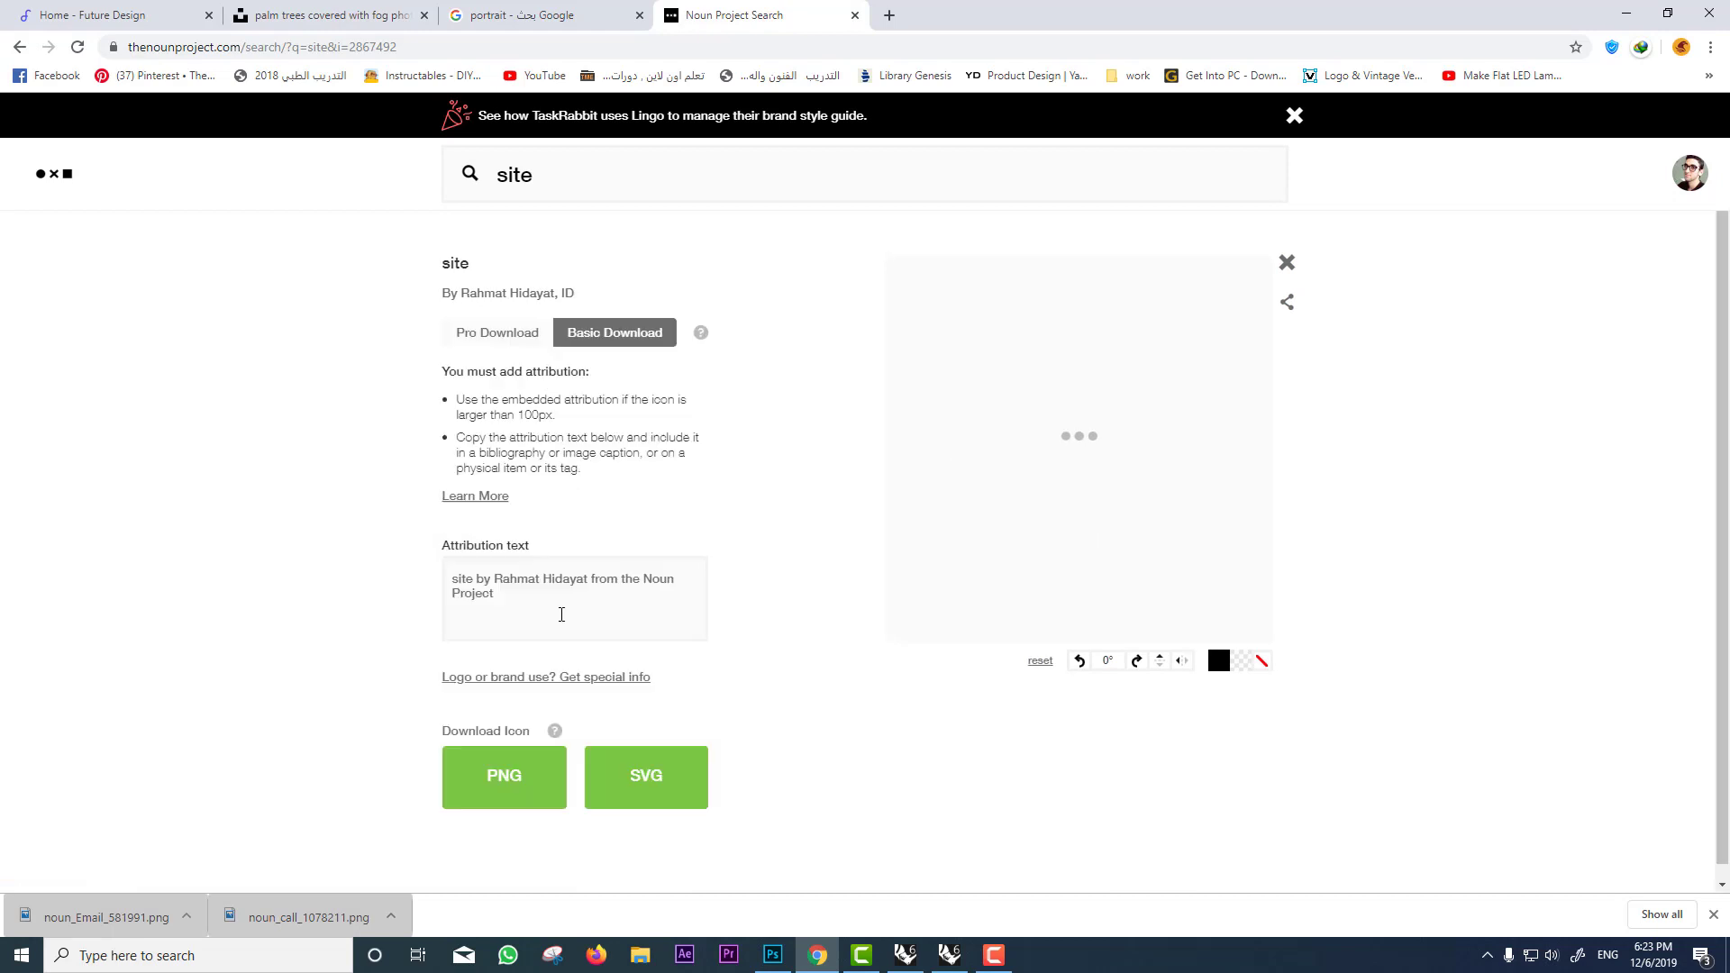
{"action": "left_click", "coordinate": [541, 757]}
{"action": "left_click_drag", "start_coordinate": [99, 918], "coordinate": [732, 749]}
{"action": "key", "text": "Return"}
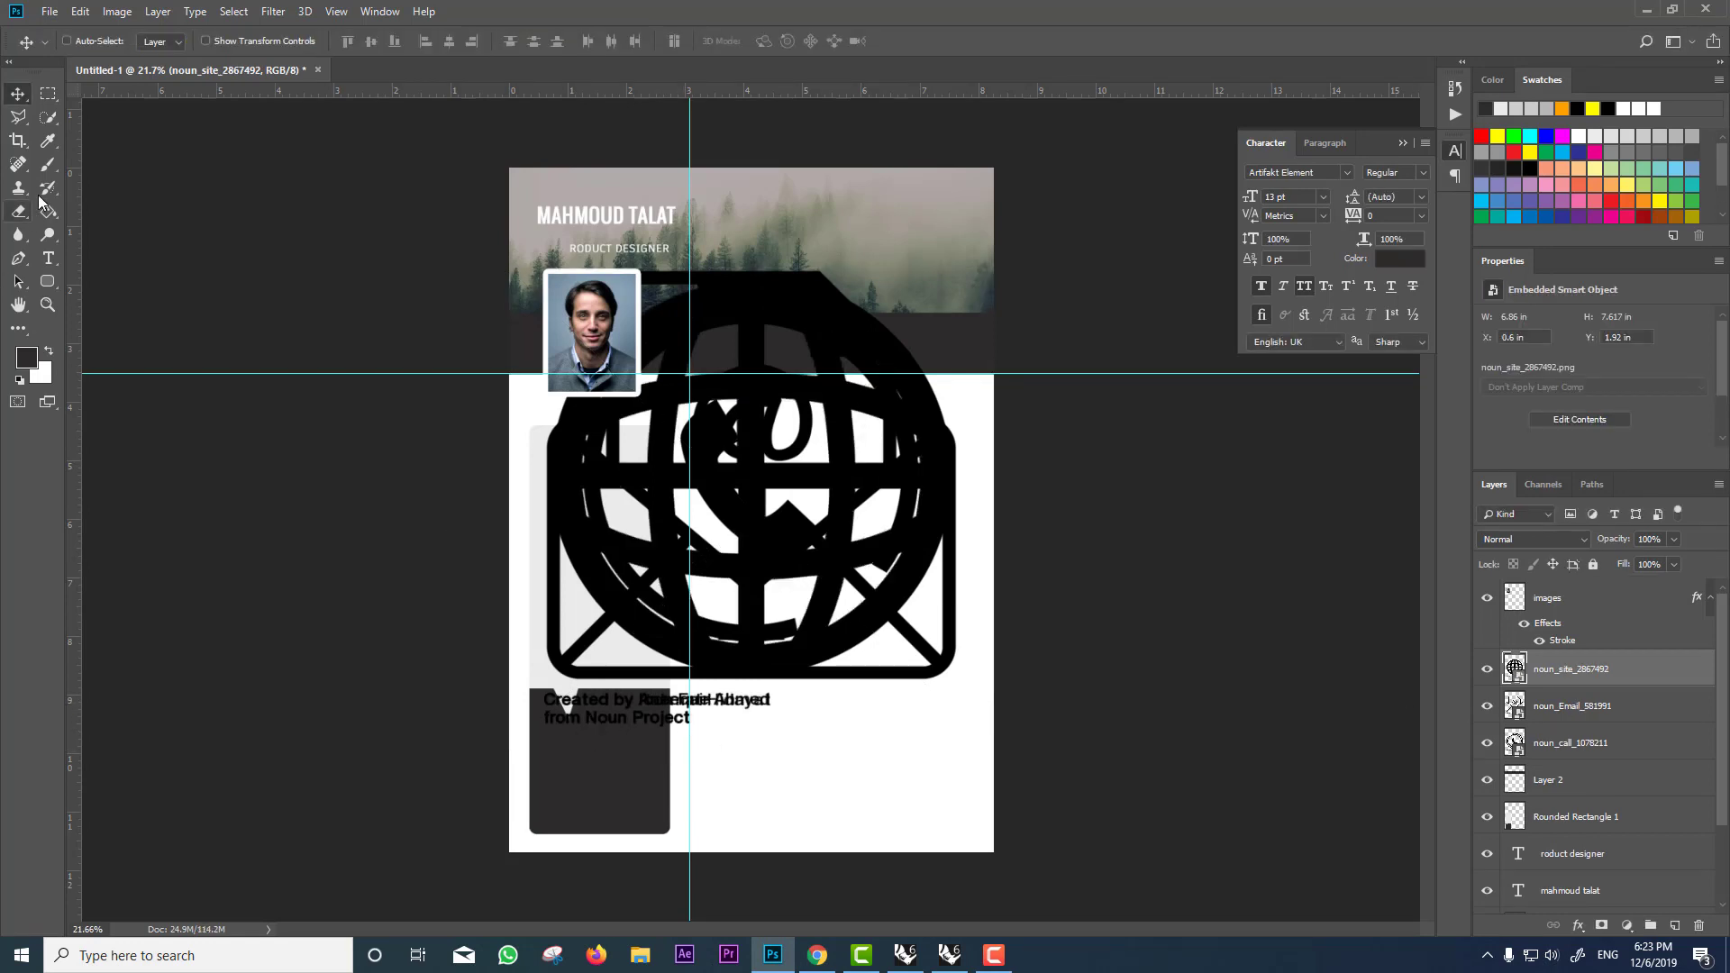
Step: Rasterize the globe, email and phone icon layers
{"action": "left_click", "coordinate": [47, 165]}
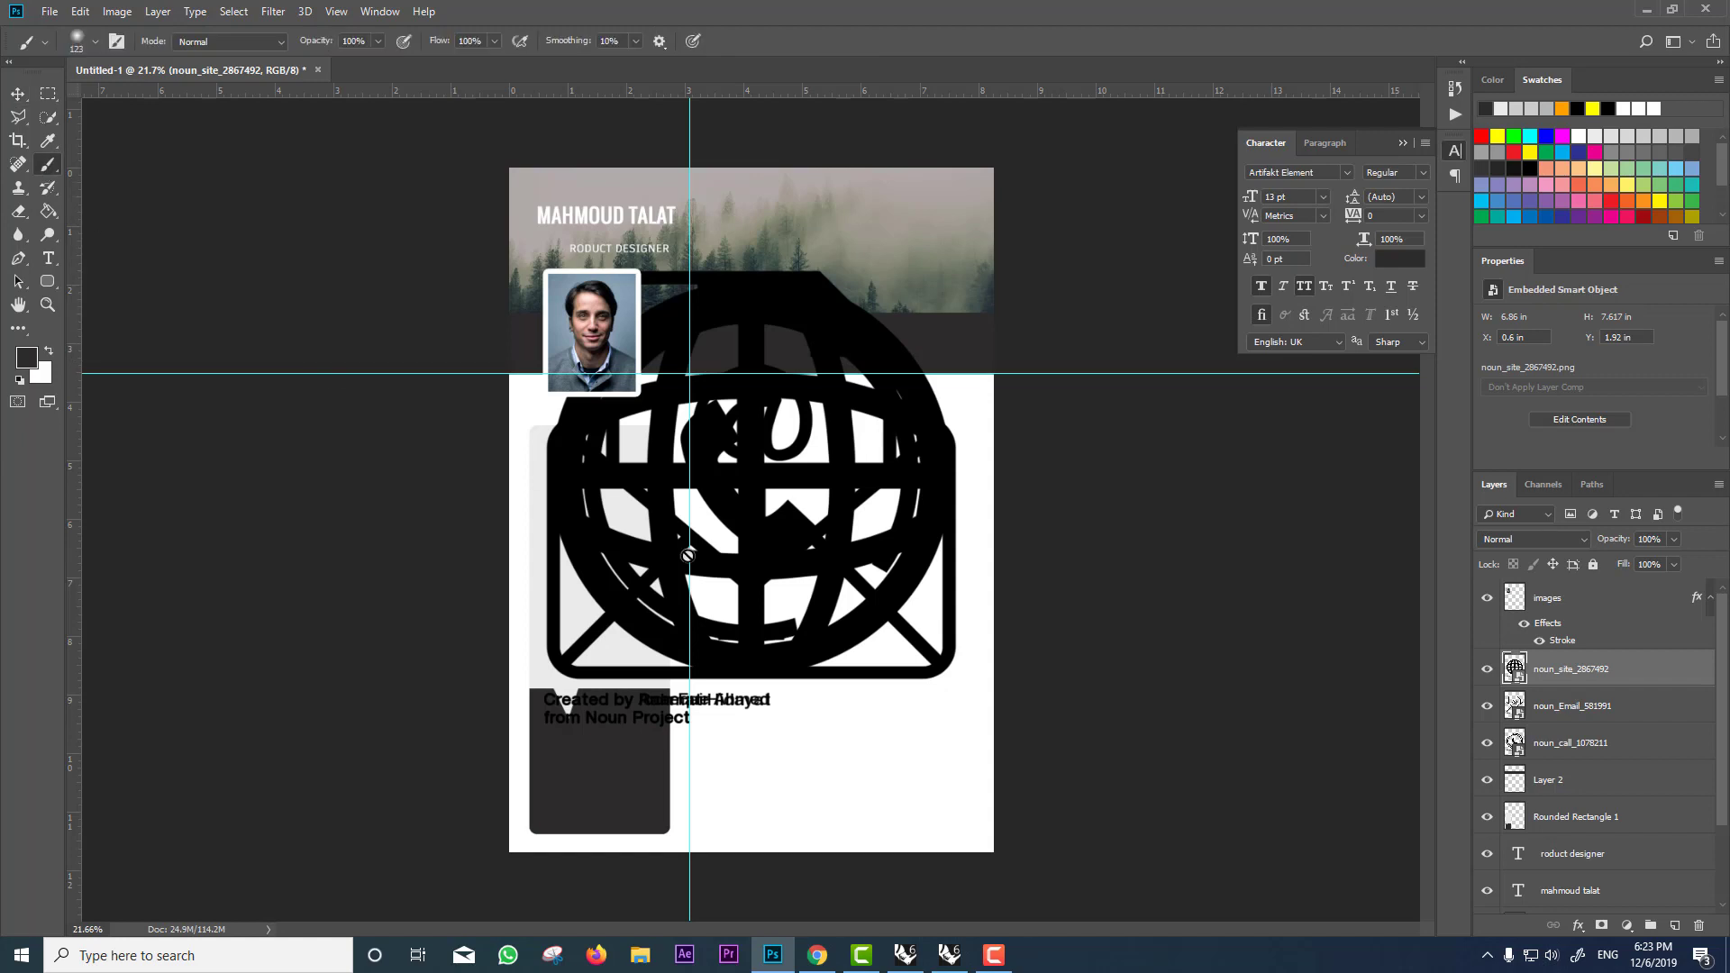
{"action": "left_click", "coordinate": [763, 572]}
{"action": "key", "text": "Return"}
{"action": "left_click", "coordinate": [1595, 708]}
{"action": "left_click", "coordinate": [768, 582]}
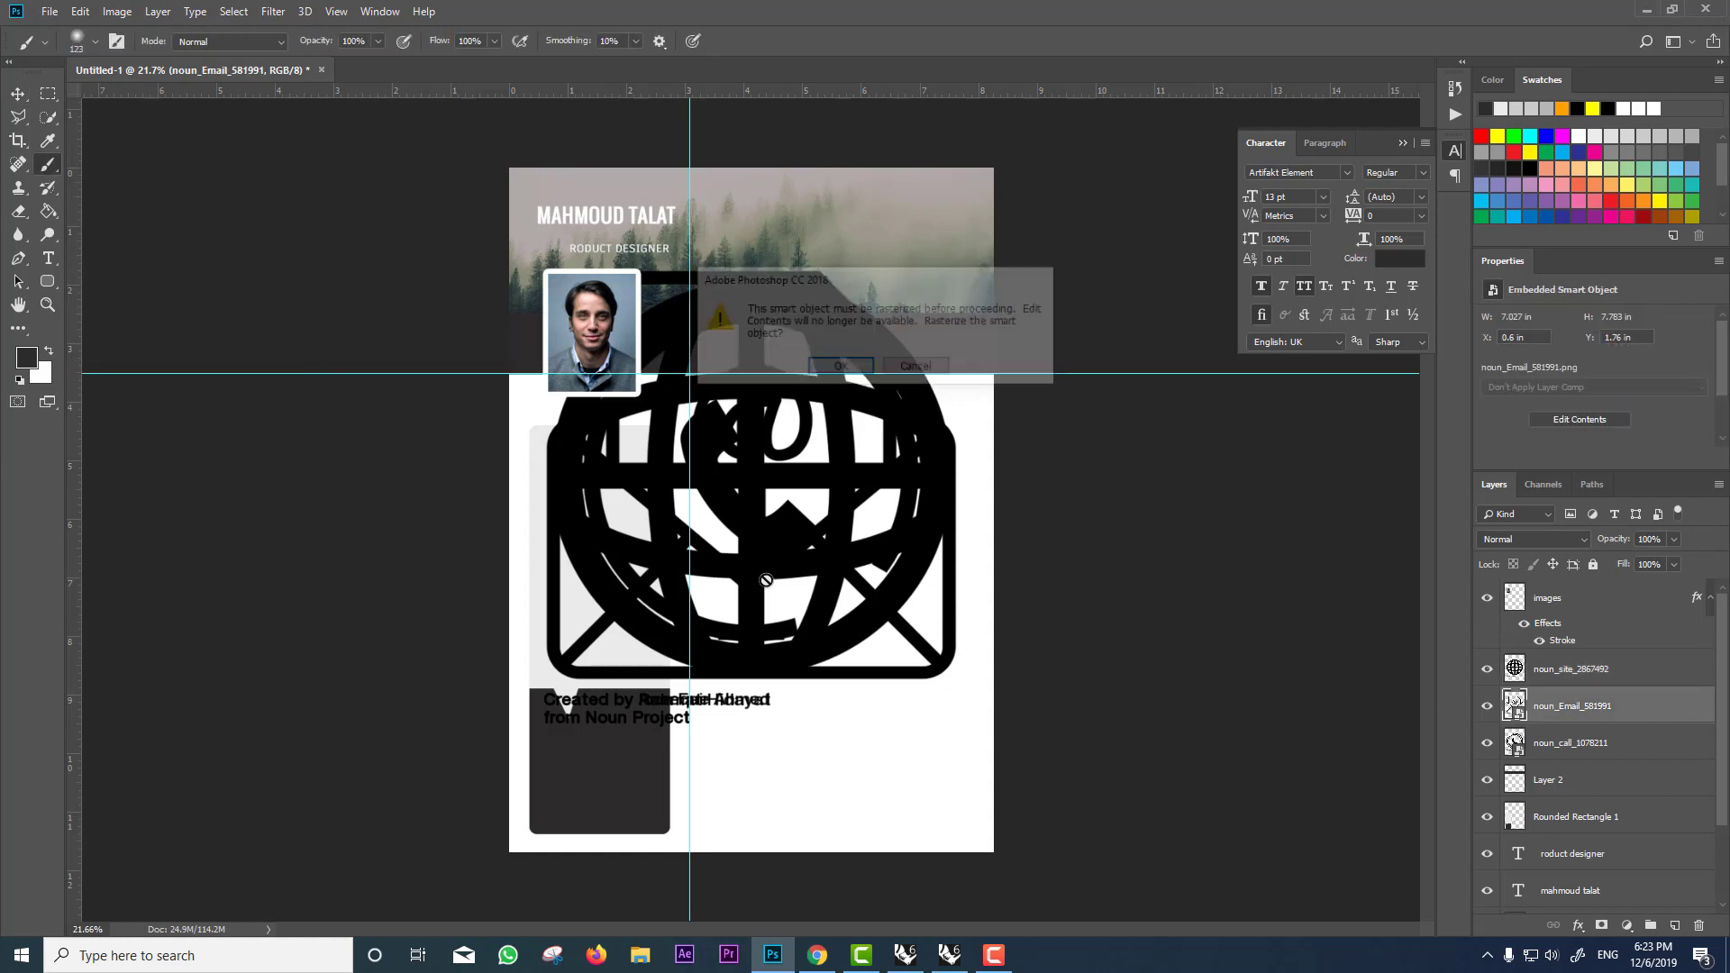
{"action": "key", "text": "Return"}
{"action": "left_click", "coordinate": [1550, 744]}
{"action": "left_click", "coordinate": [646, 530]}
{"action": "key", "text": "Return"}
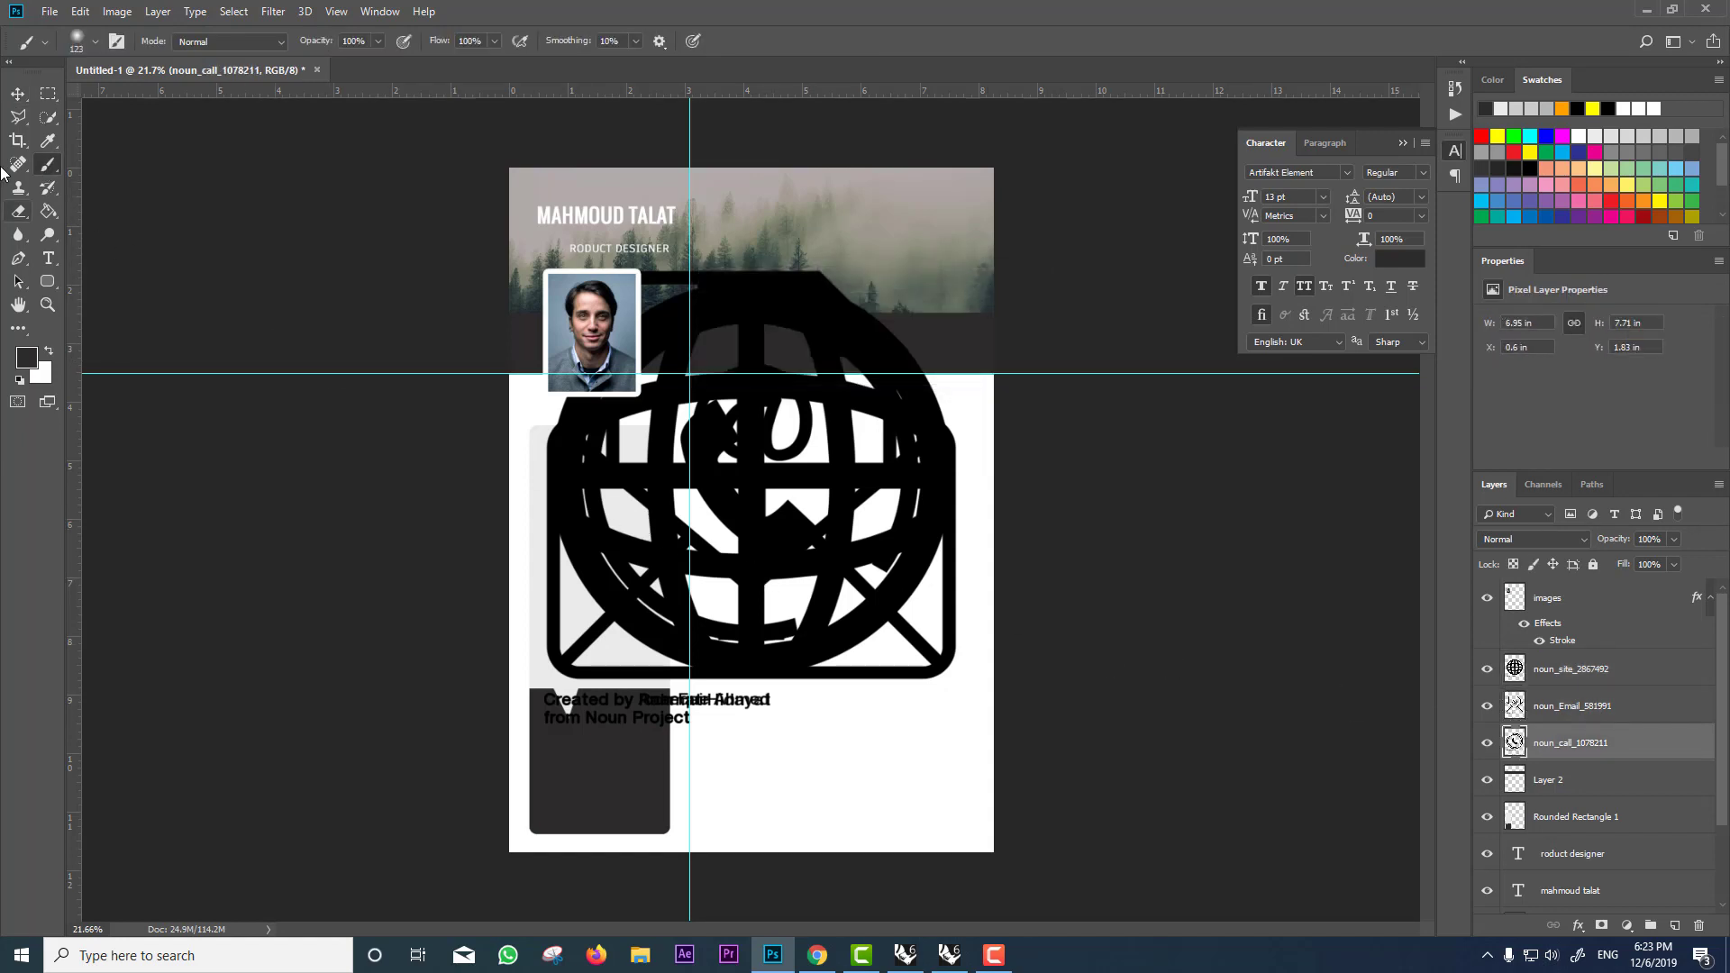
Step: Delete the attribution text beneath each of the three icons
{"action": "left_click", "coordinate": [48, 94]}
{"action": "left_click_drag", "start_coordinate": [844, 755], "coordinate": [469, 688]}
{"action": "key", "text": "Delete"}
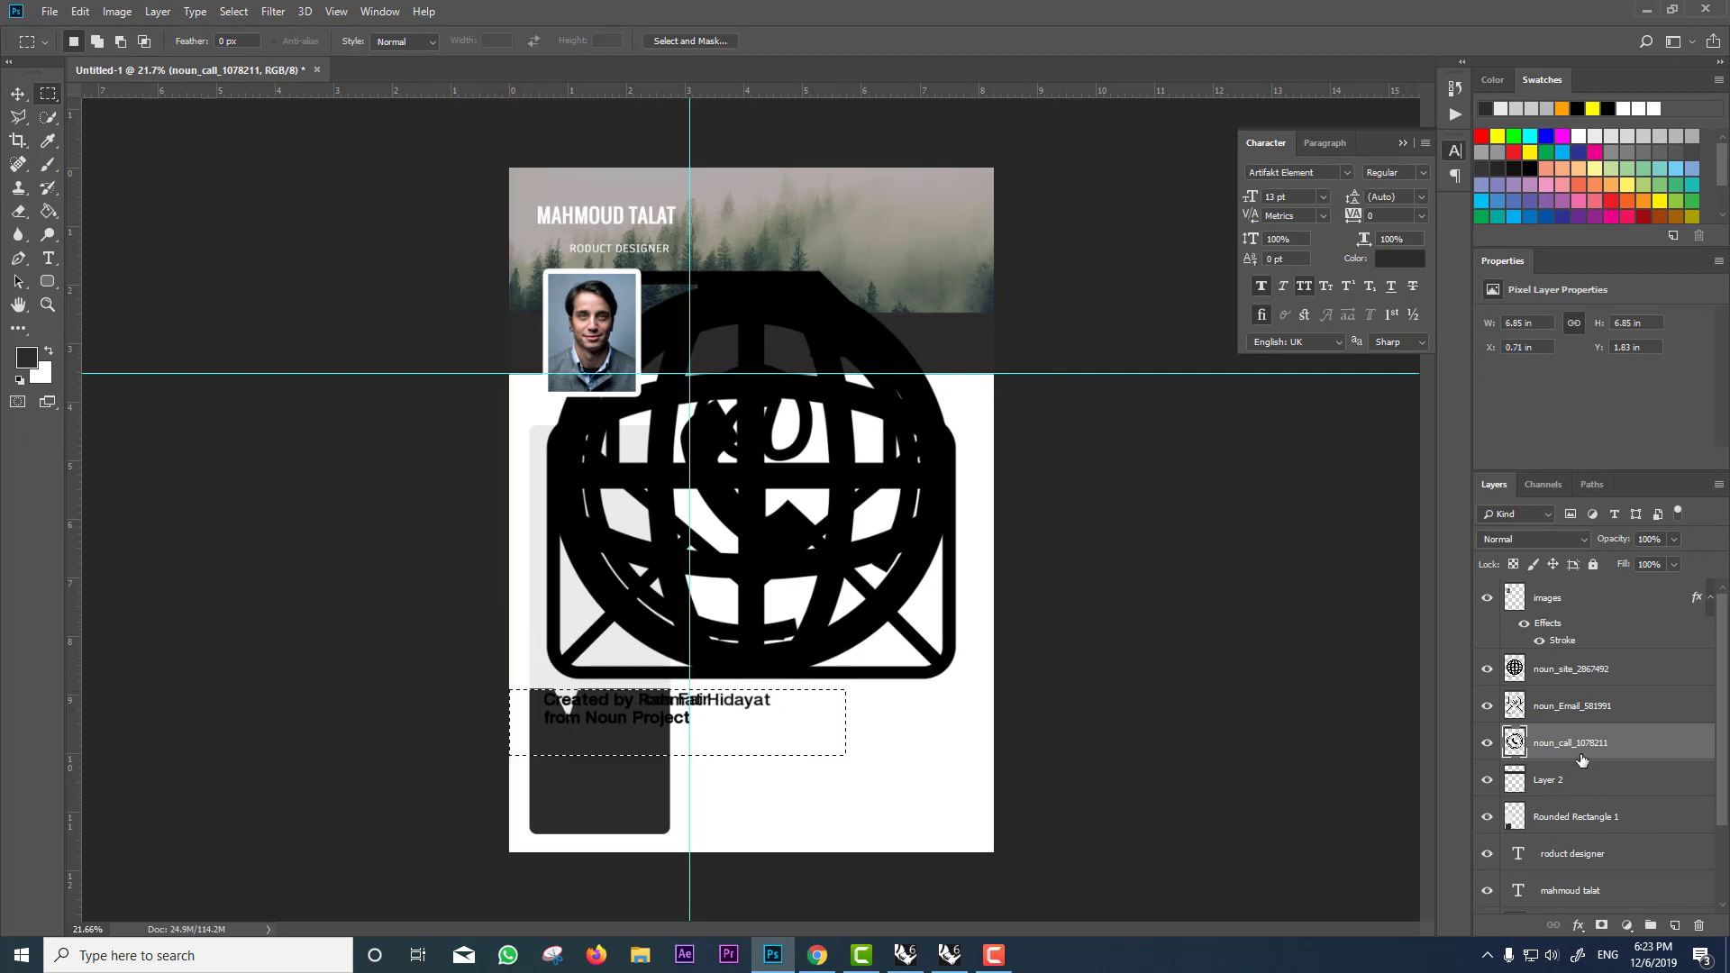
{"action": "left_click", "coordinate": [1580, 708]}
{"action": "key", "text": "Delete"}
{"action": "left_click", "coordinate": [1584, 671]}
{"action": "key", "text": "Delete"}
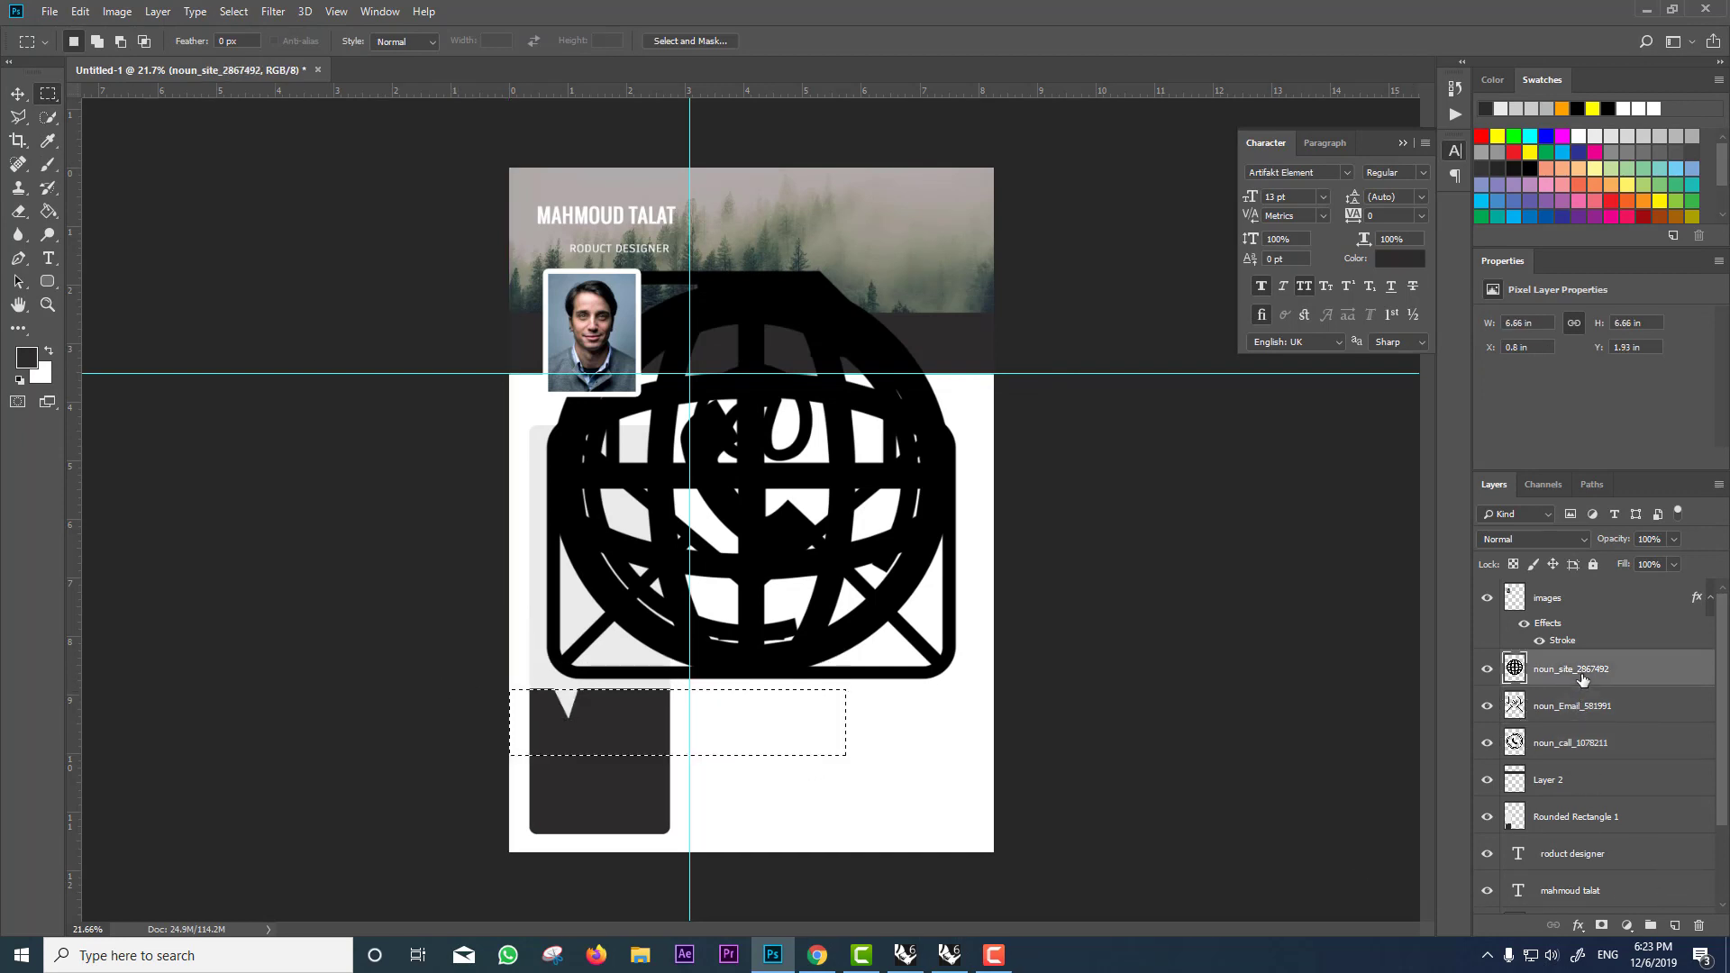
{"action": "left_click", "coordinate": [671, 752]}
Step: Shrink the three icons to about 13% and position them inside the dark band
{"action": "left_click", "coordinate": [1581, 745], "text": "shift"}
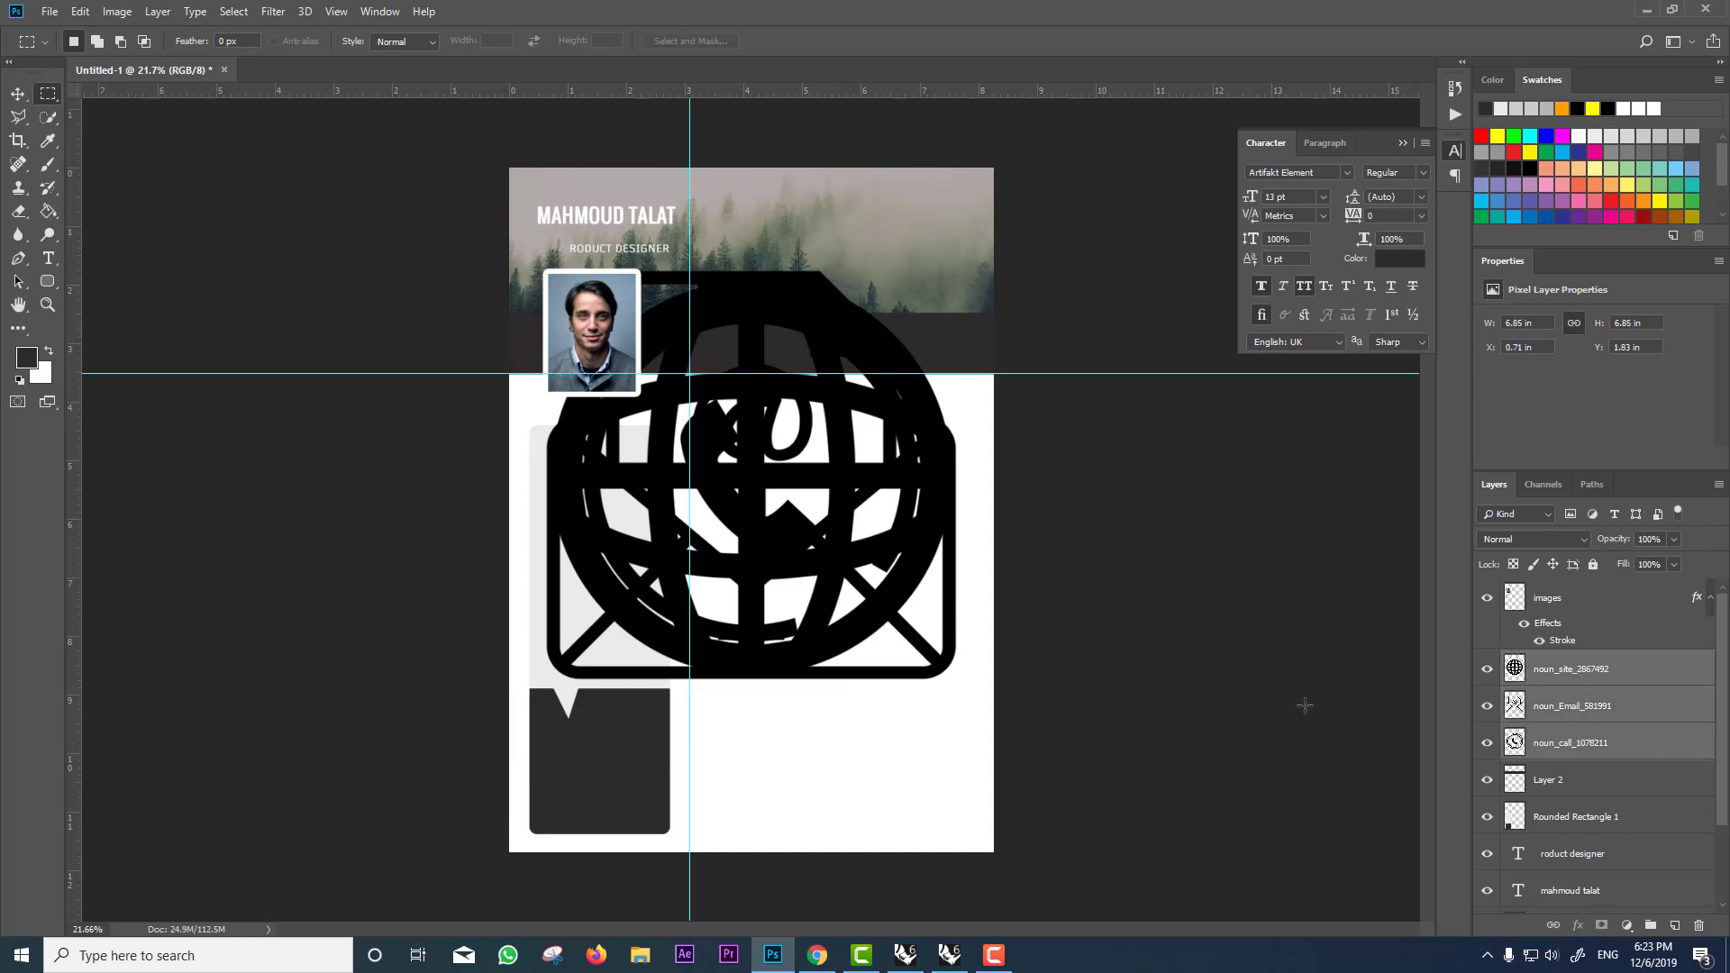
{"action": "key", "text": "ctrl+t"}
{"action": "left_click_drag", "start_coordinate": [963, 272], "coordinate": [774, 456]}
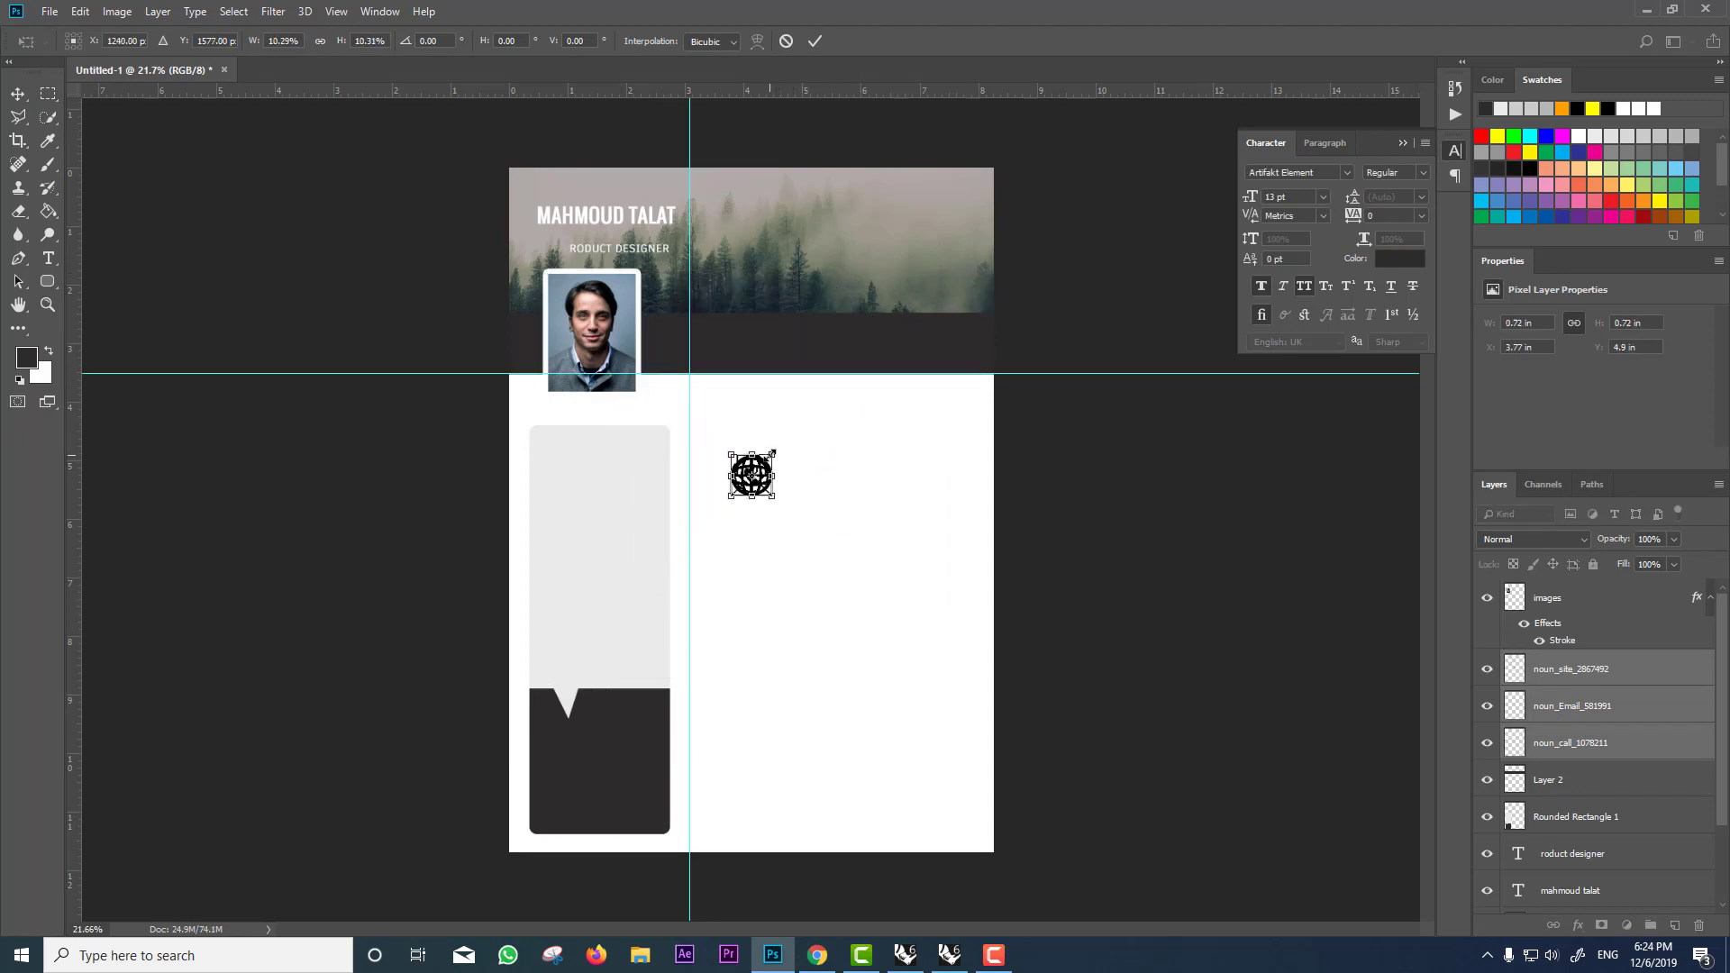
{"action": "key", "text": "Return"}
{"action": "key", "text": "v"}
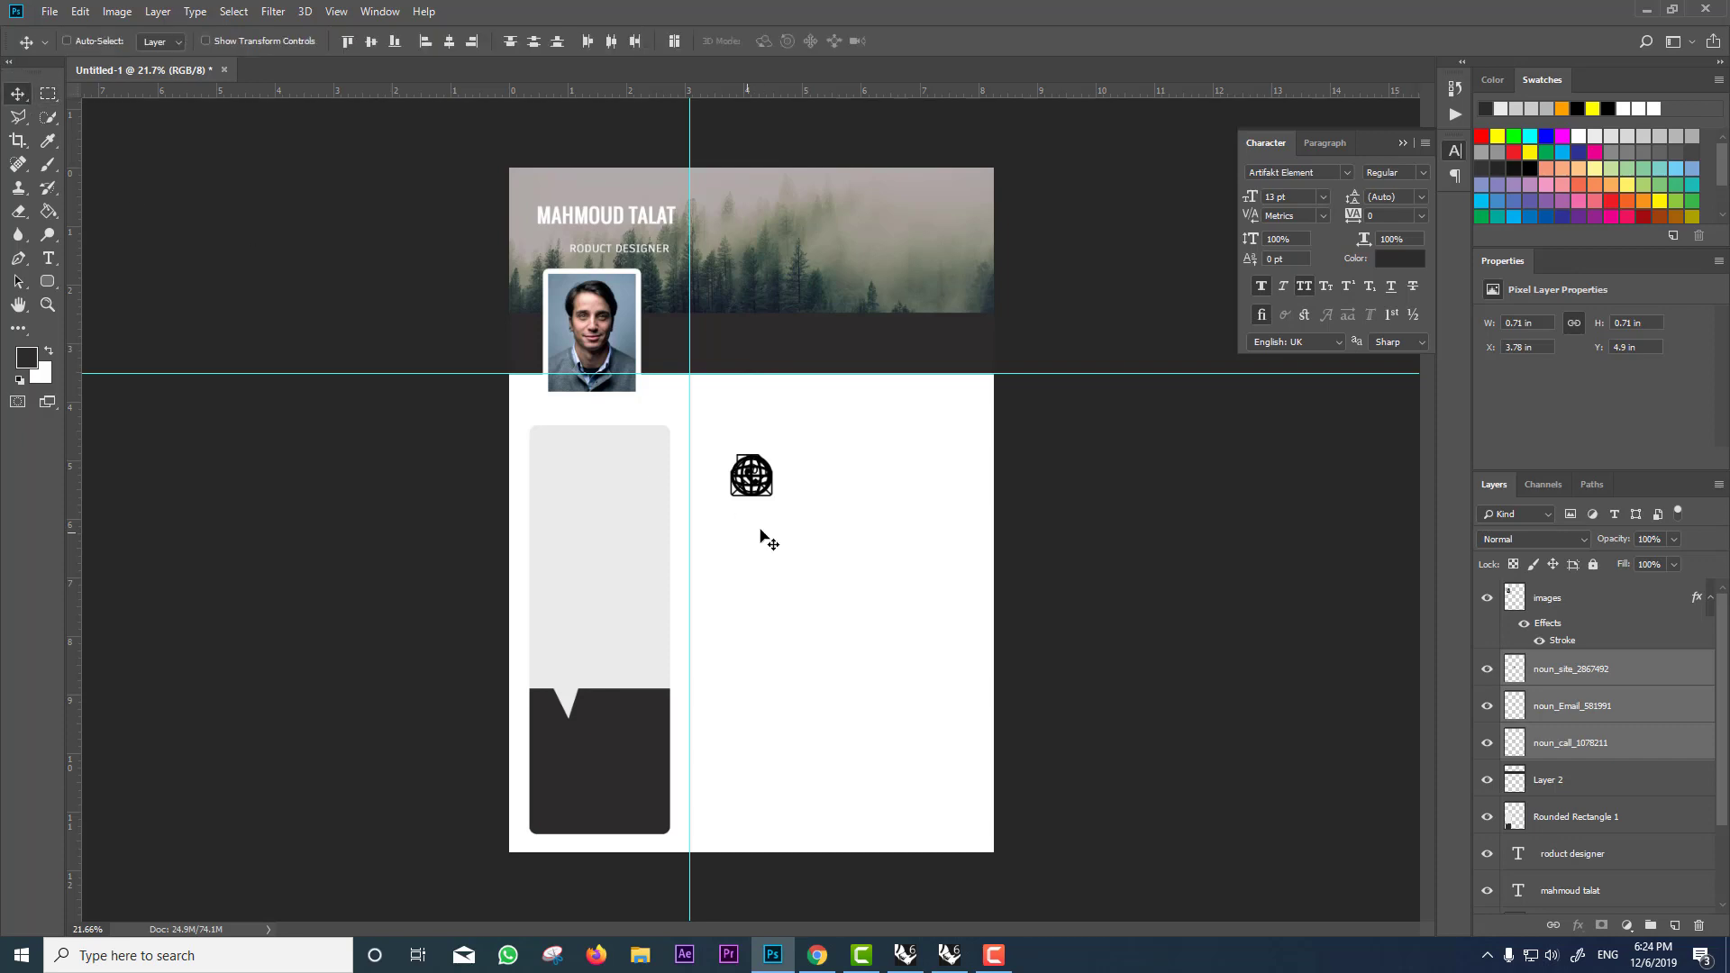
{"action": "left_click_drag", "start_coordinate": [765, 535], "coordinate": [719, 320]}
{"action": "key", "text": "ctrl+t"}
{"action": "key", "text": "Return"}
{"action": "scroll", "coordinate": [703, 268], "scroll_direction": "up", "scroll_amount": 4}
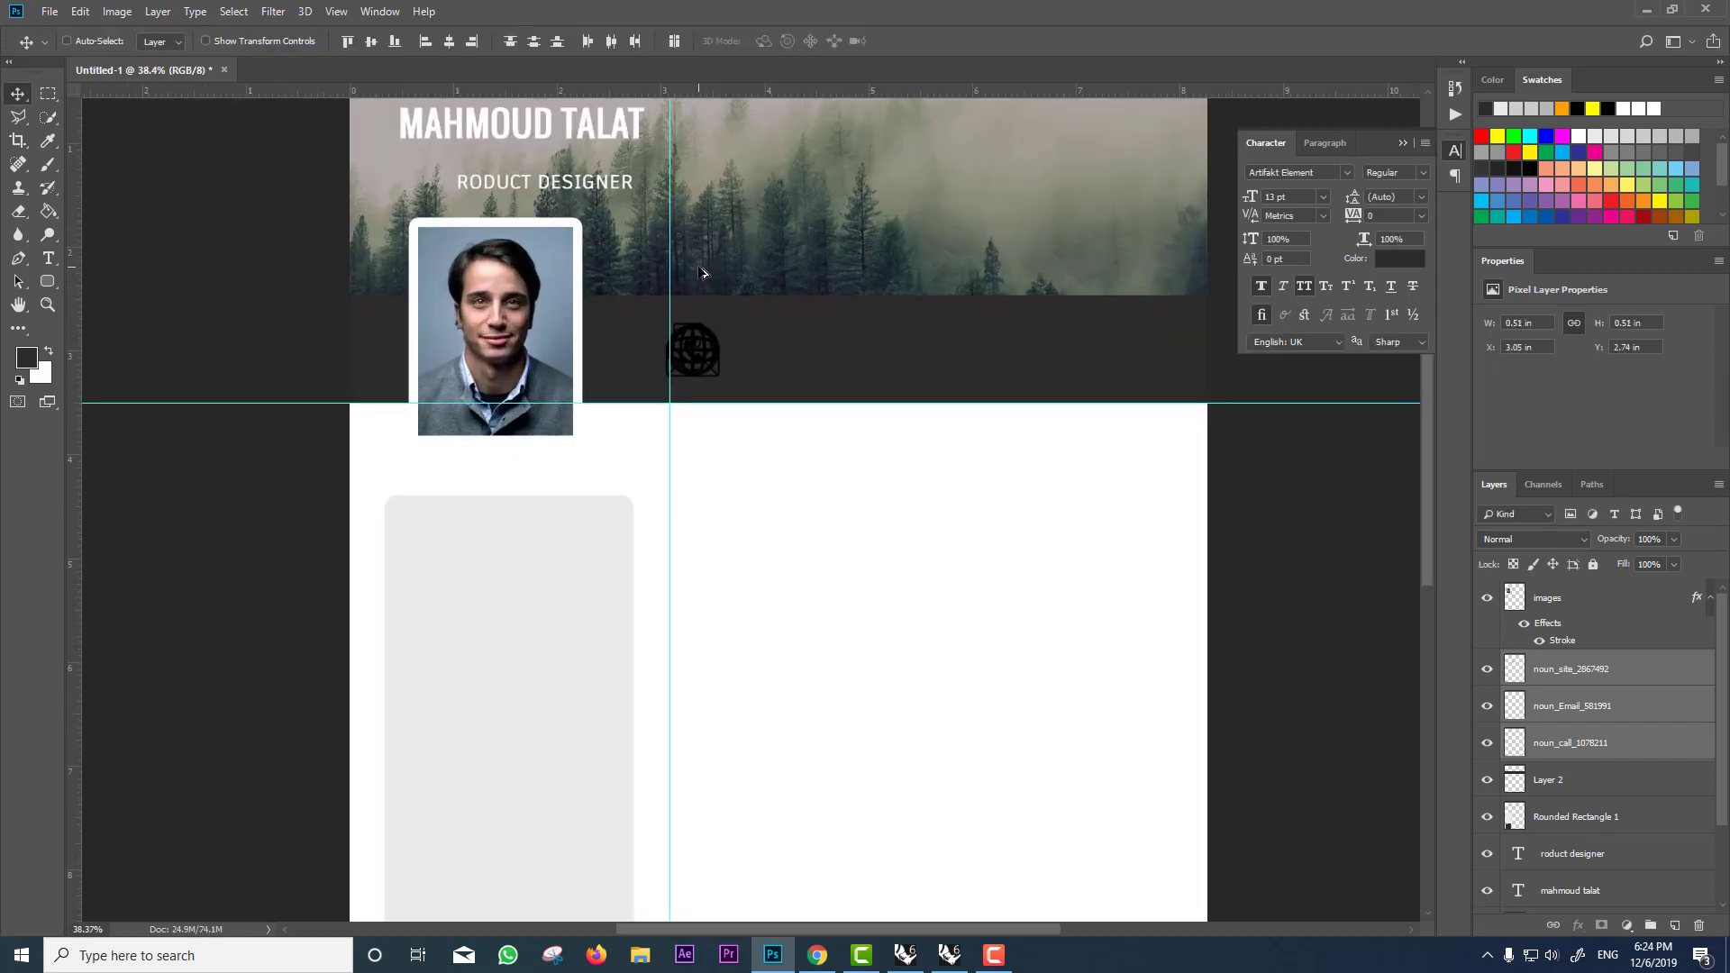
{"action": "scroll", "coordinate": [731, 389], "scroll_direction": "up", "scroll_amount": 2}
{"action": "left_click_drag", "start_coordinate": [710, 426], "coordinate": [724, 409]}
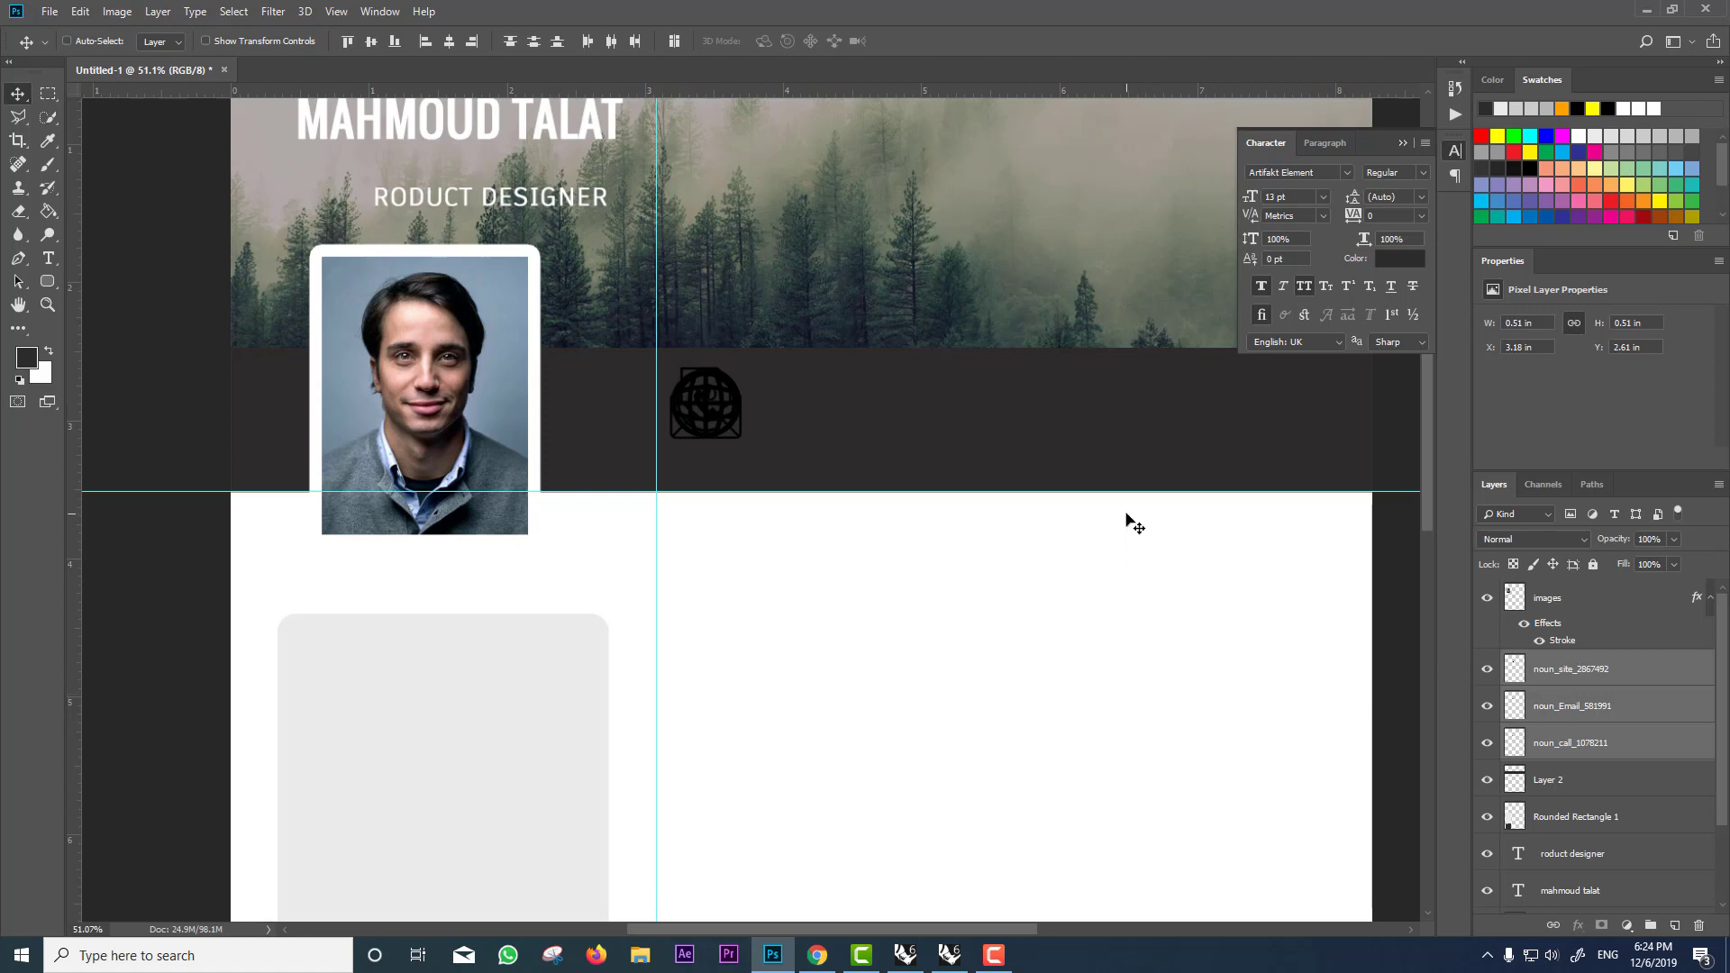
{"action": "left_click", "coordinate": [1600, 671]}
Step: Turn the globe and email icons white with Levels, raising output black to 255
{"action": "key", "text": "ctrl+l"}
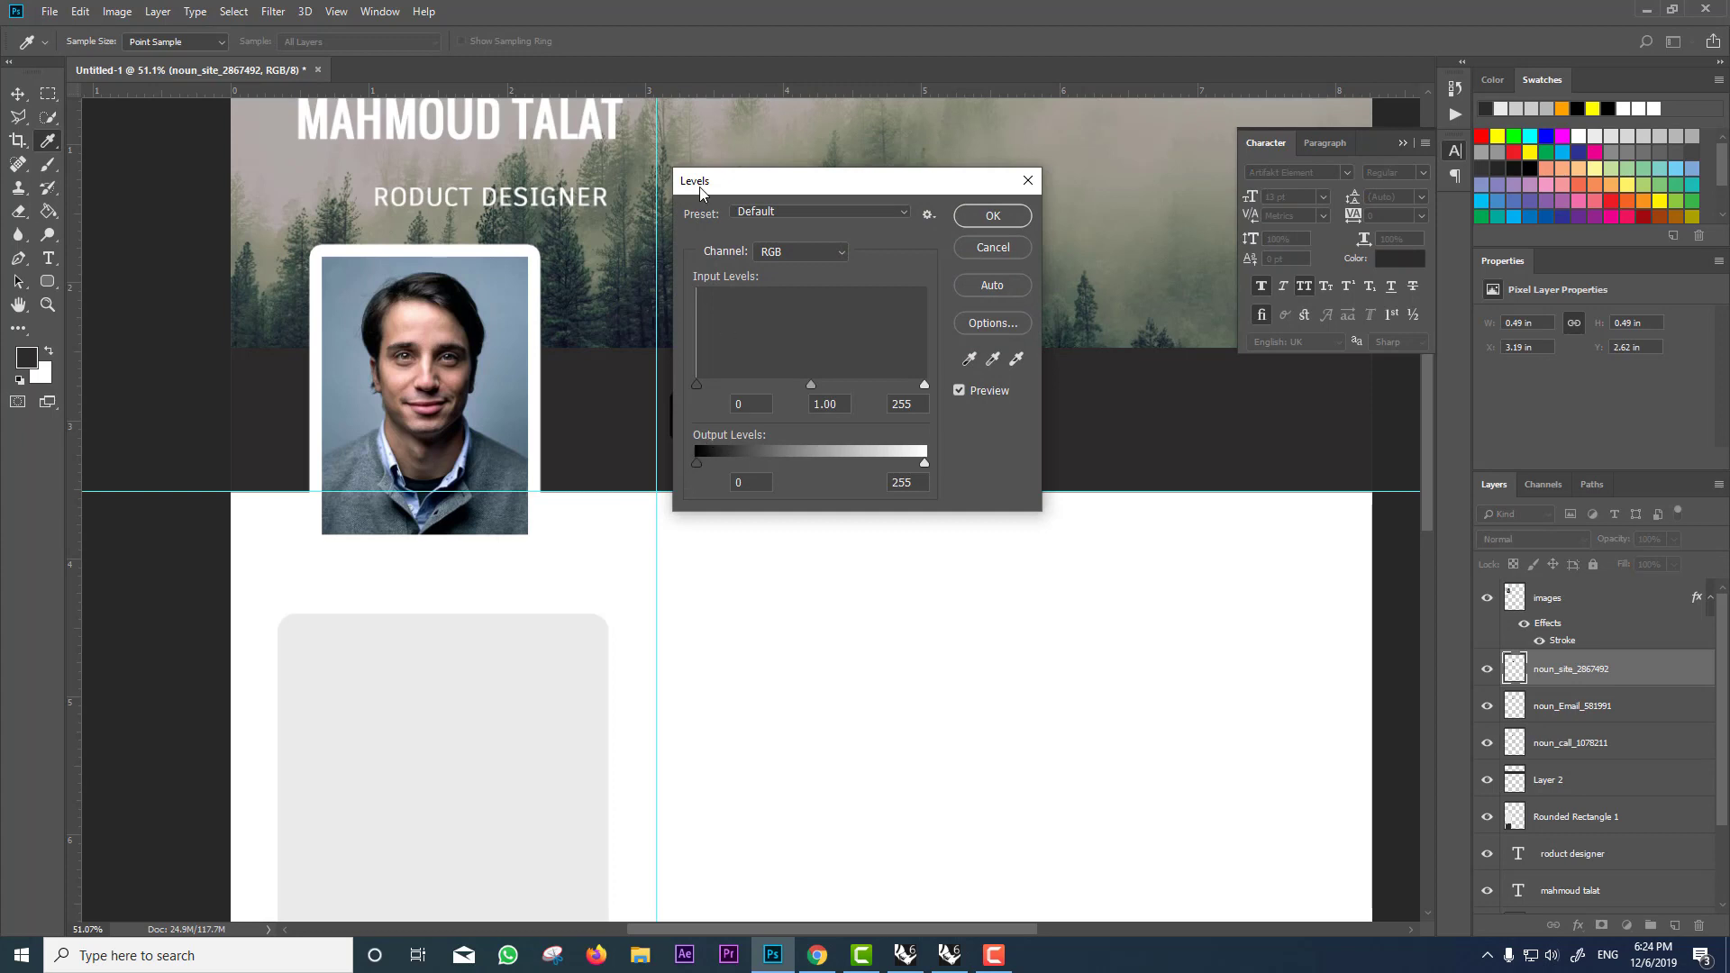
{"action": "left_click_drag", "start_coordinate": [697, 461], "coordinate": [1009, 461]}
{"action": "left_click", "coordinate": [994, 217]}
{"action": "left_click", "coordinate": [1630, 709]}
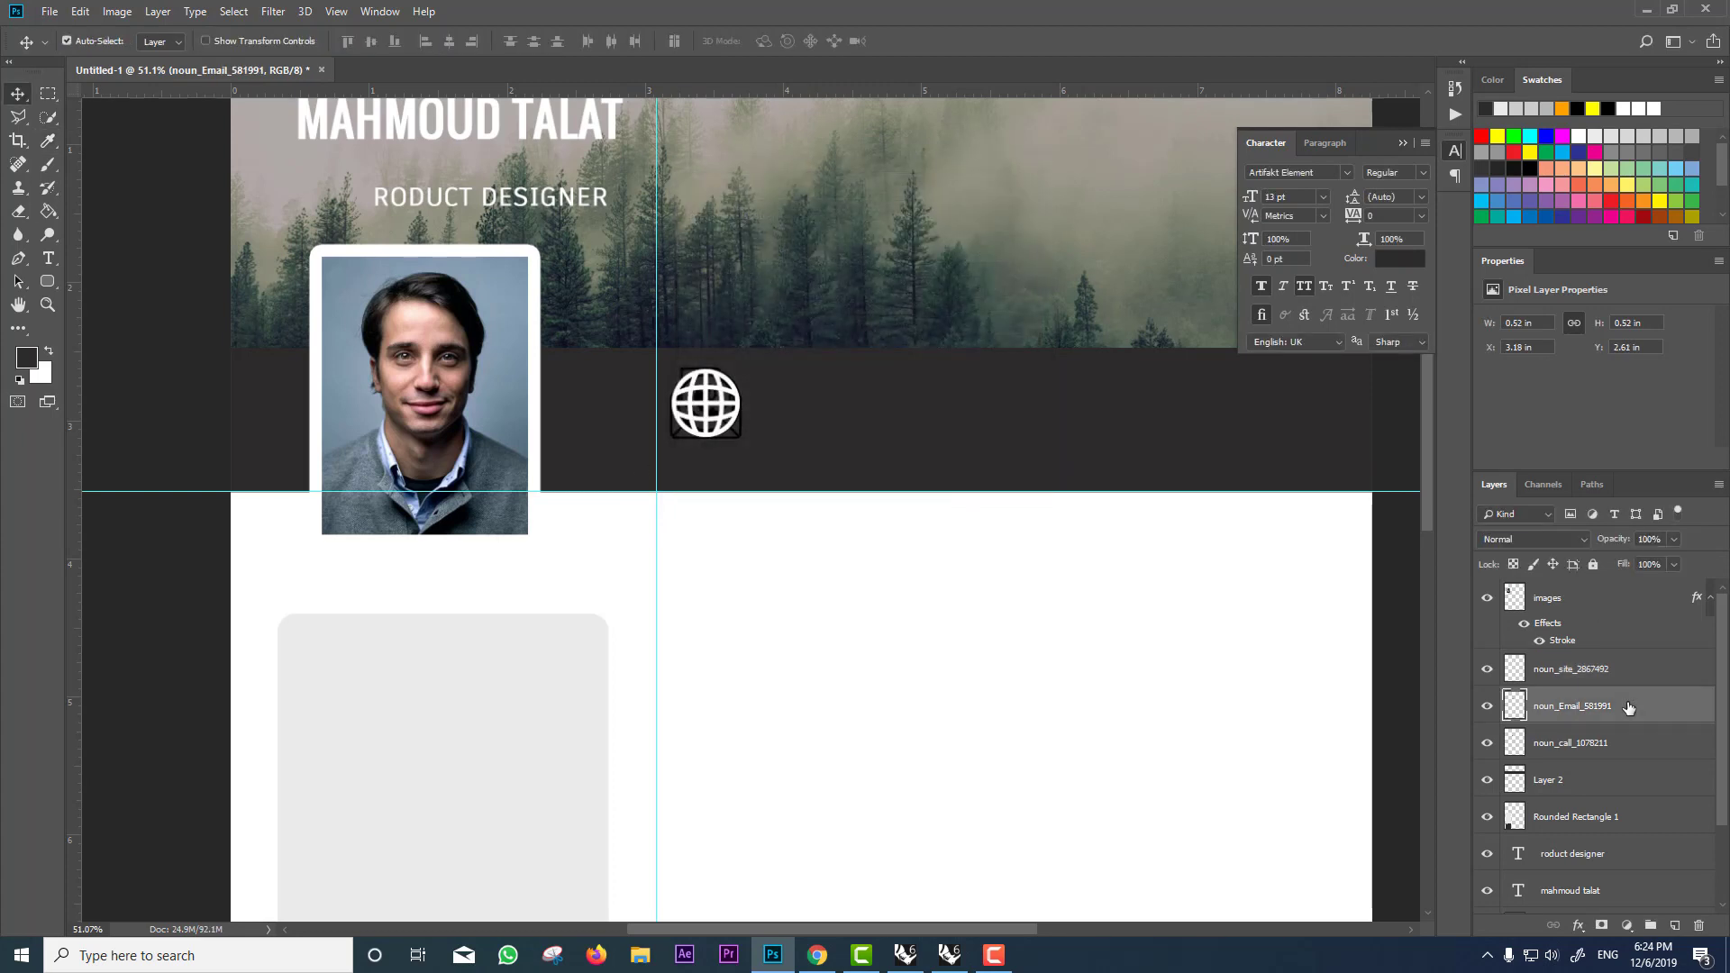
{"action": "key", "text": "ctrl+l"}
{"action": "left_click_drag", "start_coordinate": [700, 463], "coordinate": [967, 462]}
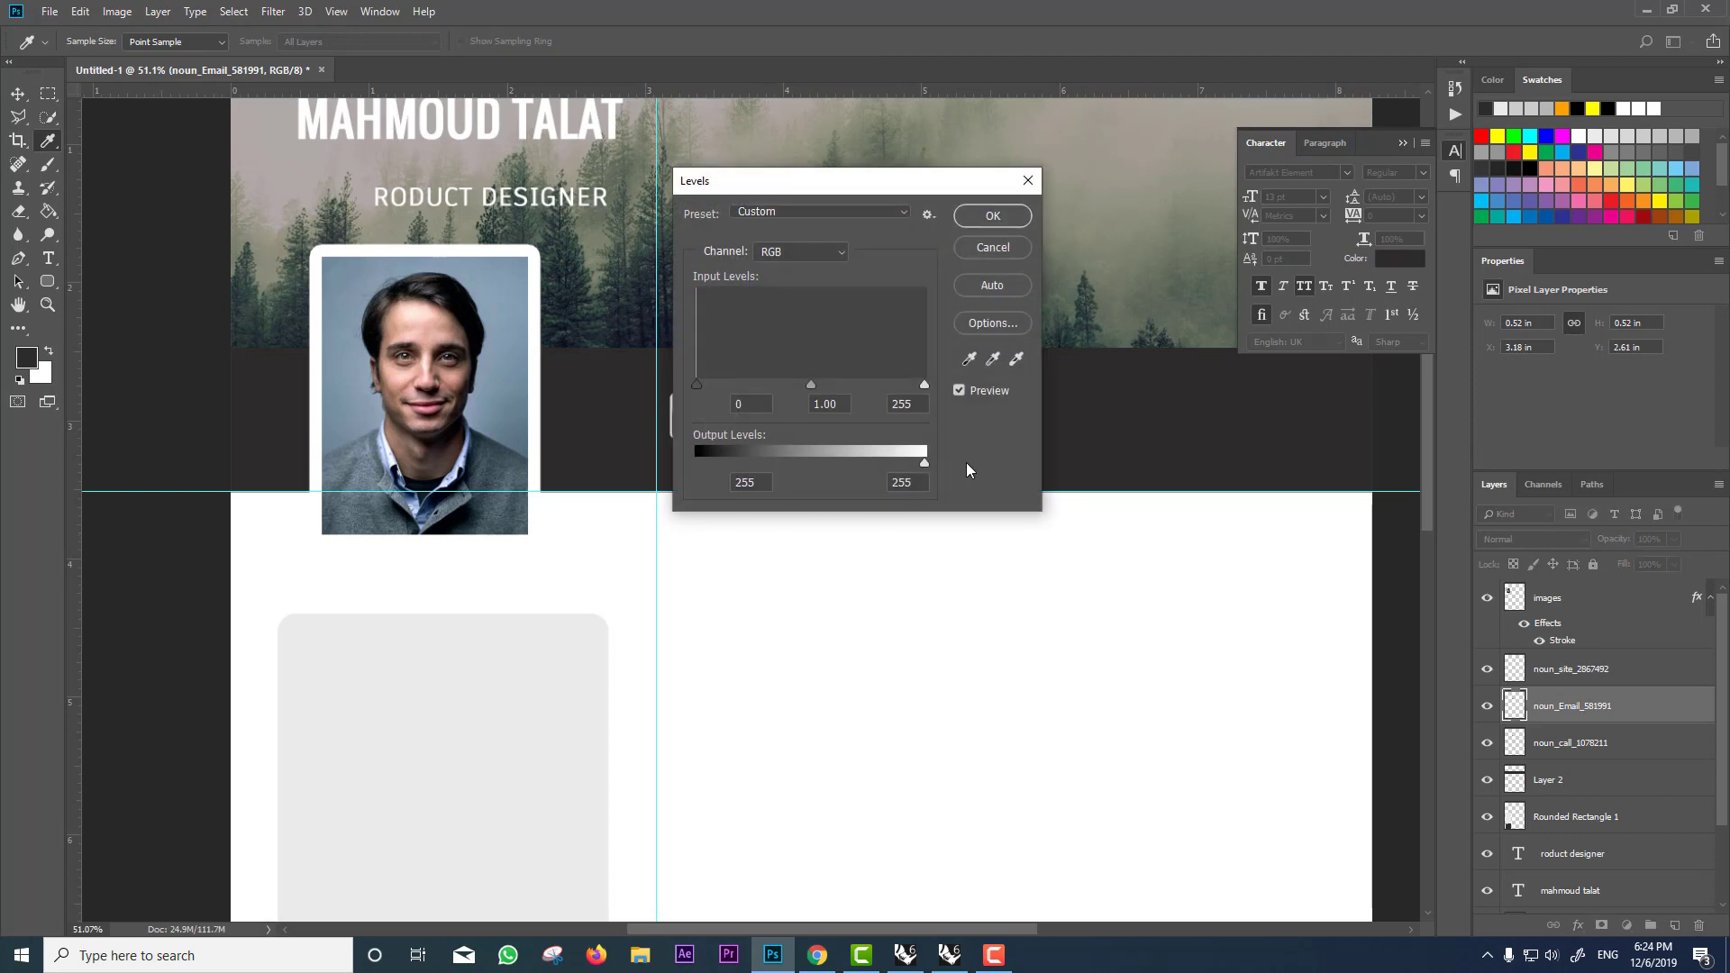
{"action": "left_click", "coordinate": [994, 216]}
Step: Make the phone icon white with Levels and shift the dark band slightly
{"action": "left_click", "coordinate": [1575, 741]}
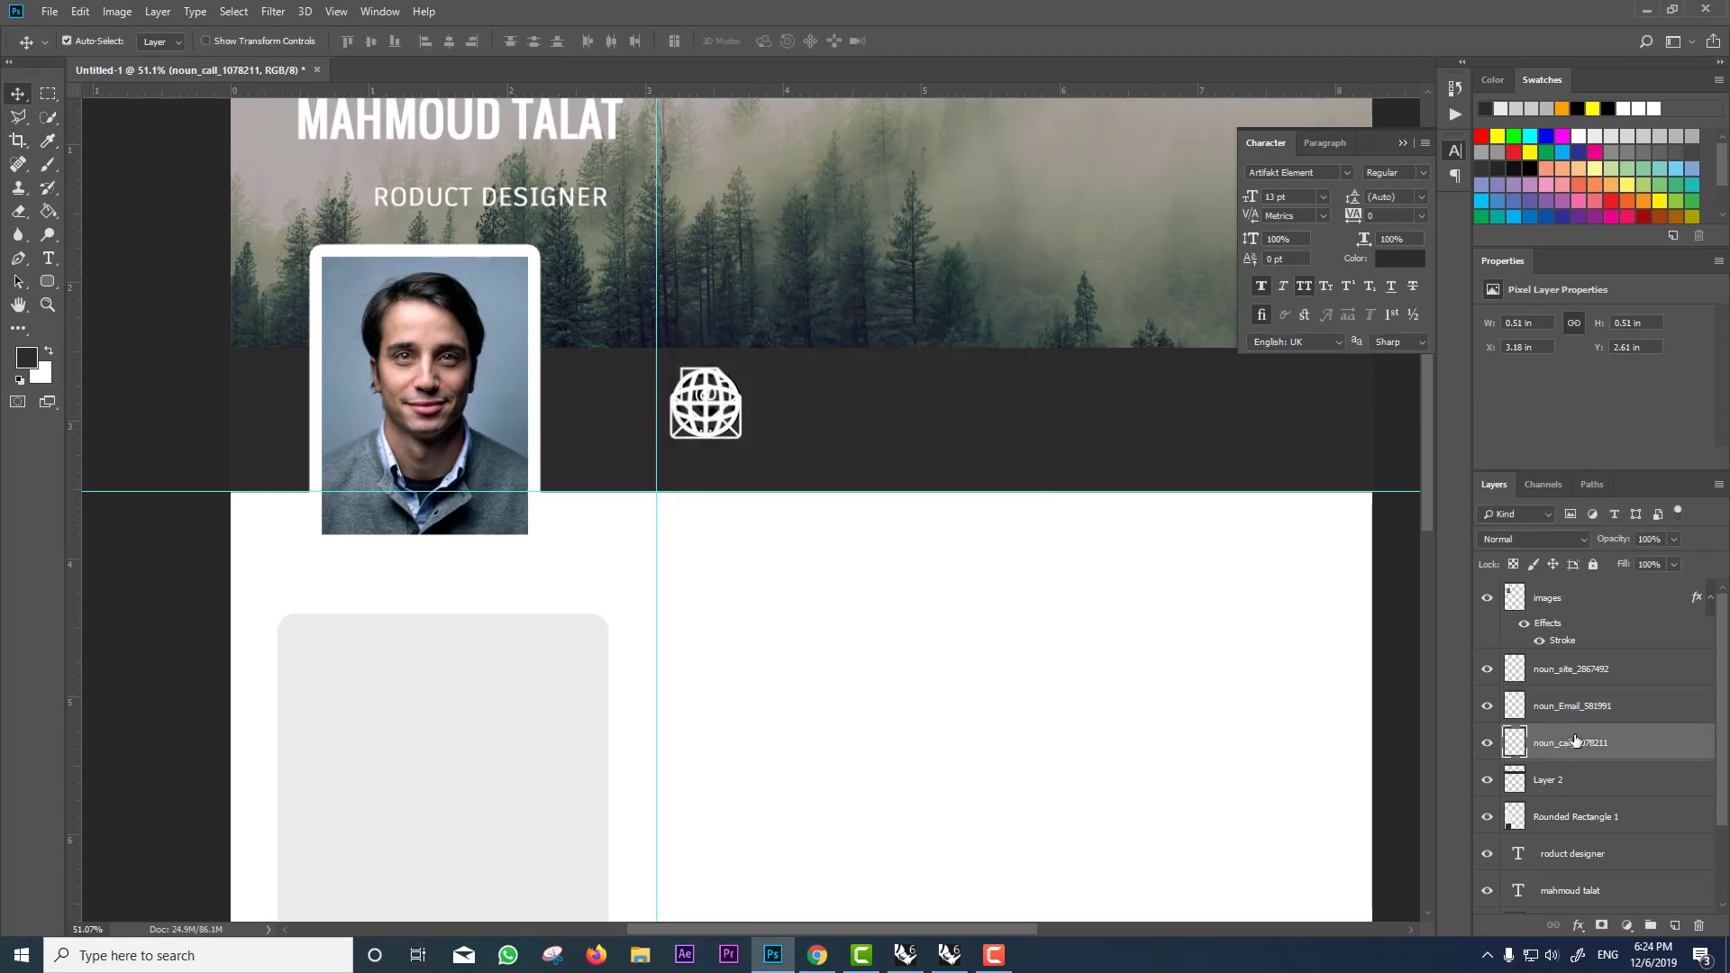
{"action": "key", "text": "ctrl+l"}
{"action": "left_click_drag", "start_coordinate": [699, 463], "coordinate": [771, 462]}
{"action": "left_click_drag", "start_coordinate": [953, 462], "coordinate": [955, 462]}
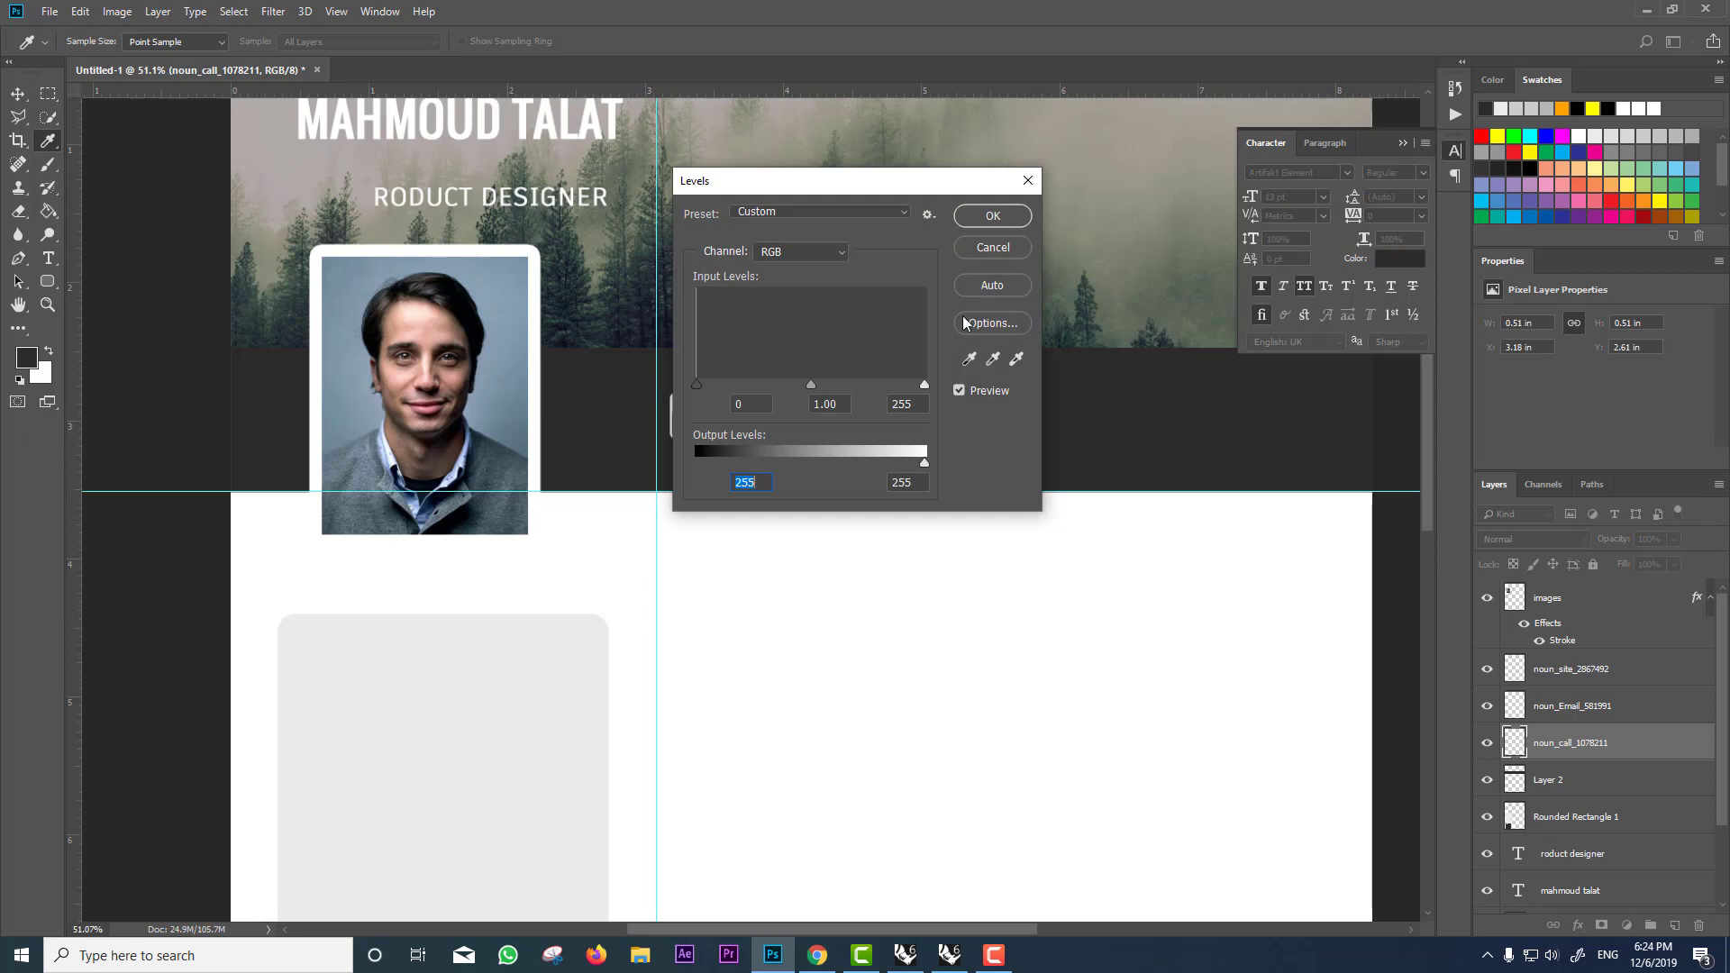
{"action": "left_click", "coordinate": [1004, 219]}
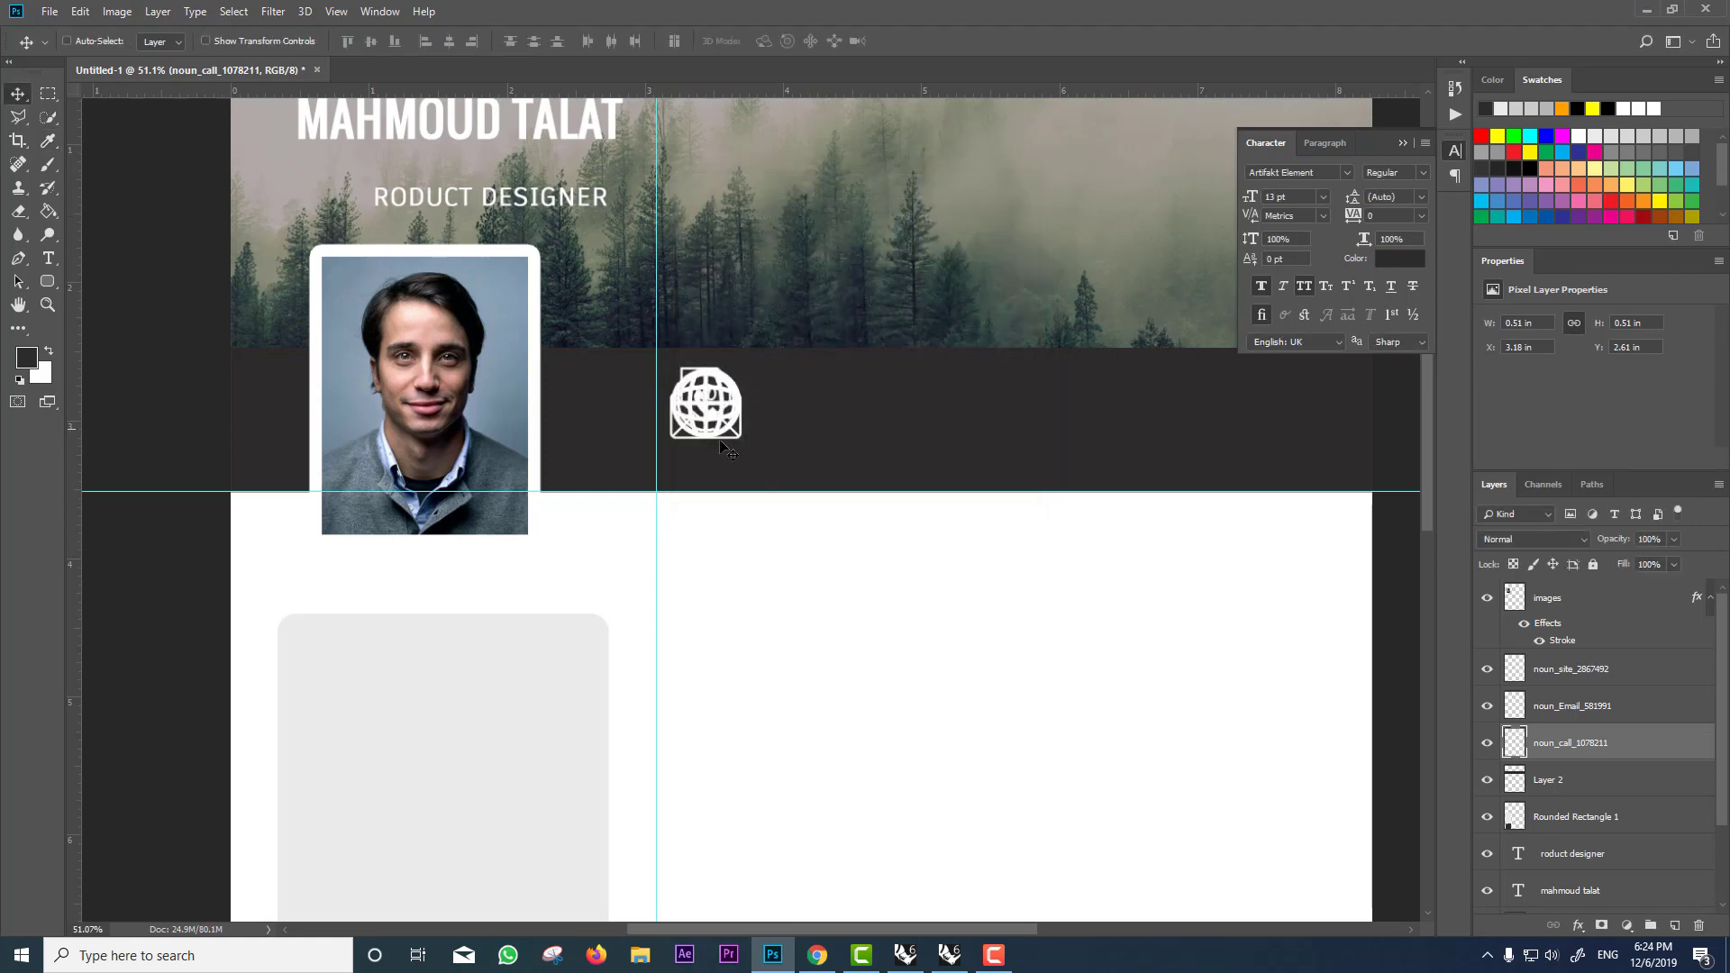
{"action": "scroll", "coordinate": [729, 448], "scroll_direction": "down", "scroll_amount": 1}
{"action": "scroll", "coordinate": [730, 451], "scroll_direction": "down", "scroll_amount": 2}
{"action": "left_click_drag", "start_coordinate": [784, 400], "coordinate": [730, 412]}
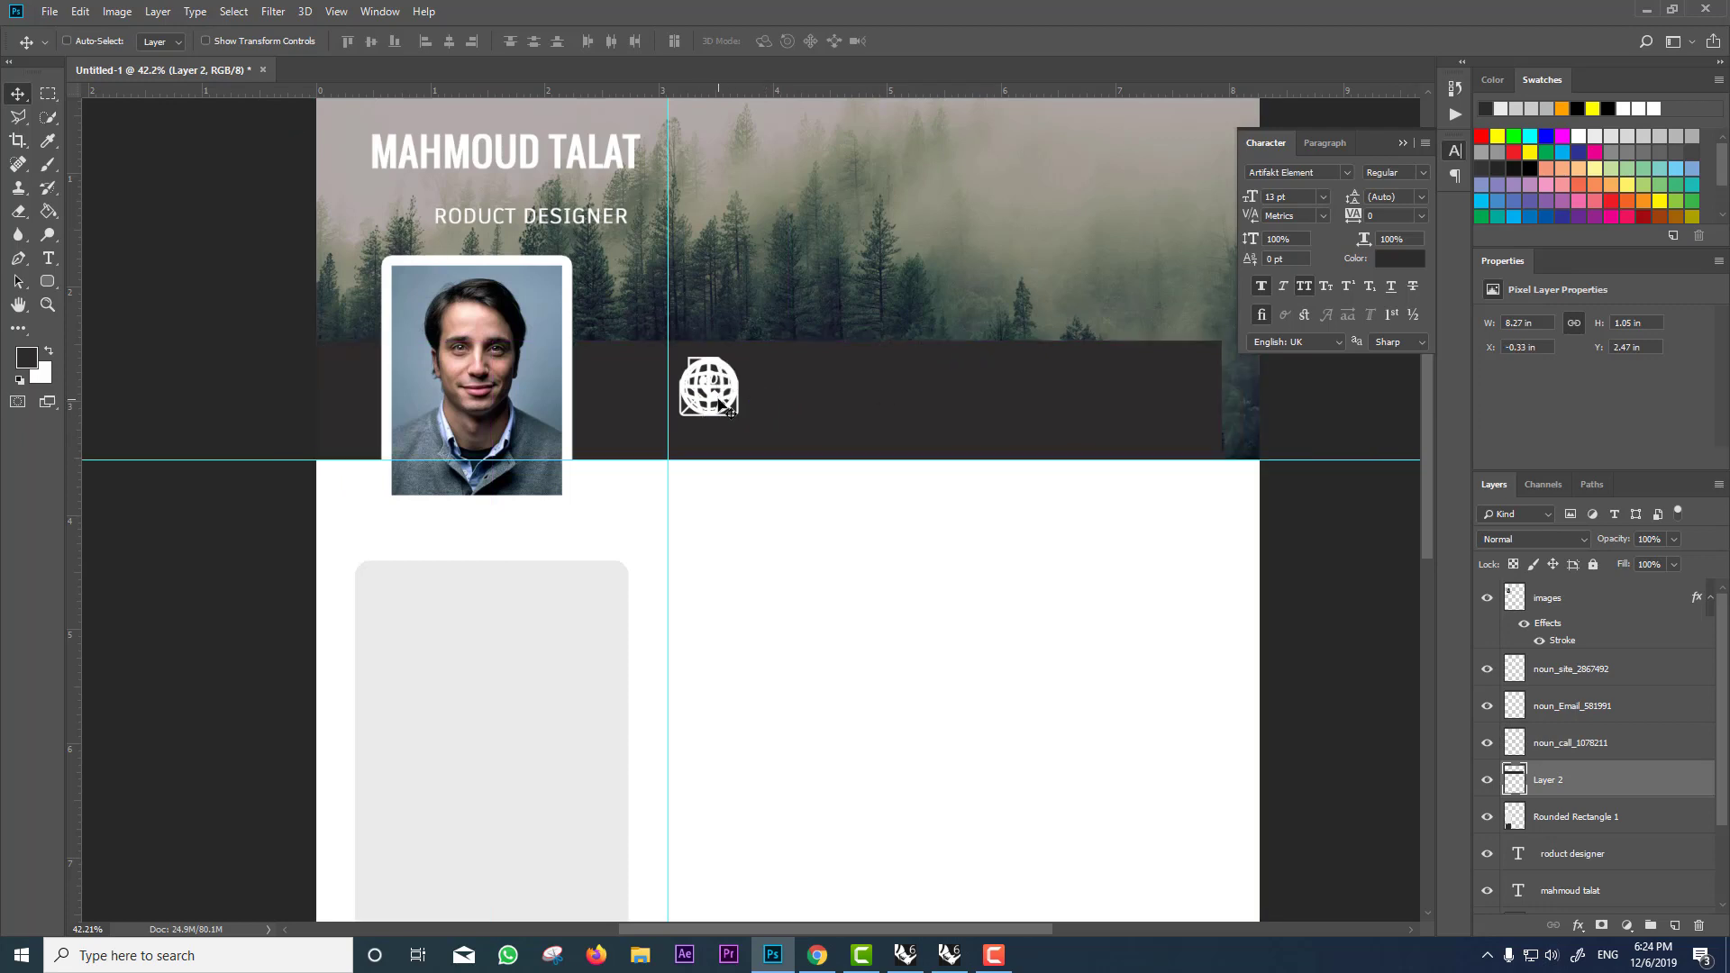
Step: Move the globe icon to the band's right end and stretch the dark band left past the page edge
{"action": "left_click", "coordinate": [725, 406], "text": "ctrl"}
{"action": "scroll", "coordinate": [1028, 554], "scroll_direction": "down", "scroll_amount": 2}
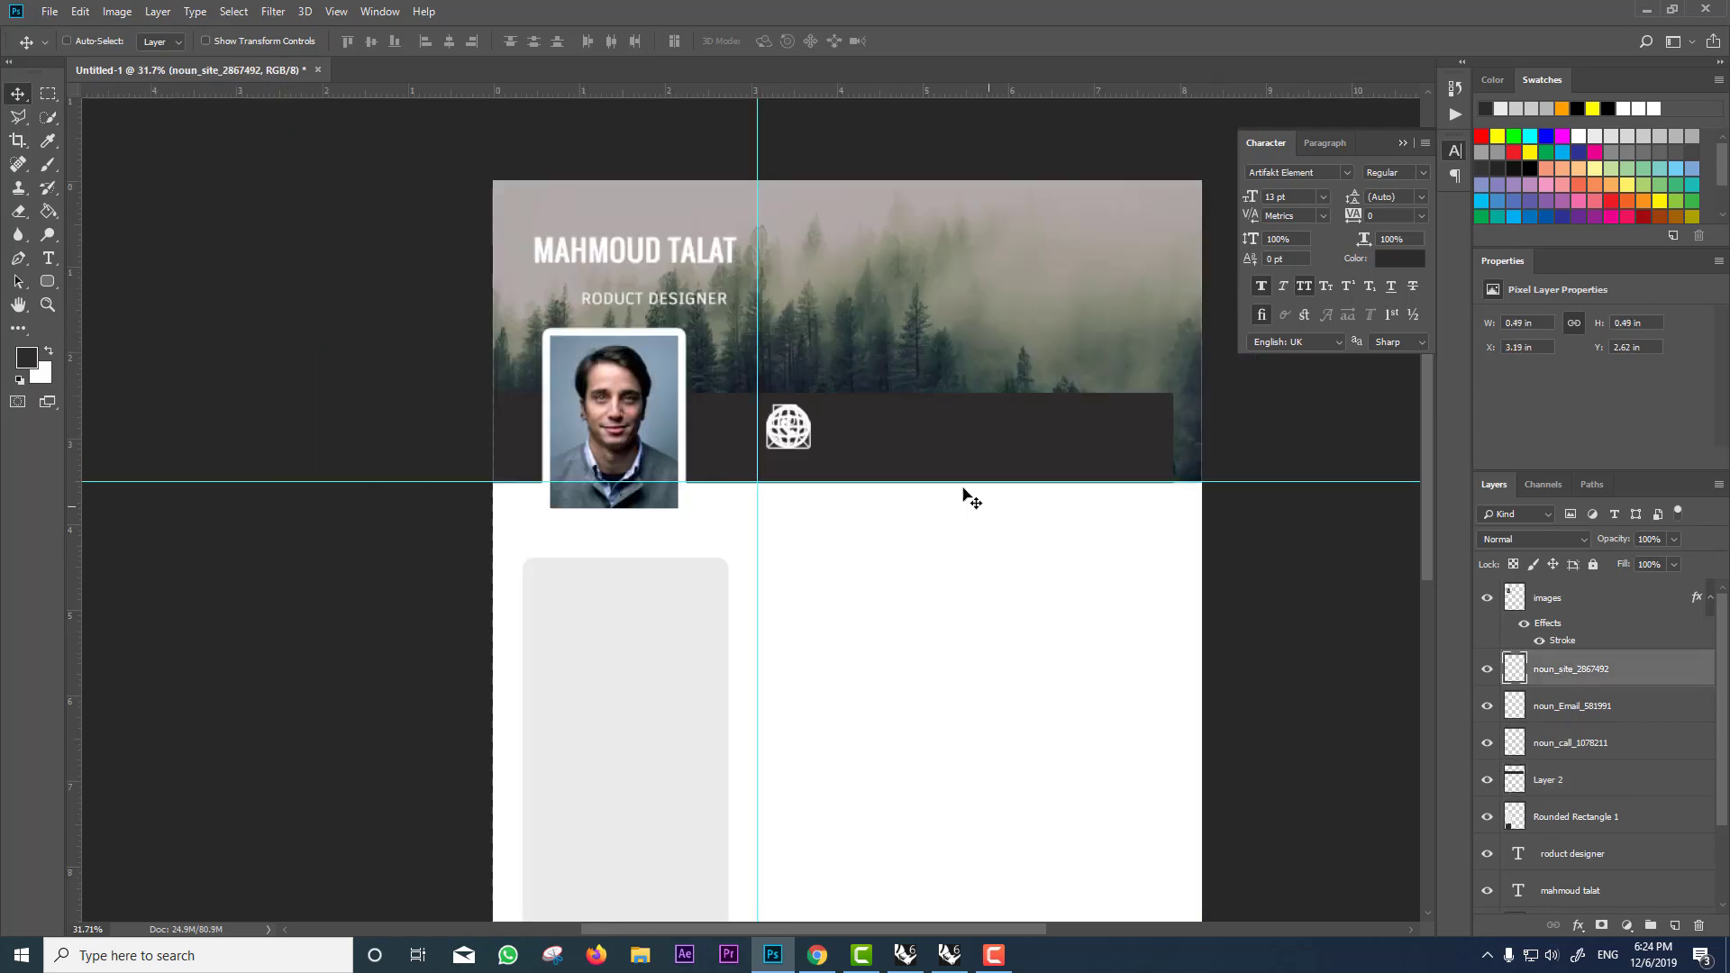
{"action": "left_click_drag", "start_coordinate": [910, 476], "coordinate": [1187, 454]}
{"action": "left_click", "coordinate": [1151, 441], "text": "ctrl"}
{"action": "key", "text": "ctrl+t"}
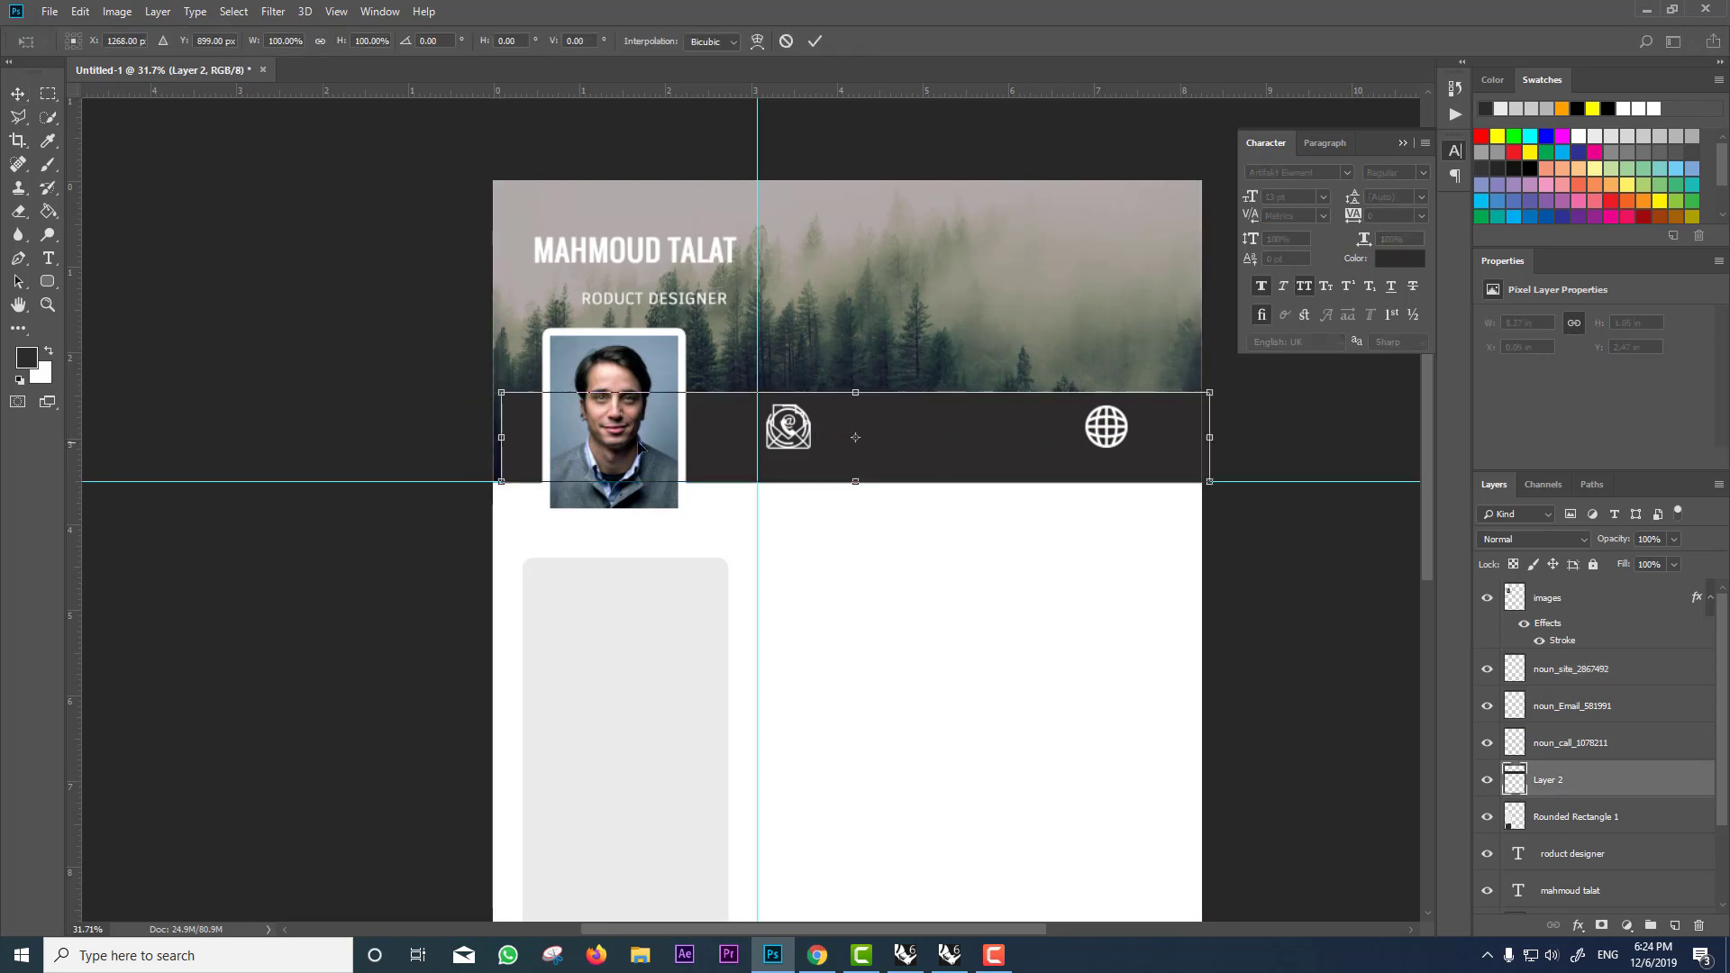
{"action": "left_click_drag", "start_coordinate": [499, 439], "coordinate": [432, 439]}
{"action": "key", "text": "Return"}
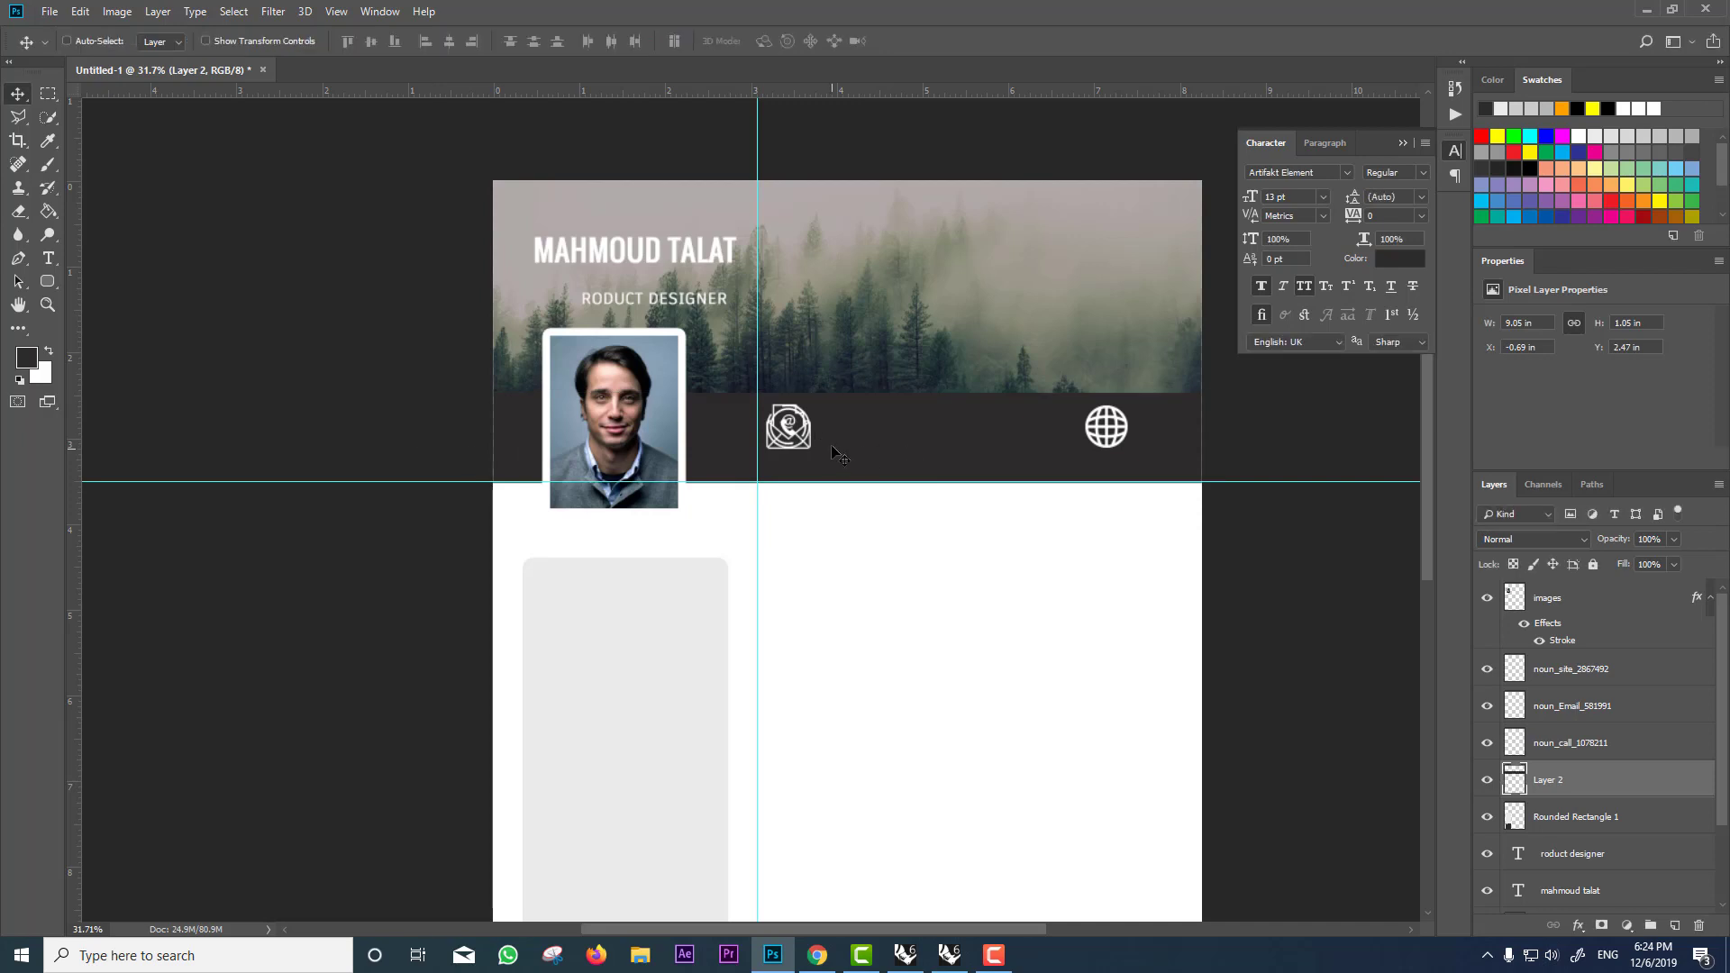
Step: Move the email icon to the middle of the dark band
{"action": "left_click", "coordinate": [1587, 714]}
{"action": "left_click", "coordinate": [1489, 709]}
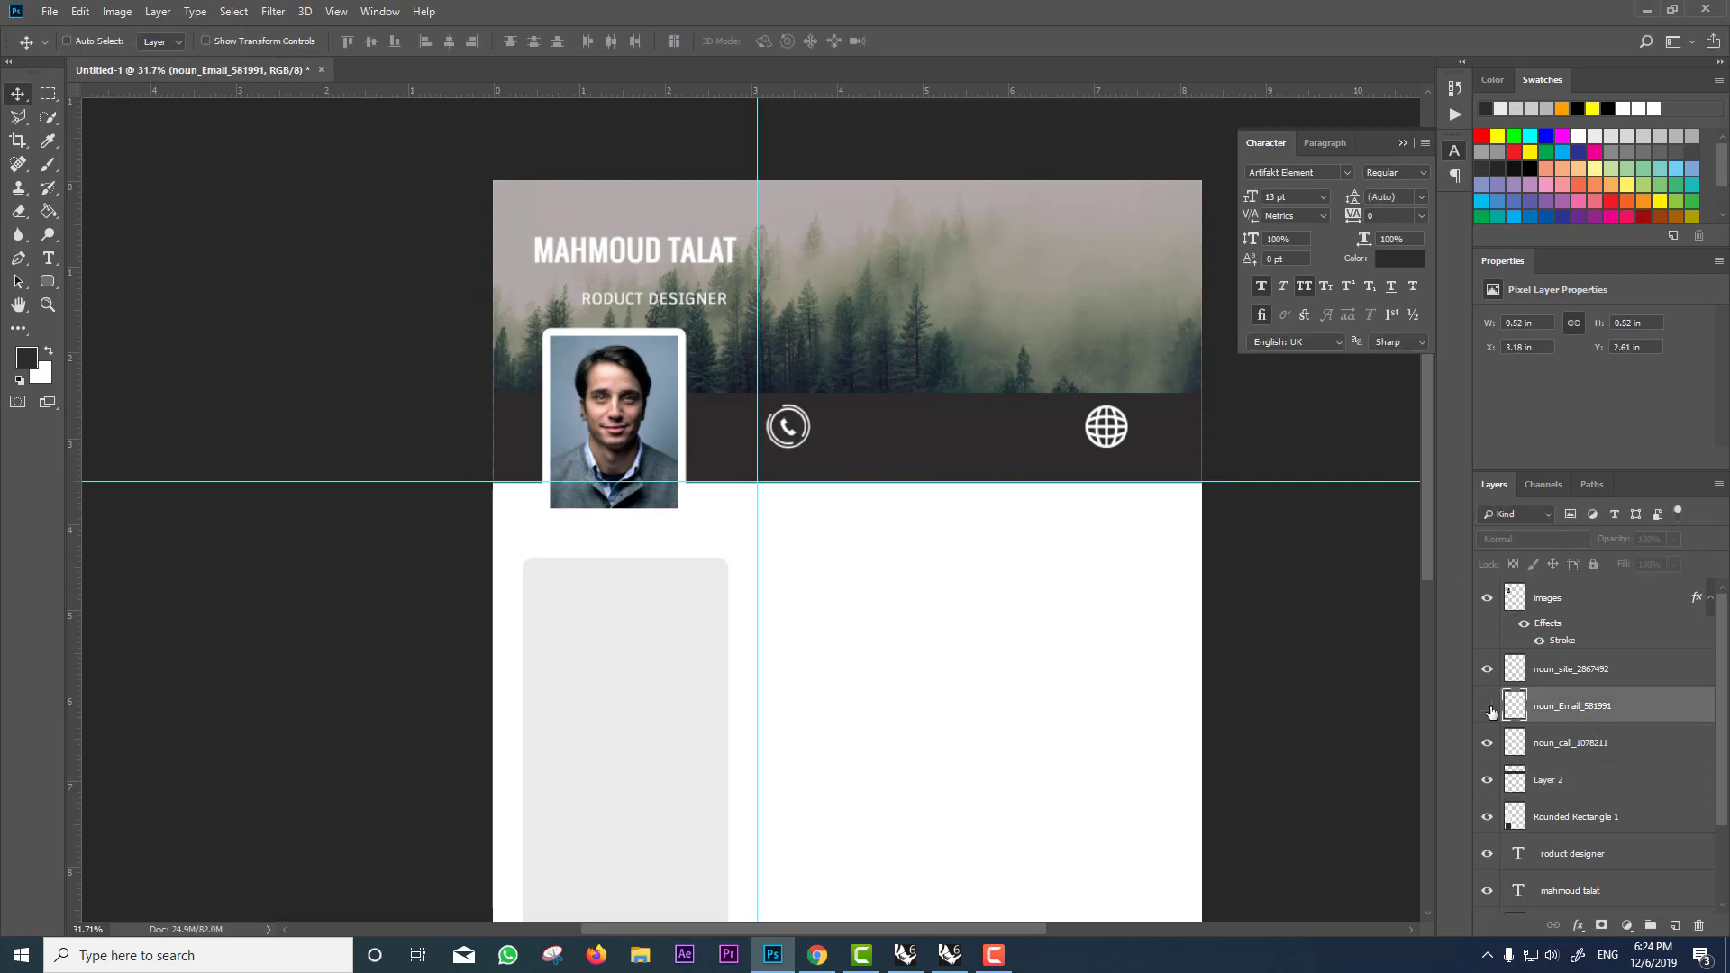
{"action": "left_click", "coordinate": [1489, 708]}
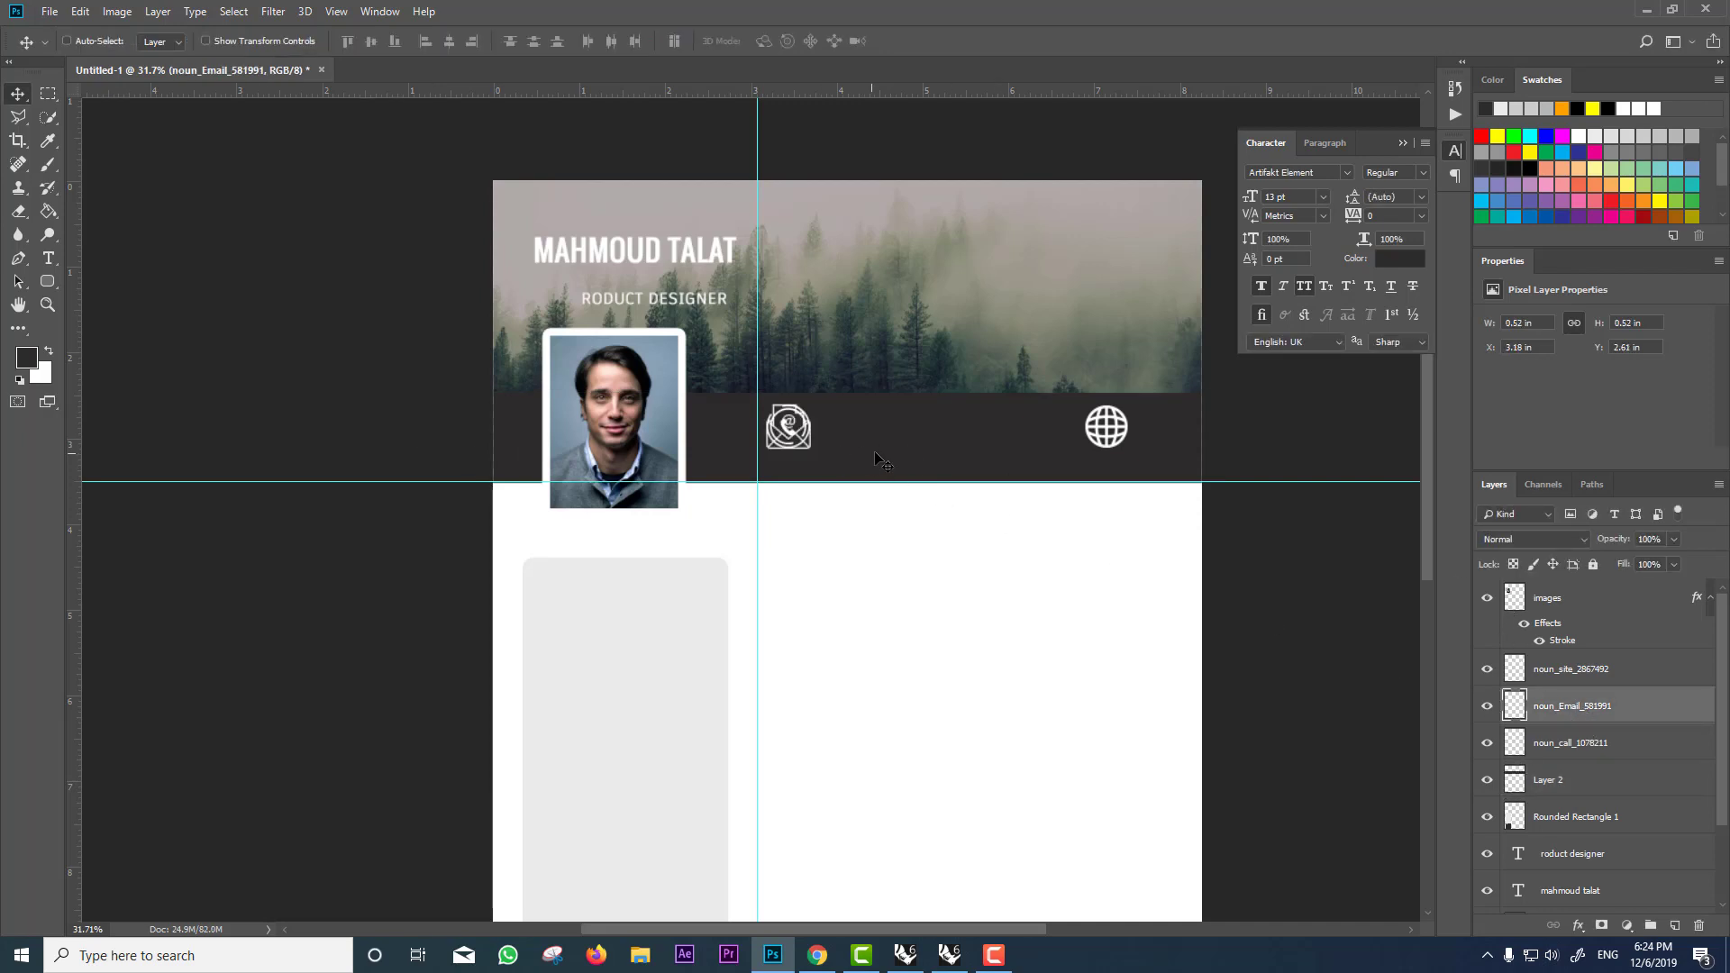
{"action": "left_click_drag", "start_coordinate": [875, 454], "coordinate": [1024, 452]}
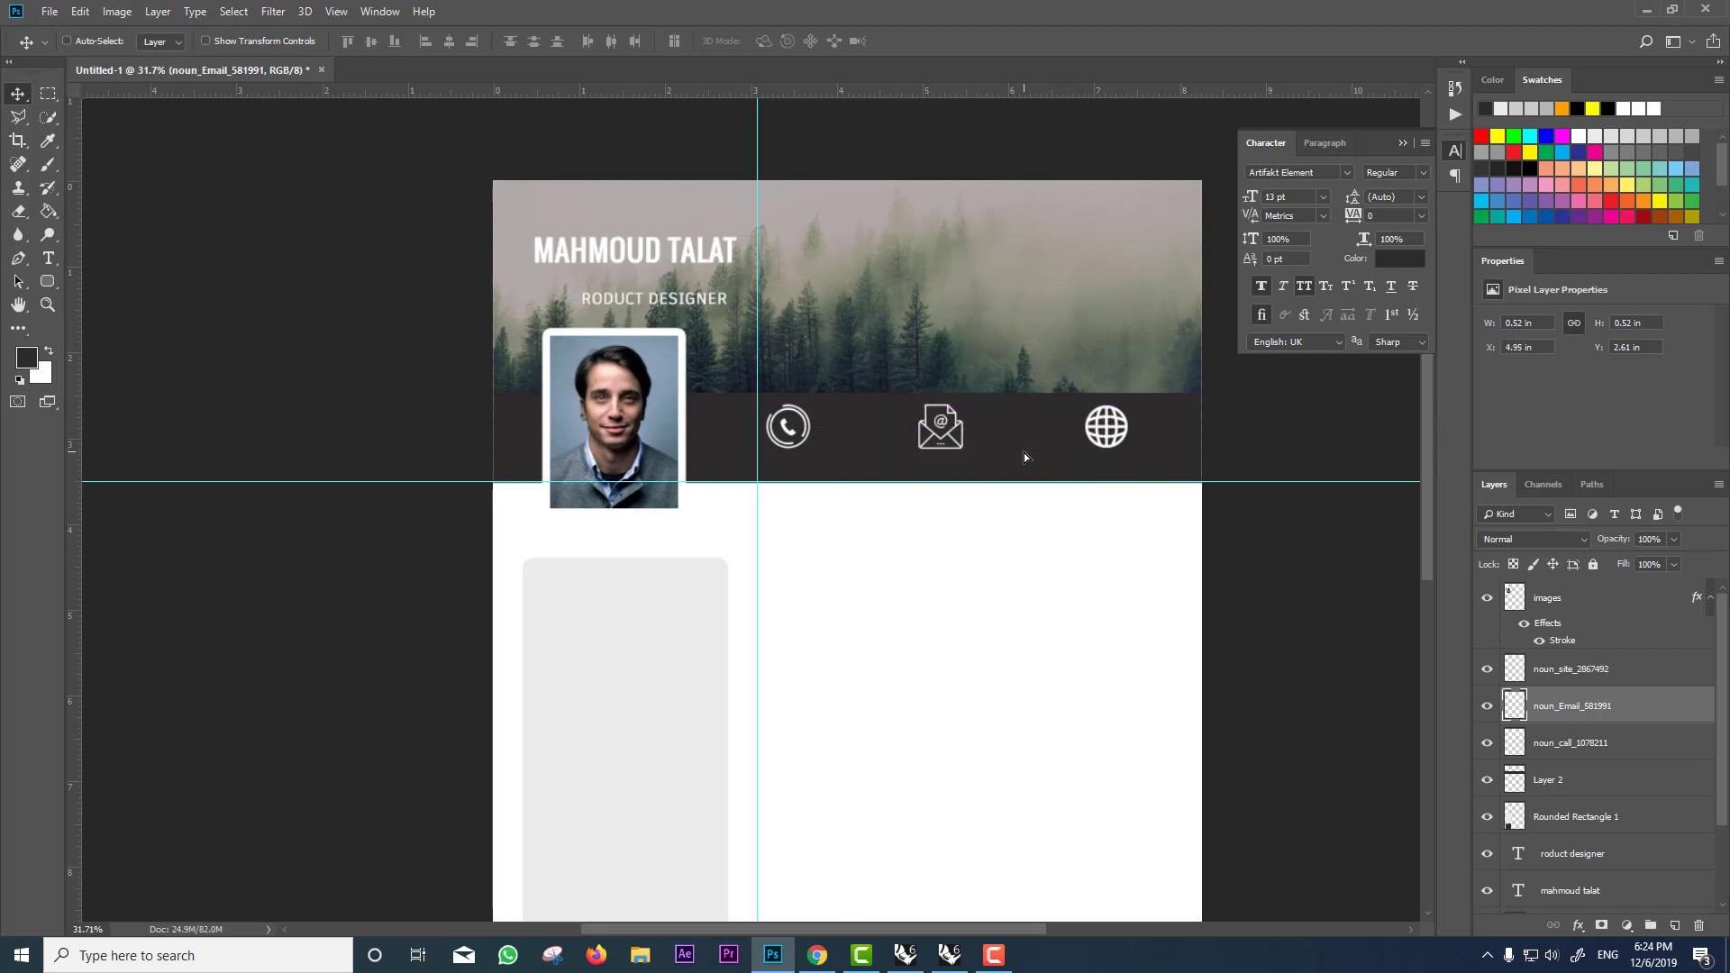
Step: Scale the three icons together to about 85% and nudge them up slightly
{"action": "left_click", "coordinate": [1630, 685], "text": "ctrl"}
{"action": "left_click", "coordinate": [1602, 748], "text": "shift"}
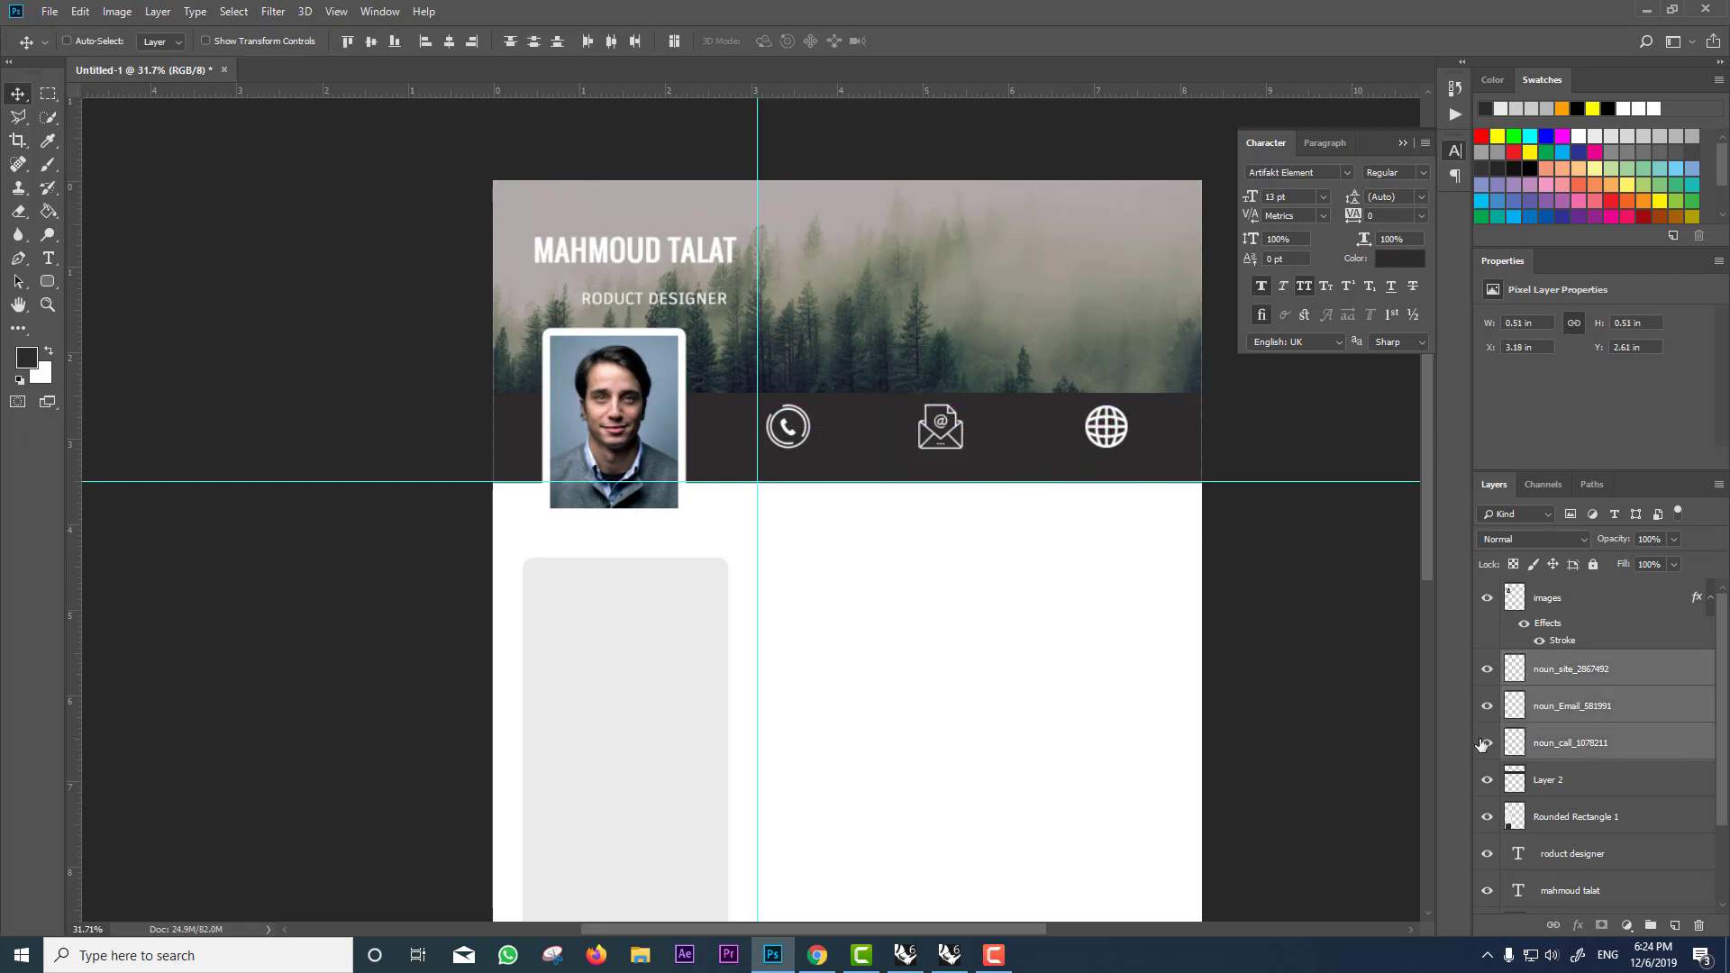
{"action": "key", "text": "ctrl+t"}
{"action": "left_click_drag", "start_coordinate": [1128, 404], "coordinate": [1021, 423]}
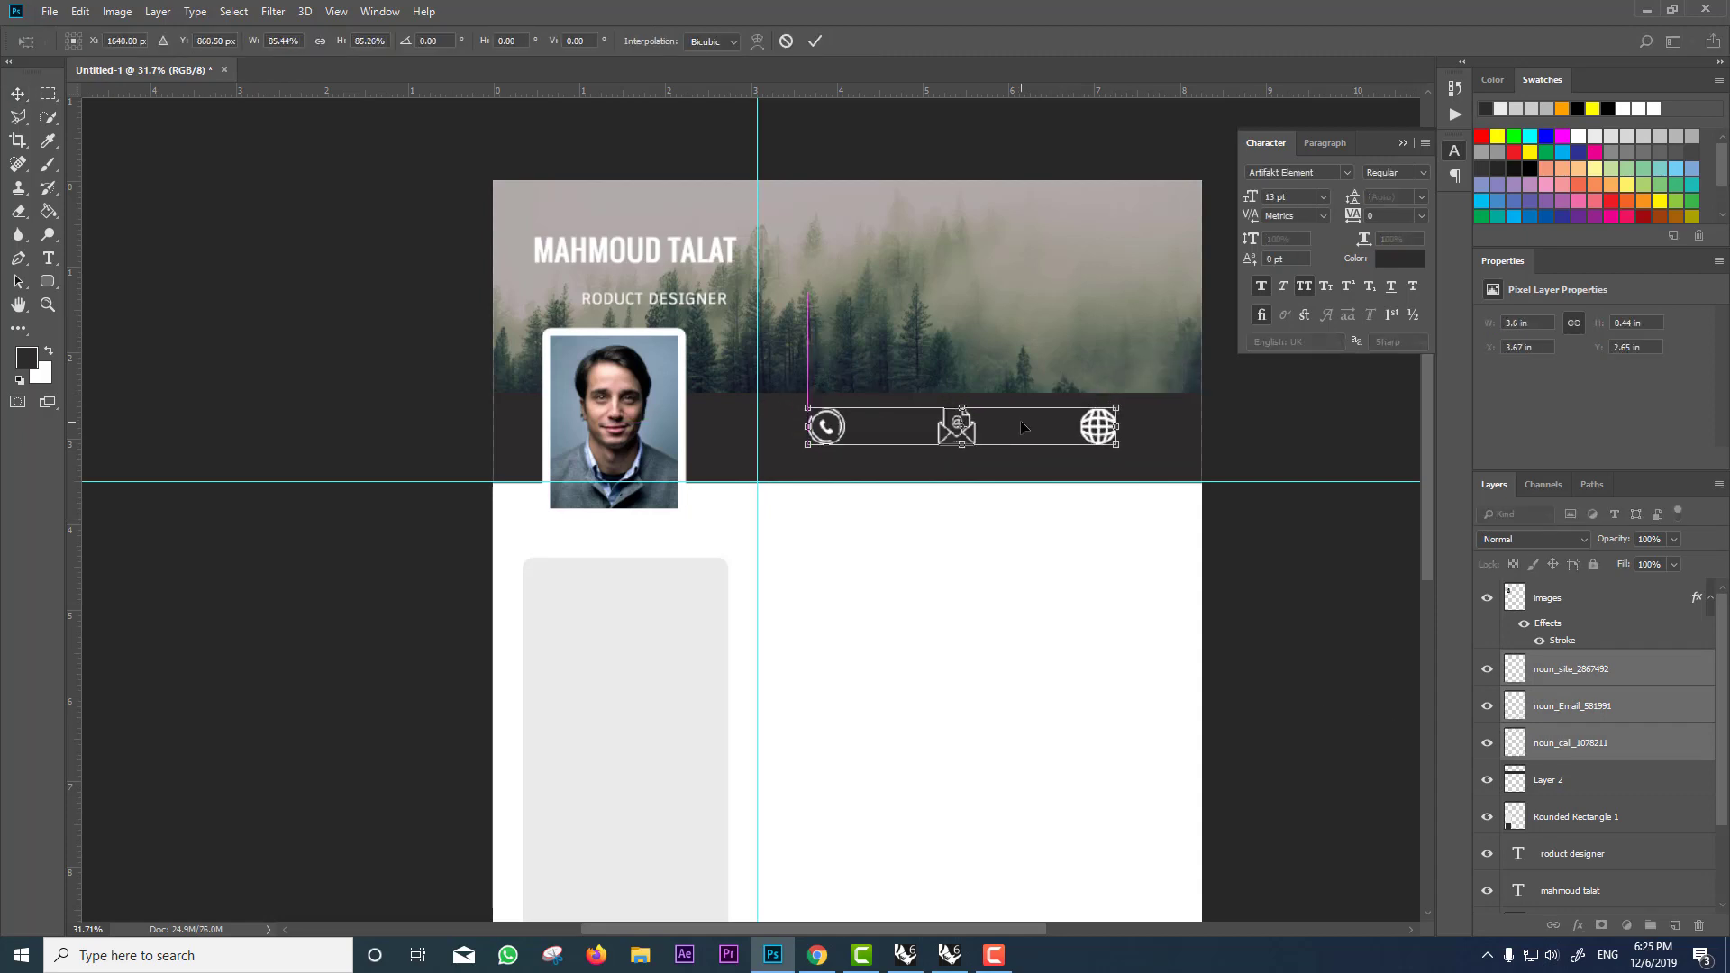
{"action": "key", "text": "Return"}
{"action": "key", "text": "Up"}
{"action": "key", "text": "Up"}
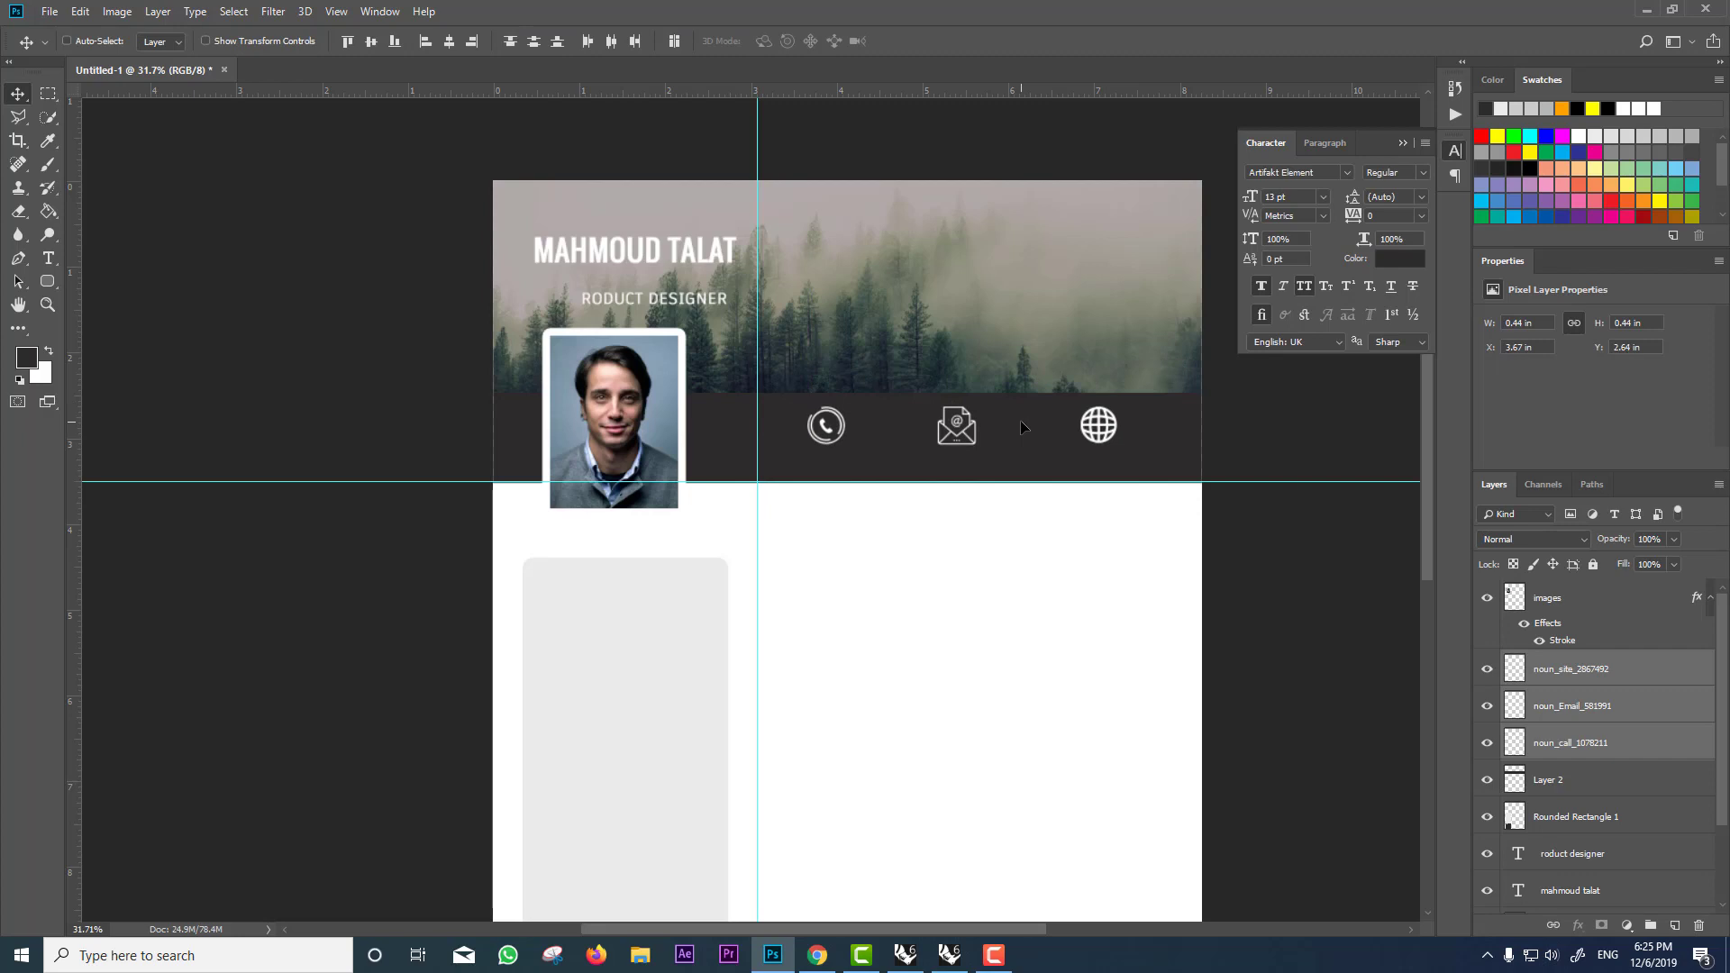
Step: Add the phone number in white (ffffff) 10 pt text under the phone icon, with a copy under the email icon
{"action": "left_click", "coordinate": [48, 257]}
{"action": "left_click", "coordinate": [818, 463]}
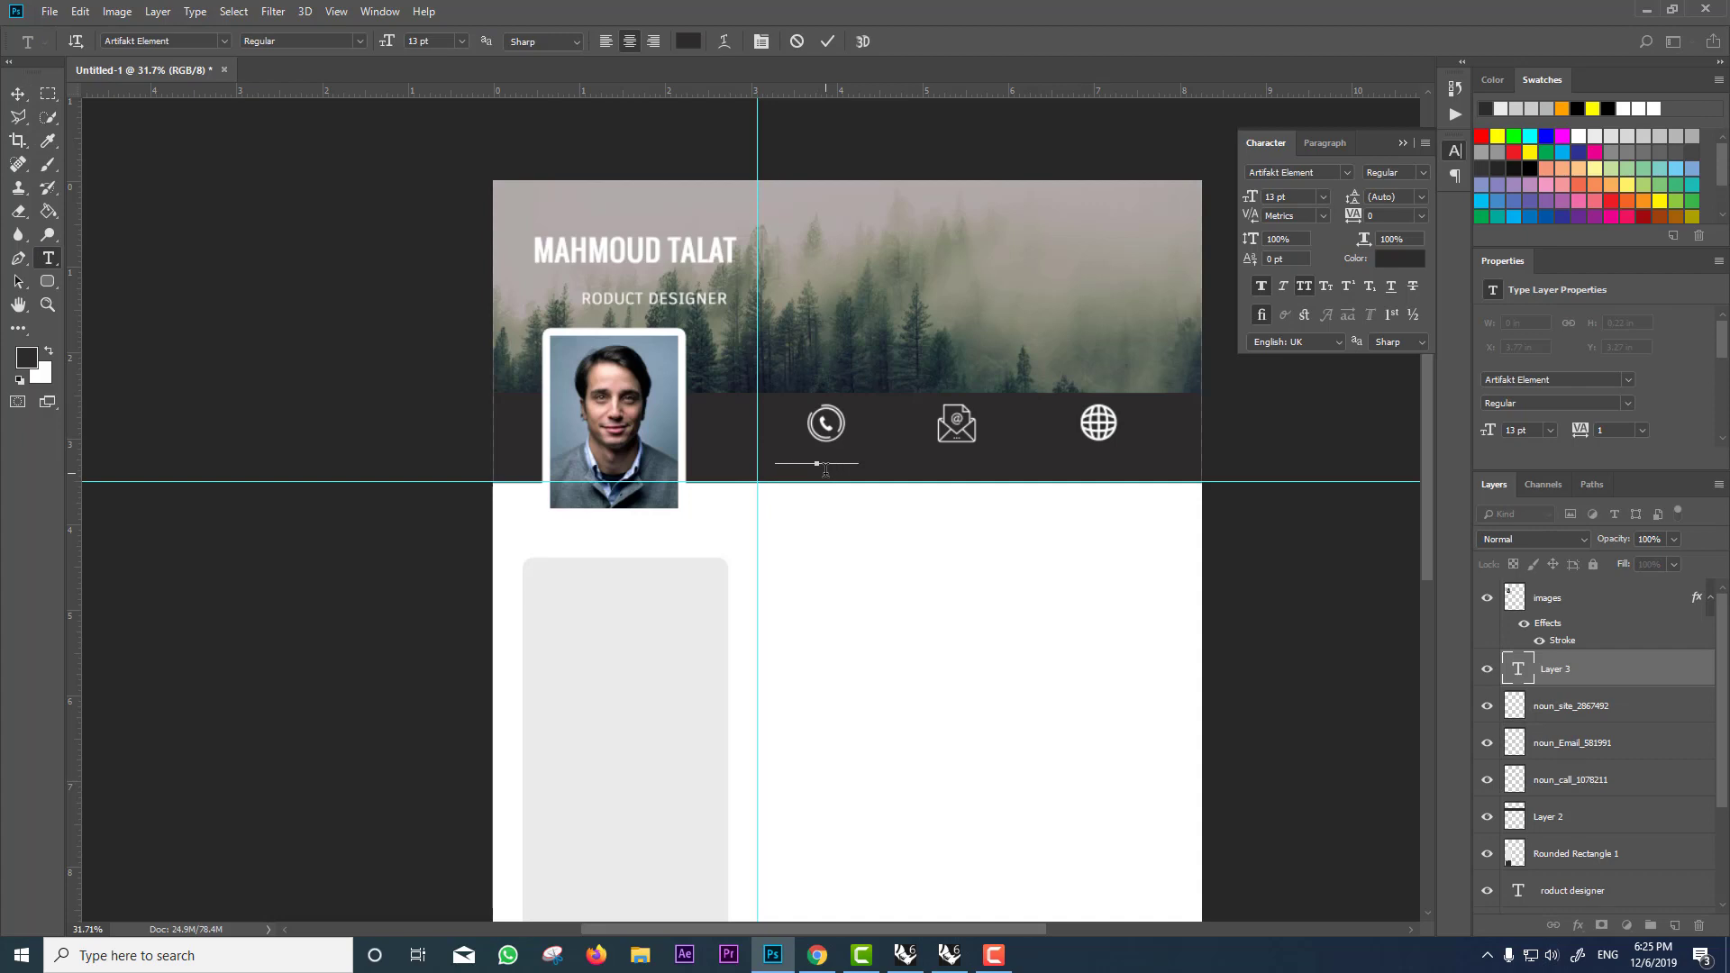
{"action": "left_click", "coordinate": [688, 41]}
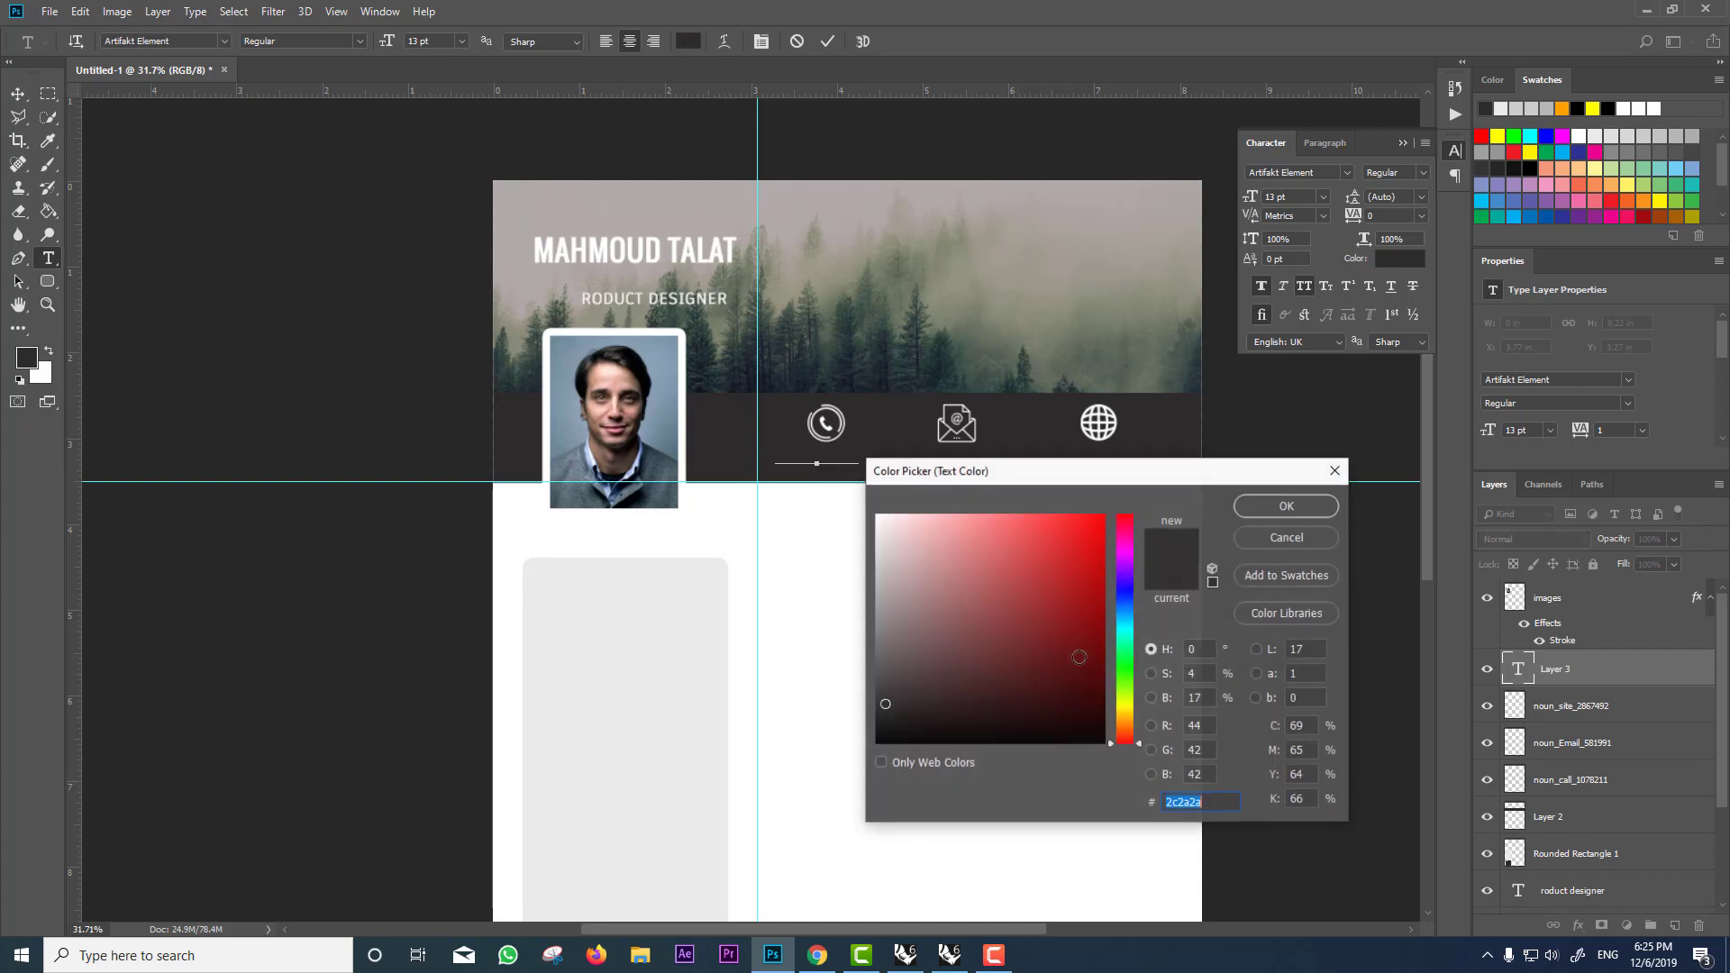
{"action": "type", "text": "ffffff"}
{"action": "left_click", "coordinate": [1261, 505]}
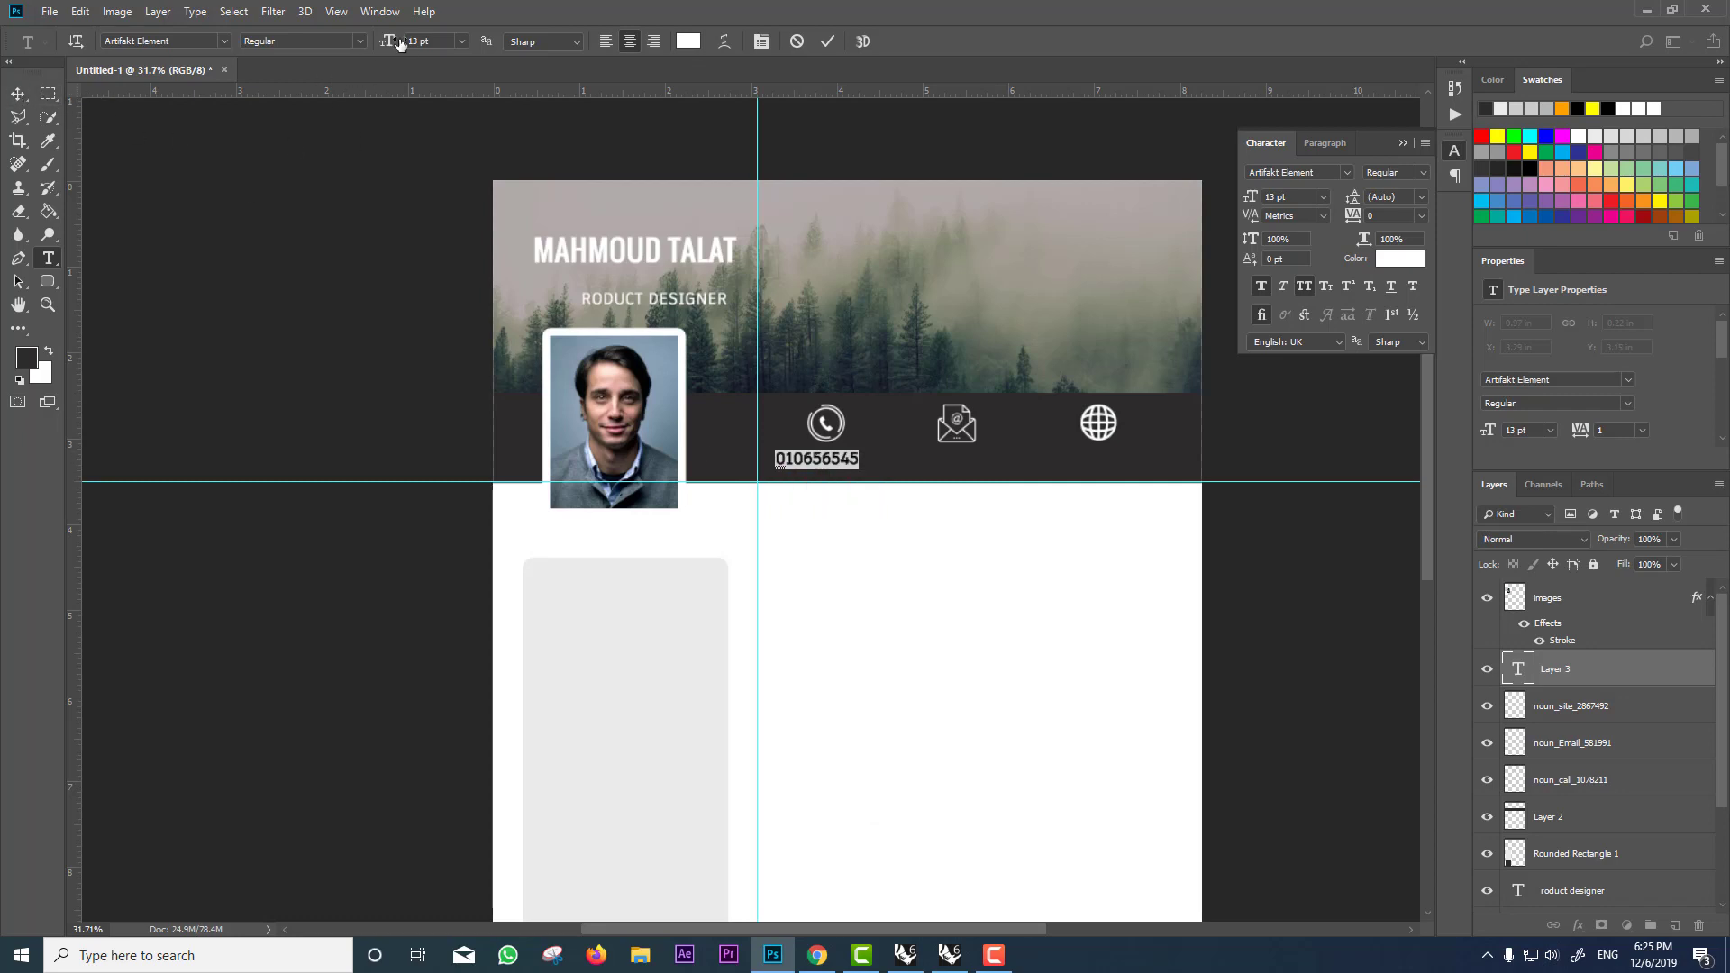
{"action": "left_click_drag", "start_coordinate": [413, 41], "coordinate": [256, 79]}
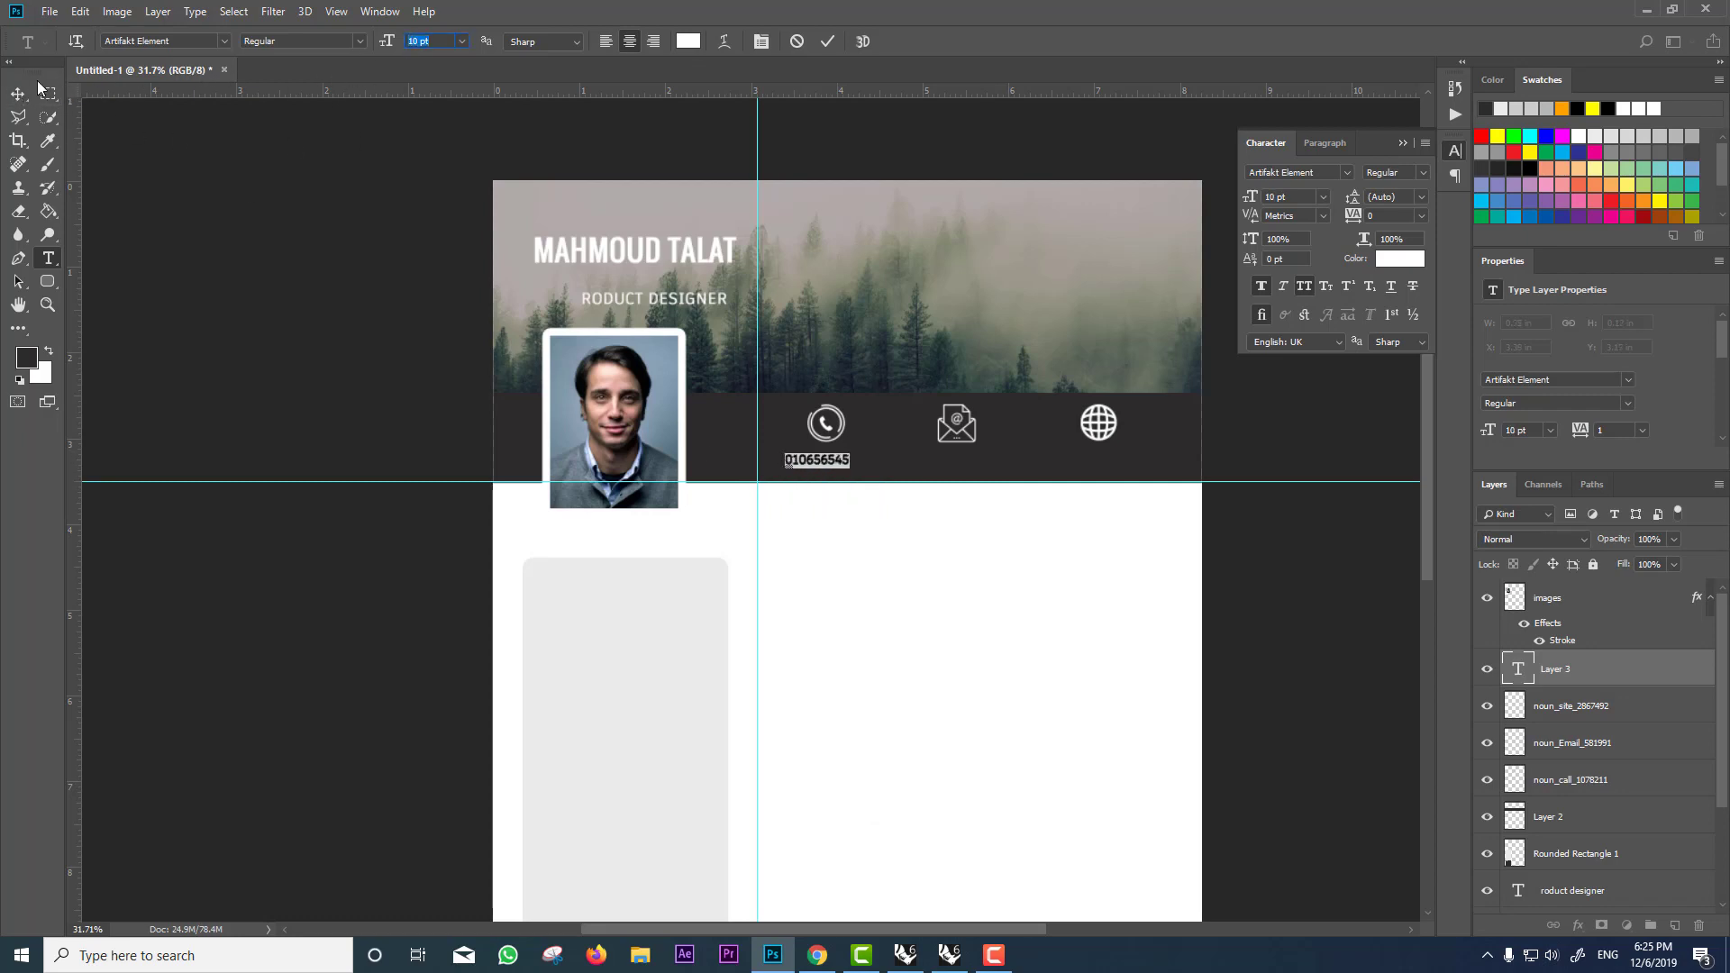
{"action": "left_click", "coordinate": [11, 93]}
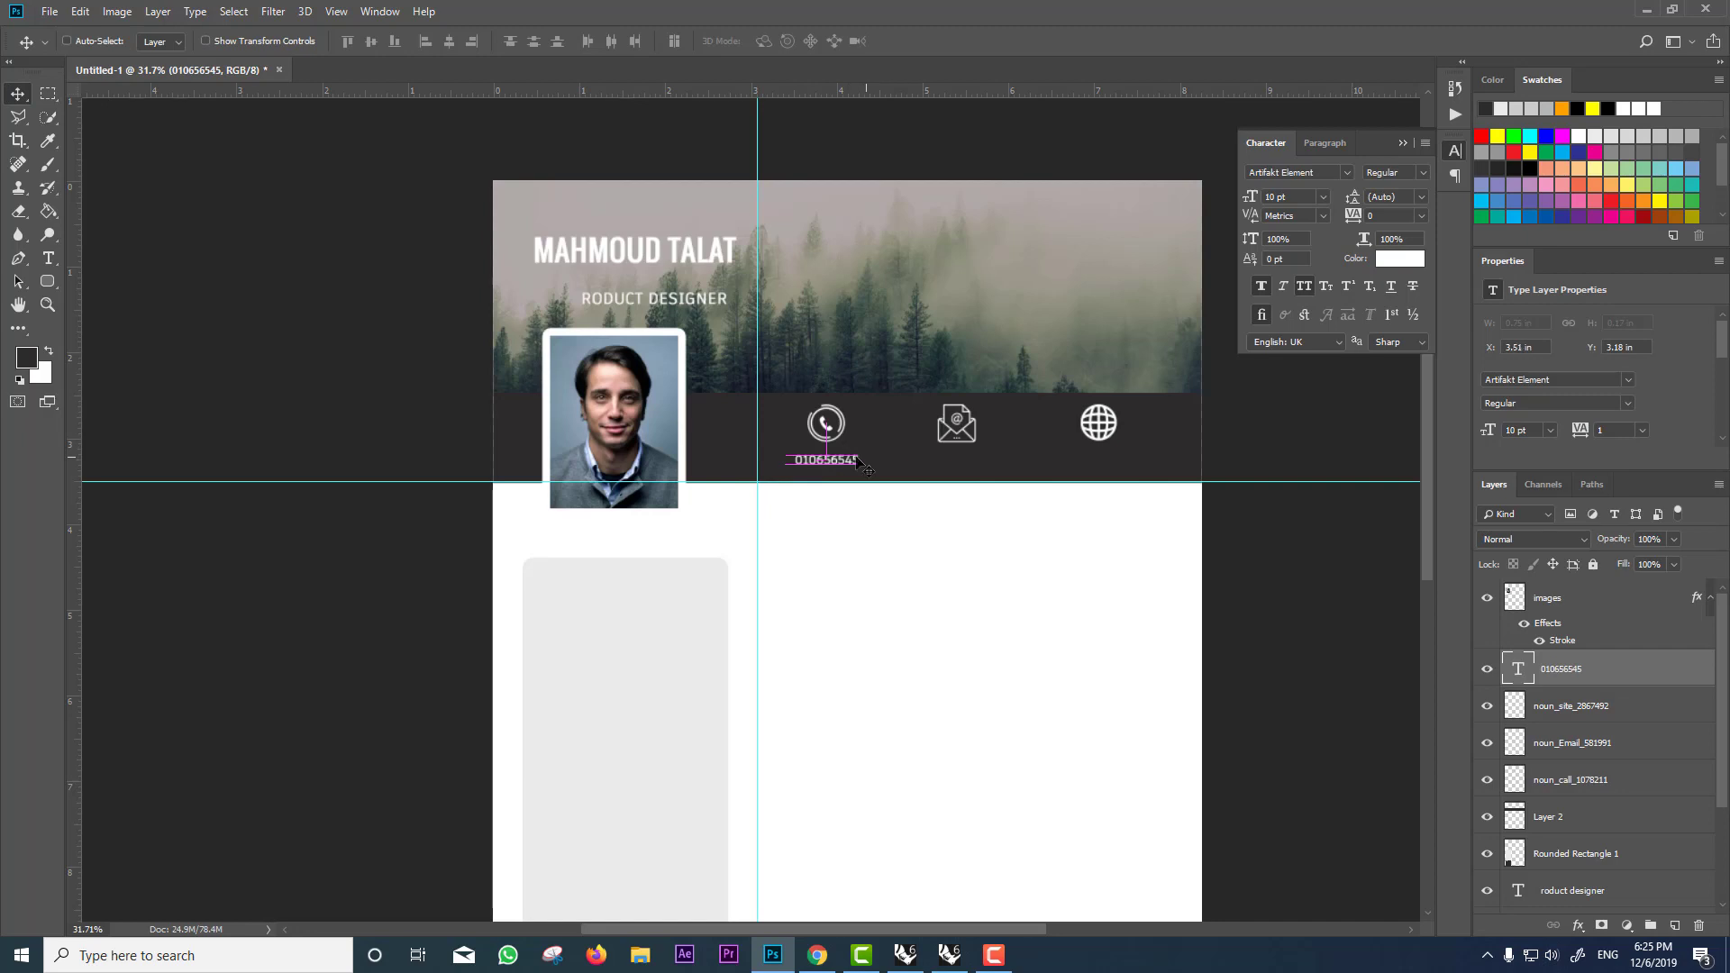
{"action": "left_click_drag", "start_coordinate": [914, 464], "coordinate": [980, 483]}
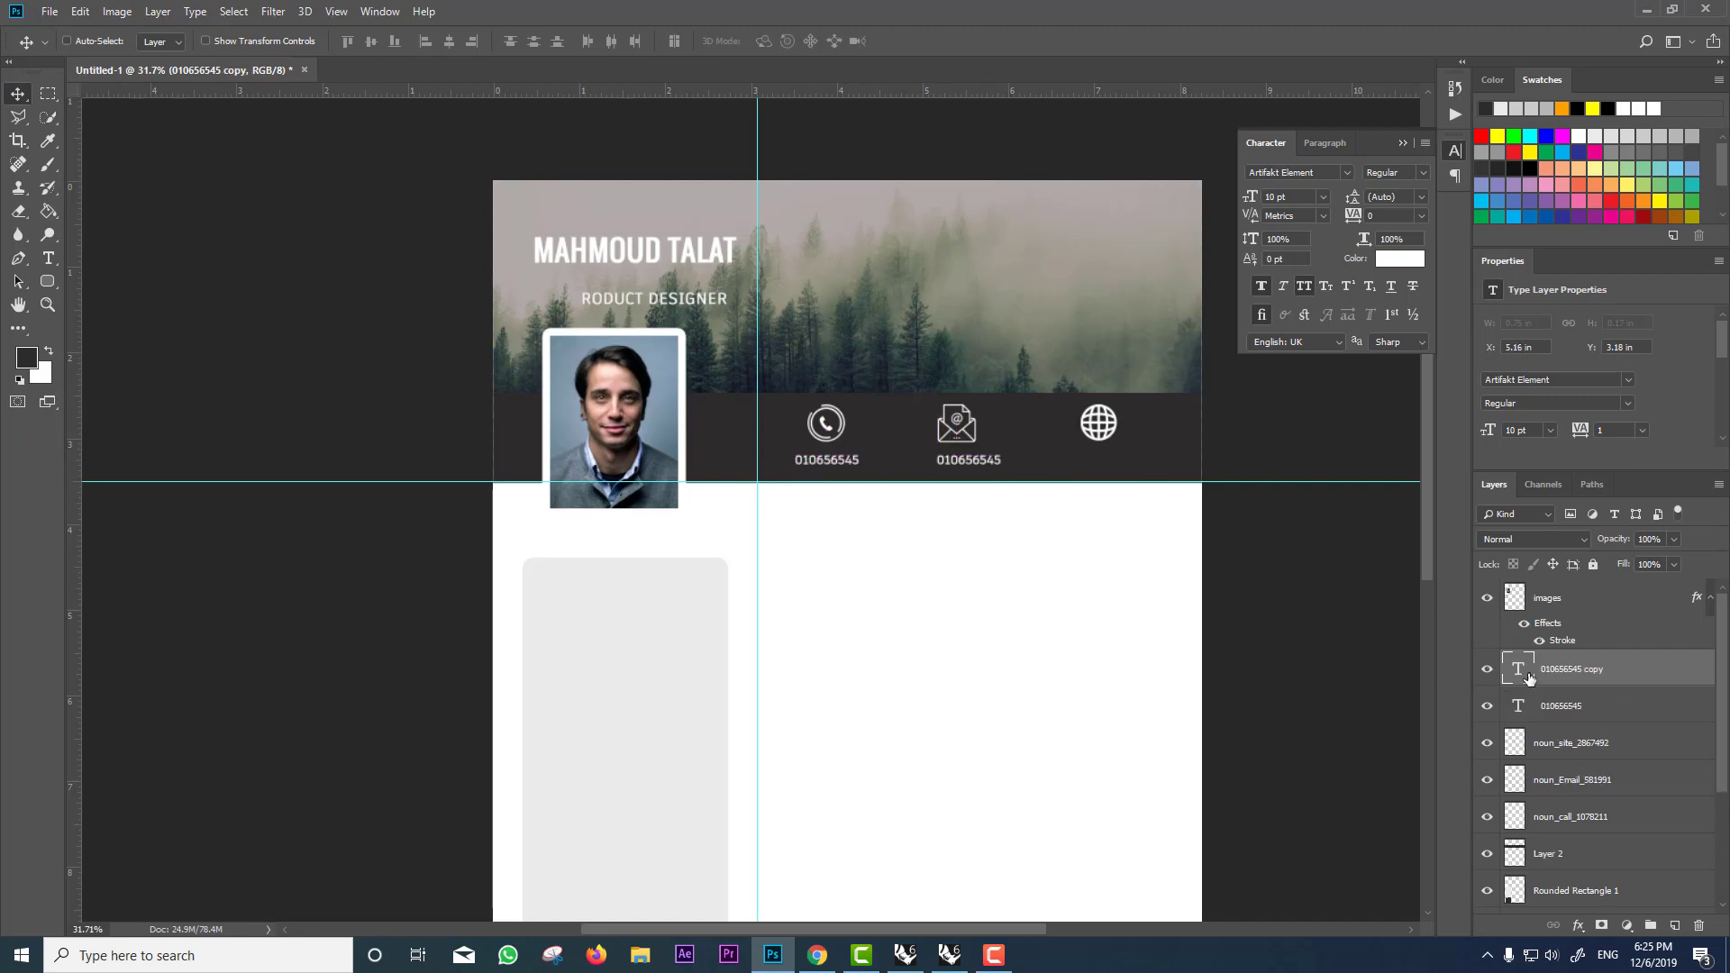
Step: Retype the copied text as the email address at 8 pt, centred under the email icon
{"action": "double_click", "coordinate": [1519, 669]}
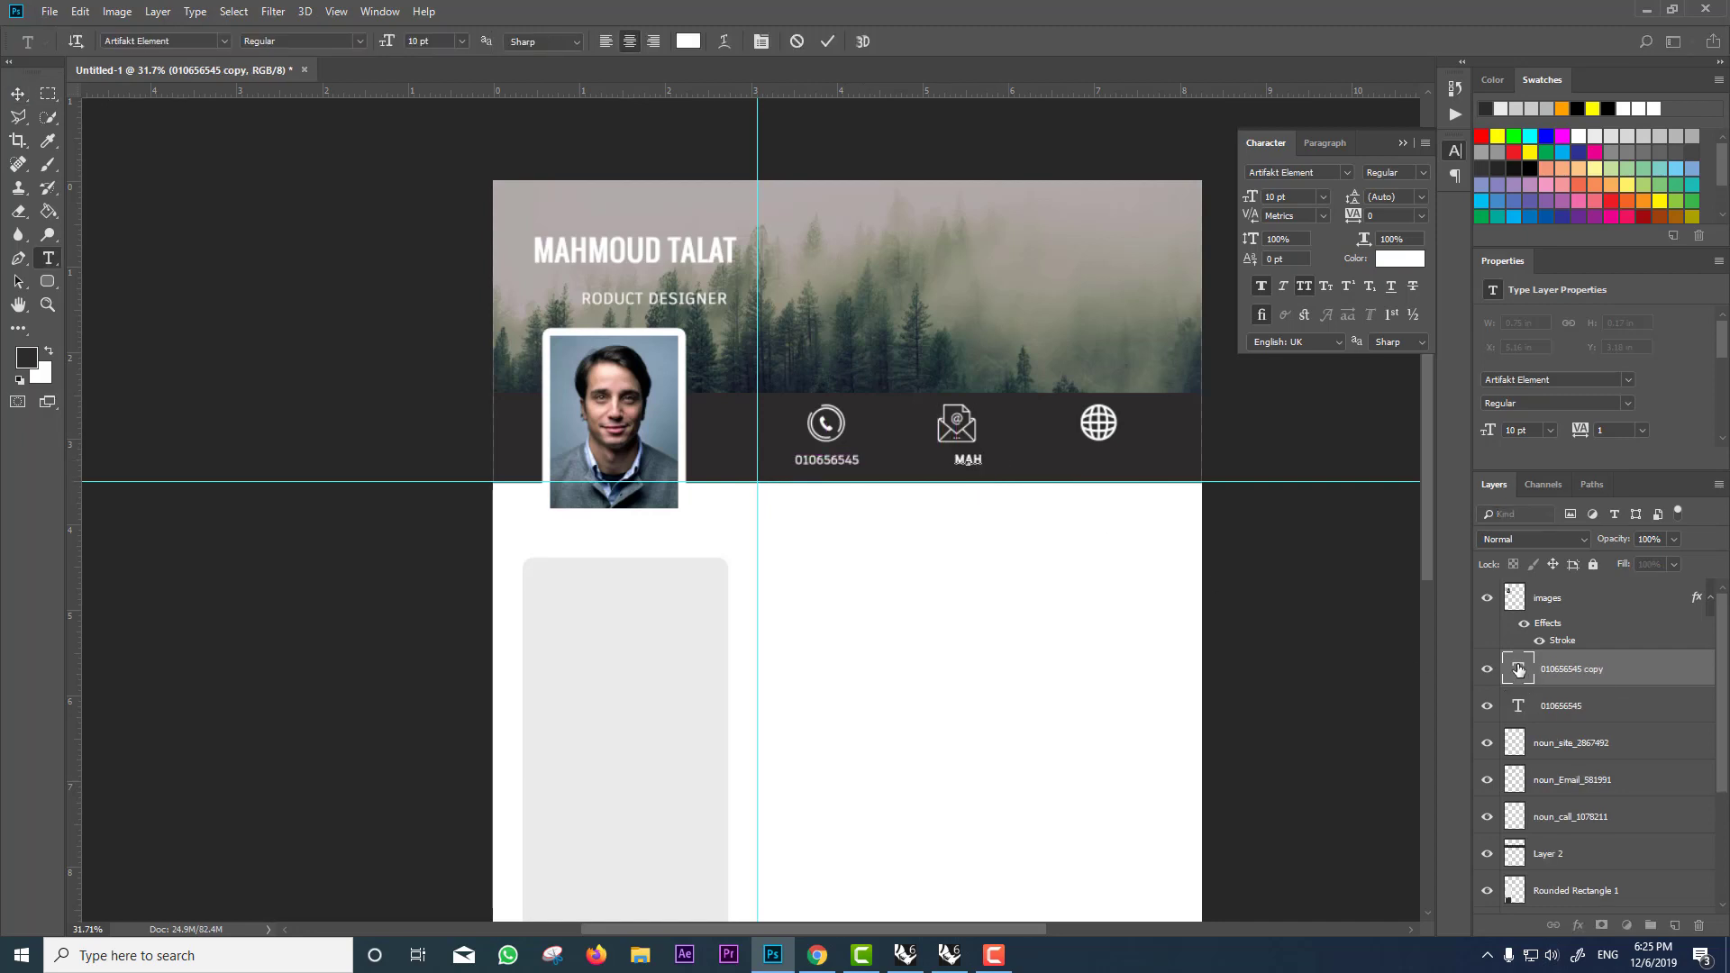
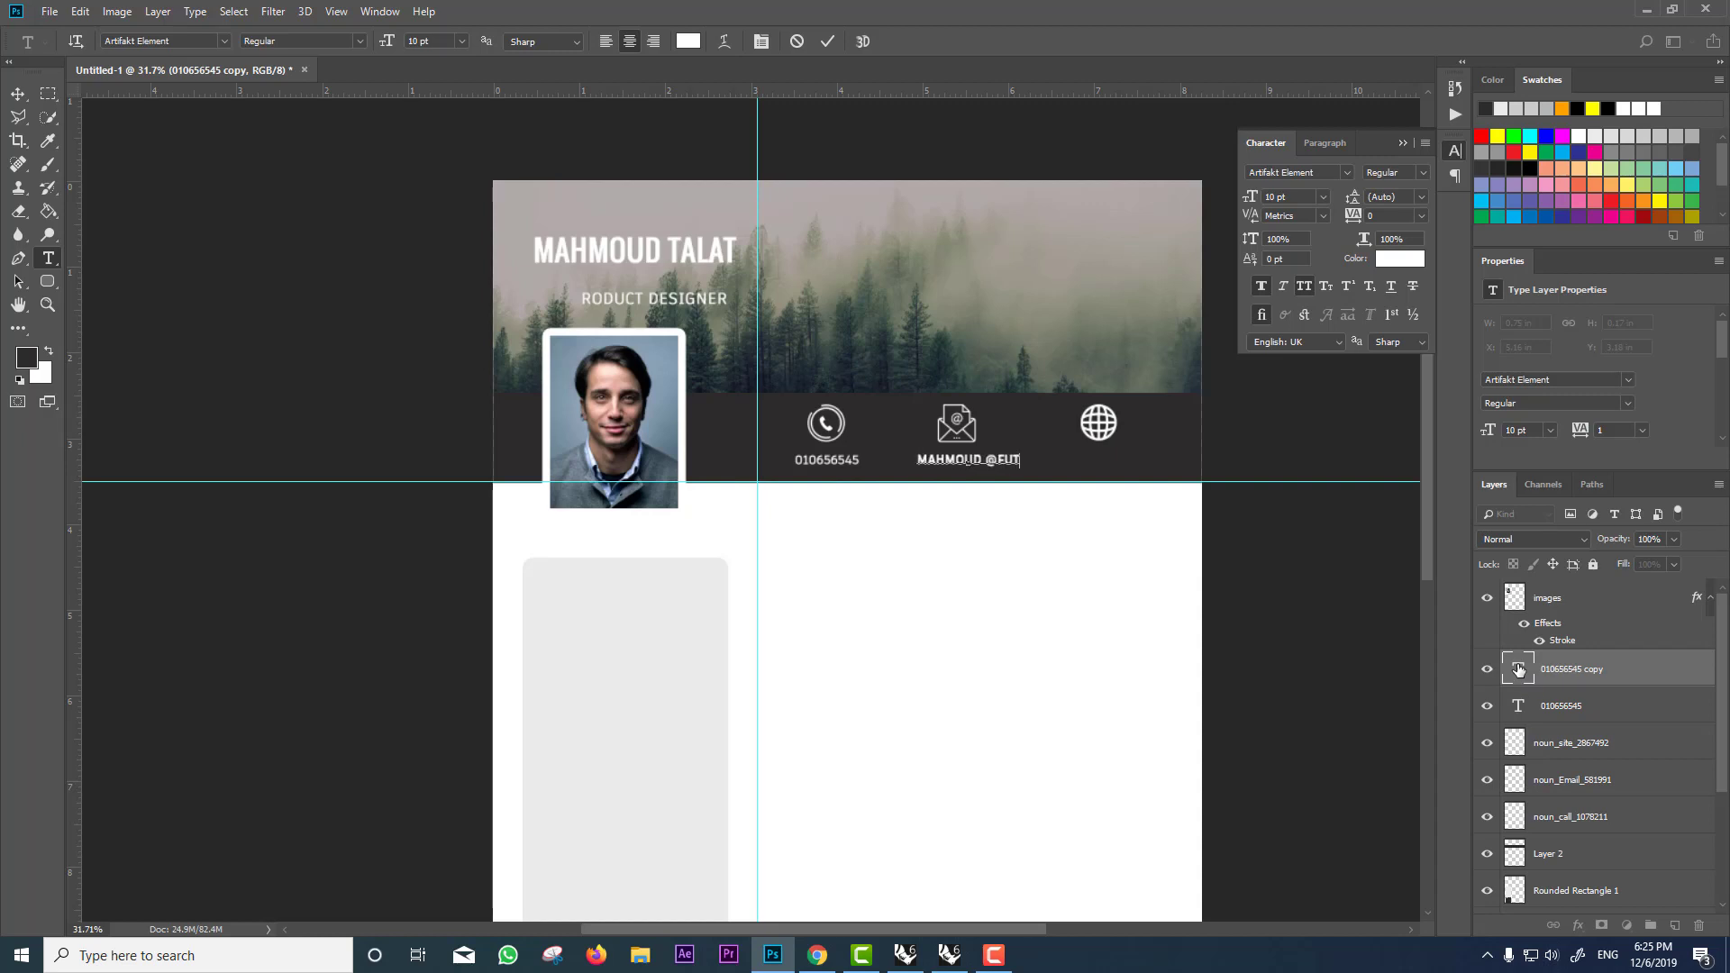
{"action": "double_click", "coordinate": [1518, 668]}
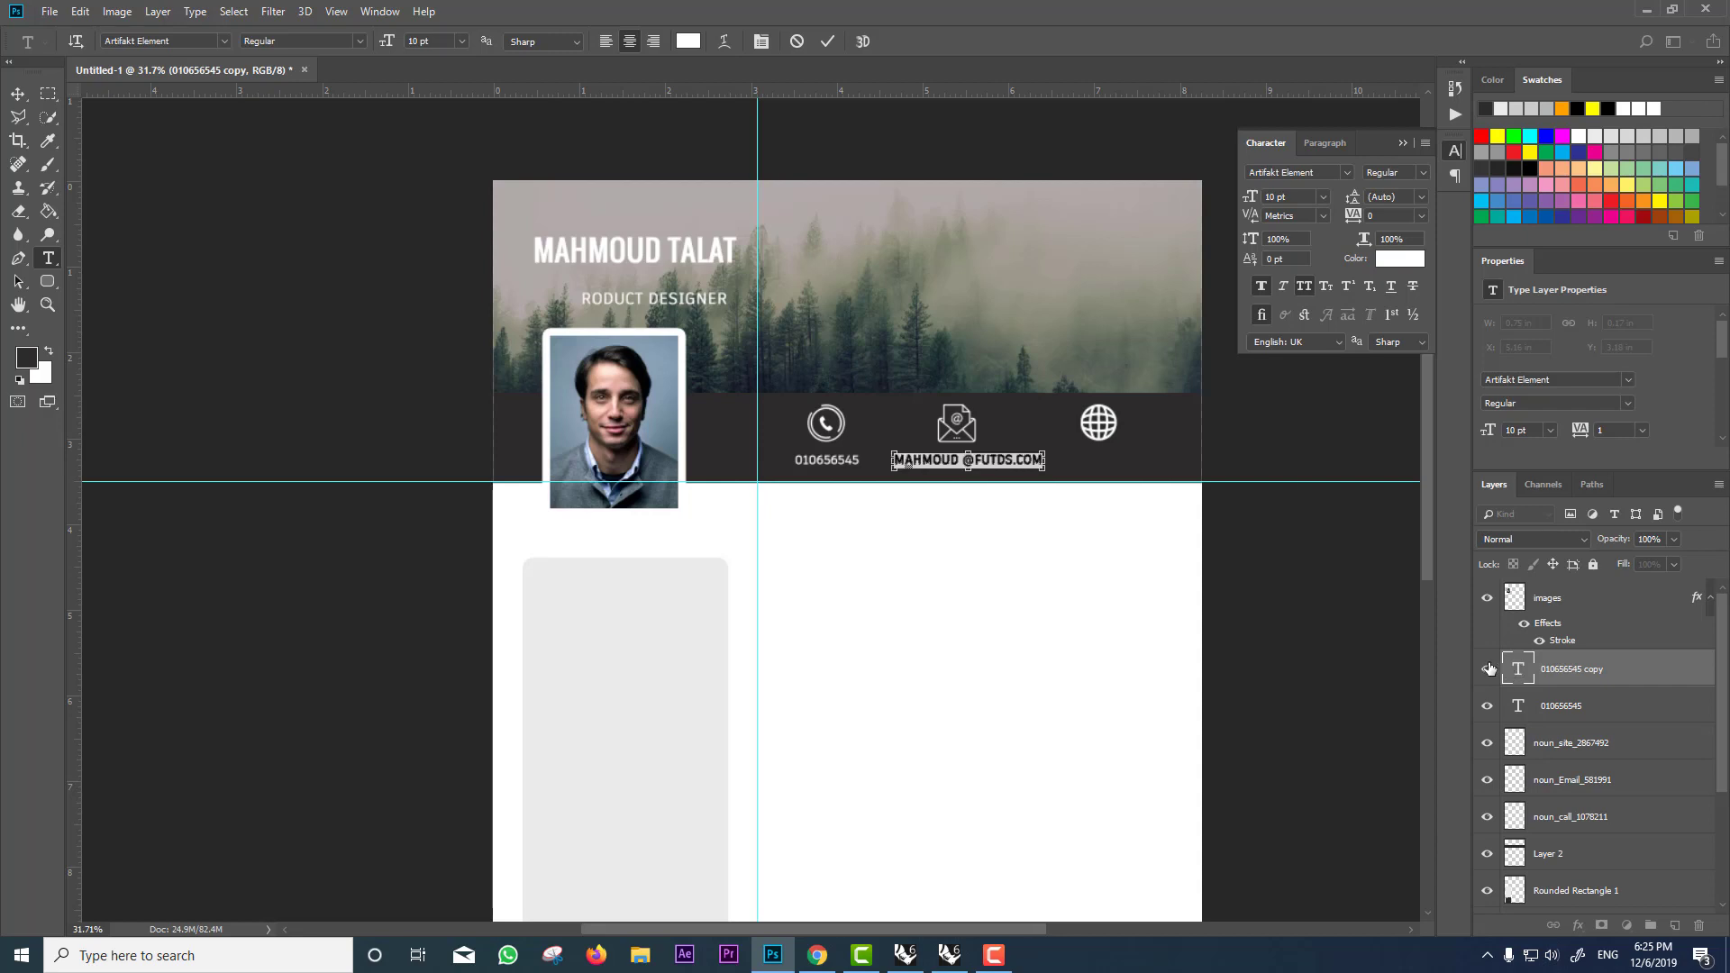
{"action": "key", "text": "Down"}
{"action": "key", "text": "Down"}
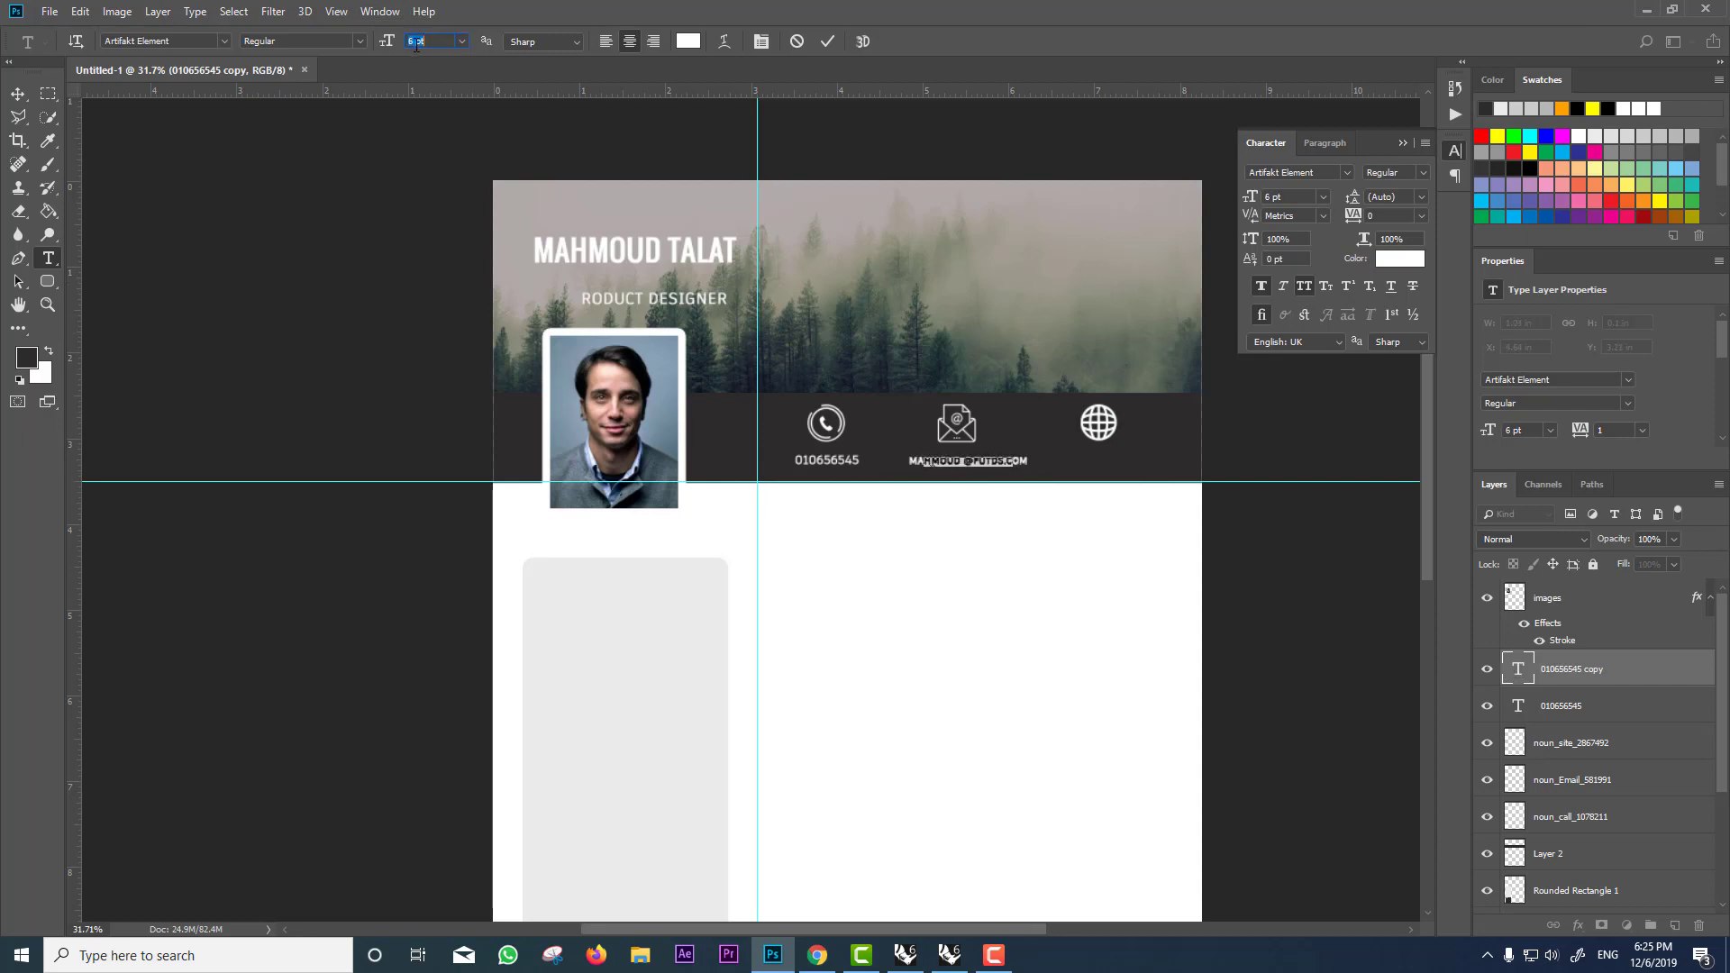
{"action": "left_click", "coordinate": [18, 97]}
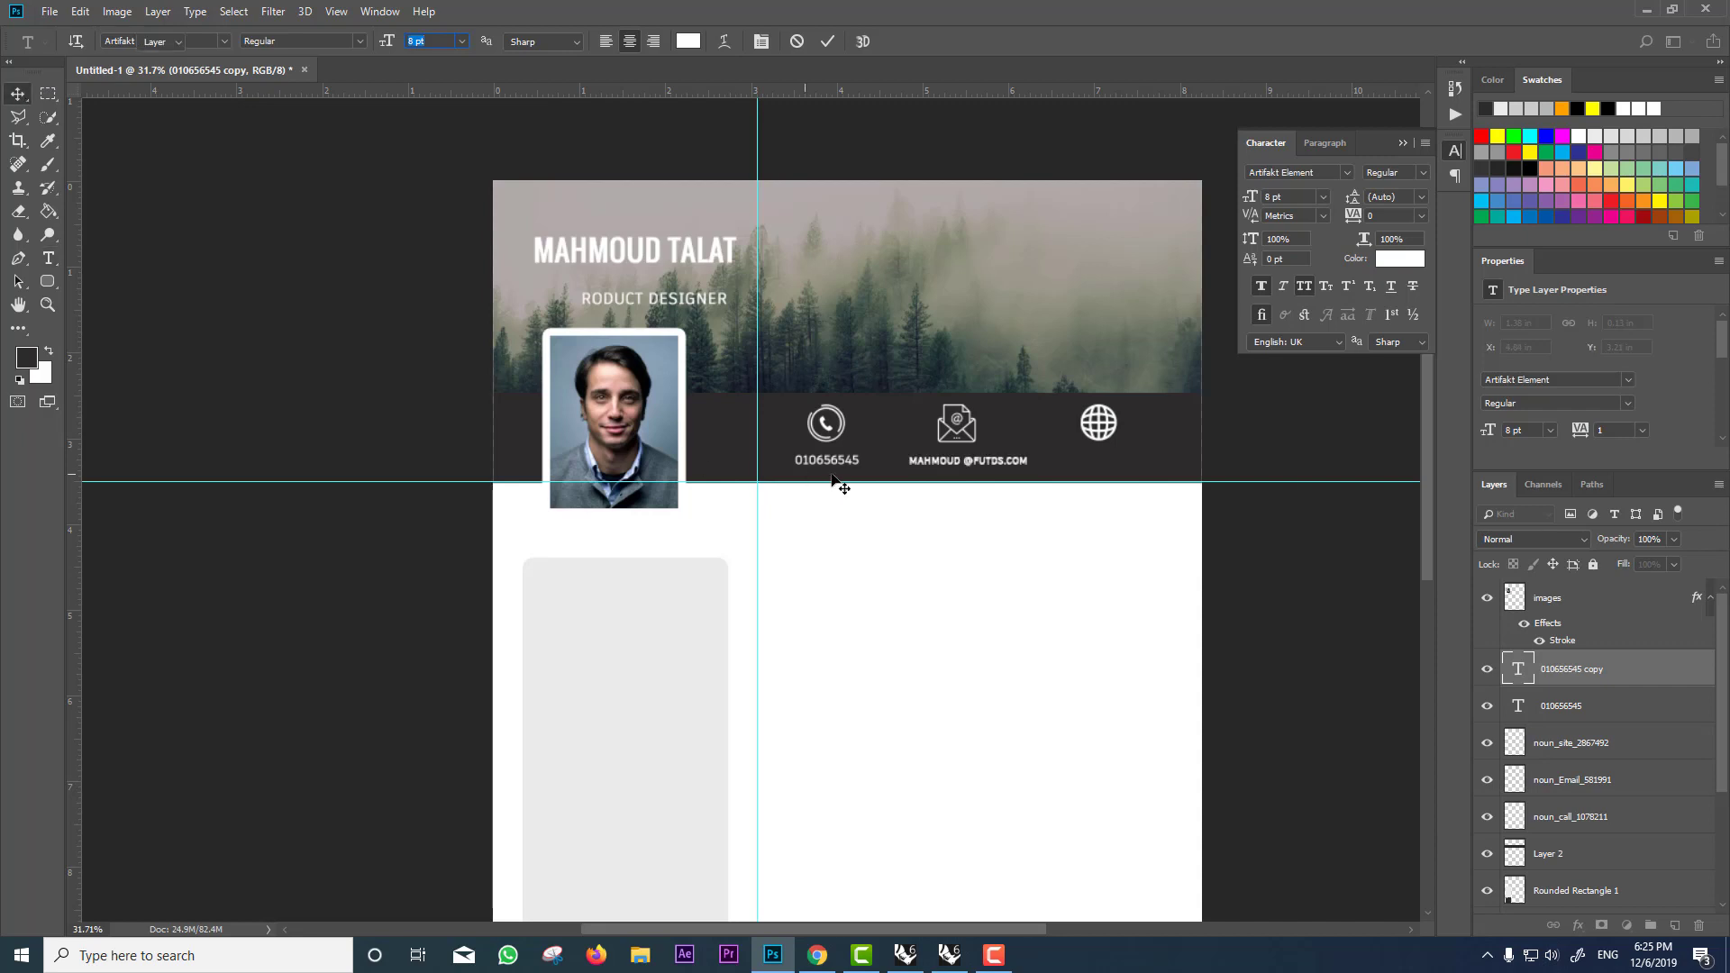
{"action": "left_click_drag", "start_coordinate": [941, 470], "coordinate": [1119, 475]}
Step: Trim the copy under the globe icon down to just the website address
{"action": "double_click", "coordinate": [1519, 669]}
{"action": "key", "text": "BackSpace"}
{"action": "key", "text": "ctrl+Return"}
{"action": "key", "text": "v"}
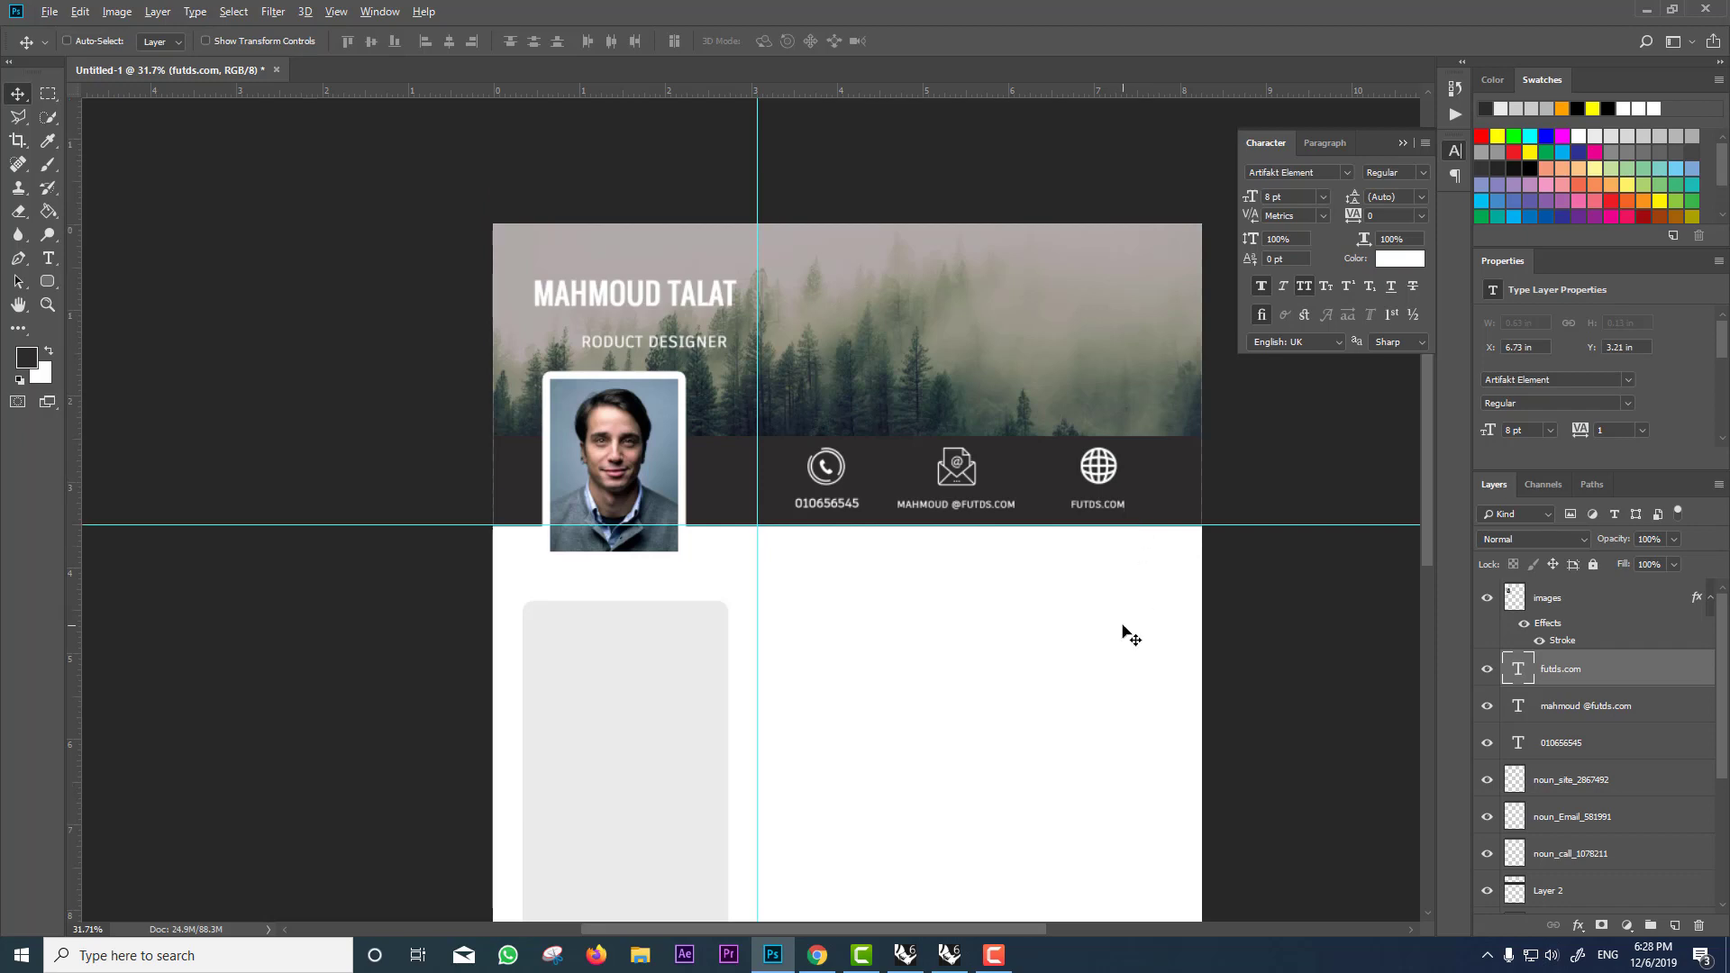
Step: Correct the job title by adding a leading 'P'
{"action": "left_click", "coordinate": [649, 352], "text": "ctrl"}
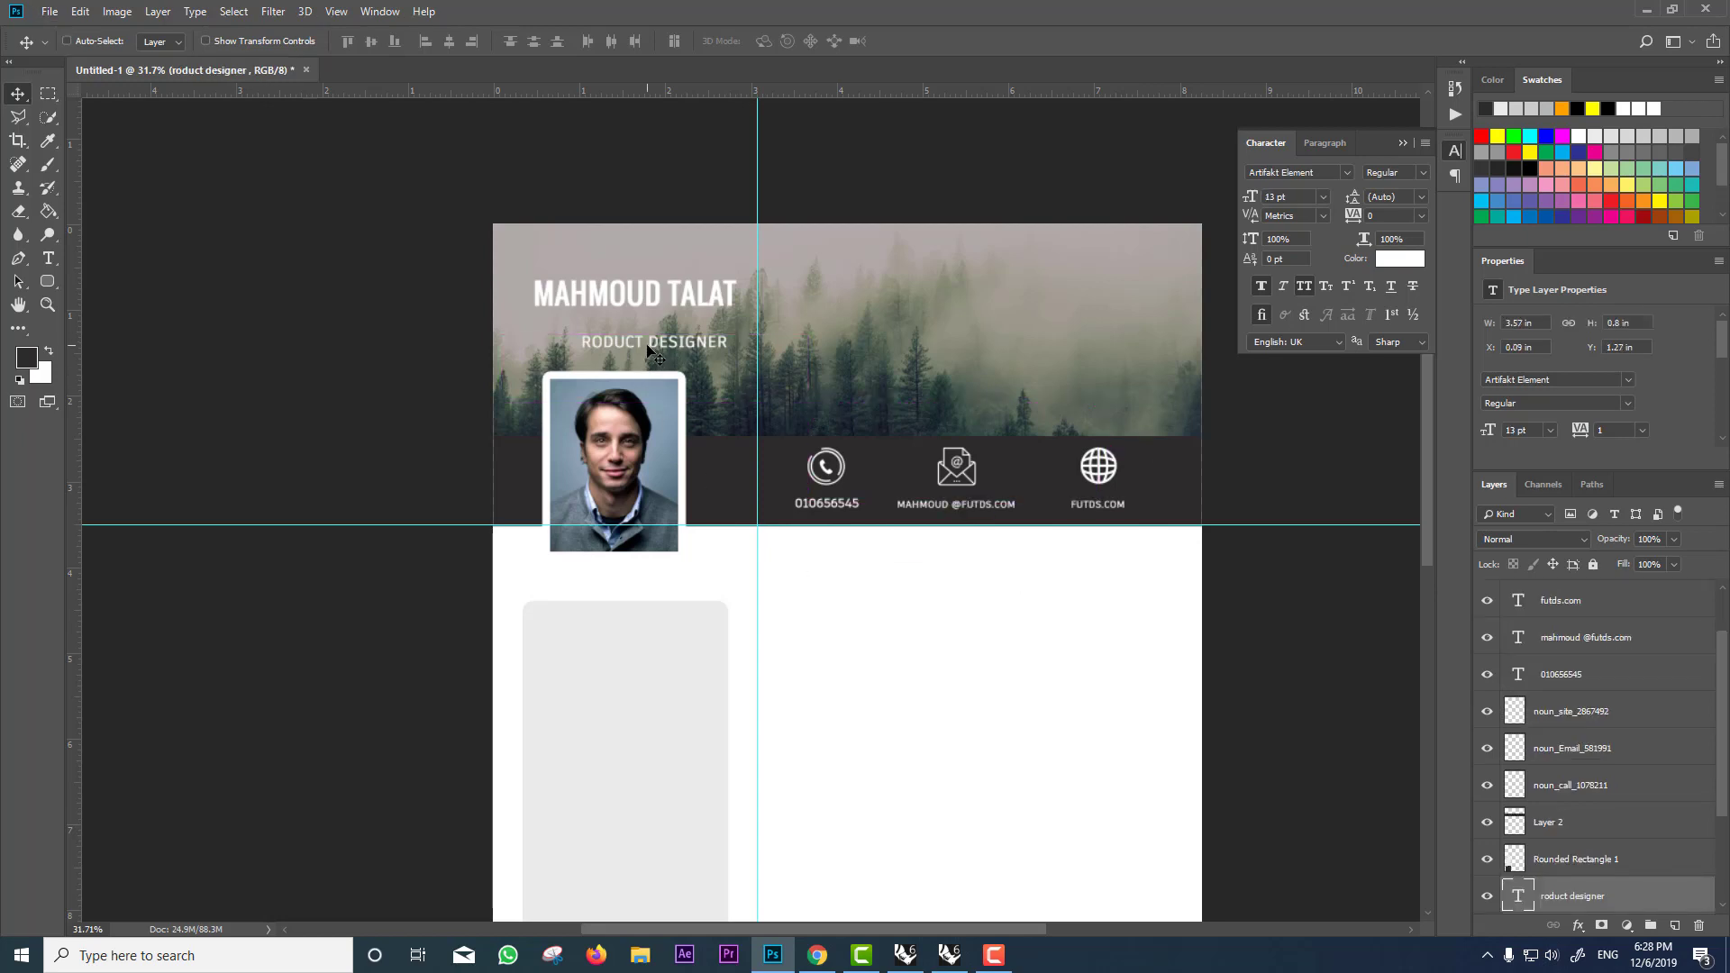
{"action": "double_click", "coordinate": [1521, 898]}
{"action": "left_click", "coordinate": [578, 346]}
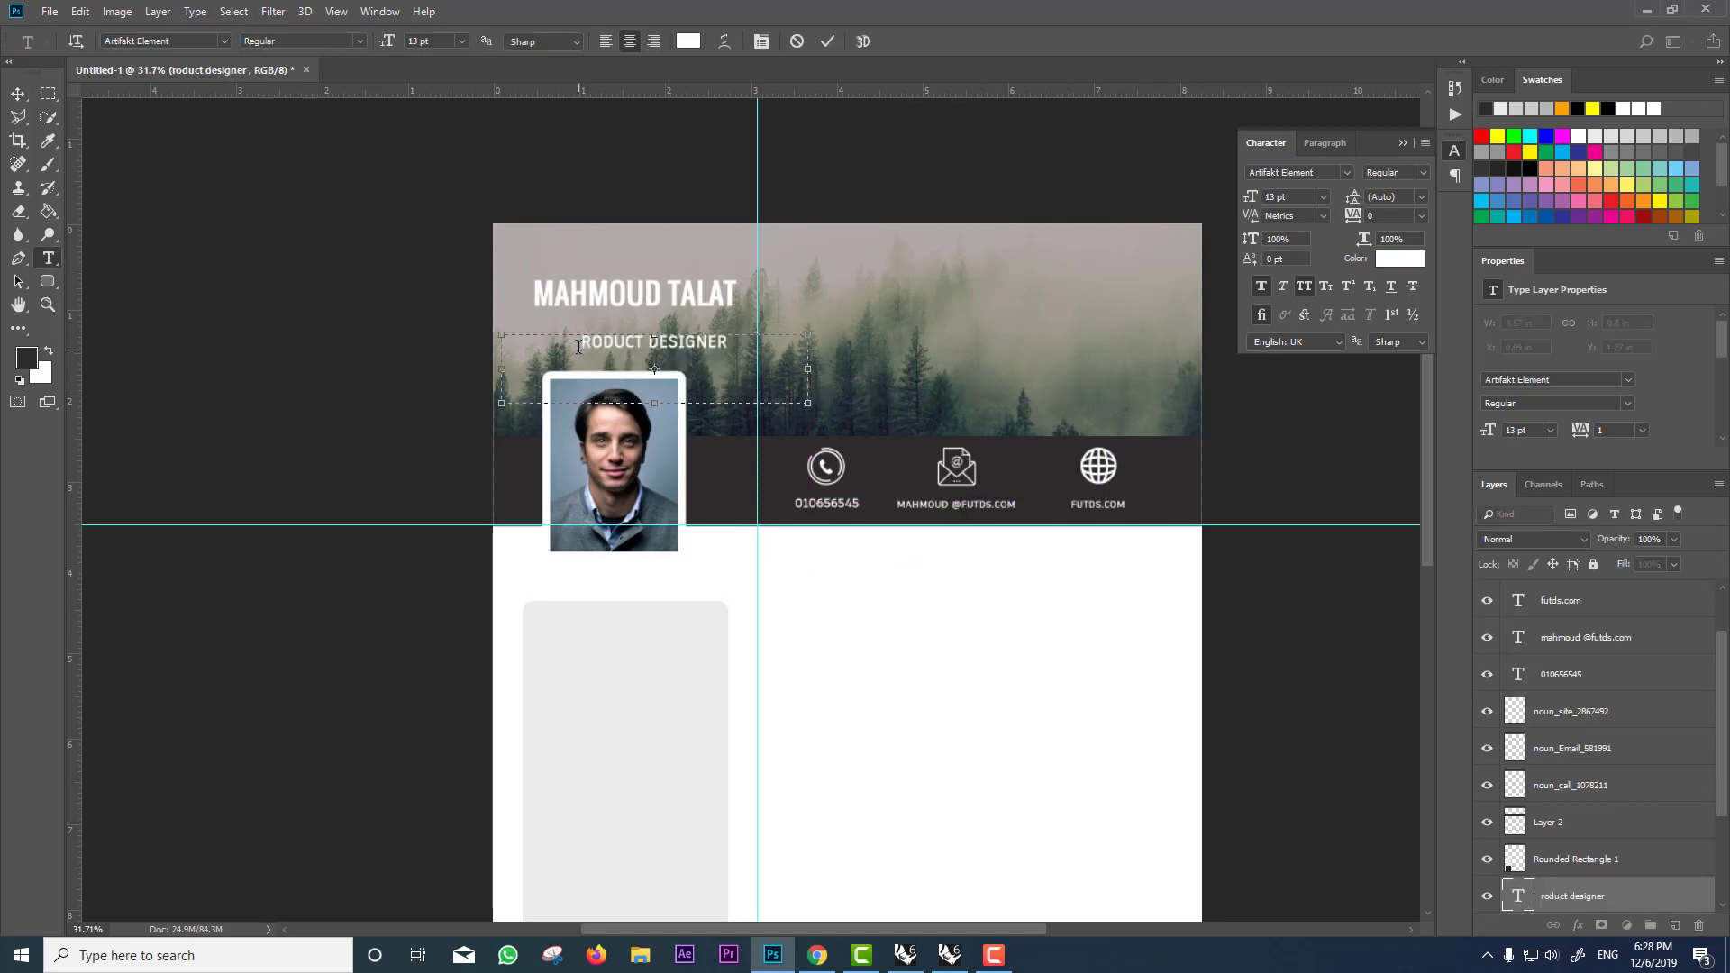
{"action": "type", "text": "P"}
{"action": "left_click", "coordinate": [1052, 465], "text": "ctrl"}
Step: Add two horizontal guides lower on the page and realign the lower one
{"action": "scroll", "coordinate": [1047, 466], "scroll_direction": "down", "scroll_amount": 2}
{"action": "scroll", "coordinate": [1044, 464], "scroll_direction": "down", "scroll_amount": 1}
{"action": "scroll", "coordinate": [1037, 463], "scroll_direction": "down", "scroll_amount": 2}
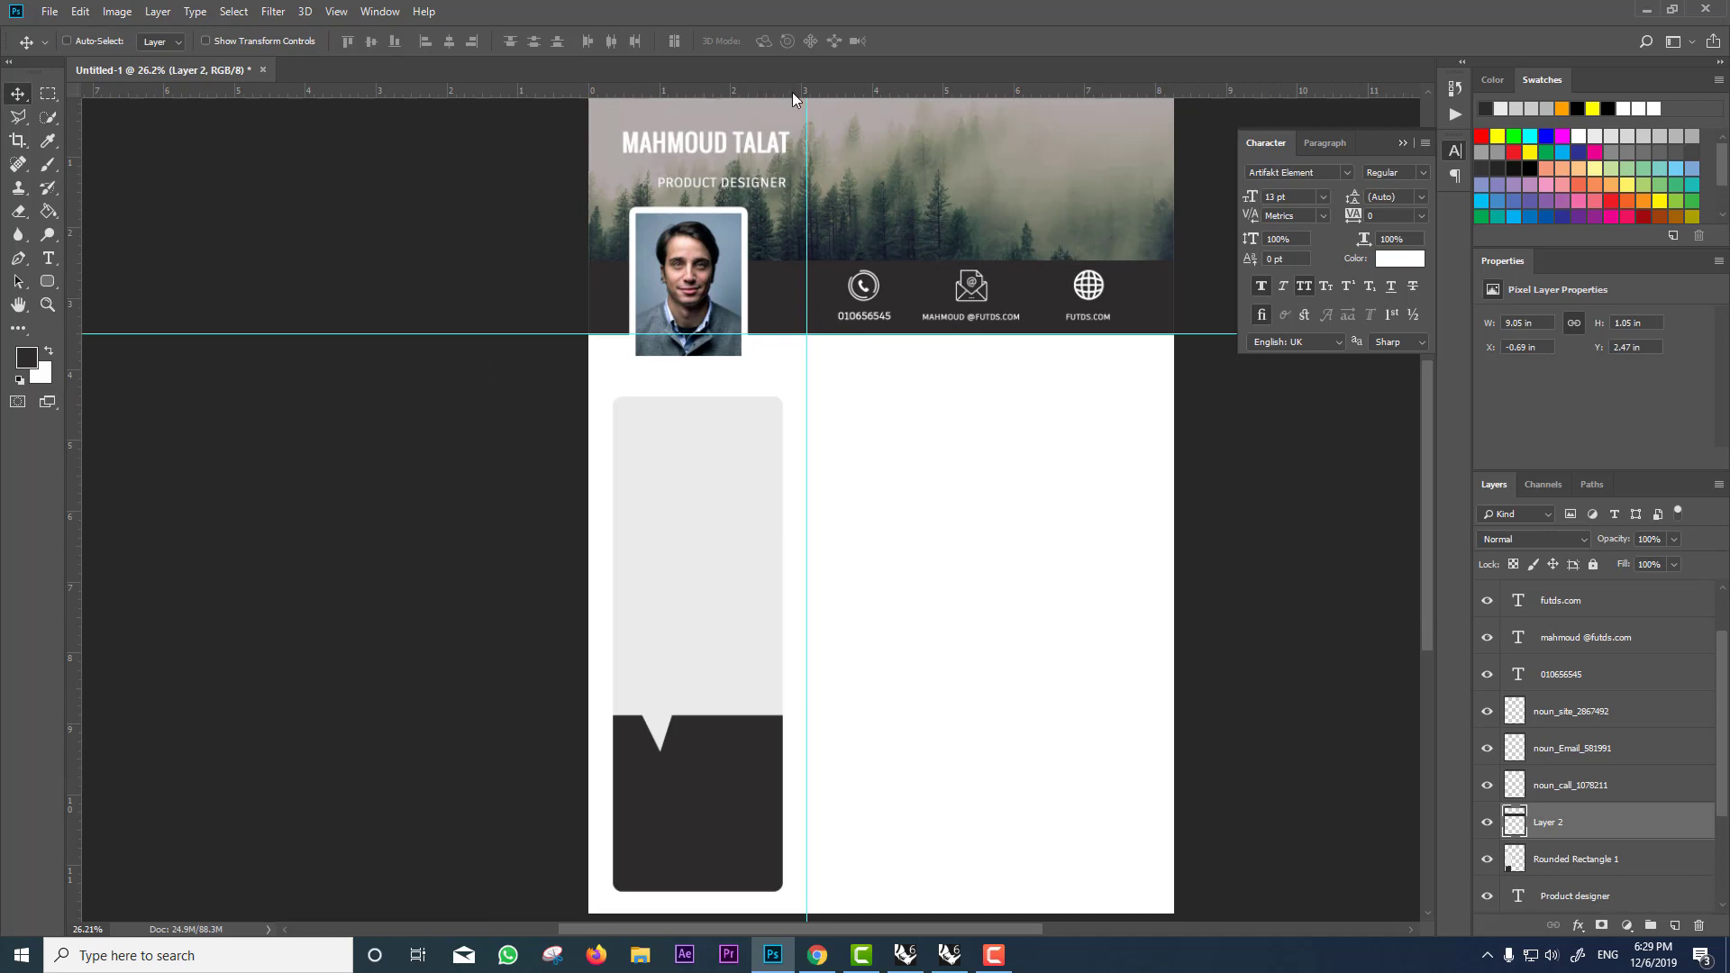
{"action": "left_click_drag", "start_coordinate": [792, 92], "coordinate": [973, 418]}
{"action": "left_click_drag", "start_coordinate": [863, 90], "coordinate": [1027, 649]}
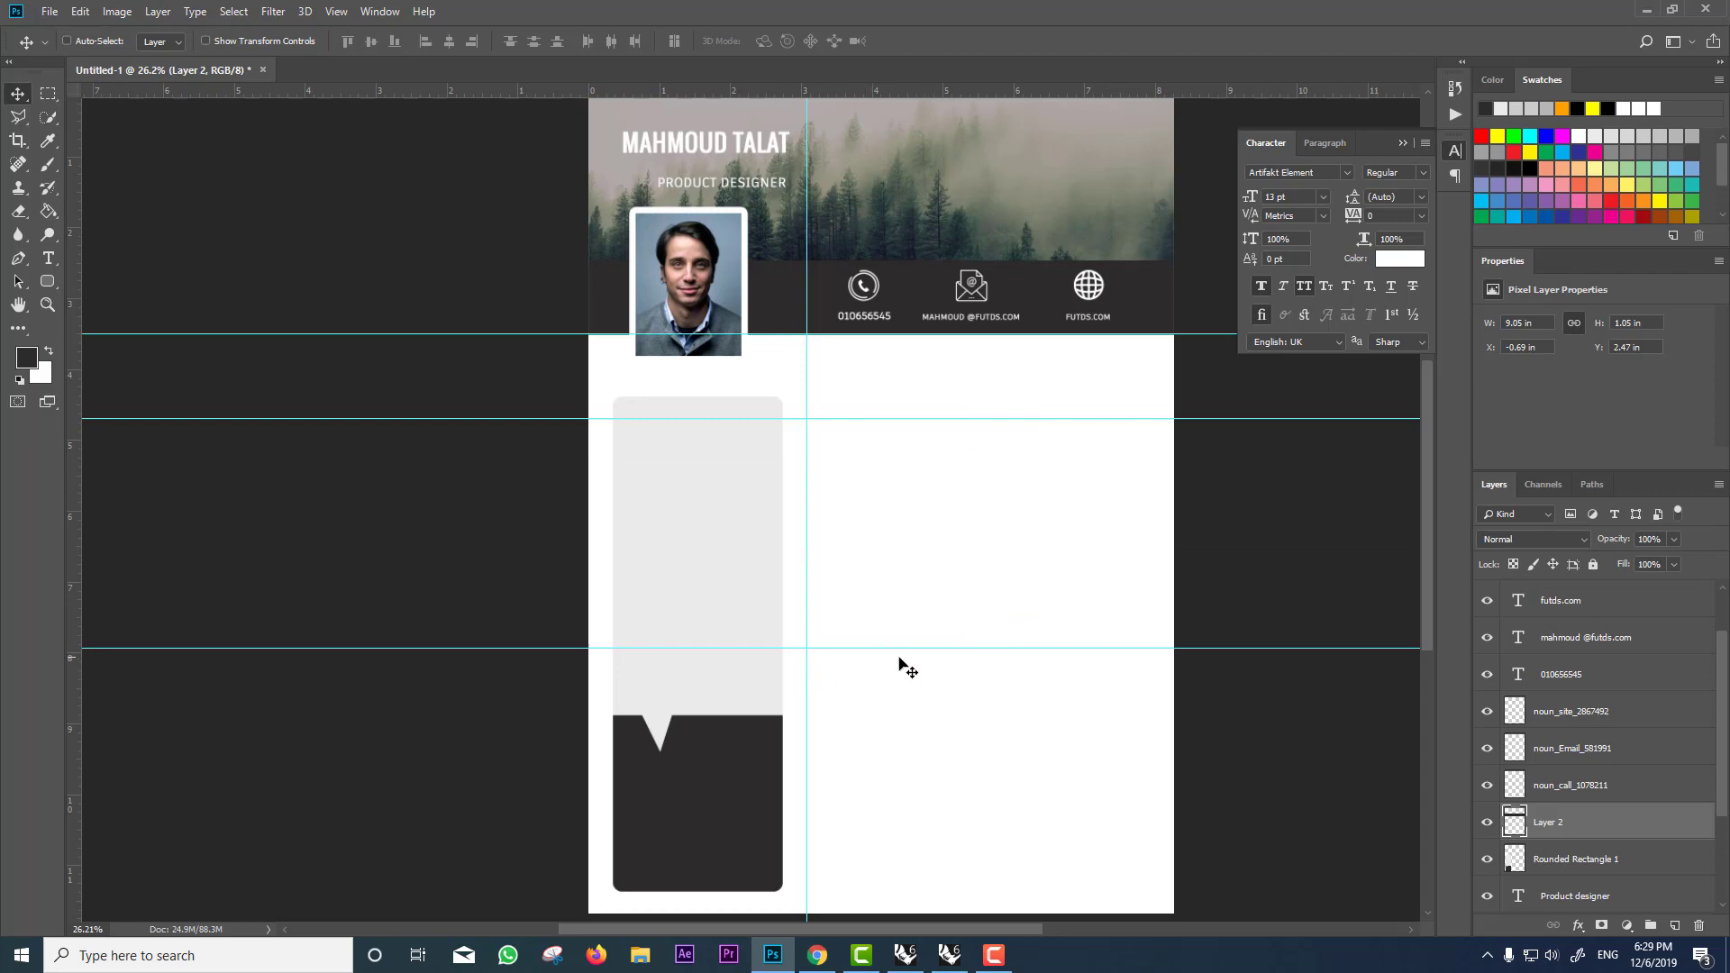
{"action": "mouse_move", "coordinate": [929, 650]}
{"action": "left_mouse_down"}
{"action": "mouse_move", "coordinate": [935, 617]}
{"action": "mouse_move", "coordinate": [938, 642]}
{"action": "left_mouse_up"}
{"action": "scroll", "coordinate": [806, 289], "scroll_direction": "up", "scroll_amount": 2}
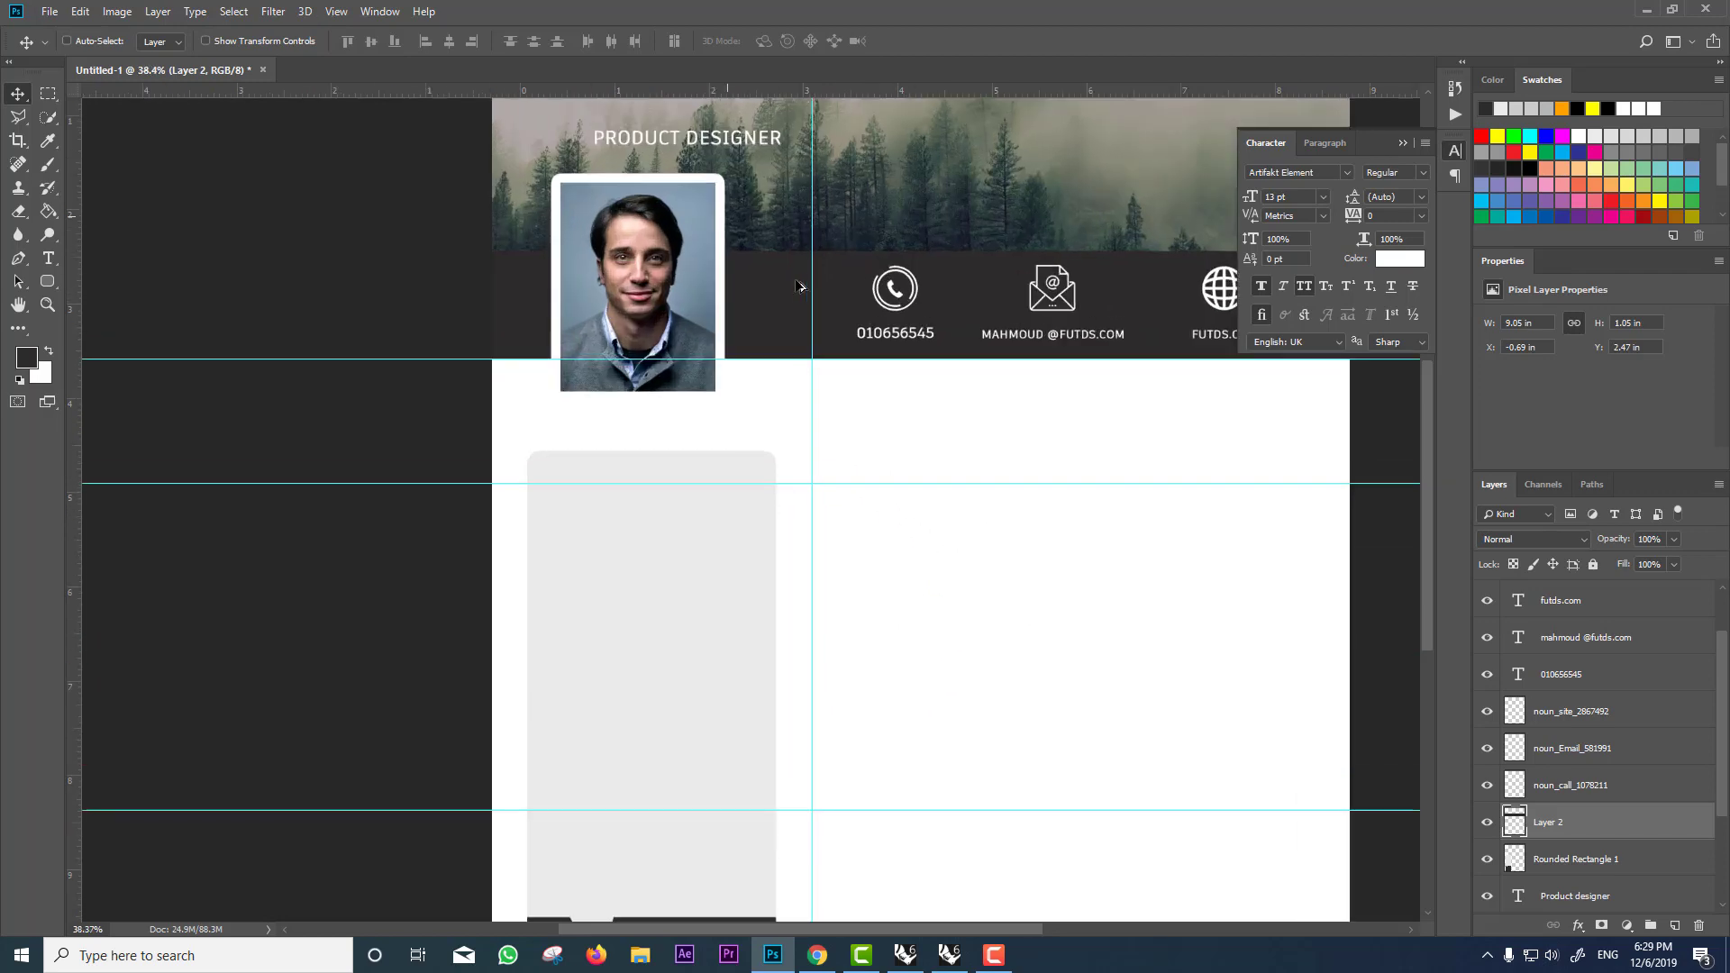
Step: Draw a small dark rectangle beside the sidebar with the Rectangle Tool
{"action": "right_click", "coordinate": [51, 283]}
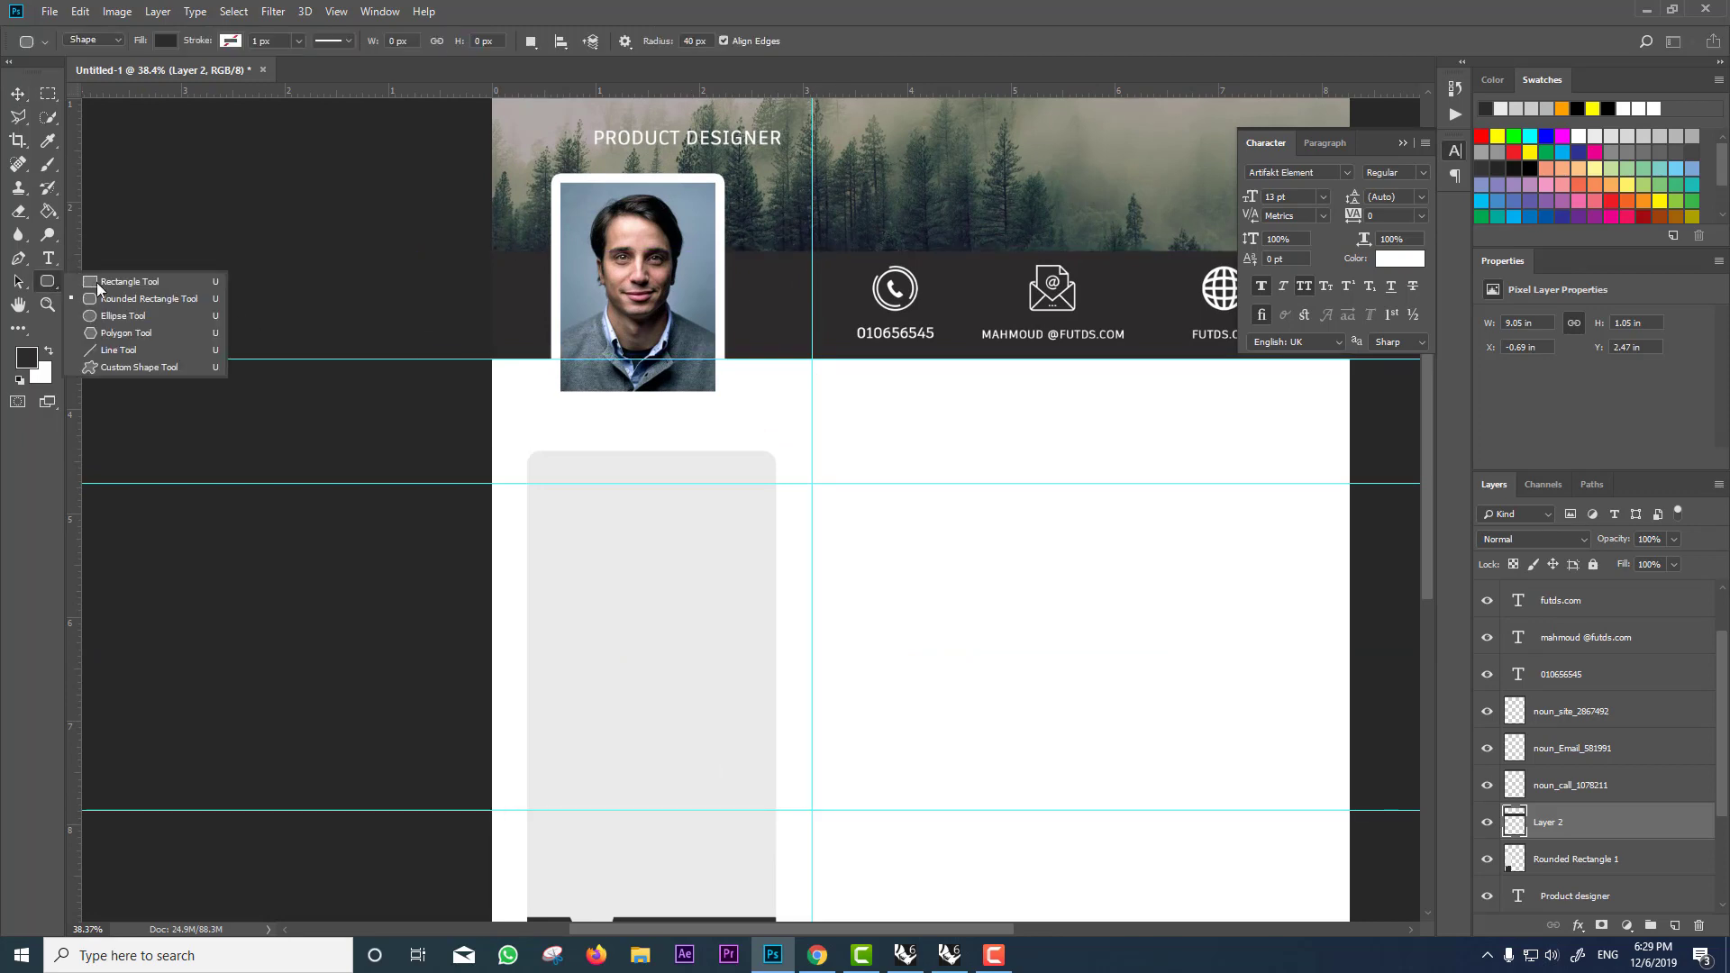
{"action": "left_click", "coordinate": [126, 281]}
{"action": "right_click", "coordinate": [52, 285]}
{"action": "left_click", "coordinate": [106, 282]}
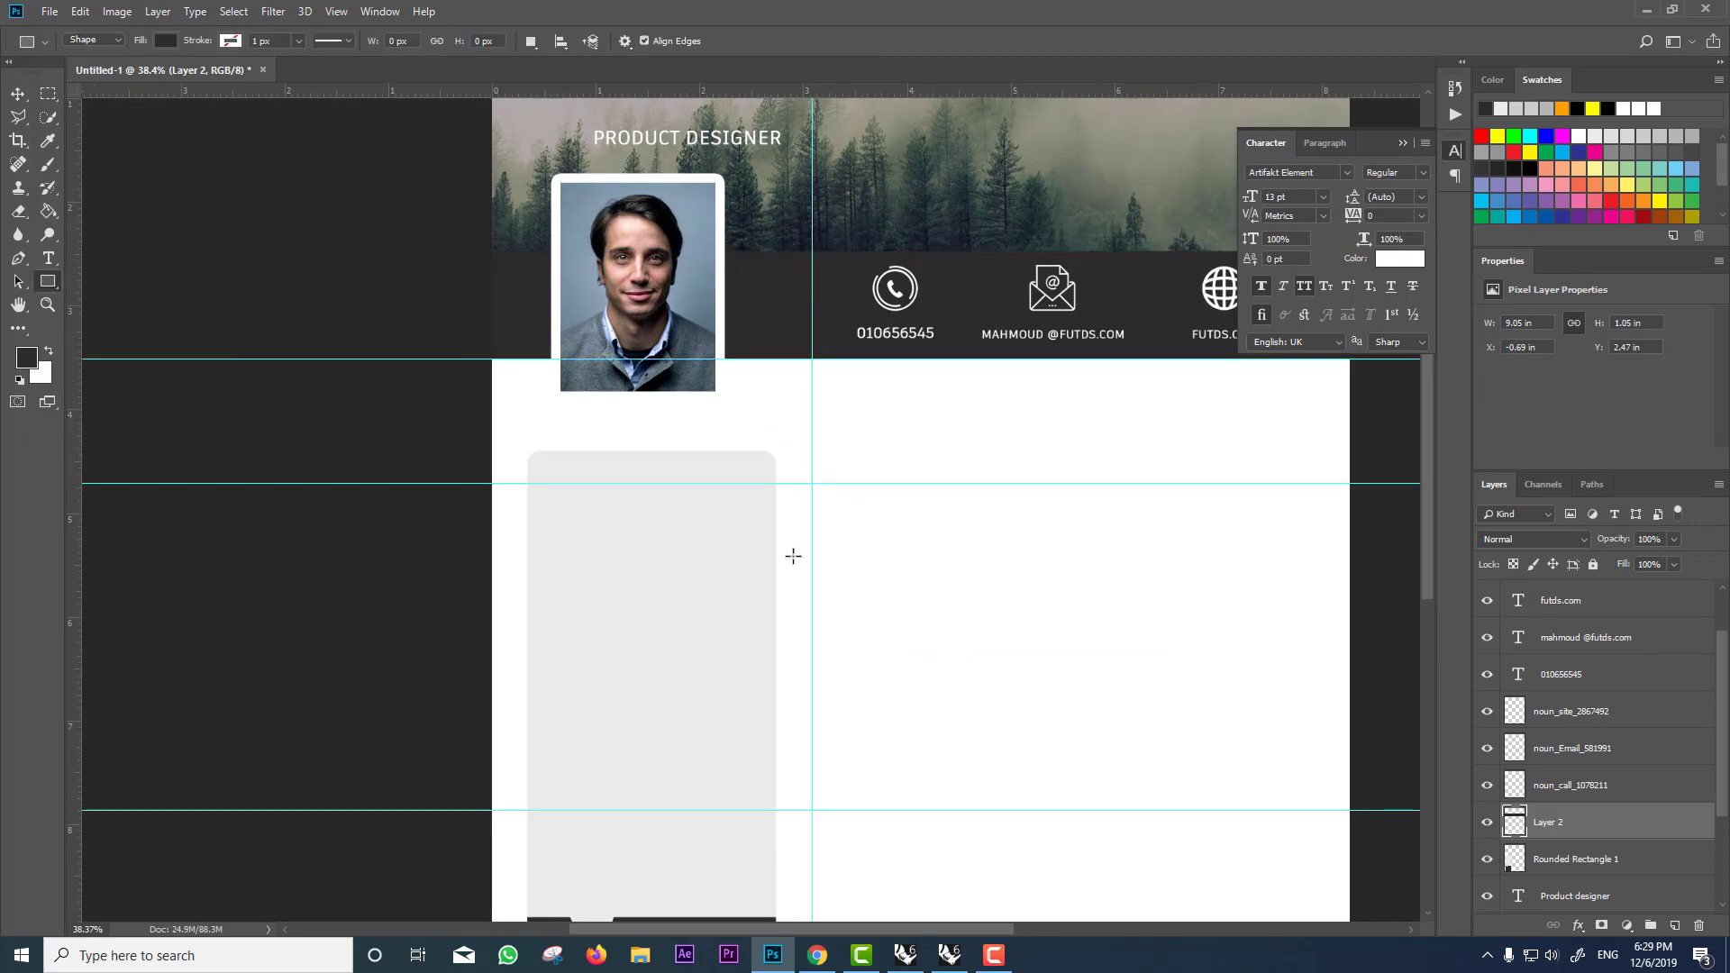
{"action": "mouse_move", "coordinate": [828, 494]}
{"action": "left_mouse_down"}
{"action": "mouse_move", "coordinate": [859, 529]}
{"action": "mouse_move", "coordinate": [1289, 521]}
{"action": "left_mouse_up"}
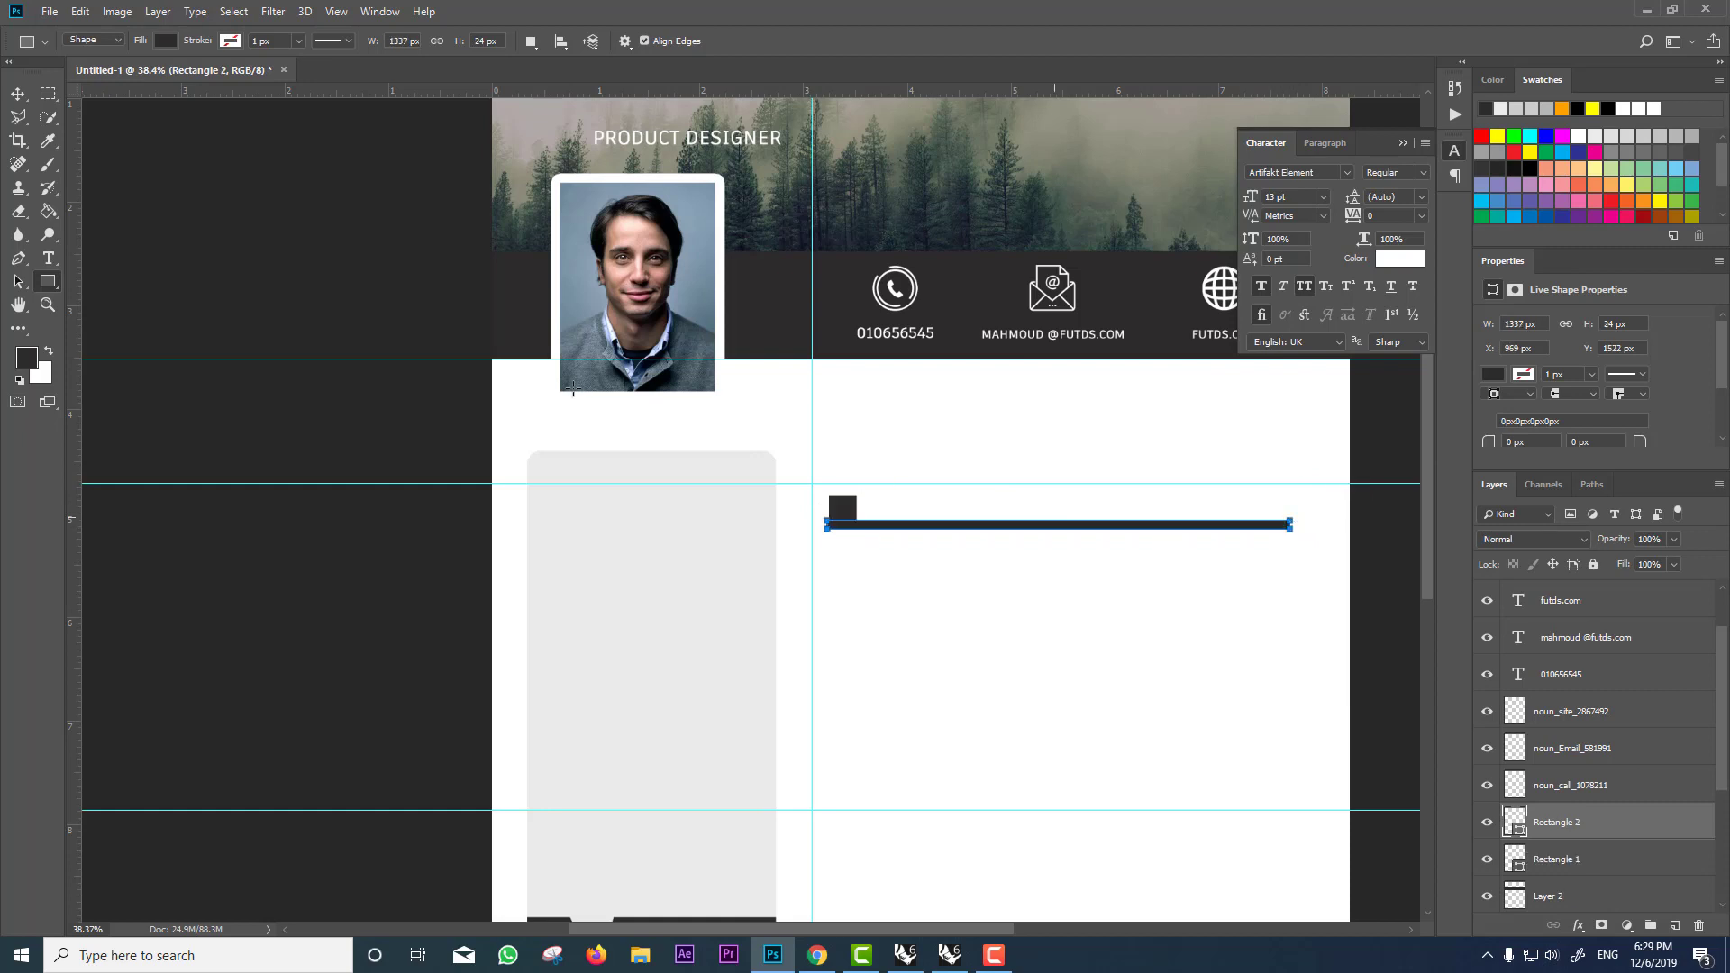
Step: Thin the long dark bar to about 16 px high with Free Transform
{"action": "left_click", "coordinate": [18, 92]}
{"action": "scroll", "coordinate": [1059, 464], "scroll_direction": "up", "scroll_amount": 3}
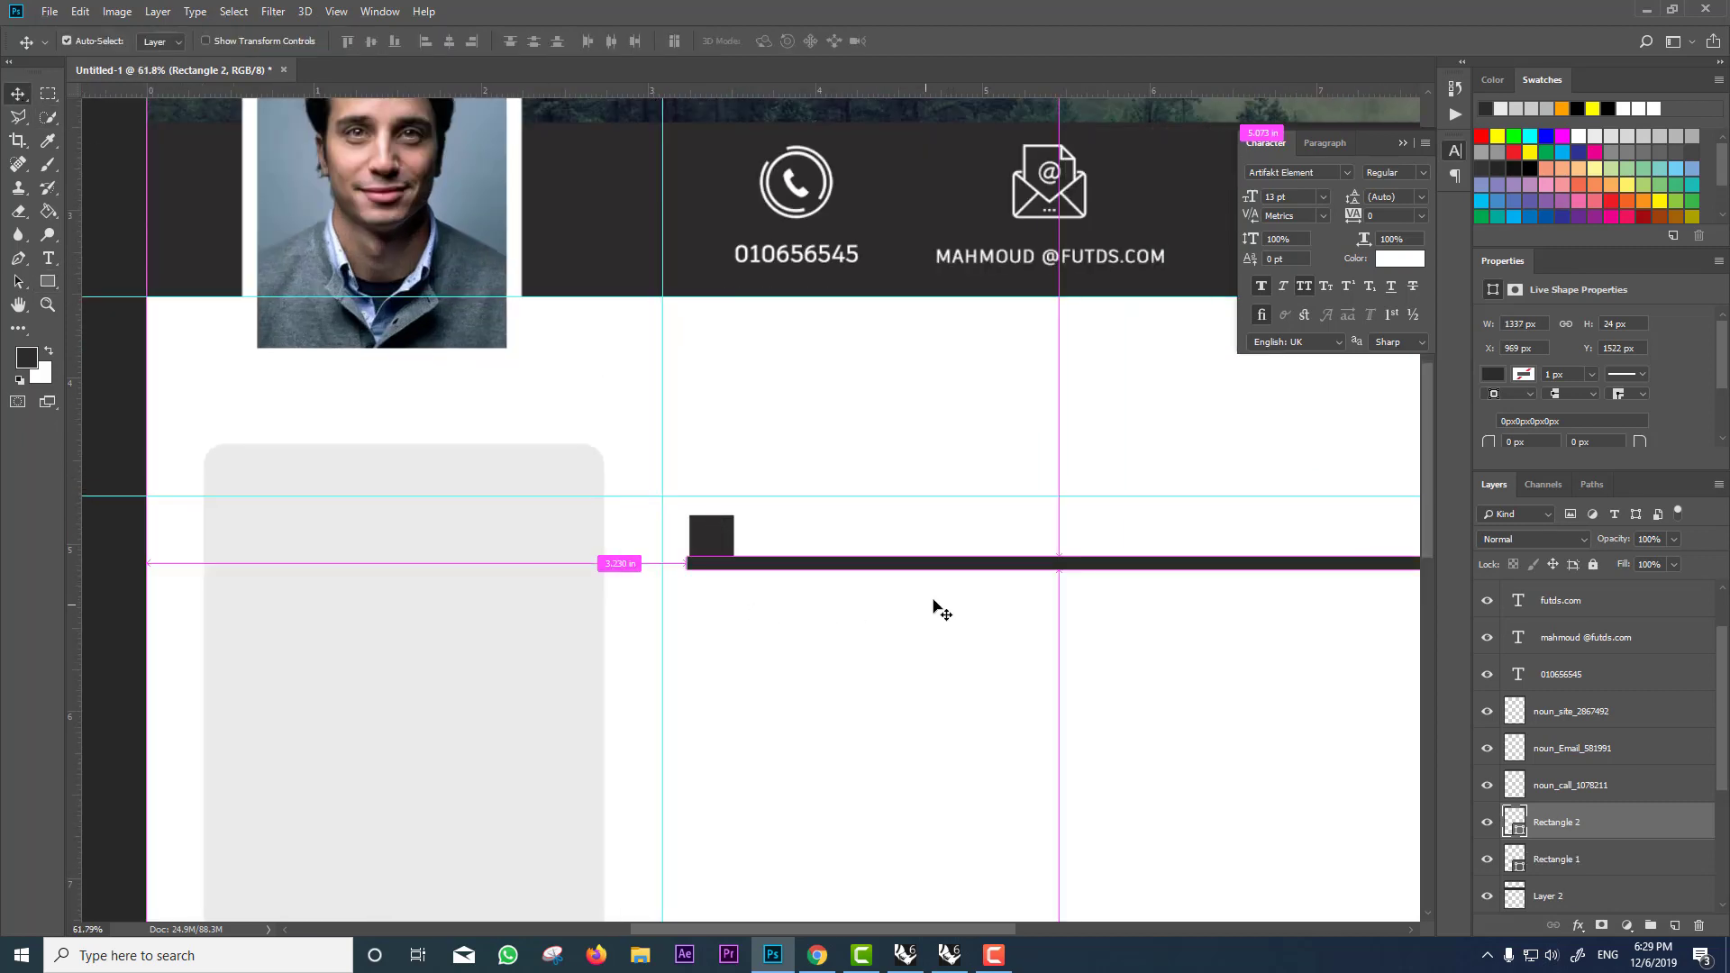
{"action": "scroll", "coordinate": [985, 599], "scroll_direction": "right", "scroll_amount": 3}
{"action": "left_click_drag", "start_coordinate": [812, 553], "coordinate": [822, 558]}
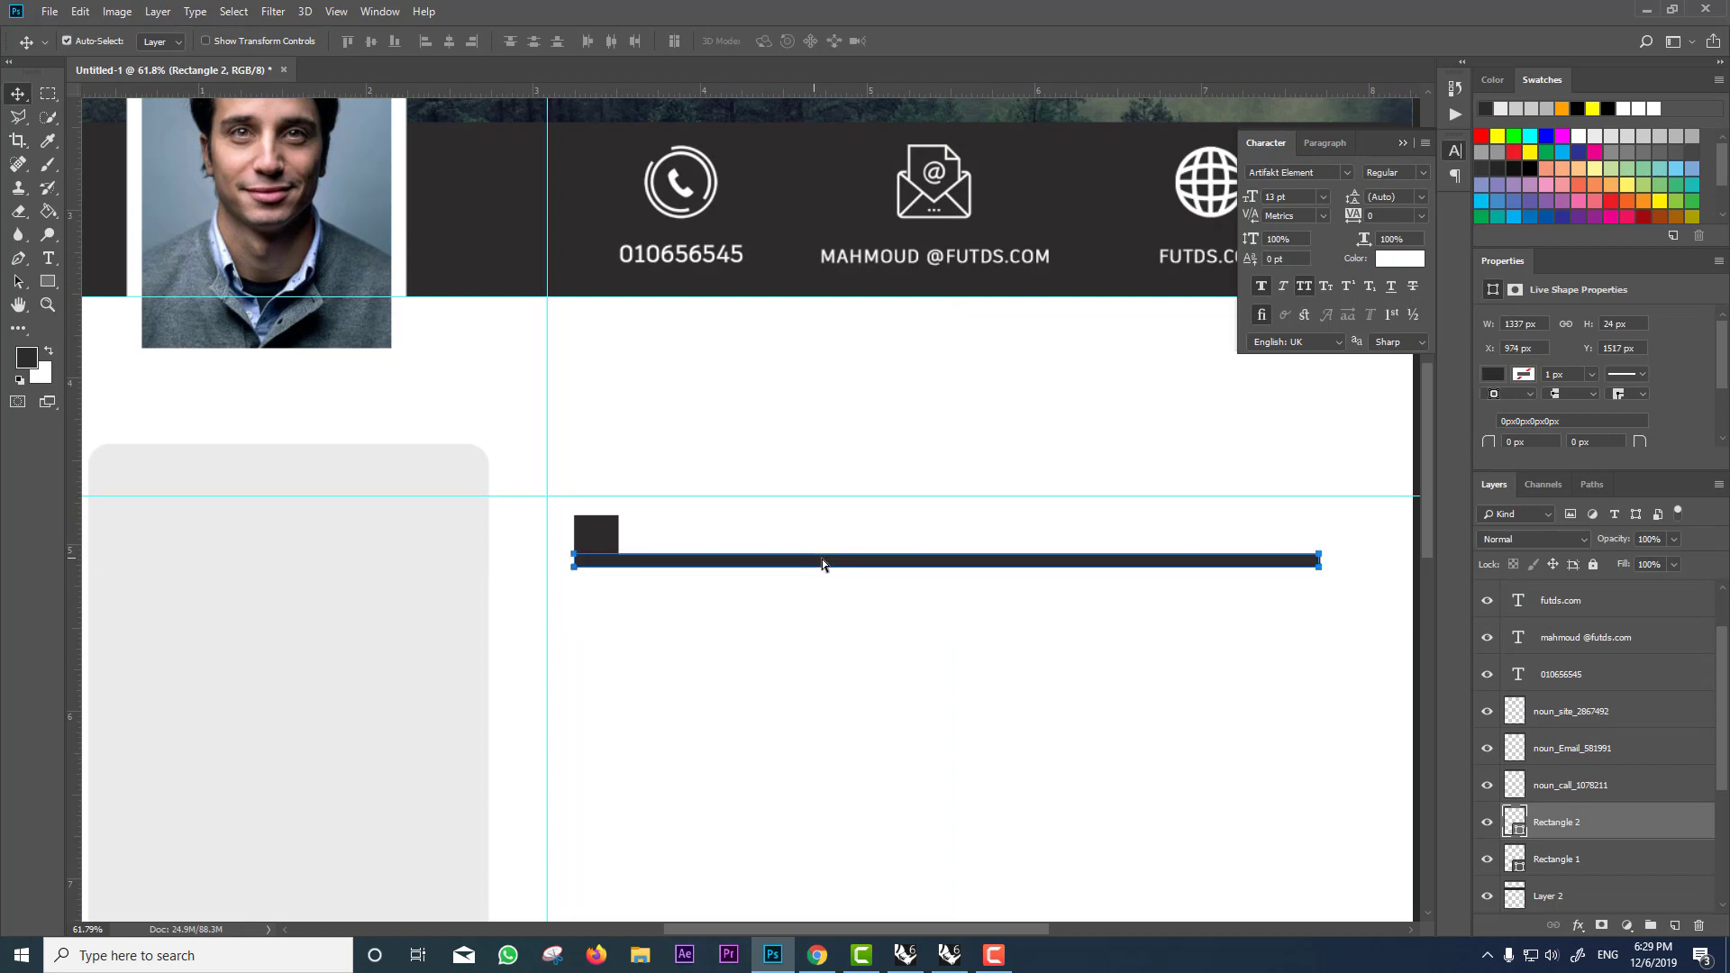
{"action": "key", "text": "ctrl+t"}
{"action": "left_click_drag", "start_coordinate": [951, 552], "coordinate": [956, 558]}
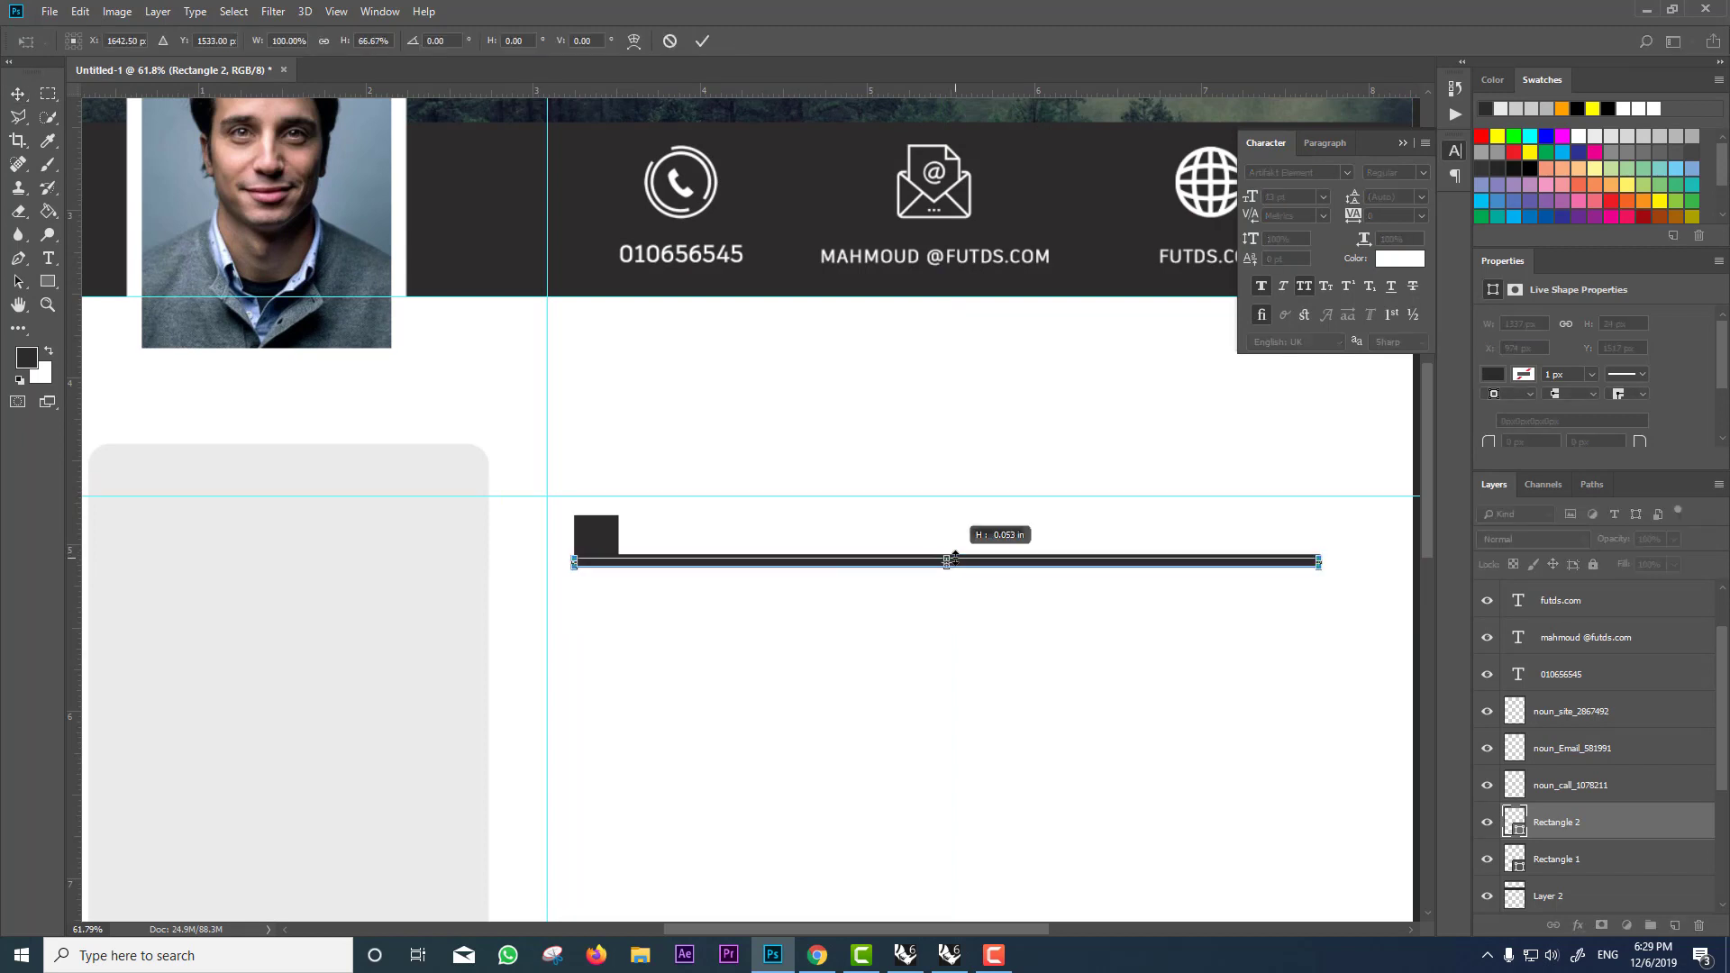
{"action": "key", "text": "Return"}
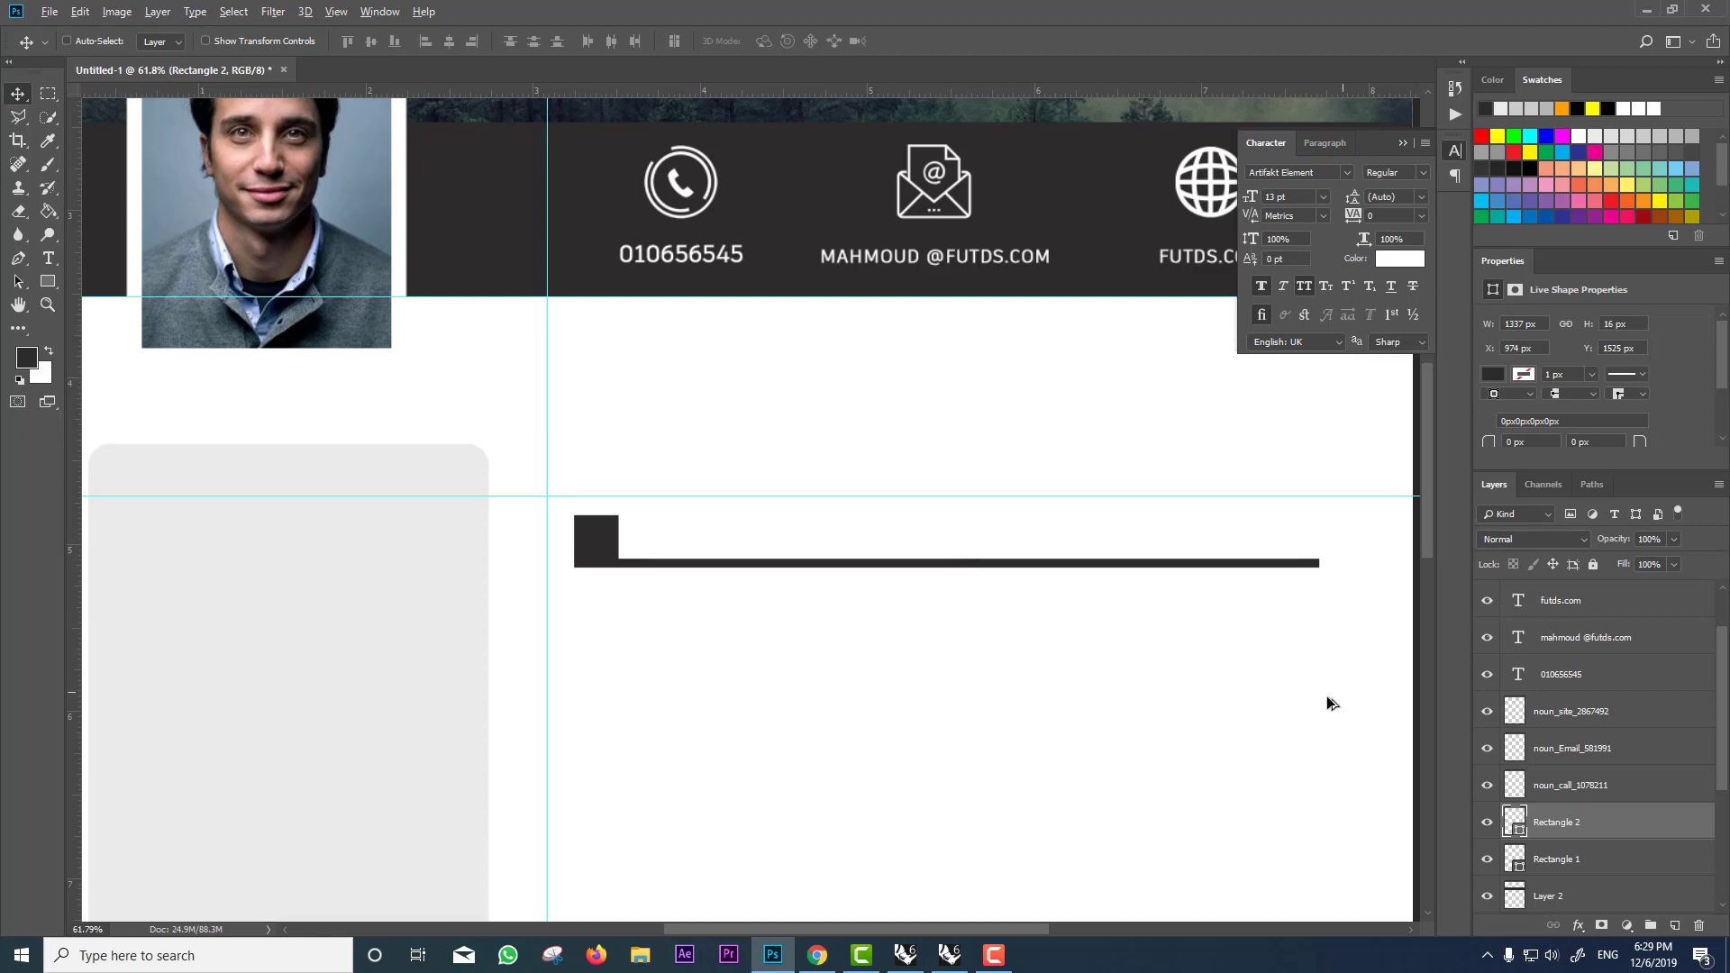
{"action": "scroll", "coordinate": [1115, 688], "scroll_direction": "down", "scroll_amount": 2}
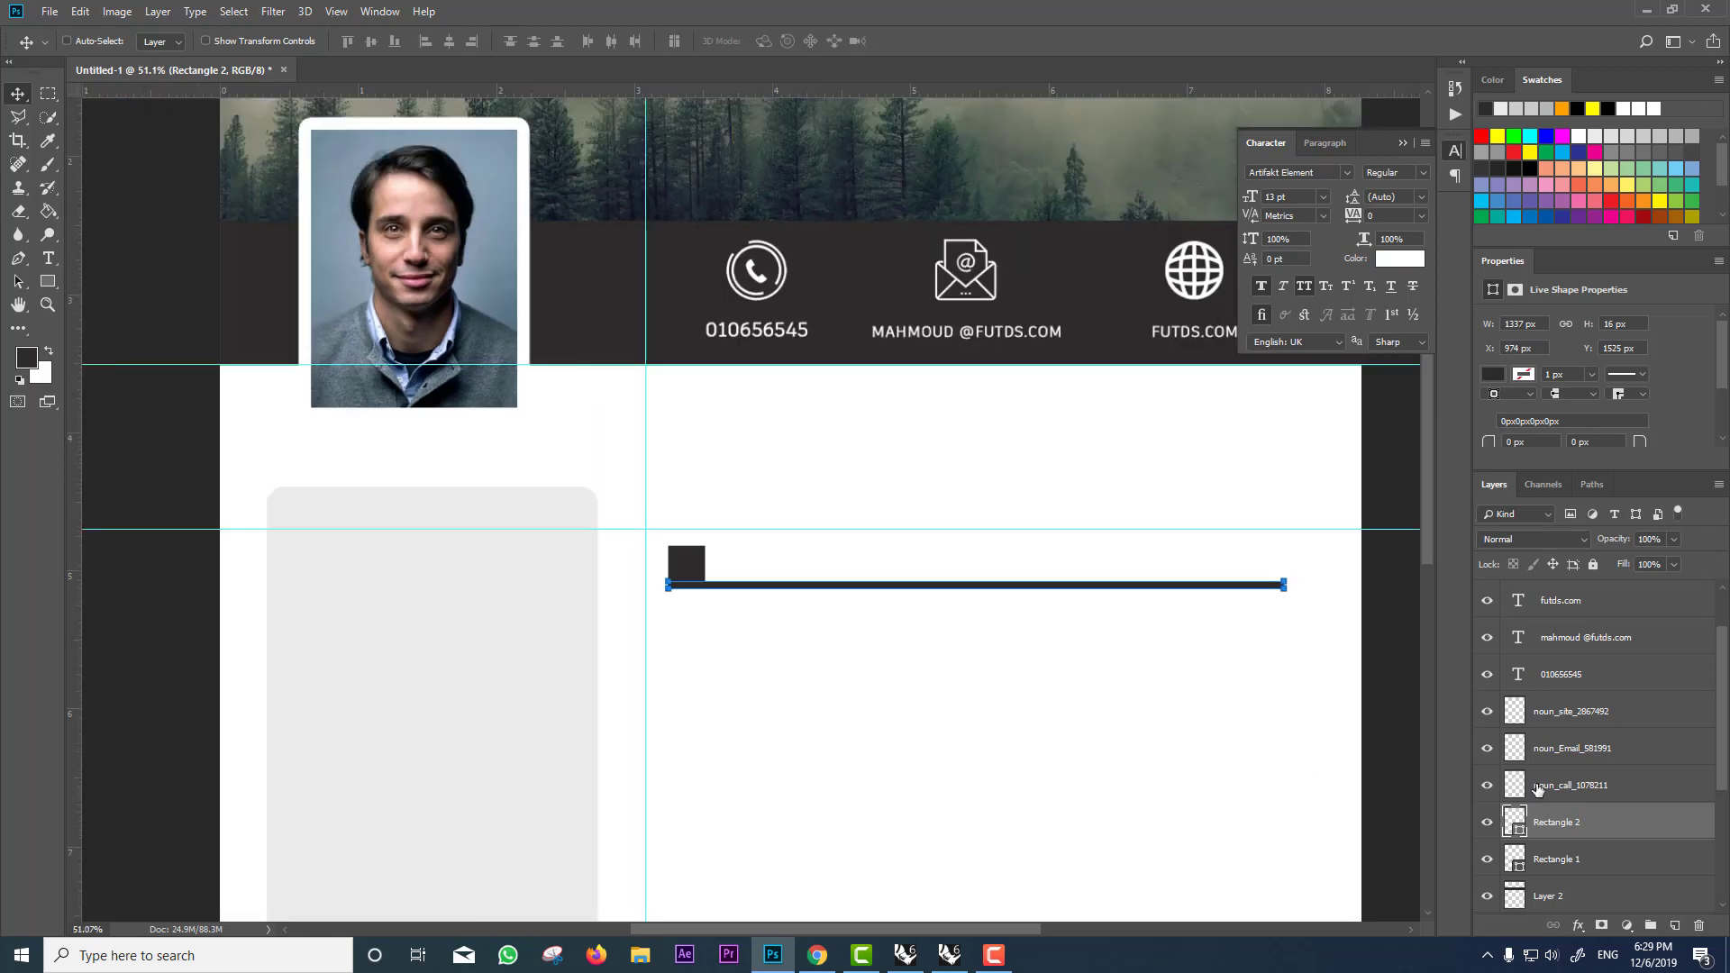
Step: Convert the square and bar layers into one smart object heading bar
{"action": "left_click", "coordinate": [1564, 860], "text": "shift"}
{"action": "scroll", "coordinate": [1163, 668], "scroll_direction": "down", "scroll_amount": 2}
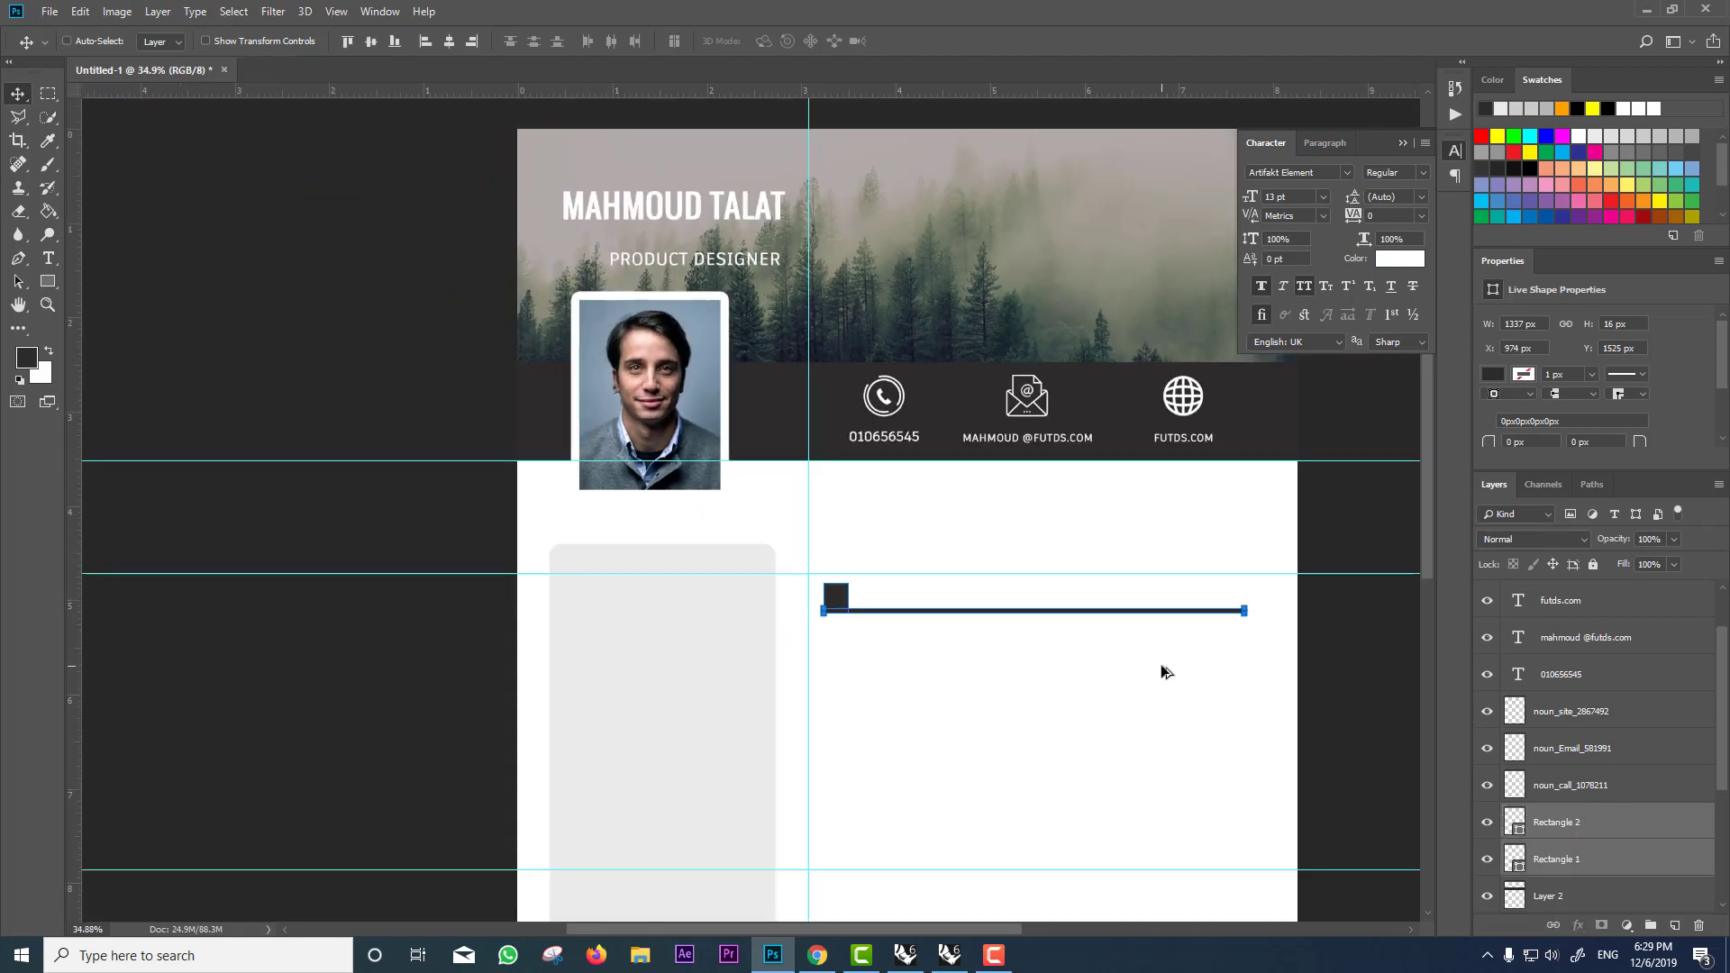
{"action": "right_click", "coordinate": [1543, 816]}
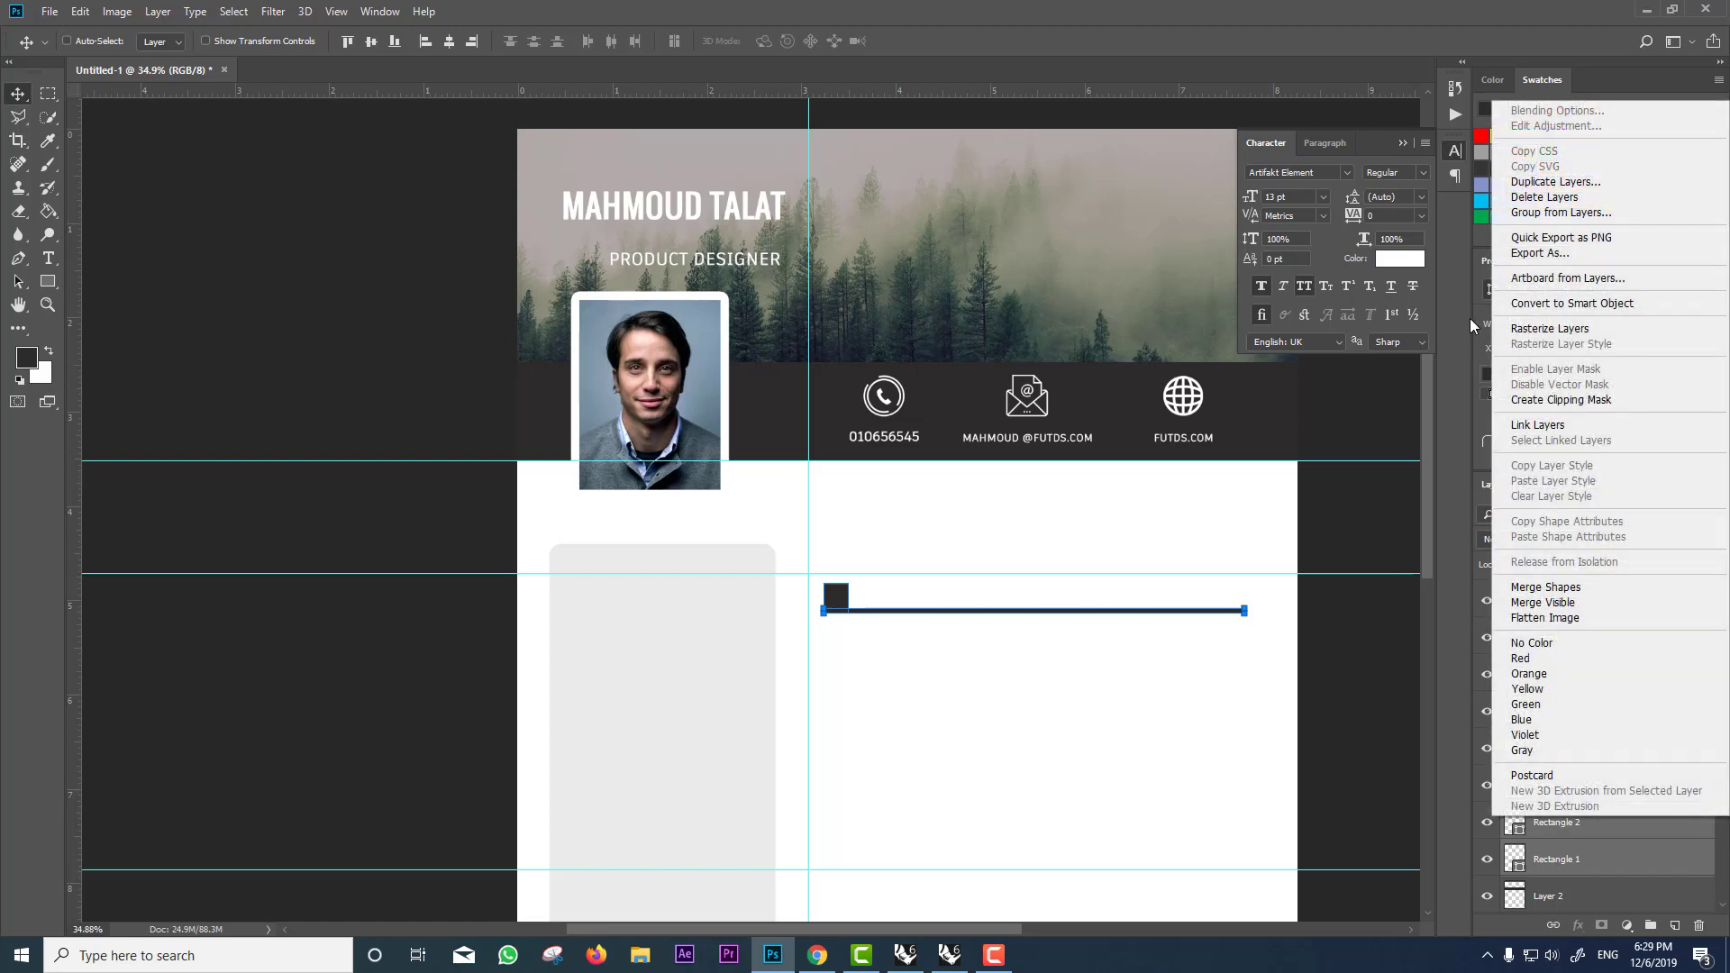
{"action": "left_click", "coordinate": [1532, 305]}
{"action": "scroll", "coordinate": [1171, 600], "scroll_direction": "down", "scroll_amount": 2}
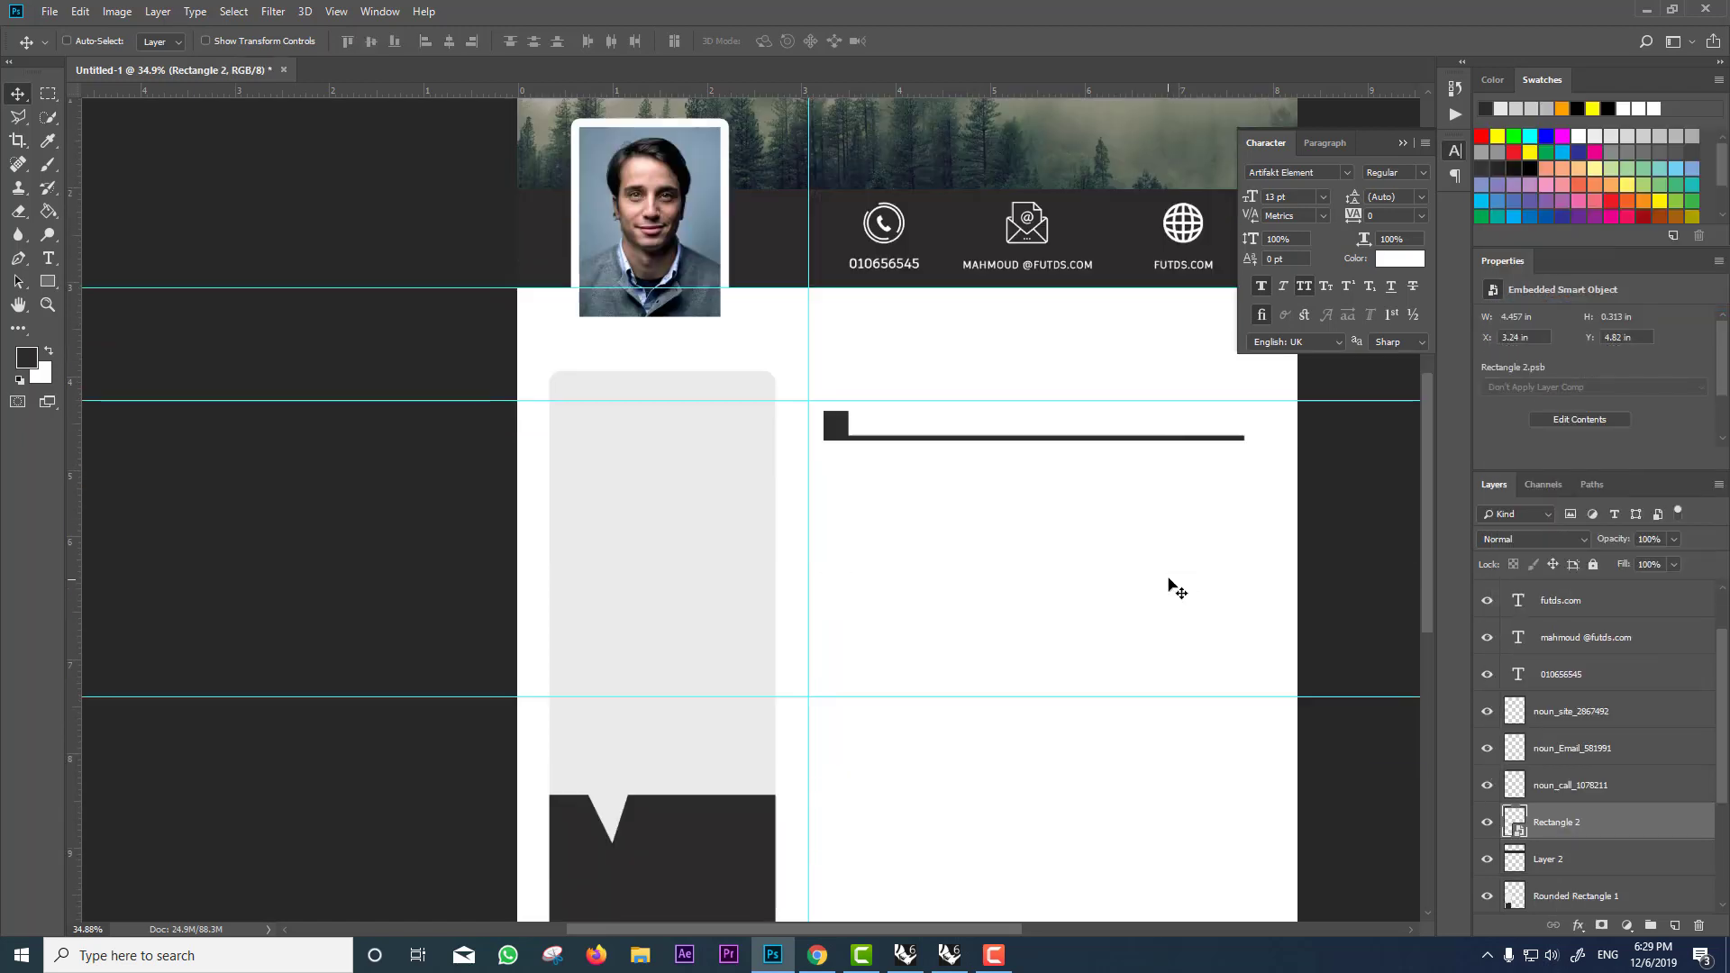
{"action": "scroll", "coordinate": [1177, 587], "scroll_direction": "down", "scroll_amount": 1}
Step: Place copies of the heading bar, two on the sidebar lined up with the guides
{"action": "left_click_drag", "start_coordinate": [962, 417], "coordinate": [1024, 649]}
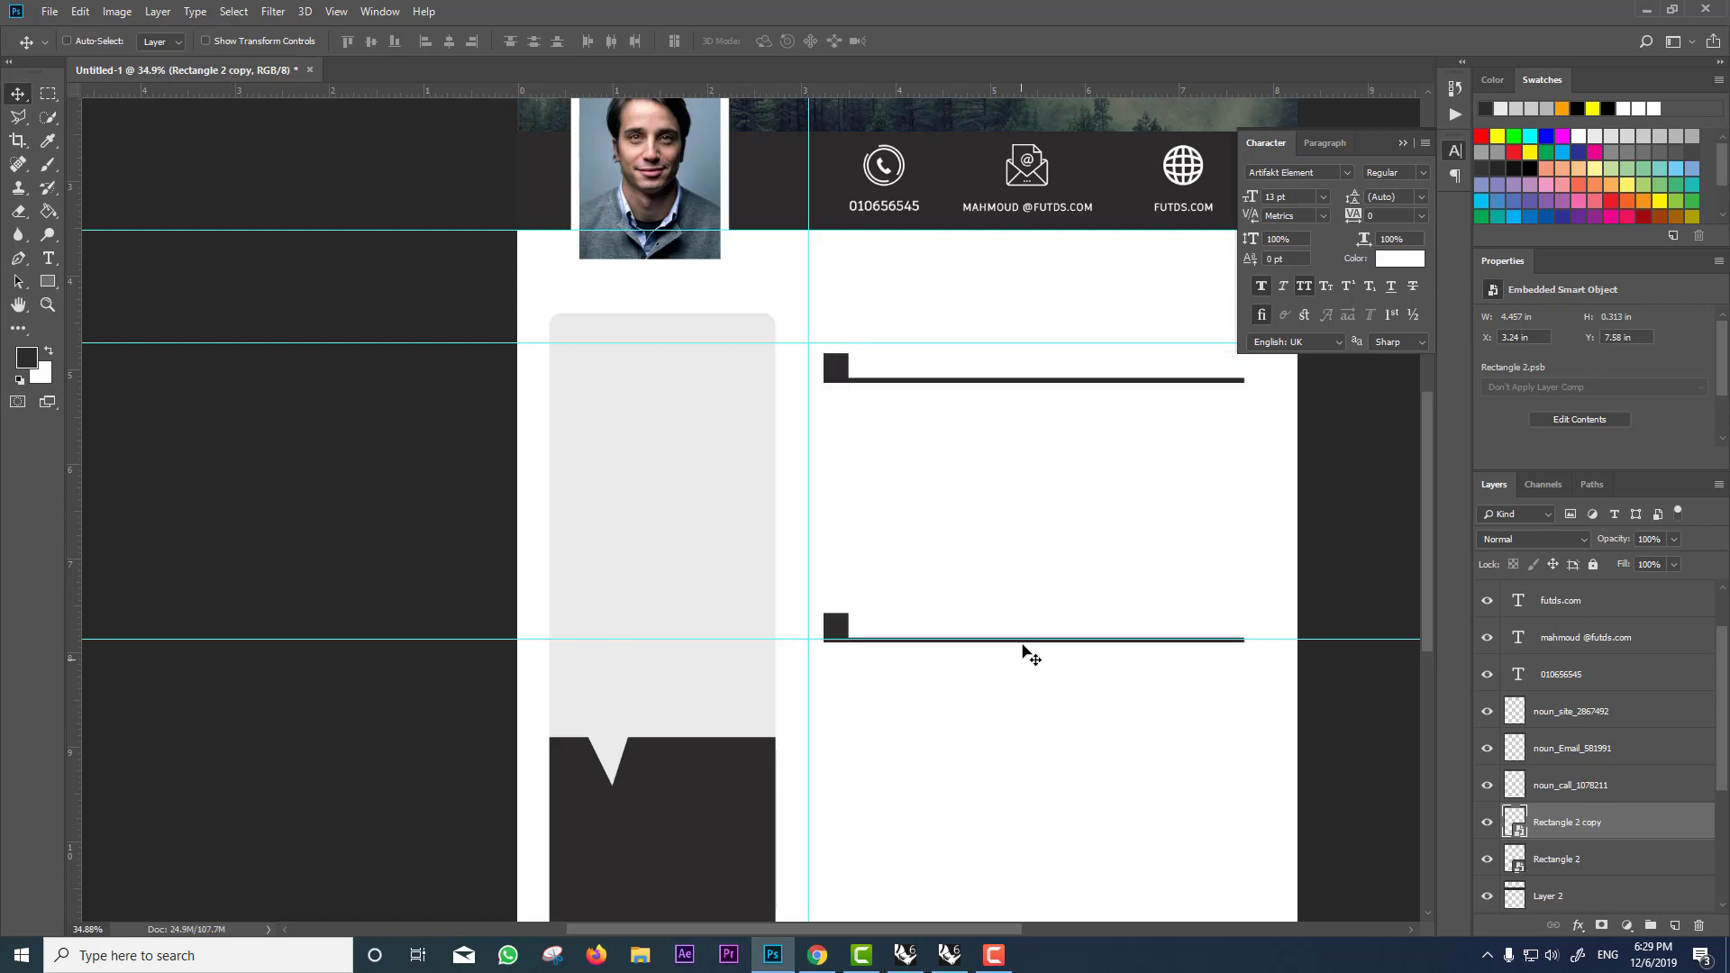
{"action": "scroll", "coordinate": [1024, 649], "scroll_direction": "down", "scroll_amount": 1}
{"action": "scroll", "coordinate": [1020, 664], "scroll_direction": "up", "scroll_amount": 1}
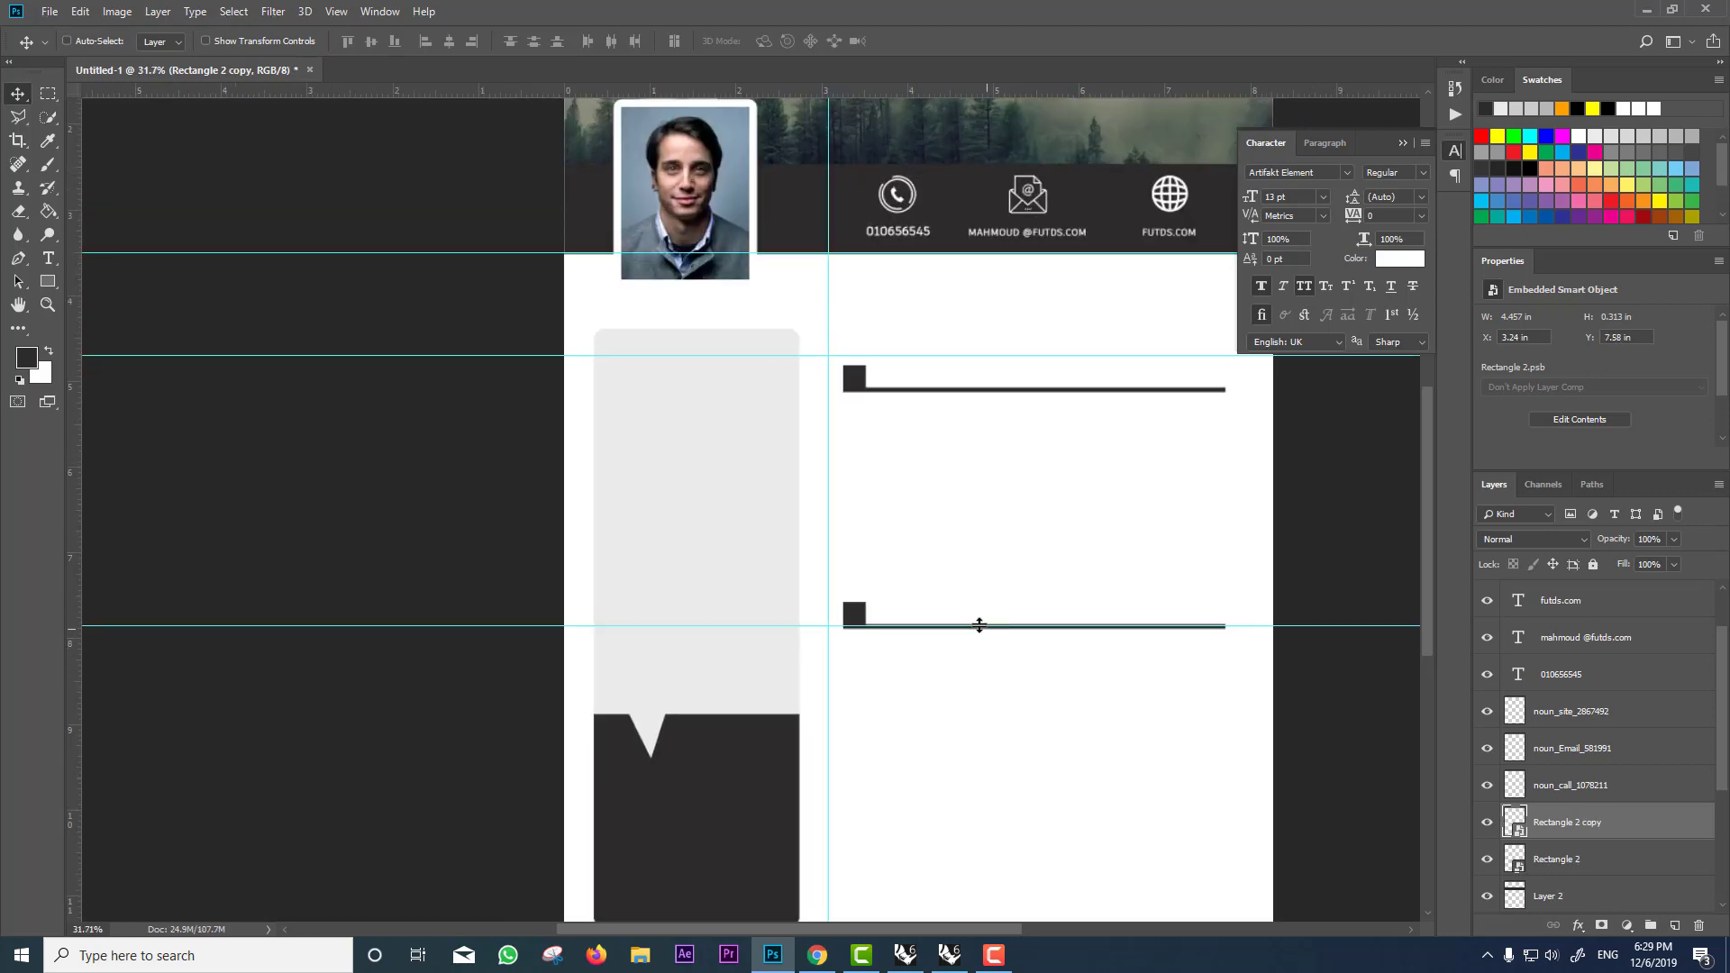
{"action": "scroll", "coordinate": [902, 387], "scroll_direction": "up", "scroll_amount": 3}
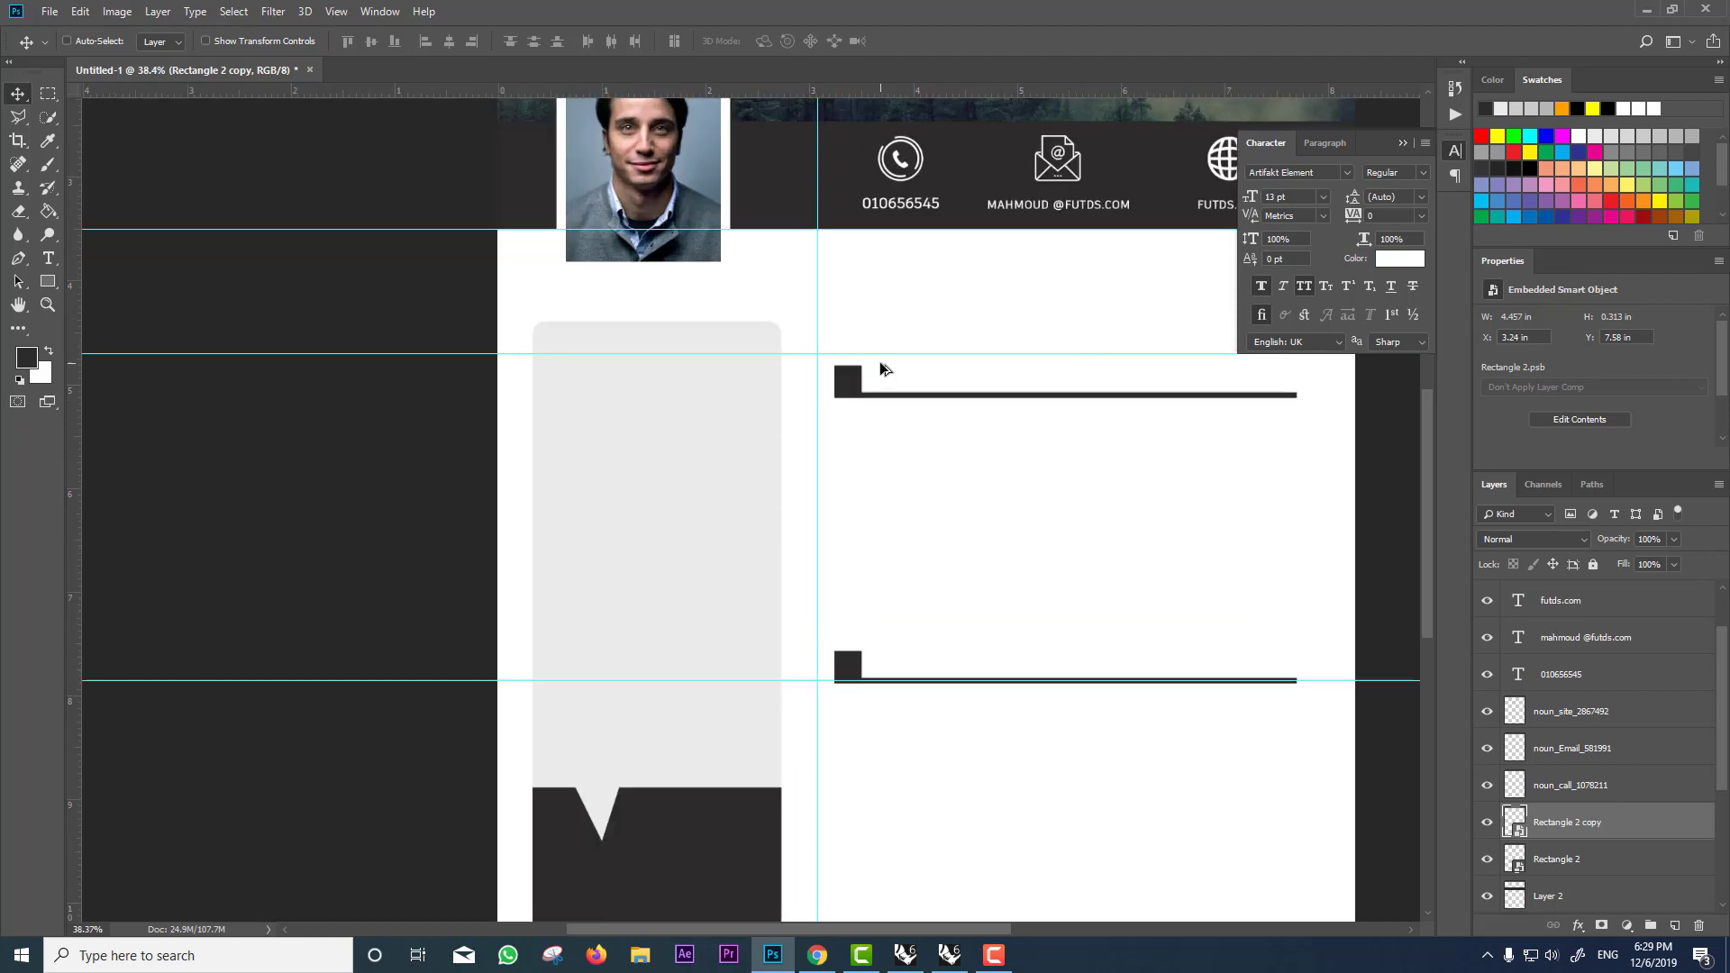
{"action": "left_click_drag", "start_coordinate": [876, 402], "coordinate": [566, 420]}
{"action": "left_click_drag", "start_coordinate": [678, 676], "coordinate": [682, 624]}
{"action": "left_click", "coordinate": [837, 398], "text": "ctrl"}
{"action": "left_click_drag", "start_coordinate": [838, 397], "coordinate": [521, 399]}
{"action": "left_click_drag", "start_coordinate": [629, 391], "coordinate": [629, 374]}
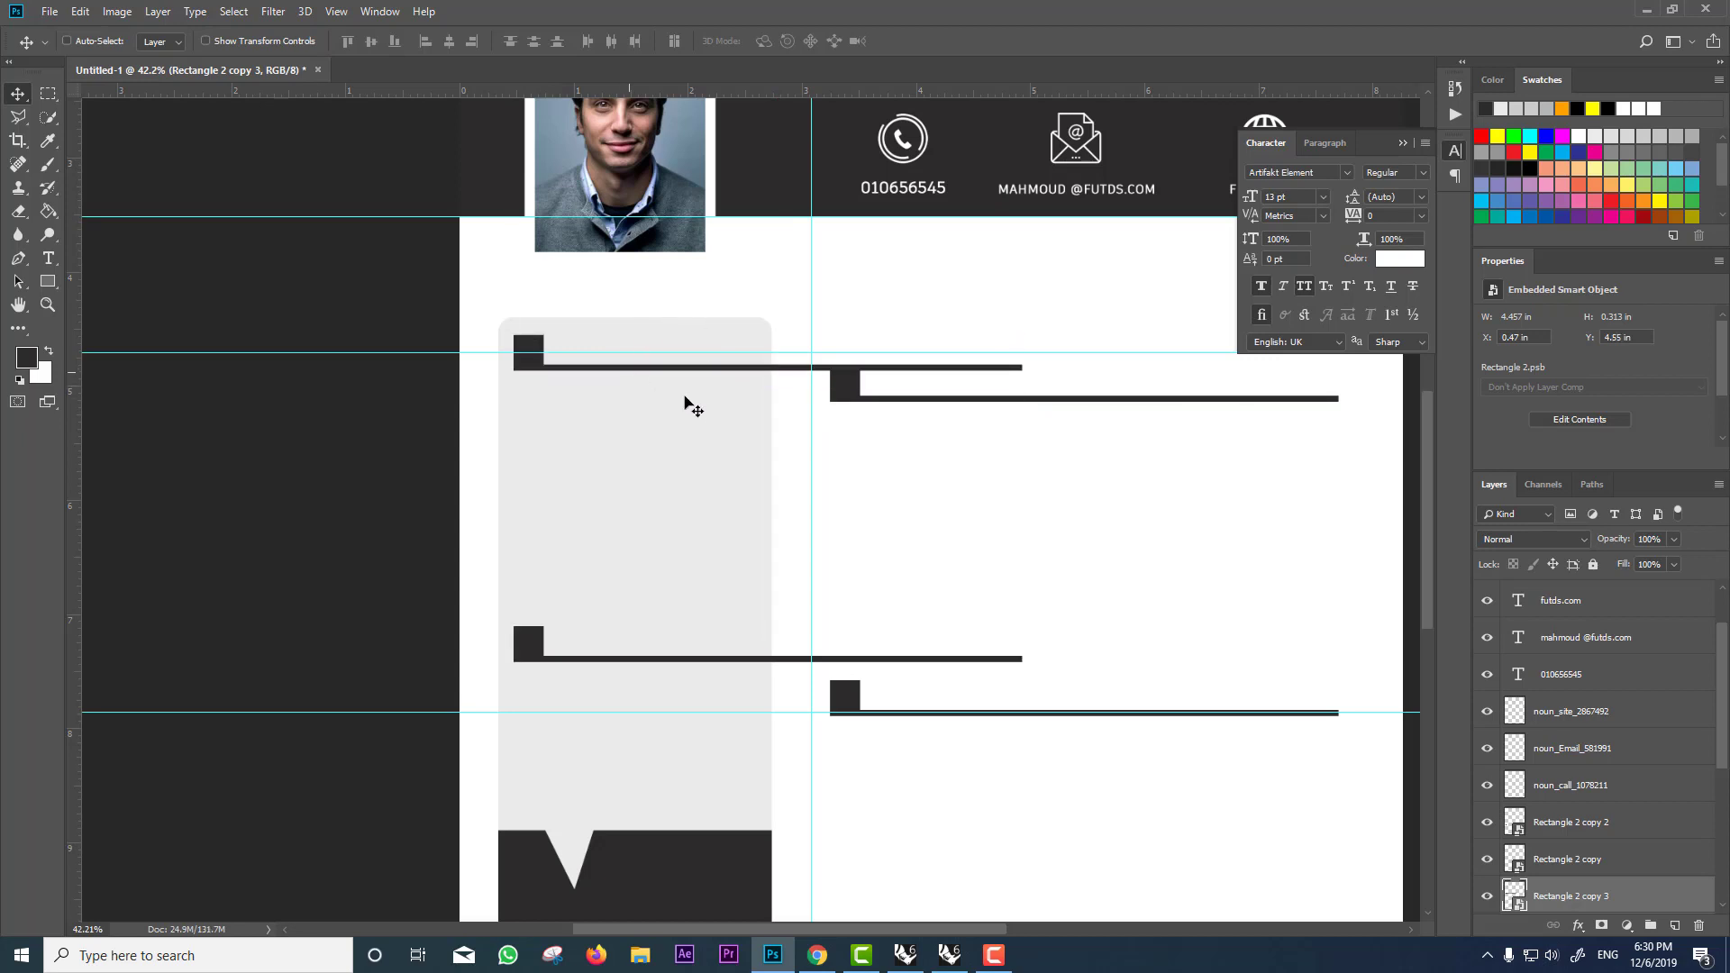
{"action": "left_click", "coordinate": [49, 165]}
{"action": "left_click", "coordinate": [160, 110]}
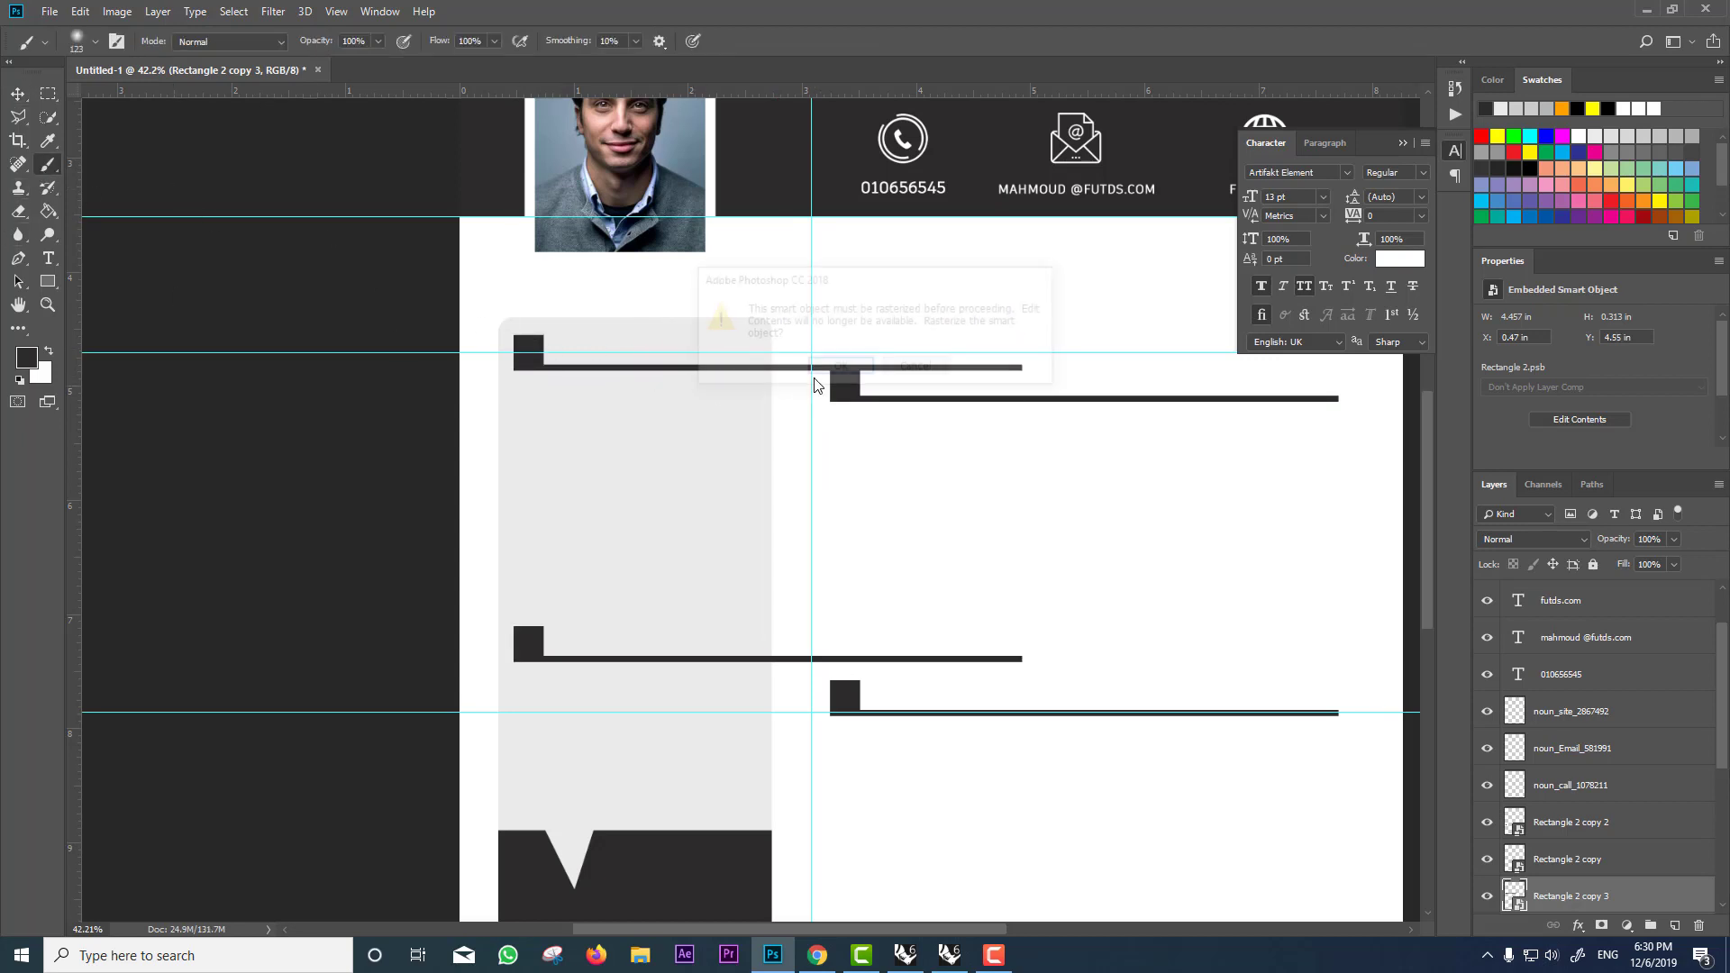
Step: Rasterize the top sidebar bar and delete its line overhanging past the sidebar
{"action": "key", "text": "Return"}
{"action": "left_click", "coordinate": [49, 94]}
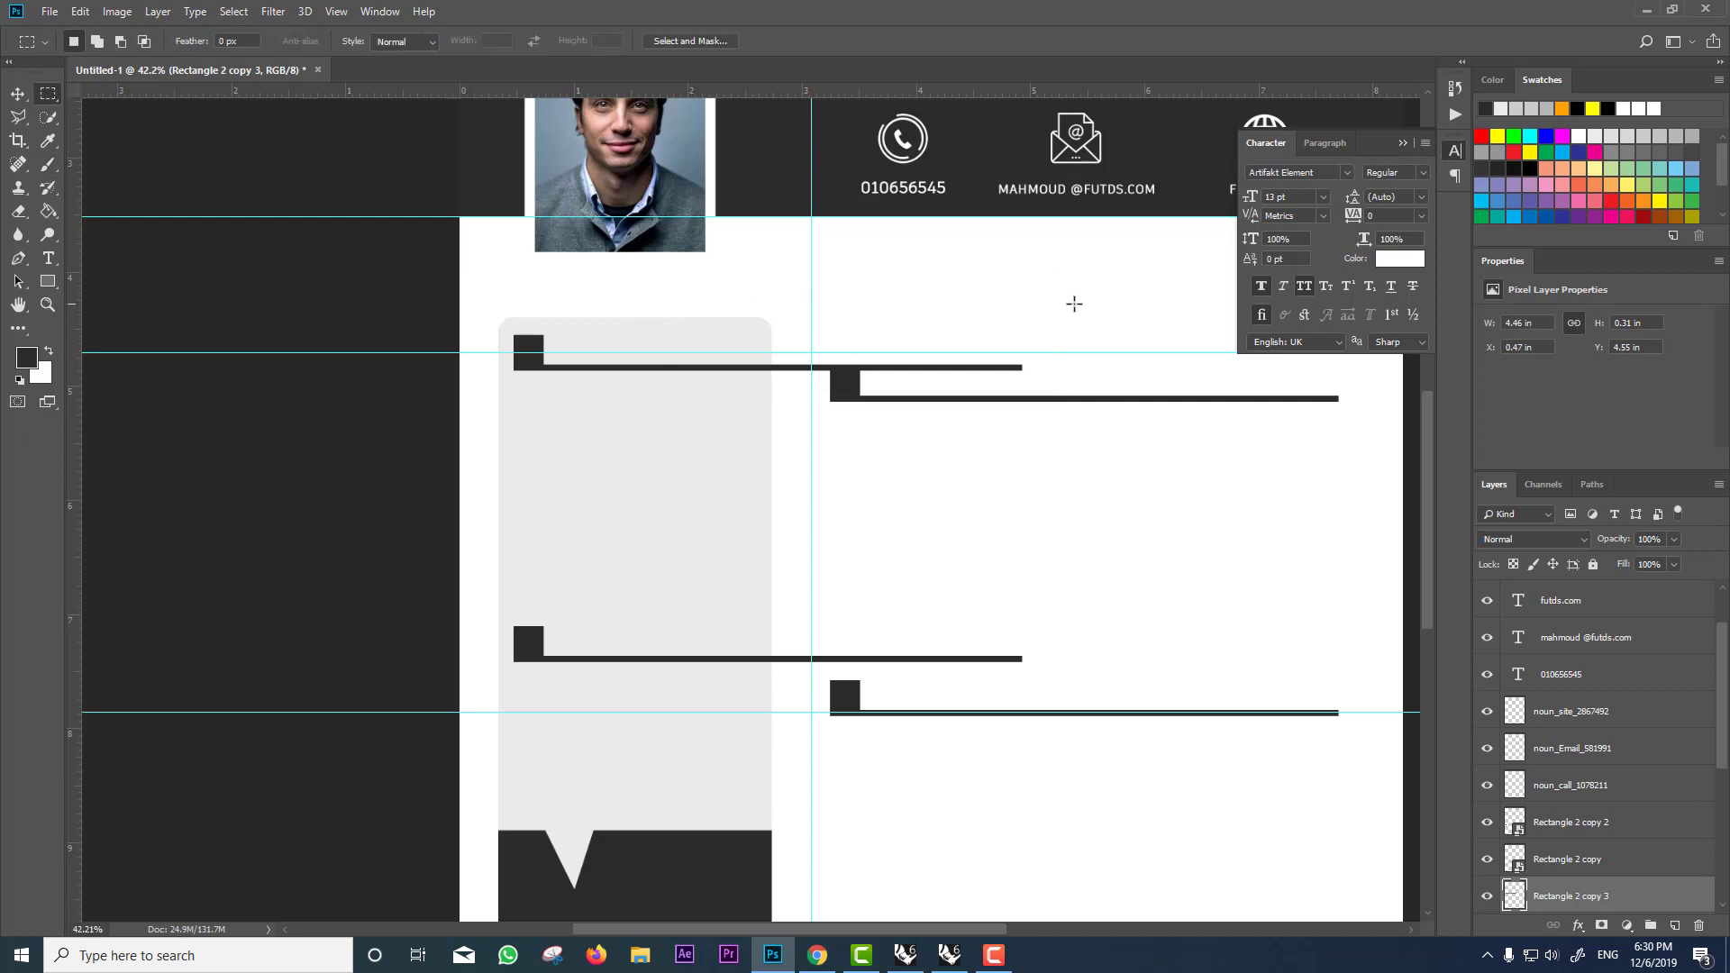
{"action": "left_click_drag", "start_coordinate": [1060, 292], "coordinate": [754, 712]}
{"action": "key", "text": "Delete"}
Step: Identify and select the middle-left heading bar's layer by toggling layer visibility
{"action": "scroll", "coordinate": [1554, 840], "scroll_direction": "down", "scroll_amount": 3}
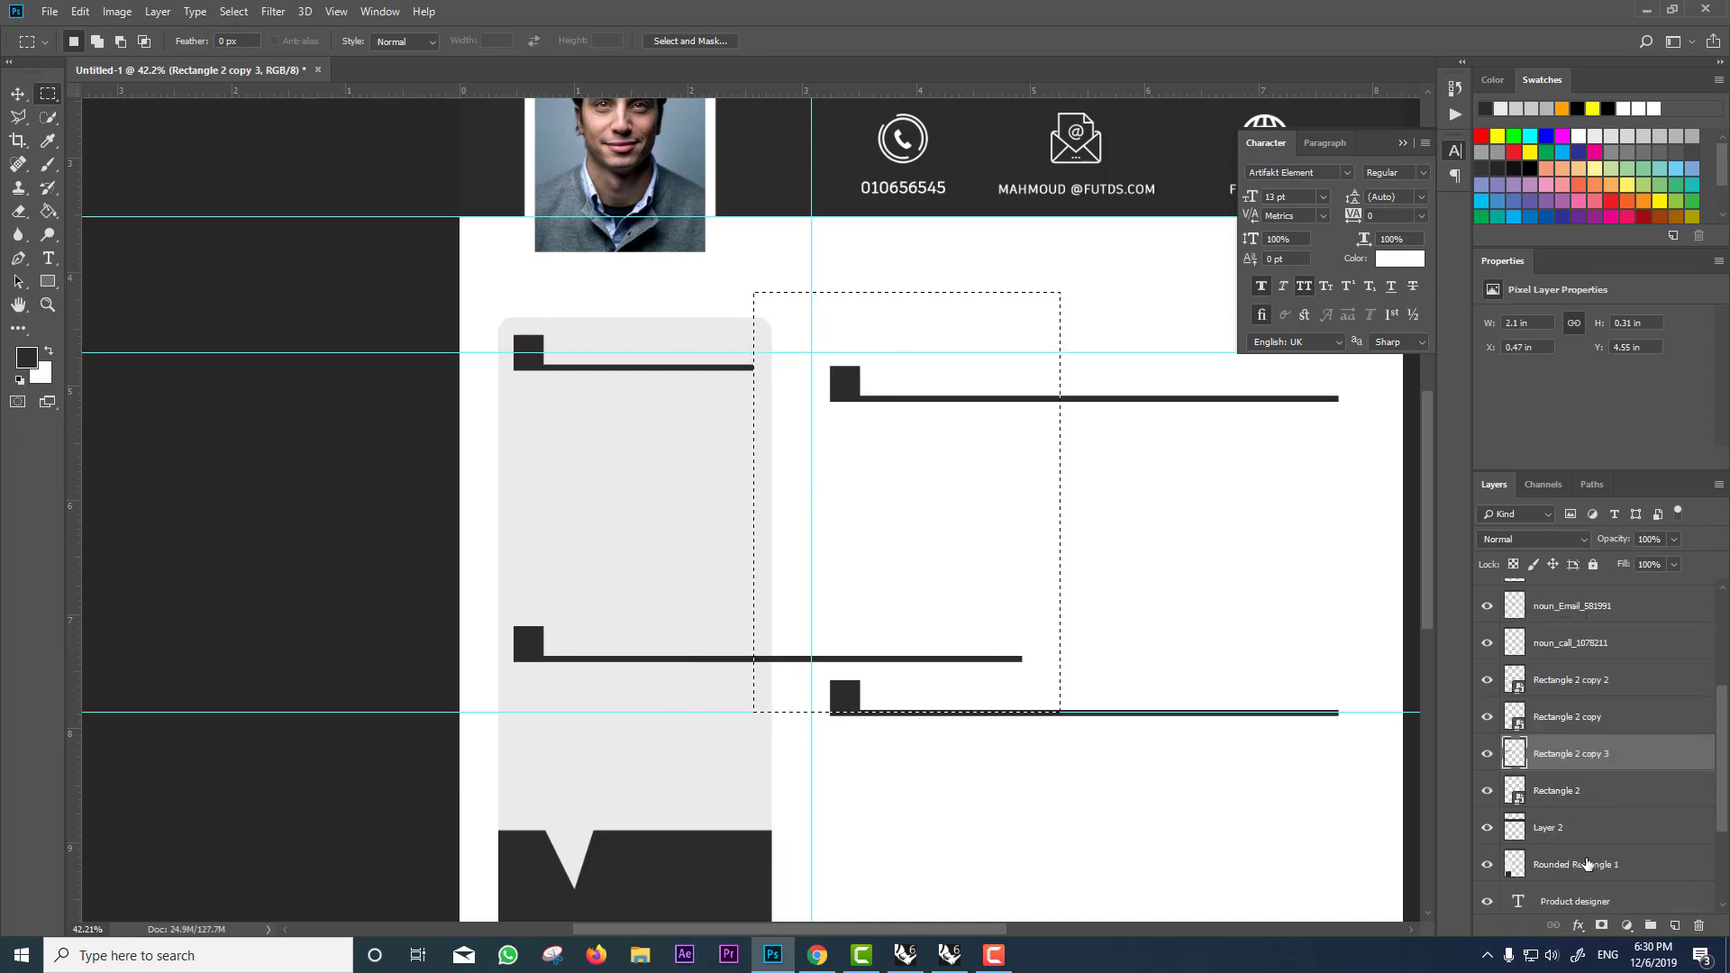
{"action": "left_click", "coordinate": [1487, 792]}
{"action": "left_click", "coordinate": [1487, 793]}
{"action": "left_click", "coordinate": [1487, 717]}
{"action": "left_click", "coordinate": [1485, 705]}
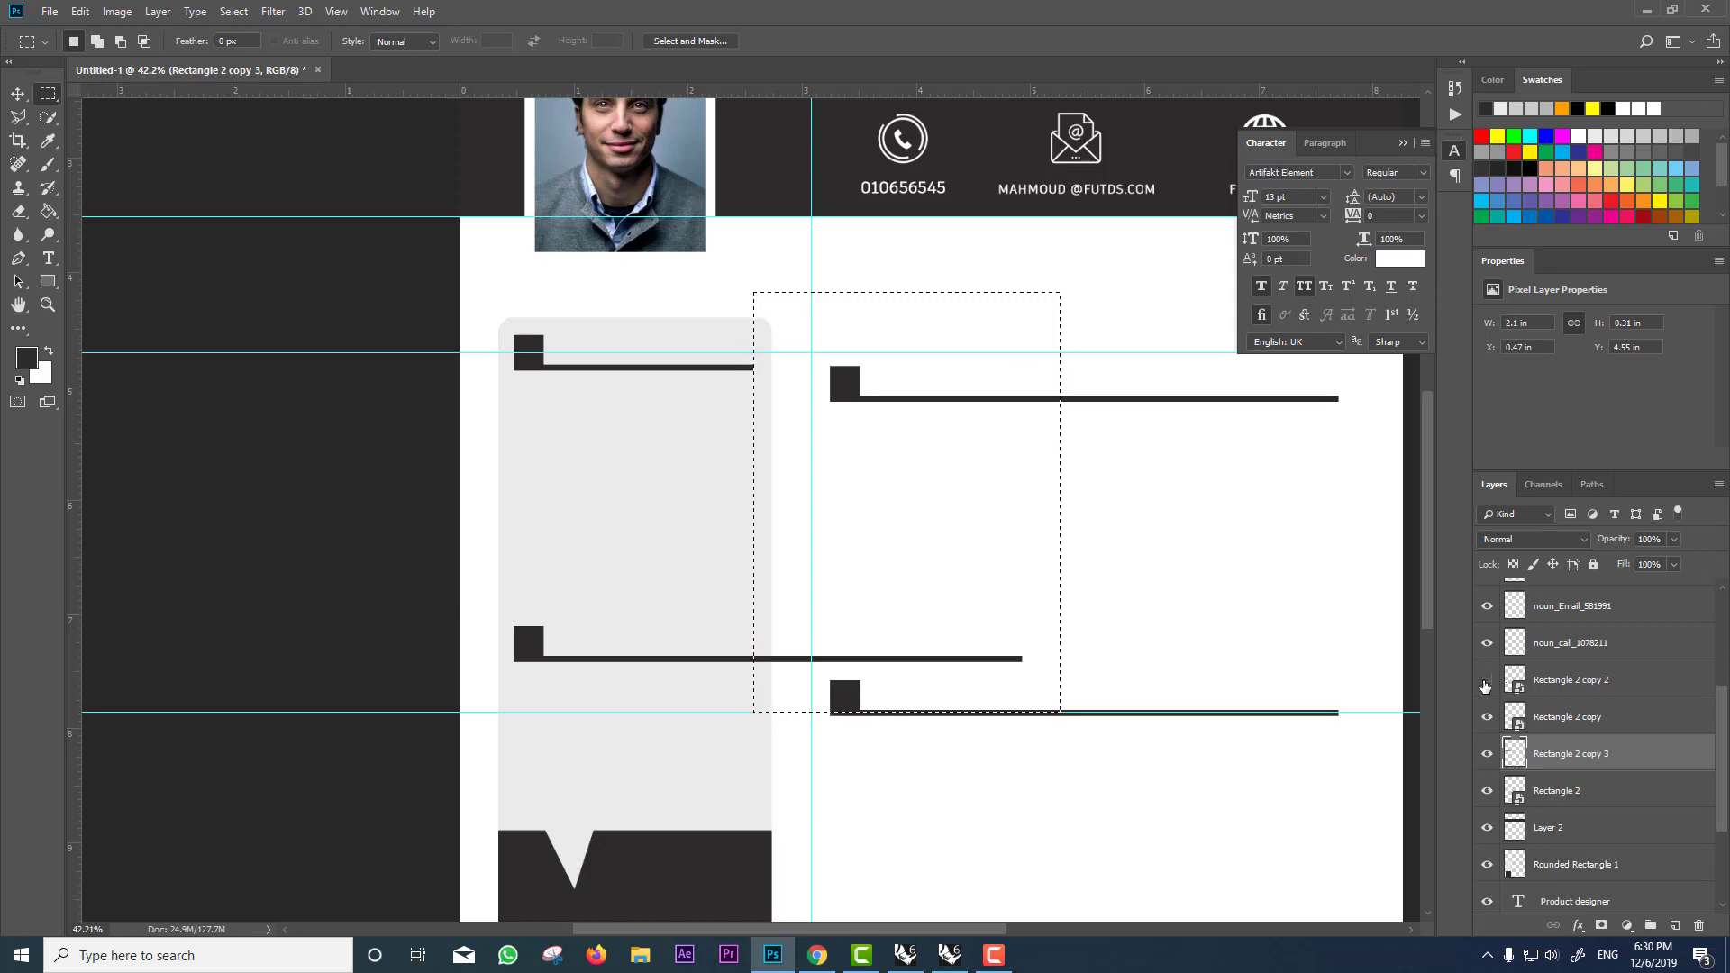
{"action": "left_click", "coordinate": [1487, 680]}
{"action": "left_click", "coordinate": [1487, 680]}
{"action": "left_click", "coordinate": [1512, 681]}
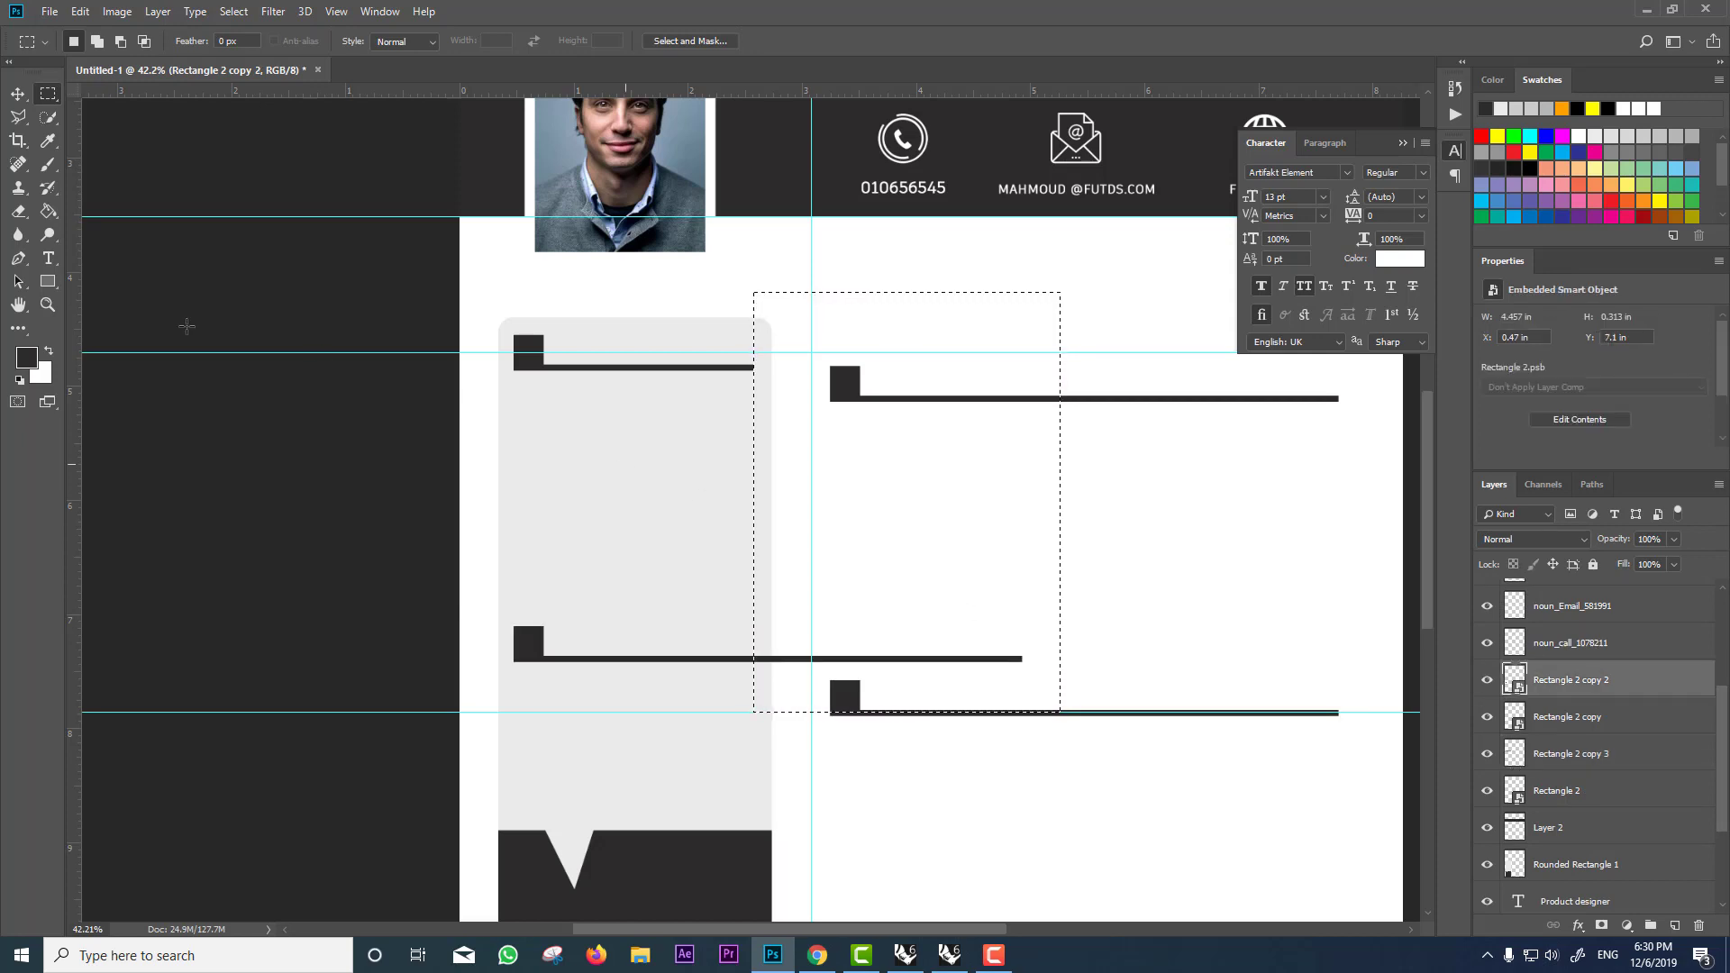
Step: Rasterize the middle-left bar, delete its overhang, and clear the selection
{"action": "left_click", "coordinate": [48, 165]}
{"action": "left_click", "coordinate": [840, 487]}
{"action": "key", "text": "Return"}
{"action": "key", "text": "Delete"}
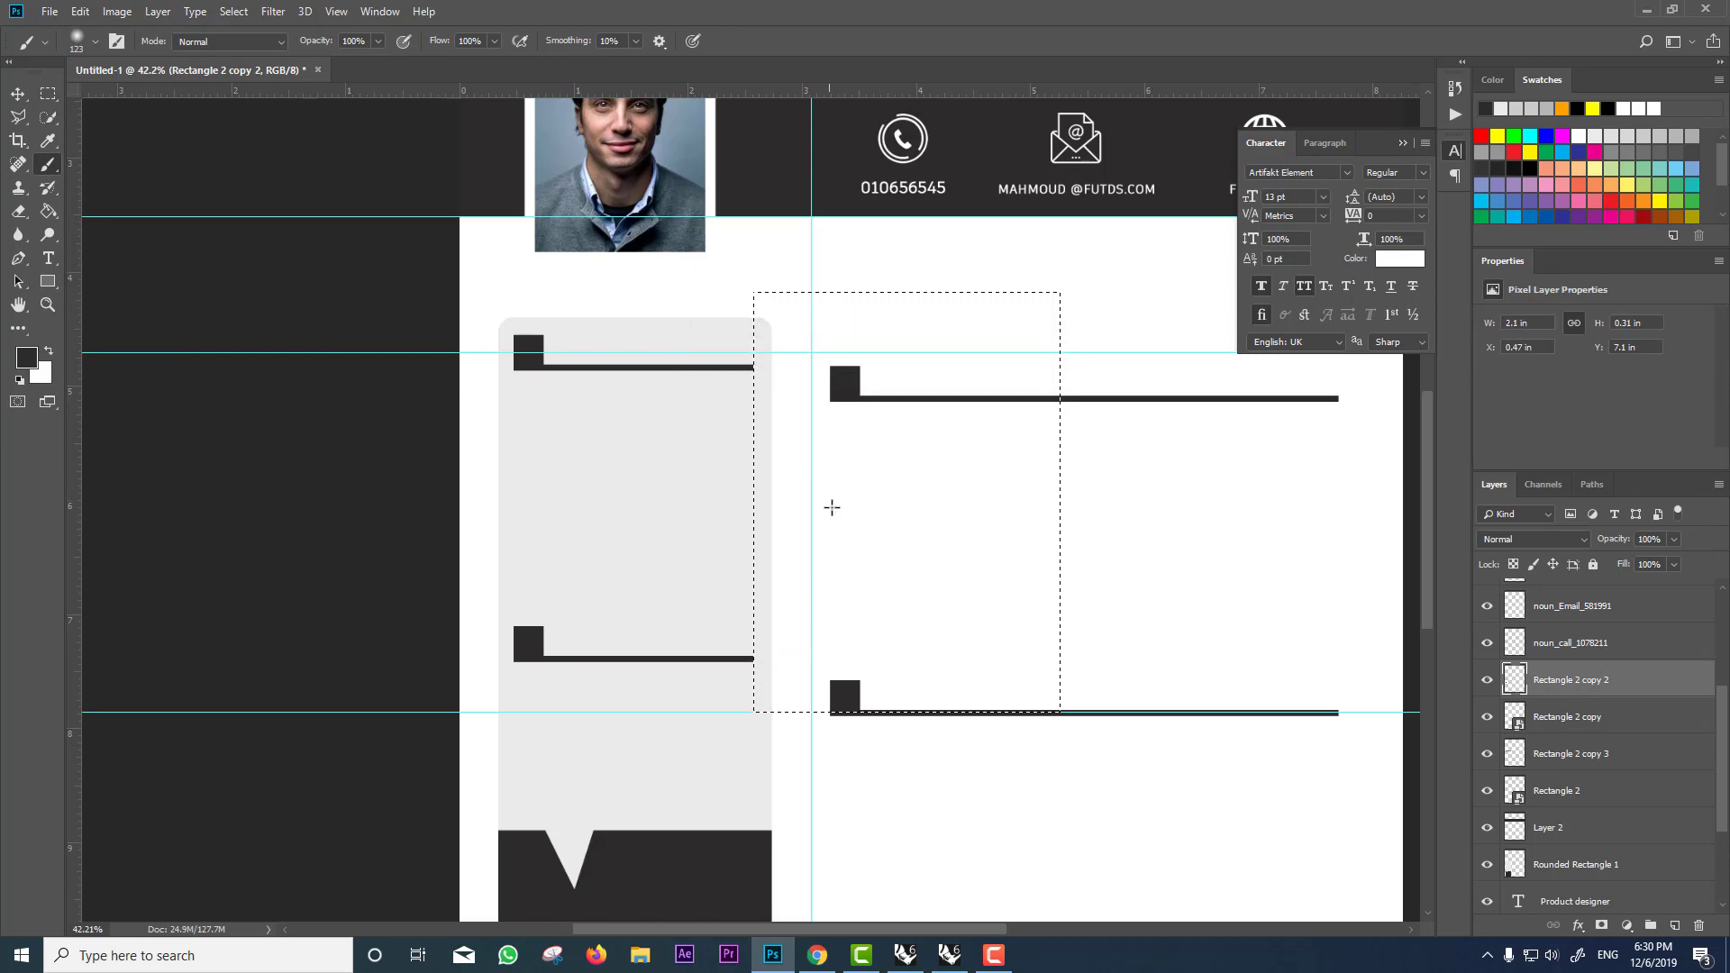
{"action": "key", "text": "m"}
{"action": "key", "text": "ctrl+d"}
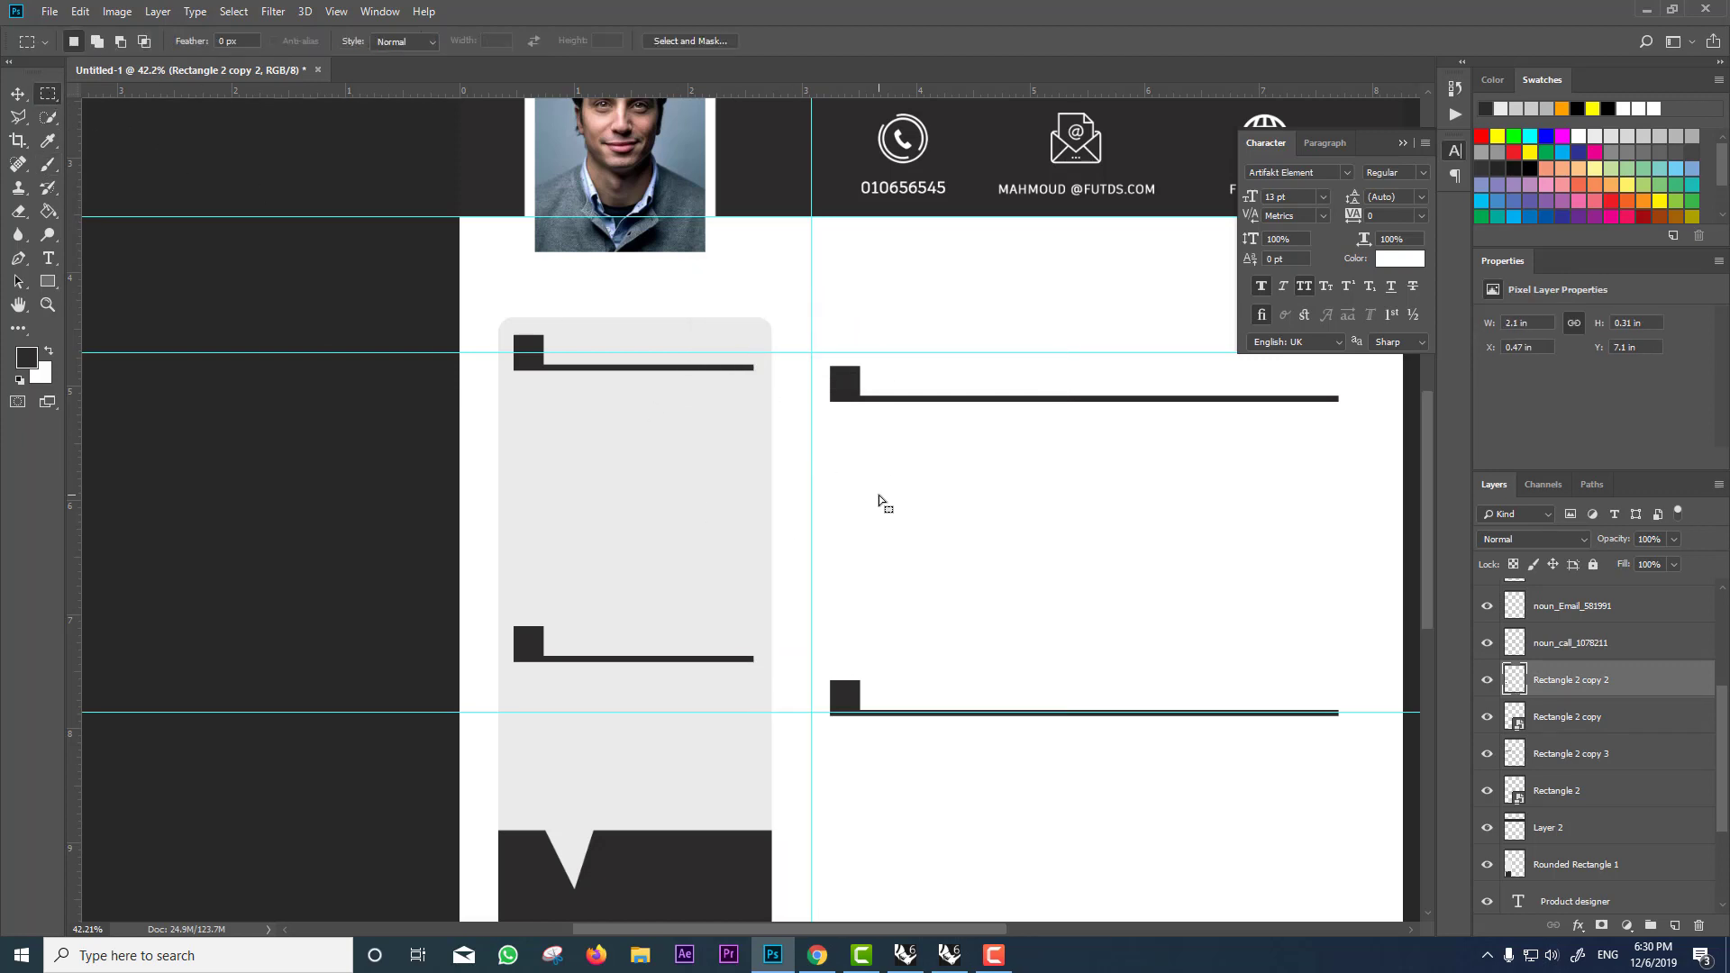
{"action": "scroll", "coordinate": [743, 460], "scroll_direction": "up", "scroll_amount": 3}
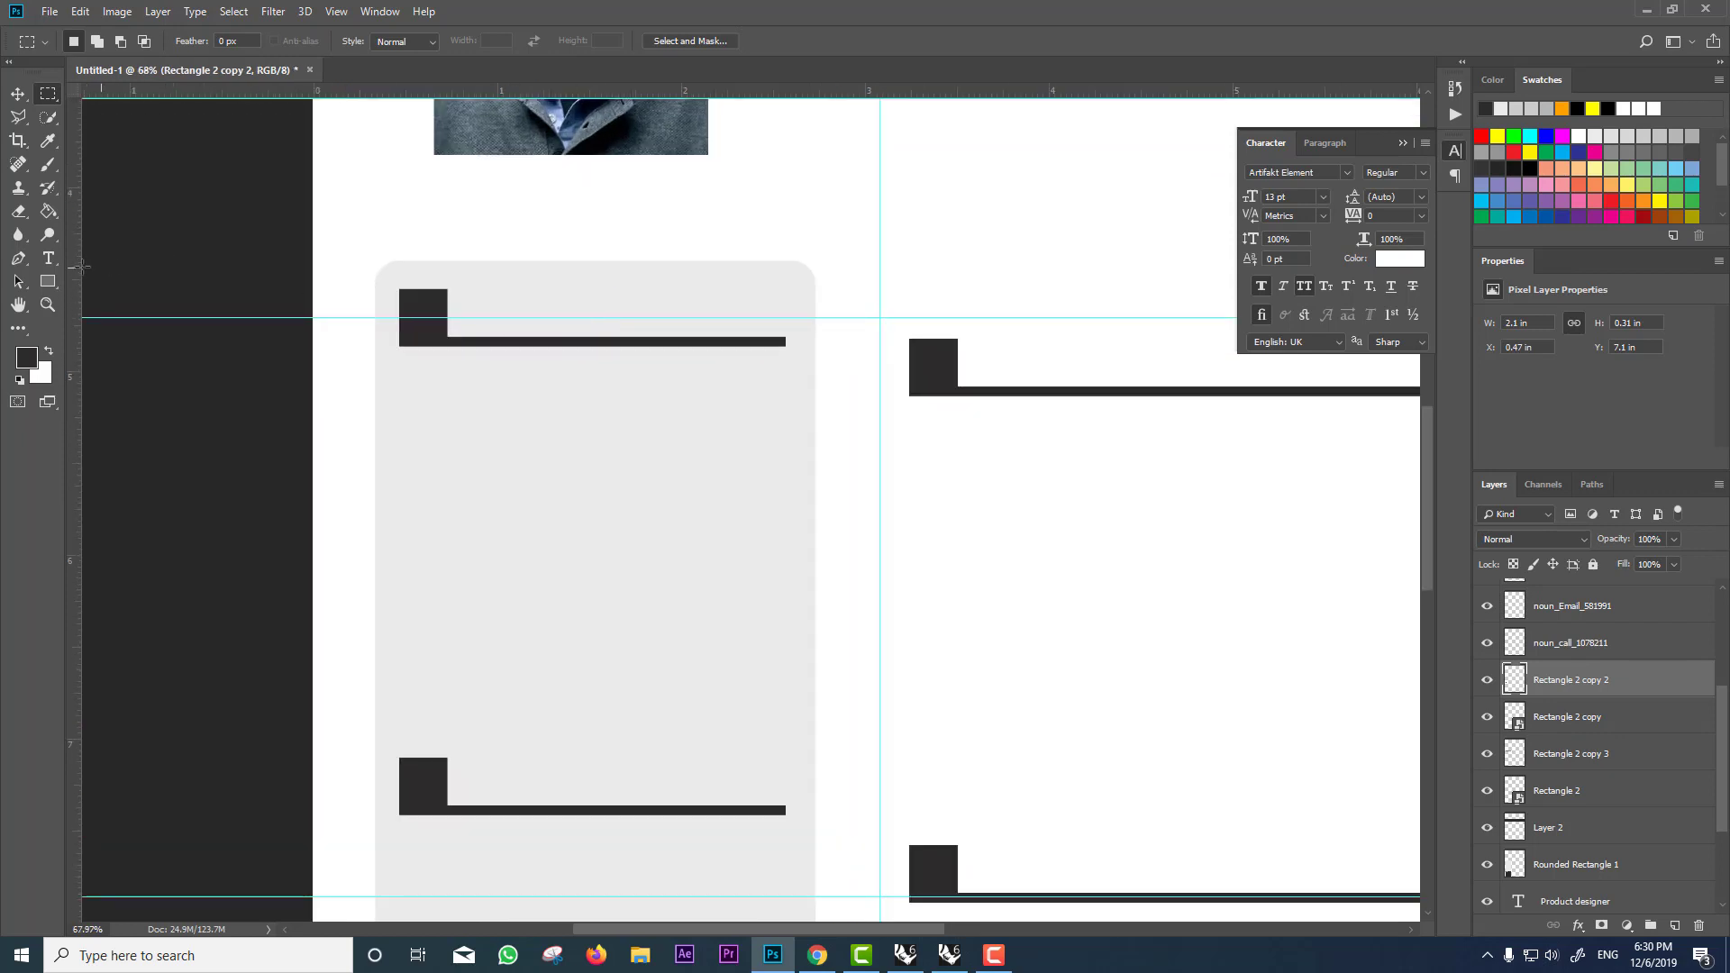
Step: Draw an empty text box over the top heading bar on the sidebar
{"action": "left_click", "coordinate": [50, 259]}
{"action": "left_click_drag", "start_coordinate": [466, 278], "coordinate": [785, 325]}
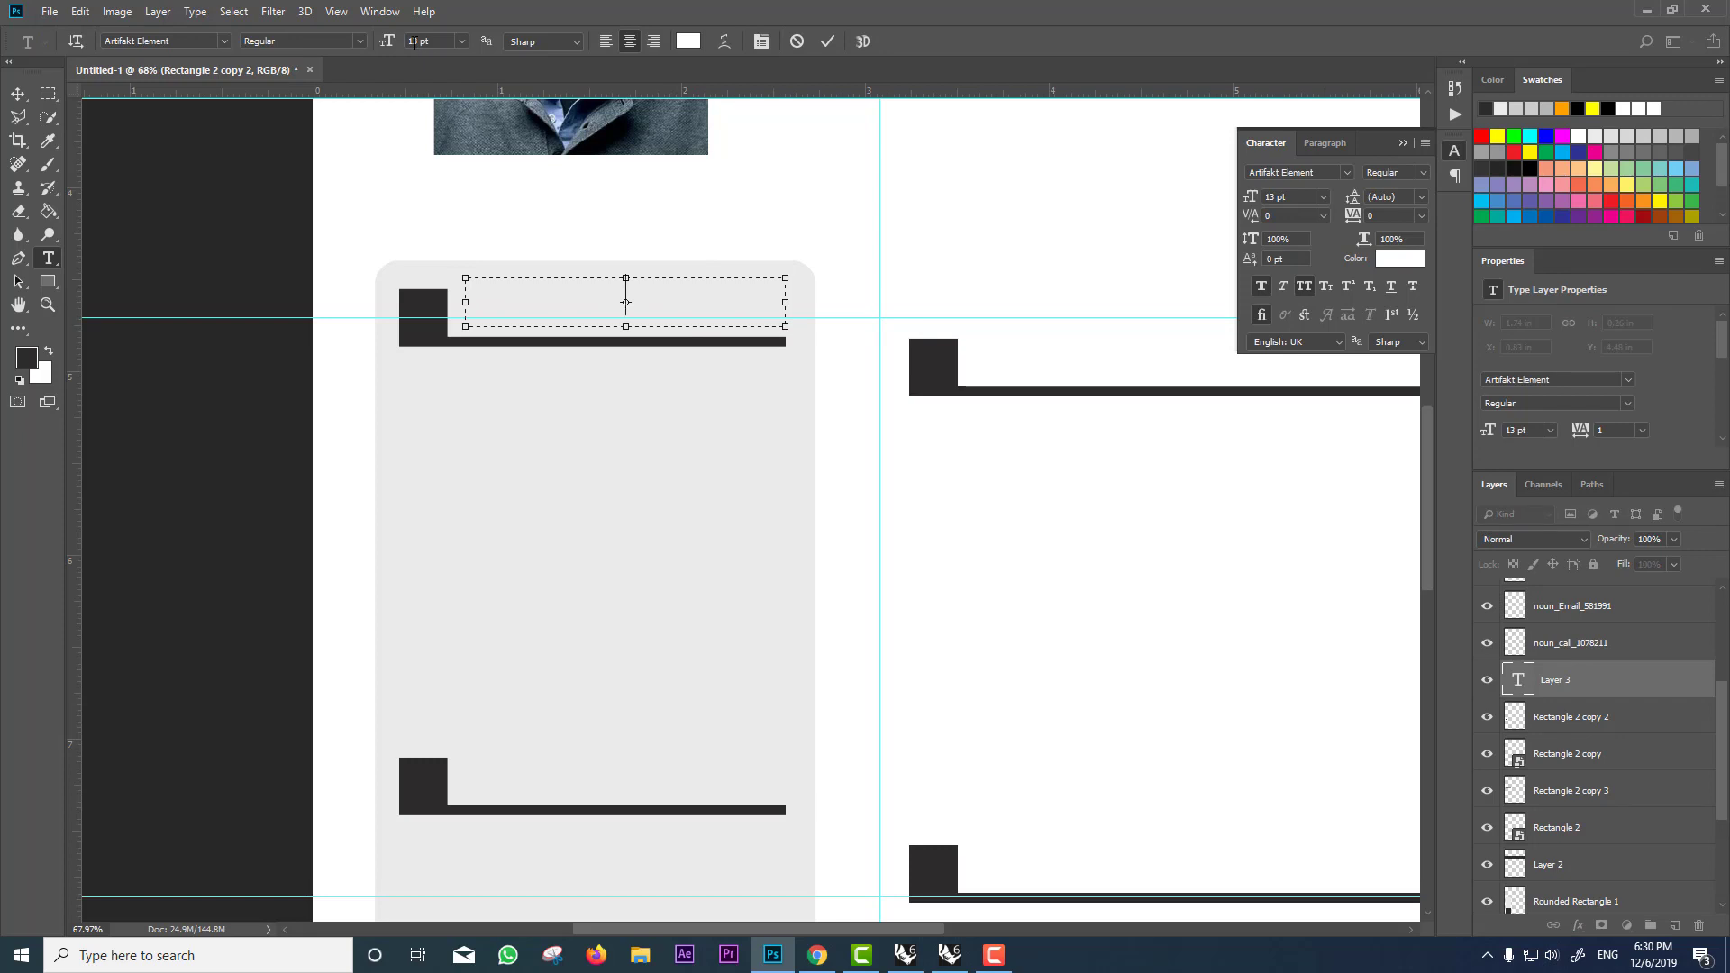
Step: Add a SOCIAL MEDIA heading in dark #2c2a2a on the upper sidebar bar
{"action": "type", "text": "soc"}
{"action": "left_click", "coordinate": [696, 42]}
{"action": "type", "text": "2c2a2a"}
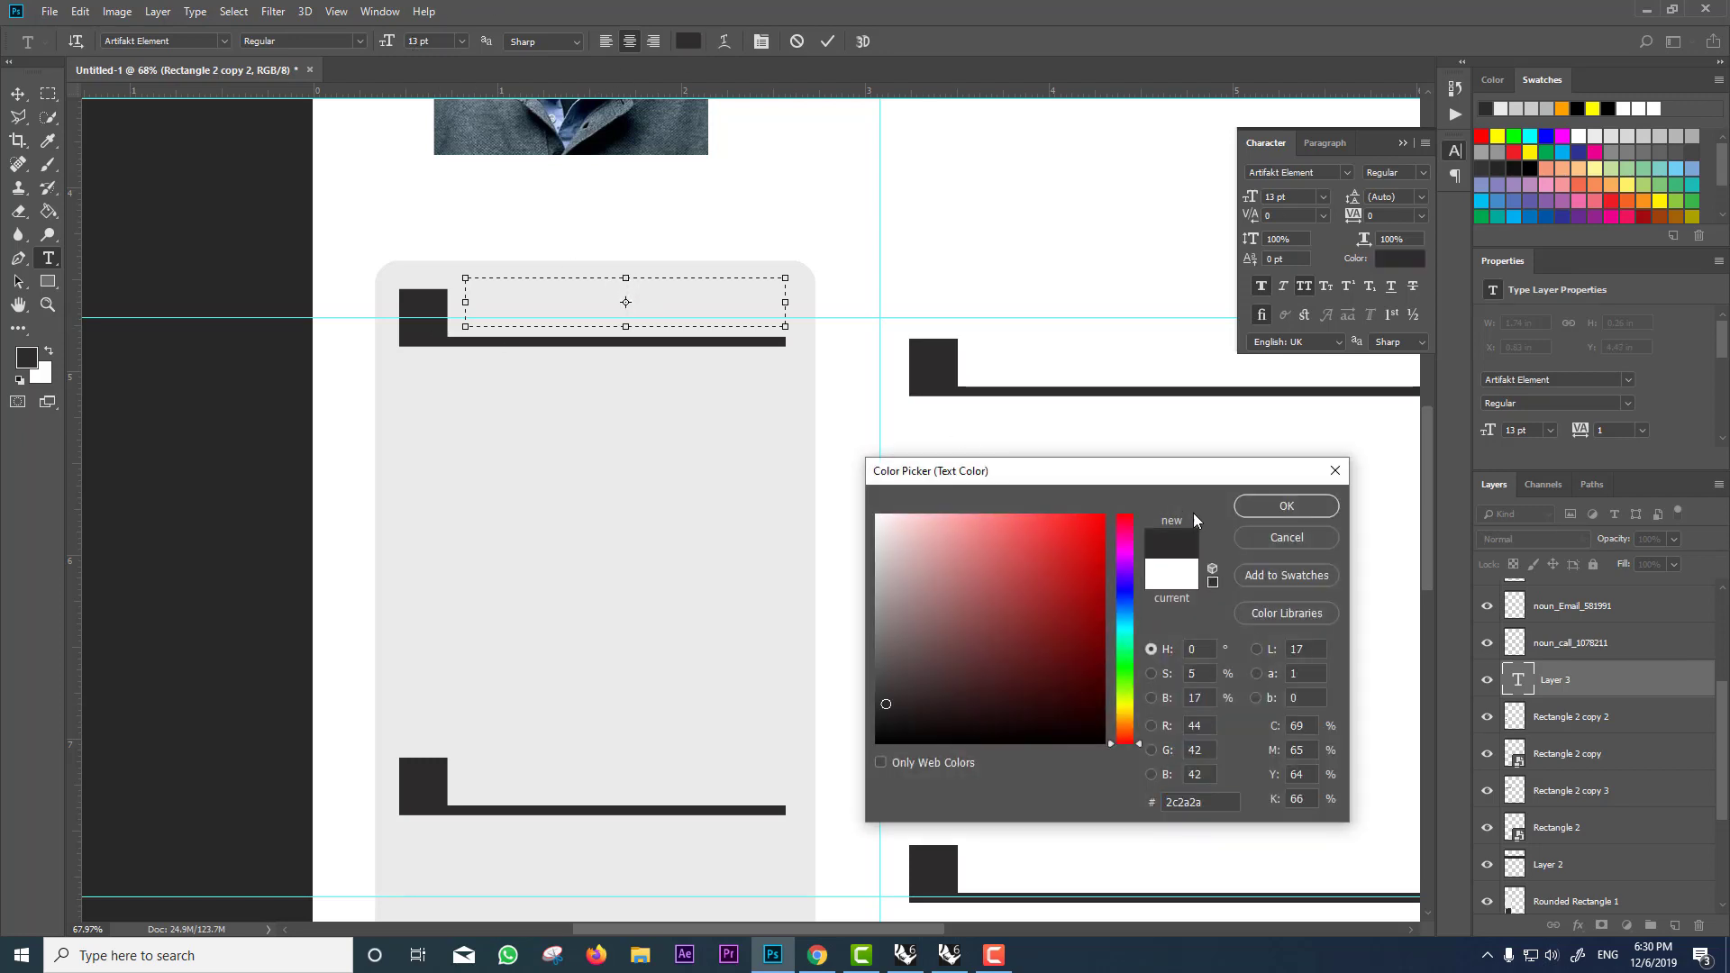
{"action": "left_click", "coordinate": [1279, 510]}
{"action": "type", "text": "S"}
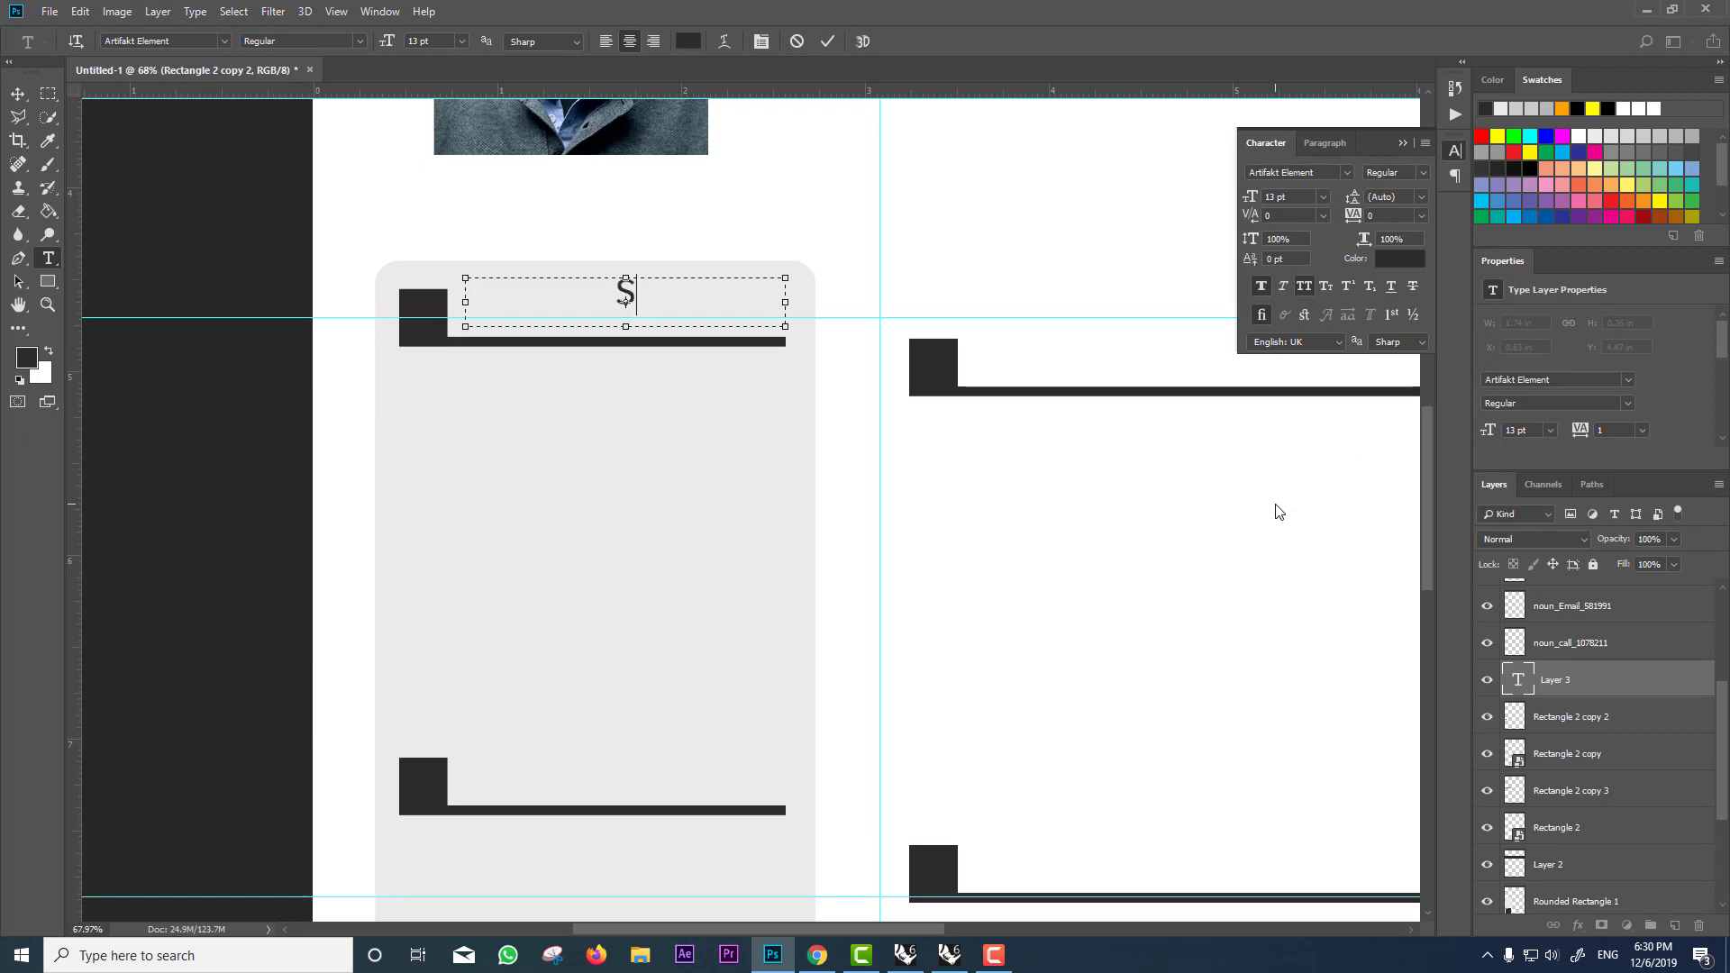
{"action": "type", "text": "OCIA"}
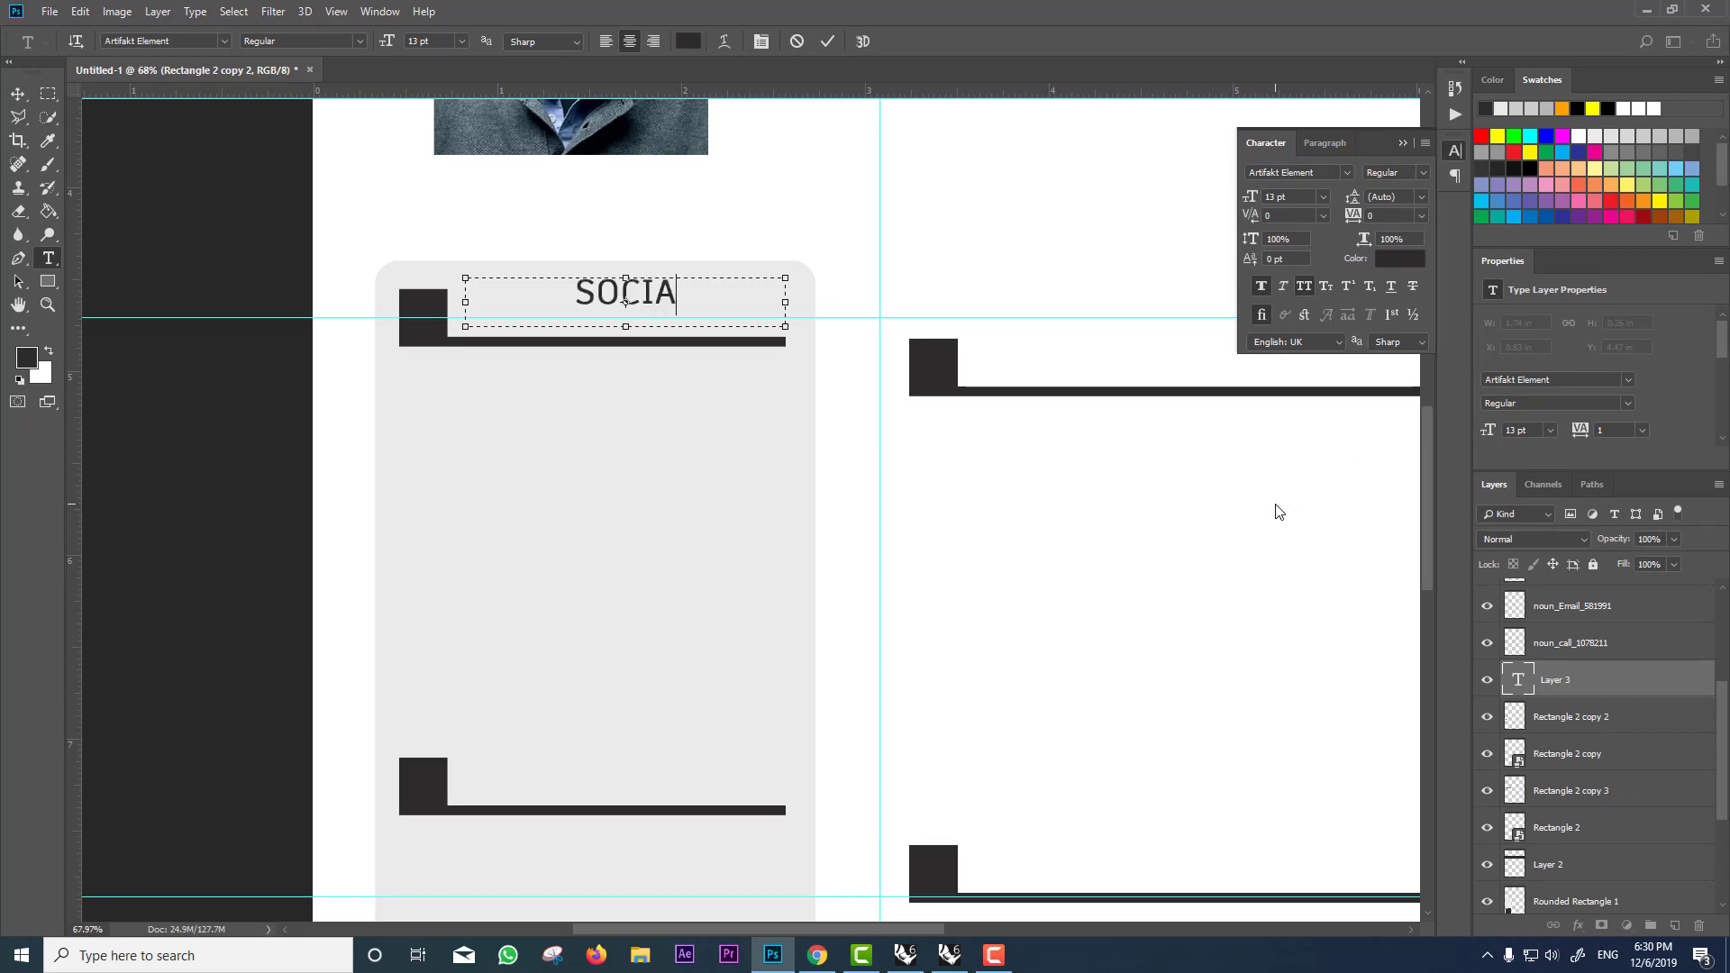
{"action": "type", "text": "L MEDIA"}
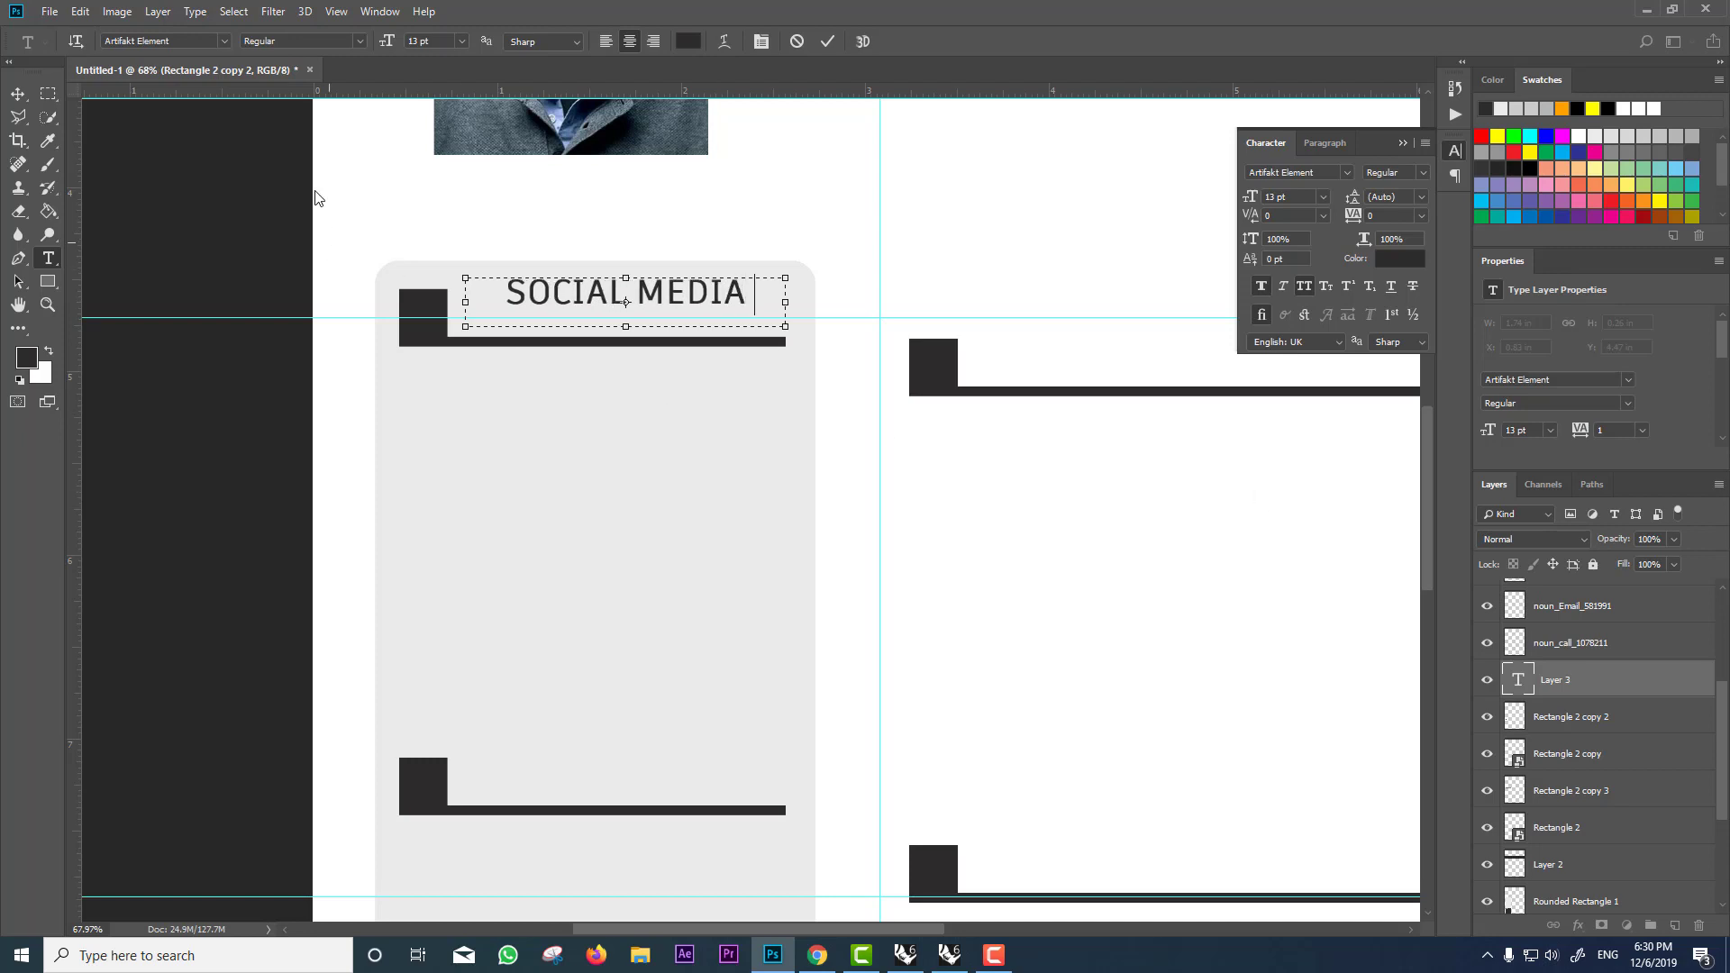
{"action": "left_click", "coordinate": [19, 94]}
{"action": "left_click_drag", "start_coordinate": [685, 336], "coordinate": [712, 791]}
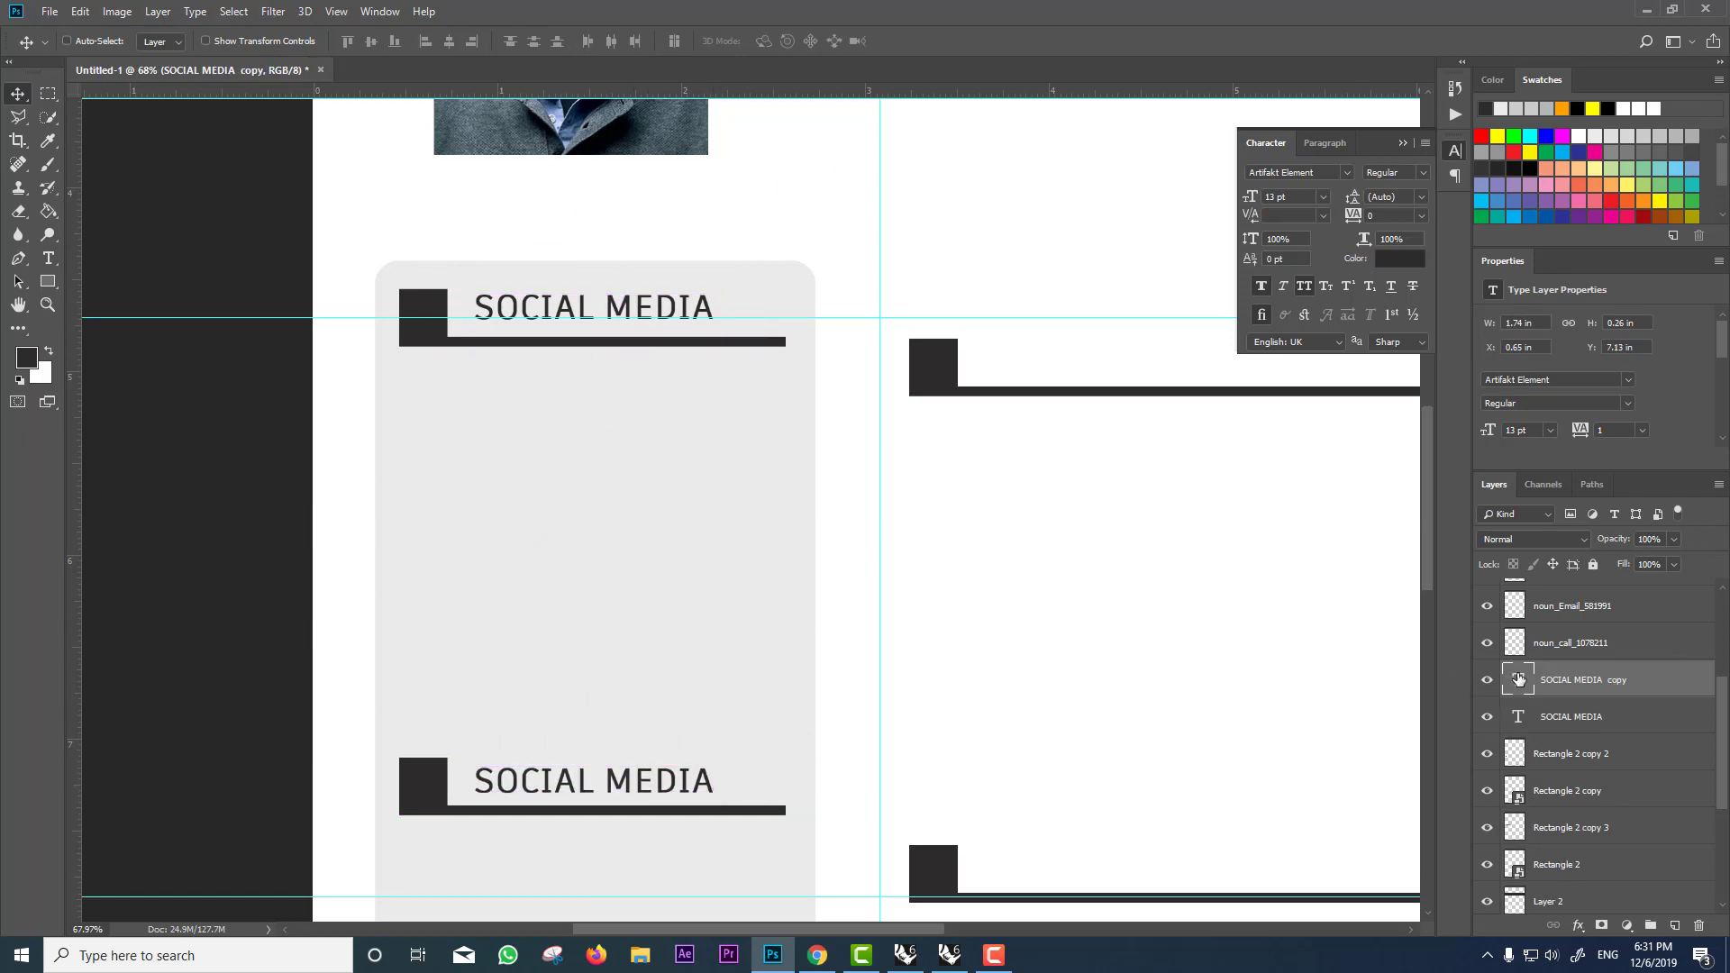
Step: Retype a copied heading as HOBBIES and align it on the lower sidebar bar
{"action": "double_click", "coordinate": [1518, 680]}
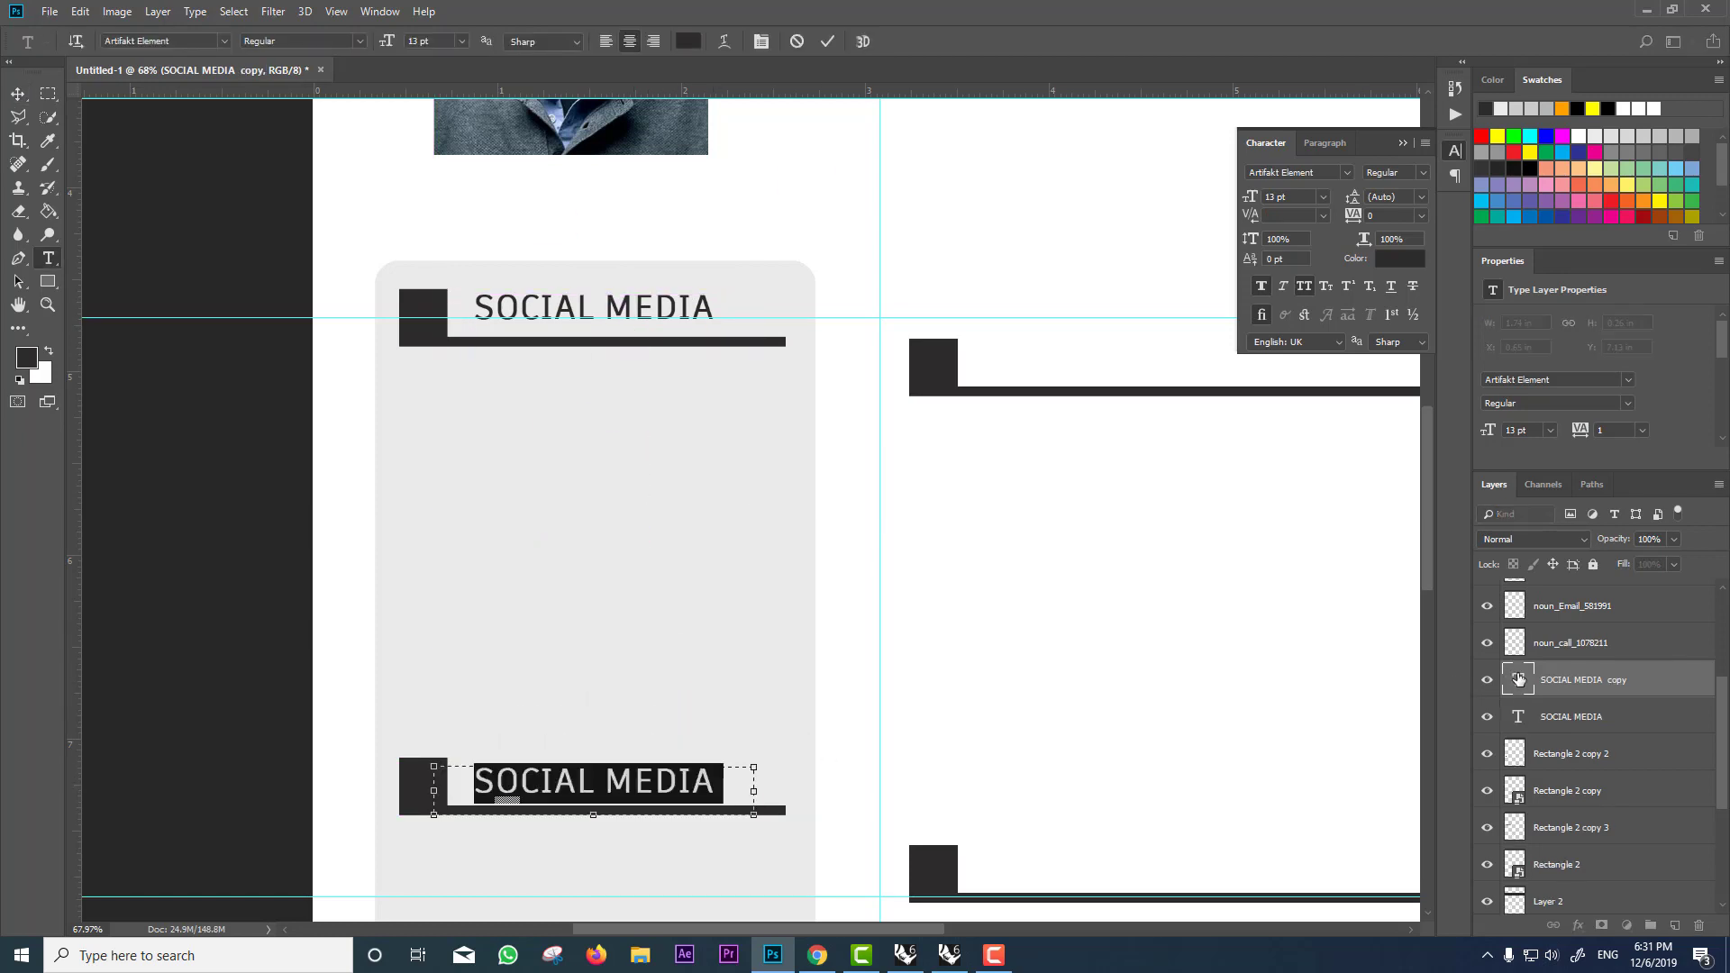
{"action": "type", "text": "HOBB"}
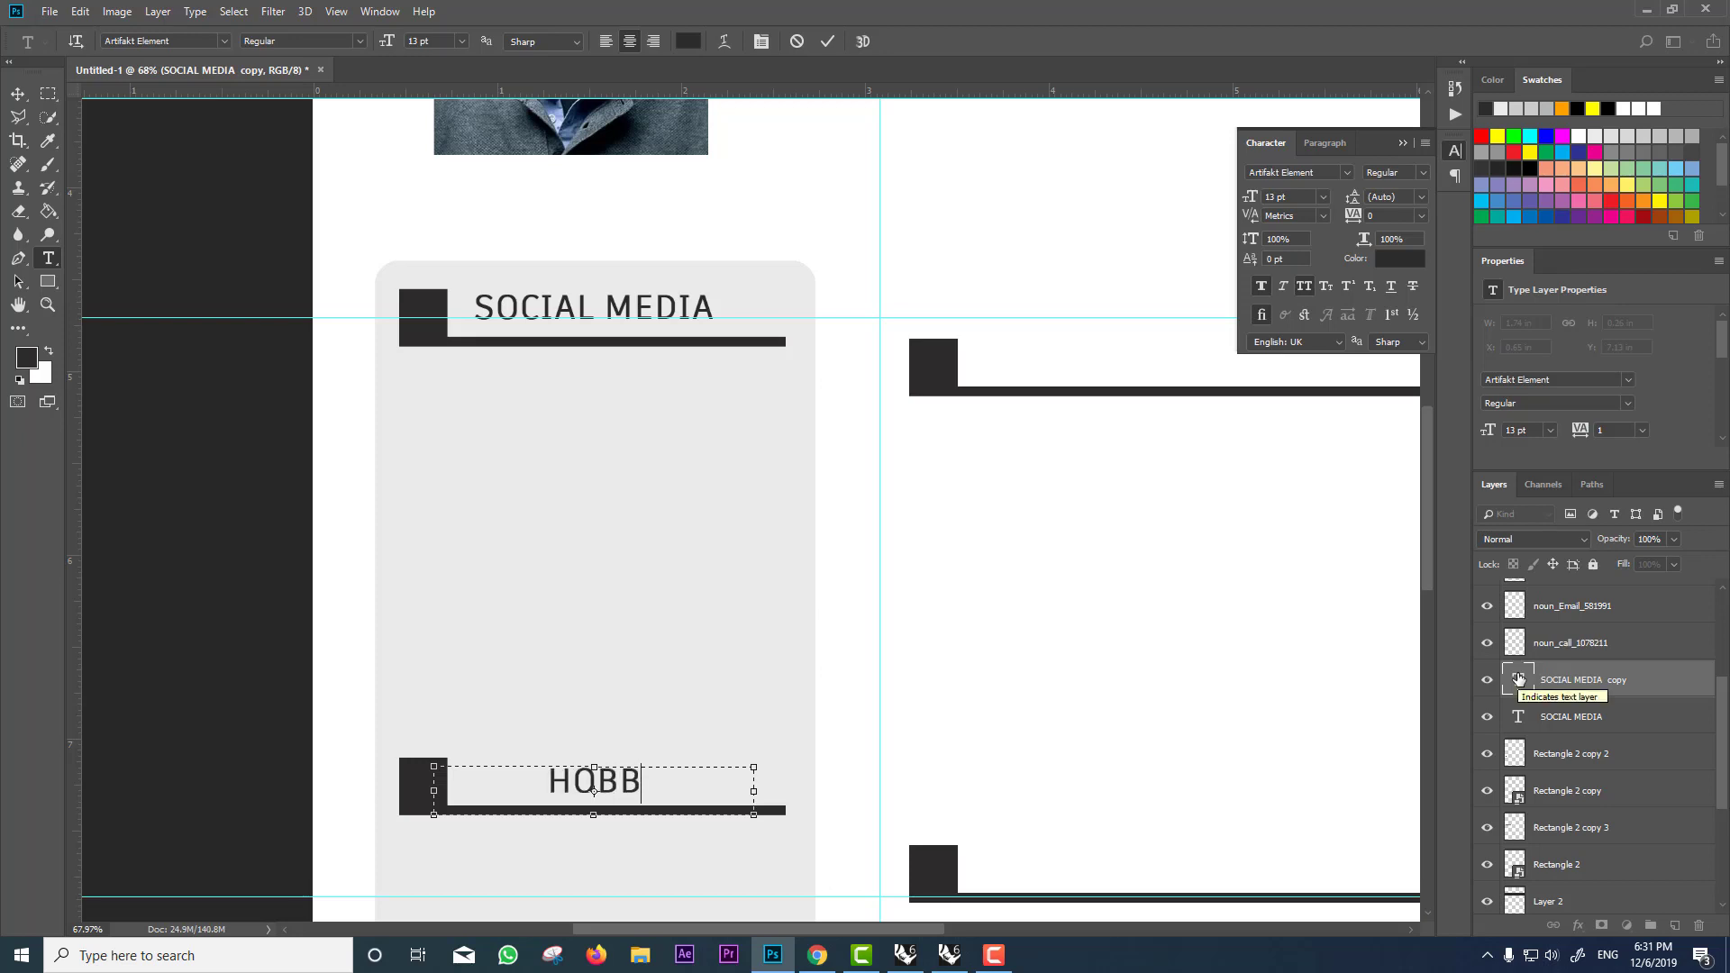
{"action": "type", "text": "IES"}
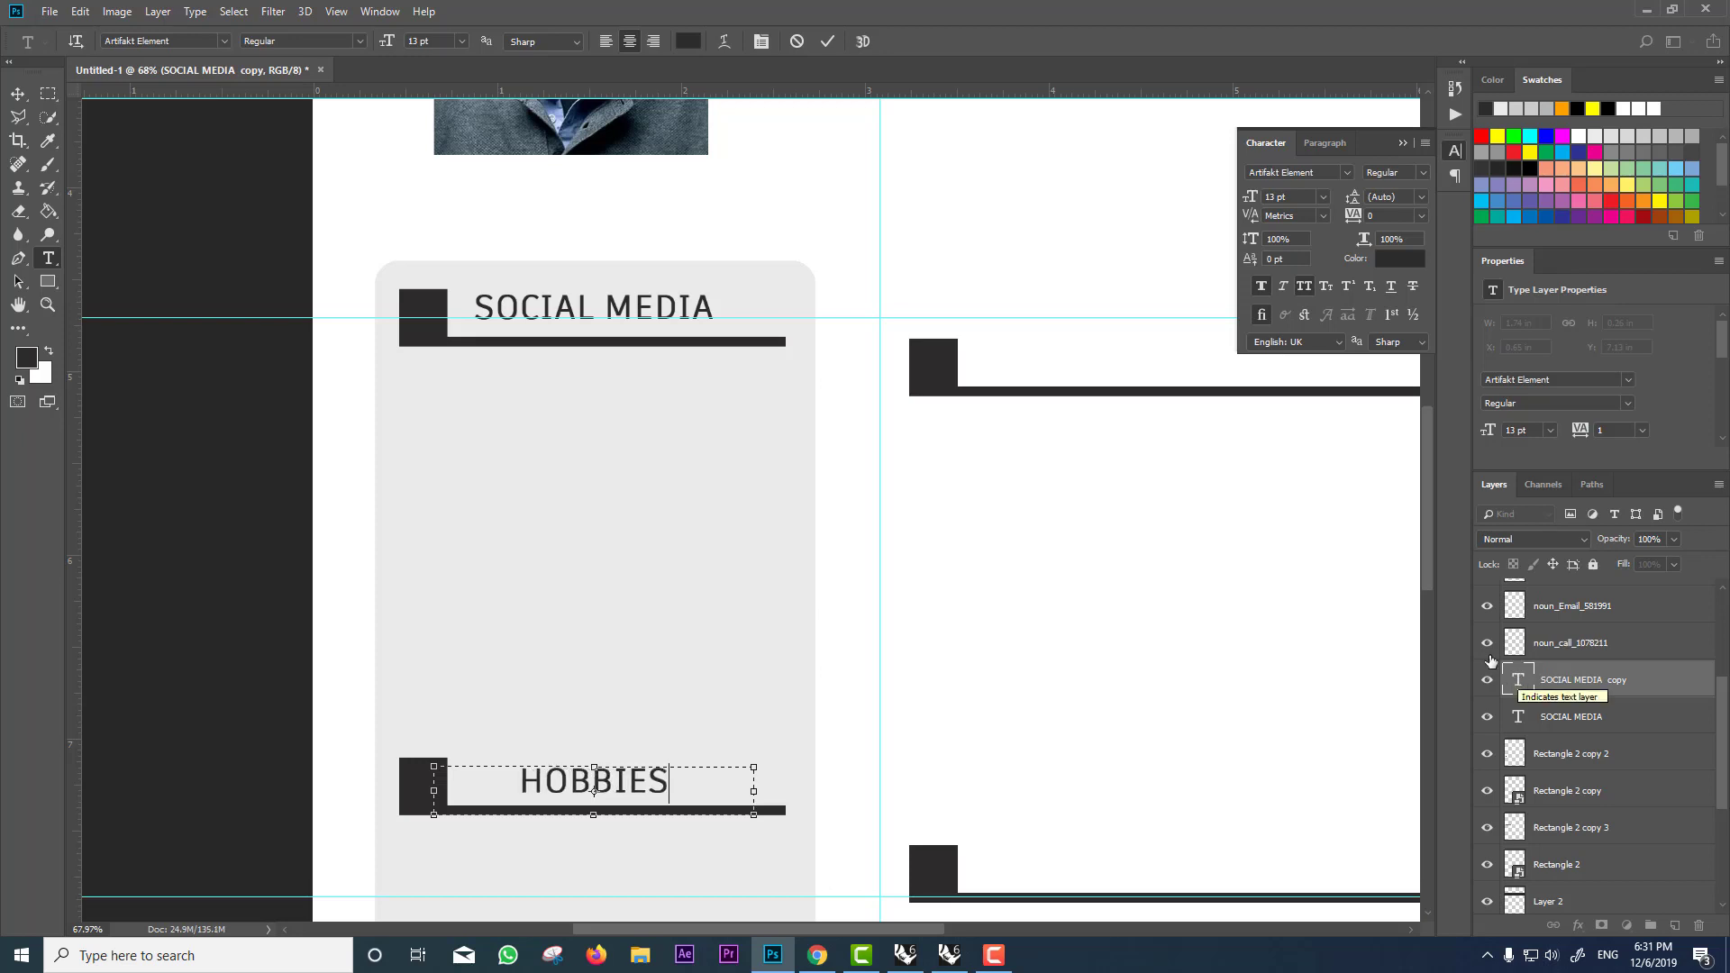
{"action": "key", "text": "ctrl+Return"}
{"action": "key", "text": "v"}
{"action": "left_click_drag", "start_coordinate": [630, 772], "coordinate": [888, 830]}
{"action": "scroll", "coordinate": [621, 759], "scroll_direction": "down", "scroll_amount": 1}
{"action": "scroll", "coordinate": [620, 760], "scroll_direction": "down", "scroll_amount": 1}
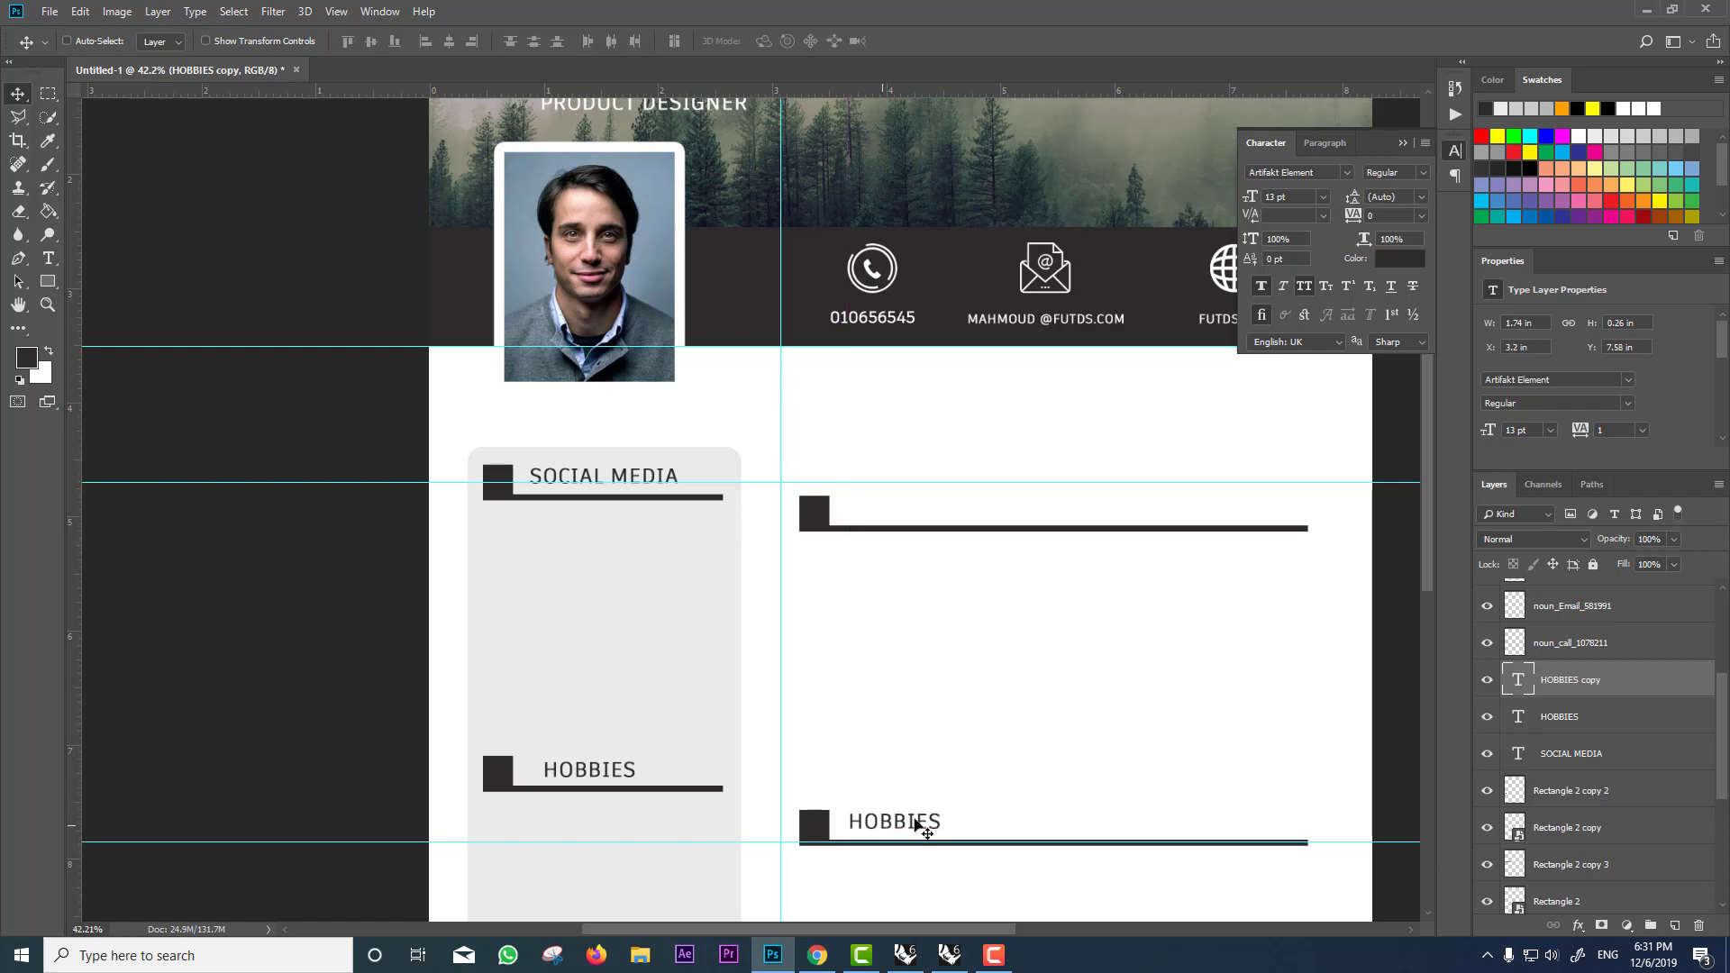
Step: Retype the right column's HOBBIES copy as EXPERIENCE
{"action": "key", "text": "t"}
{"action": "double_click", "coordinate": [895, 822]}
{"action": "scroll", "coordinate": [901, 757], "scroll_direction": "down", "scroll_amount": 2}
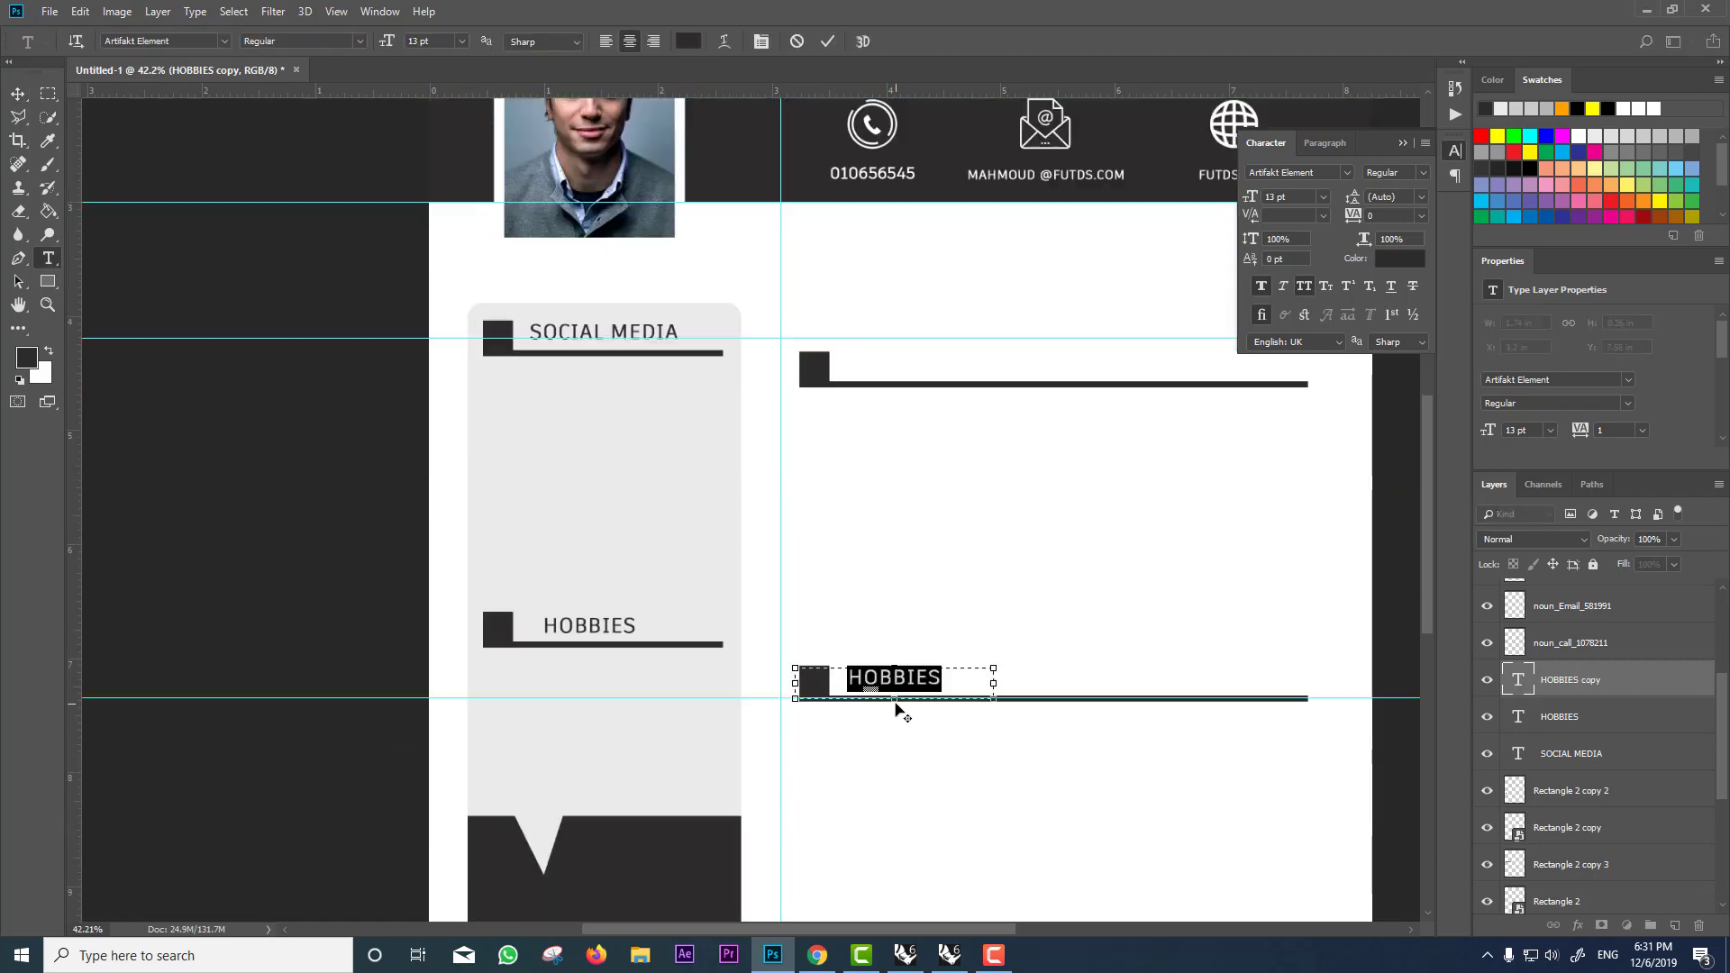
{"action": "scroll", "coordinate": [896, 706], "scroll_direction": "up", "scroll_amount": 2}
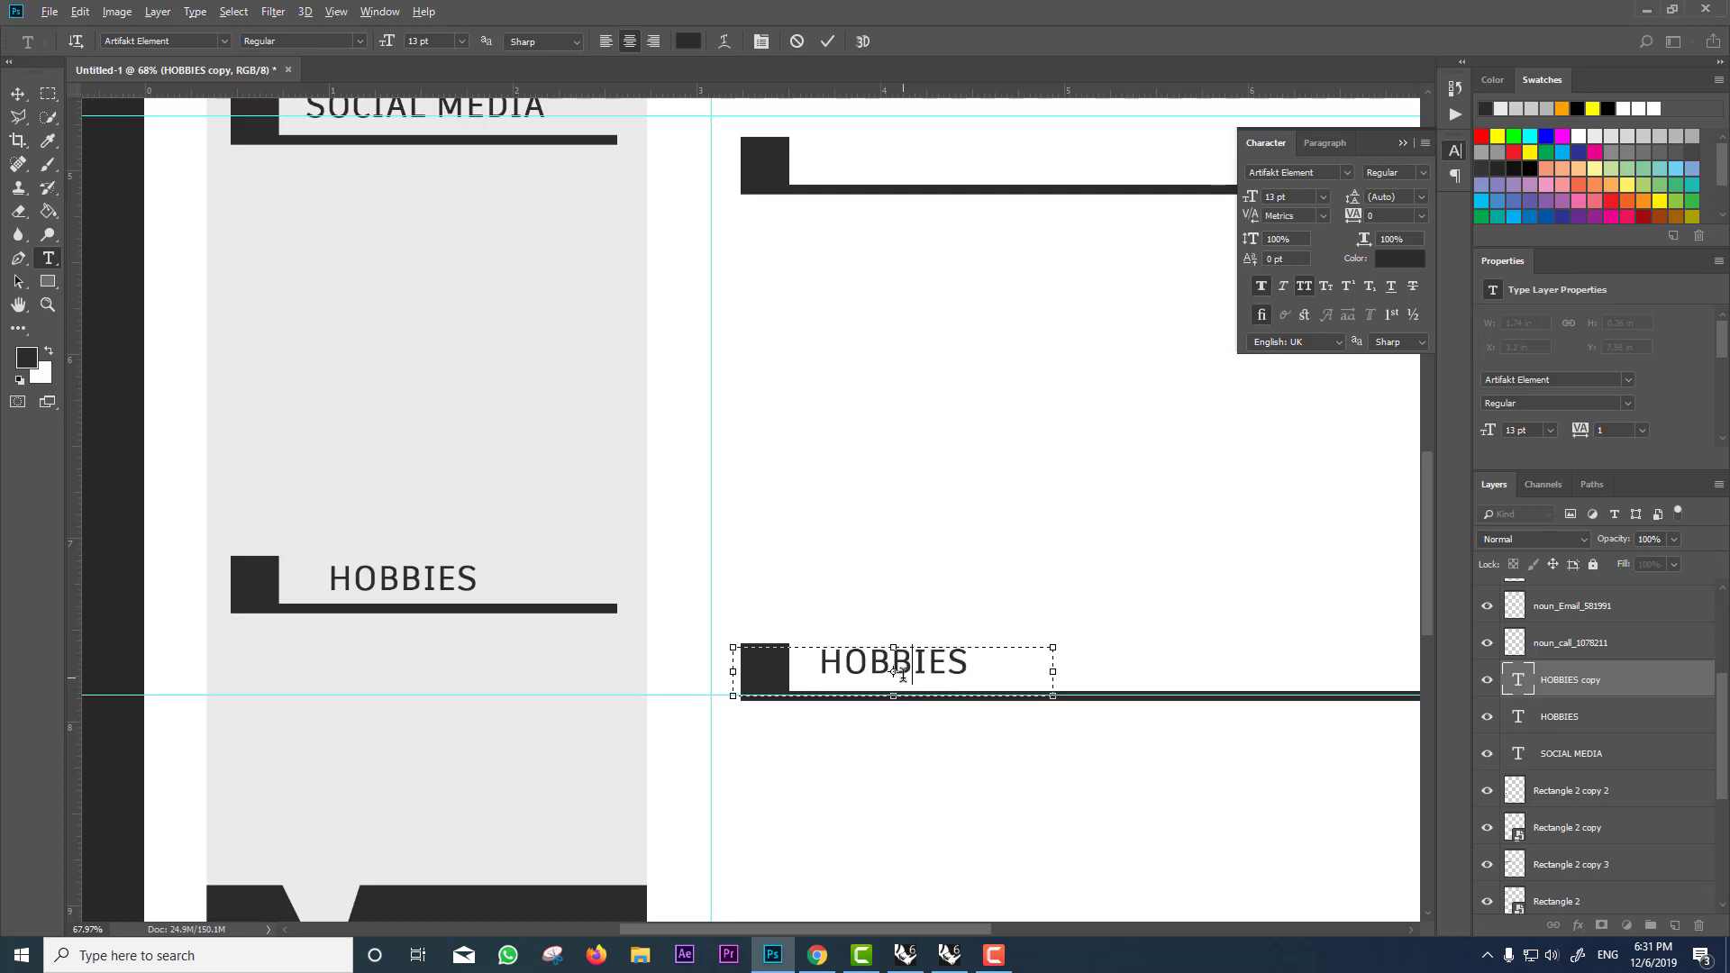
{"action": "double_click", "coordinate": [903, 674]}
{"action": "type", "text": "E"}
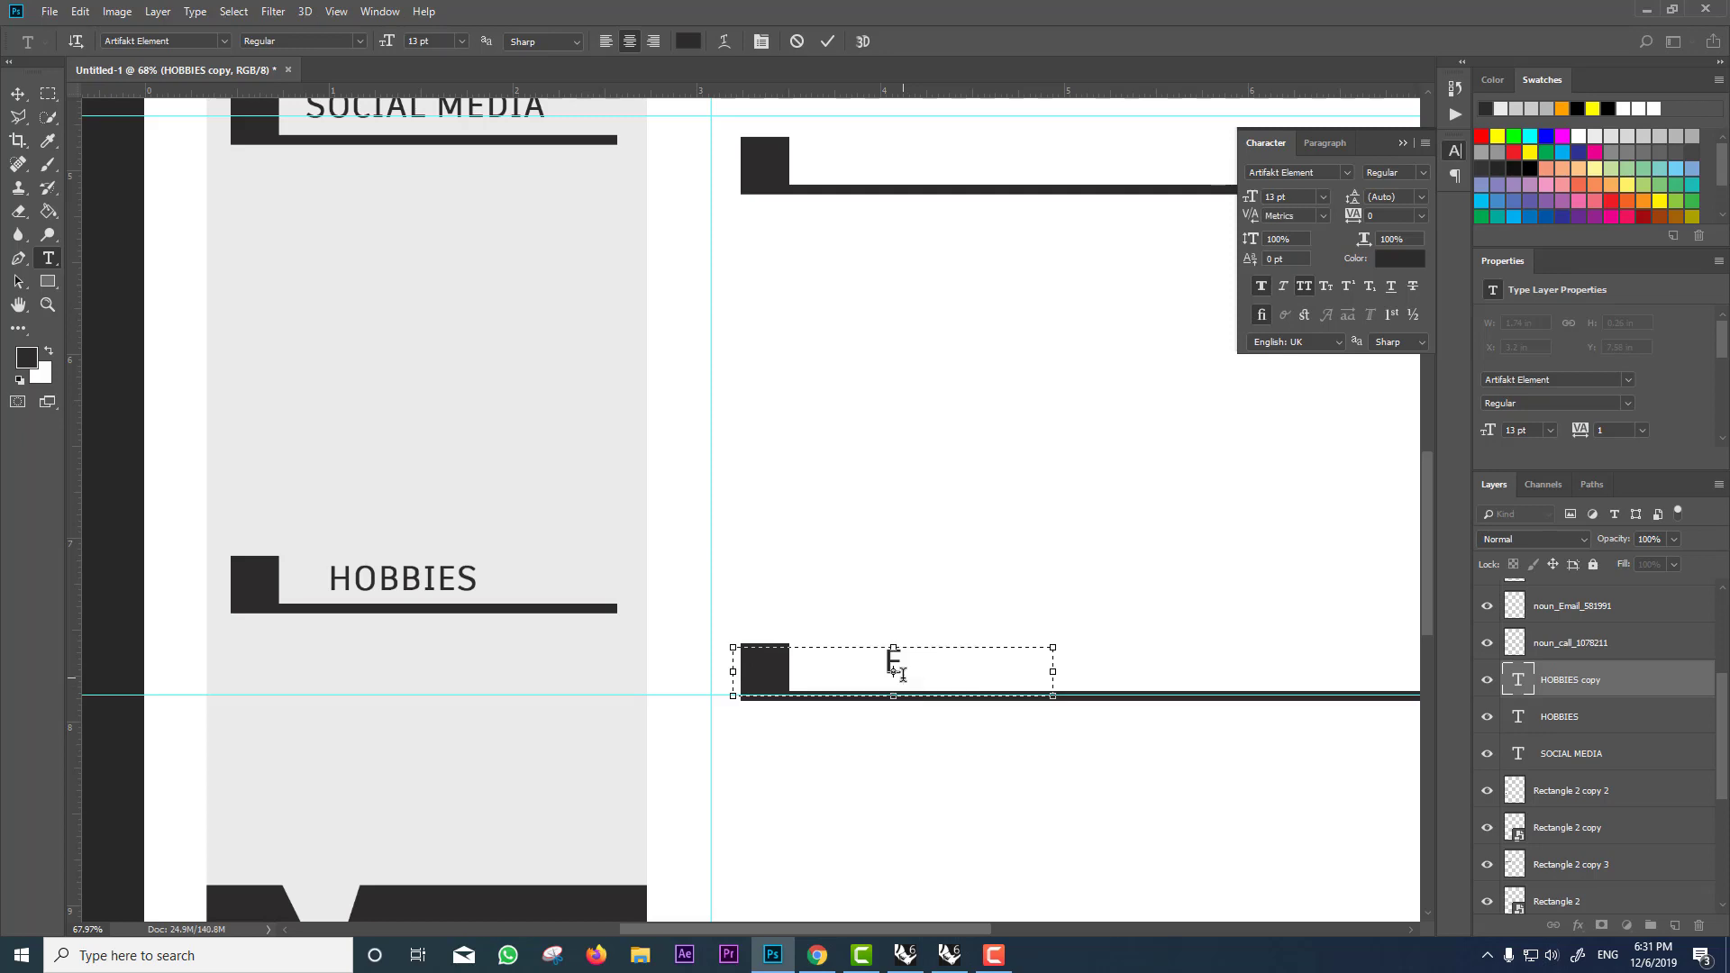
{"action": "type", "text": "X"}
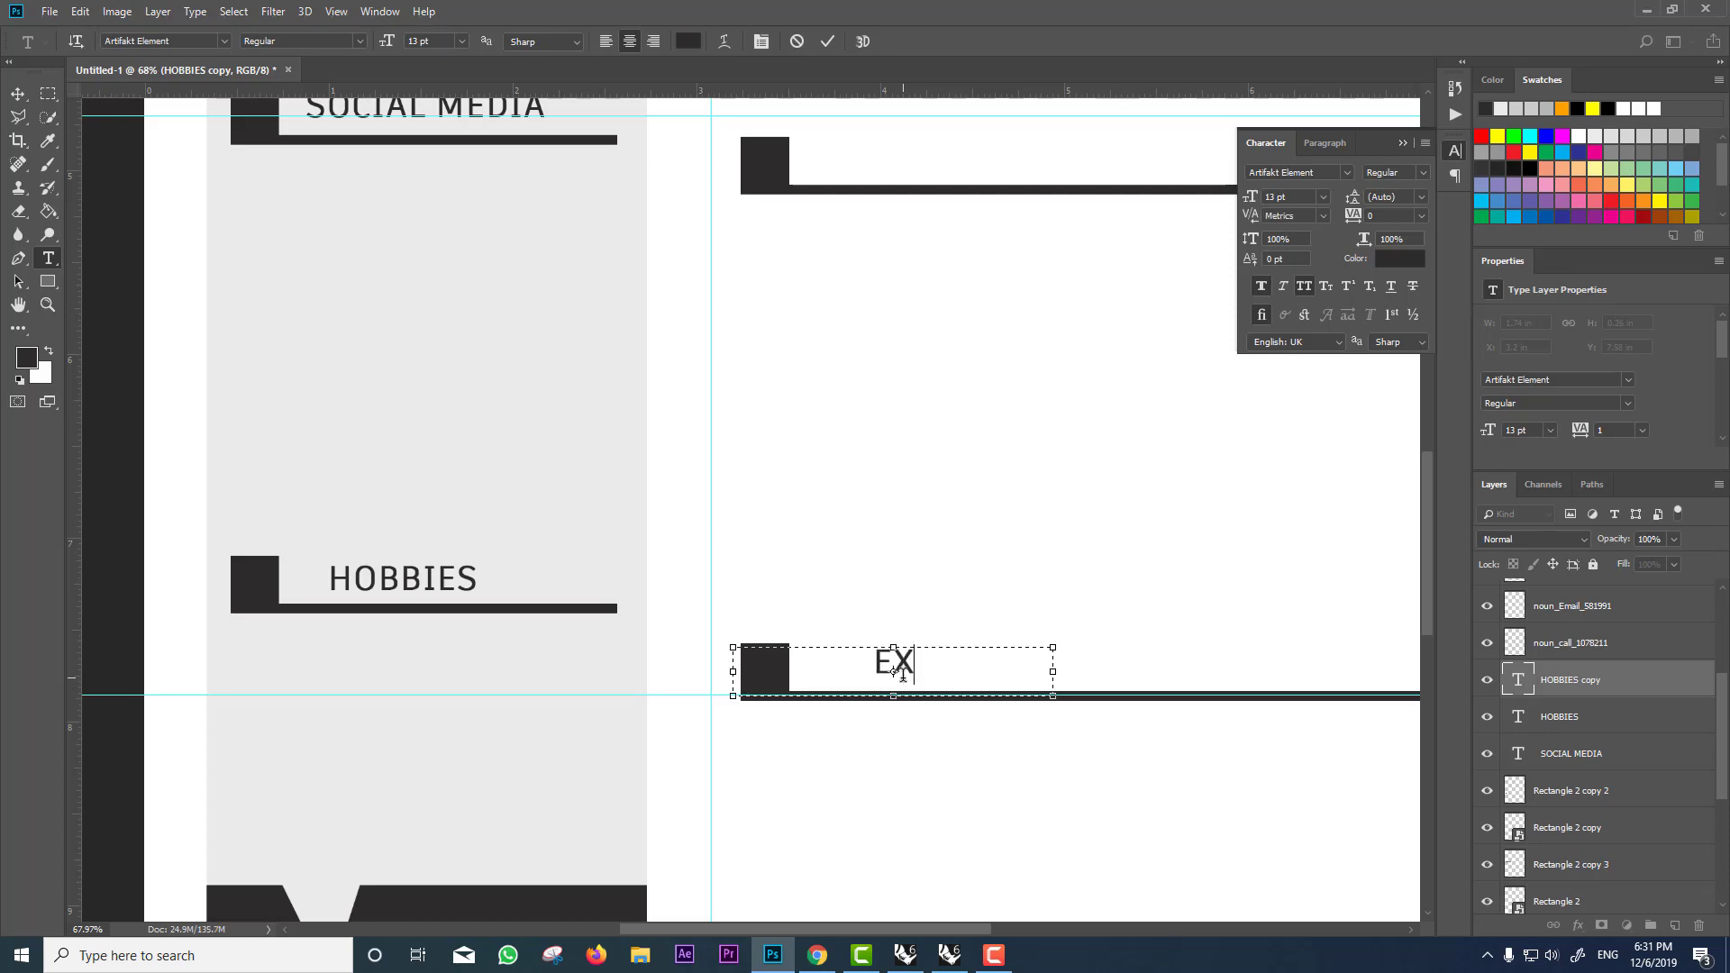
{"action": "type", "text": "PE"}
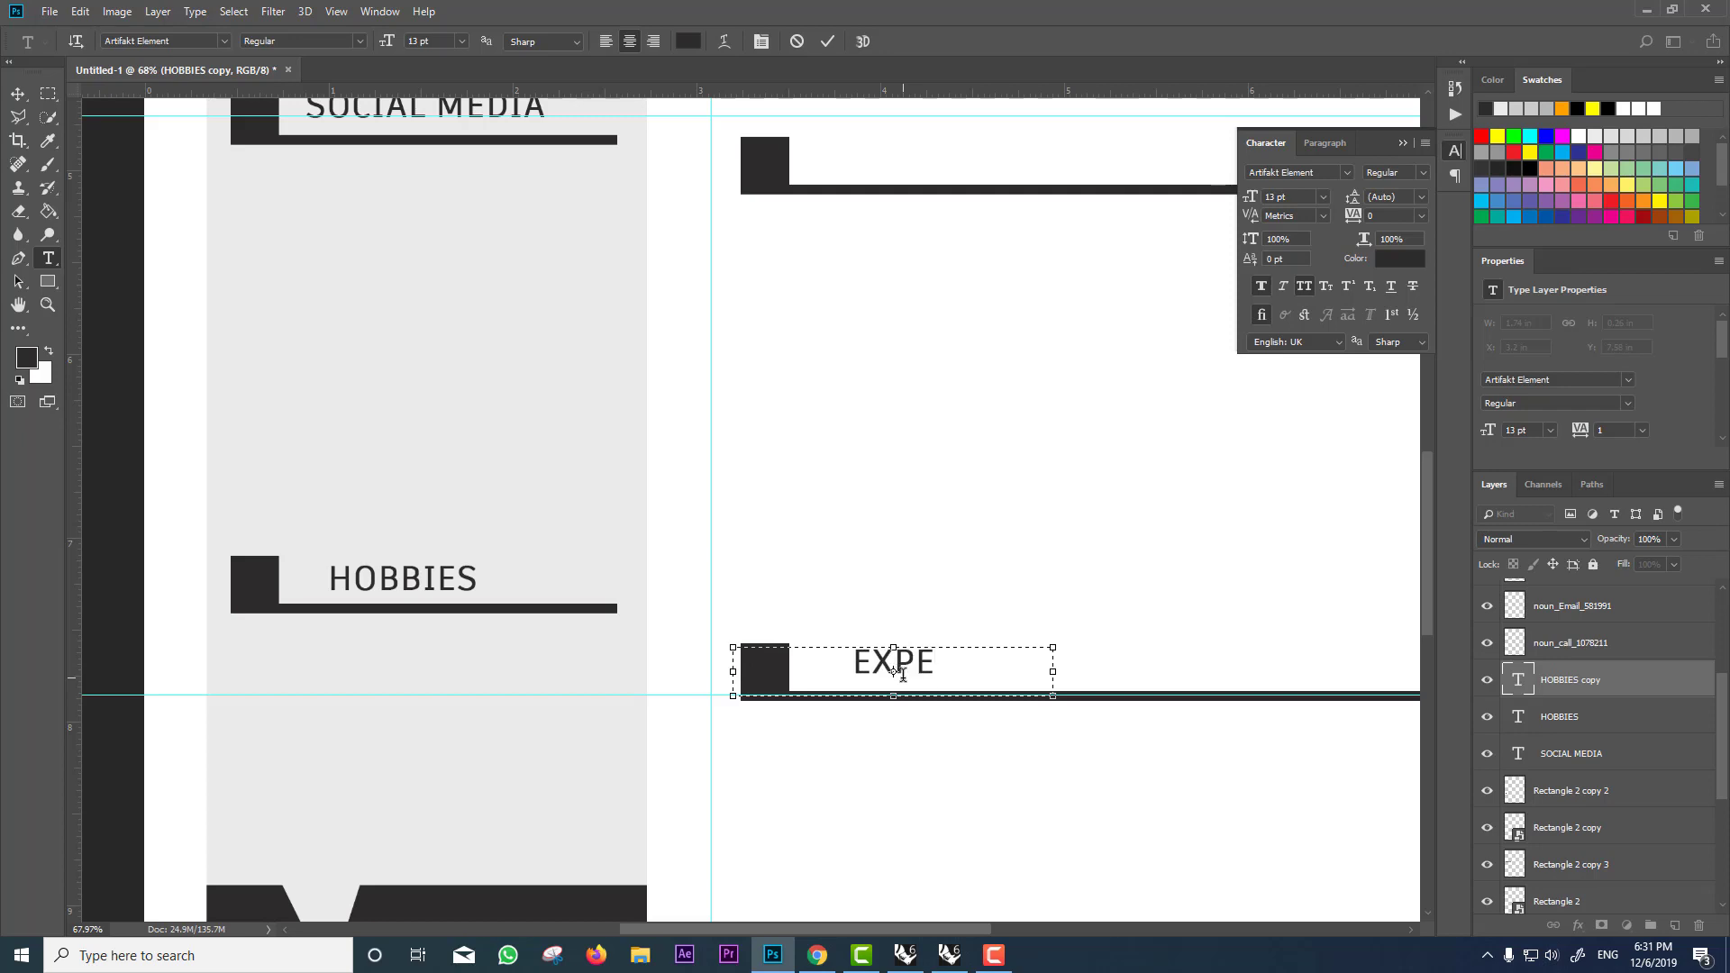
{"action": "type", "text": "RI"}
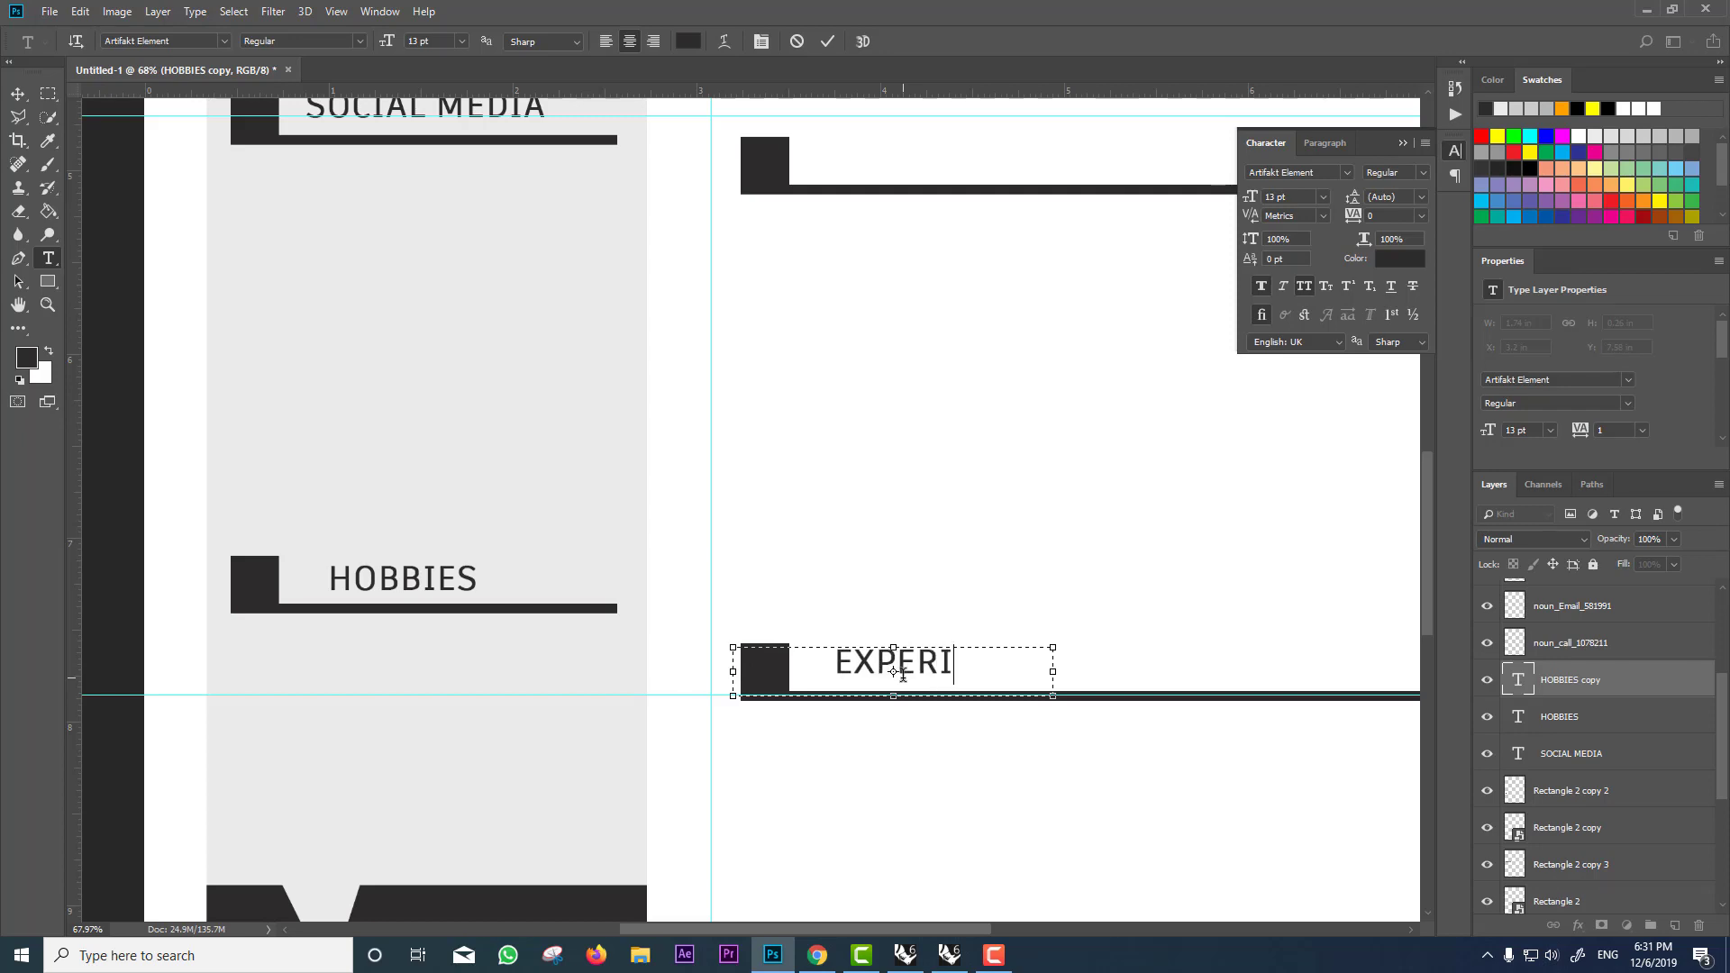
{"action": "type", "text": "E"}
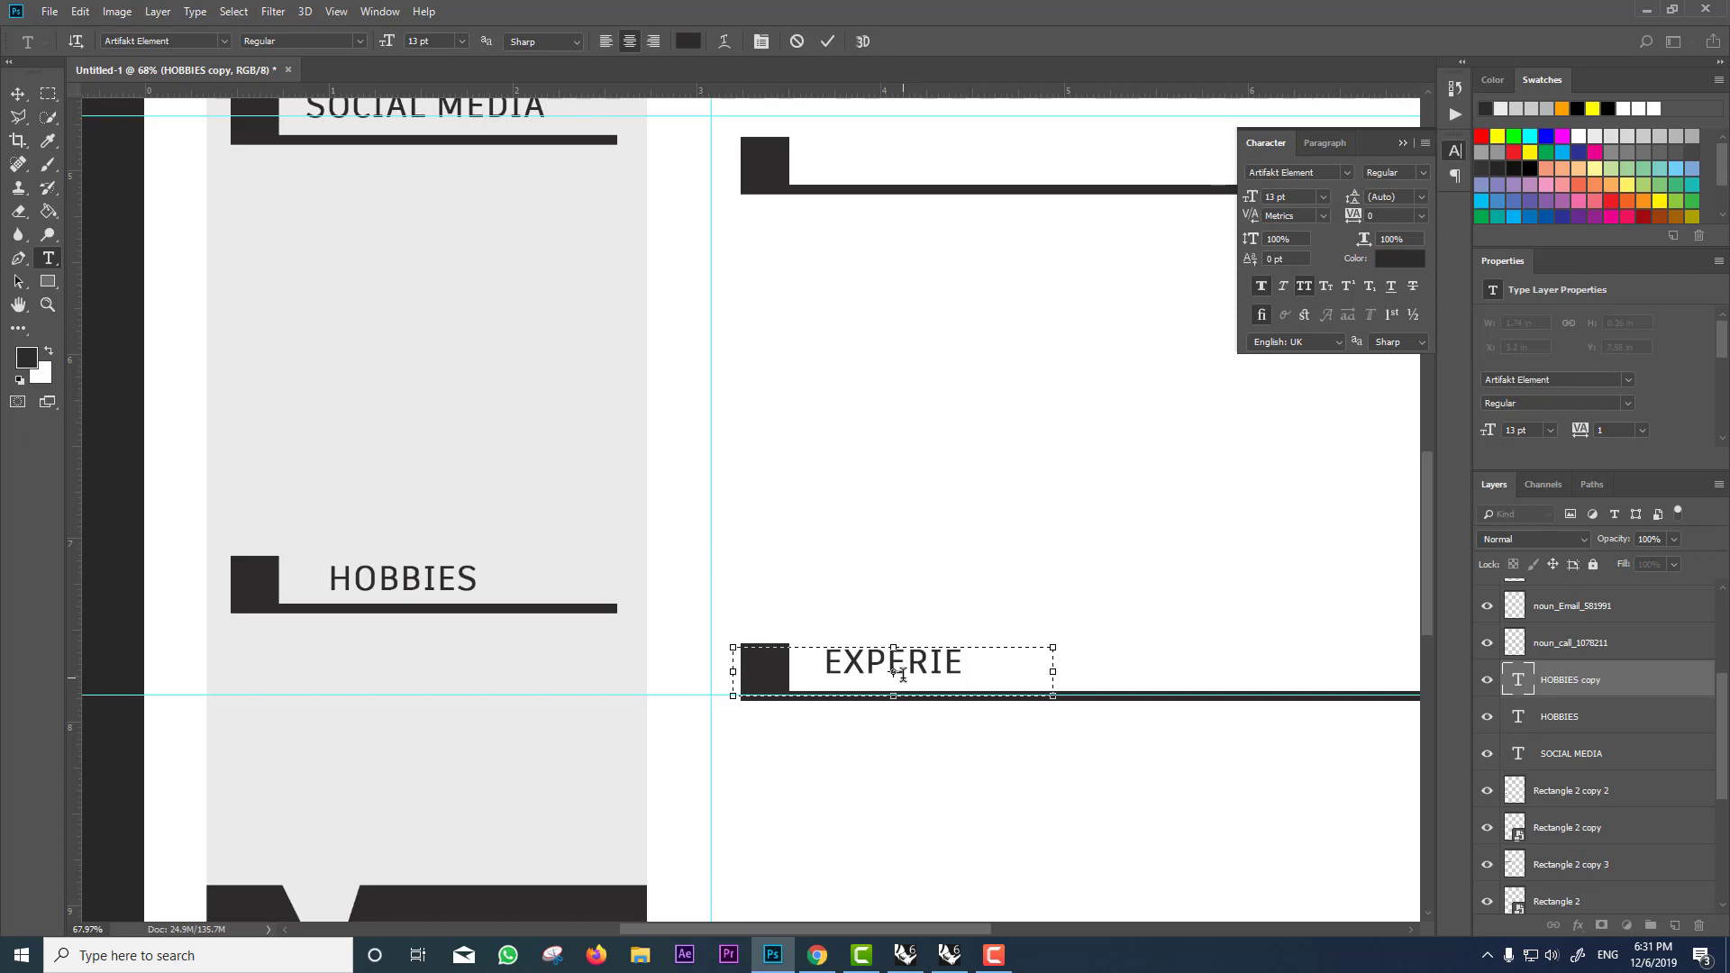
{"action": "type", "text": "NCE"}
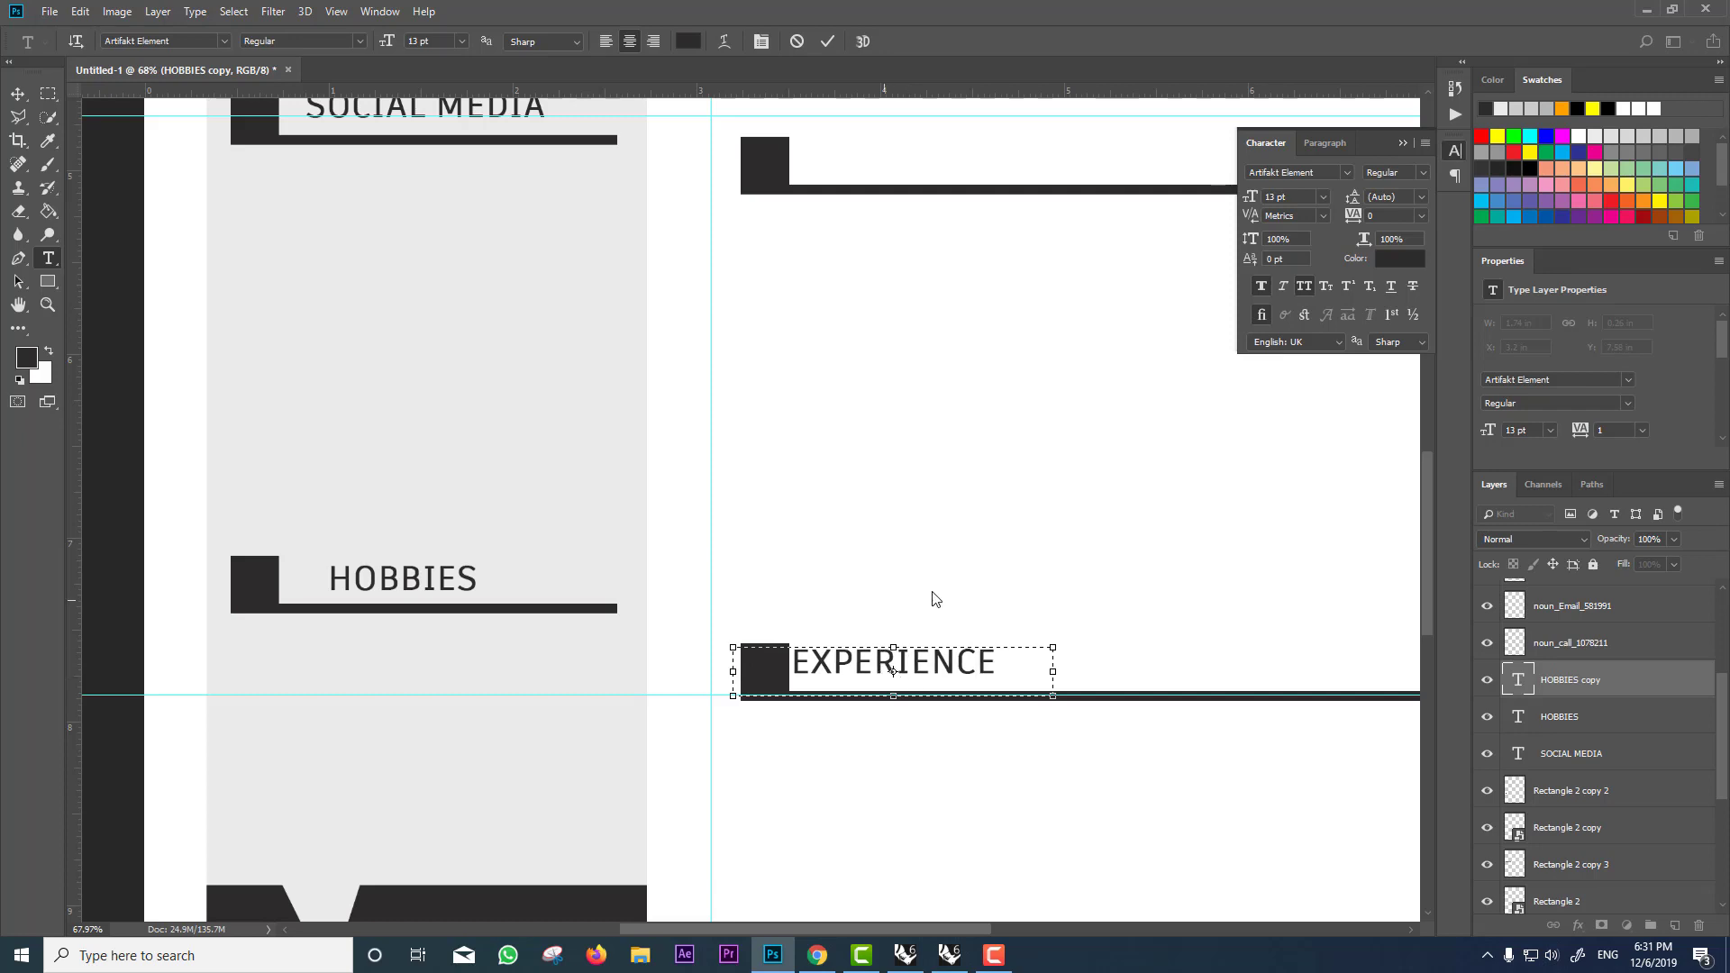
{"action": "key", "text": "ctrl+Return"}
{"action": "key", "text": "v"}
Step: Copy the EXPERIENCE heading up to the top right bar and retype it as EDUCATION
{"action": "scroll", "coordinate": [955, 619], "scroll_direction": "down", "scroll_amount": 3}
{"action": "left_click_drag", "start_coordinate": [921, 657], "coordinate": [968, 343]}
{"action": "double_click", "coordinate": [1518, 680]}
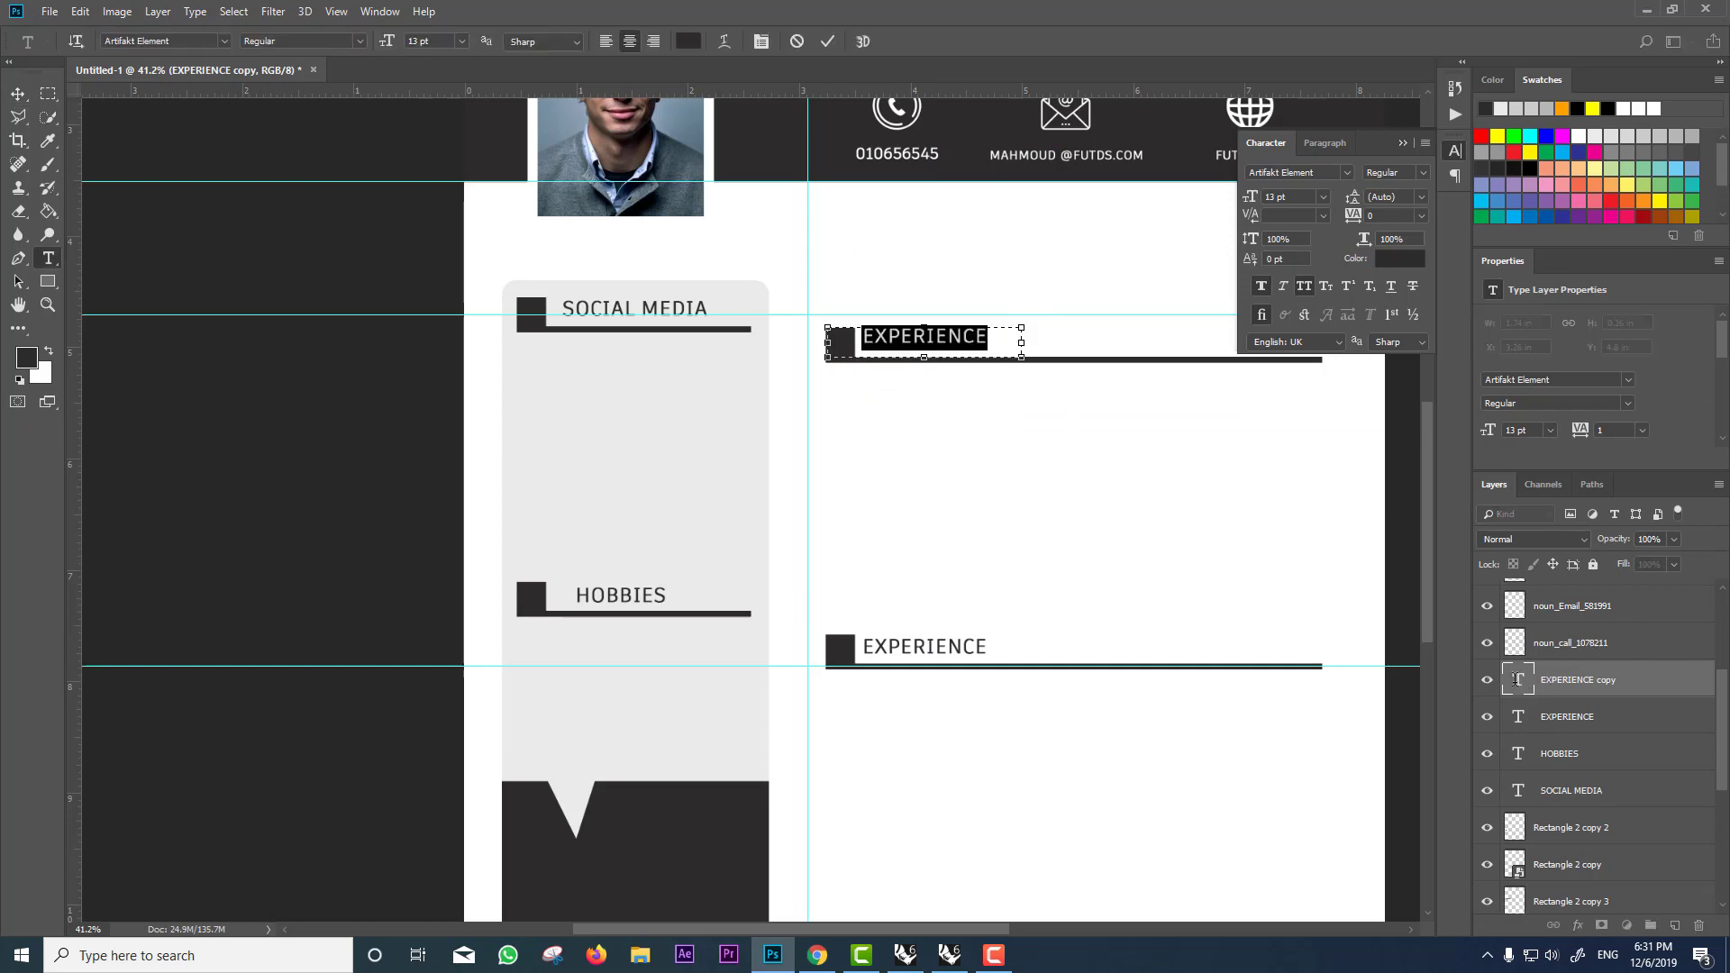
{"action": "type", "text": "ED"}
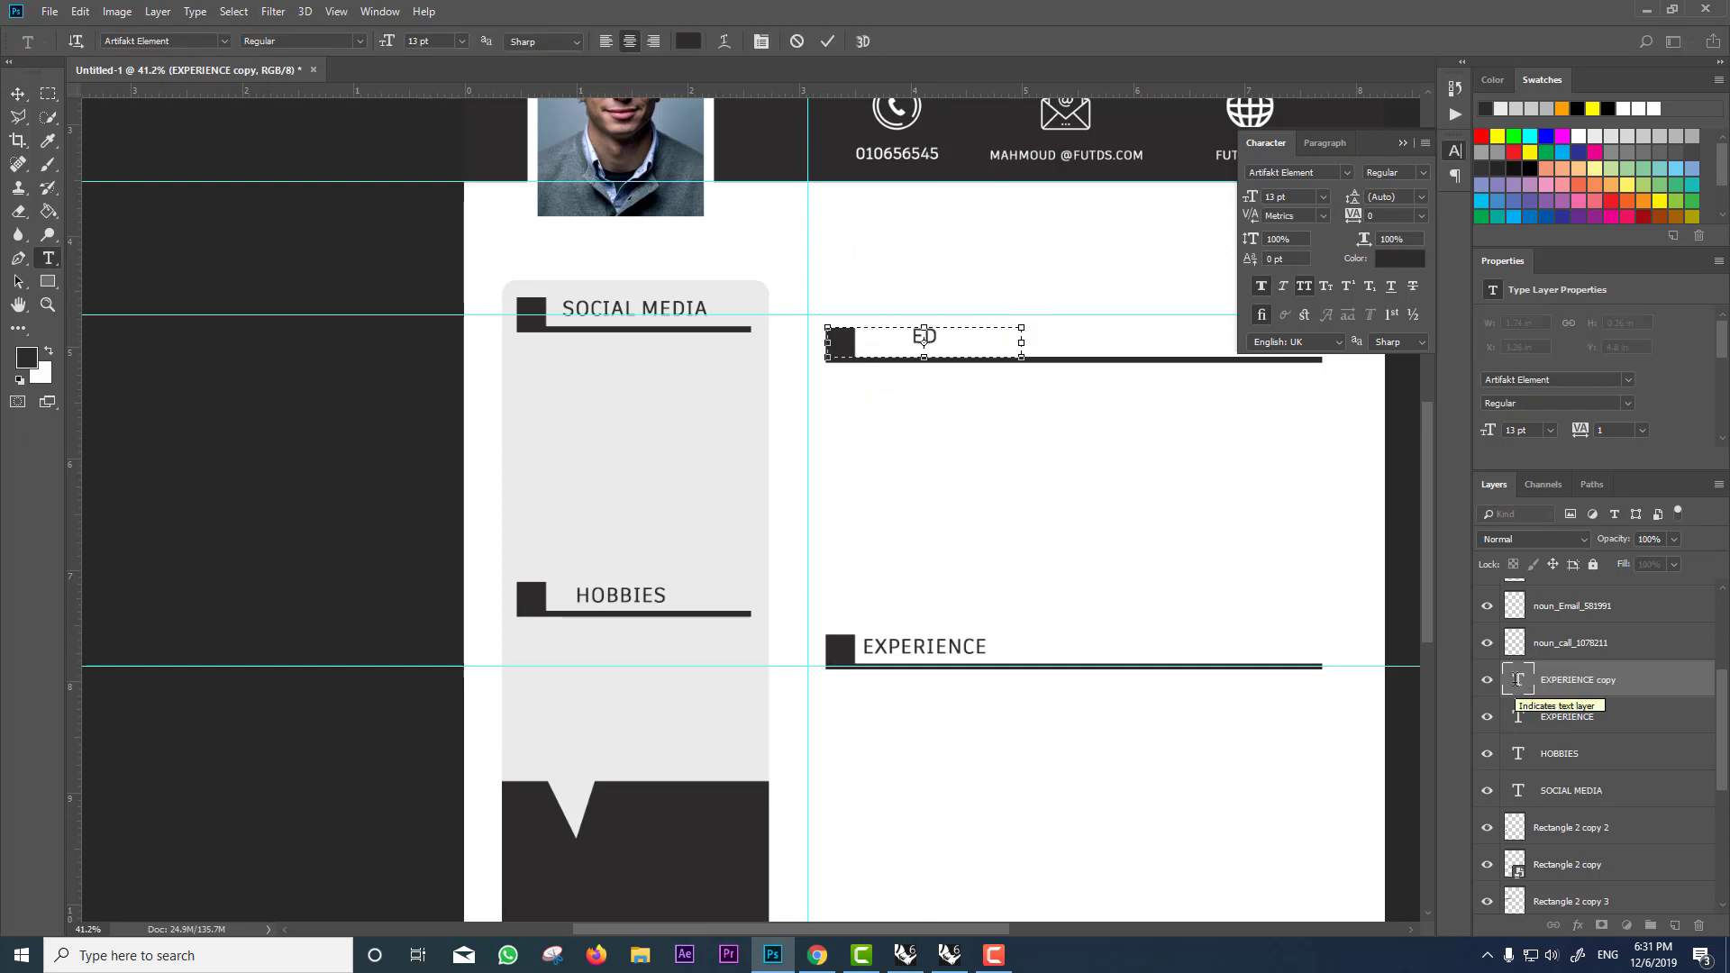
{"action": "type", "text": "UC"}
{"action": "type", "text": "ATION"}
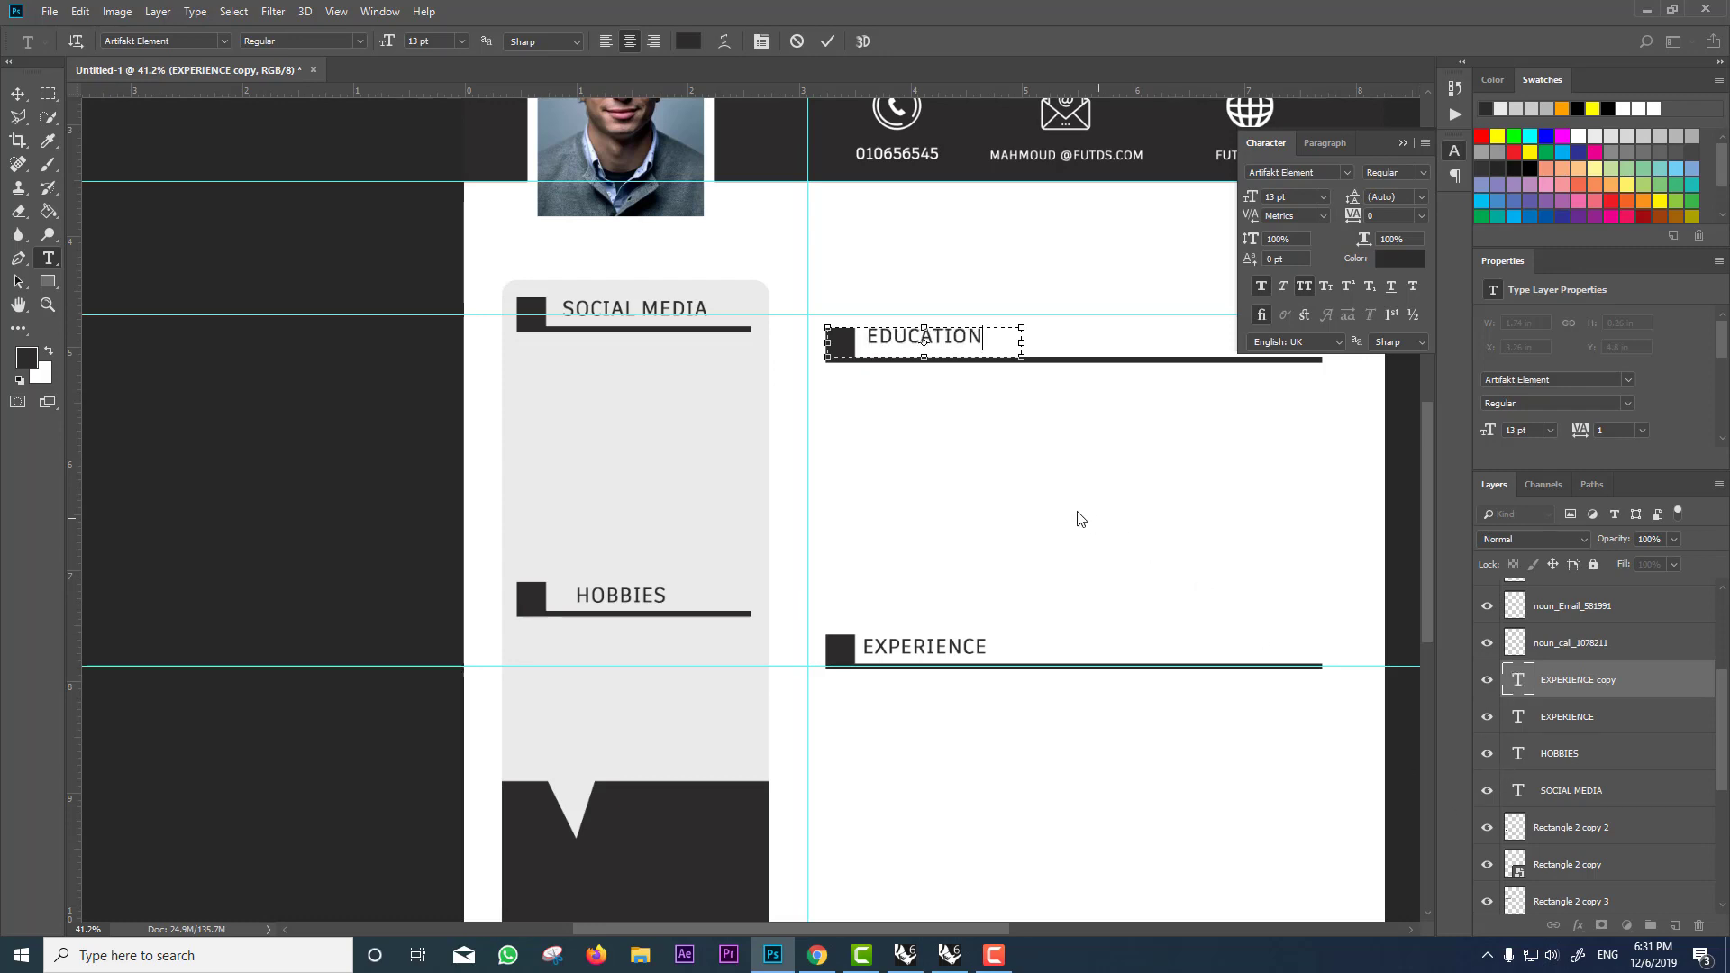
{"action": "key", "text": "Escape"}
{"action": "key", "text": "v"}
{"action": "scroll", "coordinate": [1010, 524], "scroll_direction": "down", "scroll_amount": 2}
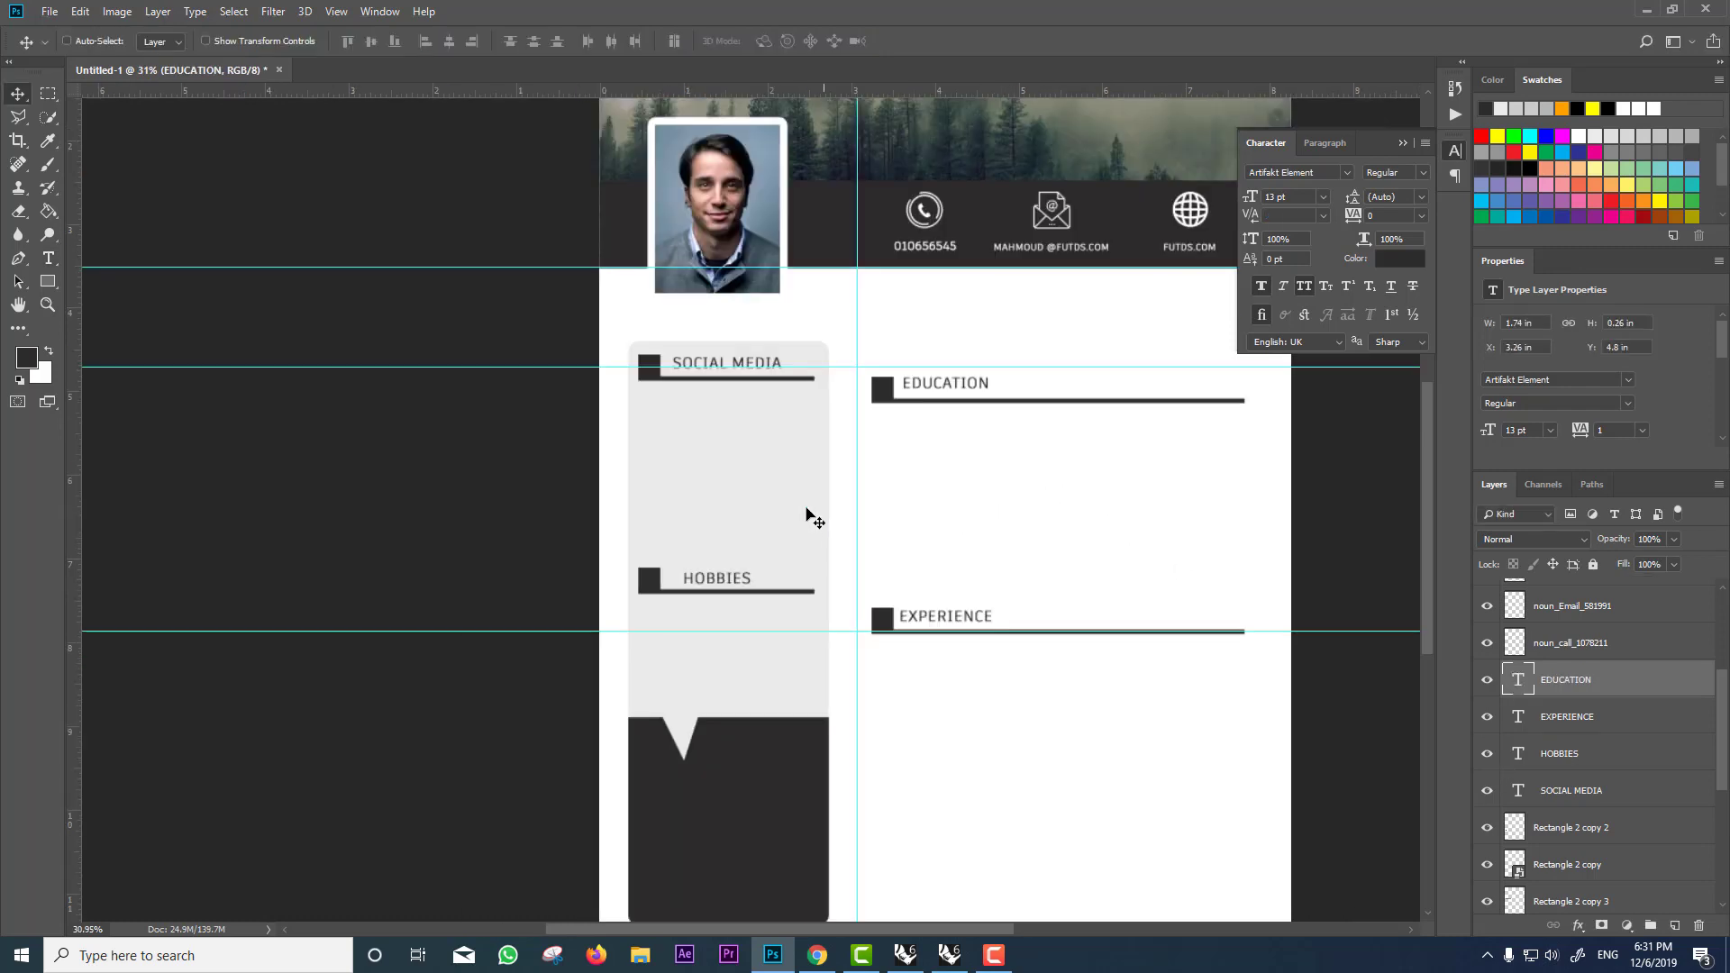
Step: Duplicate the HOBBIES heading bar onto the dark block and make it white with Levels output black at 255
{"action": "scroll", "coordinate": [820, 495], "scroll_direction": "down", "scroll_amount": 1}
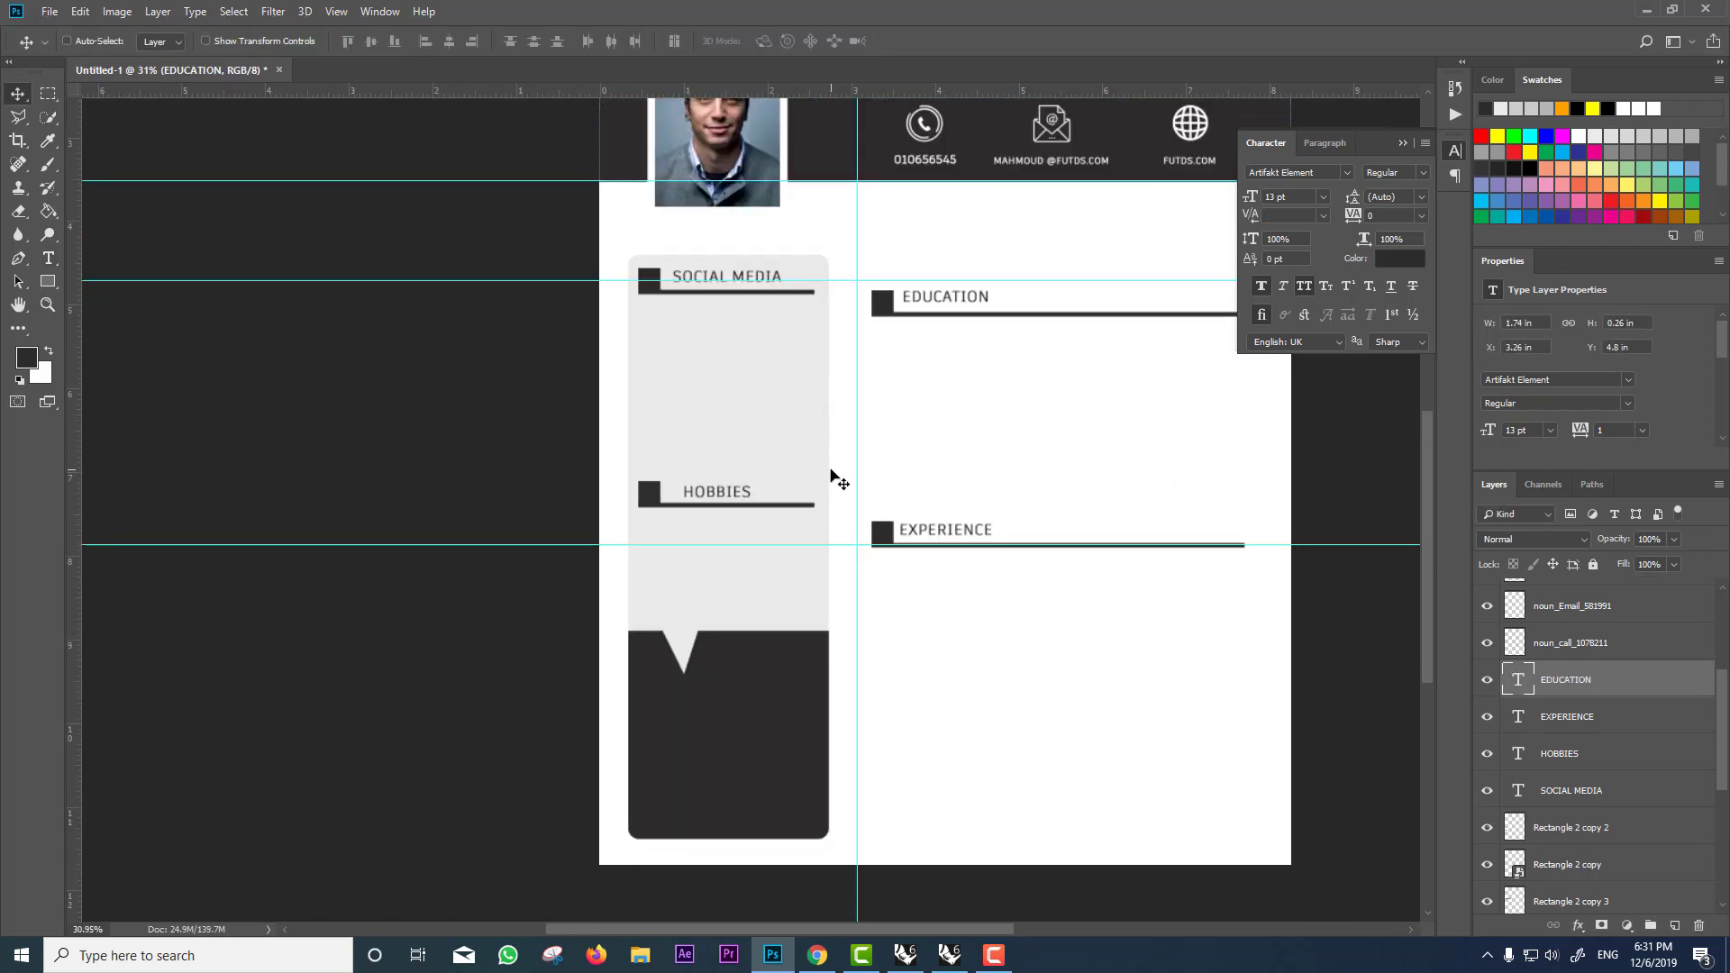
{"action": "left_click", "coordinate": [650, 502], "text": "ctrl"}
{"action": "left_click_drag", "start_coordinate": [651, 502], "coordinate": [678, 678]}
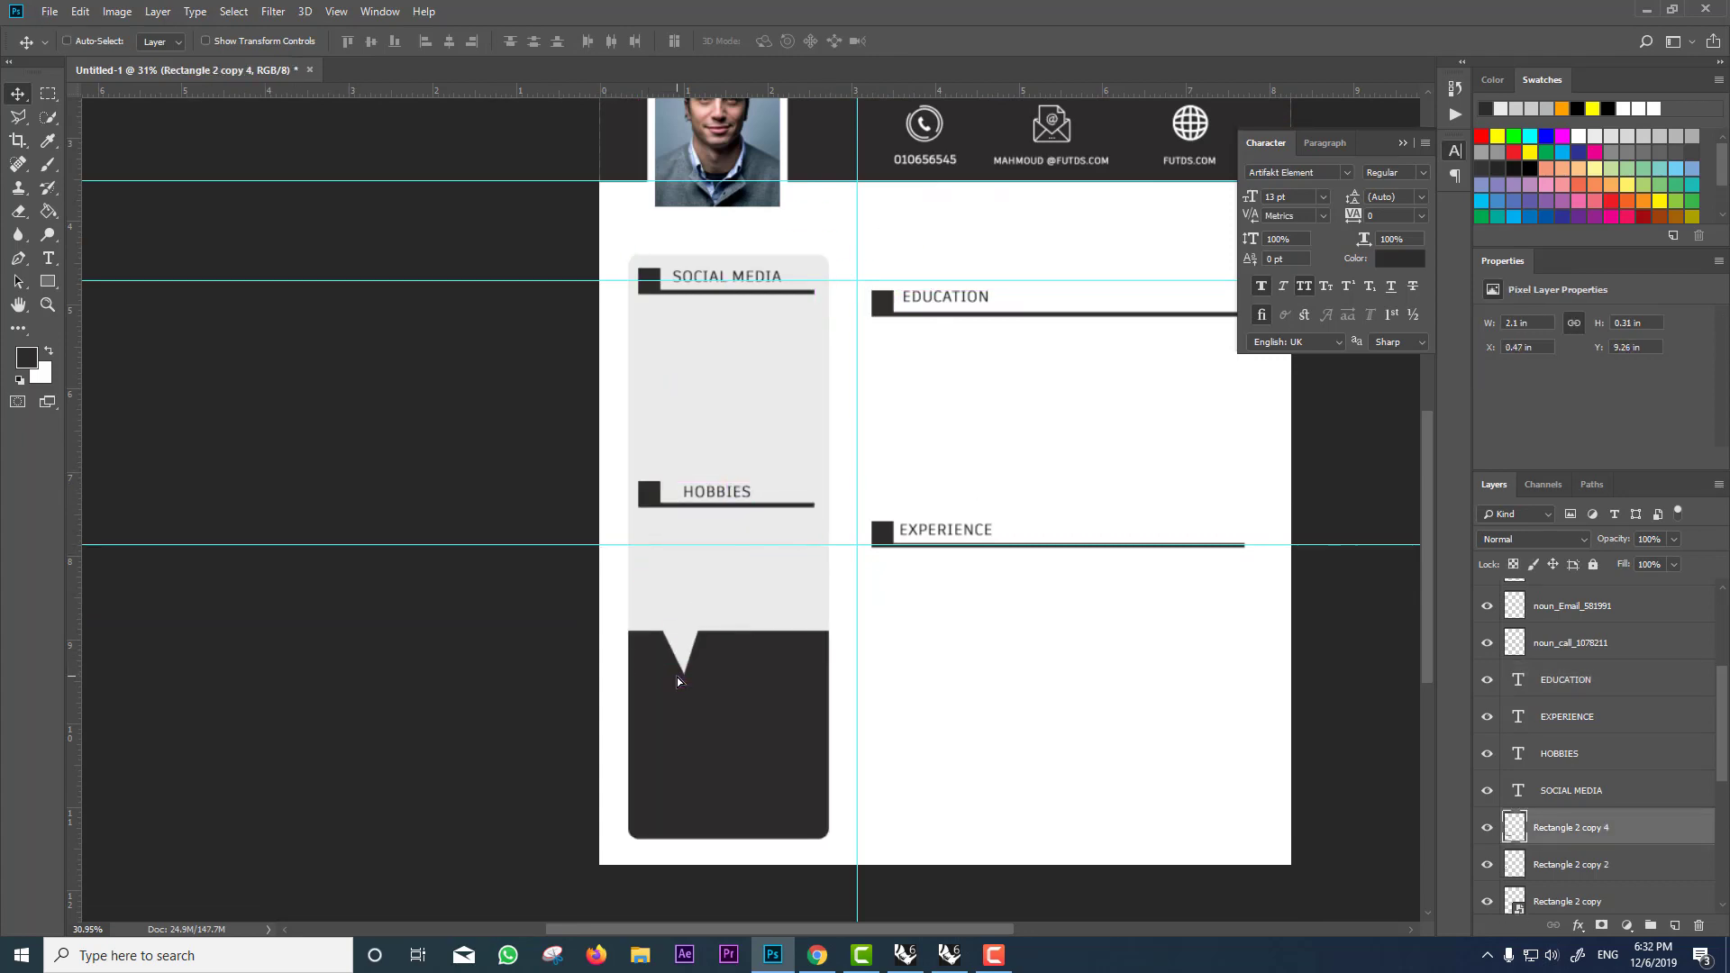
{"action": "key", "text": "ctrl+l"}
{"action": "left_click_drag", "start_coordinate": [704, 463], "coordinate": [924, 464]}
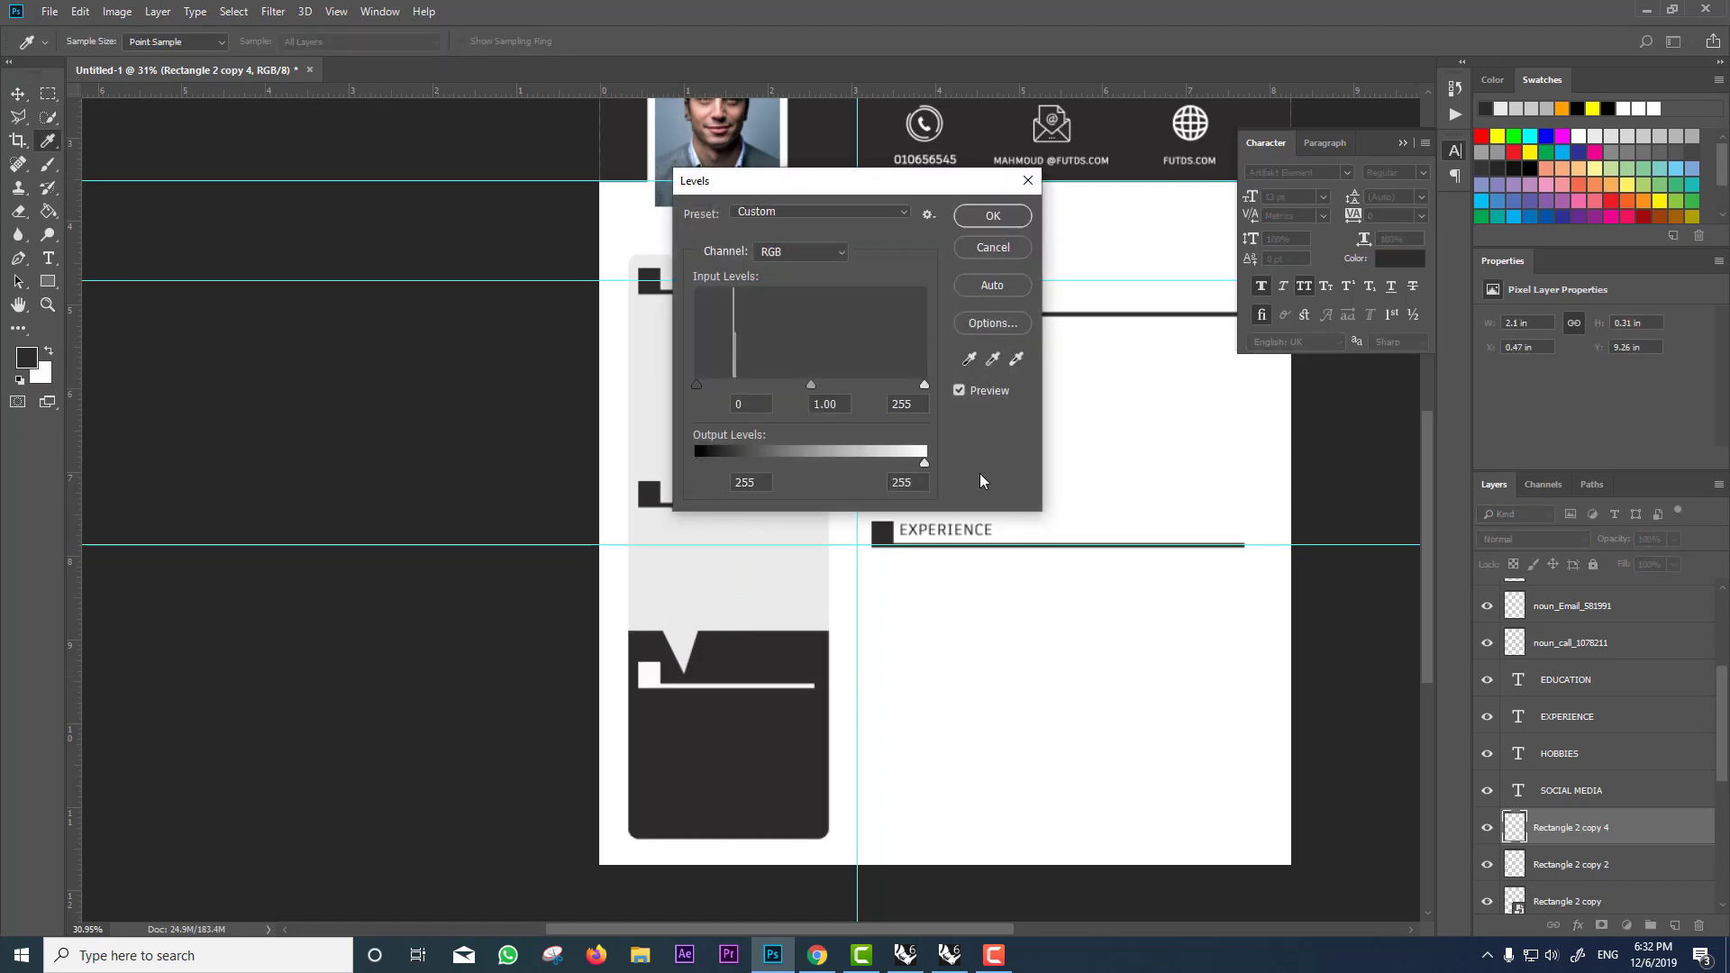
{"action": "left_click", "coordinate": [957, 221]}
{"action": "scroll", "coordinate": [809, 615], "scroll_direction": "down", "scroll_amount": 2}
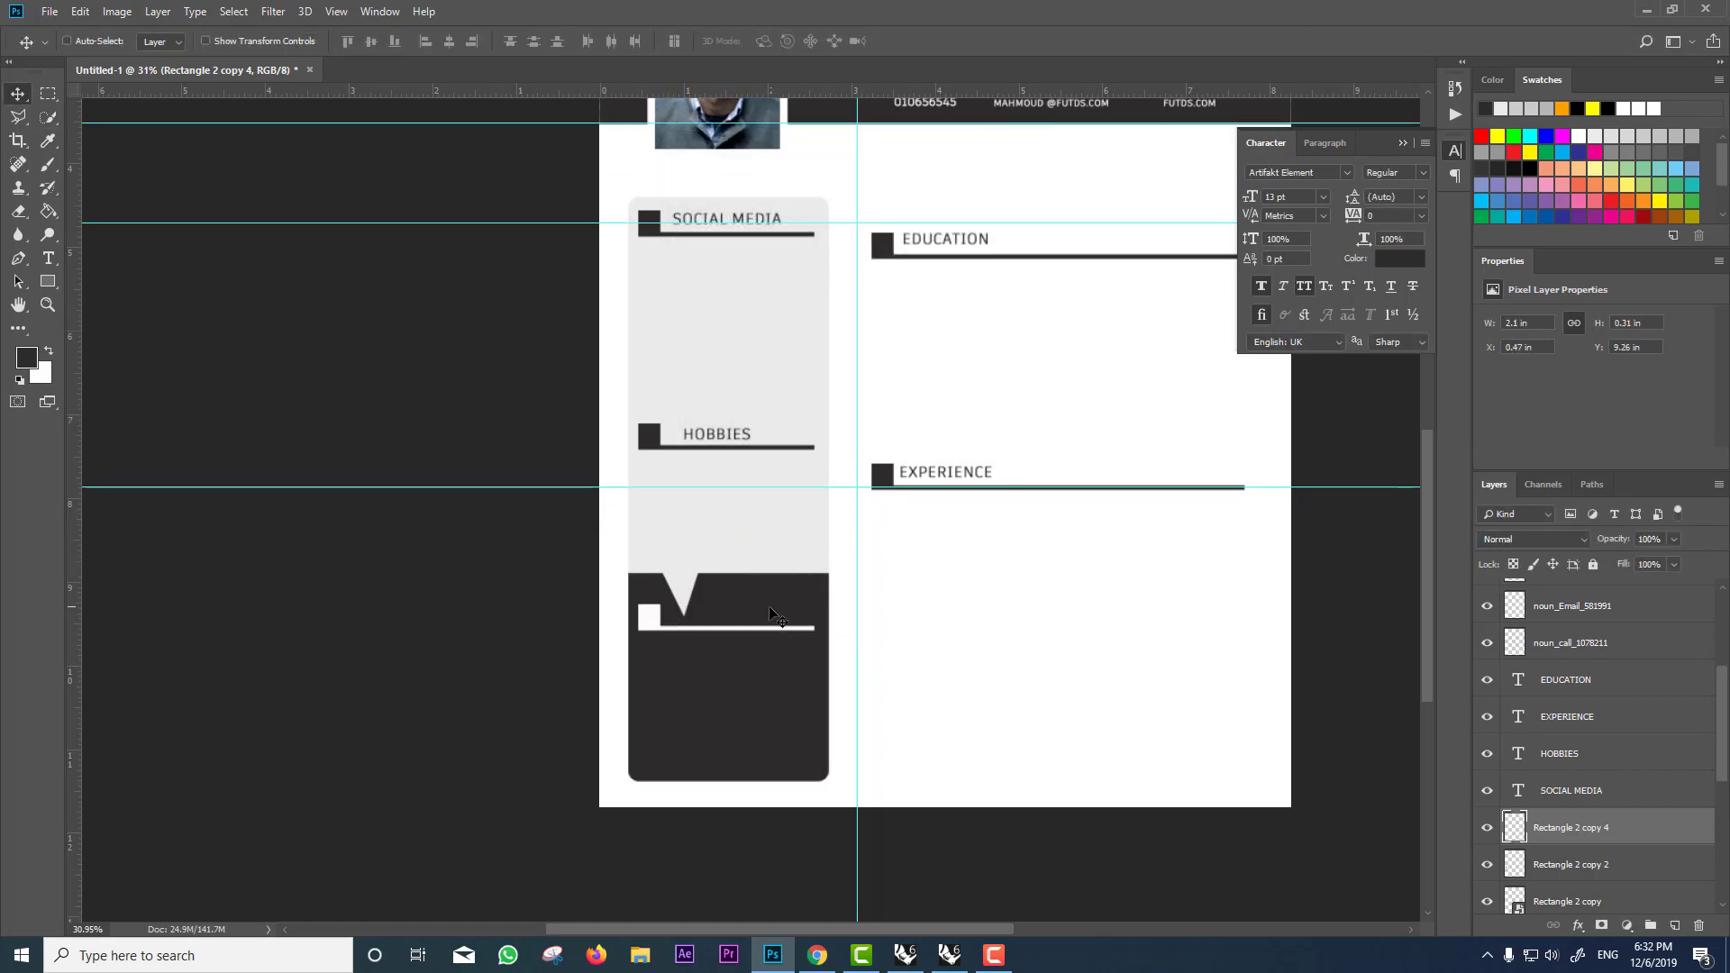
{"action": "scroll", "coordinate": [732, 628], "scroll_direction": "down", "scroll_amount": 3}
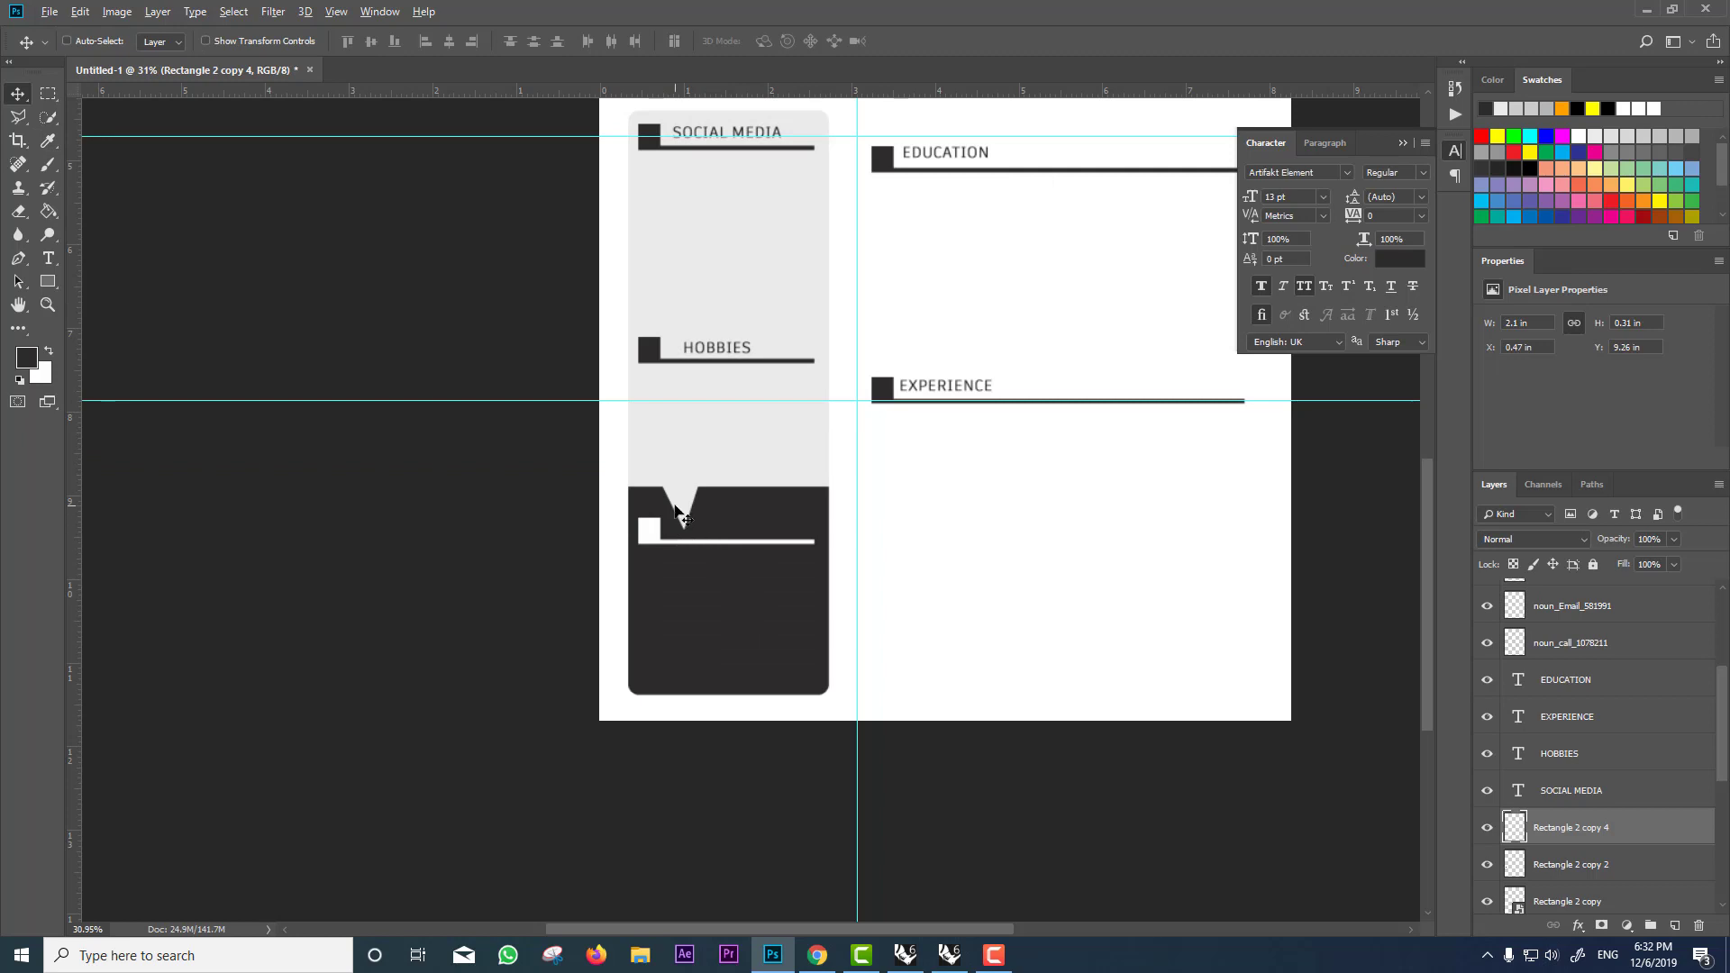
{"action": "left_click", "coordinate": [694, 523], "text": "ctrl"}
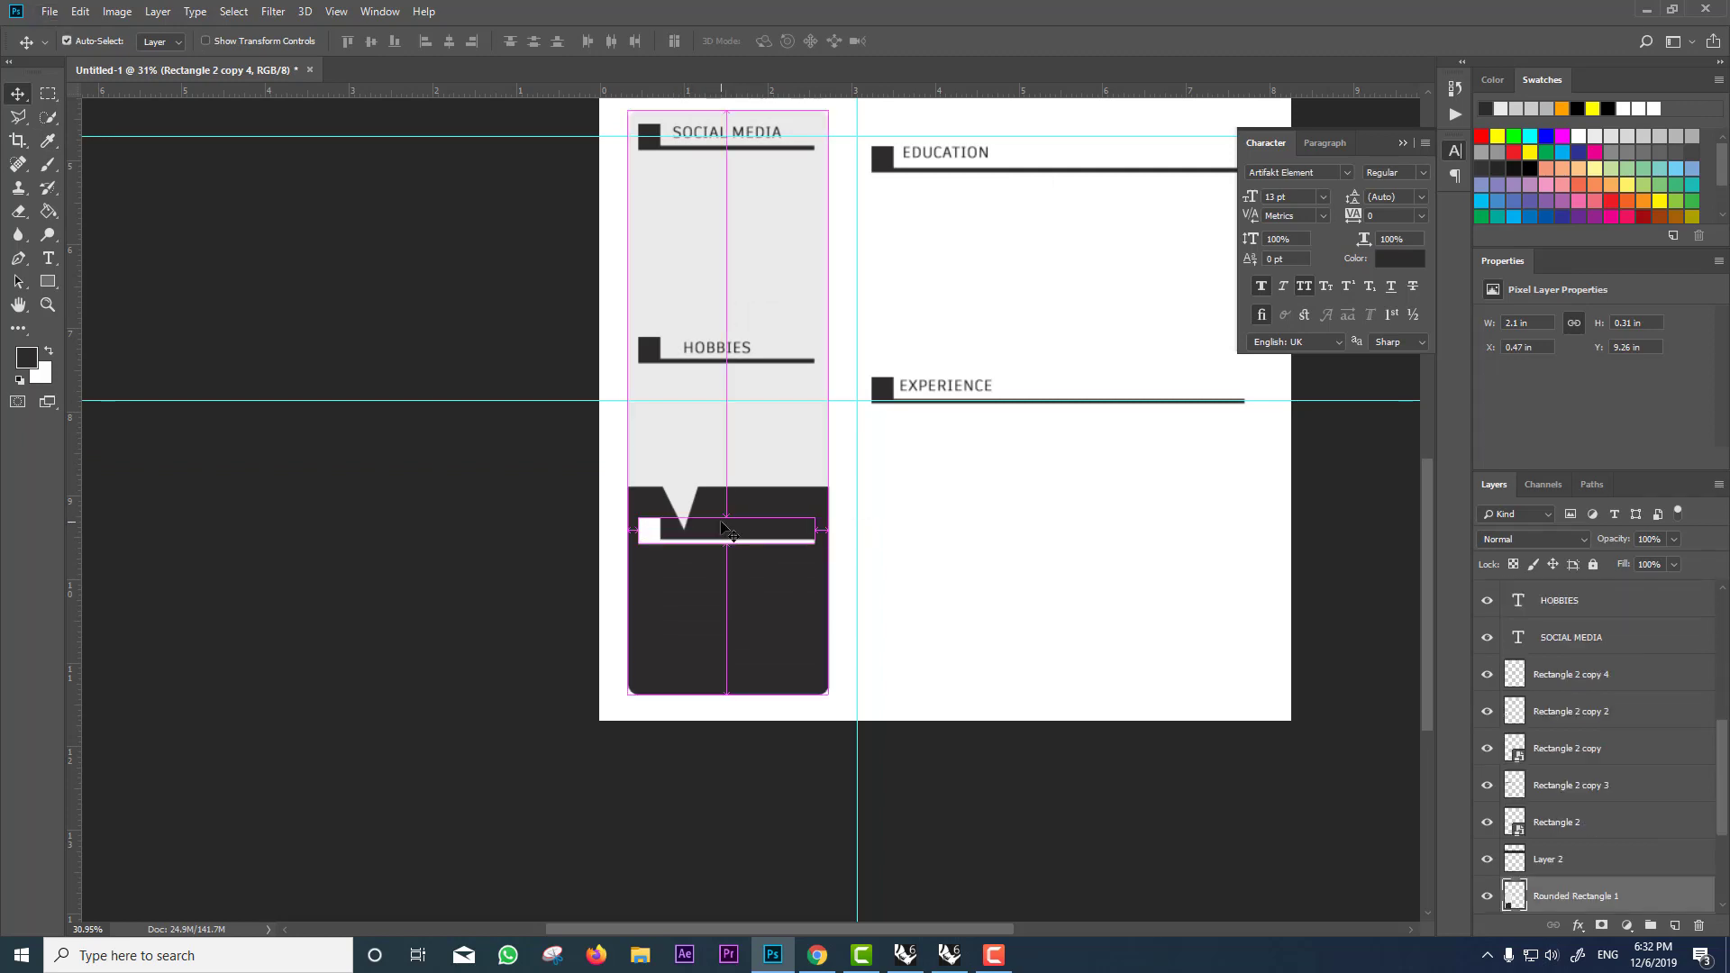
{"action": "scroll", "coordinate": [699, 520], "scroll_direction": "up", "scroll_amount": 2}
{"action": "scroll", "coordinate": [654, 499], "scroll_direction": "up", "scroll_amount": 3}
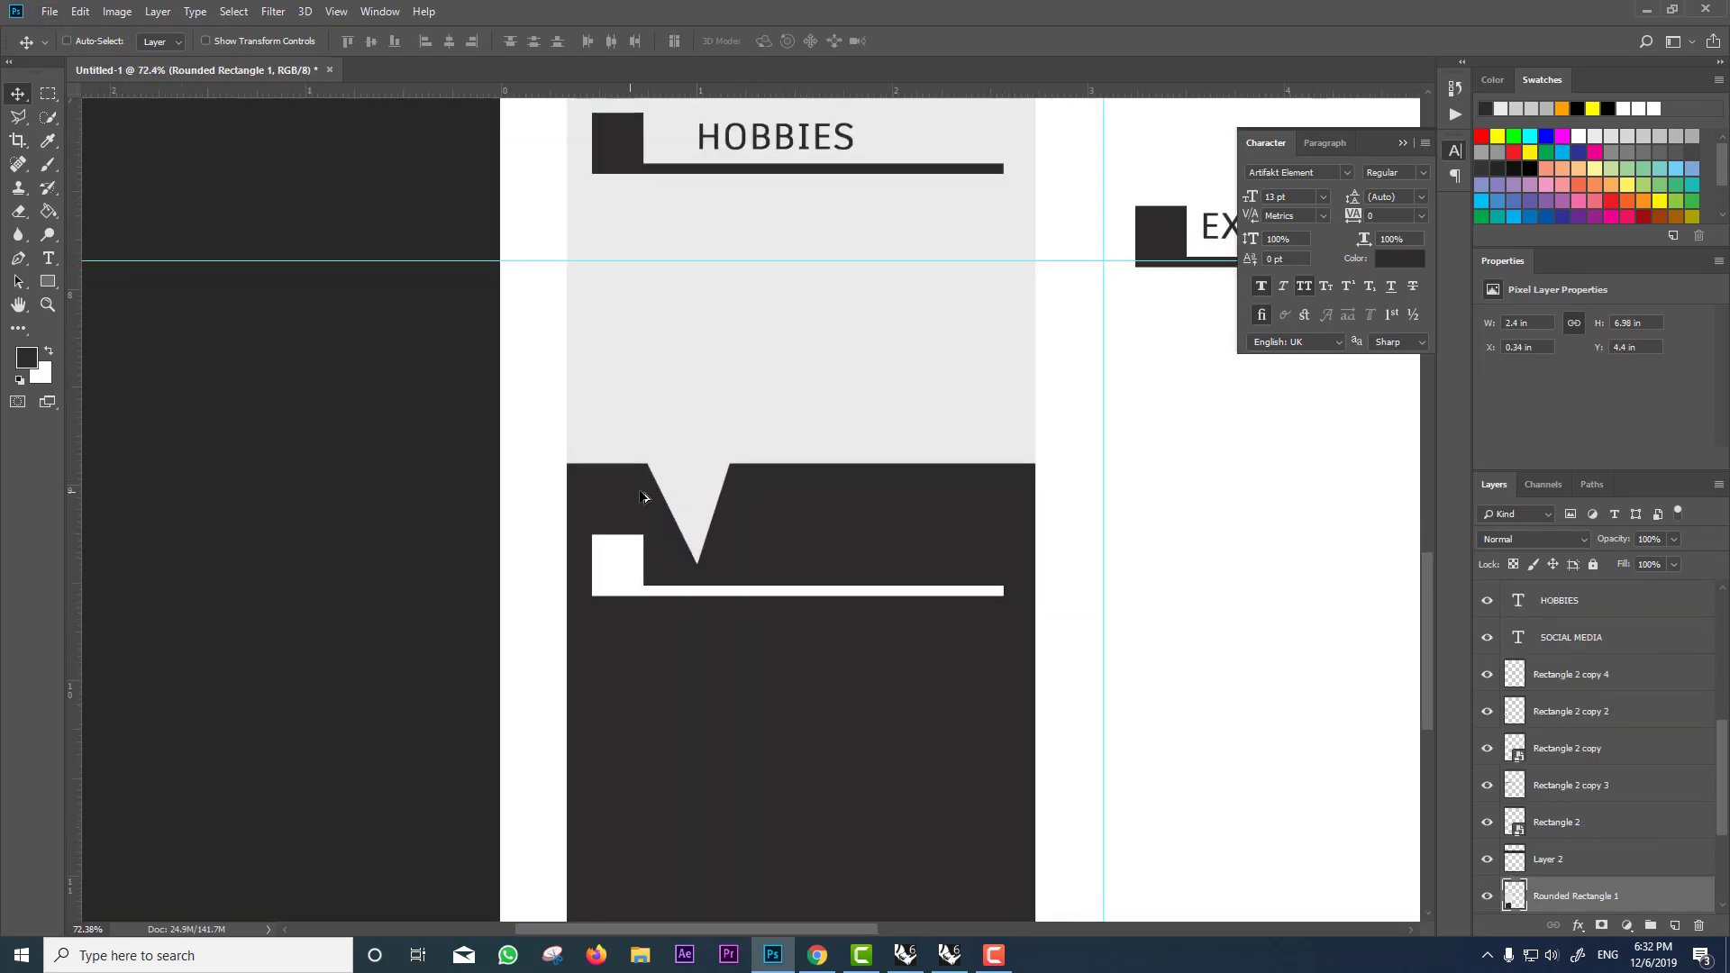
Step: Fill the light triangle at the top of the dark block with dark colour
{"action": "left_click", "coordinate": [48, 93]}
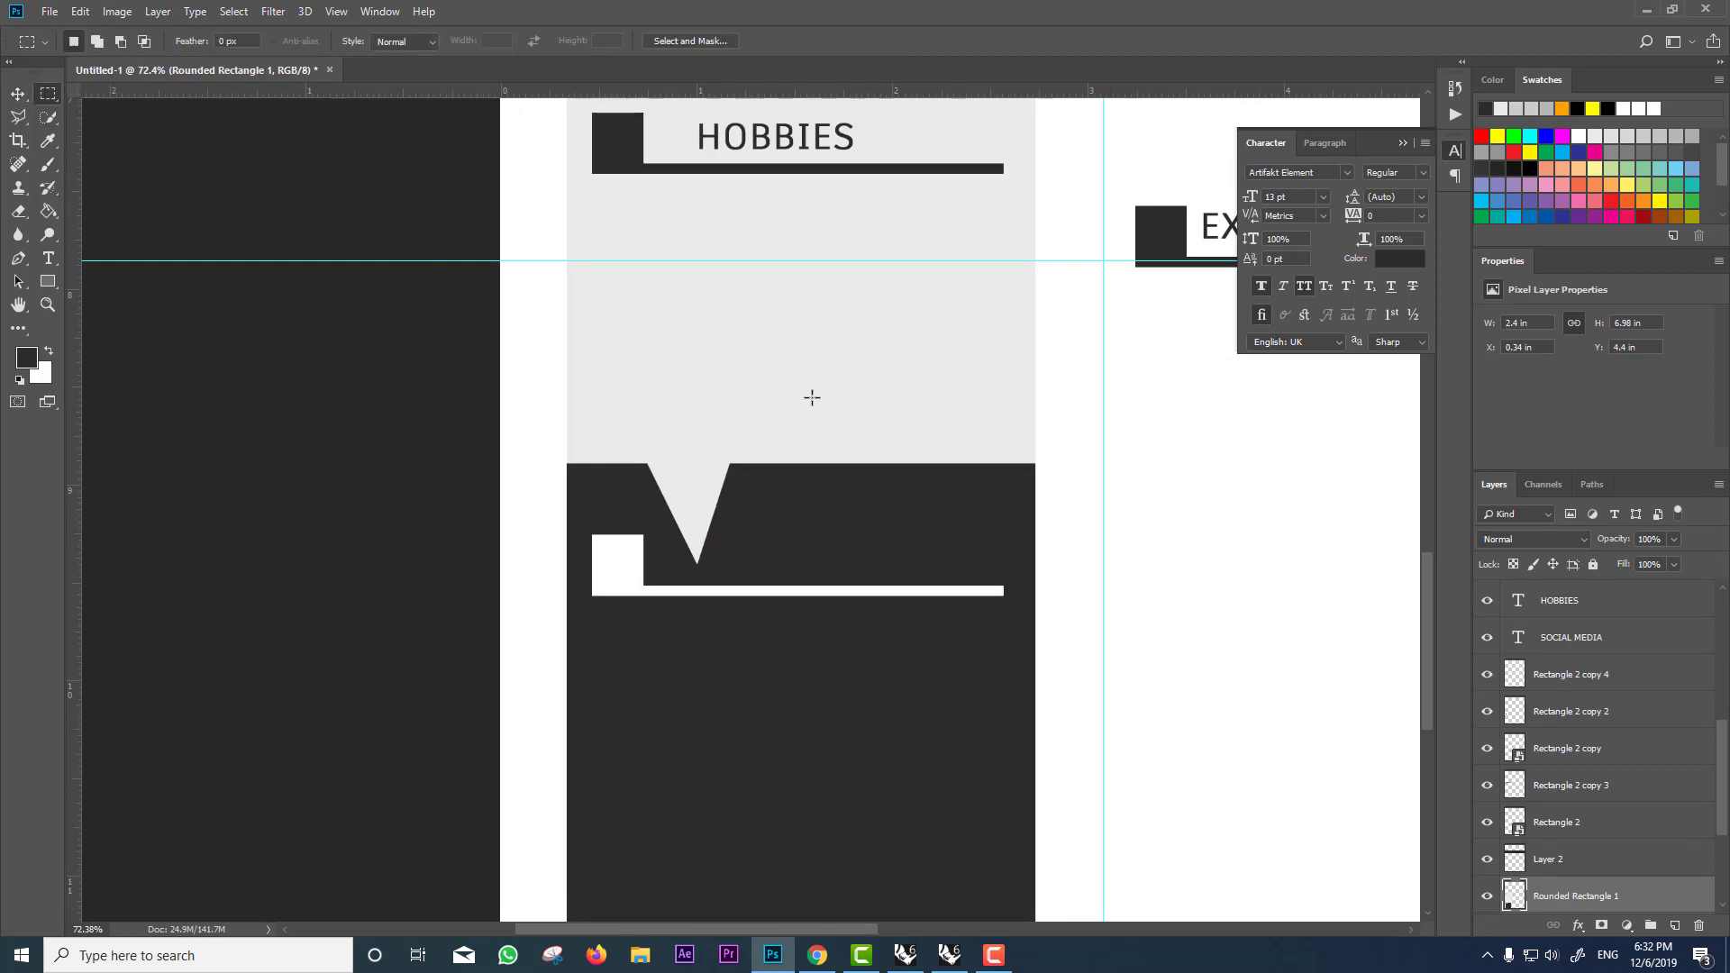
{"action": "left_click_drag", "start_coordinate": [1043, 462], "coordinate": [436, 702]}
{"action": "left_click_drag", "start_coordinate": [599, 596], "coordinate": [600, 597]}
{"action": "left_click", "coordinate": [49, 211]}
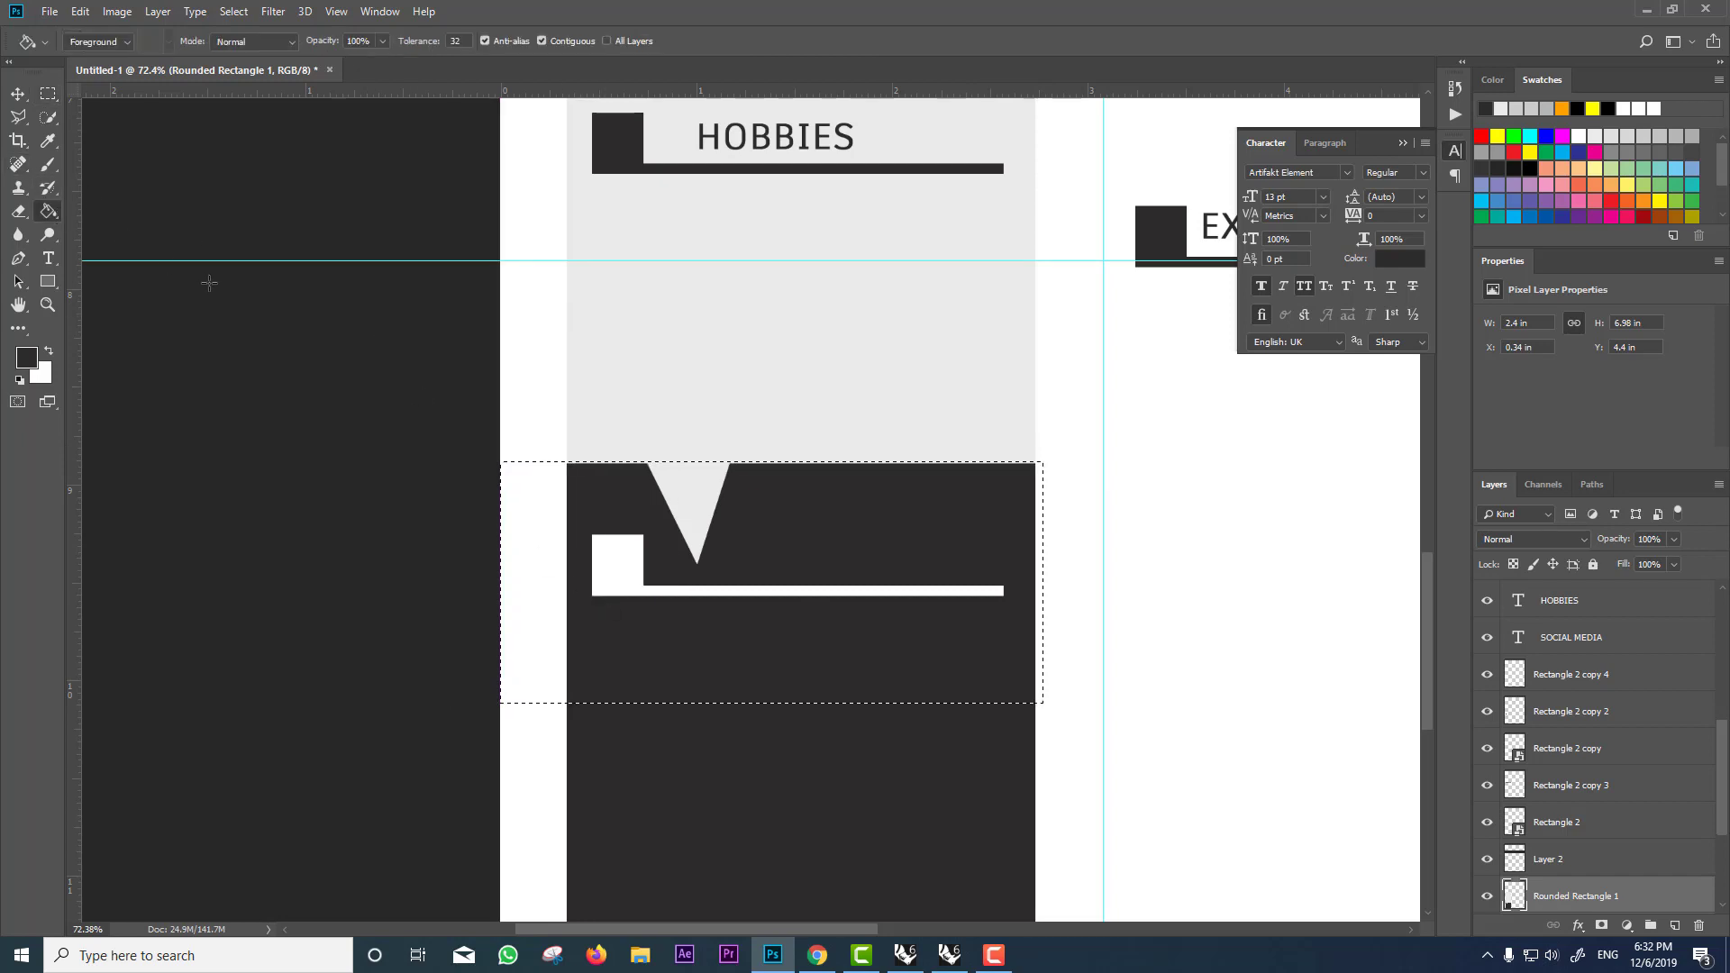
{"action": "left_click", "coordinate": [672, 475]}
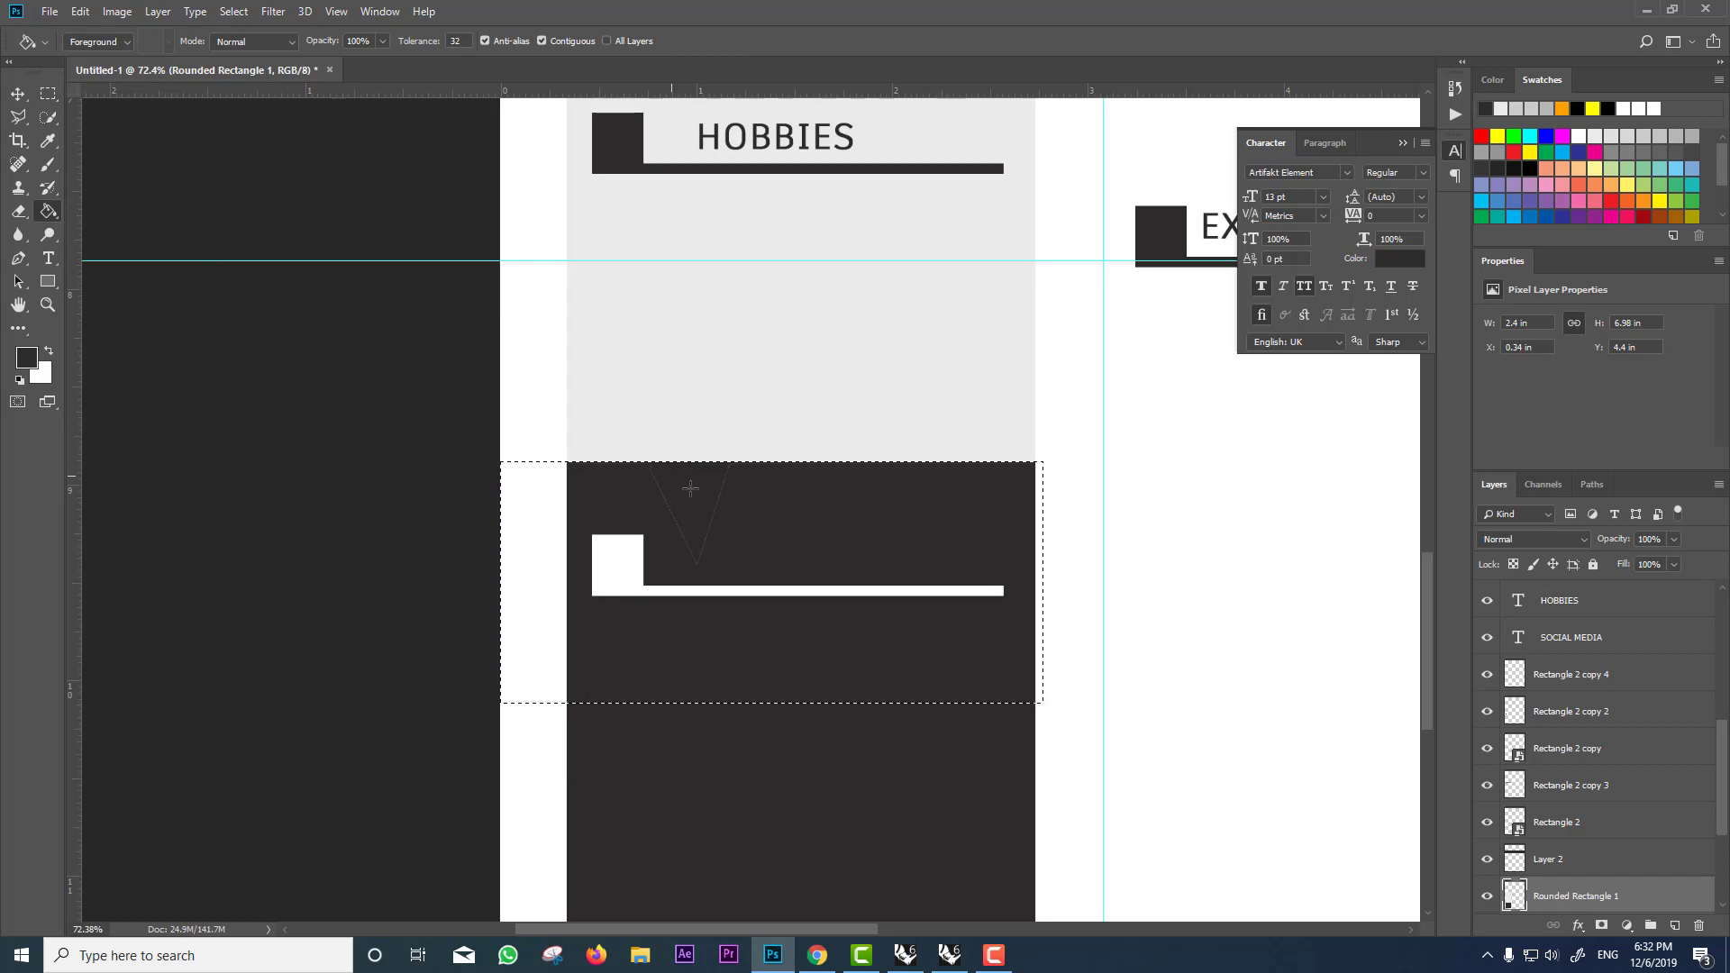
{"action": "scroll", "coordinate": [671, 478], "scroll_direction": "up", "scroll_amount": 5}
Step: Paint over the leftover triangle lines with a 42 px brush
{"action": "key", "text": "b"}
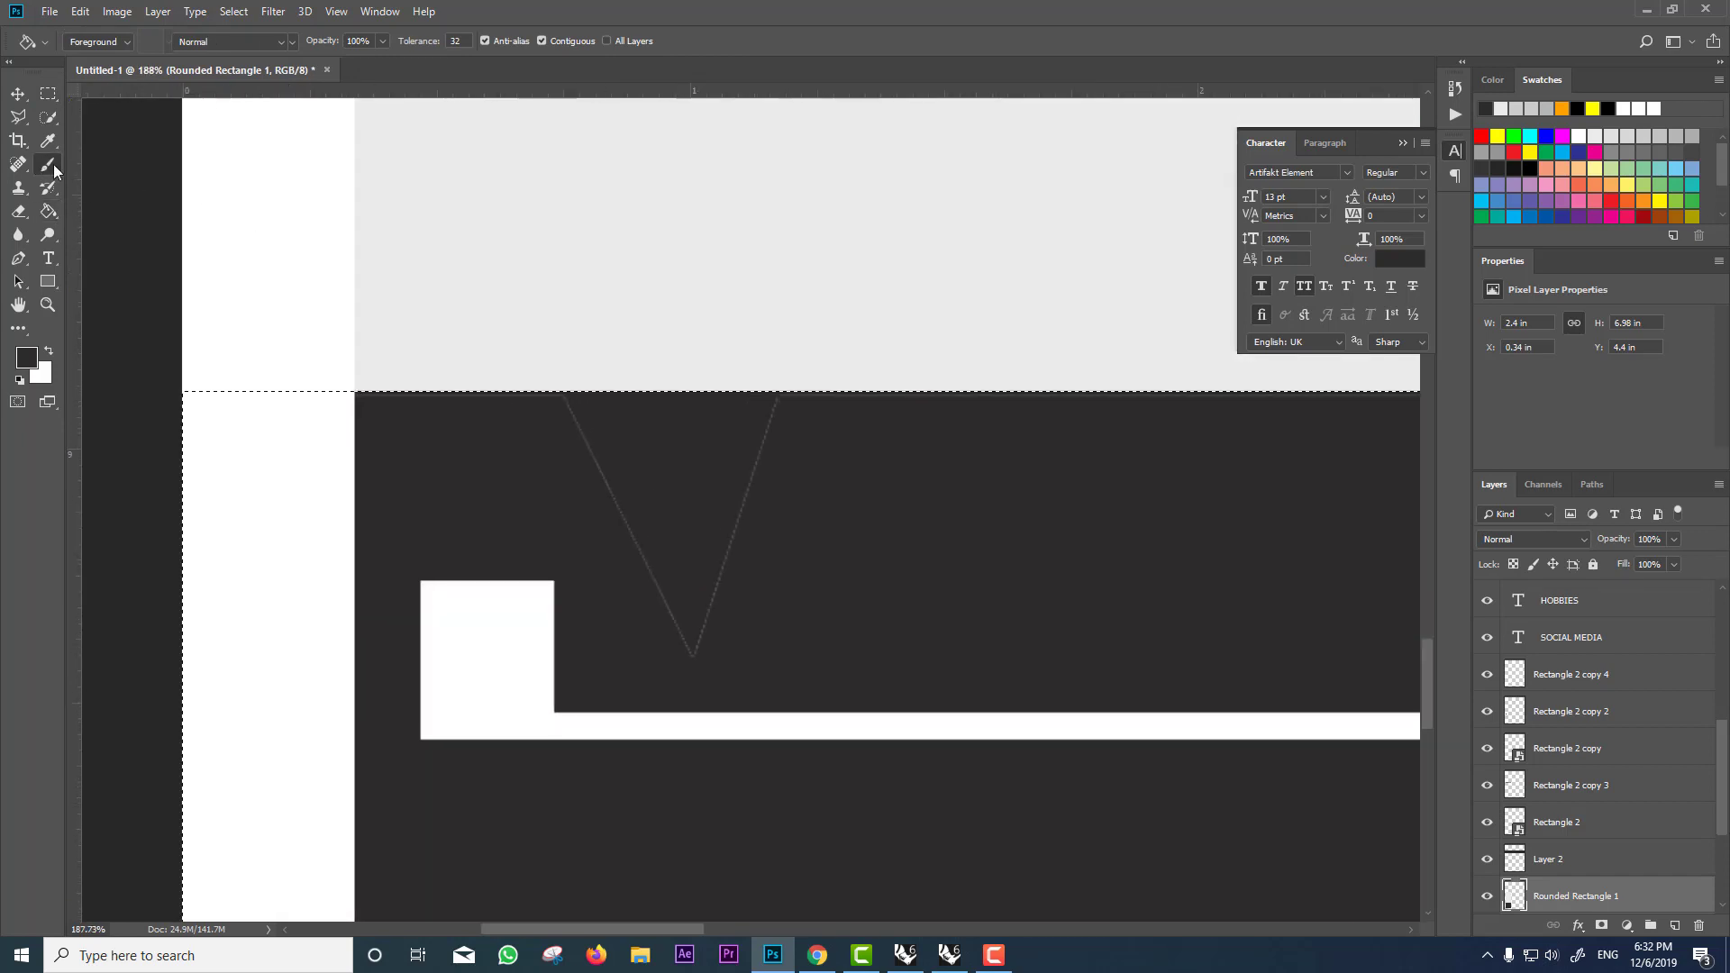
{"action": "mouse_move", "coordinate": [618, 490]}
{"action": "left_mouse_down"}
{"action": "mouse_move", "coordinate": [555, 480]}
{"action": "mouse_move", "coordinate": [596, 462]}
{"action": "mouse_move", "coordinate": [568, 439]}
{"action": "left_mouse_up"}
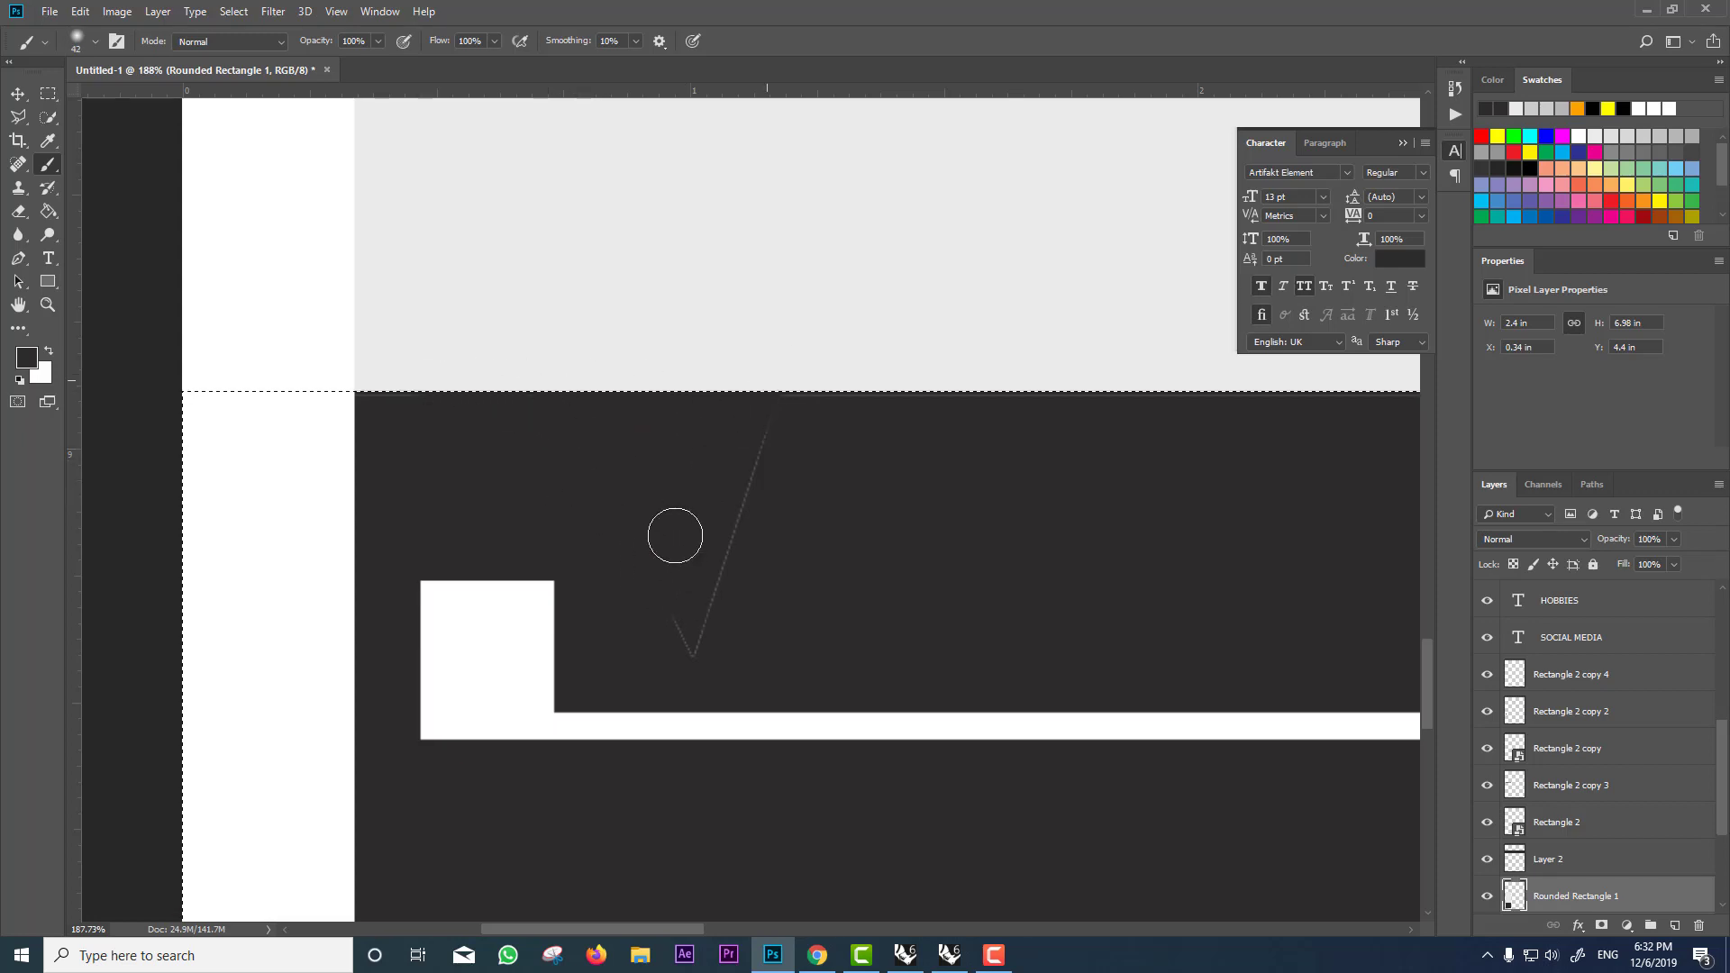
{"action": "mouse_move", "coordinate": [672, 529]}
{"action": "left_mouse_down"}
{"action": "mouse_move", "coordinate": [684, 660]}
{"action": "mouse_move", "coordinate": [780, 401]}
{"action": "left_mouse_up"}
{"action": "scroll", "coordinate": [904, 475], "scroll_direction": "down", "scroll_amount": 5}
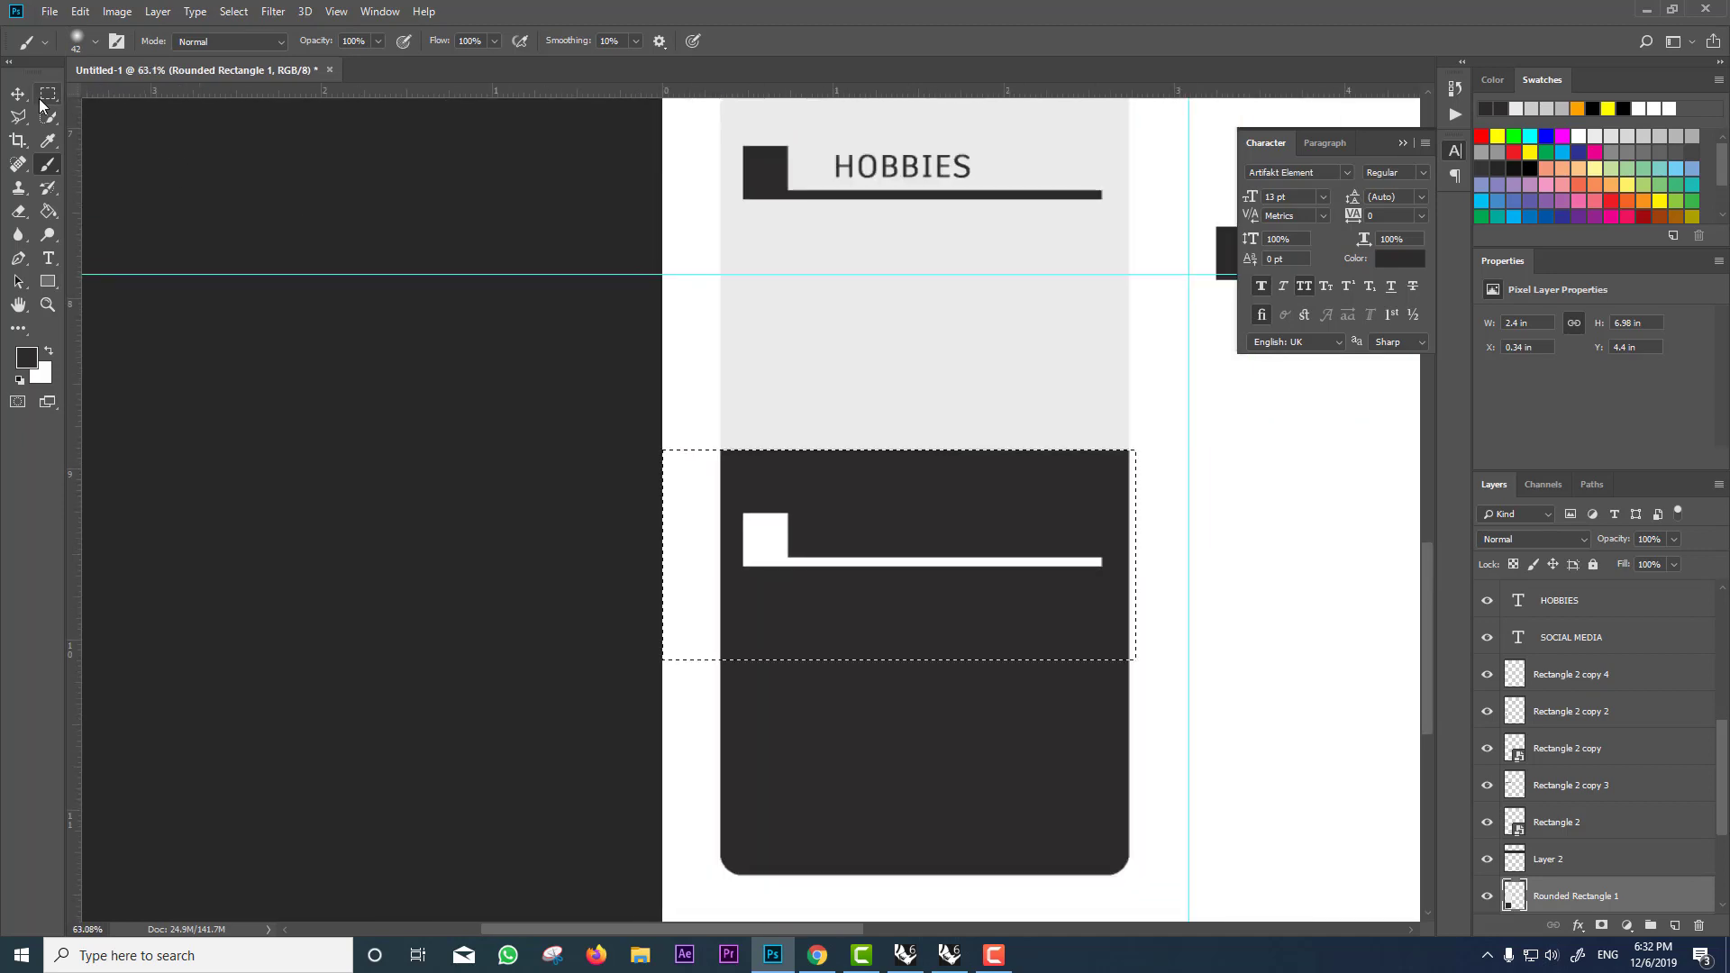
Step: Deselect, then draw a small 89 px square with the Rectangle tool
{"action": "left_click", "coordinate": [48, 93]}
{"action": "left_click", "coordinate": [816, 473]}
{"action": "scroll", "coordinate": [920, 468], "scroll_direction": "down", "scroll_amount": 3}
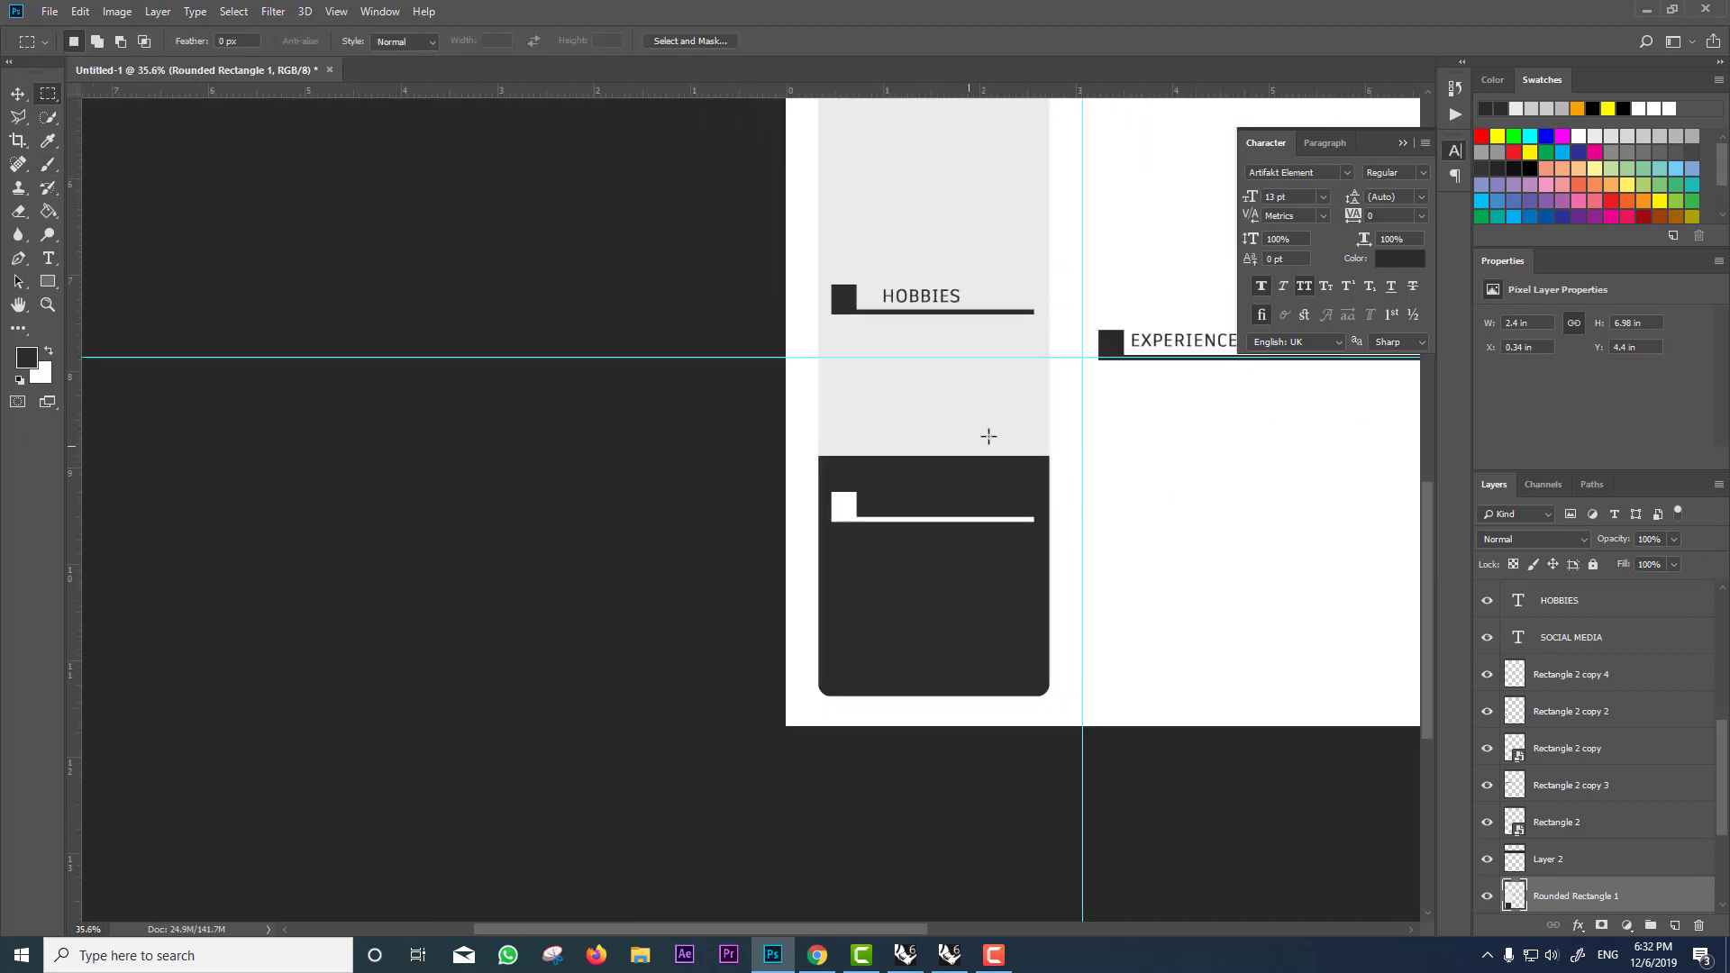
{"action": "scroll", "coordinate": [985, 433], "scroll_direction": "up", "scroll_amount": 2}
{"action": "left_click", "coordinate": [48, 281]}
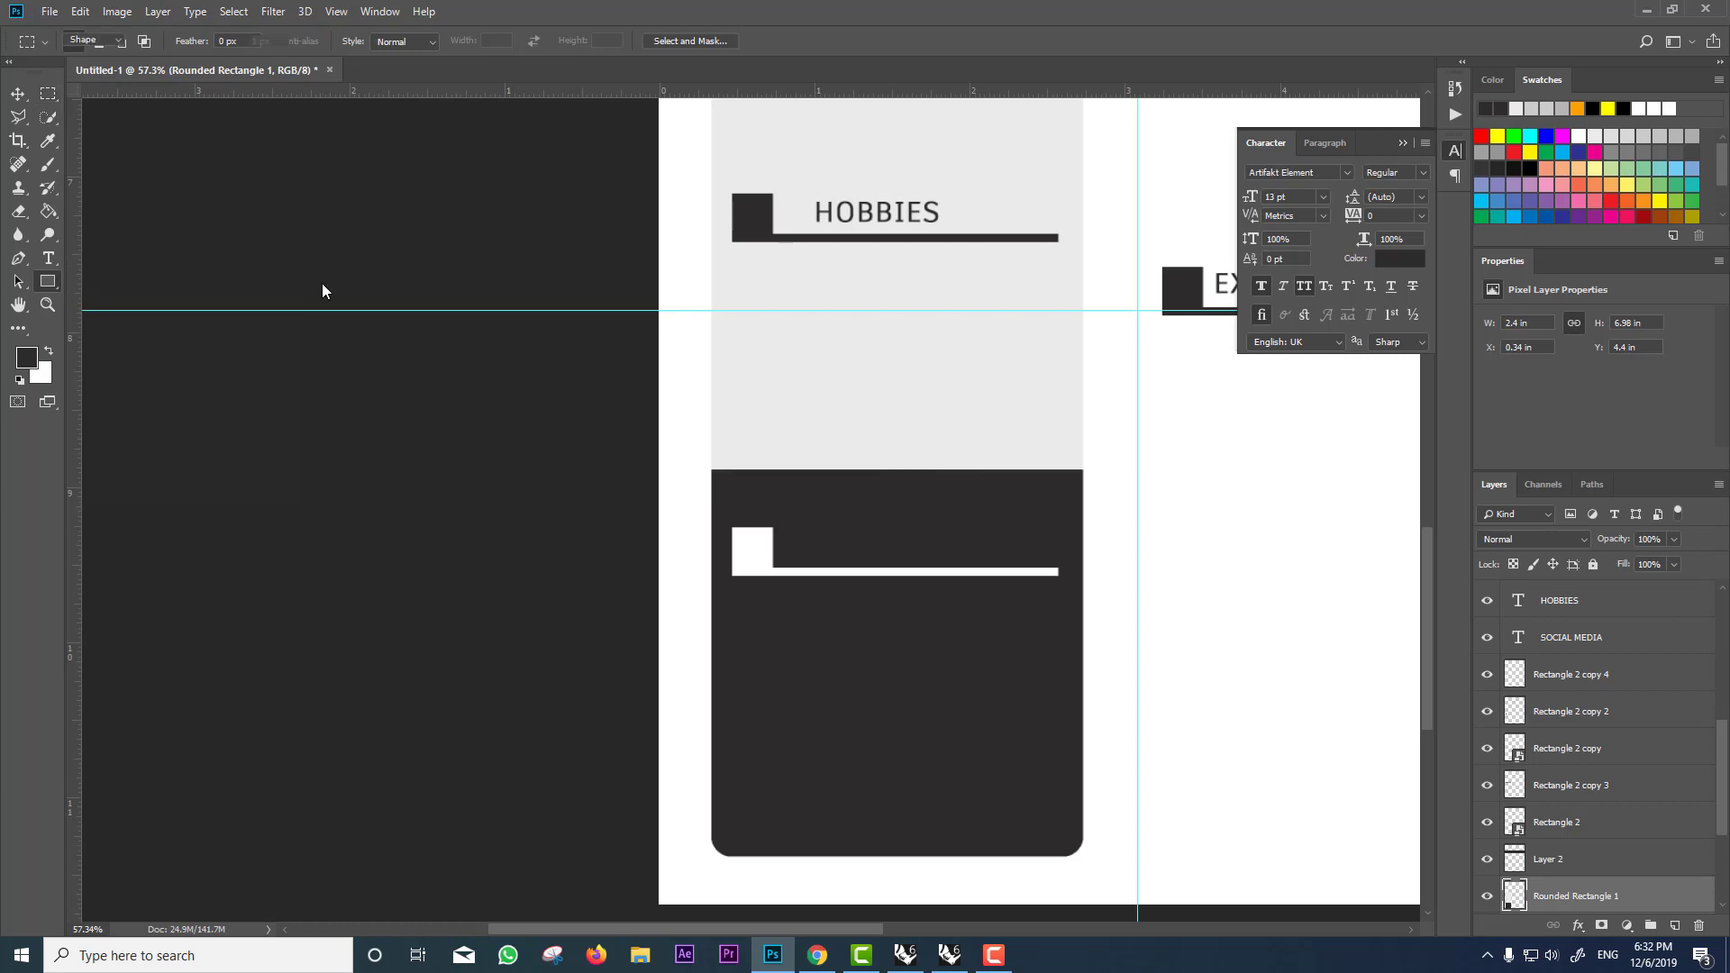
{"action": "mouse_move", "coordinate": [903, 401]}
{"action": "left_mouse_down"}
{"action": "mouse_move", "coordinate": [865, 414]}
{"action": "mouse_move", "coordinate": [843, 440]}
{"action": "mouse_move", "coordinate": [856, 448]}
{"action": "left_mouse_up"}
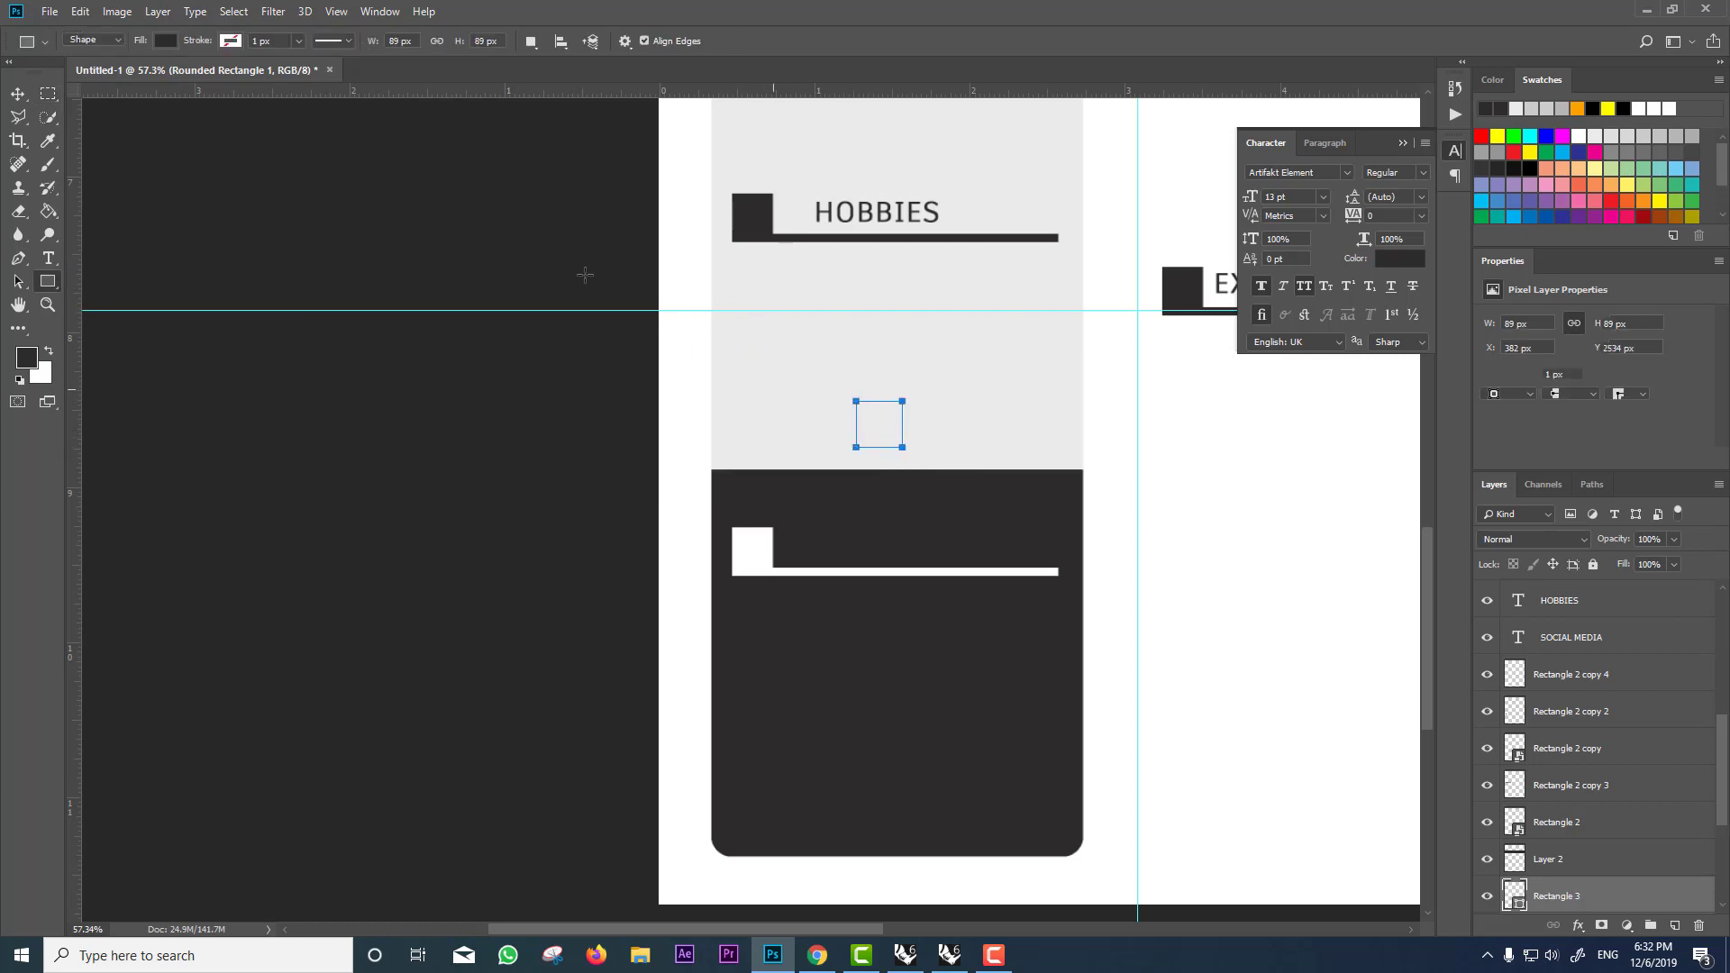
Step: Set the square's fill colour to white #ffffff
{"action": "left_click", "coordinate": [165, 41]}
{"action": "left_click", "coordinate": [251, 75]}
{"action": "double_click", "coordinate": [1184, 801]}
{"action": "type", "text": "ffffff"}
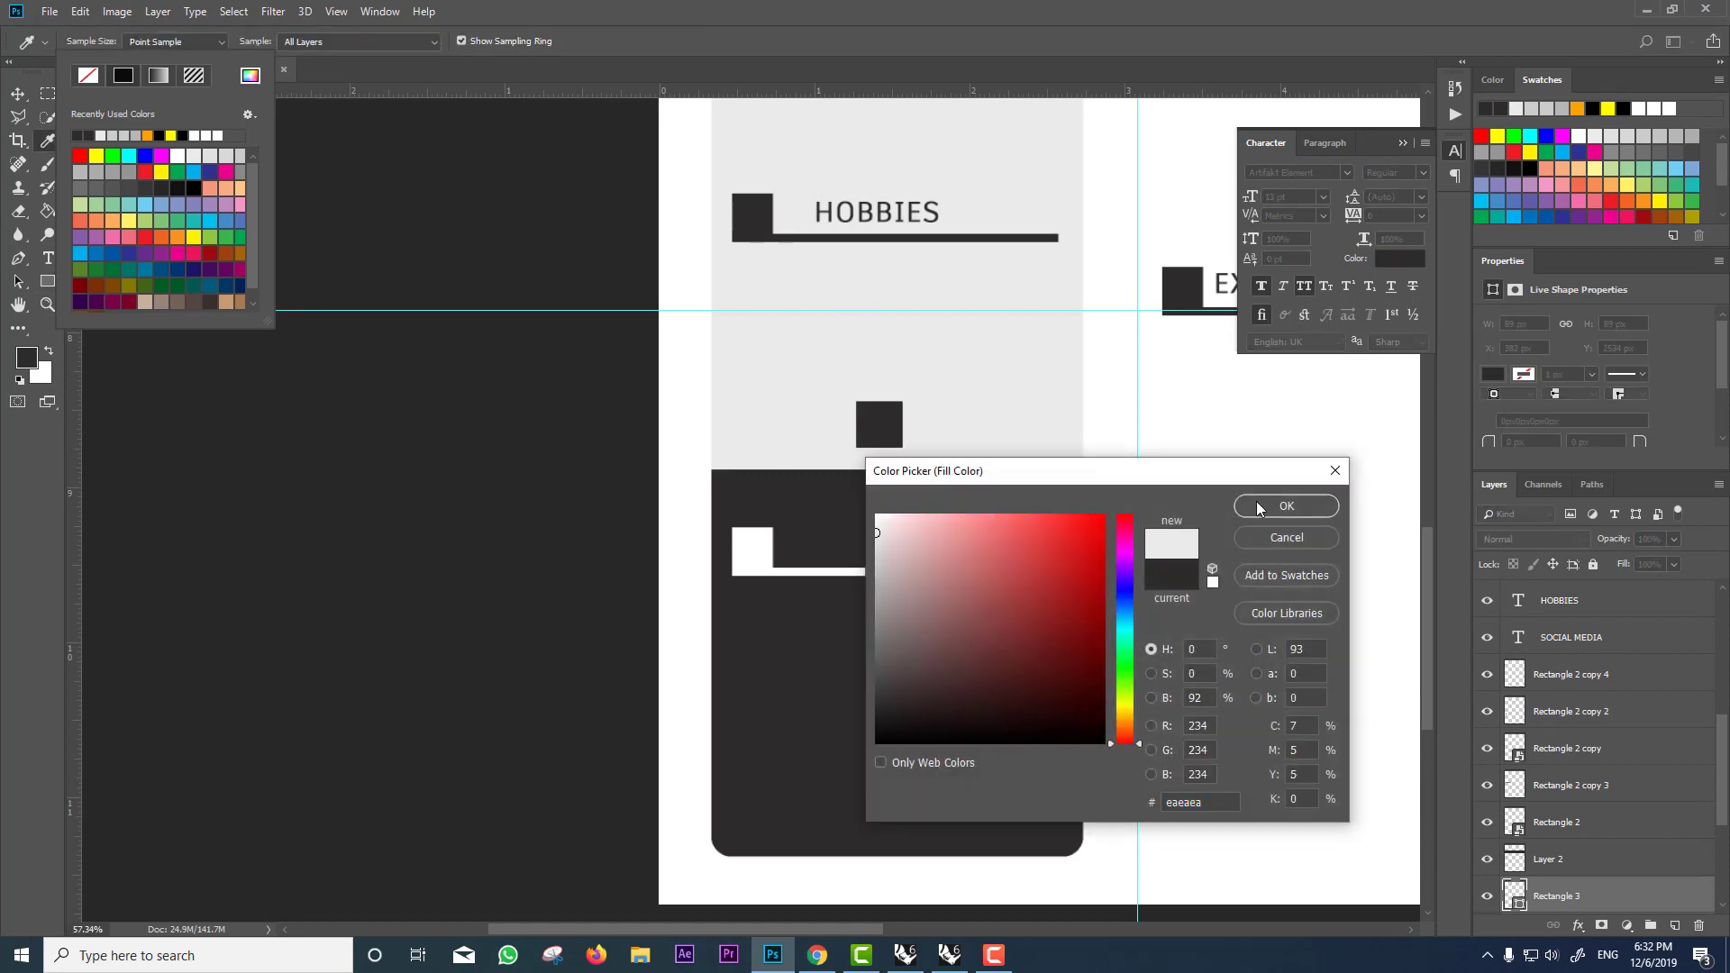
{"action": "left_click", "coordinate": [1287, 502]}
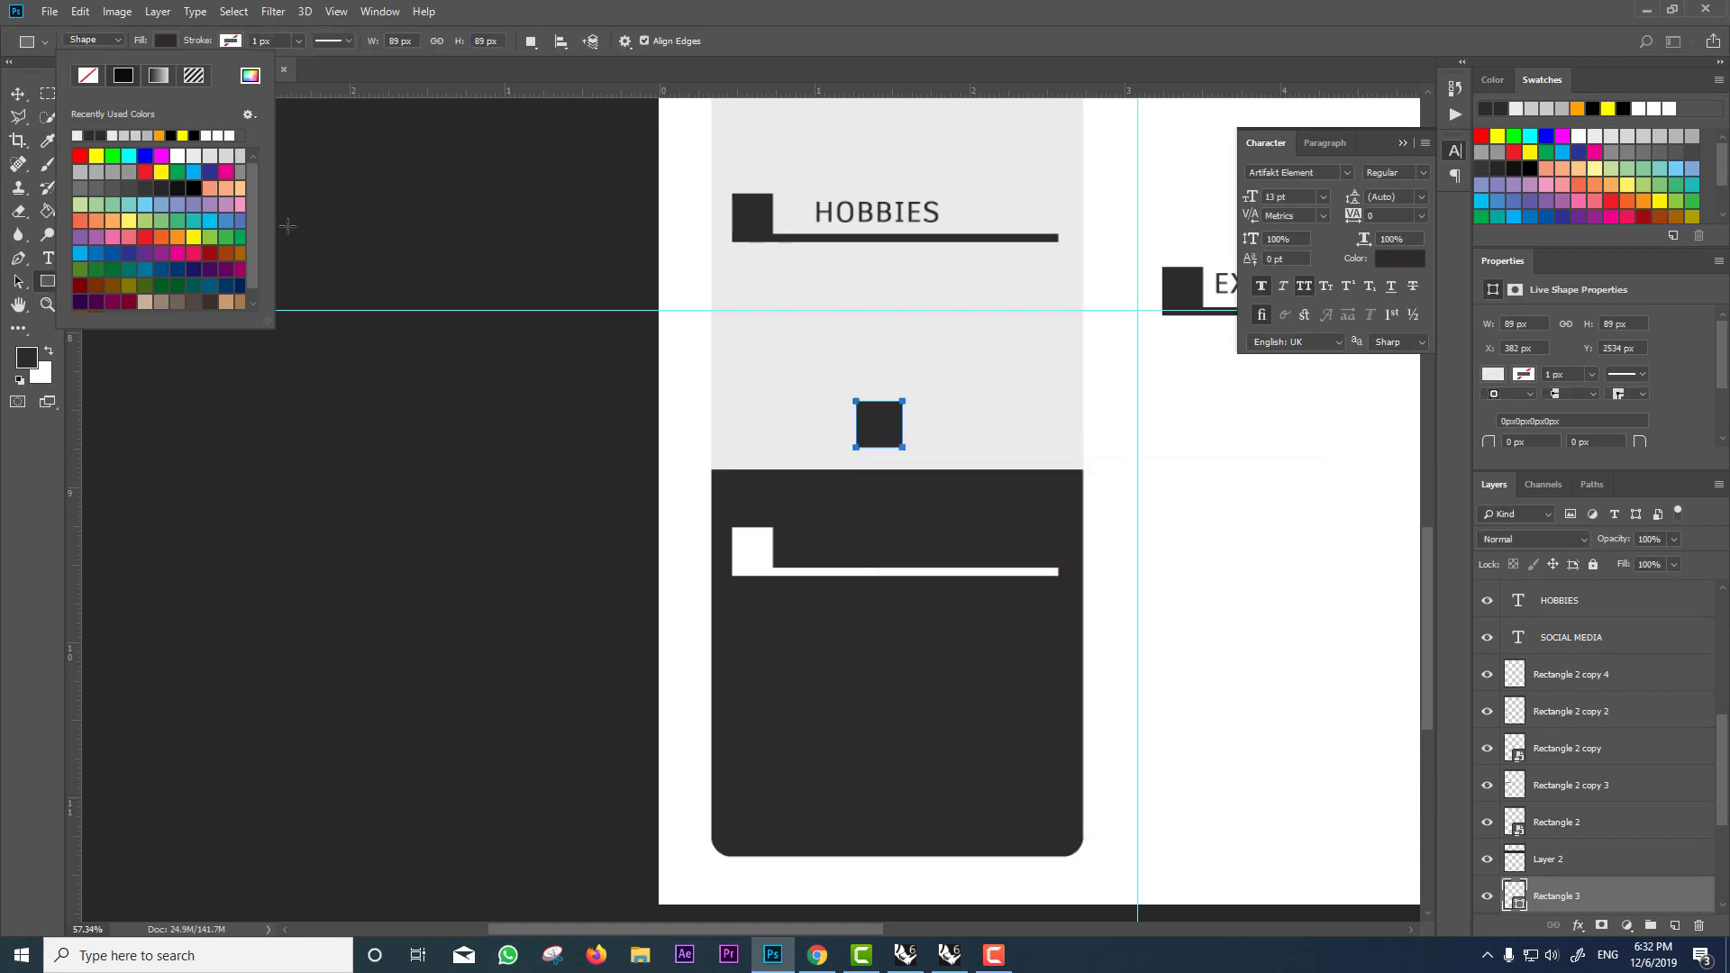
{"action": "left_click", "coordinate": [18, 93]}
Step: Rotate the square 45° so it forms a notch at the dark panel's top edge
{"action": "key", "text": "ctrl+t"}
{"action": "left_click_drag", "start_coordinate": [951, 455], "coordinate": [815, 457]}
{"action": "key", "text": "Return"}
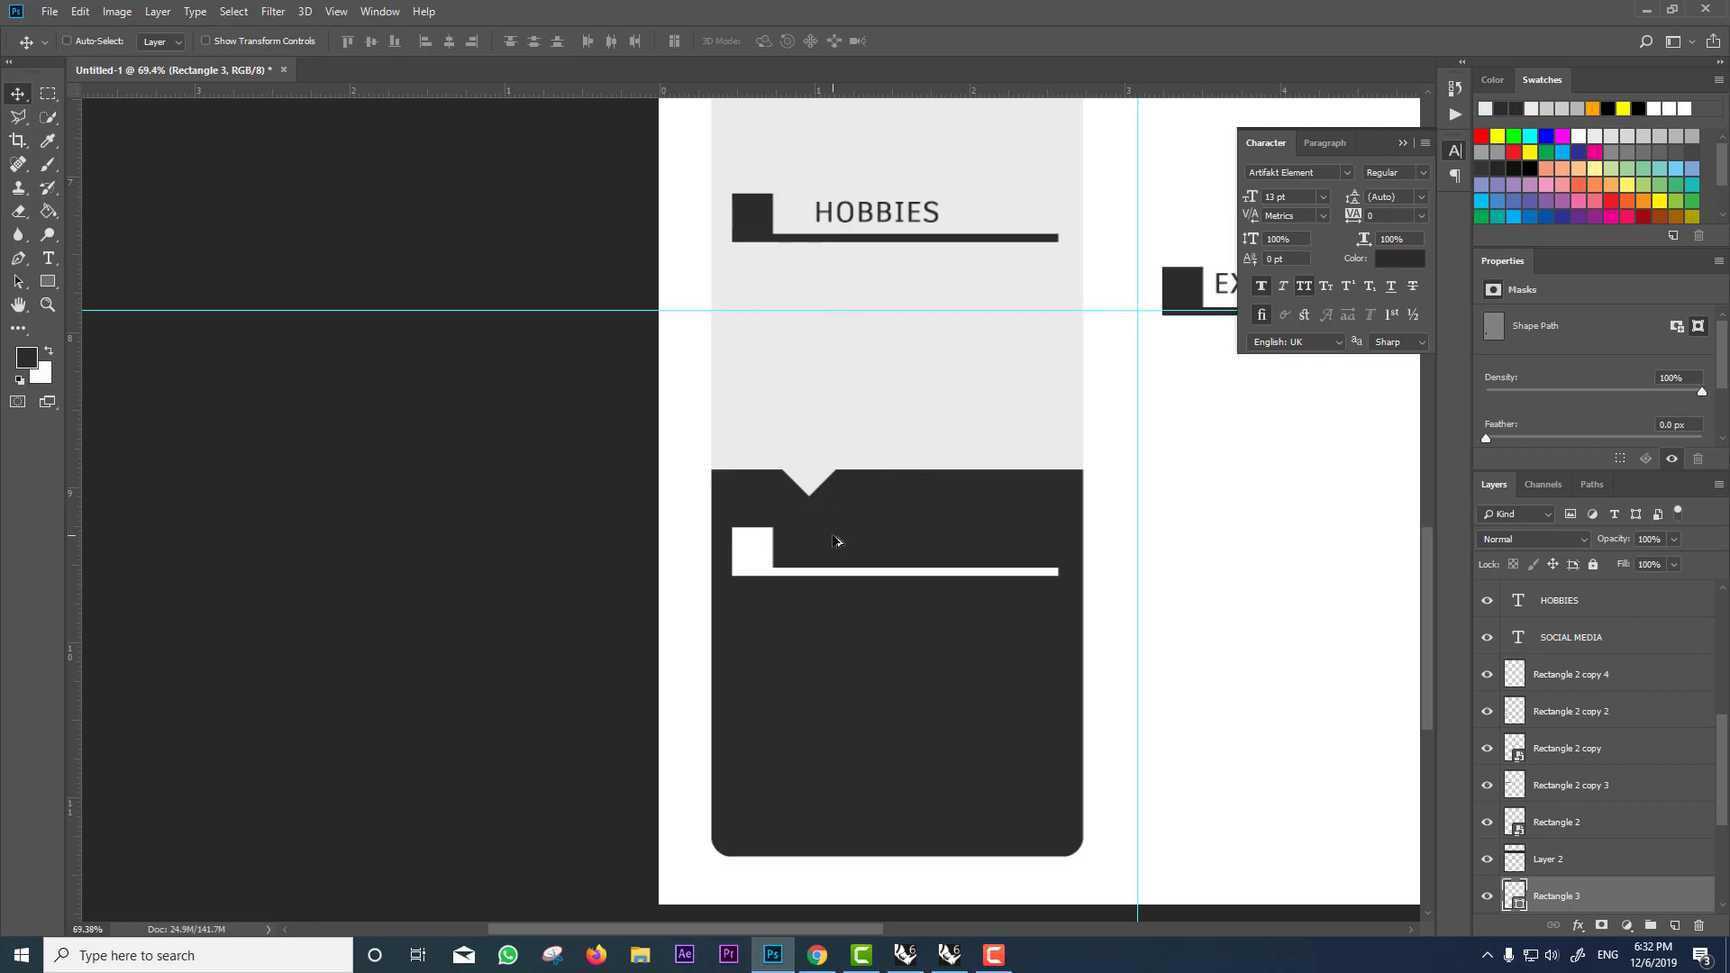
{"action": "scroll", "coordinate": [834, 541], "scroll_direction": "up", "scroll_amount": 2}
{"action": "left_click", "coordinate": [709, 569], "text": "ctrl"}
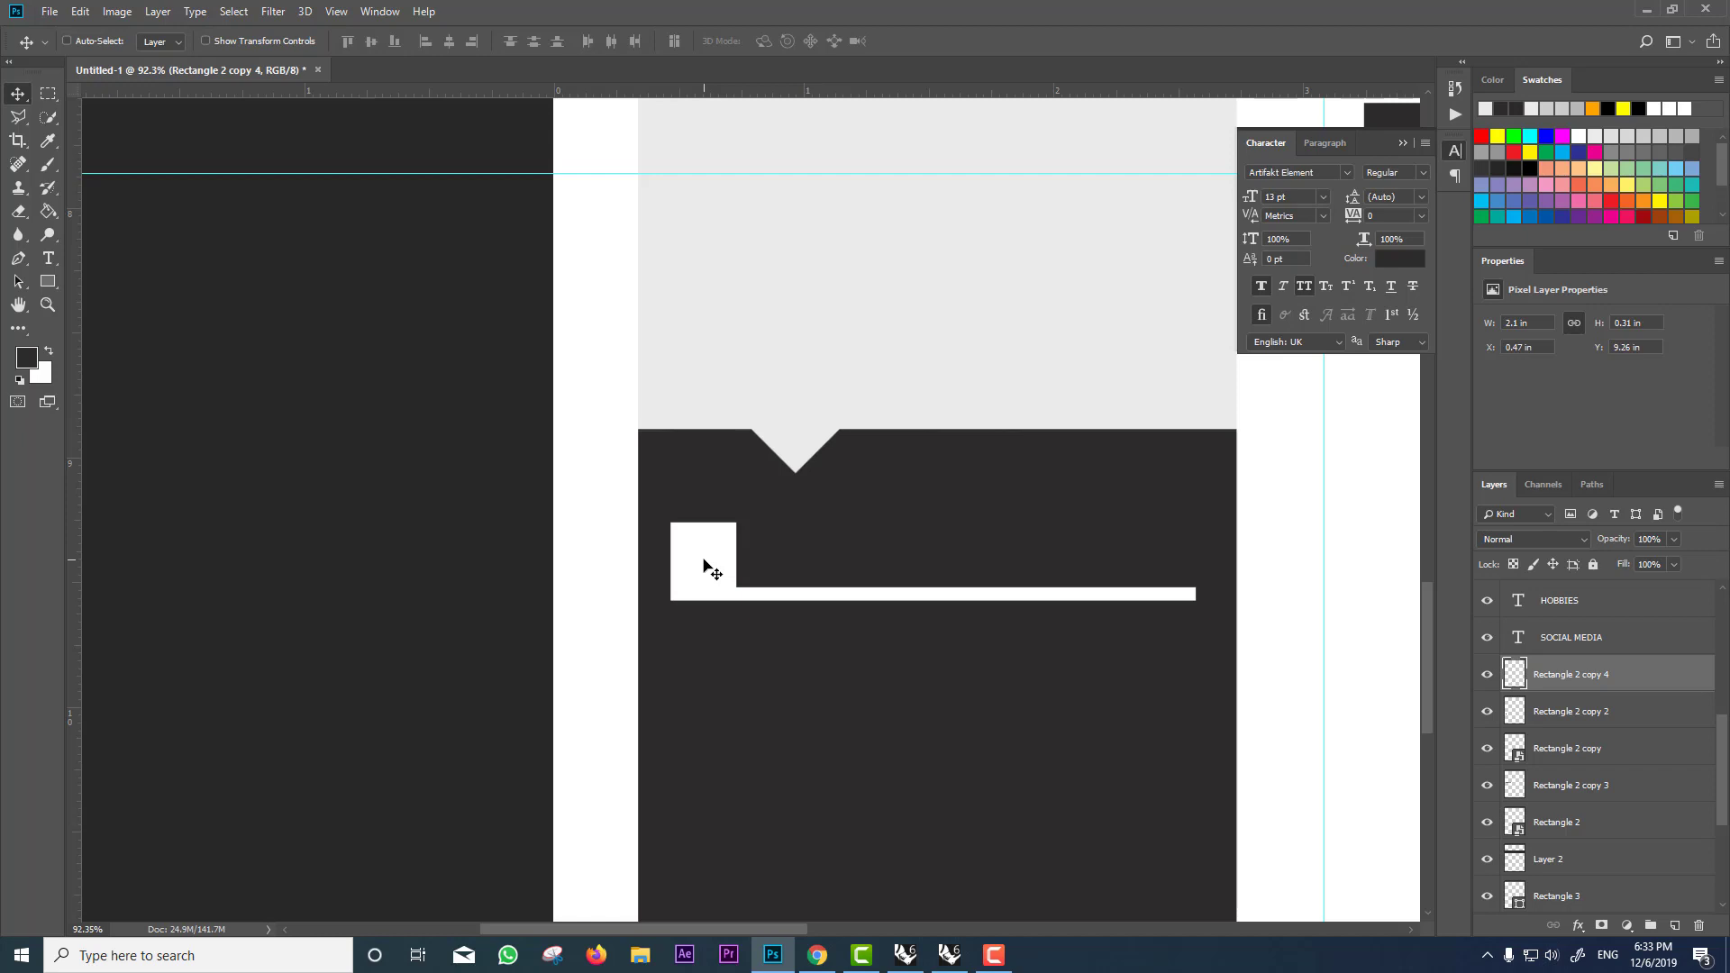
{"action": "scroll", "coordinate": [712, 569], "scroll_direction": "down", "scroll_amount": 3}
Step: Copy the HOBBIES heading into the dark panel, make it white, retype it SKILLS and nudge it down
{"action": "left_click", "coordinate": [825, 241], "text": "ctrl"}
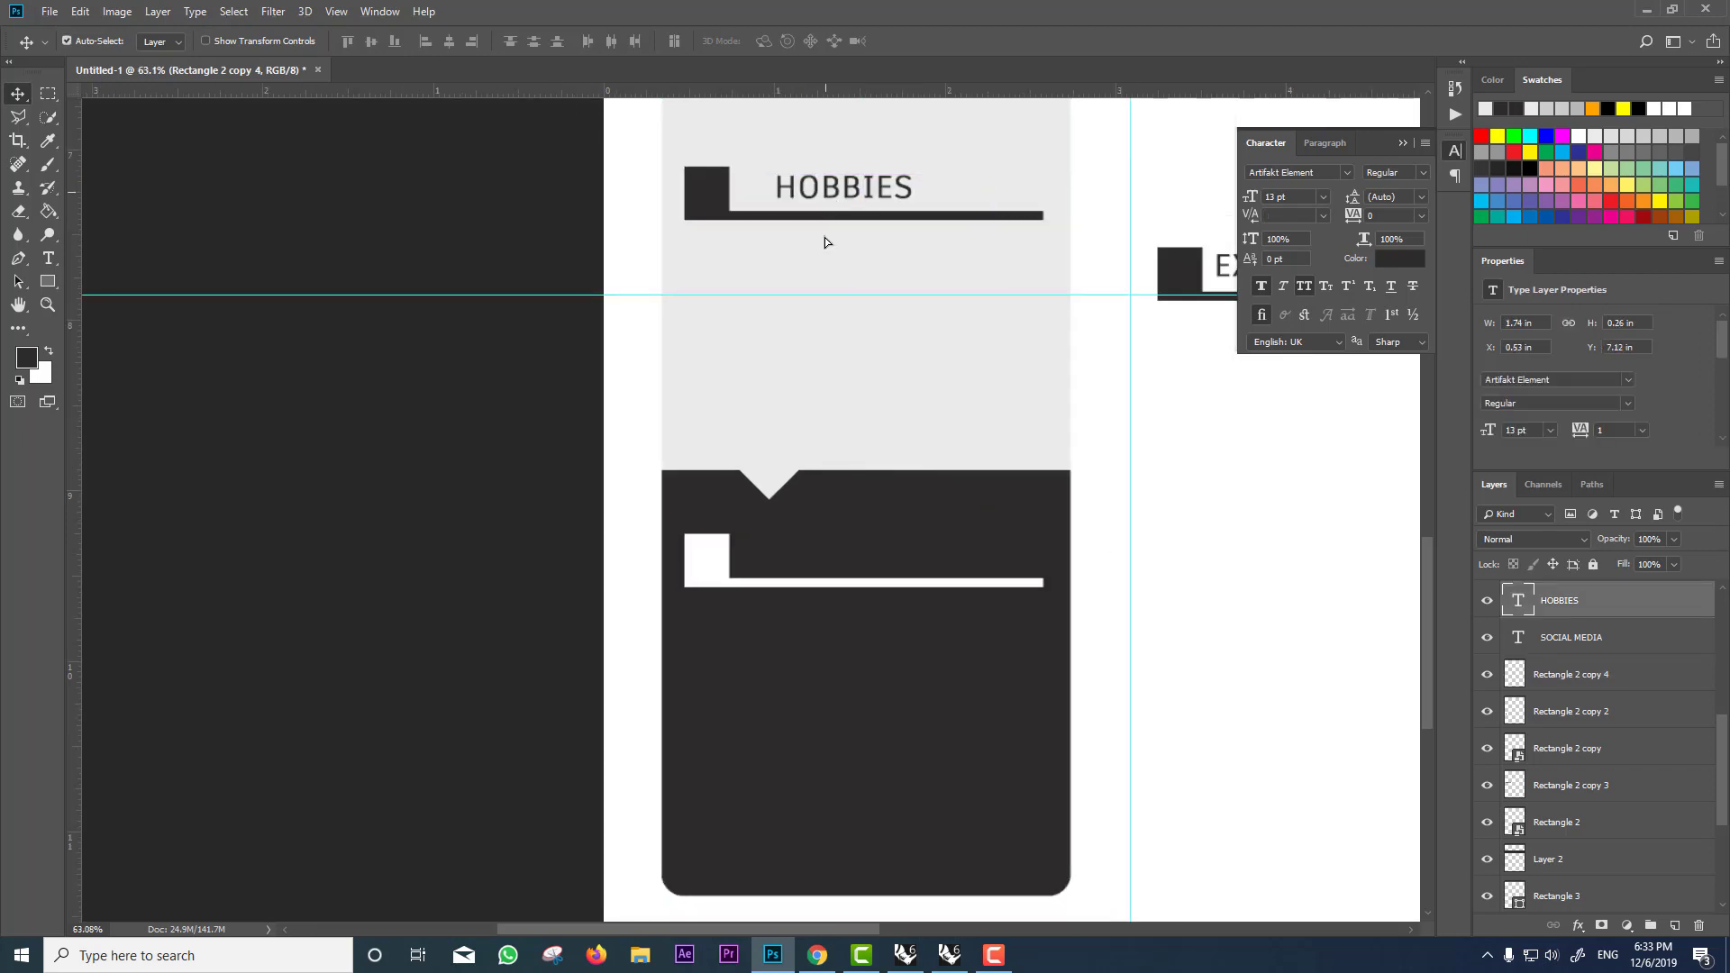
{"action": "left_click_drag", "start_coordinate": [825, 242], "coordinate": [825, 603]}
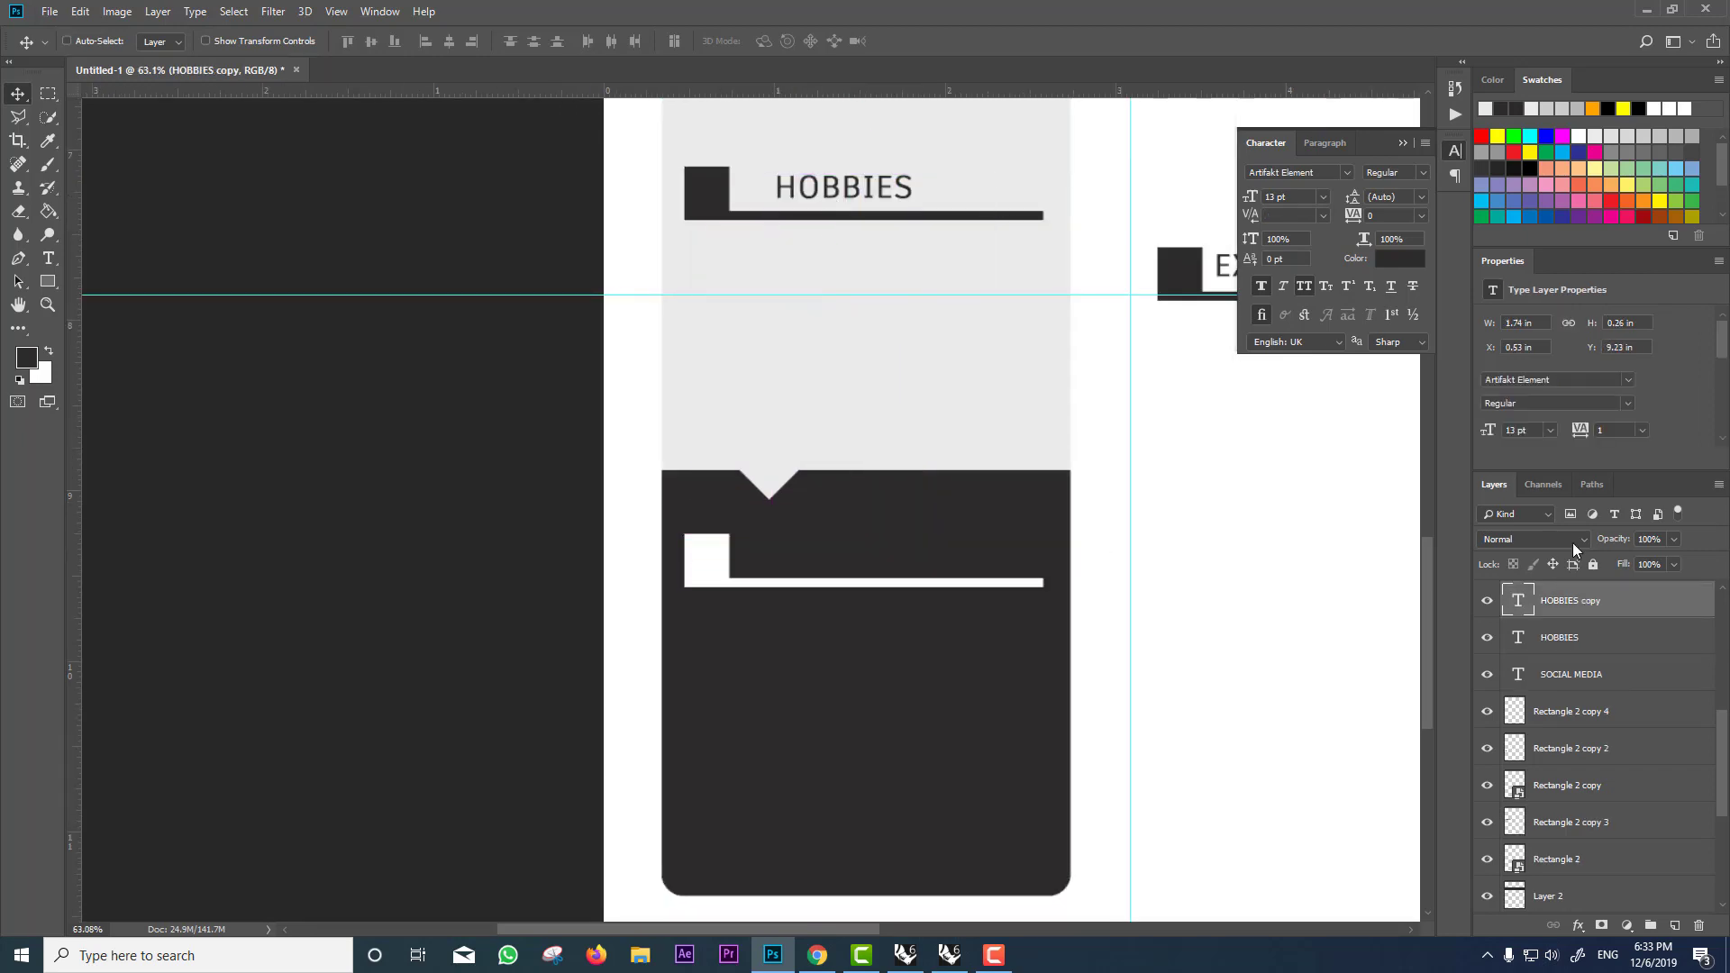
{"action": "double_click", "coordinate": [1515, 603]}
{"action": "left_click", "coordinate": [688, 40]}
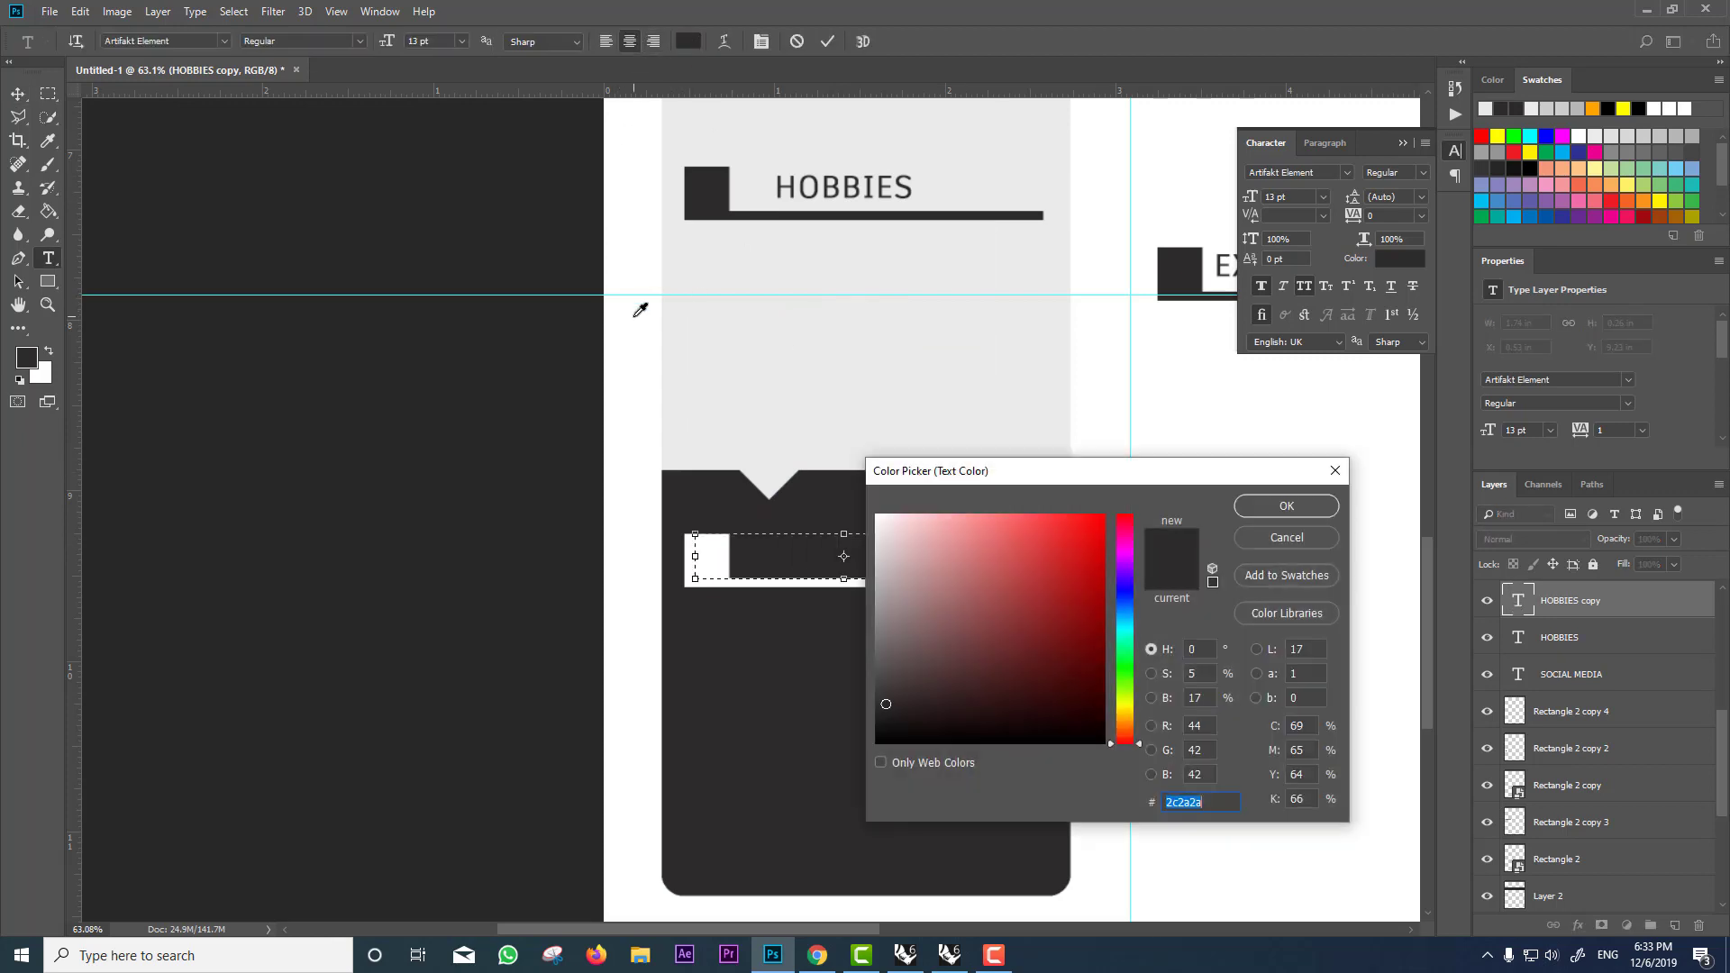
{"action": "left_click", "coordinate": [641, 310]}
{"action": "left_click", "coordinate": [1300, 511]}
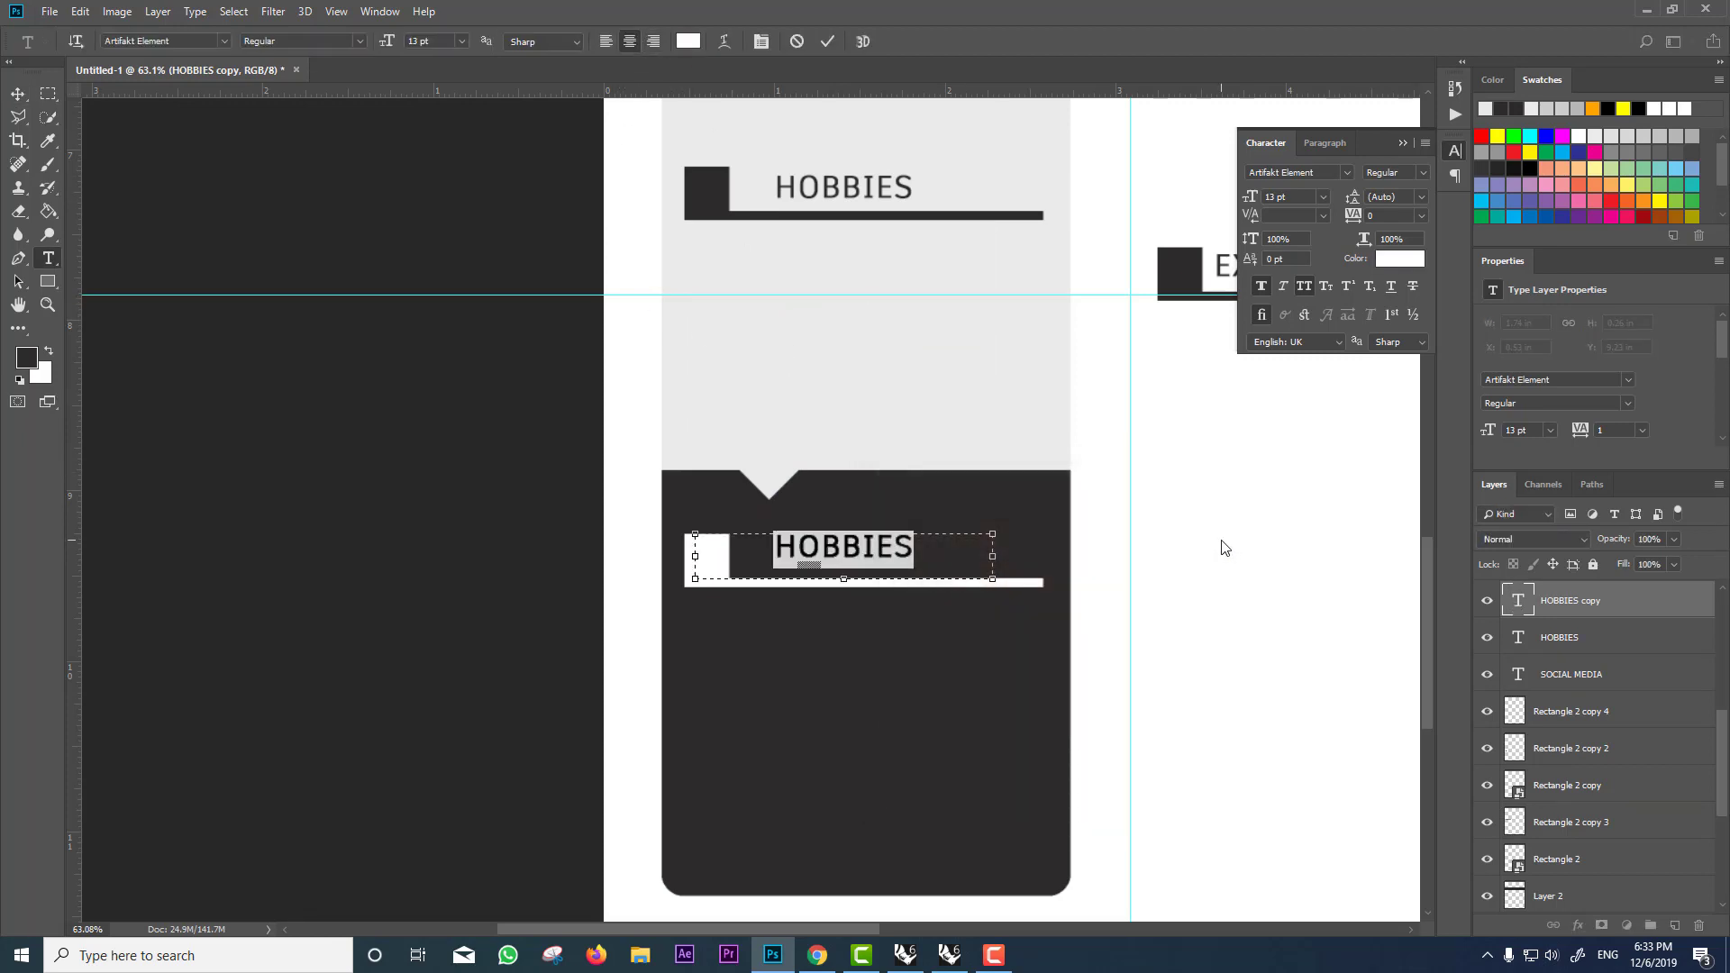
{"action": "type", "text": "SKILLS"}
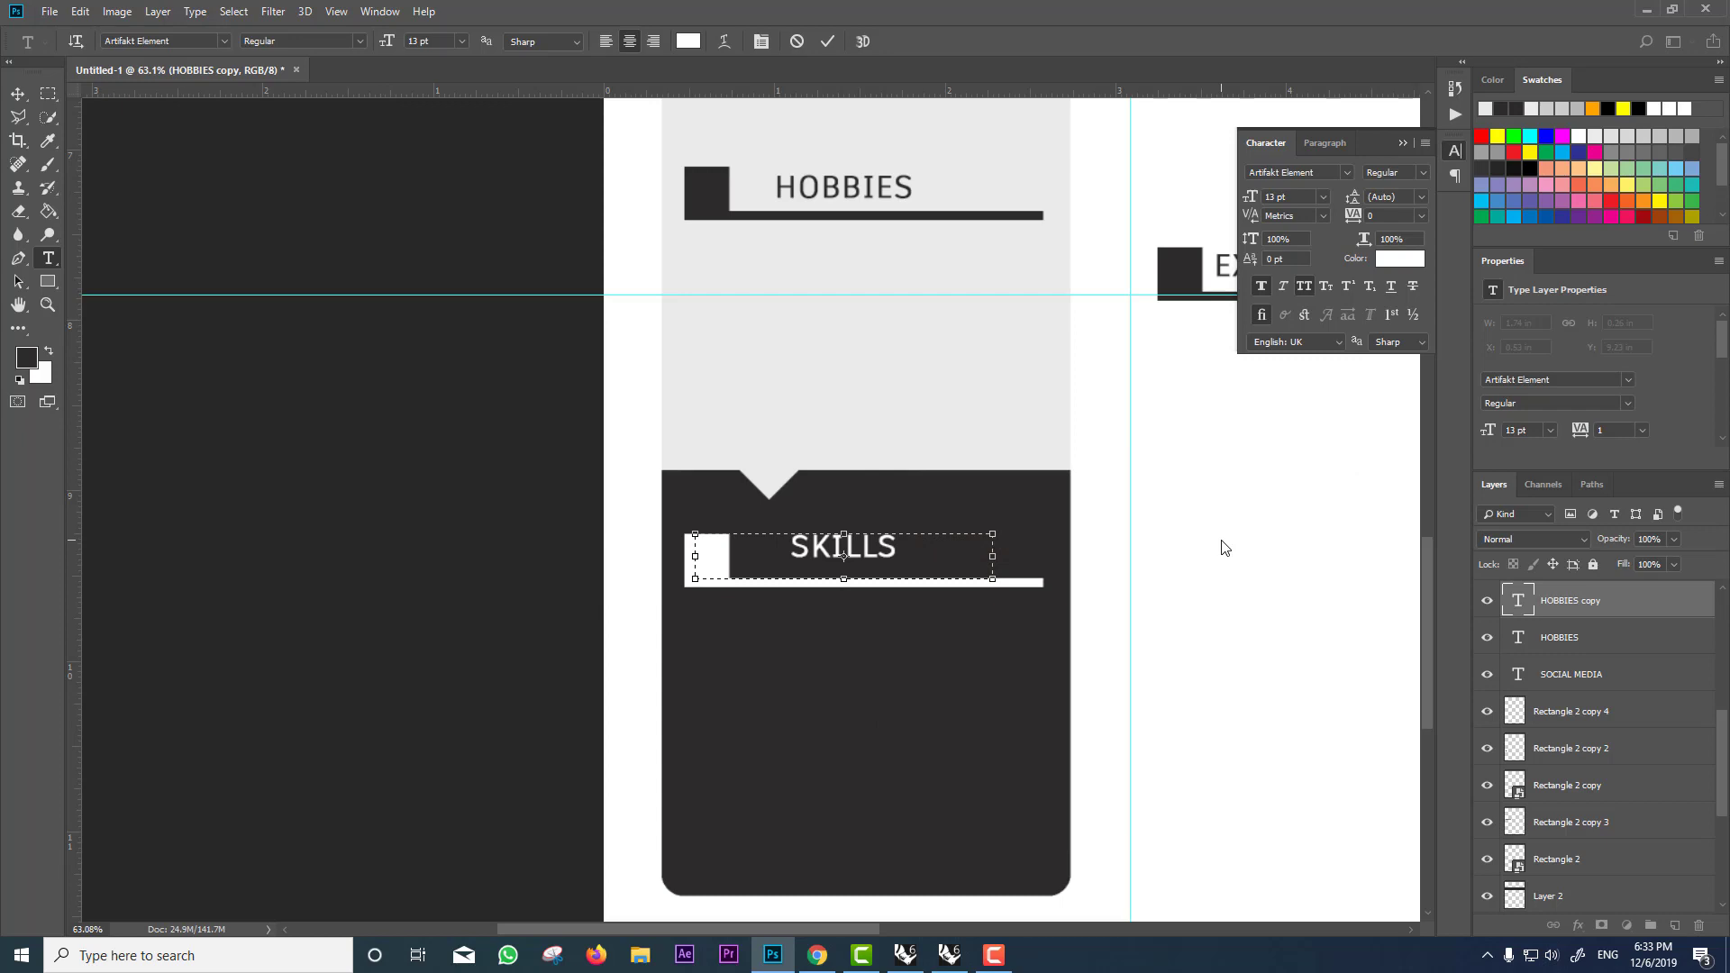
{"action": "left_click", "coordinate": [17, 94]}
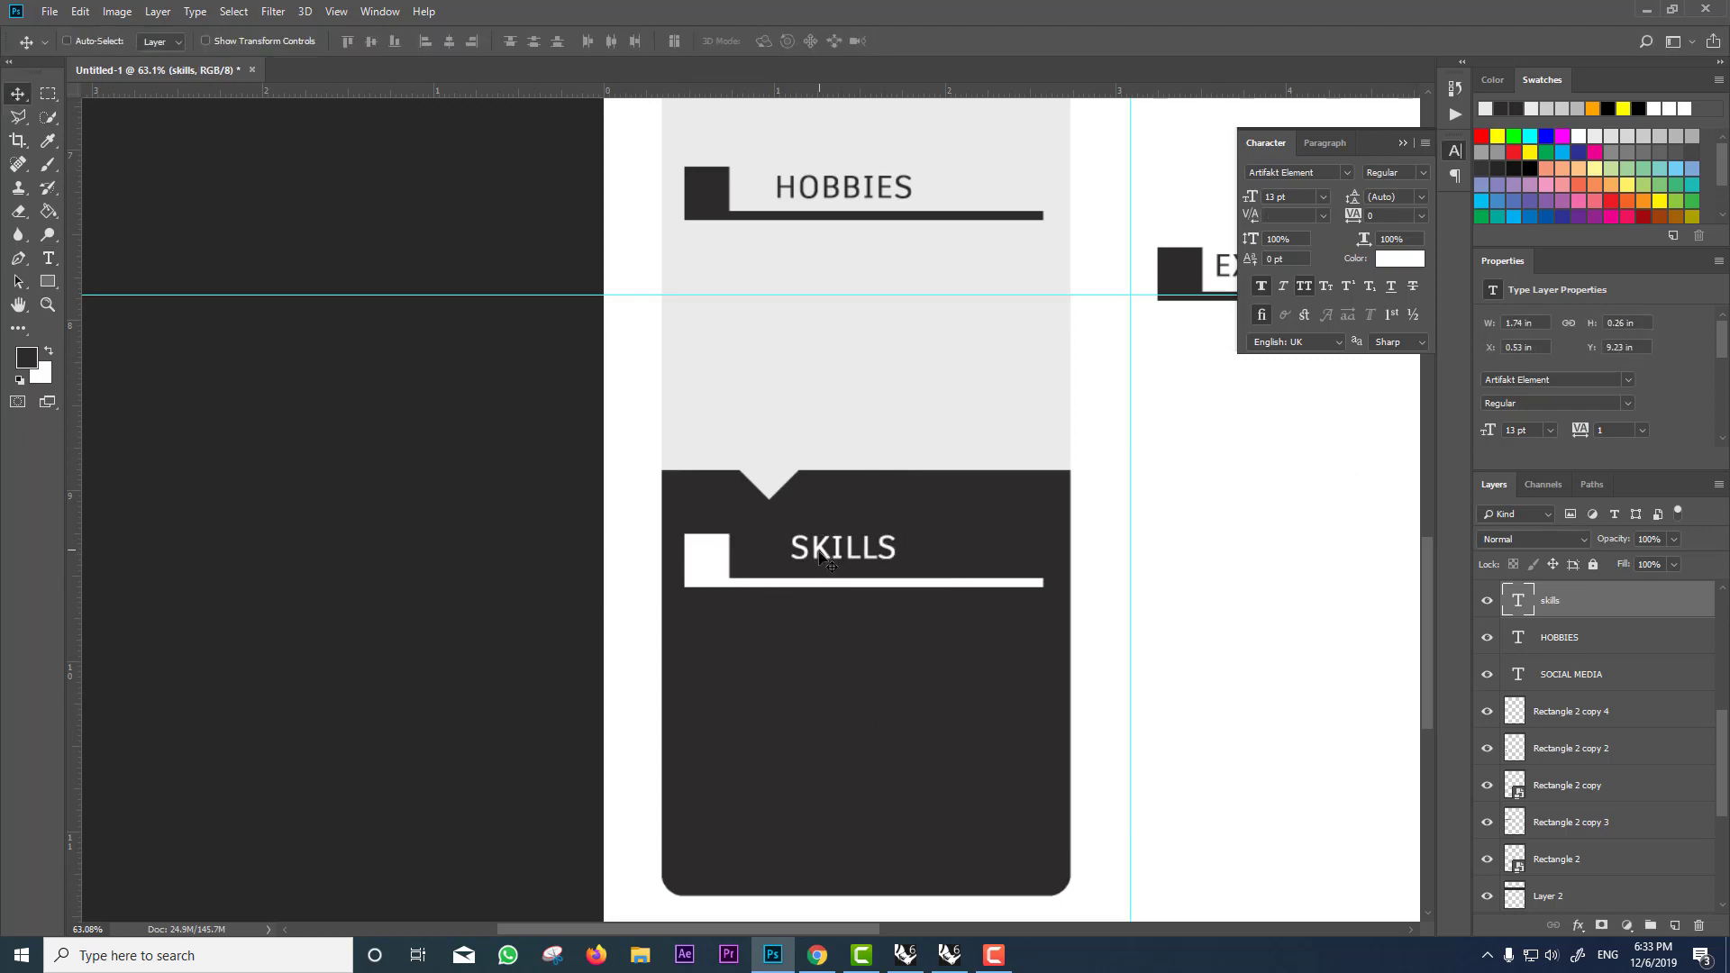
{"action": "left_click_drag", "start_coordinate": [820, 552], "coordinate": [820, 554]}
{"action": "scroll", "coordinate": [904, 438], "scroll_direction": "down", "scroll_amount": 4}
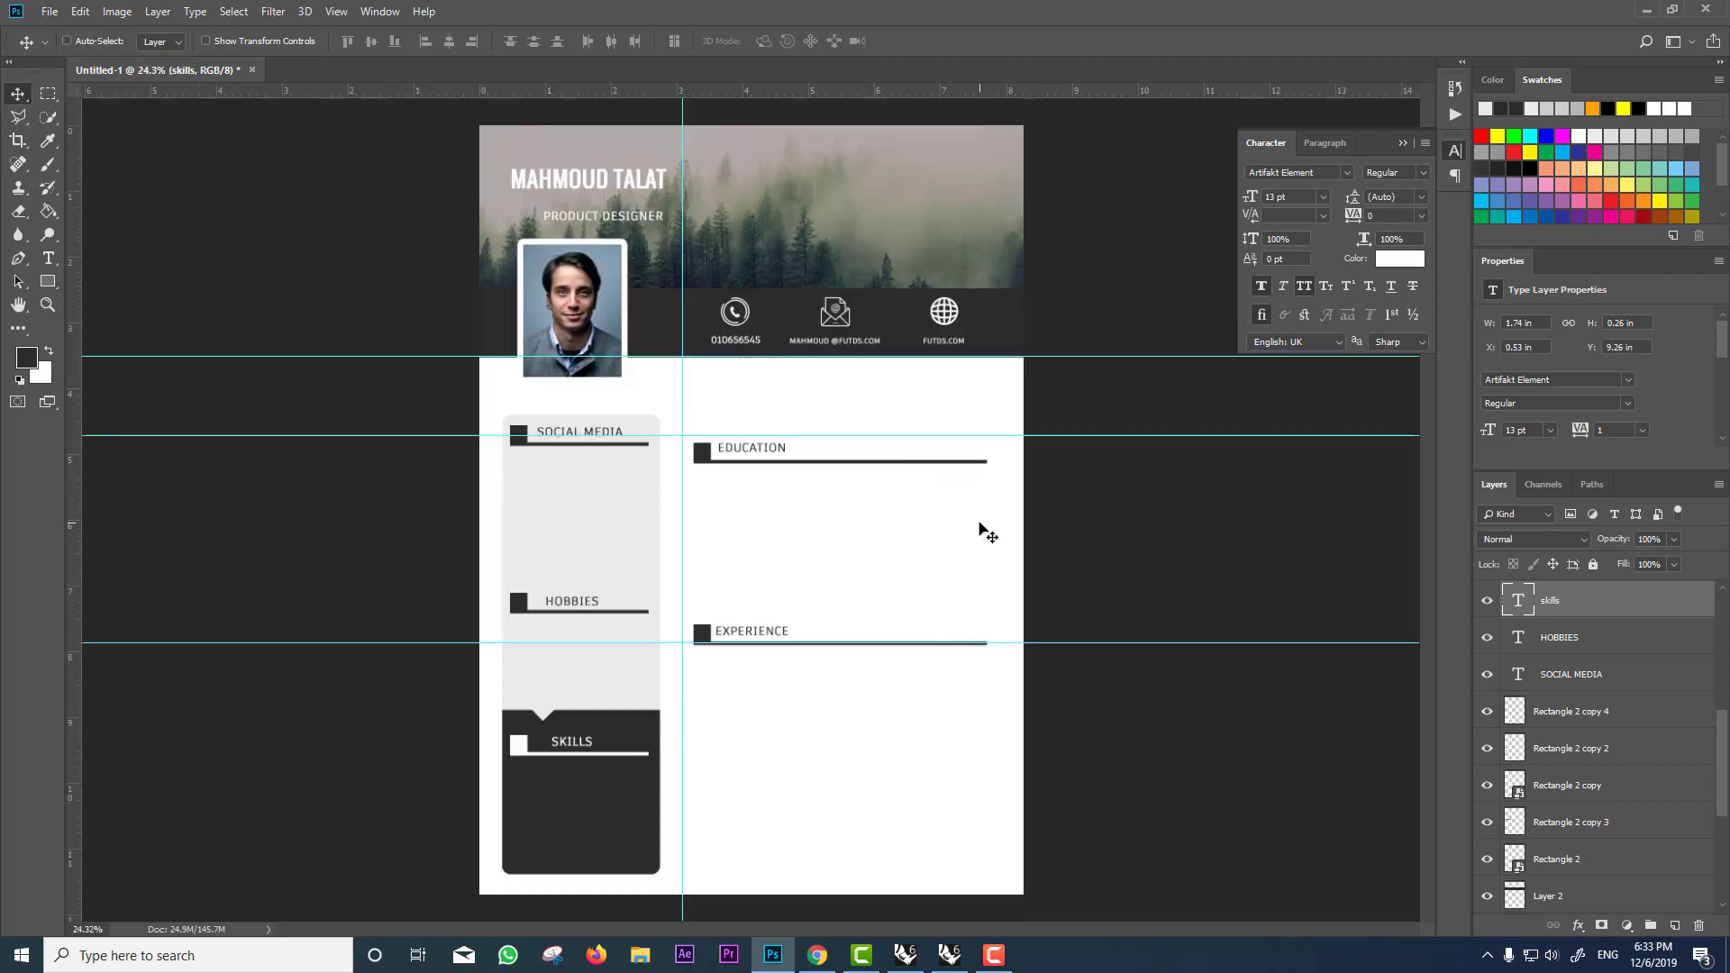
Step: Raise the dark header overlay to about 63% opacity, add a new layer and hide the overlay
{"action": "left_click", "coordinate": [911, 225], "text": "ctrl"}
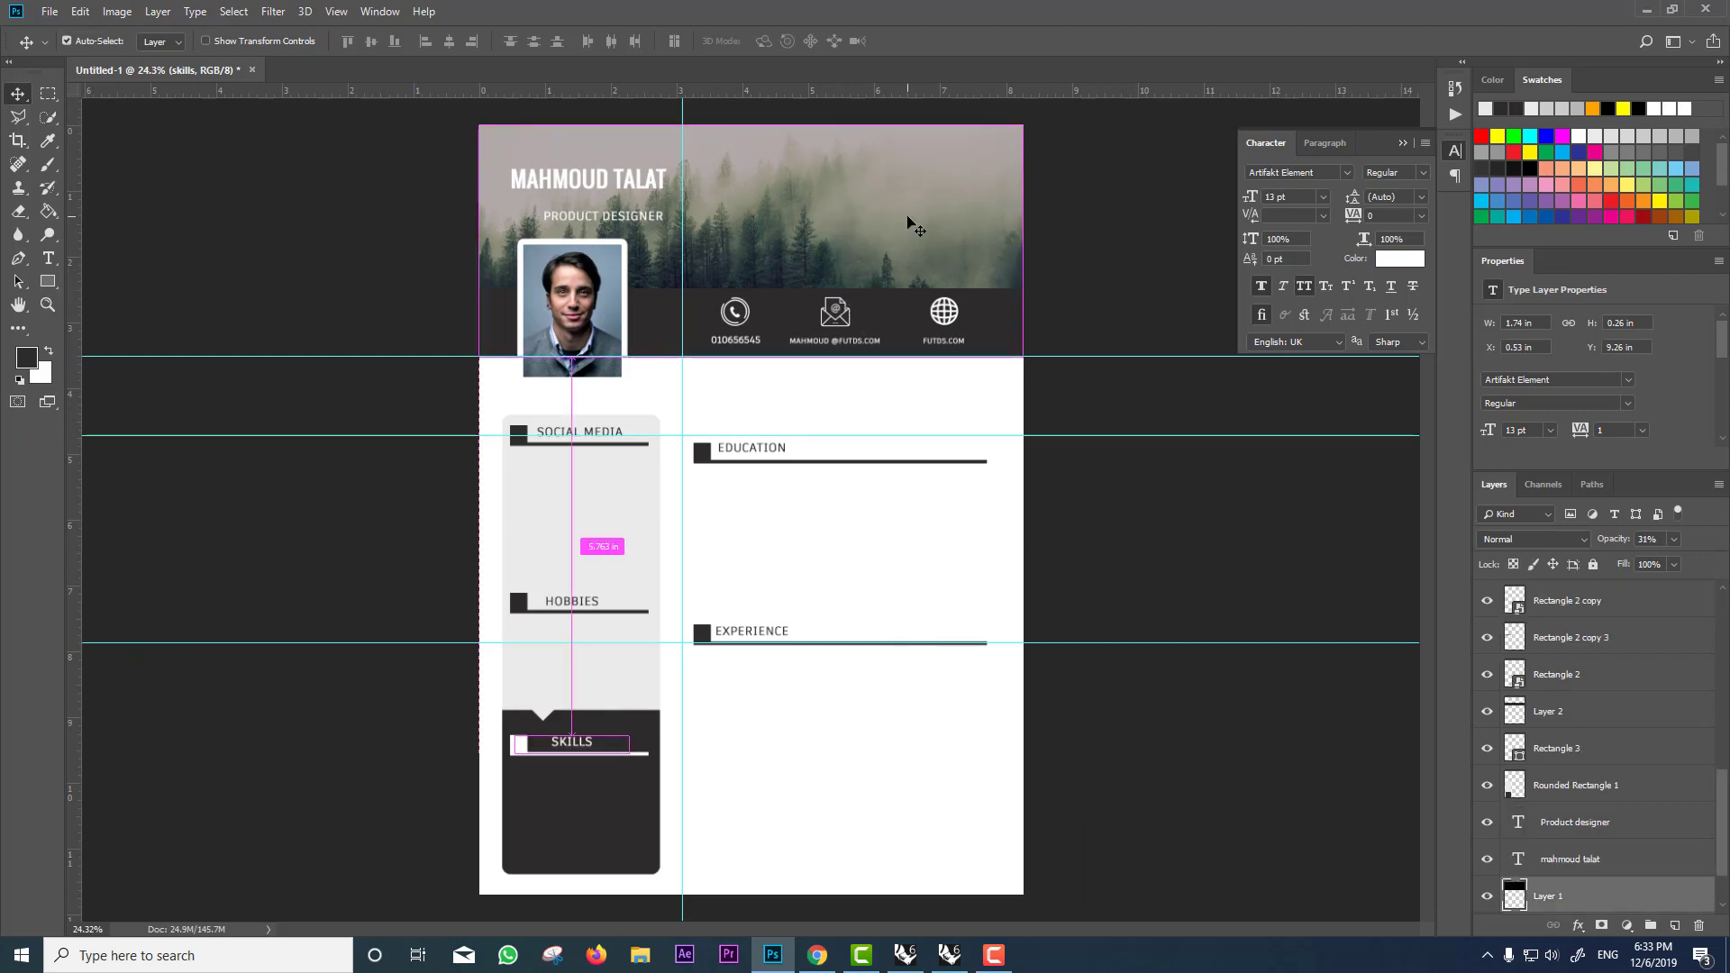
{"action": "left_click_drag", "start_coordinate": [1623, 545], "coordinate": [1642, 541]}
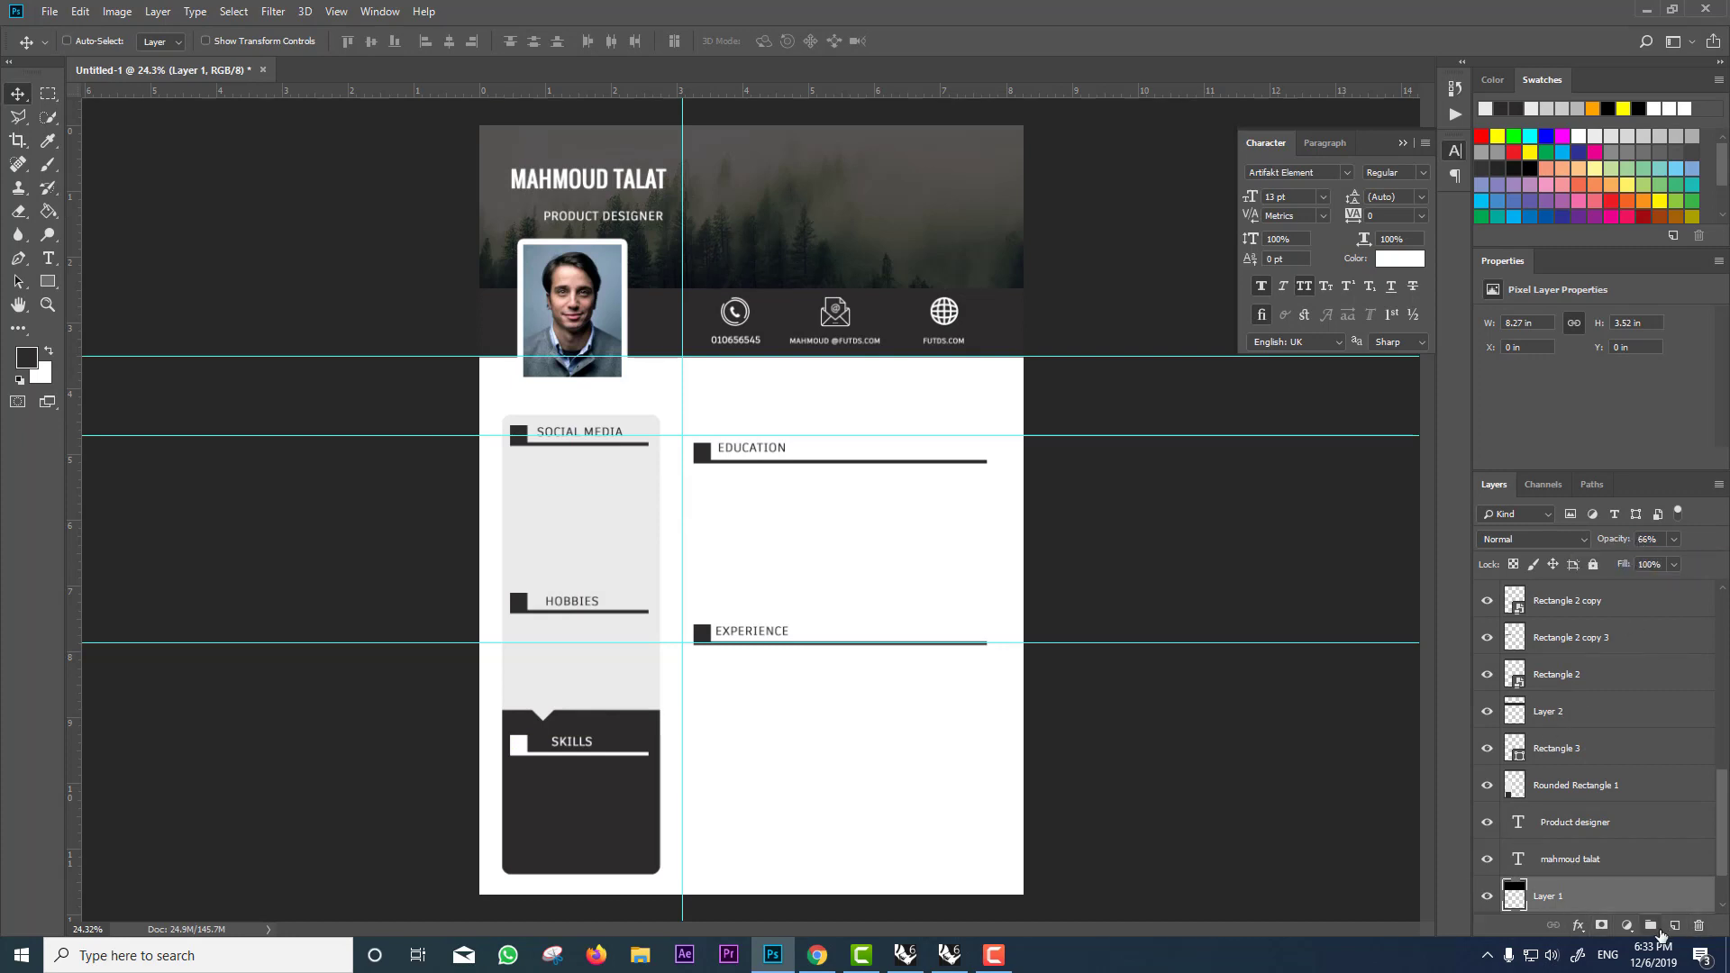
{"action": "left_click", "coordinate": [1674, 925]}
{"action": "scroll", "coordinate": [1530, 870], "scroll_direction": "down", "scroll_amount": 3}
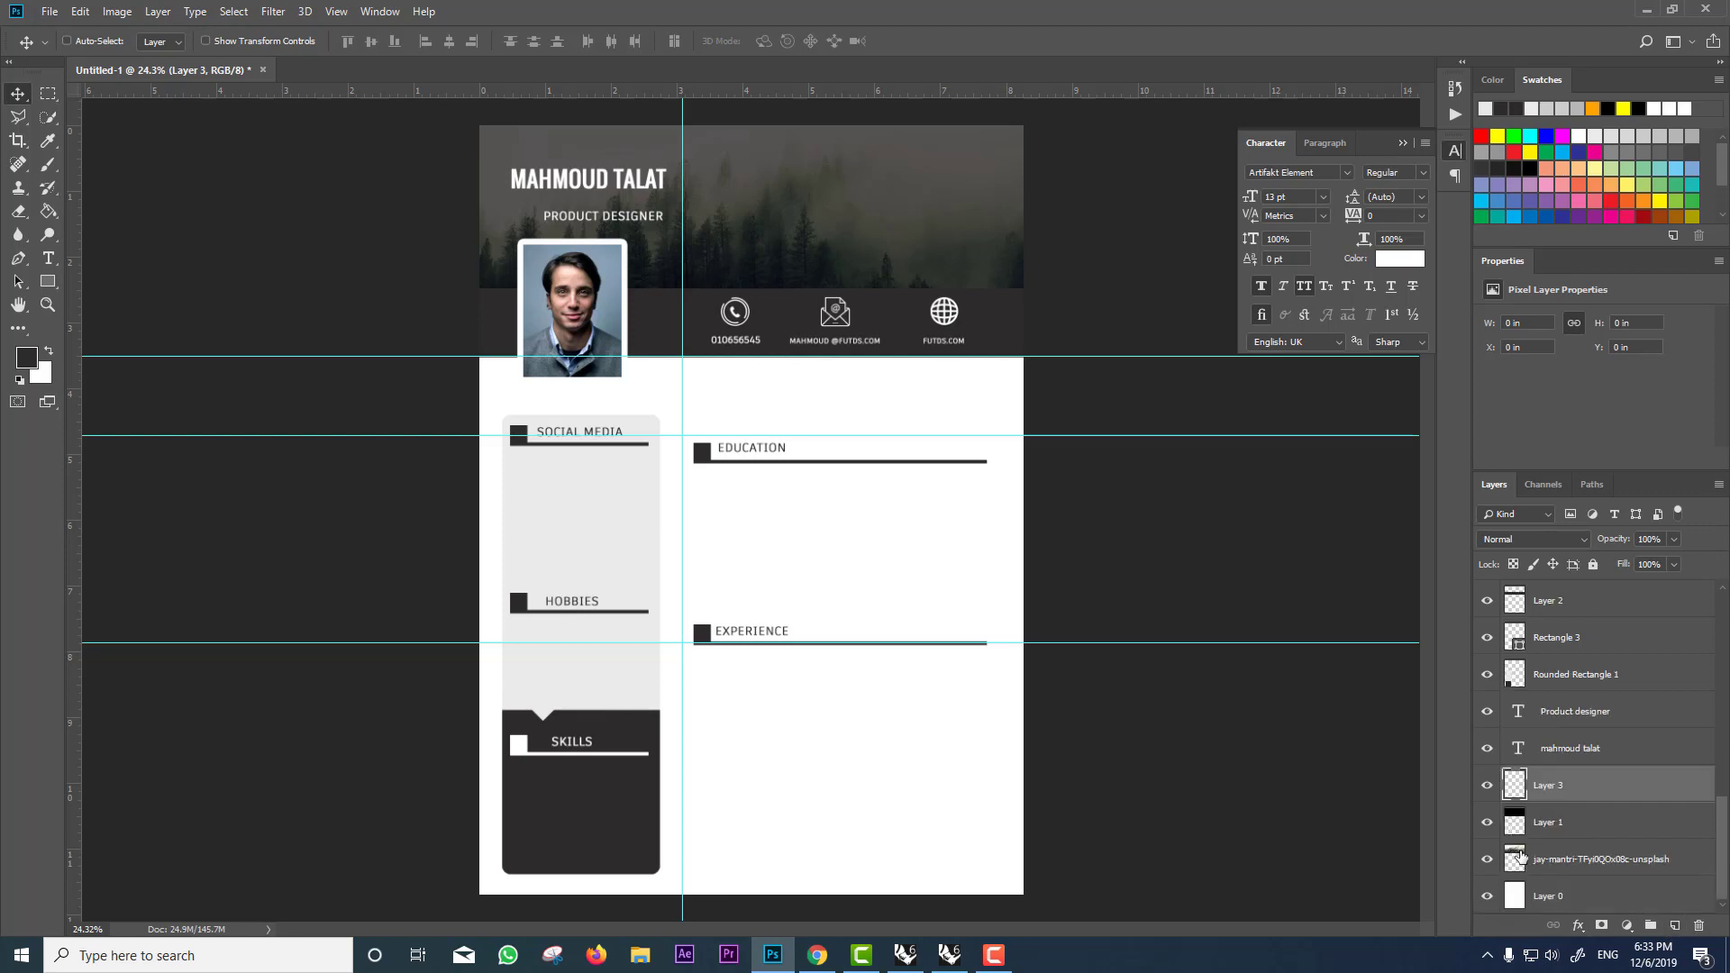
{"action": "left_click", "coordinate": [1488, 823]}
Step: Select the header area and fill it with a fade-to-transparent gradient
{"action": "left_click", "coordinate": [49, 94]}
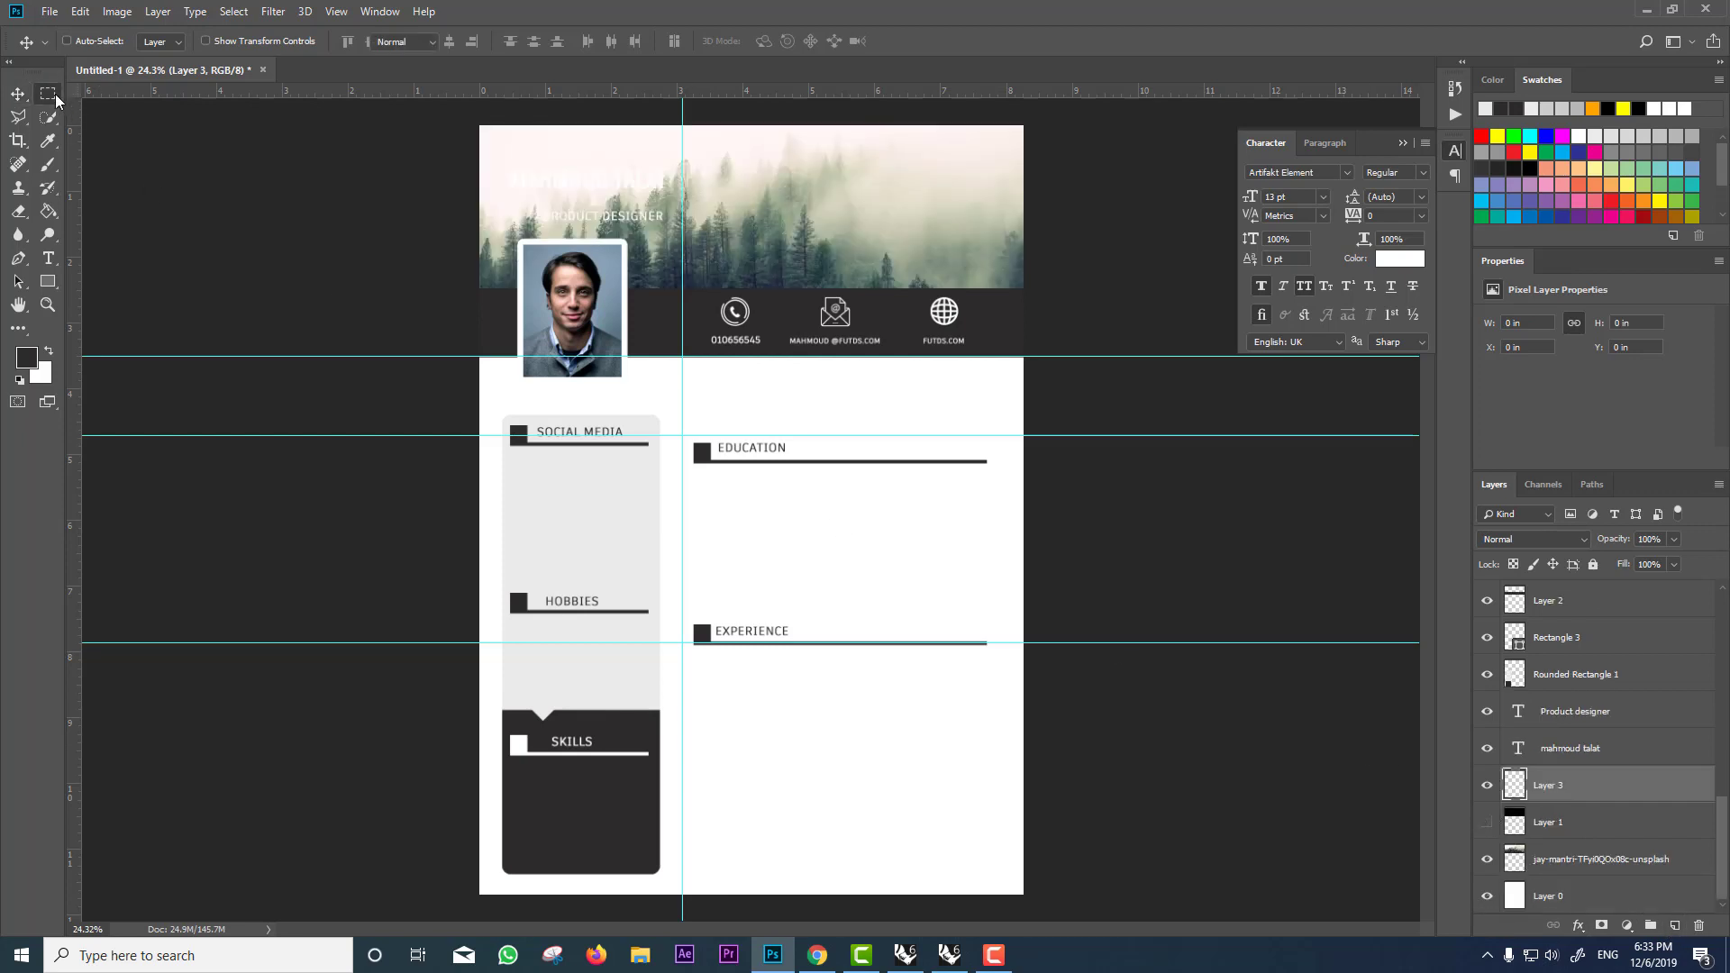
{"action": "left_click_drag", "start_coordinate": [1048, 117], "coordinate": [326, 339]}
{"action": "left_click", "coordinate": [48, 281]}
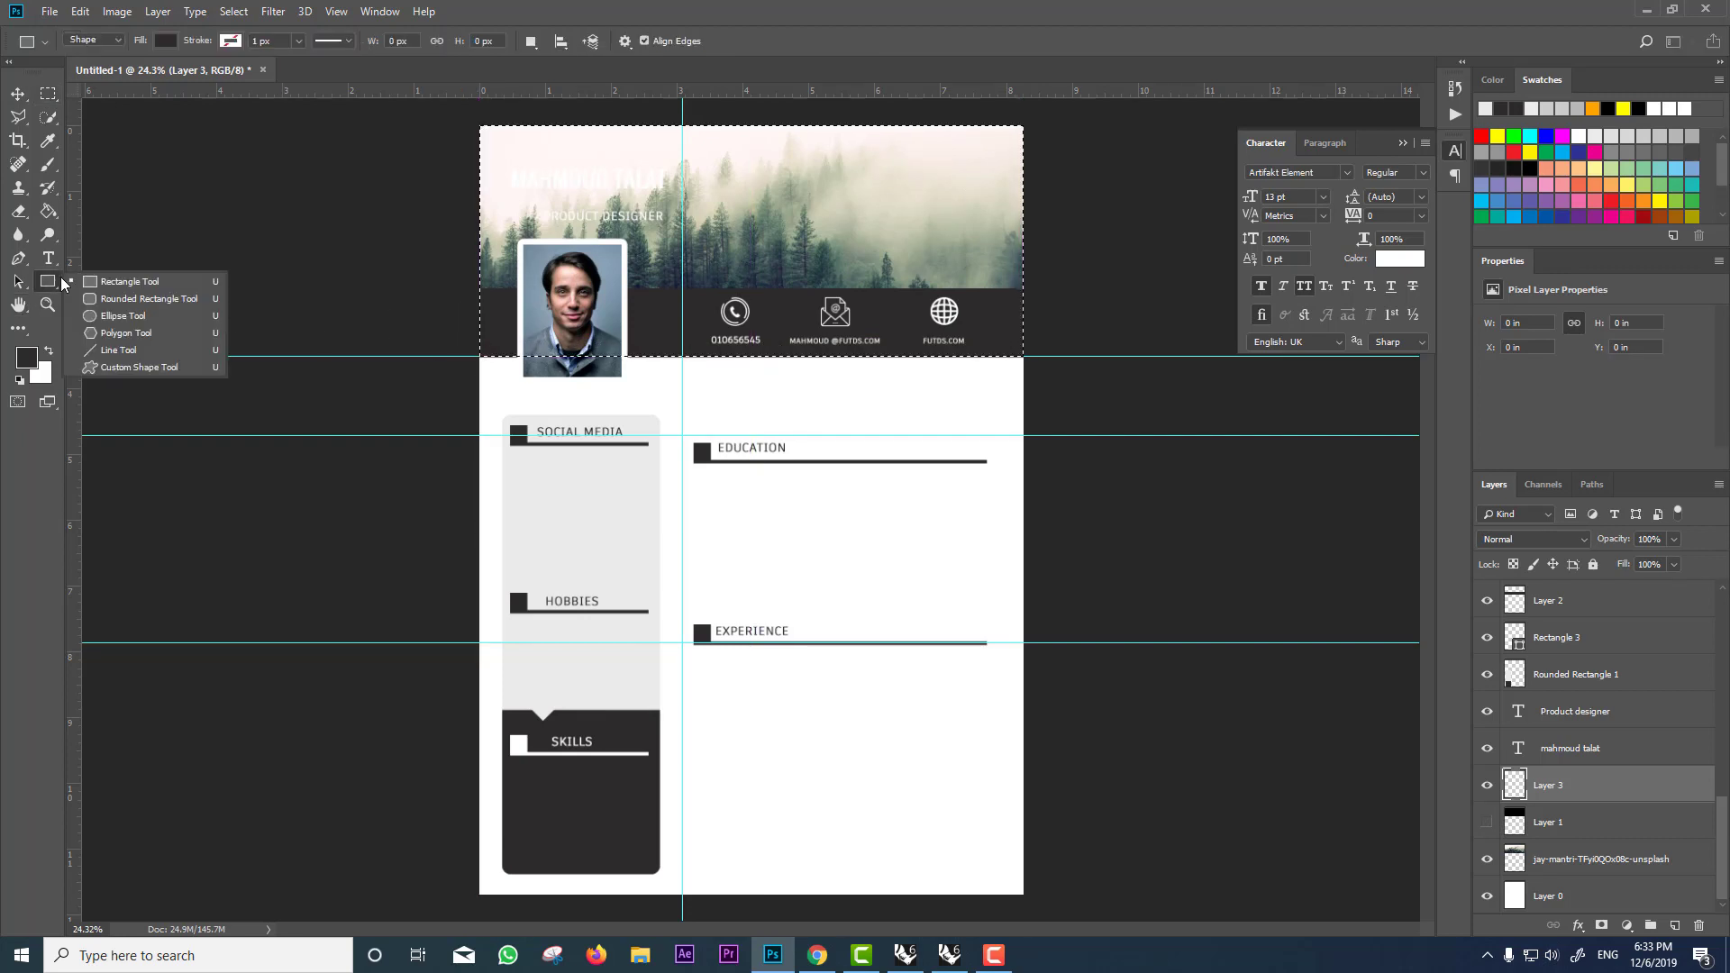
{"action": "right_click", "coordinate": [48, 213]}
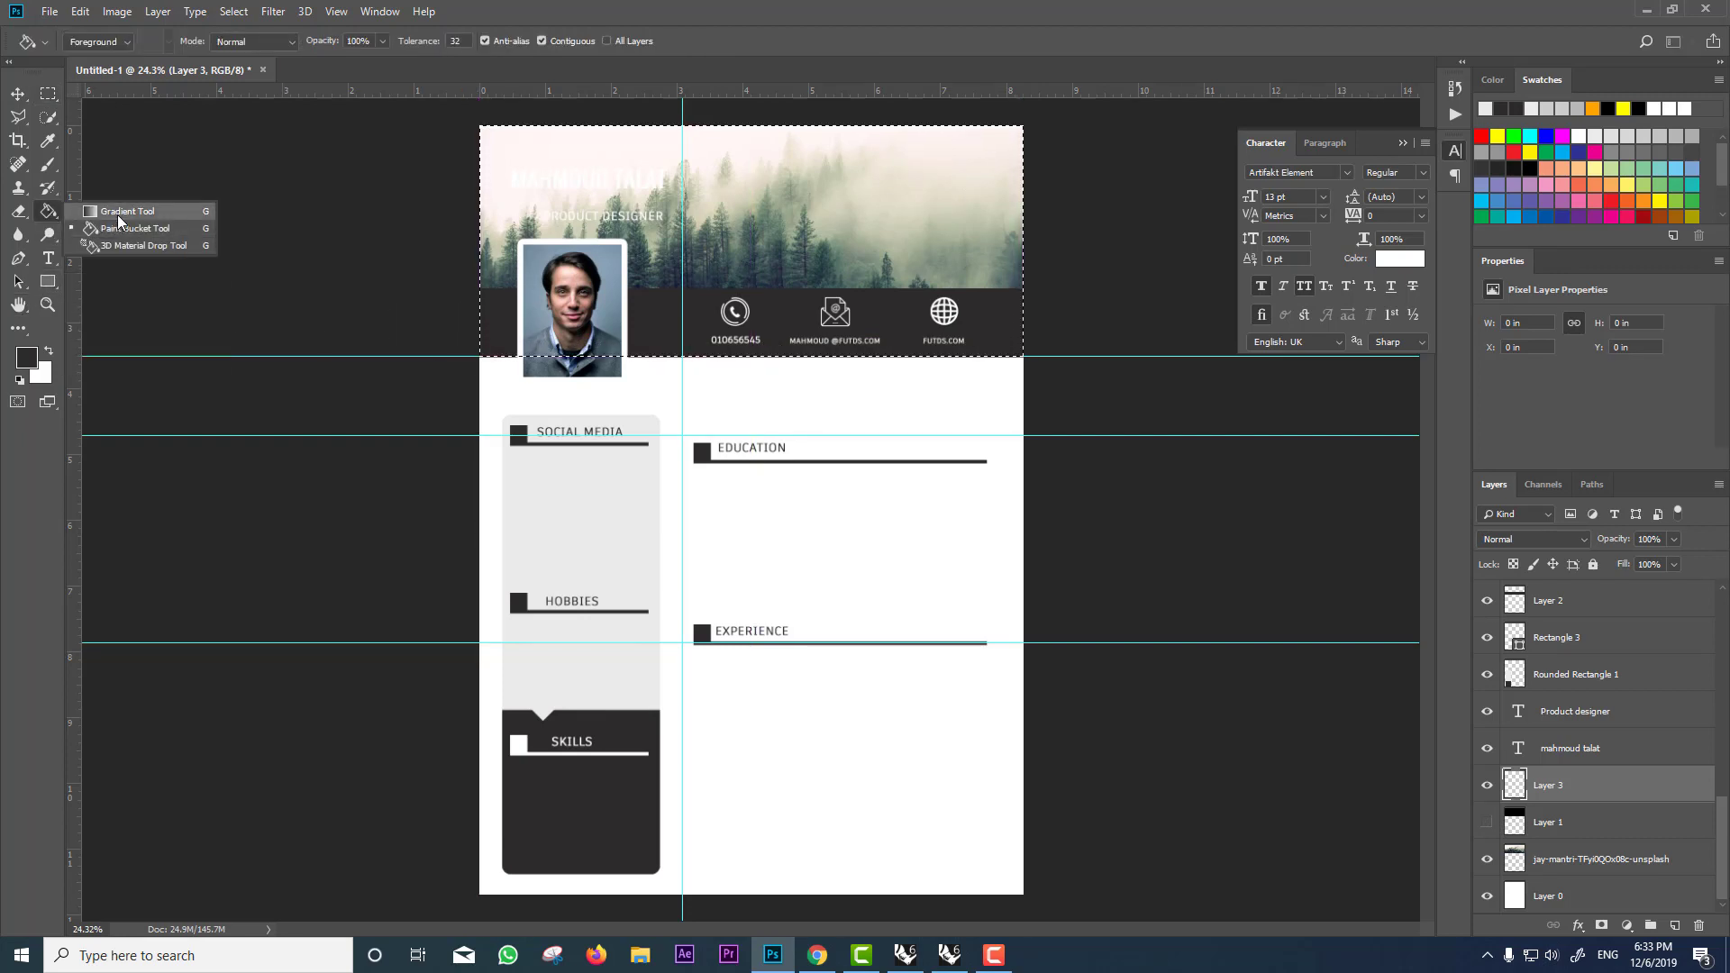
{"action": "left_click", "coordinate": [117, 215]}
{"action": "left_click", "coordinate": [100, 41]}
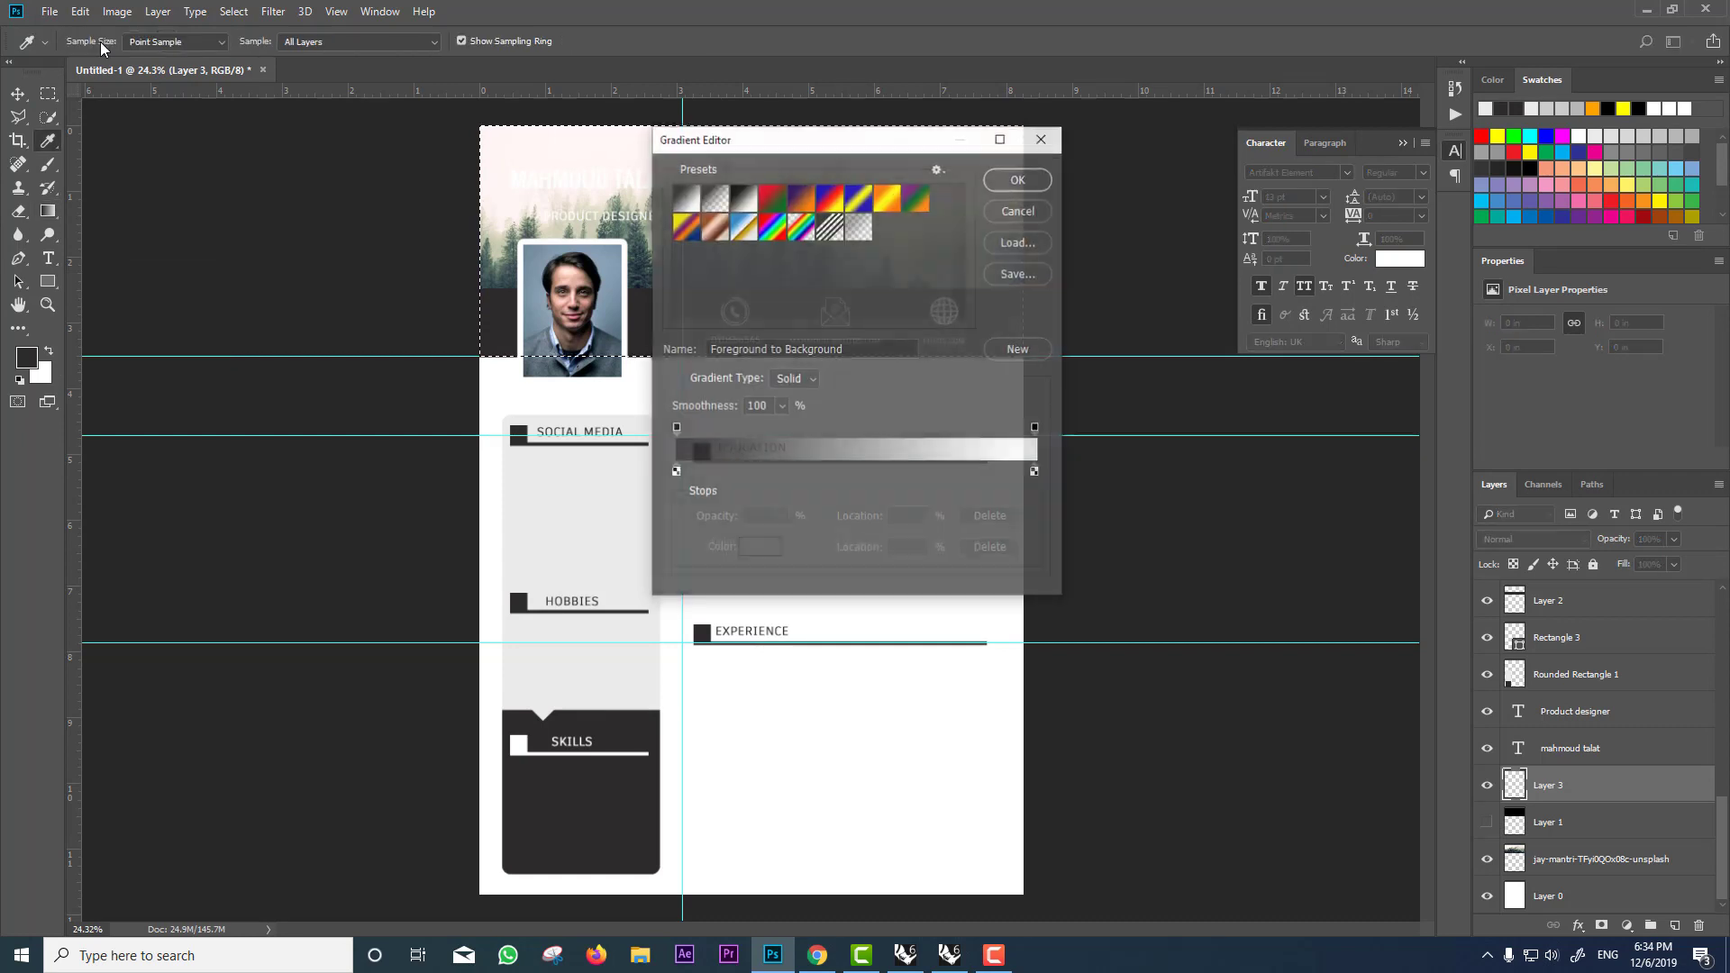
{"action": "left_click", "coordinate": [856, 227]}
{"action": "left_click", "coordinate": [1016, 177]}
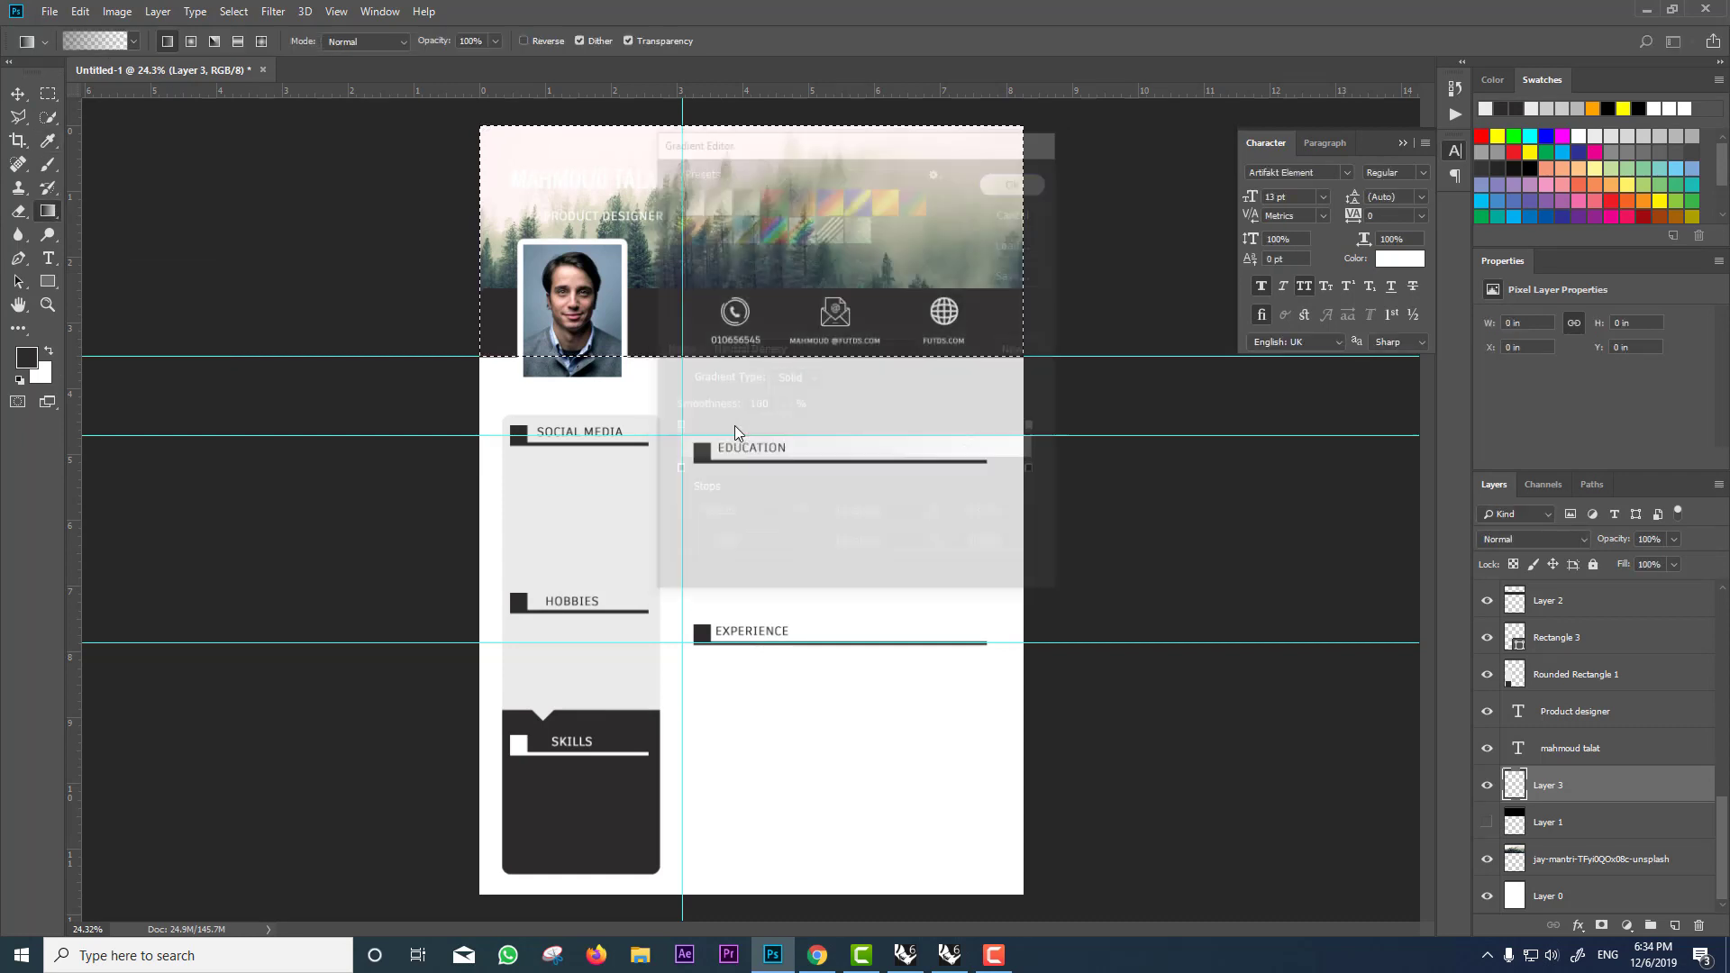
{"action": "left_click_drag", "start_coordinate": [740, 359], "coordinate": [753, 131]}
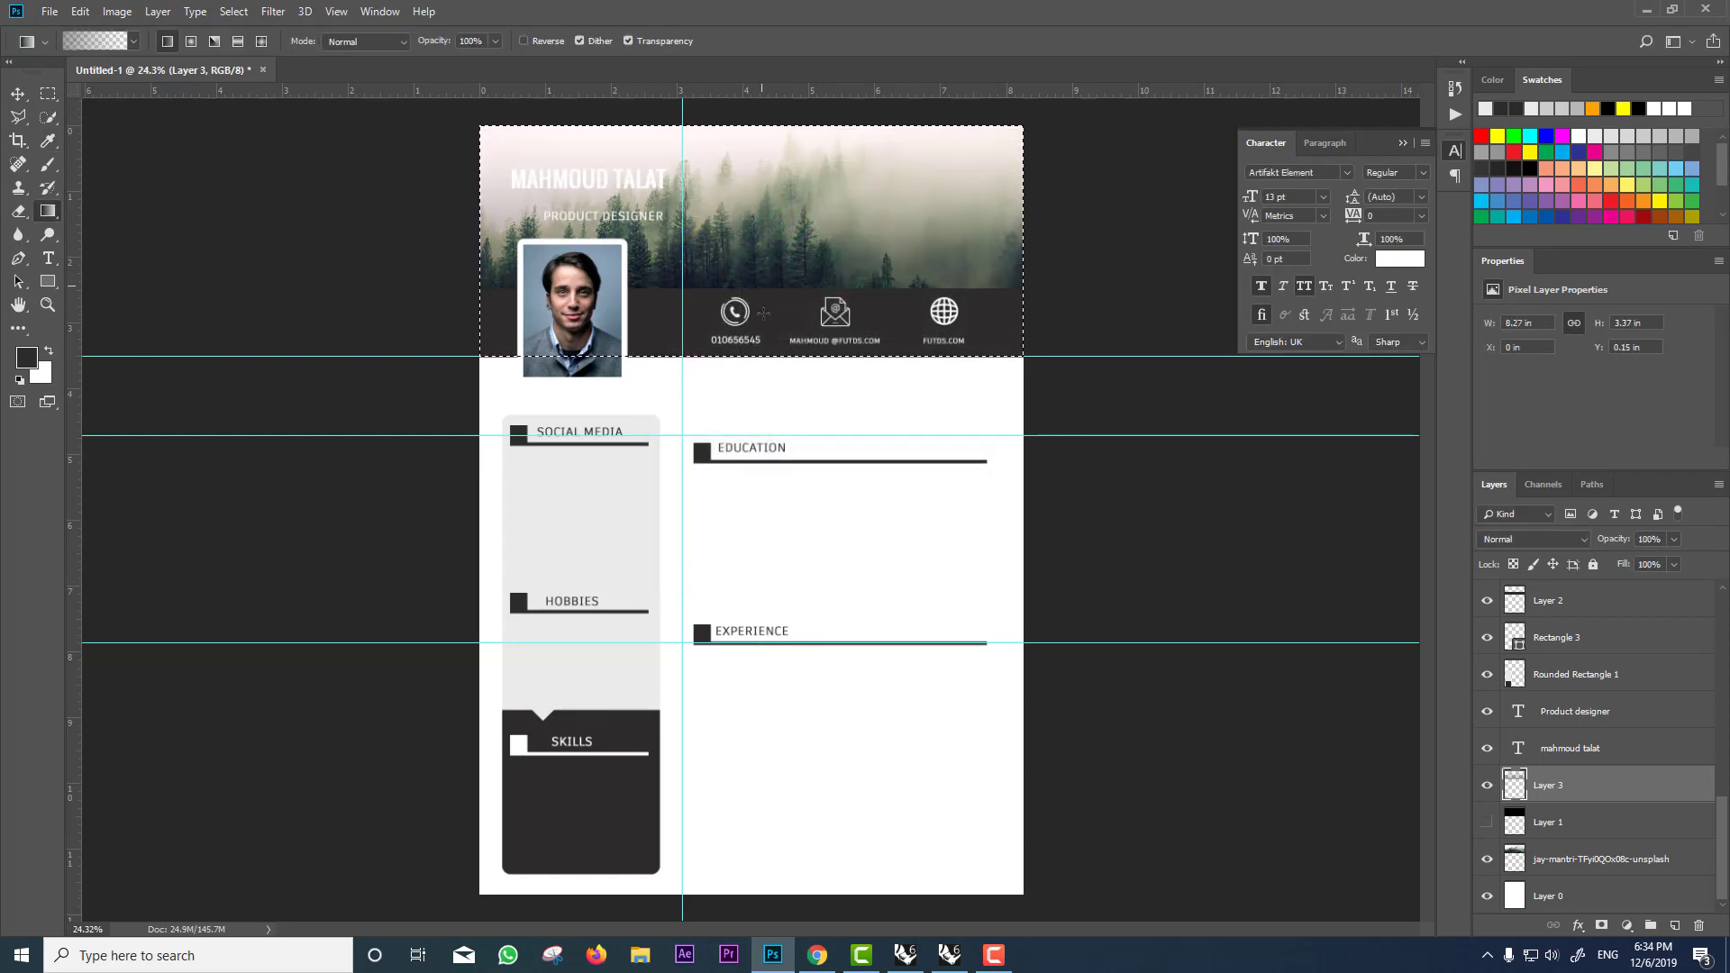
{"action": "left_click_drag", "start_coordinate": [747, 362], "coordinate": [730, 99]}
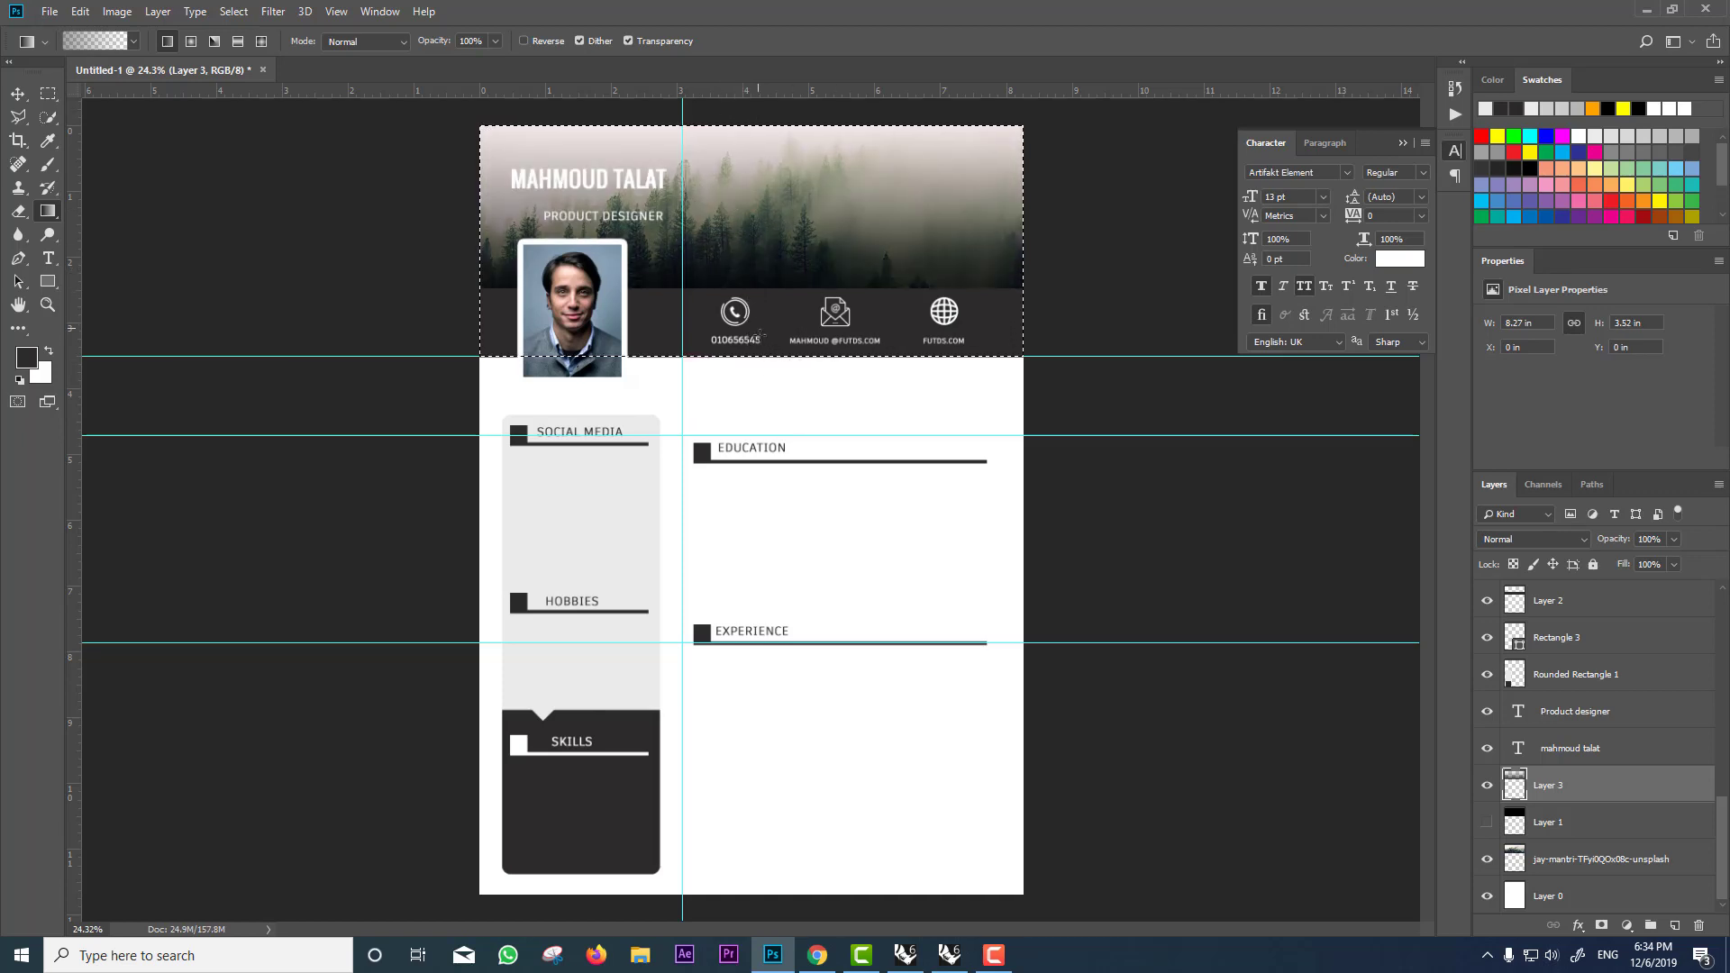
Step: Deselect and compare the gradient against the flat overlay, keeping the gradient visible
{"action": "left_click", "coordinate": [48, 93]}
{"action": "left_click", "coordinate": [847, 169]}
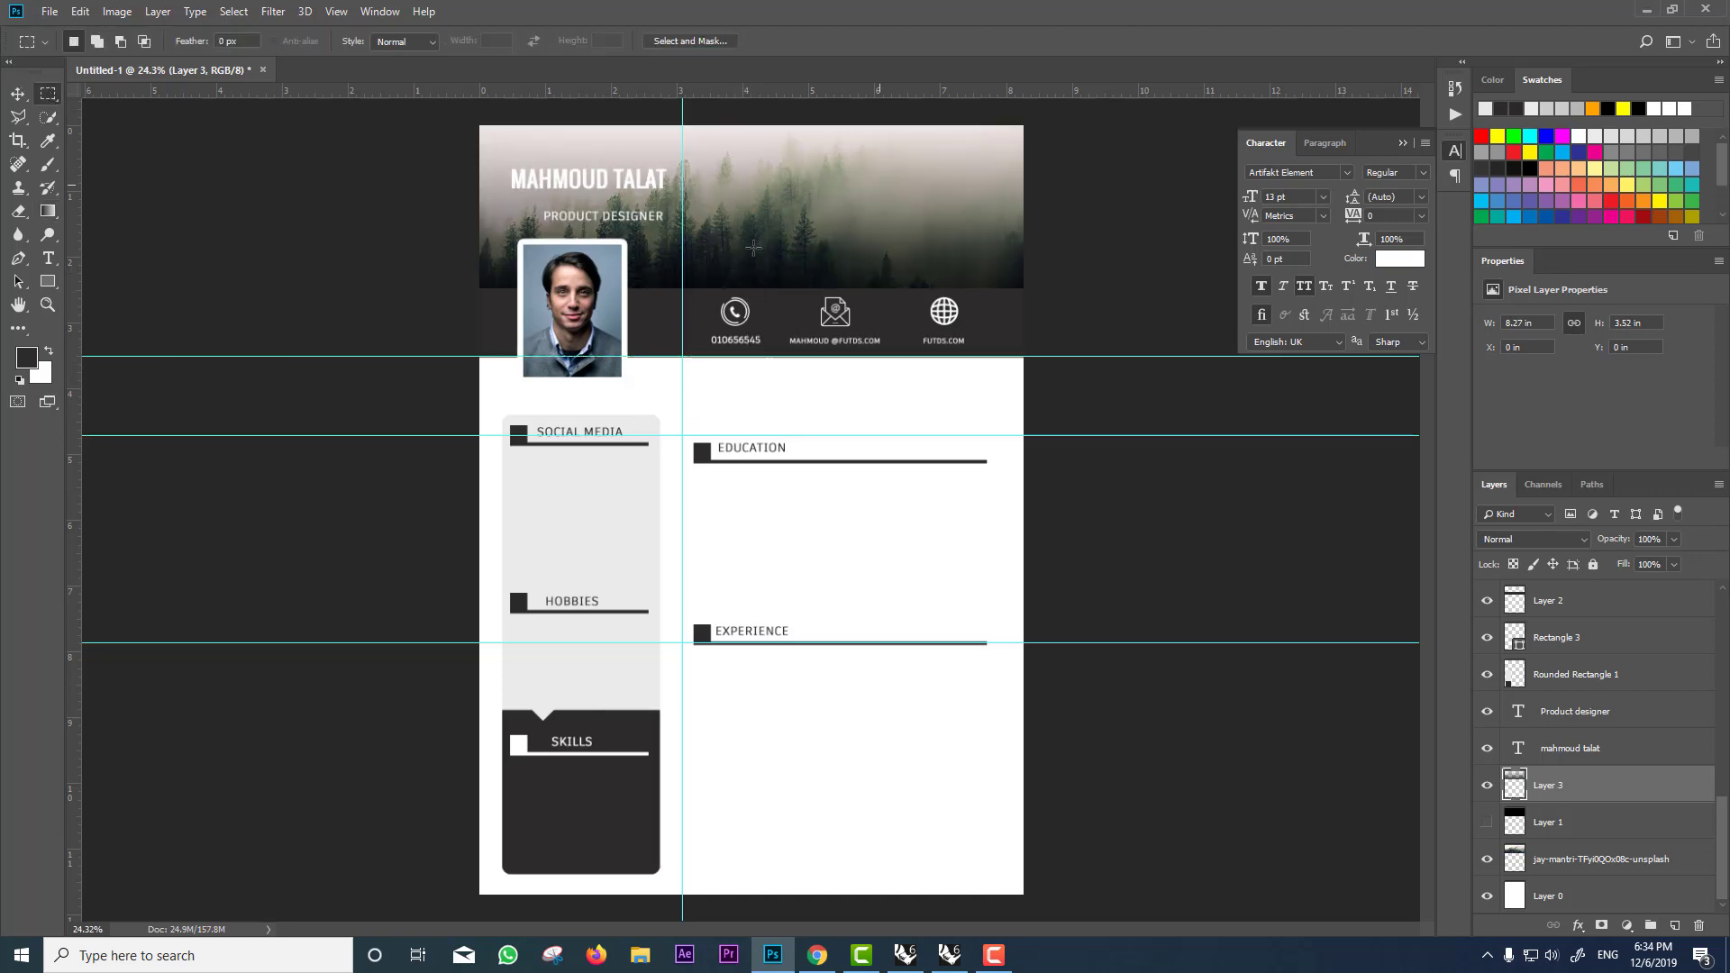
{"action": "left_click", "coordinate": [1487, 779]}
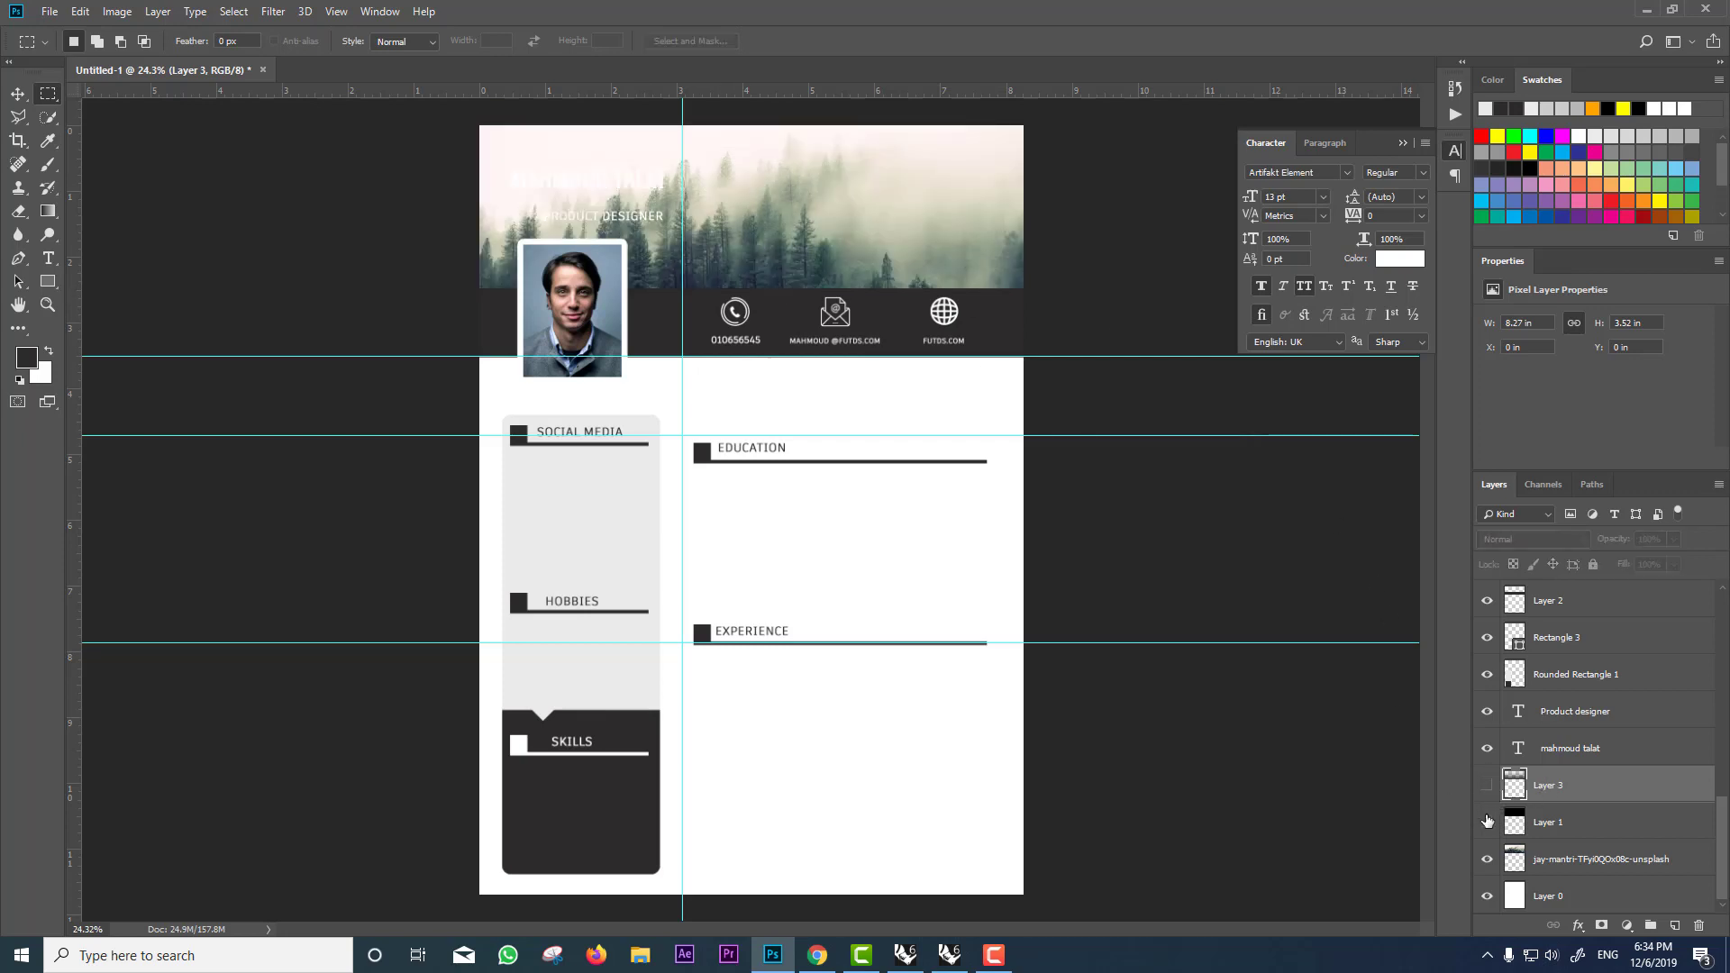
{"action": "left_click", "coordinate": [1487, 820]}
{"action": "left_click", "coordinate": [1487, 822]}
{"action": "left_click", "coordinate": [1487, 785]}
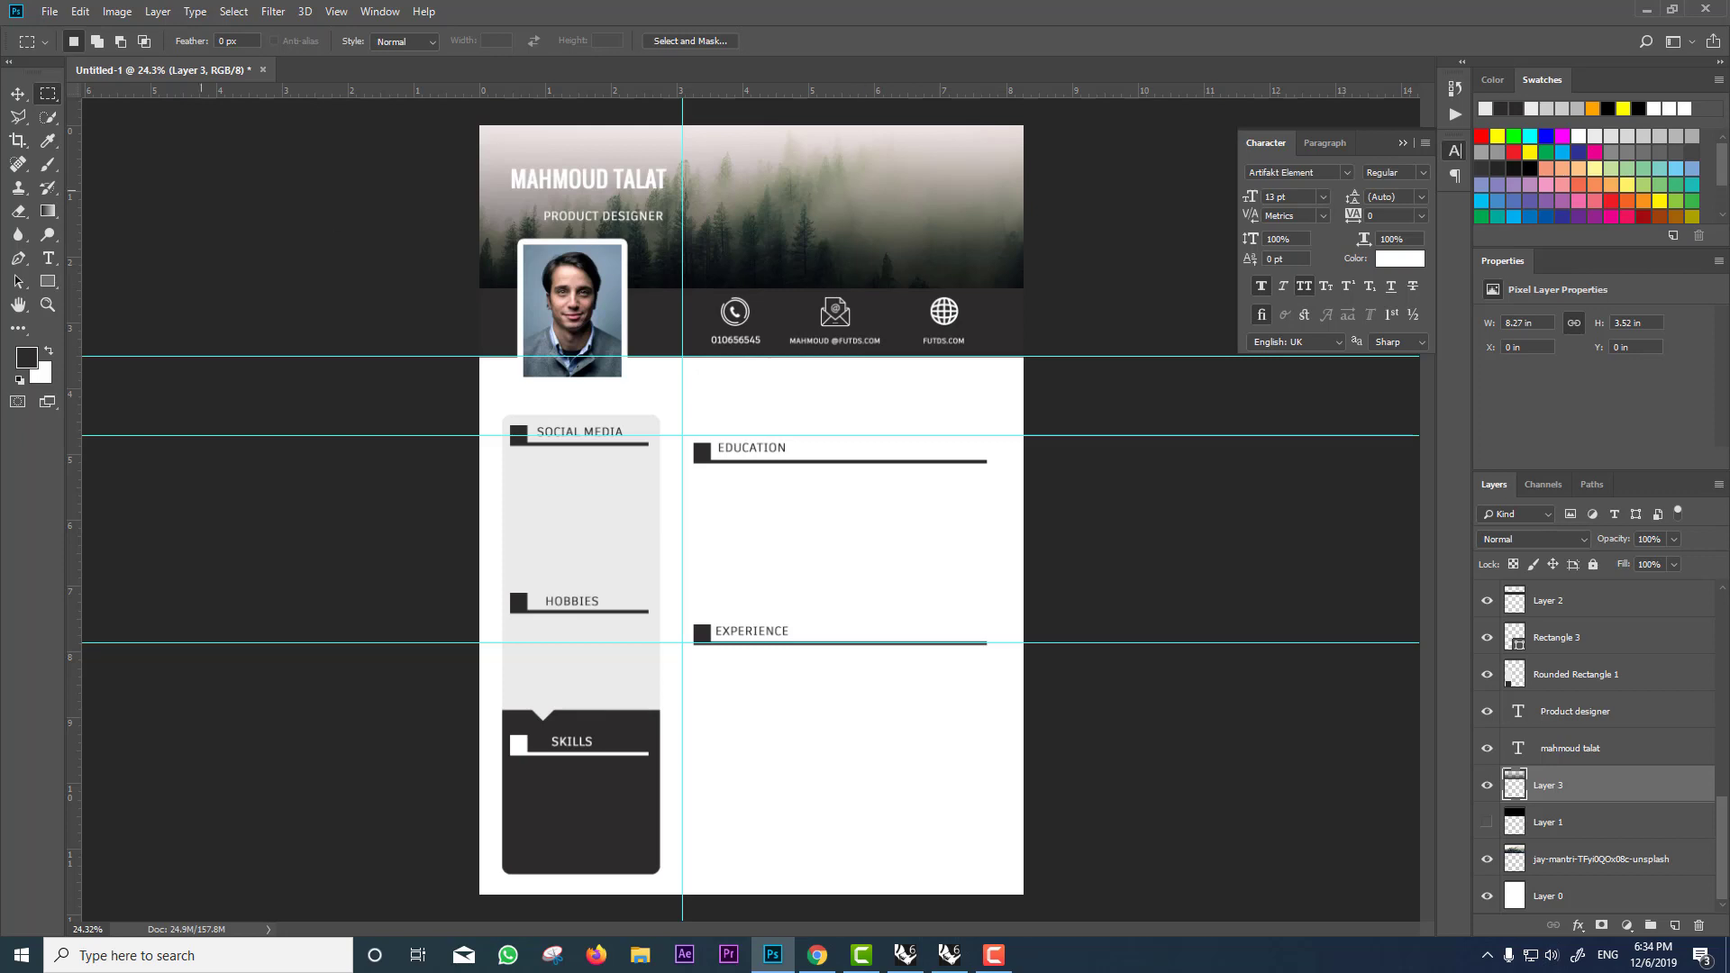
{"action": "left_click", "coordinate": [18, 93]}
{"action": "scroll", "coordinate": [908, 495], "scroll_direction": "down", "scroll_amount": 2}
{"action": "scroll", "coordinate": [838, 423], "scroll_direction": "up", "scroll_amount": 2}
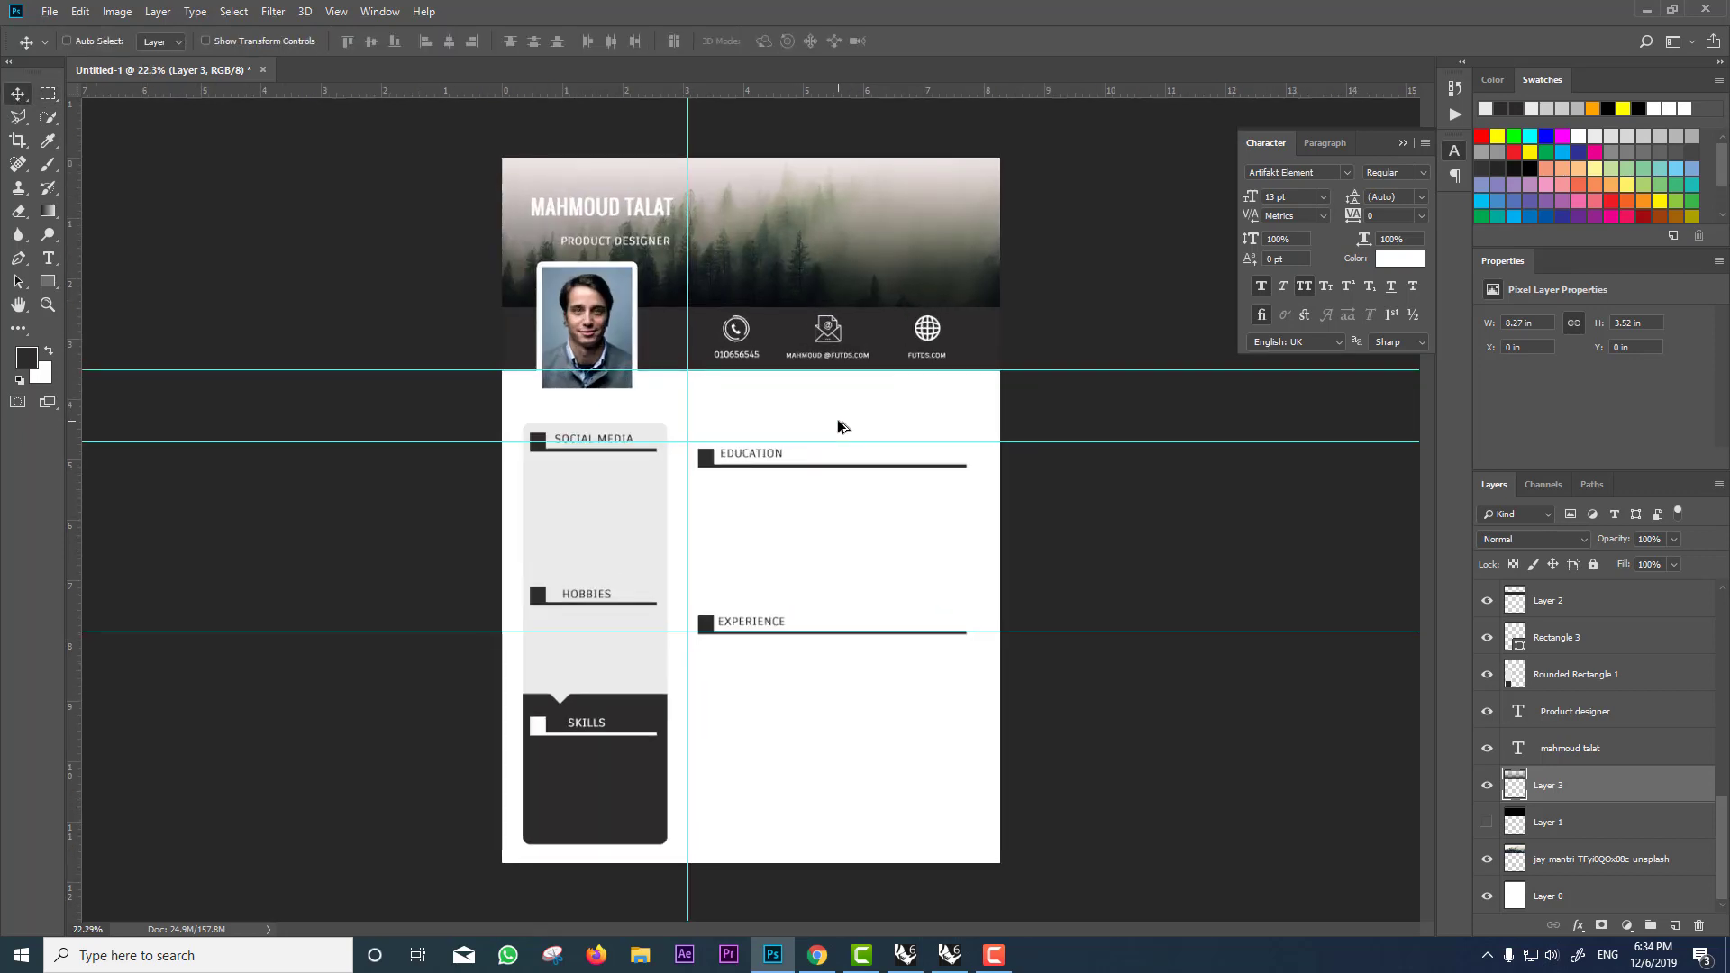
Step: Duplicate the SKILLS heading below itself and retype the copy as DRAWING
{"action": "scroll", "coordinate": [573, 735], "scroll_direction": "up", "scroll_amount": 2}
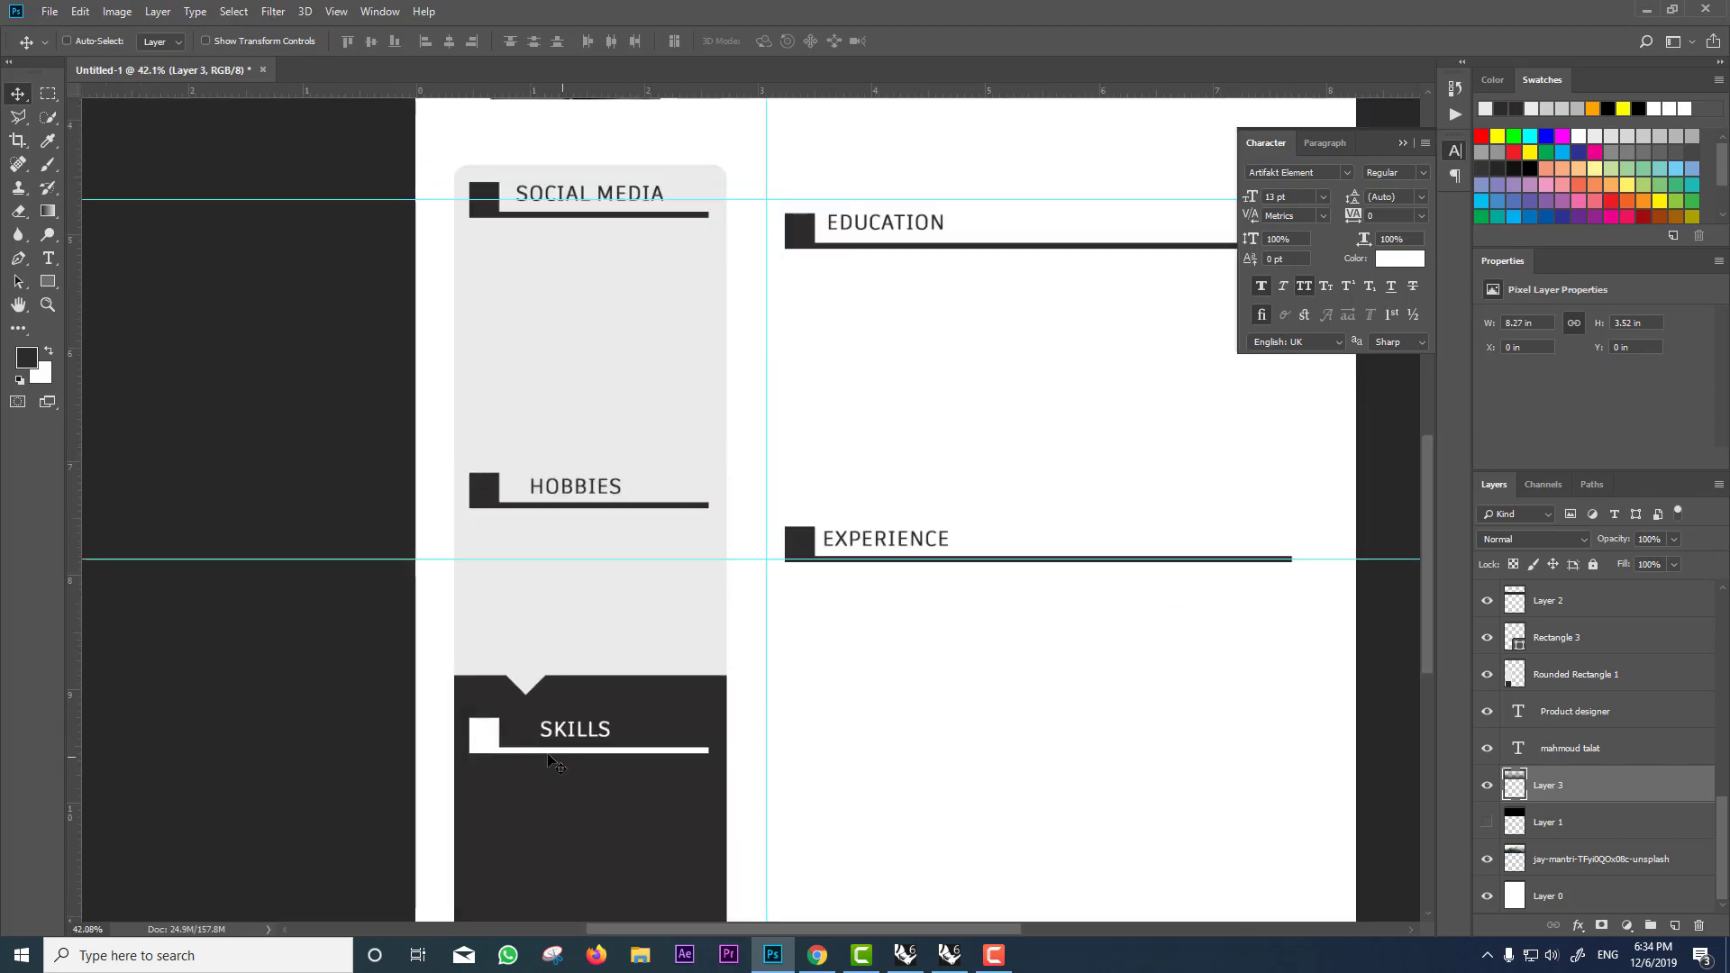
{"action": "scroll", "coordinate": [397, 437], "scroll_direction": "down", "scroll_amount": 1}
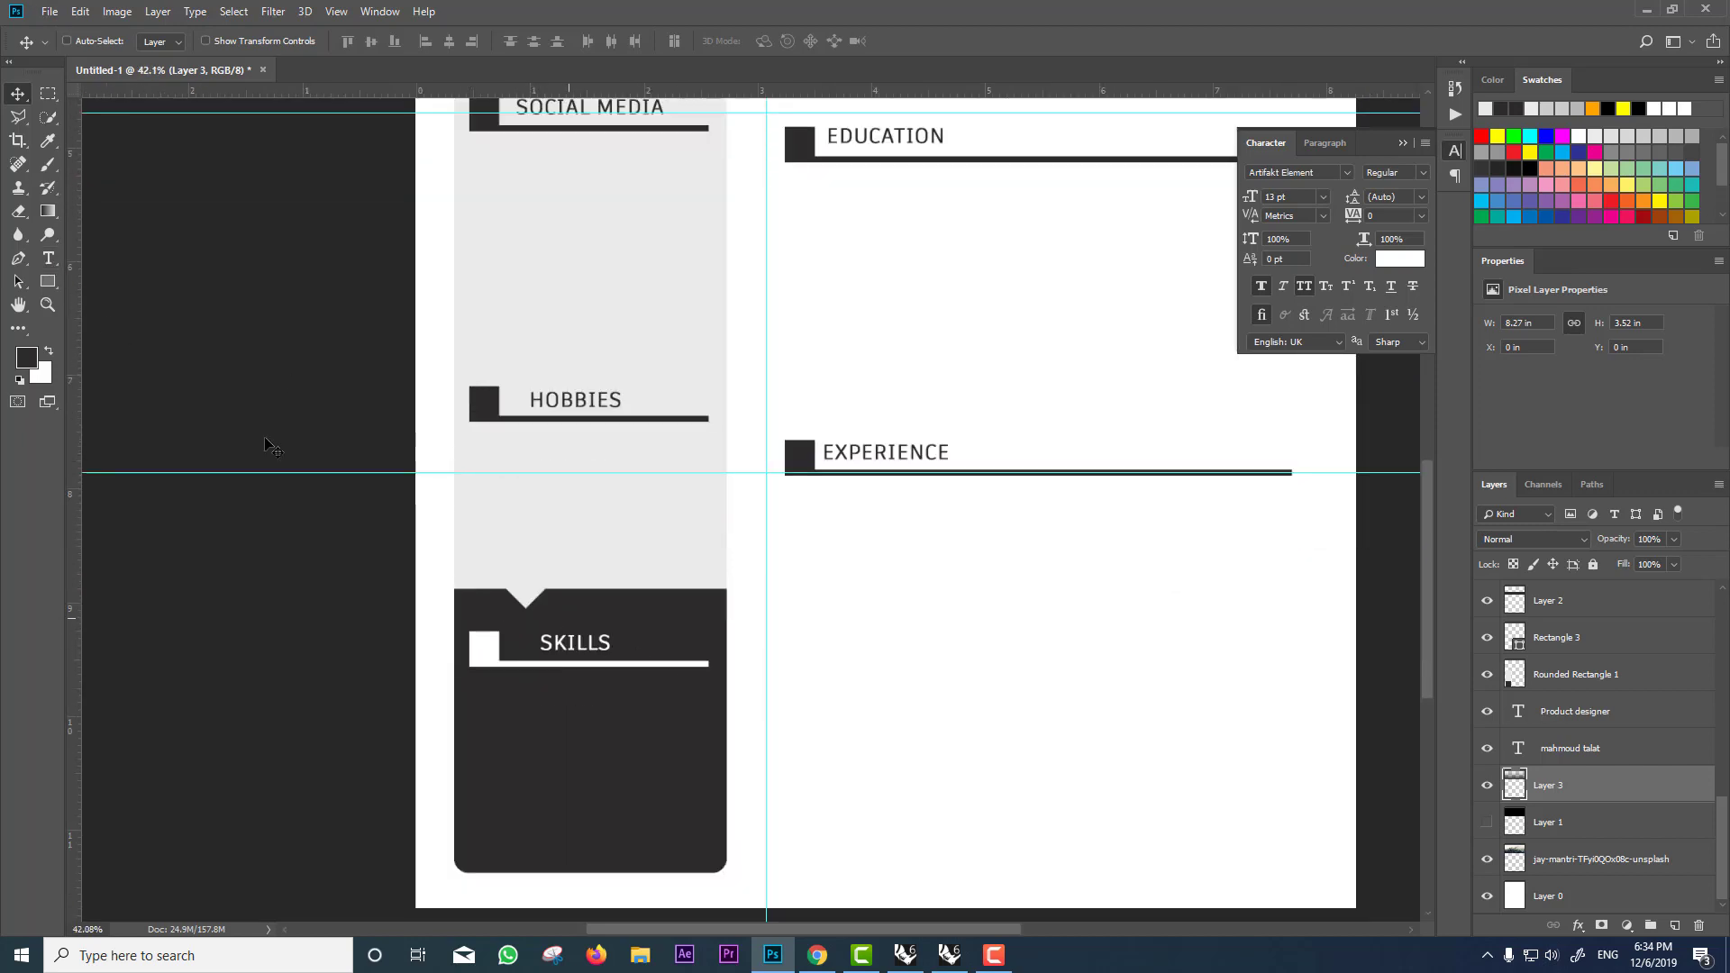
{"action": "left_click", "coordinate": [67, 41]}
{"action": "left_click_drag", "start_coordinate": [595, 649], "coordinate": [576, 709]}
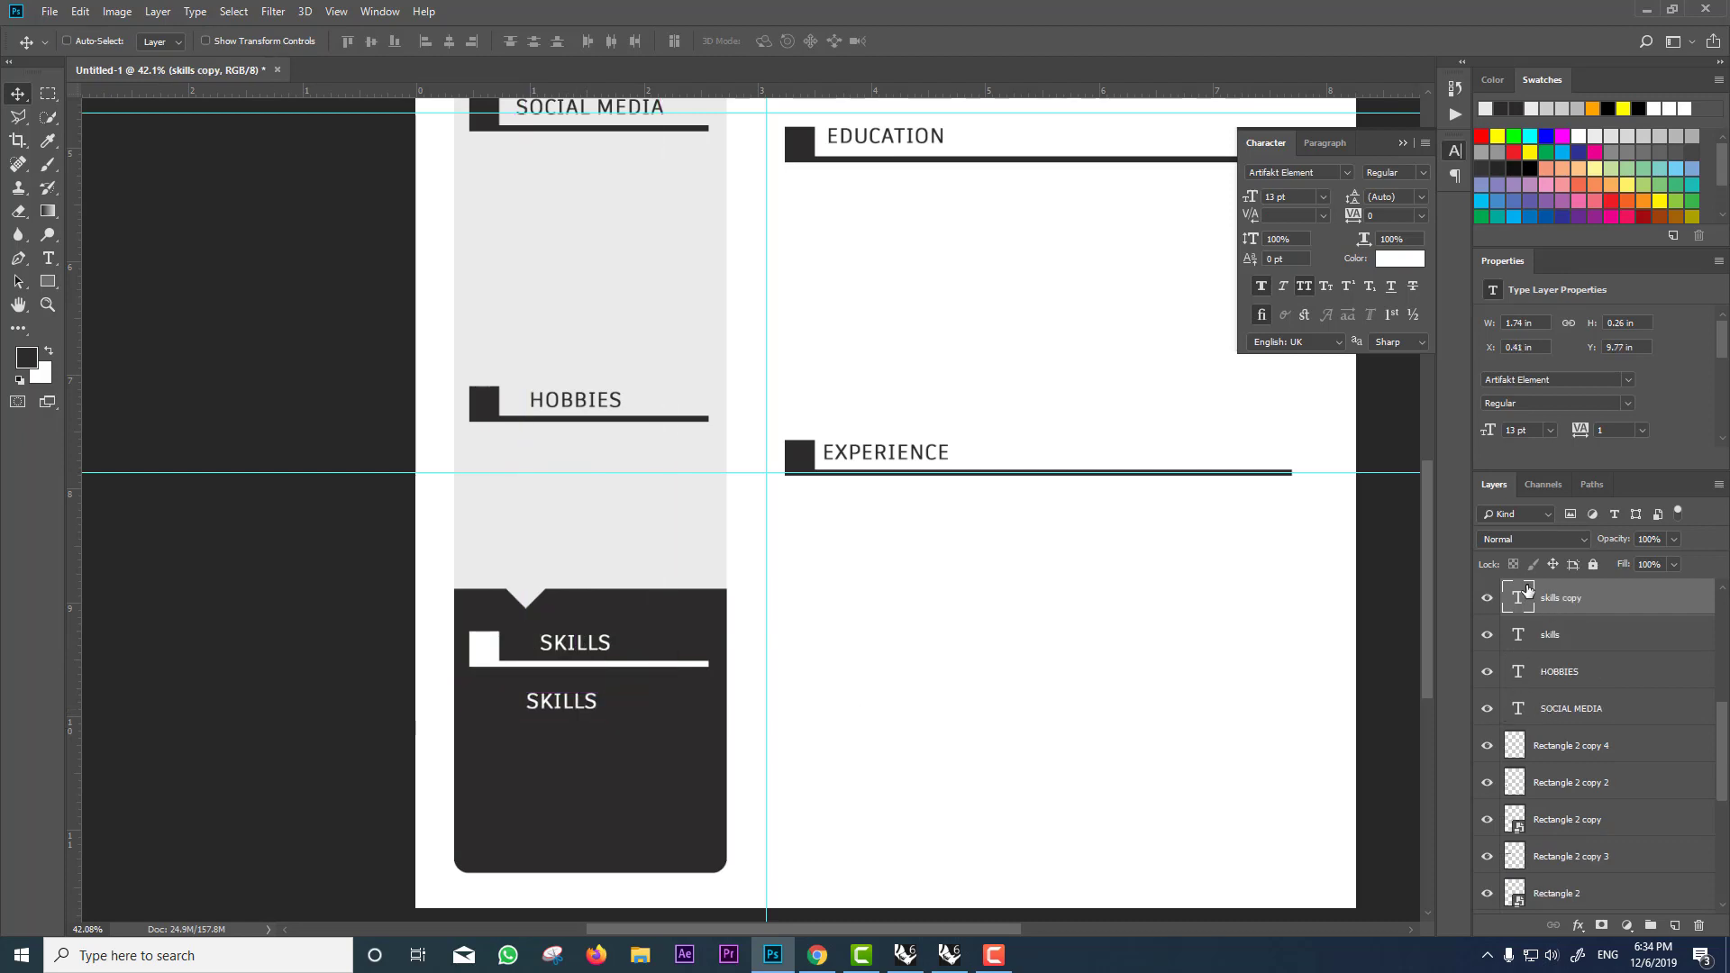
{"action": "double_click", "coordinate": [1528, 590]}
{"action": "type", "text": "DRA"}
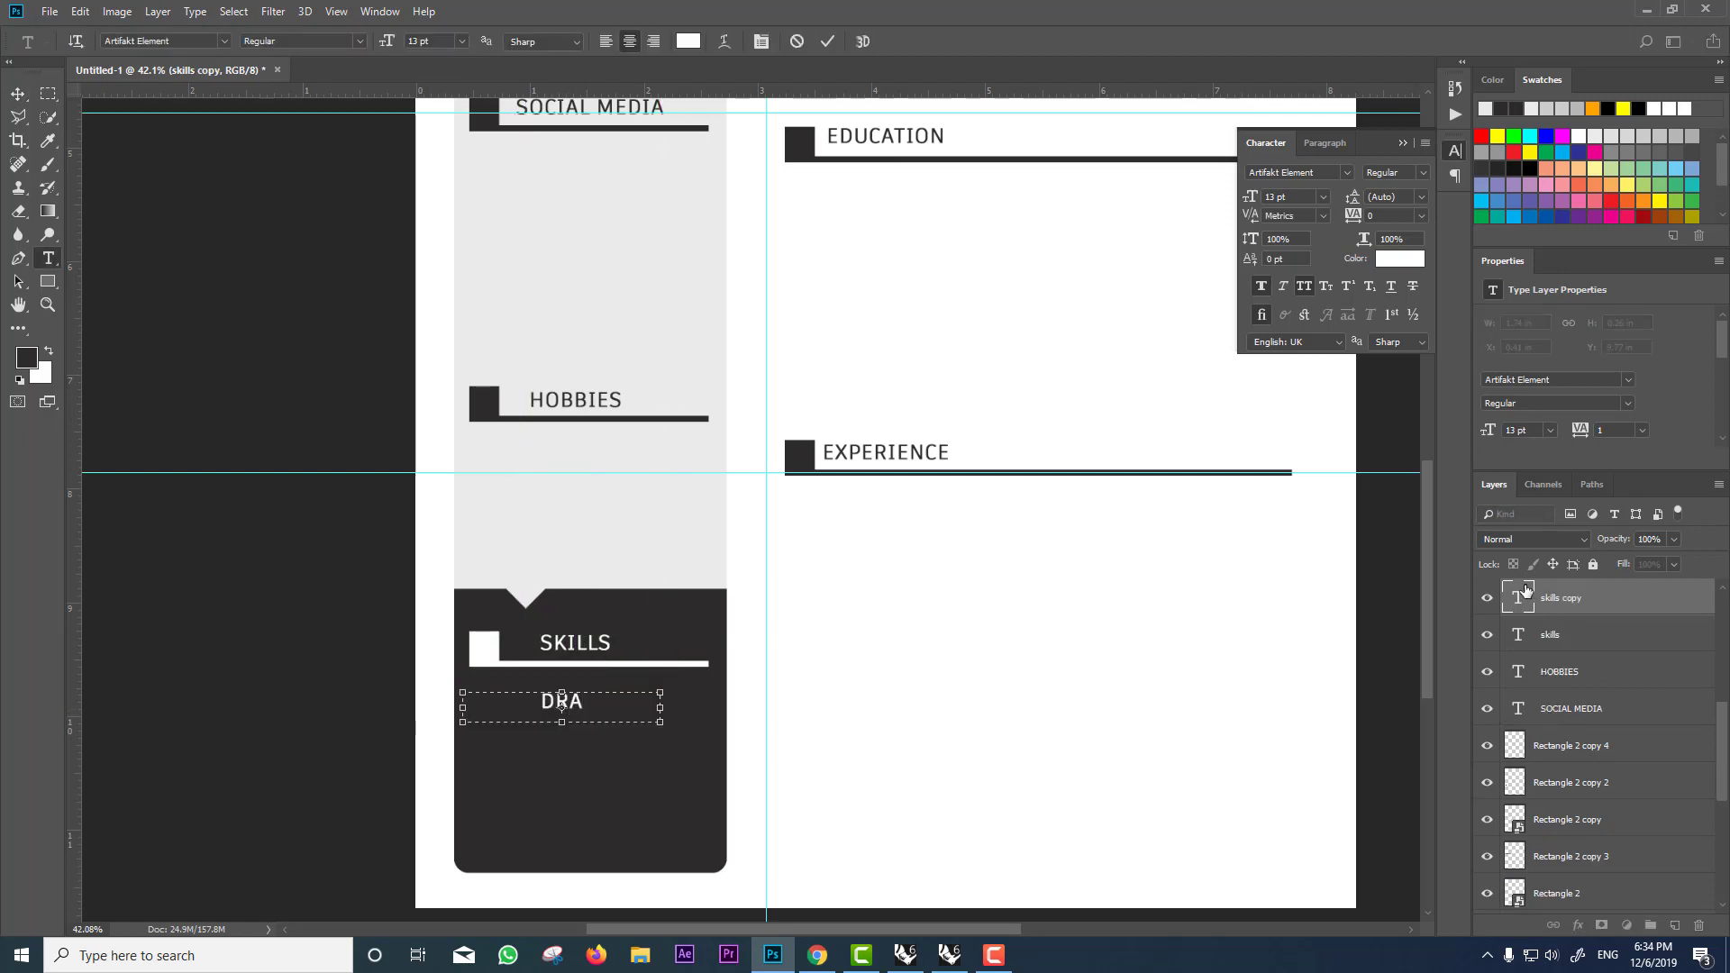
{"action": "type", "text": "WING"}
Step: Set the DRAWING text to 10 pt and move it left under SKILLS
{"action": "key", "text": "ctrl+a"}
{"action": "left_click", "coordinate": [414, 41]}
{"action": "key", "text": "Down"}
{"action": "key", "text": "Down"}
{"action": "key", "text": "Down"}
{"action": "key", "text": "Down"}
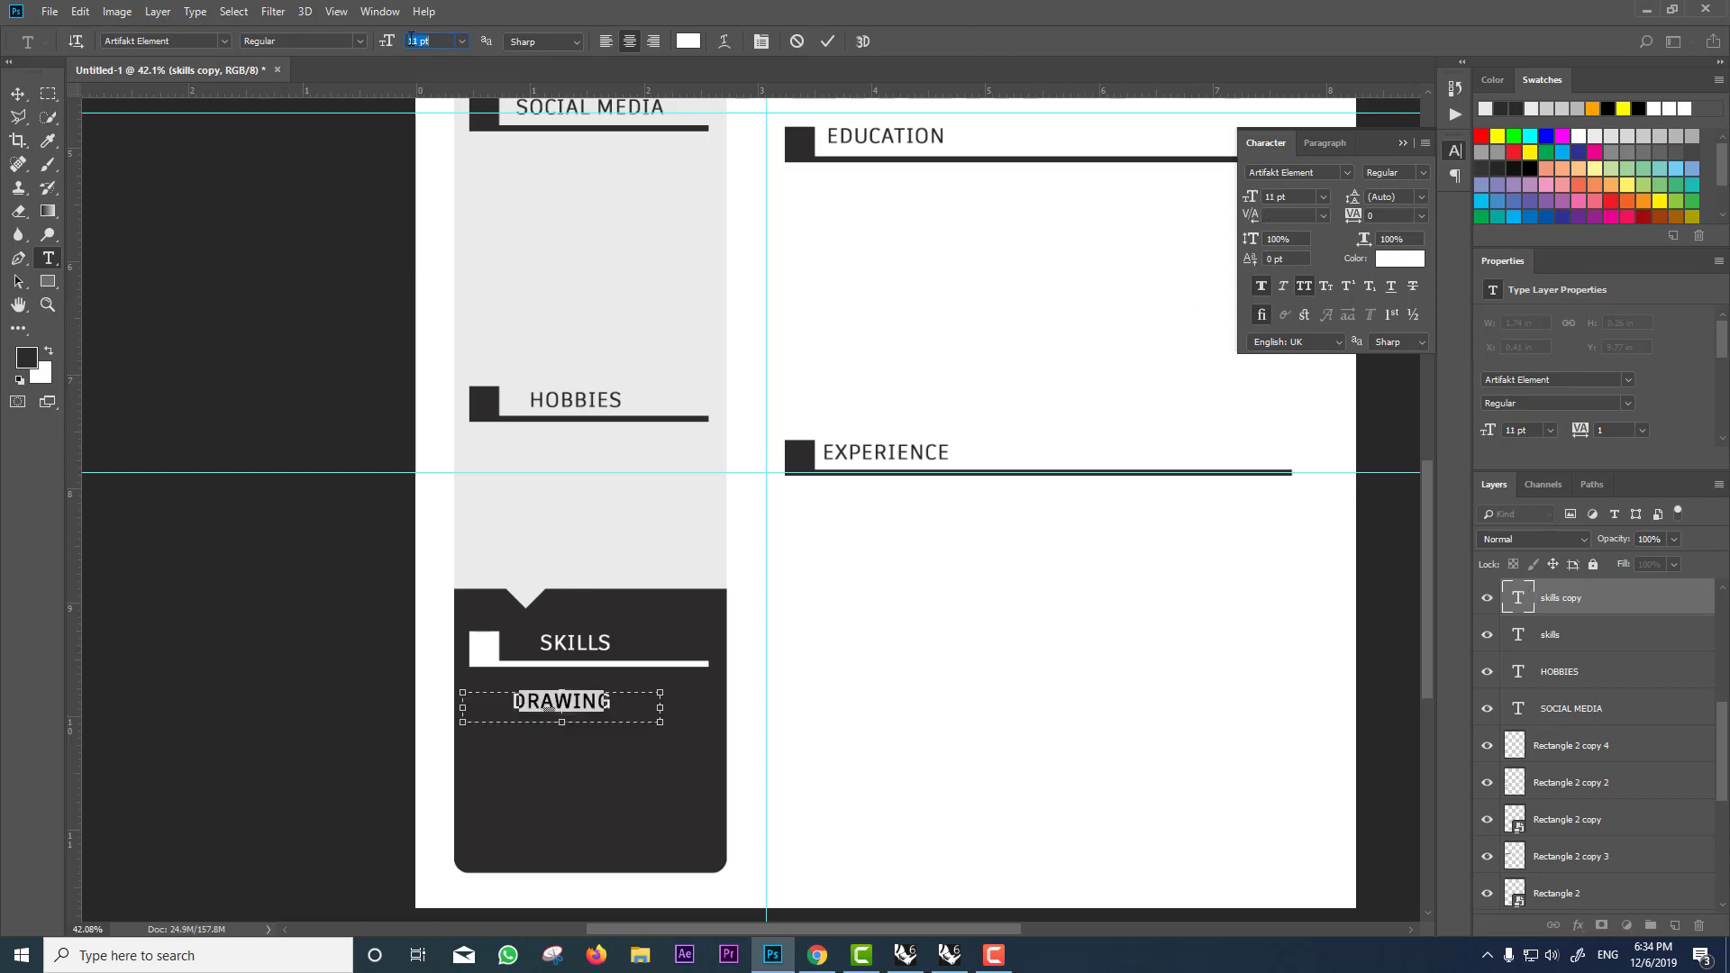
{"action": "key", "text": "Up"}
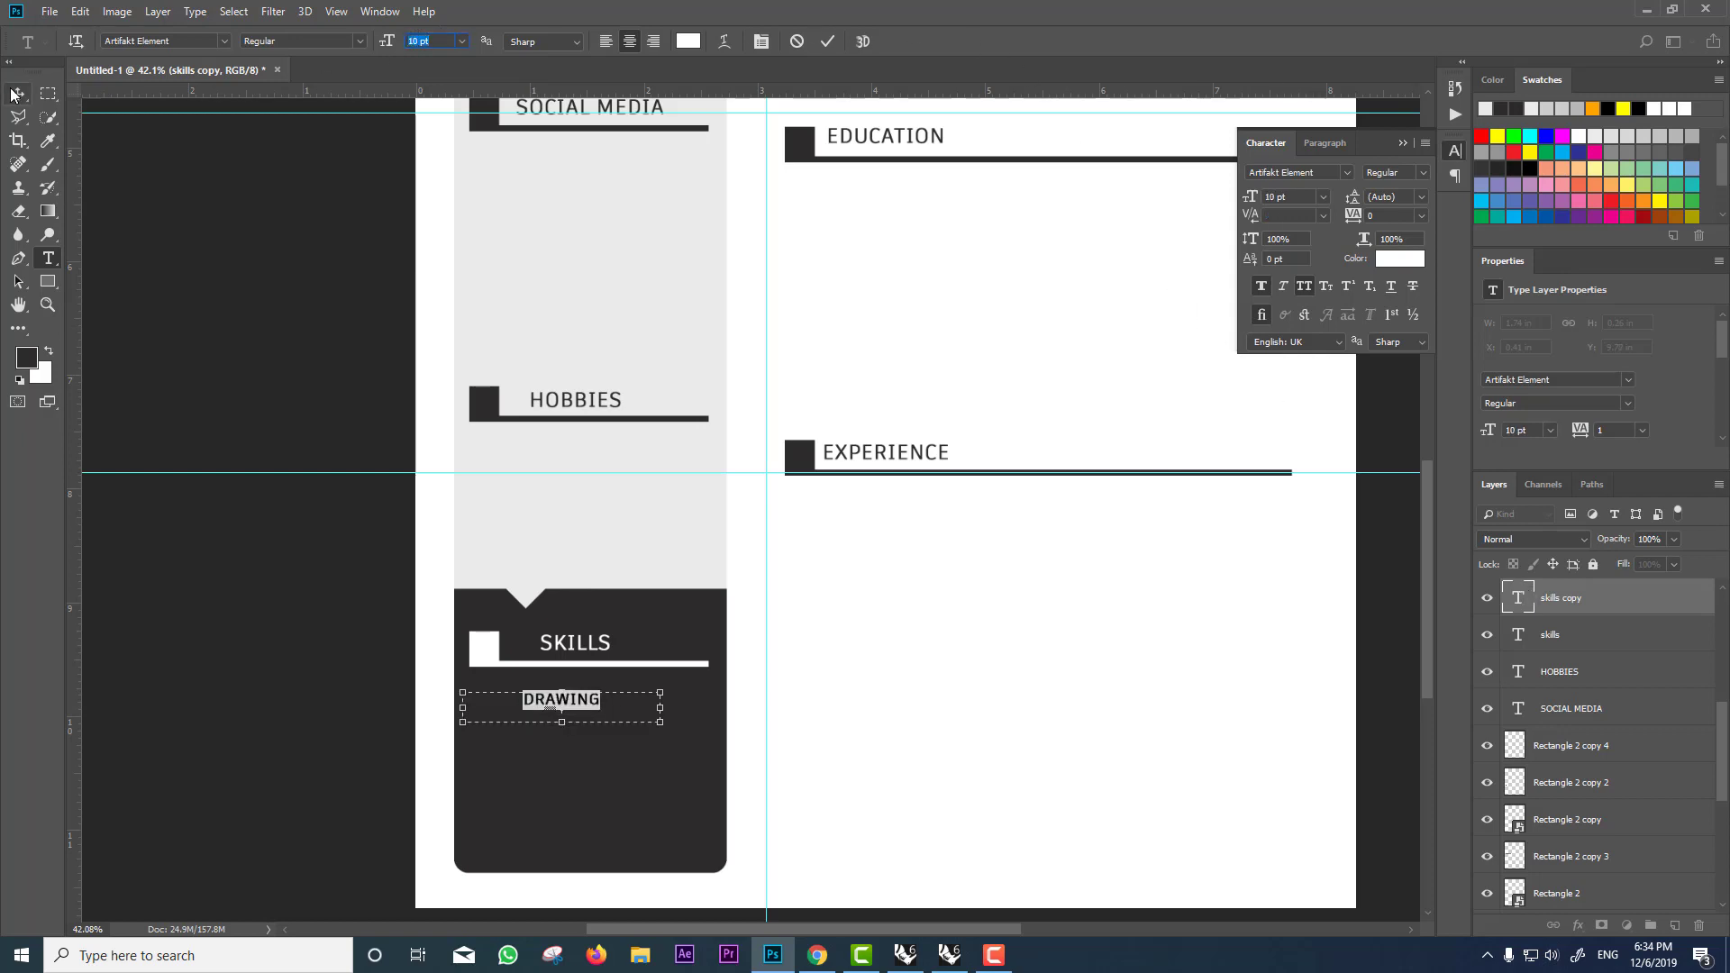
{"action": "left_click", "coordinate": [18, 94]}
{"action": "left_click_drag", "start_coordinate": [559, 698], "coordinate": [526, 701]}
{"action": "scroll", "coordinate": [511, 713], "scroll_direction": "up", "scroll_amount": 3}
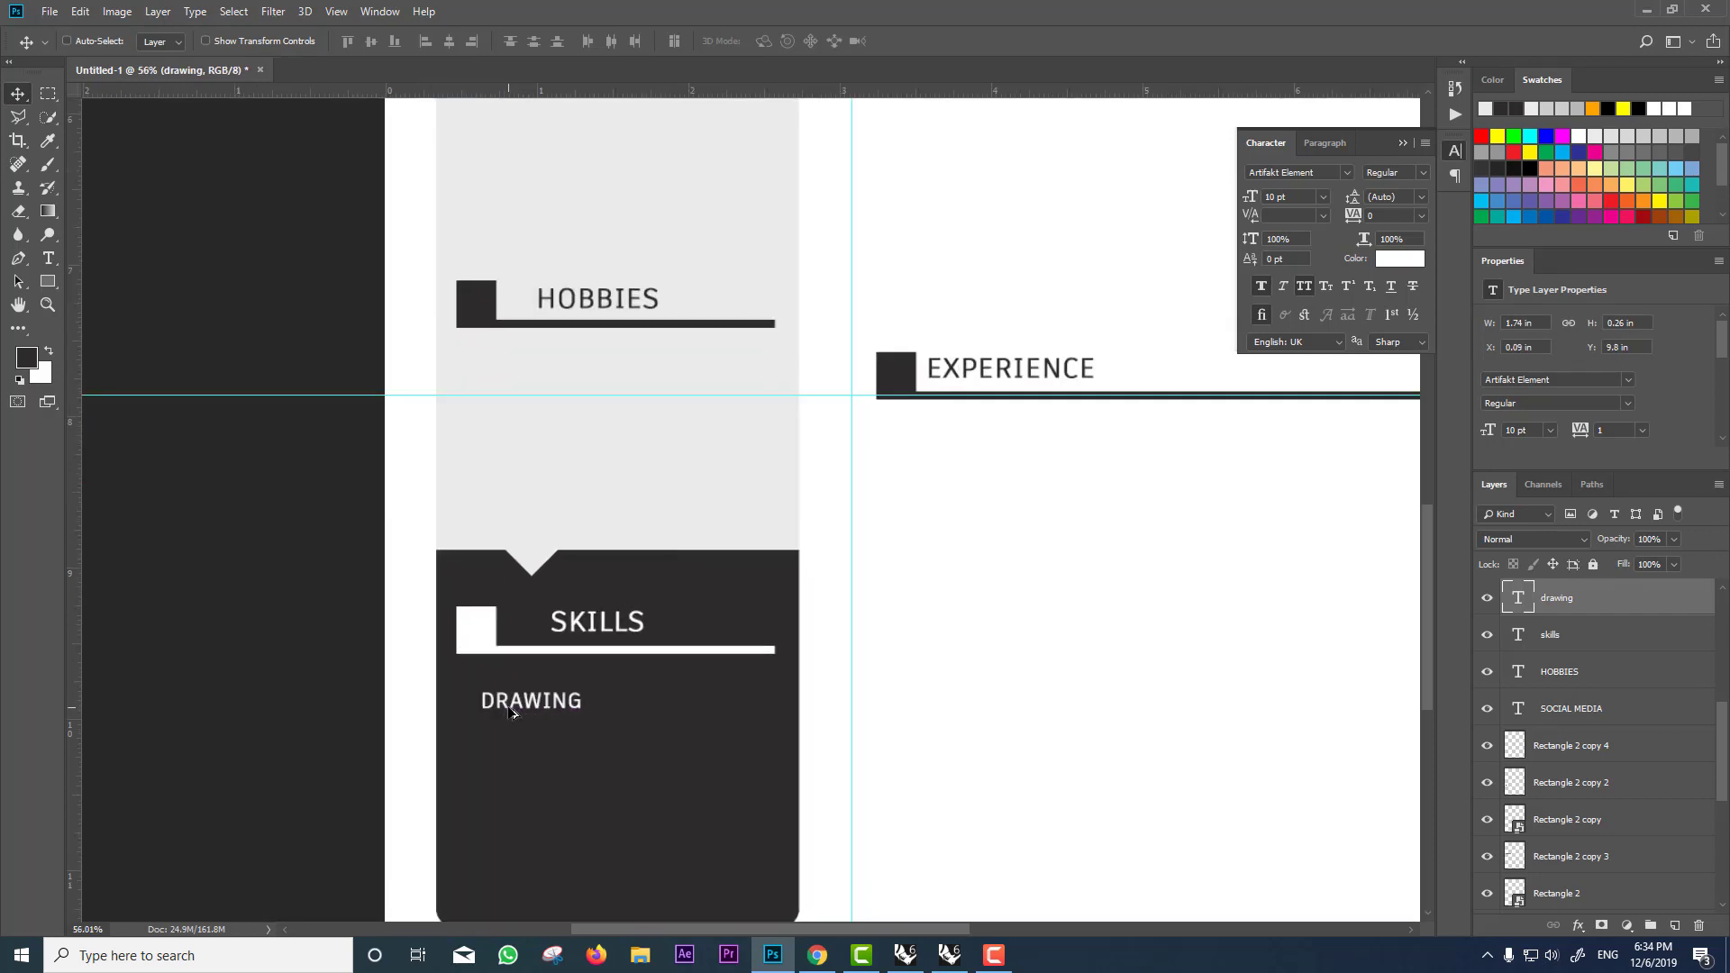
Step: Draw a small white-filled square bullet just left of the DRAWING label
{"action": "left_click", "coordinate": [48, 282]}
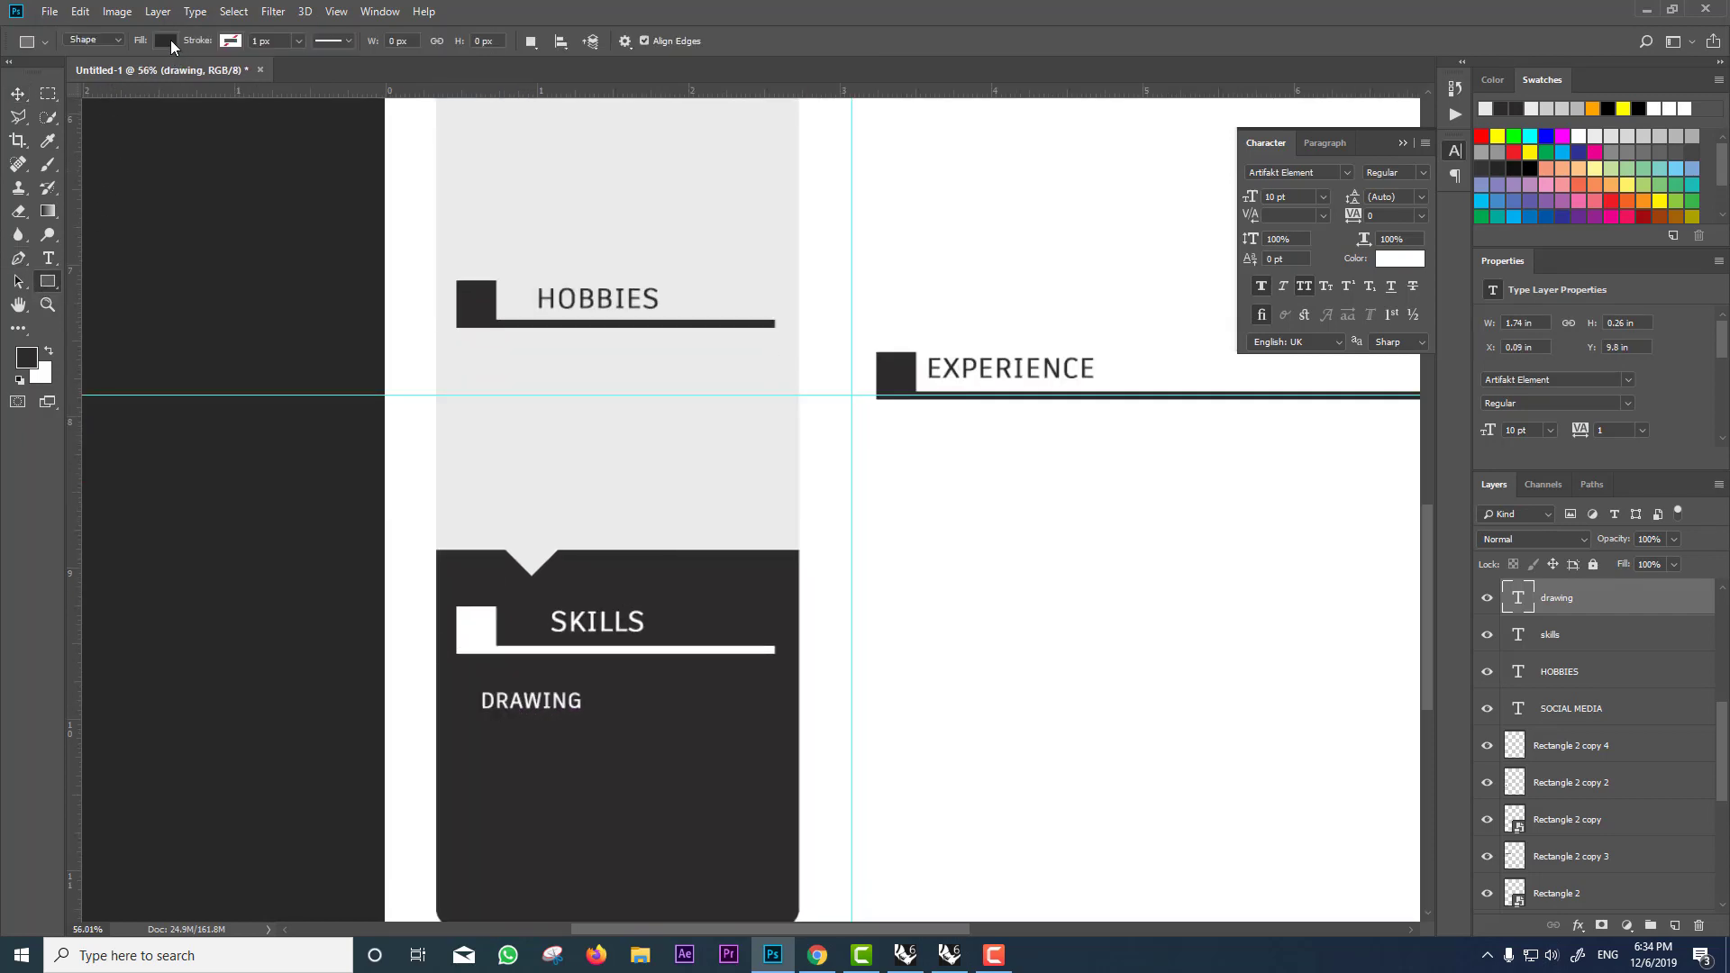
{"action": "left_click", "coordinate": [166, 40]}
{"action": "left_click", "coordinate": [250, 76]}
{"action": "left_click", "coordinate": [714, 448]}
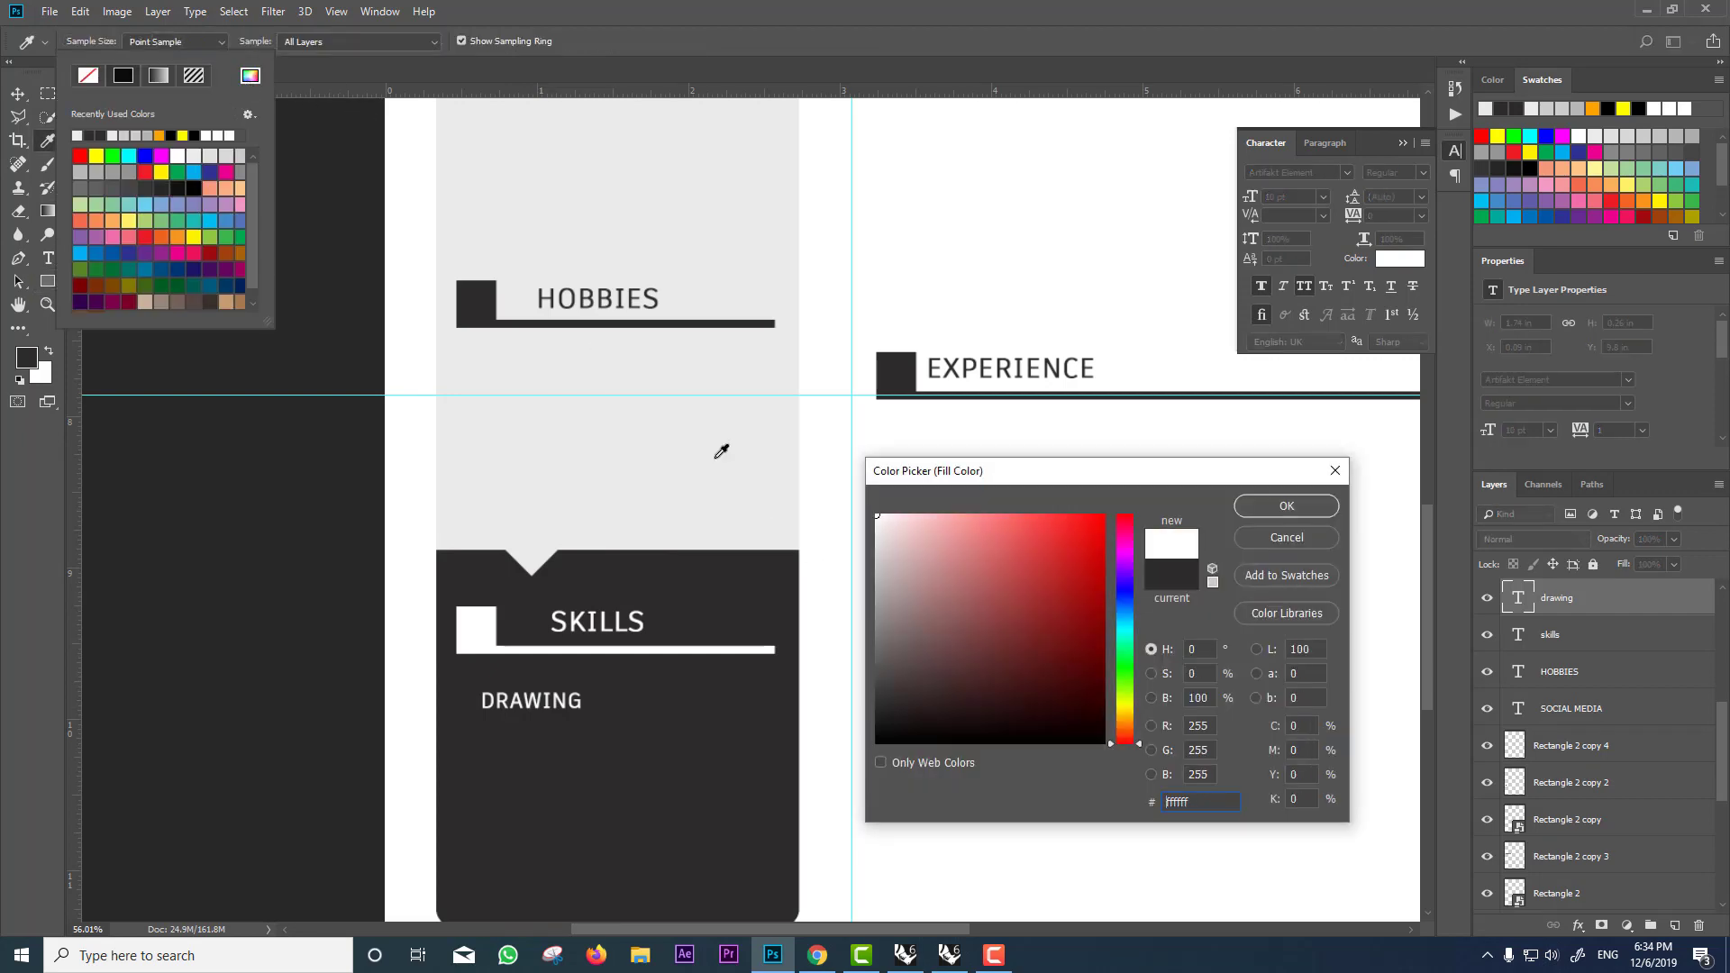
{"action": "key", "text": "Return"}
{"action": "scroll", "coordinate": [465, 700], "scroll_direction": "up", "scroll_amount": 3}
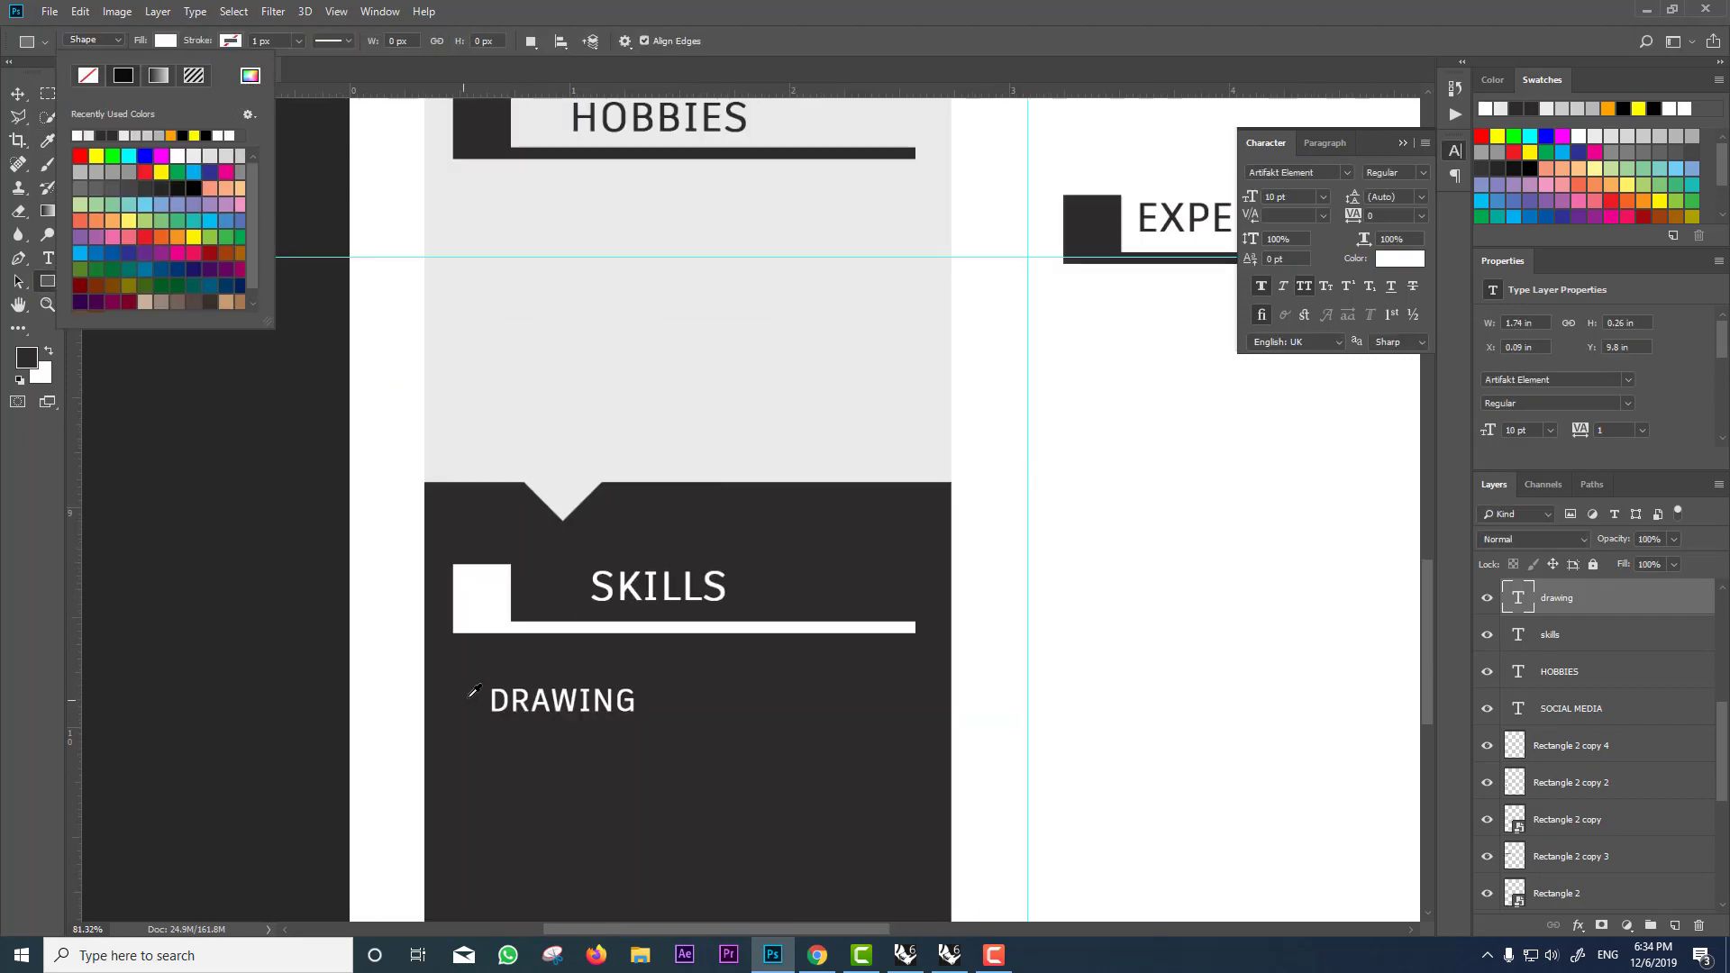
{"action": "left_click", "coordinate": [485, 683]}
{"action": "left_click_drag", "start_coordinate": [487, 681], "coordinate": [458, 712]}
Step: Shift the DRAWING label right so it sits beside the white square
{"action": "key", "text": "v"}
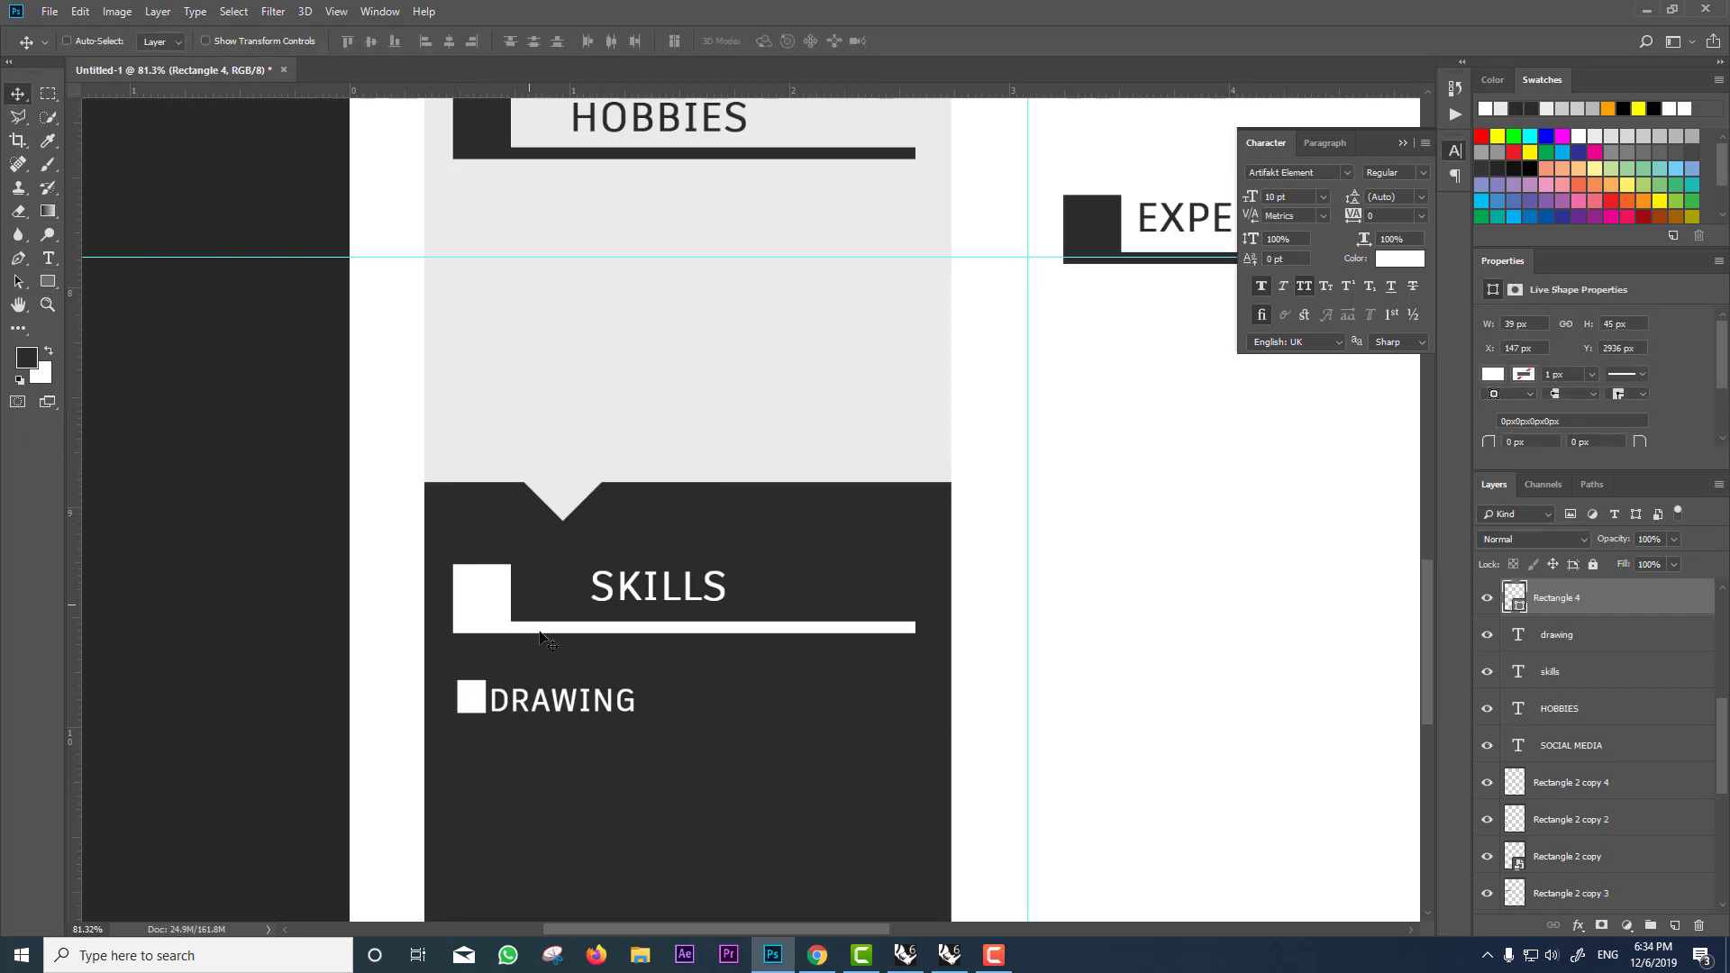
{"action": "left_click", "coordinate": [550, 708], "text": "ctrl"}
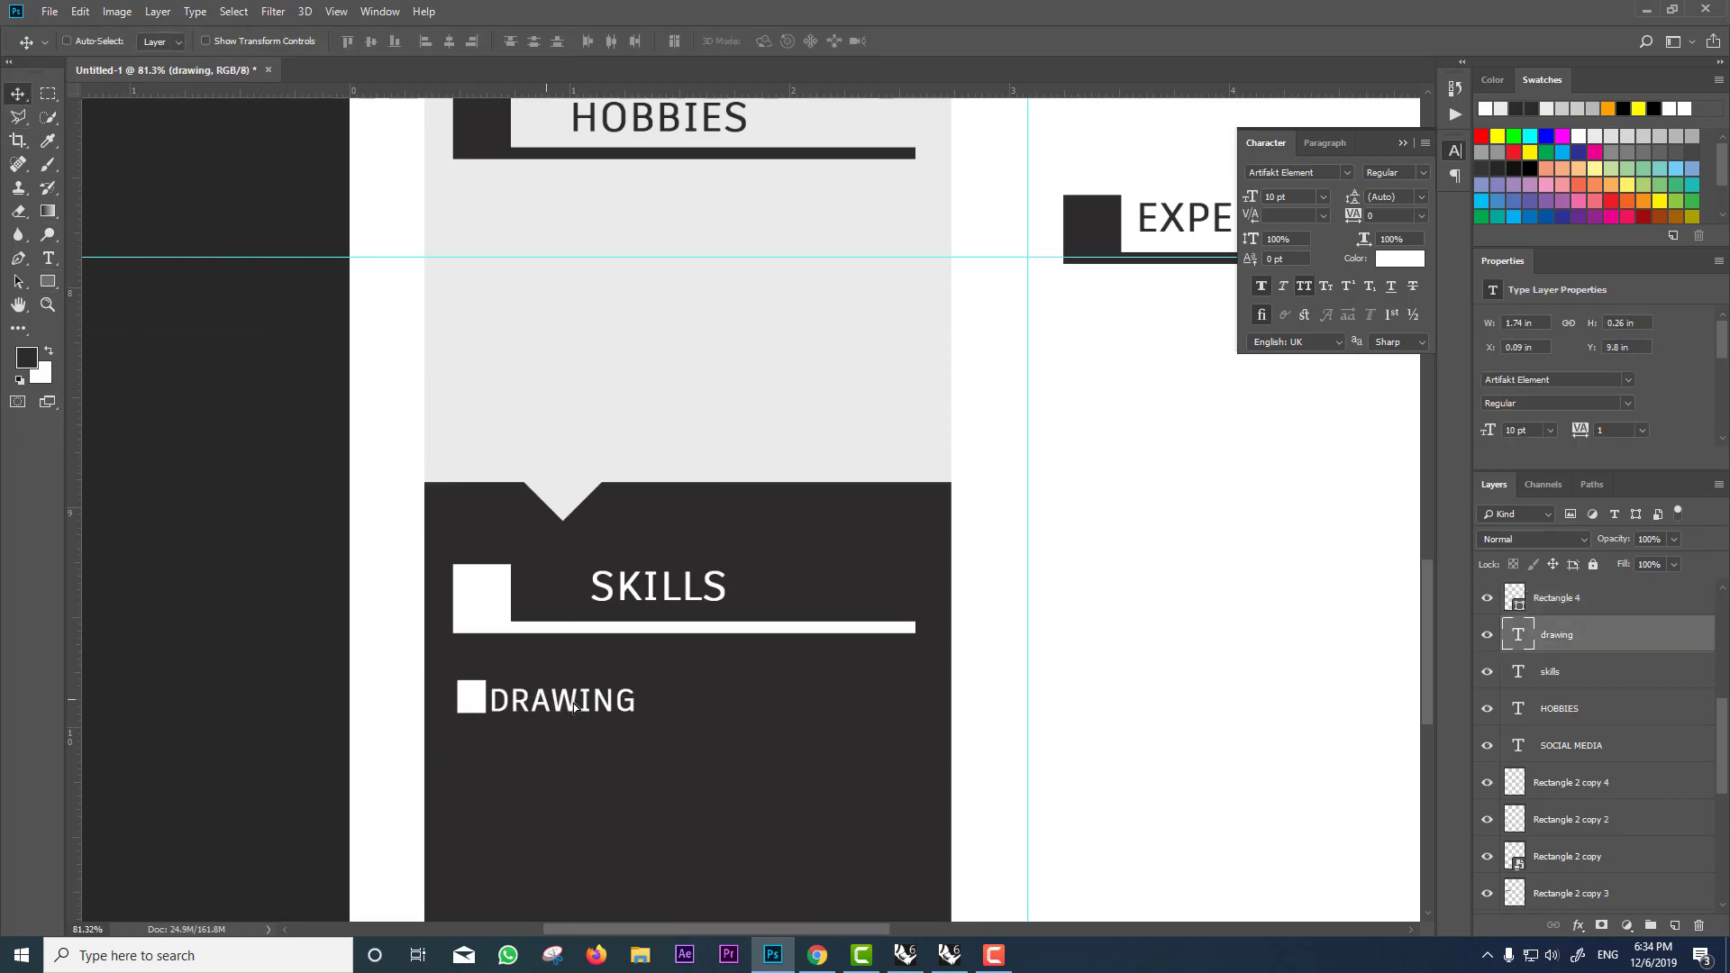
{"action": "left_click_drag", "start_coordinate": [574, 708], "coordinate": [593, 708]}
{"action": "scroll", "coordinate": [570, 708], "scroll_direction": "down", "scroll_amount": 2}
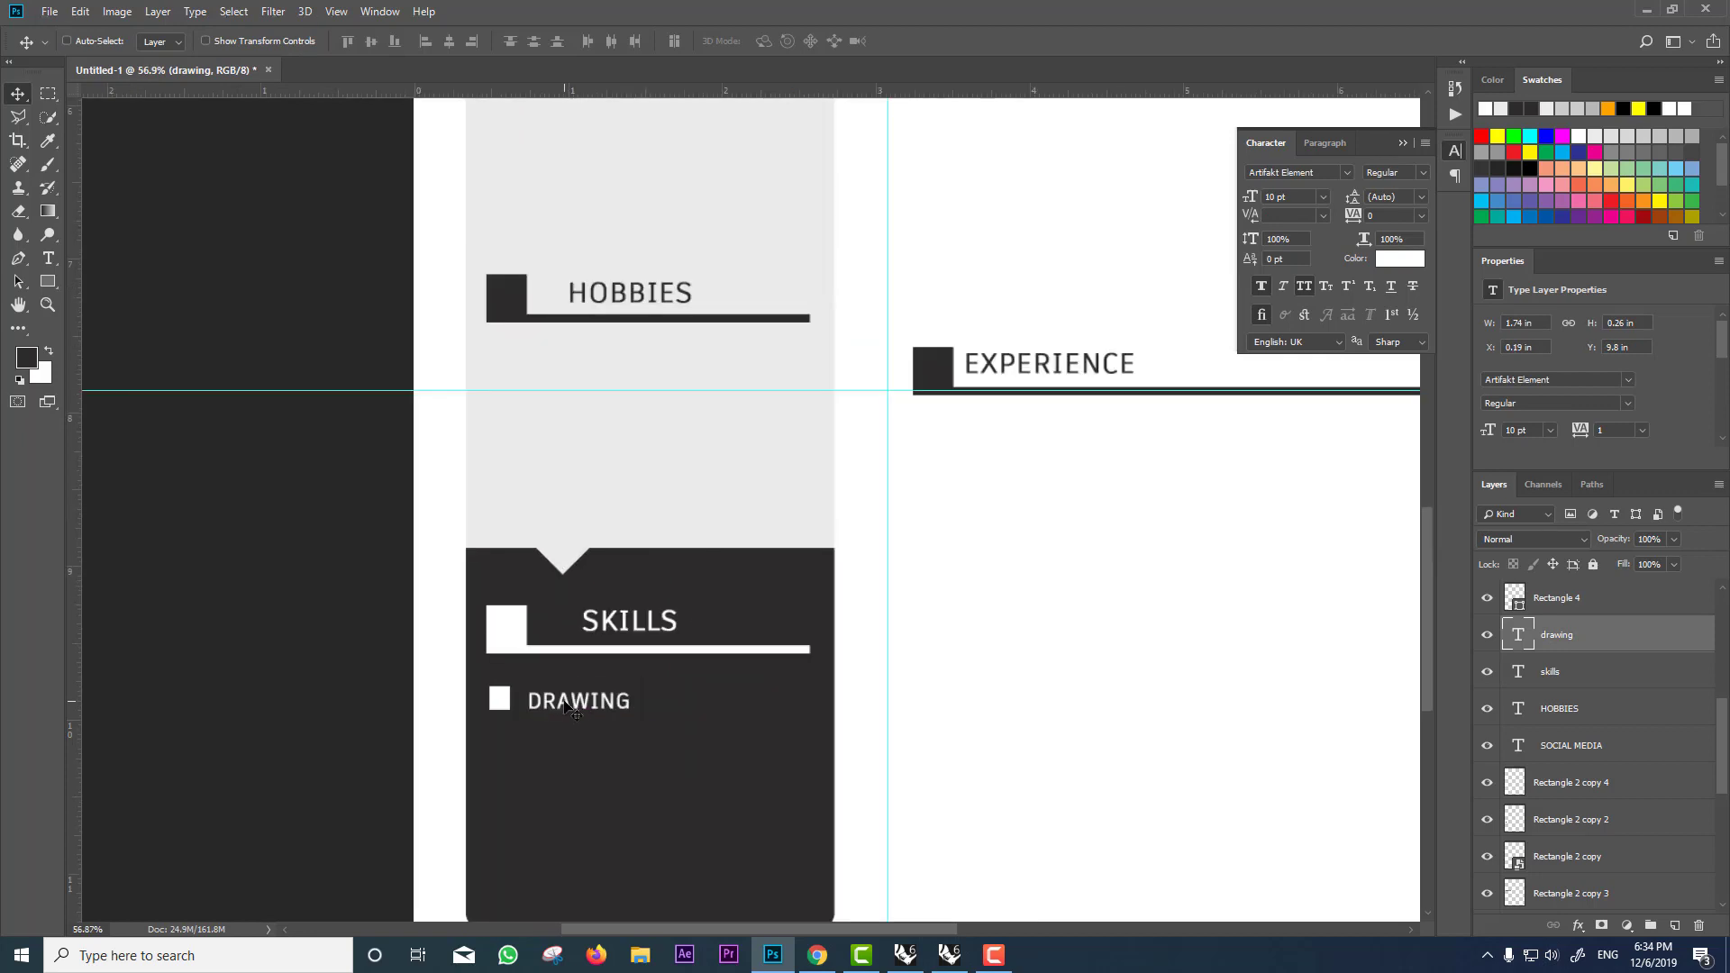
{"action": "scroll", "coordinate": [568, 708], "scroll_direction": "down", "scroll_amount": 2}
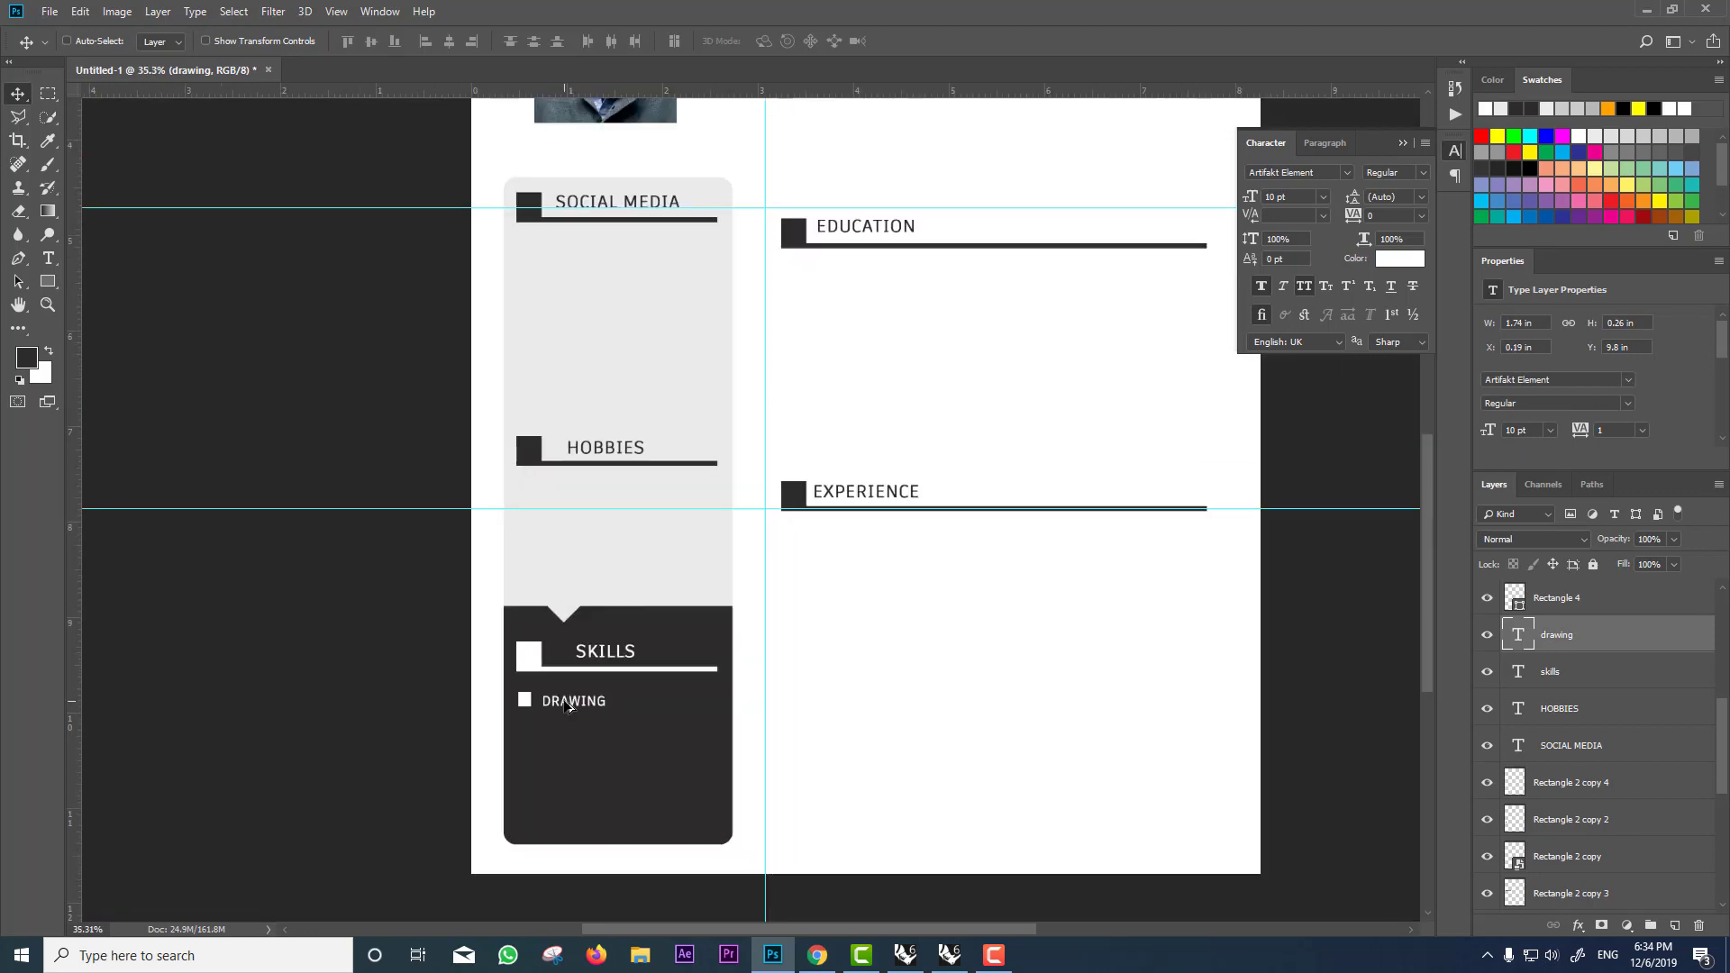
{"action": "scroll", "coordinate": [567, 708], "scroll_direction": "up", "scroll_amount": 2}
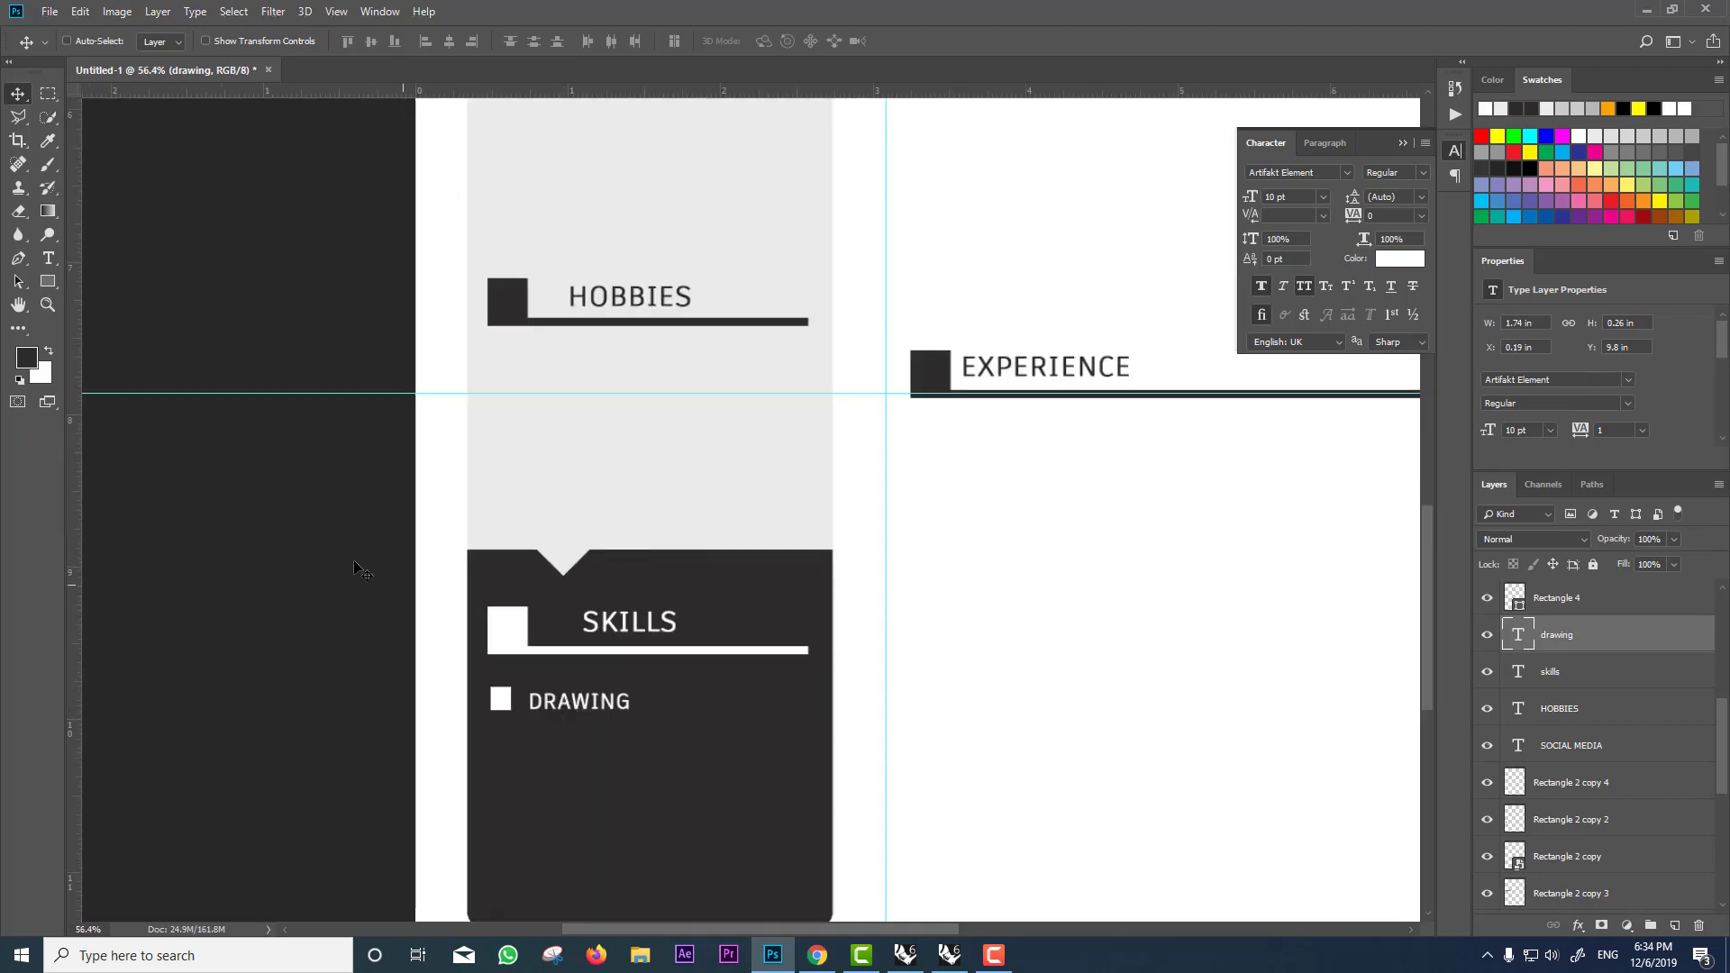
Step: Draw a 300×34 px unfilled bar right of DRAWING with a 5 px white outline
{"action": "left_click", "coordinate": [47, 279]}
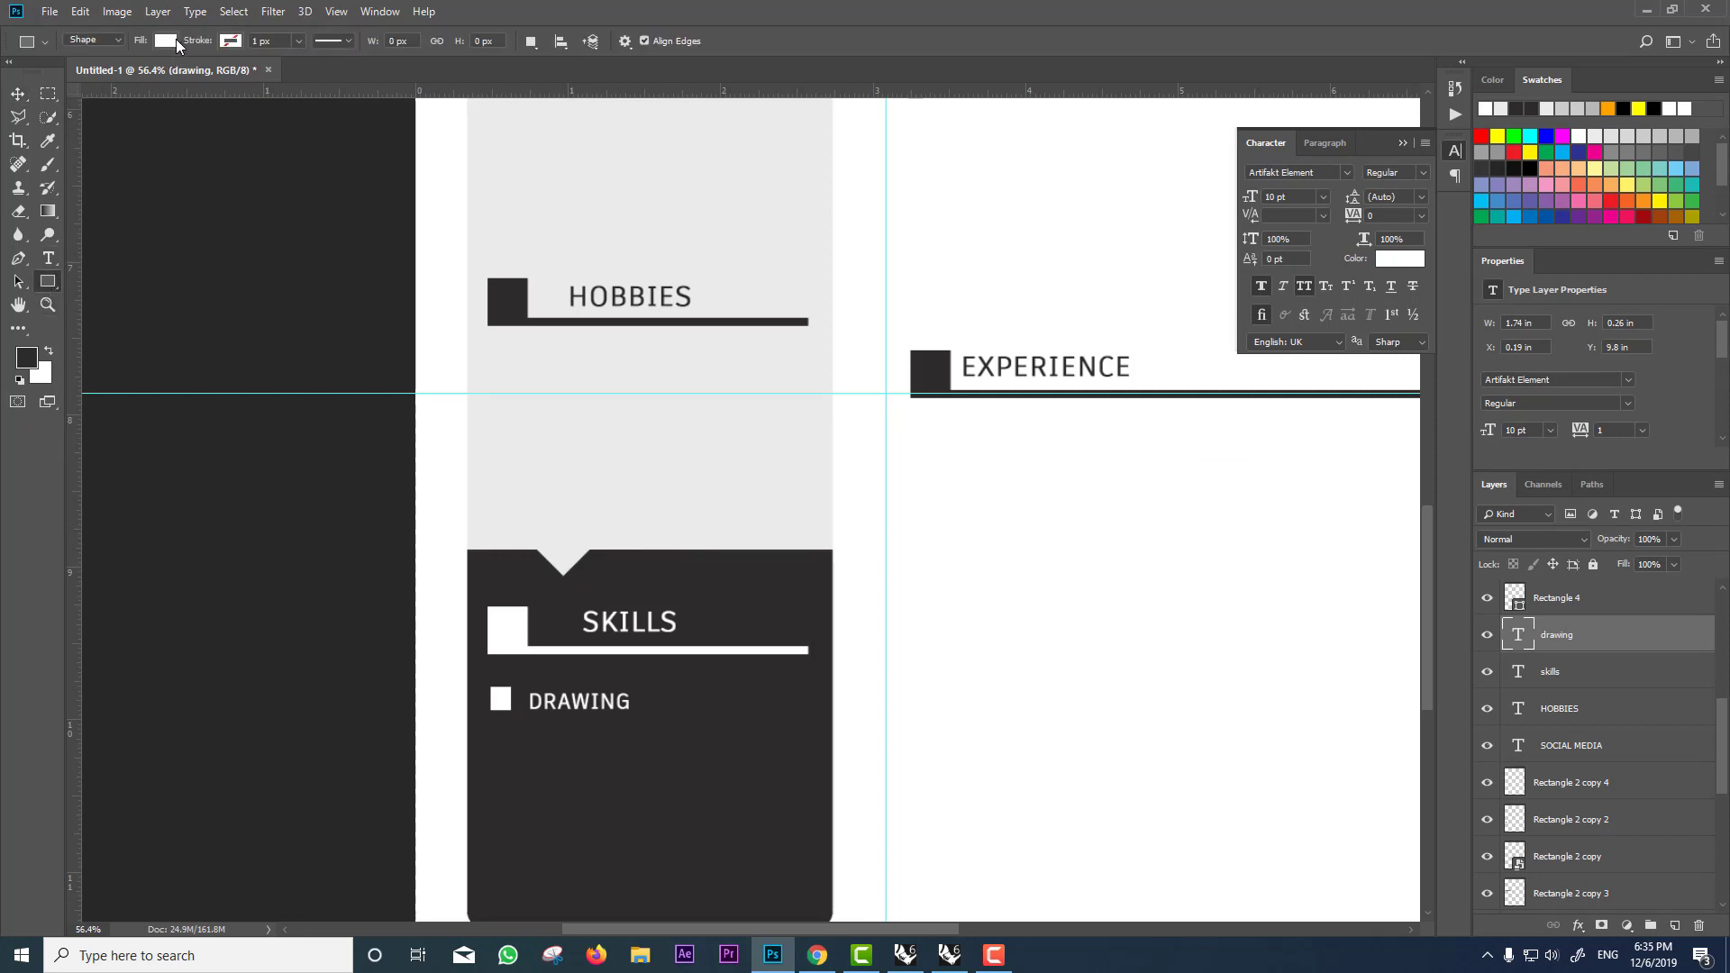
{"action": "left_click", "coordinate": [166, 40]}
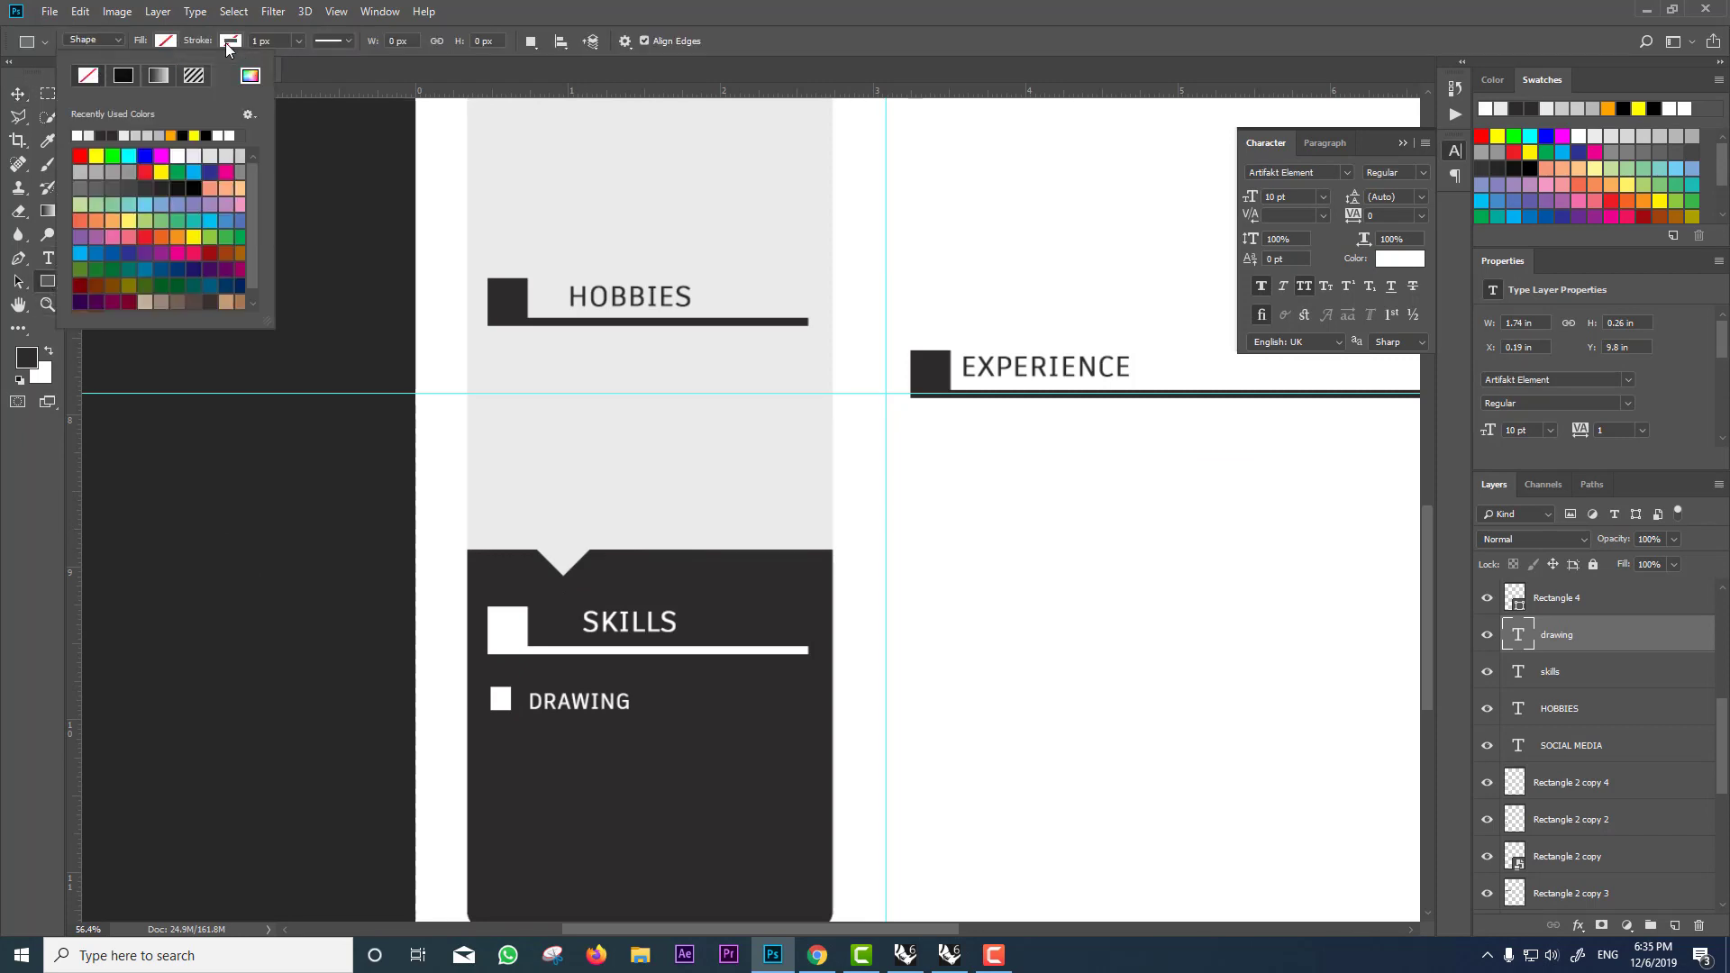
{"action": "left_click_drag", "start_coordinate": [658, 694], "coordinate": [811, 710]}
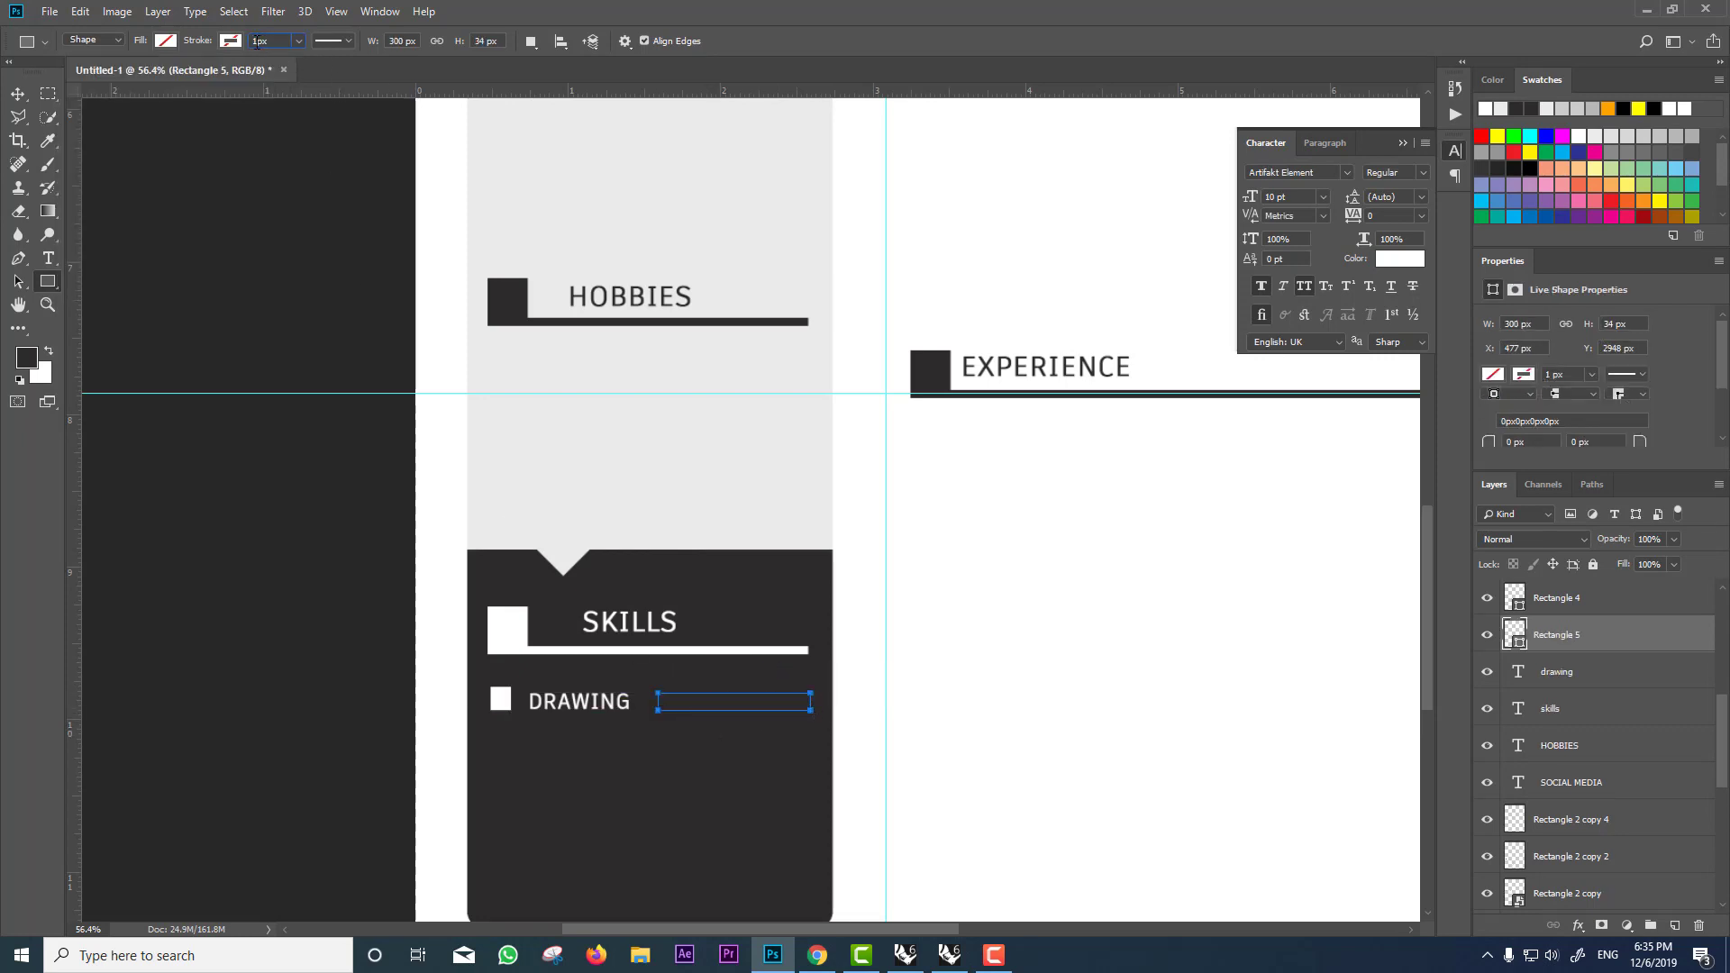
{"action": "key", "text": "Return"}
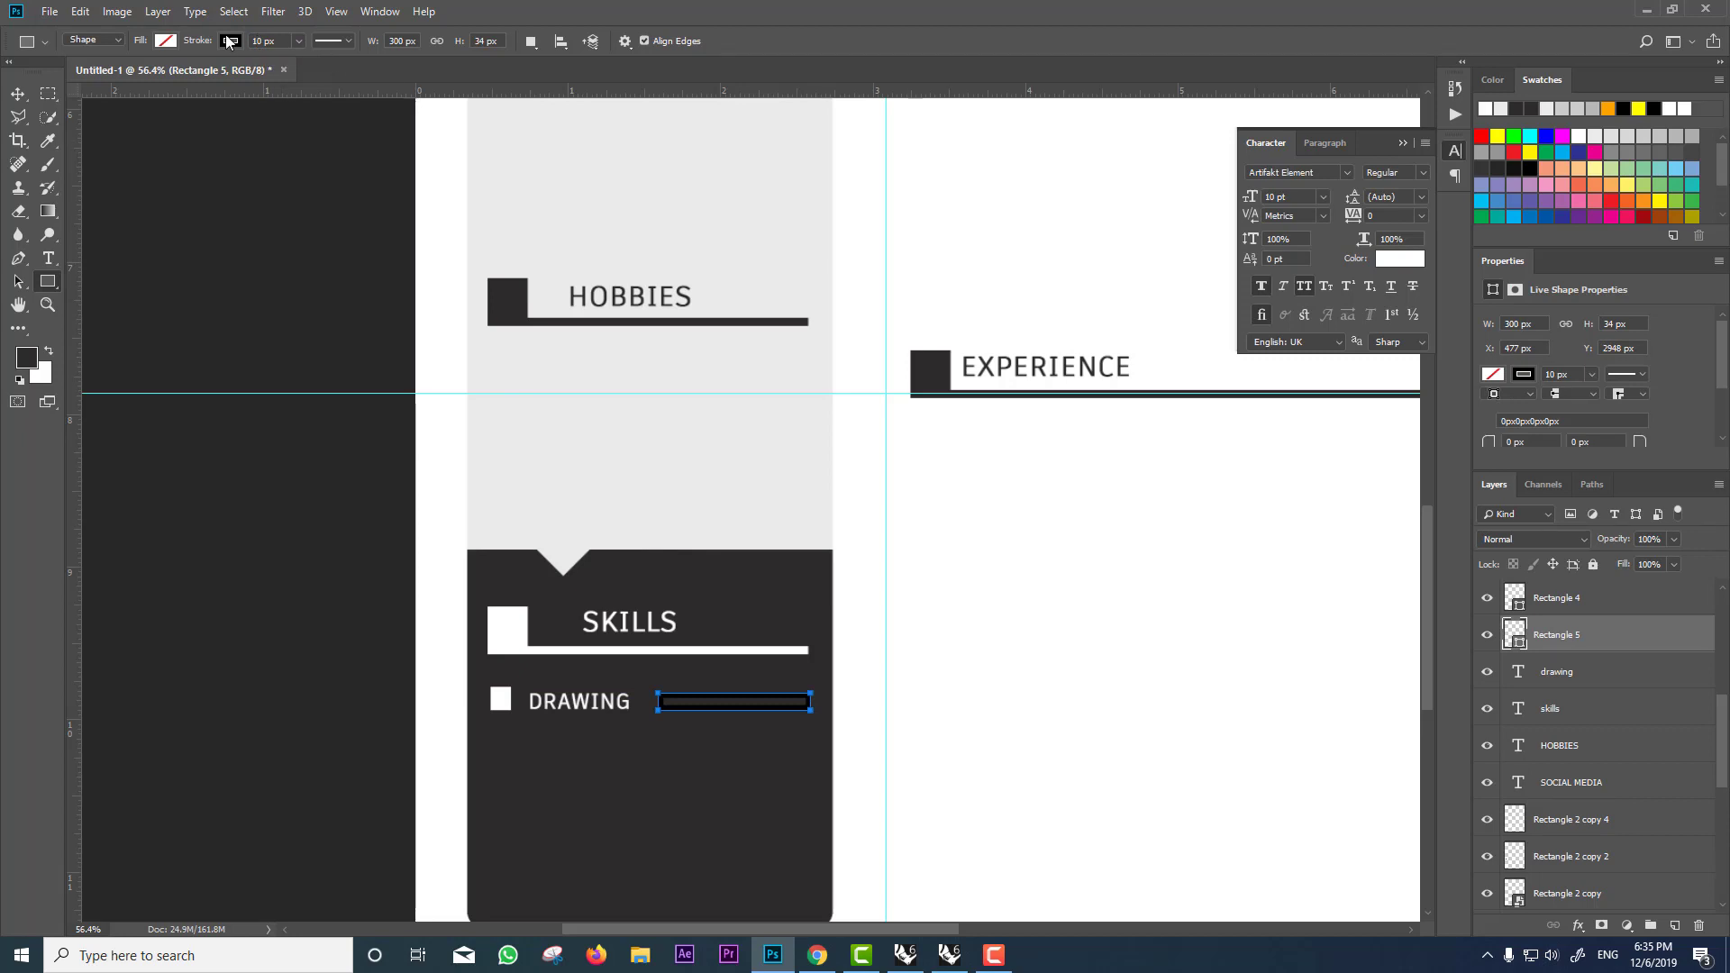
{"action": "left_click", "coordinate": [165, 41]}
{"action": "left_click", "coordinate": [148, 131]}
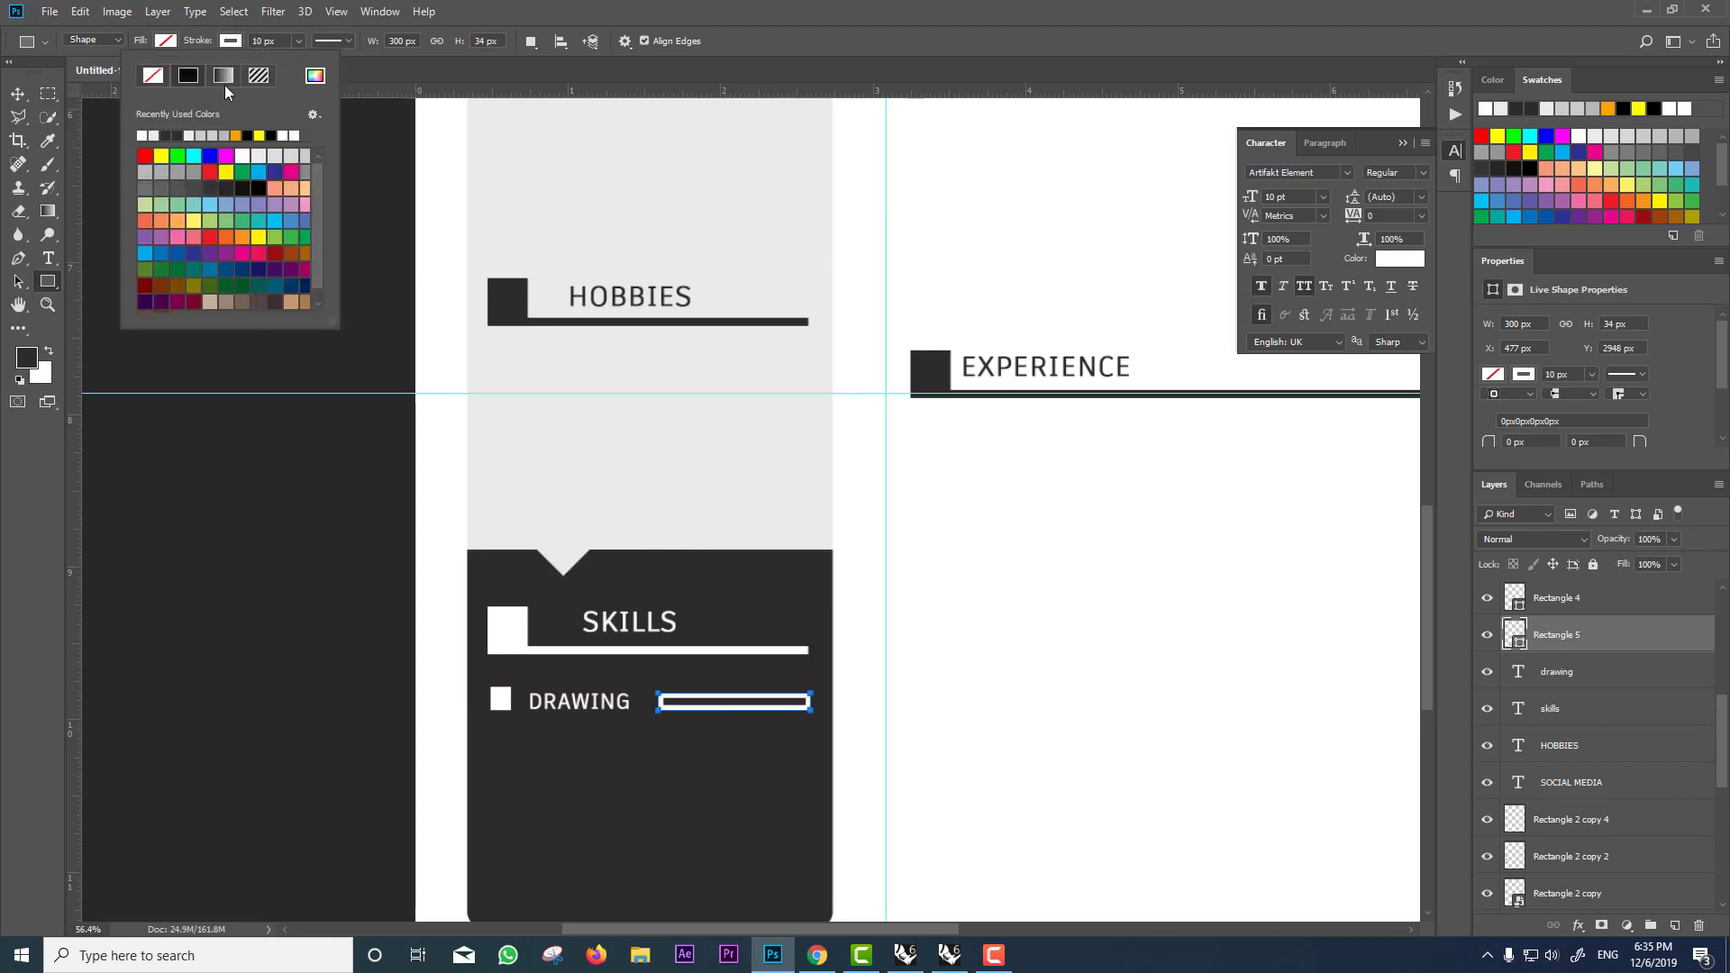
{"action": "double_click", "coordinate": [253, 40]}
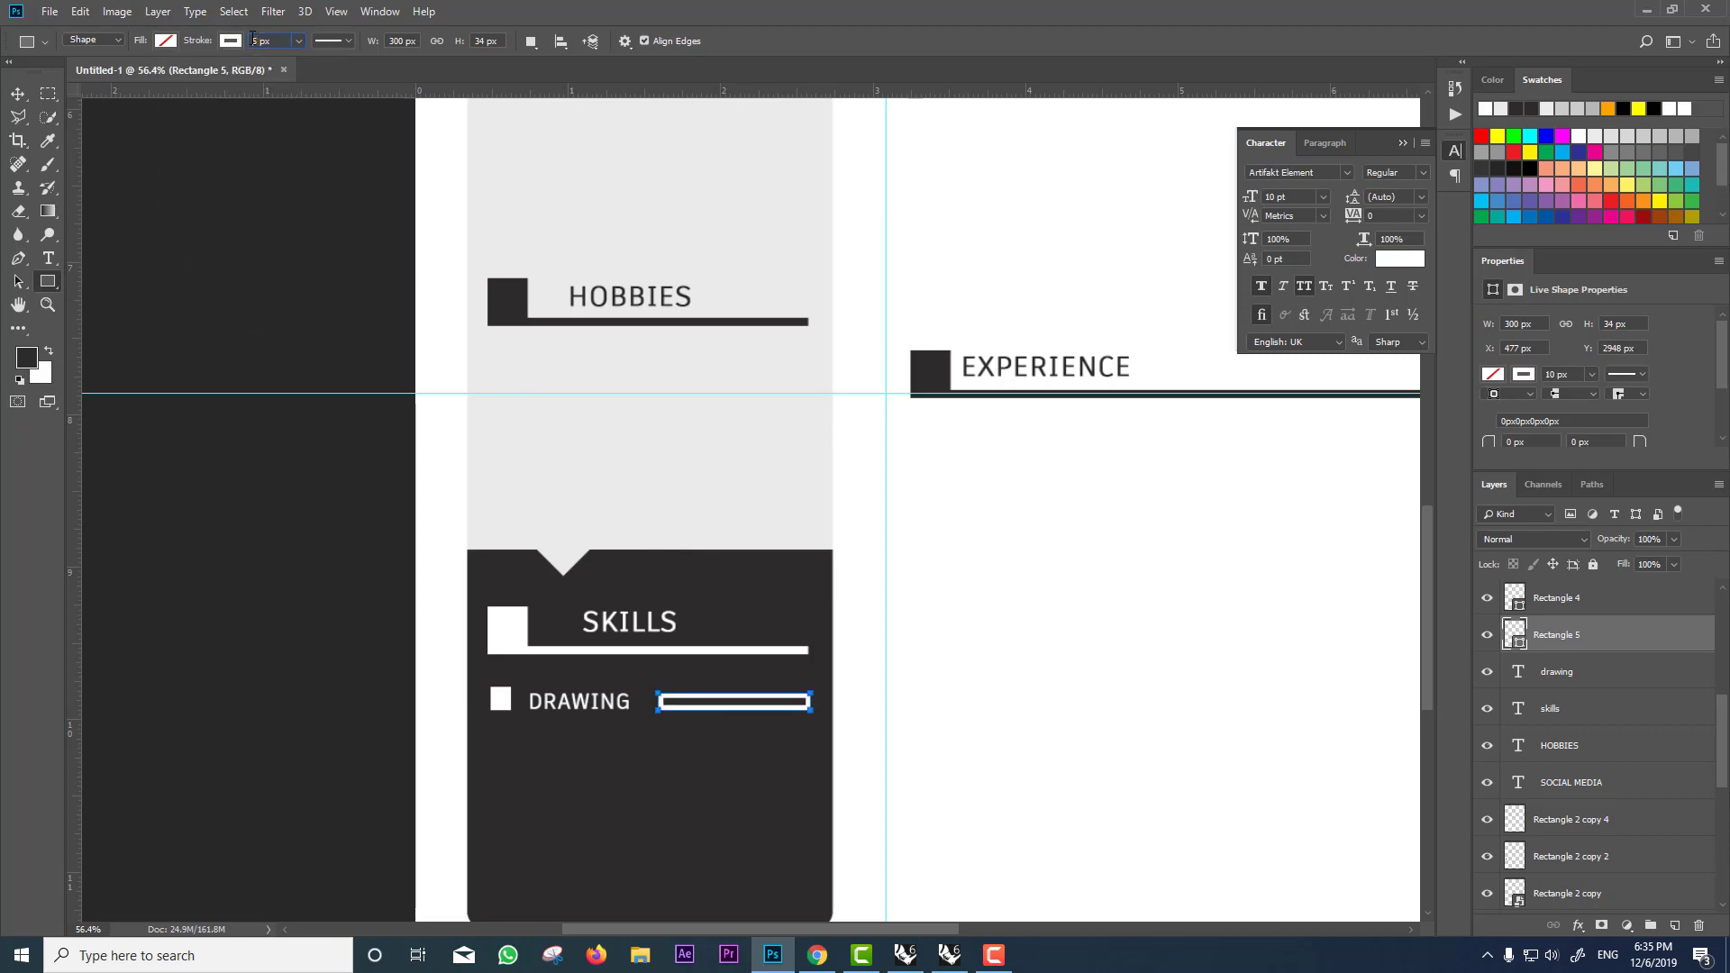
{"action": "key", "text": "Return"}
{"action": "left_click", "coordinate": [18, 93]}
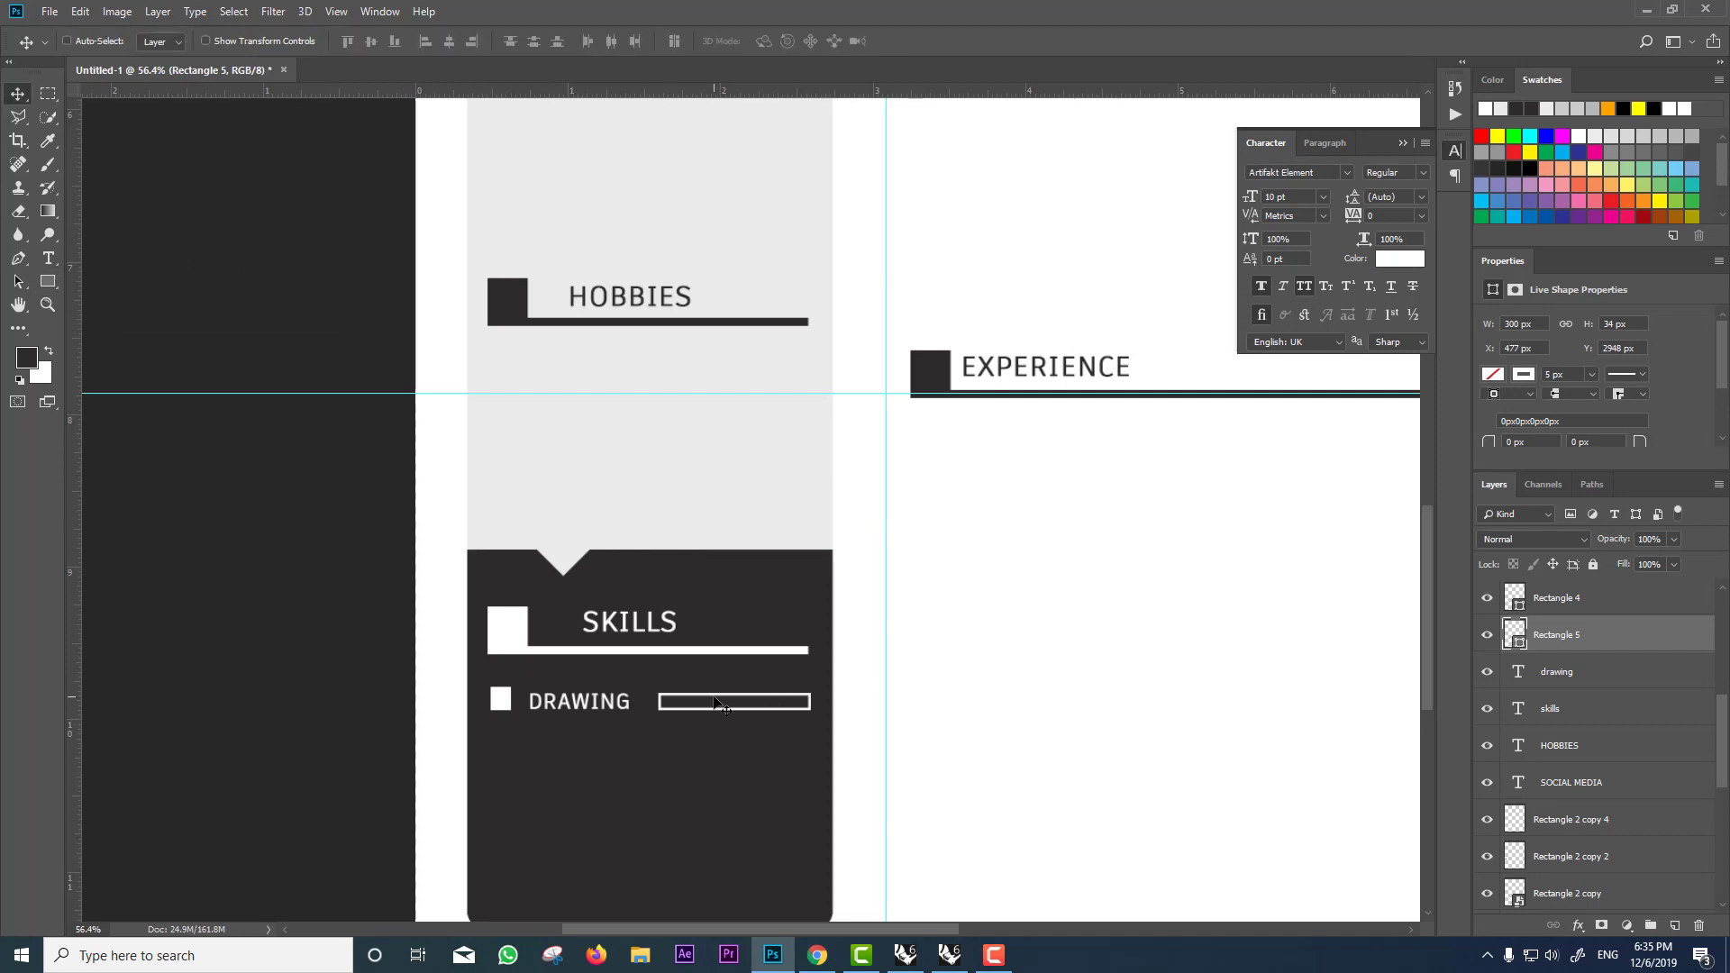
{"action": "scroll", "coordinate": [721, 706], "scroll_direction": "down", "scroll_amount": 1}
{"action": "scroll", "coordinate": [716, 713], "scroll_direction": "up", "scroll_amount": 3}
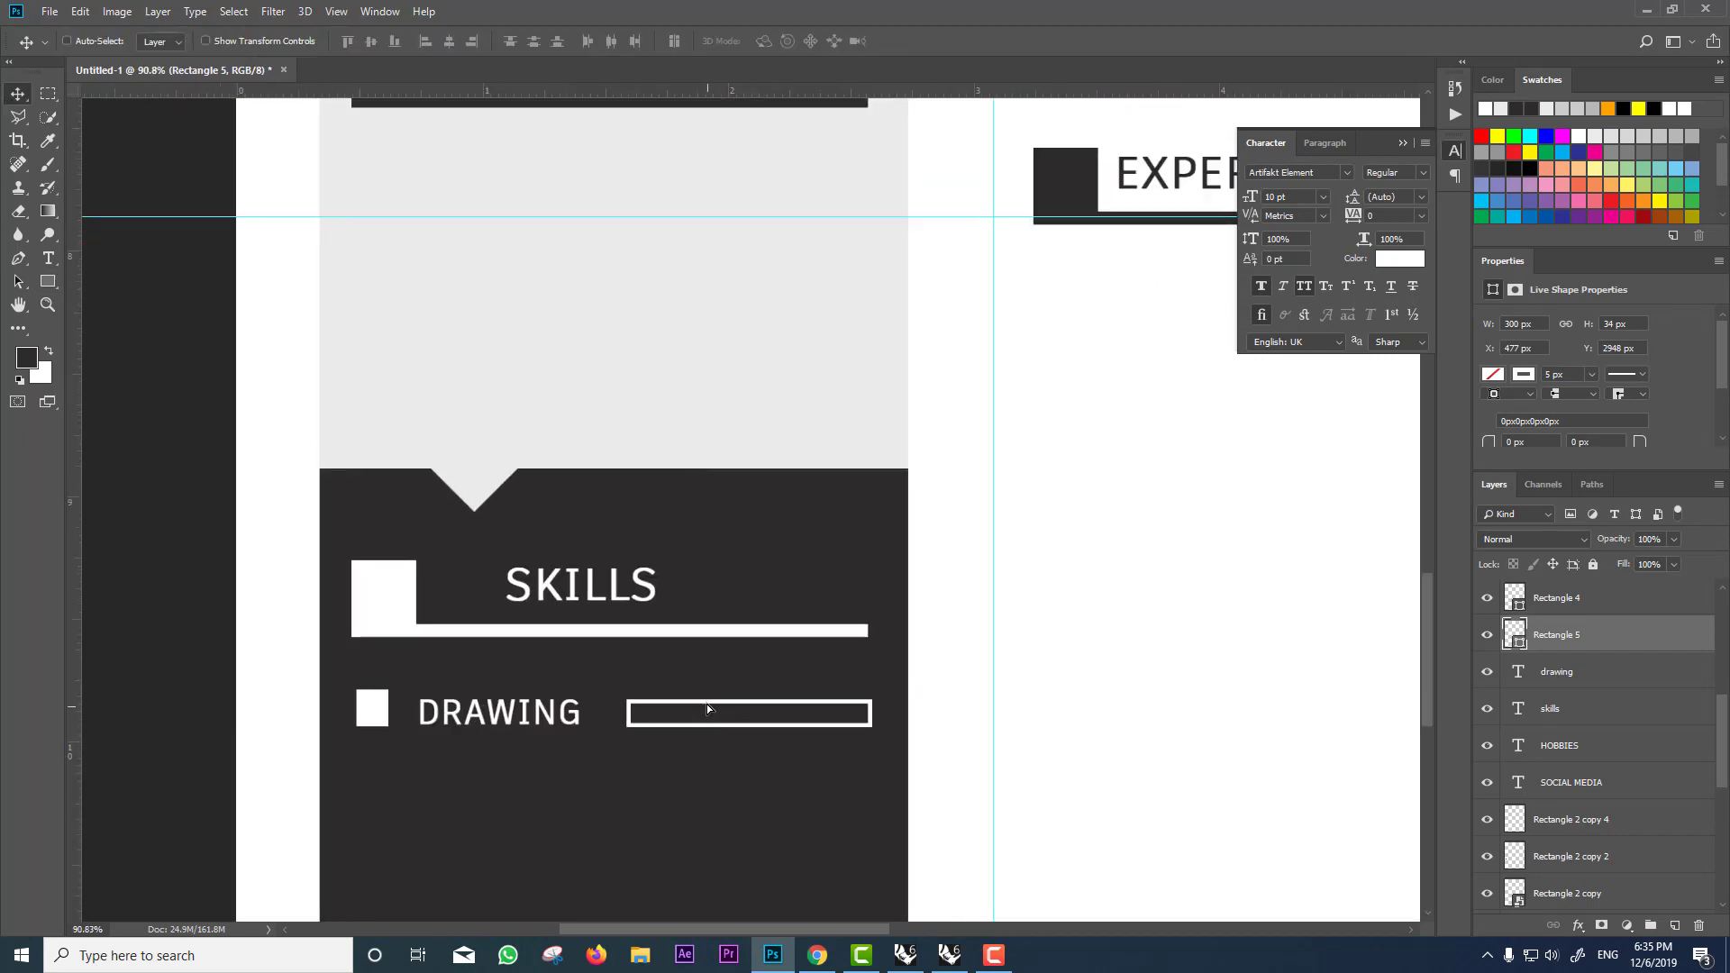
Step: Nudge the skill bar up slightly and duplicate the small white square into it
{"action": "left_click_drag", "start_coordinate": [706, 705], "coordinate": [707, 701]}
{"action": "scroll", "coordinate": [657, 721], "scroll_direction": "up", "scroll_amount": 3}
{"action": "mouse_move", "coordinate": [153, 703]}
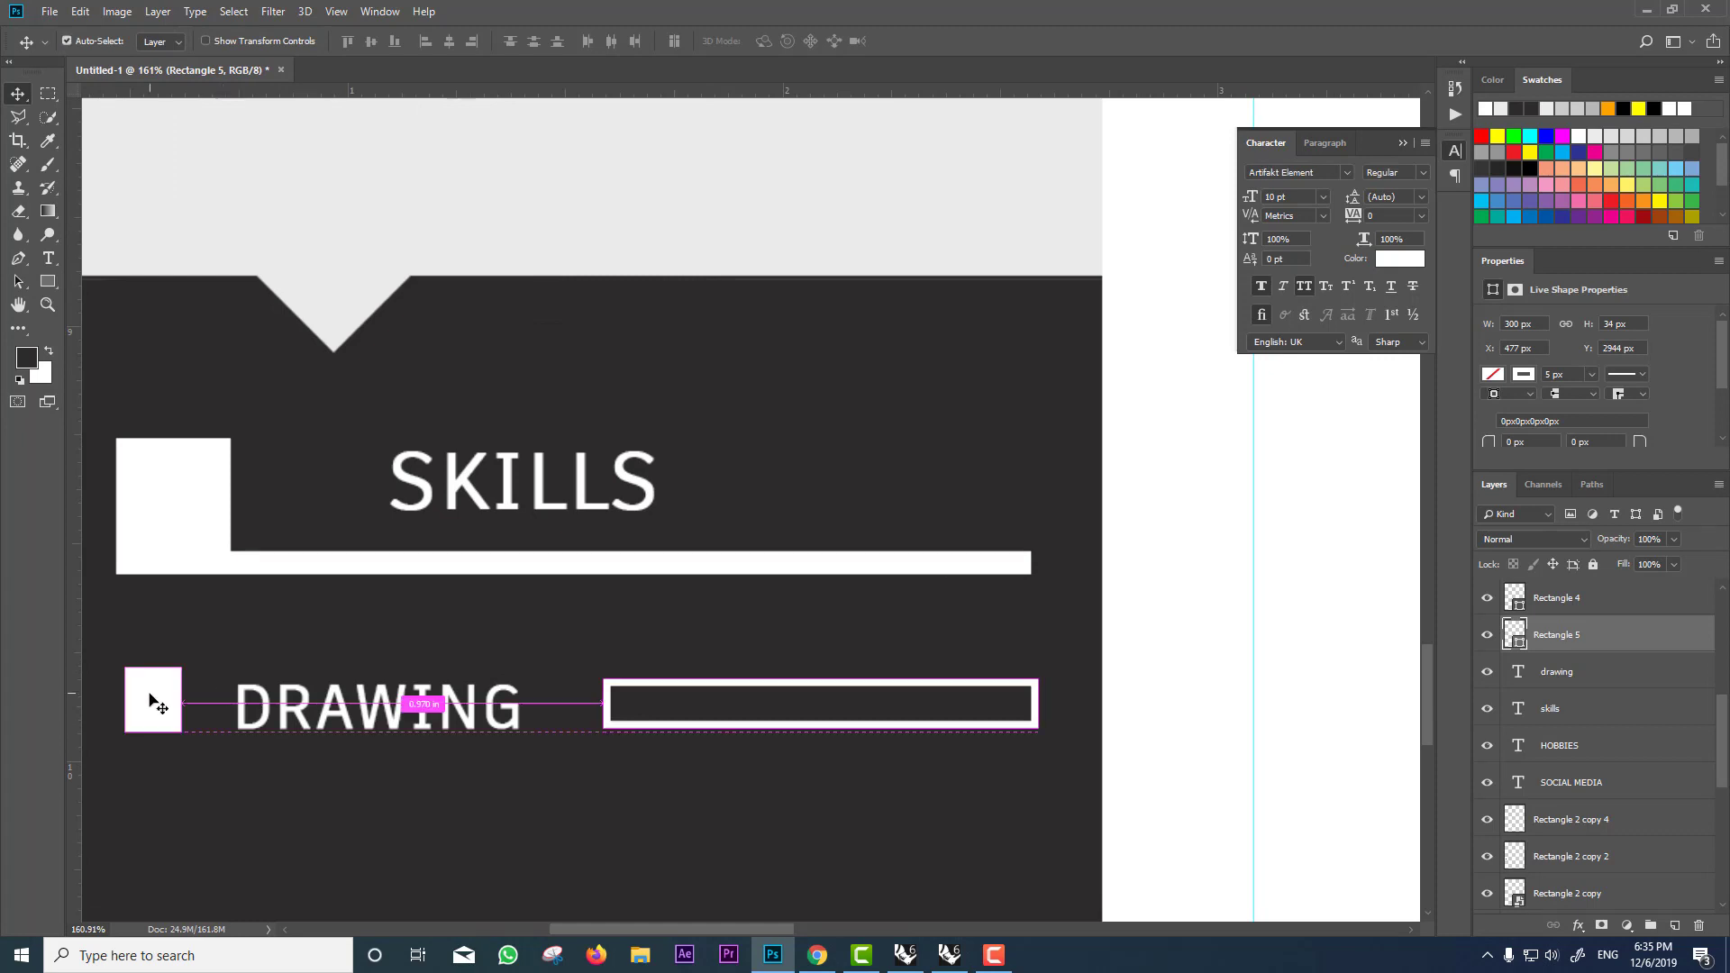
{"action": "mouse_move", "coordinate": [153, 703]}
{"action": "left_mouse_down"}
{"action": "mouse_move", "coordinate": [630, 710]}
{"action": "mouse_move", "coordinate": [631, 676]}
{"action": "mouse_move", "coordinate": [636, 710]}
{"action": "left_mouse_up"}
Step: Stretch the copied square to about 238 px wide across most of the bar
{"action": "key", "text": "ctrl+t"}
{"action": "key", "text": "Return"}
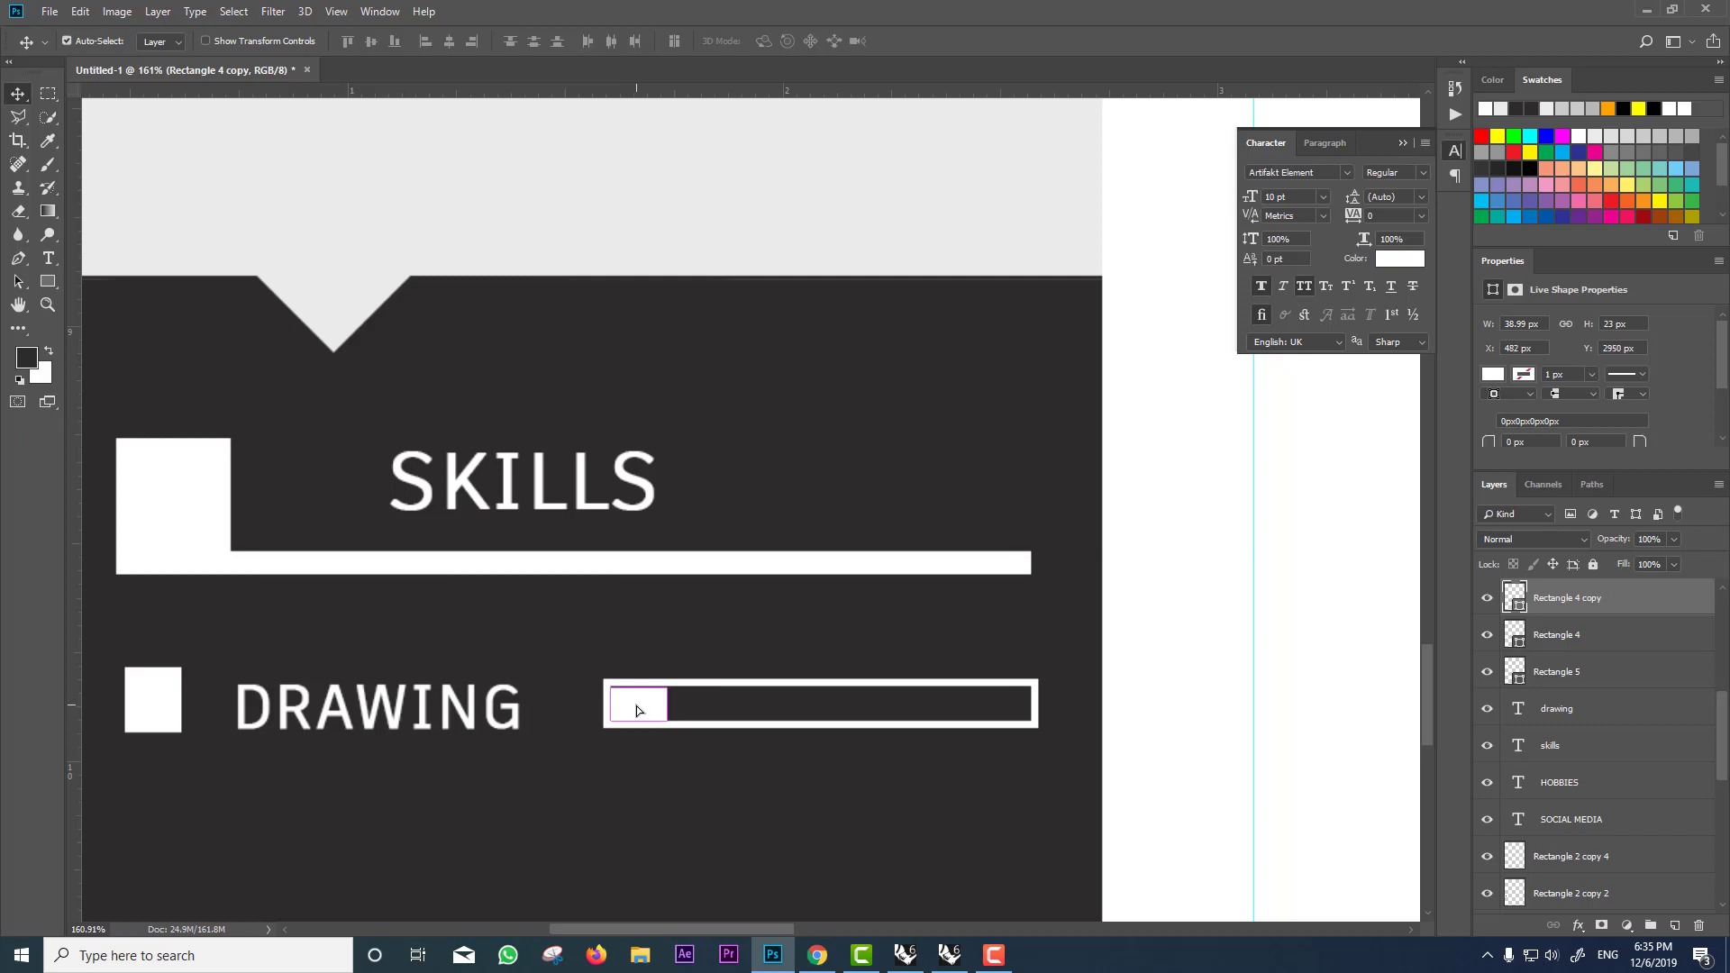
{"action": "key", "text": "ctrl+t"}
{"action": "left_click_drag", "start_coordinate": [631, 702], "coordinate": [967, 708]}
{"action": "key", "text": "Return"}
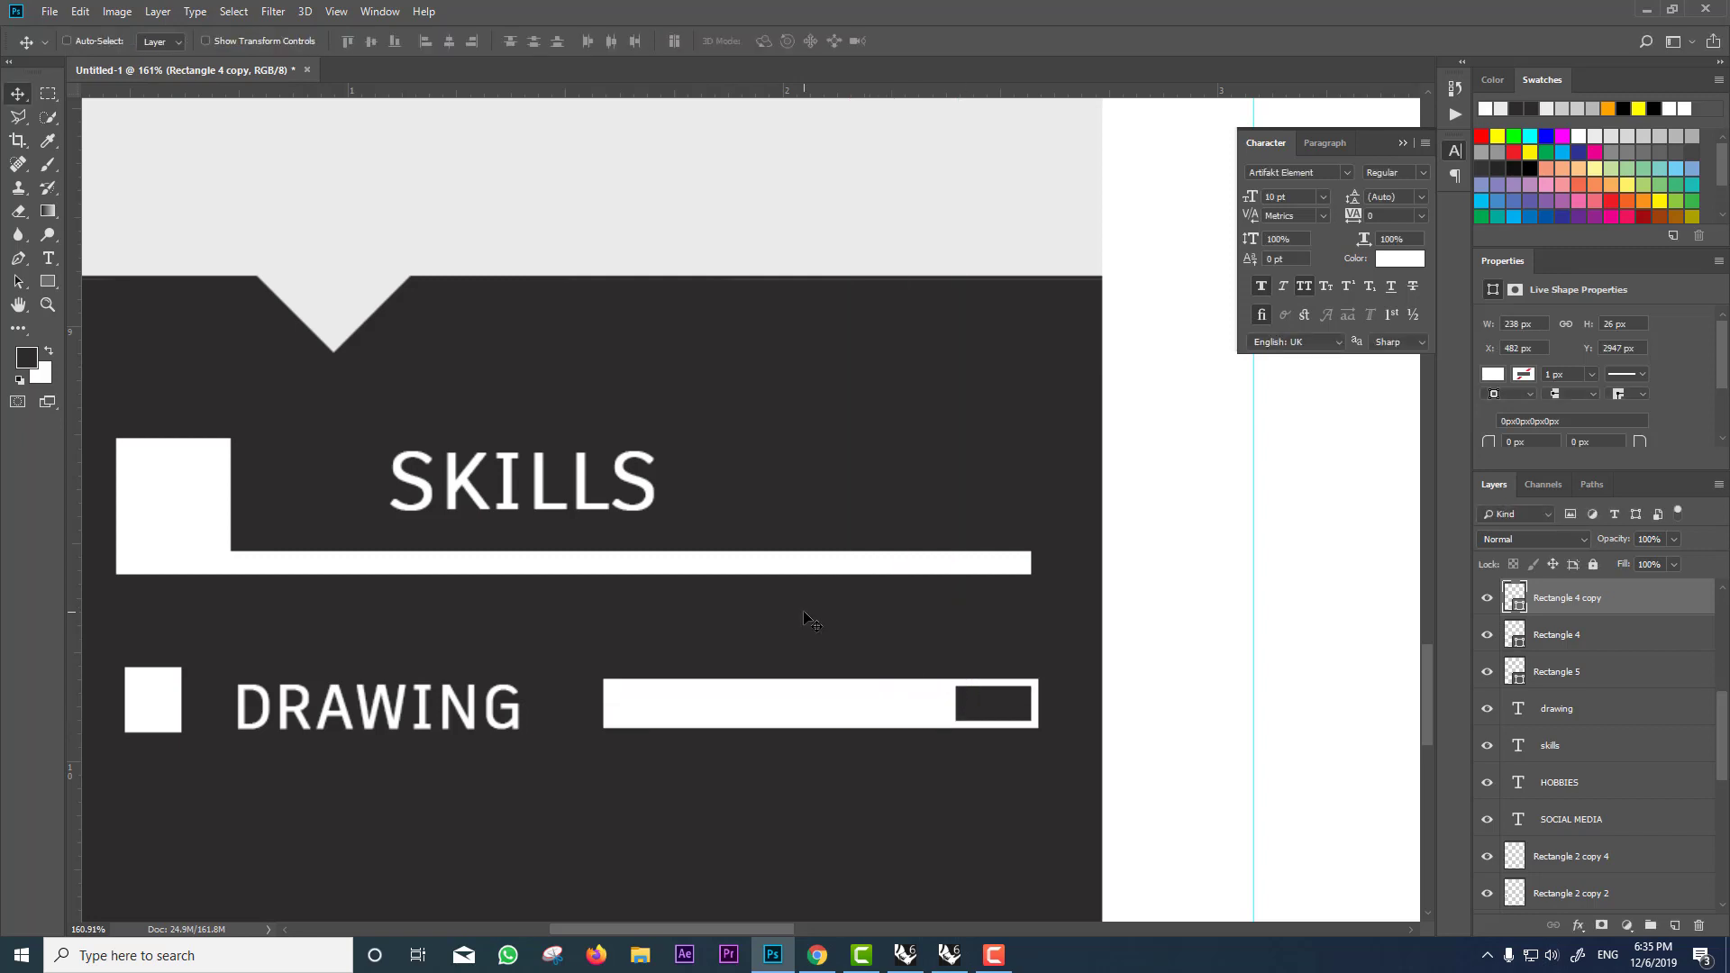
{"action": "scroll", "coordinate": [807, 619], "scroll_direction": "down", "scroll_amount": 4}
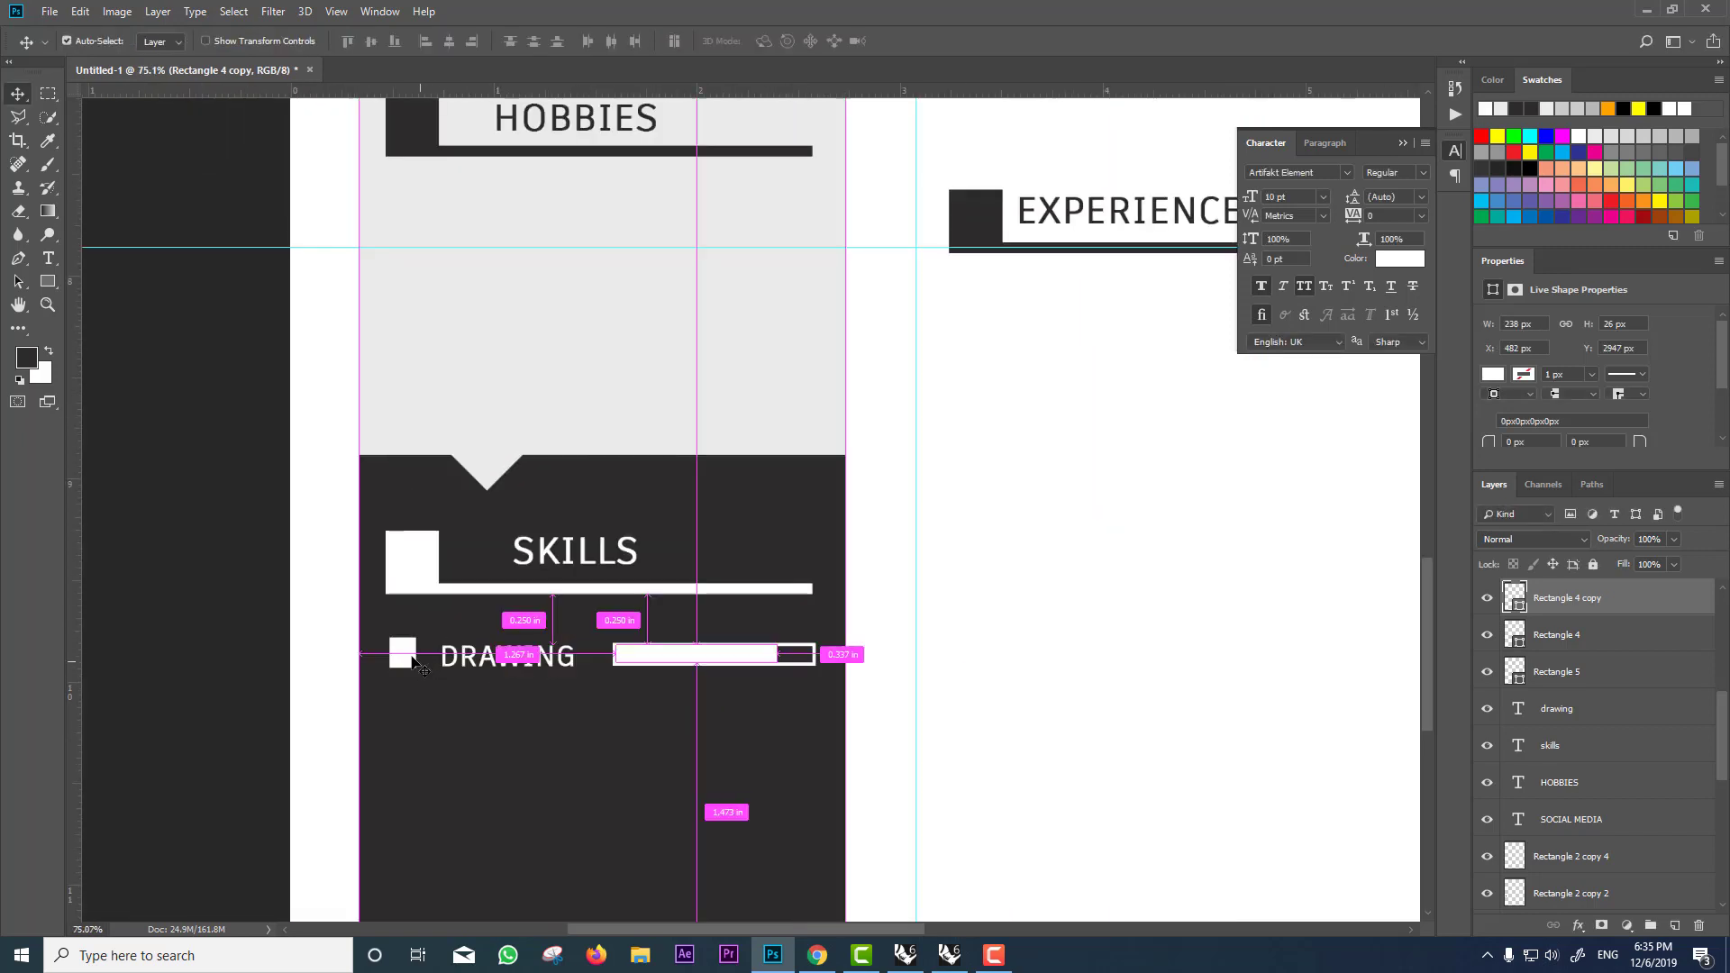
Step: Copy the bullet square, DRAWING label and outlined bar down to a second row
{"action": "left_click", "coordinate": [402, 652], "text": "ctrl"}
{"action": "left_click_drag", "start_coordinate": [403, 654], "coordinate": [427, 725]}
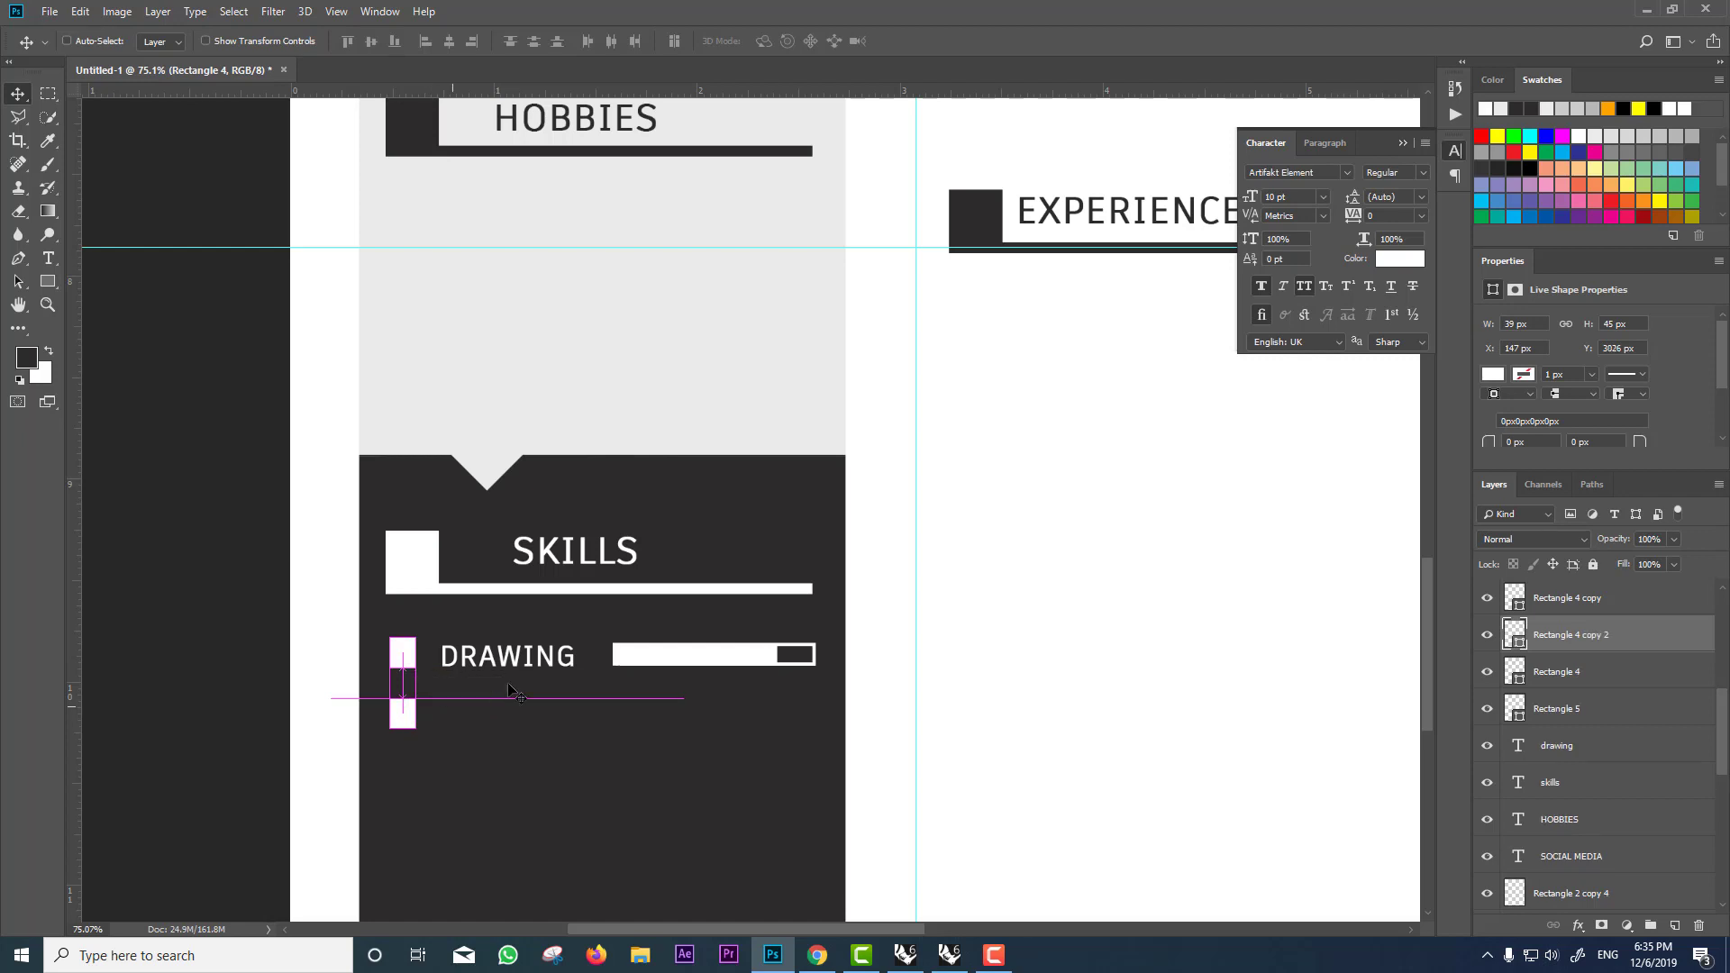
{"action": "left_click_drag", "start_coordinate": [516, 679], "coordinate": [523, 721]}
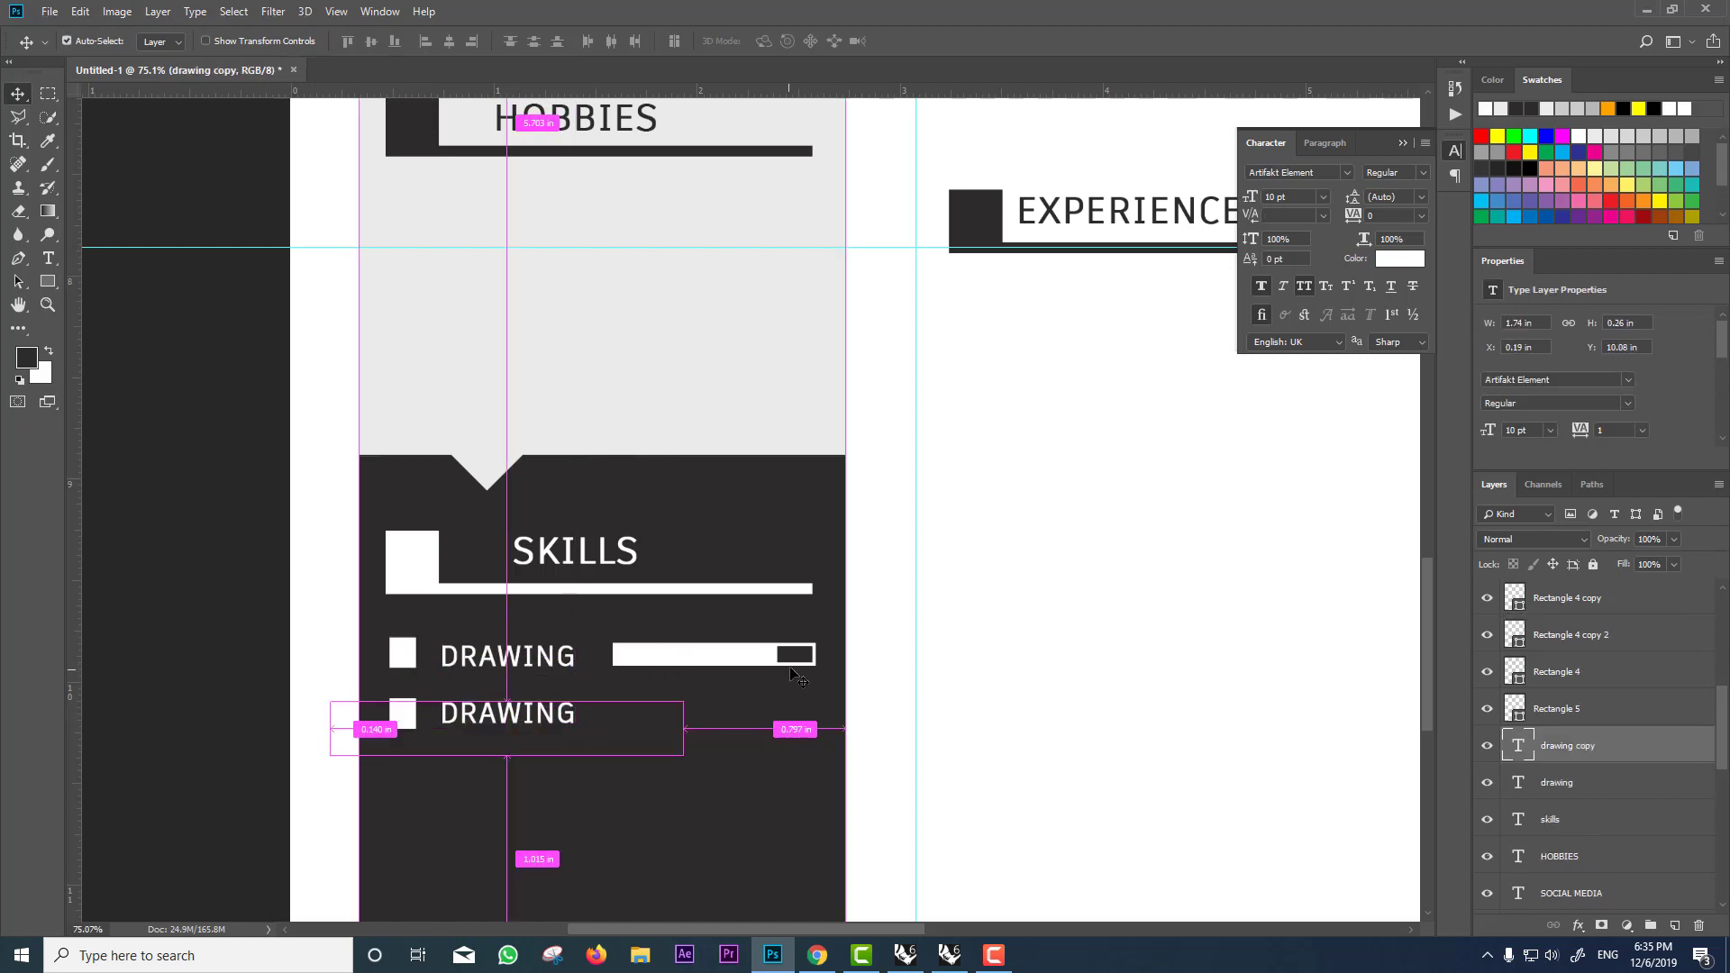
{"action": "left_click", "coordinate": [792, 669]}
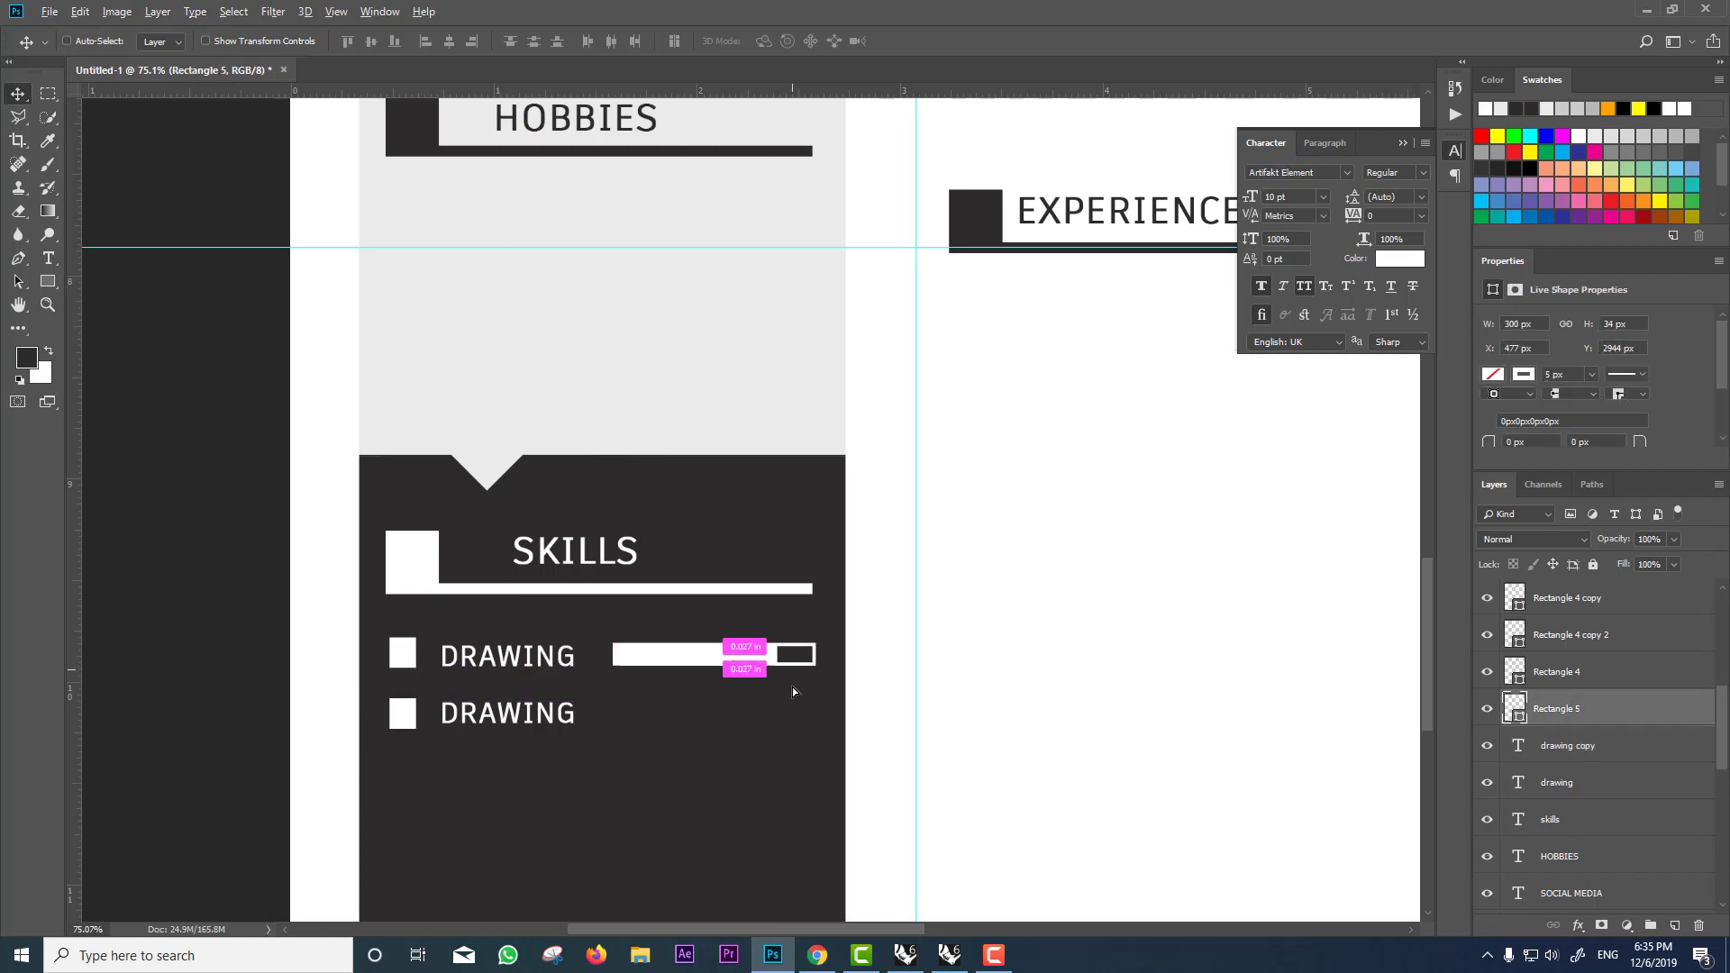
{"action": "left_click_drag", "start_coordinate": [793, 692], "coordinate": [793, 722]}
{"action": "scroll", "coordinate": [725, 664], "scroll_direction": "up", "scroll_amount": 3}
Step: Copy the white fill onto the second row and shorten it to about a quarter
{"action": "key", "text": "ctrl"}
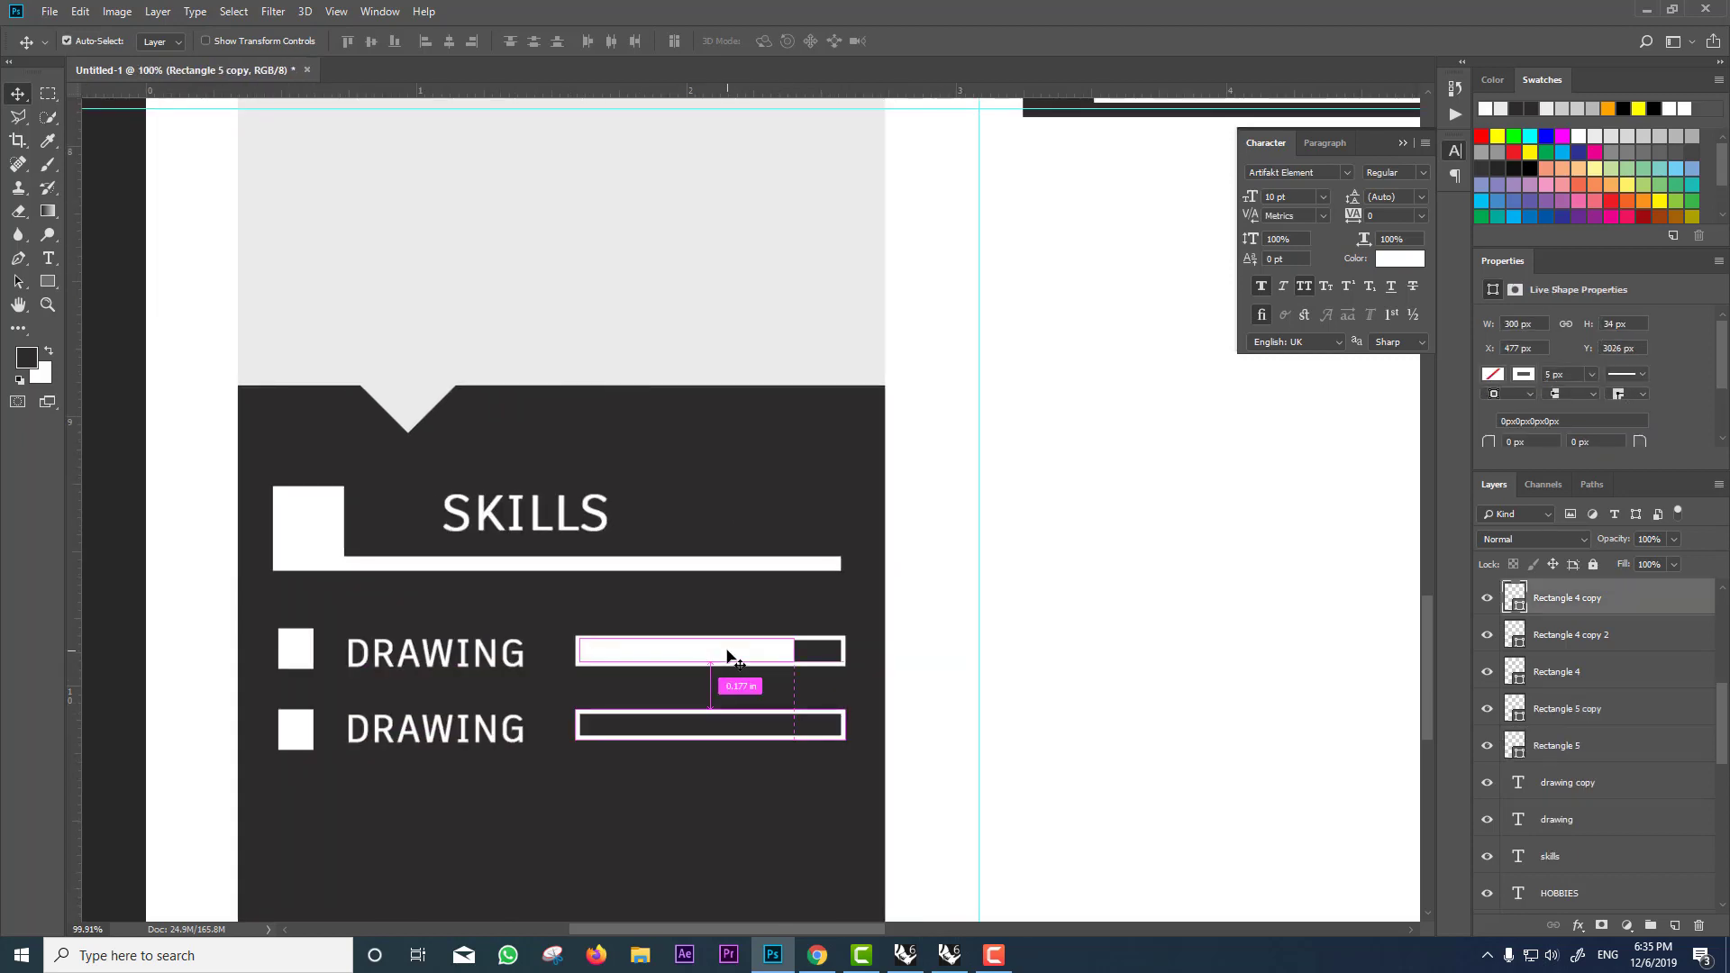
{"action": "left_click_drag", "start_coordinate": [727, 657], "coordinate": [731, 725]}
{"action": "scroll", "coordinate": [732, 725], "scroll_direction": "up", "scroll_amount": 5}
{"action": "scroll", "coordinate": [733, 724], "scroll_direction": "down", "scroll_amount": 8}
{"action": "scroll", "coordinate": [733, 725], "scroll_direction": "up", "scroll_amount": 2}
{"action": "key", "text": "ctrl+t"}
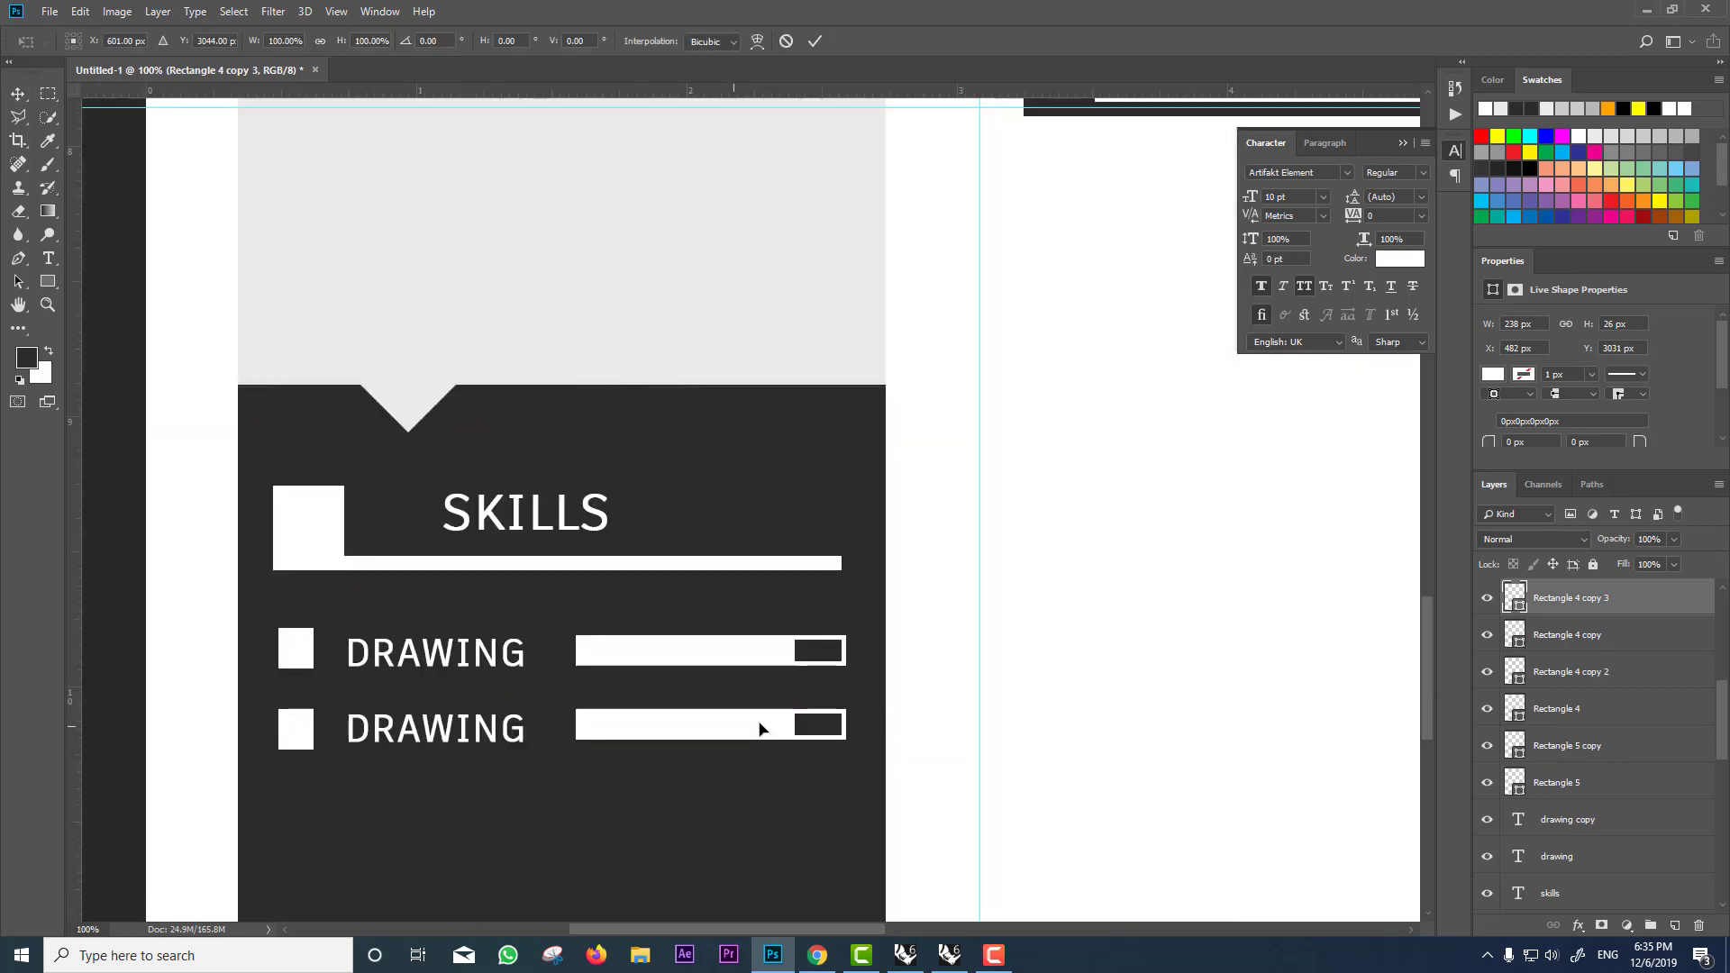
{"action": "left_click_drag", "start_coordinate": [746, 725], "coordinate": [657, 724]}
{"action": "key", "text": "Return"}
{"action": "scroll", "coordinate": [860, 707], "scroll_direction": "down", "scroll_amount": 6}
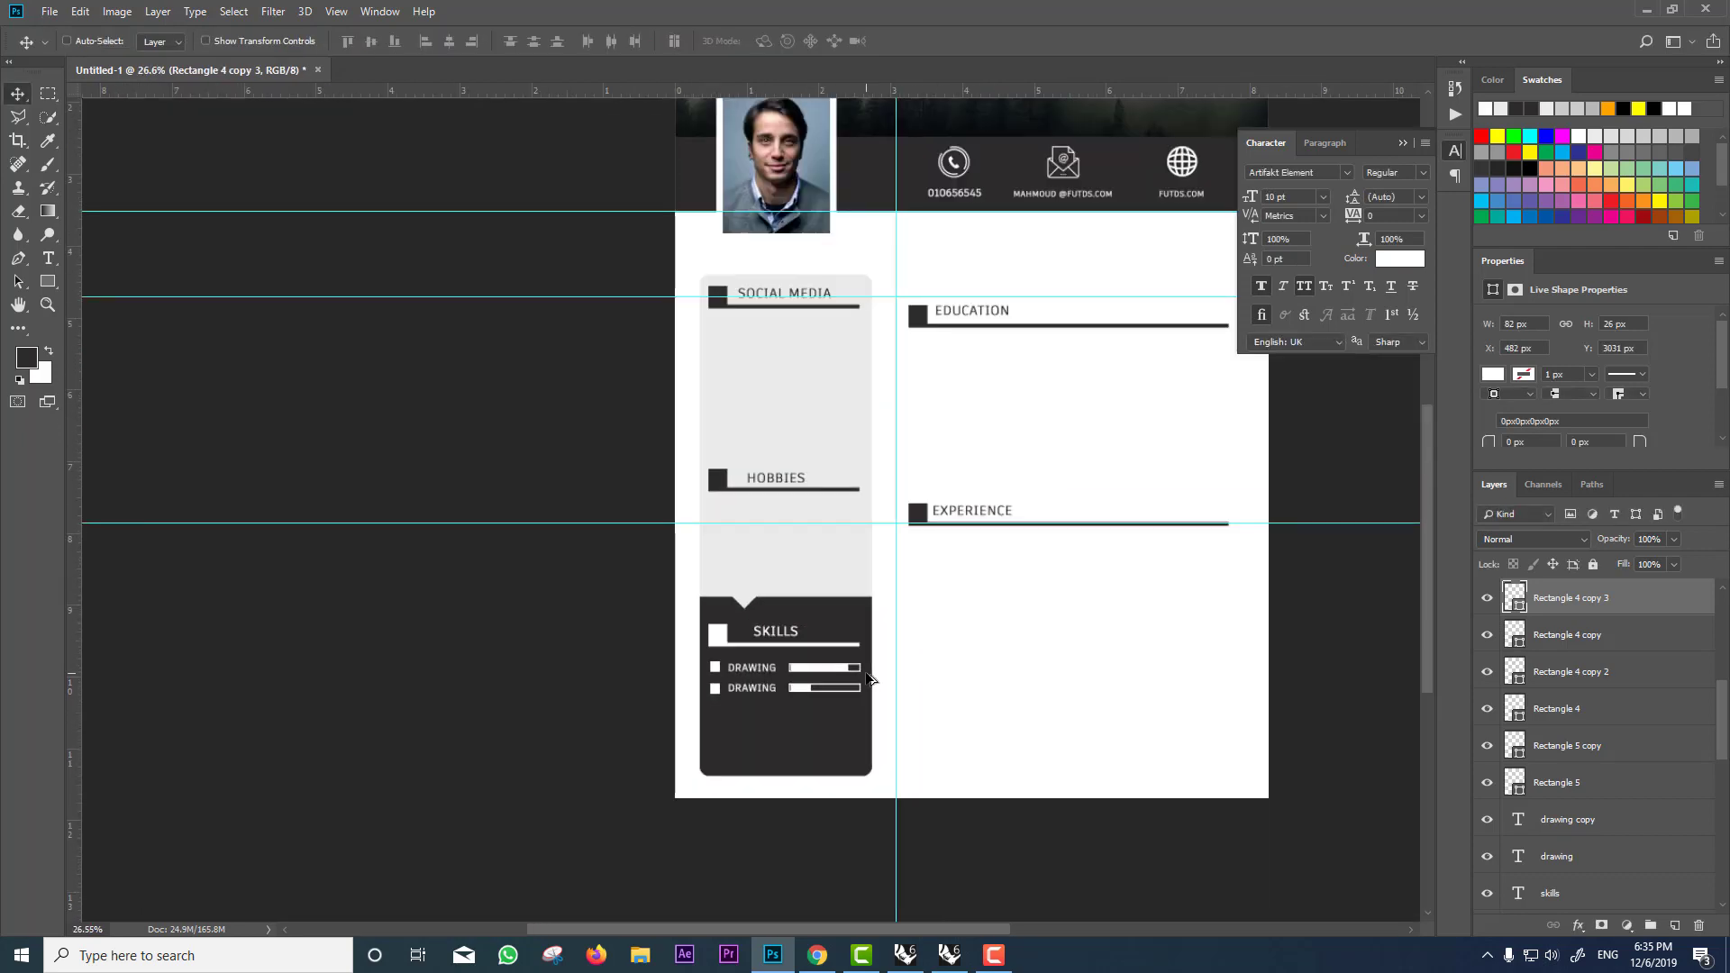
Step: Alt-drag a copy of the SOCIAL MEDIA heading to just below the EDUCATION heading
{"action": "scroll", "coordinate": [869, 679], "scroll_direction": "down", "scroll_amount": 2}
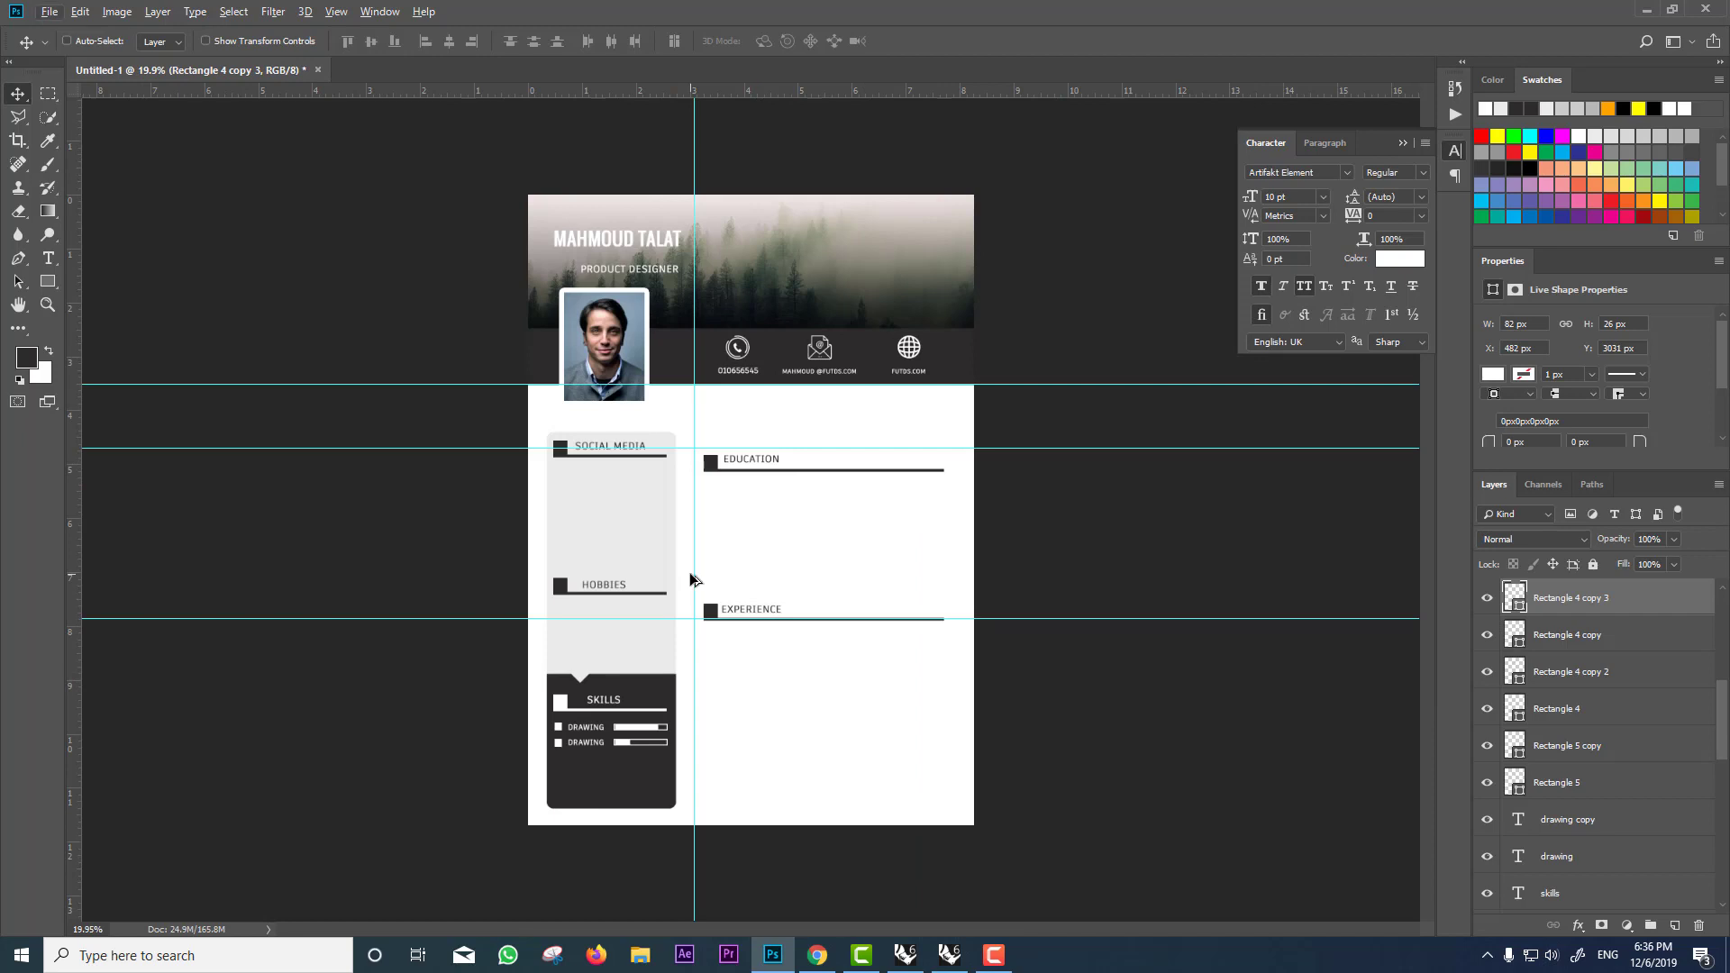
{"action": "scroll", "coordinate": [752, 514], "scroll_direction": "up", "scroll_amount": 1}
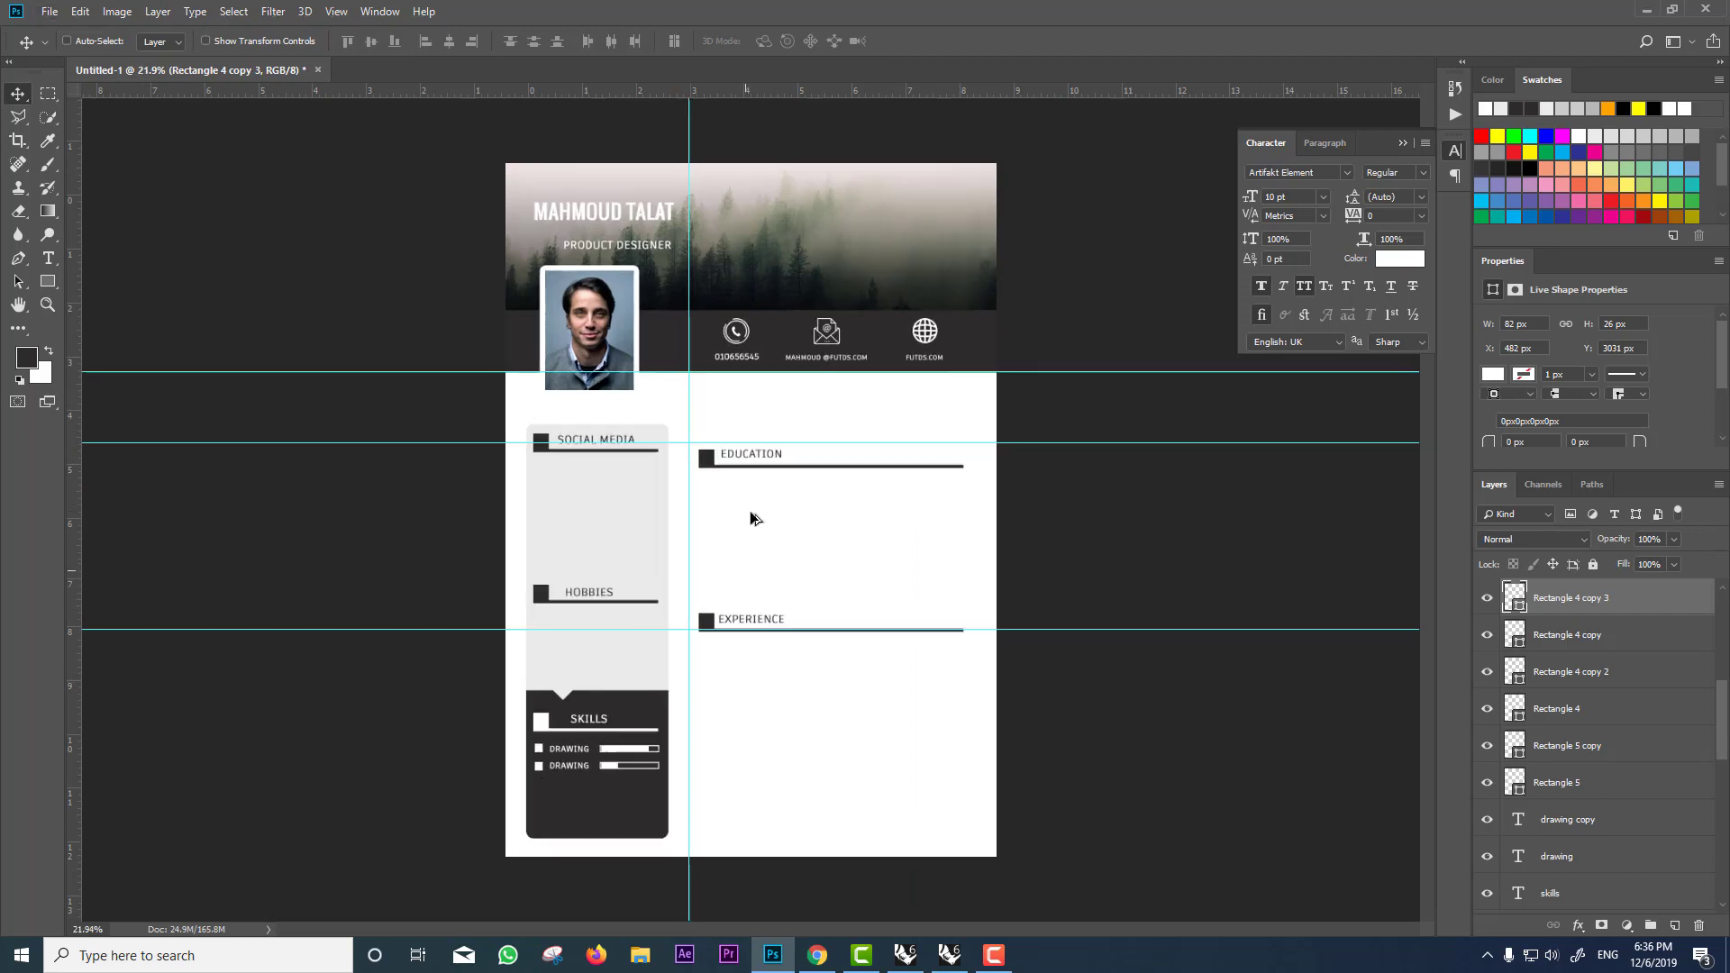
{"action": "scroll", "coordinate": [751, 518], "scroll_direction": "up", "scroll_amount": 4}
{"action": "left_click", "coordinate": [757, 424], "text": "ctrl"}
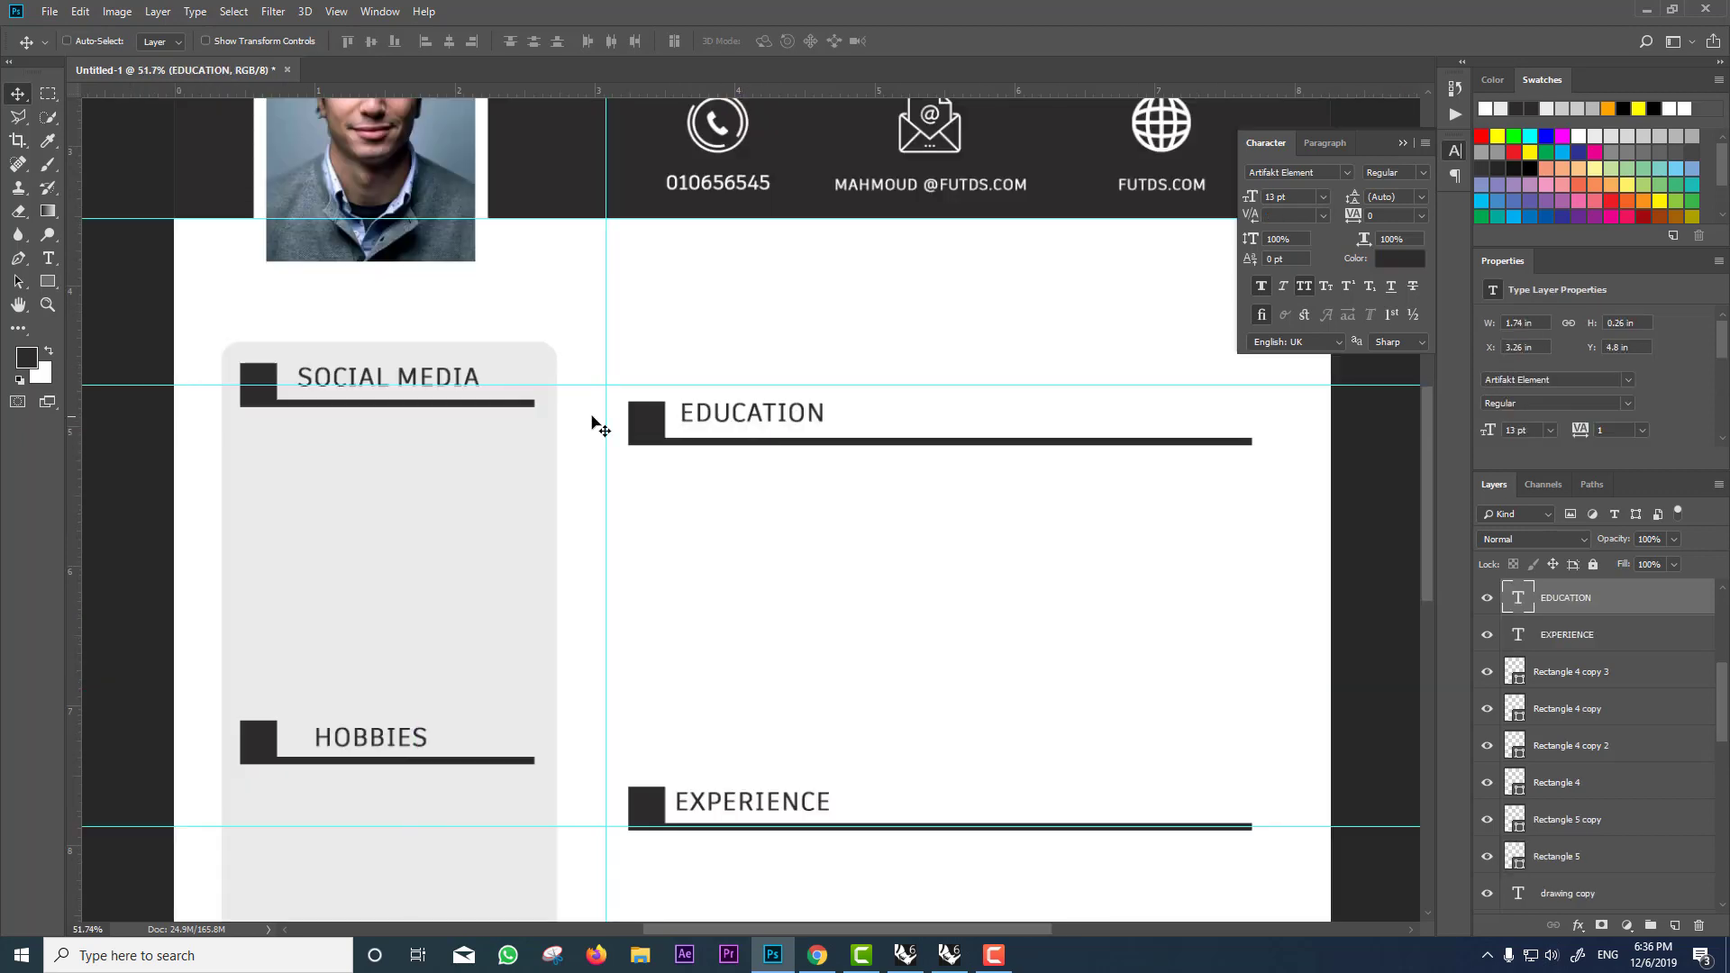
{"action": "left_click_drag", "start_coordinate": [433, 380], "coordinate": [779, 492]}
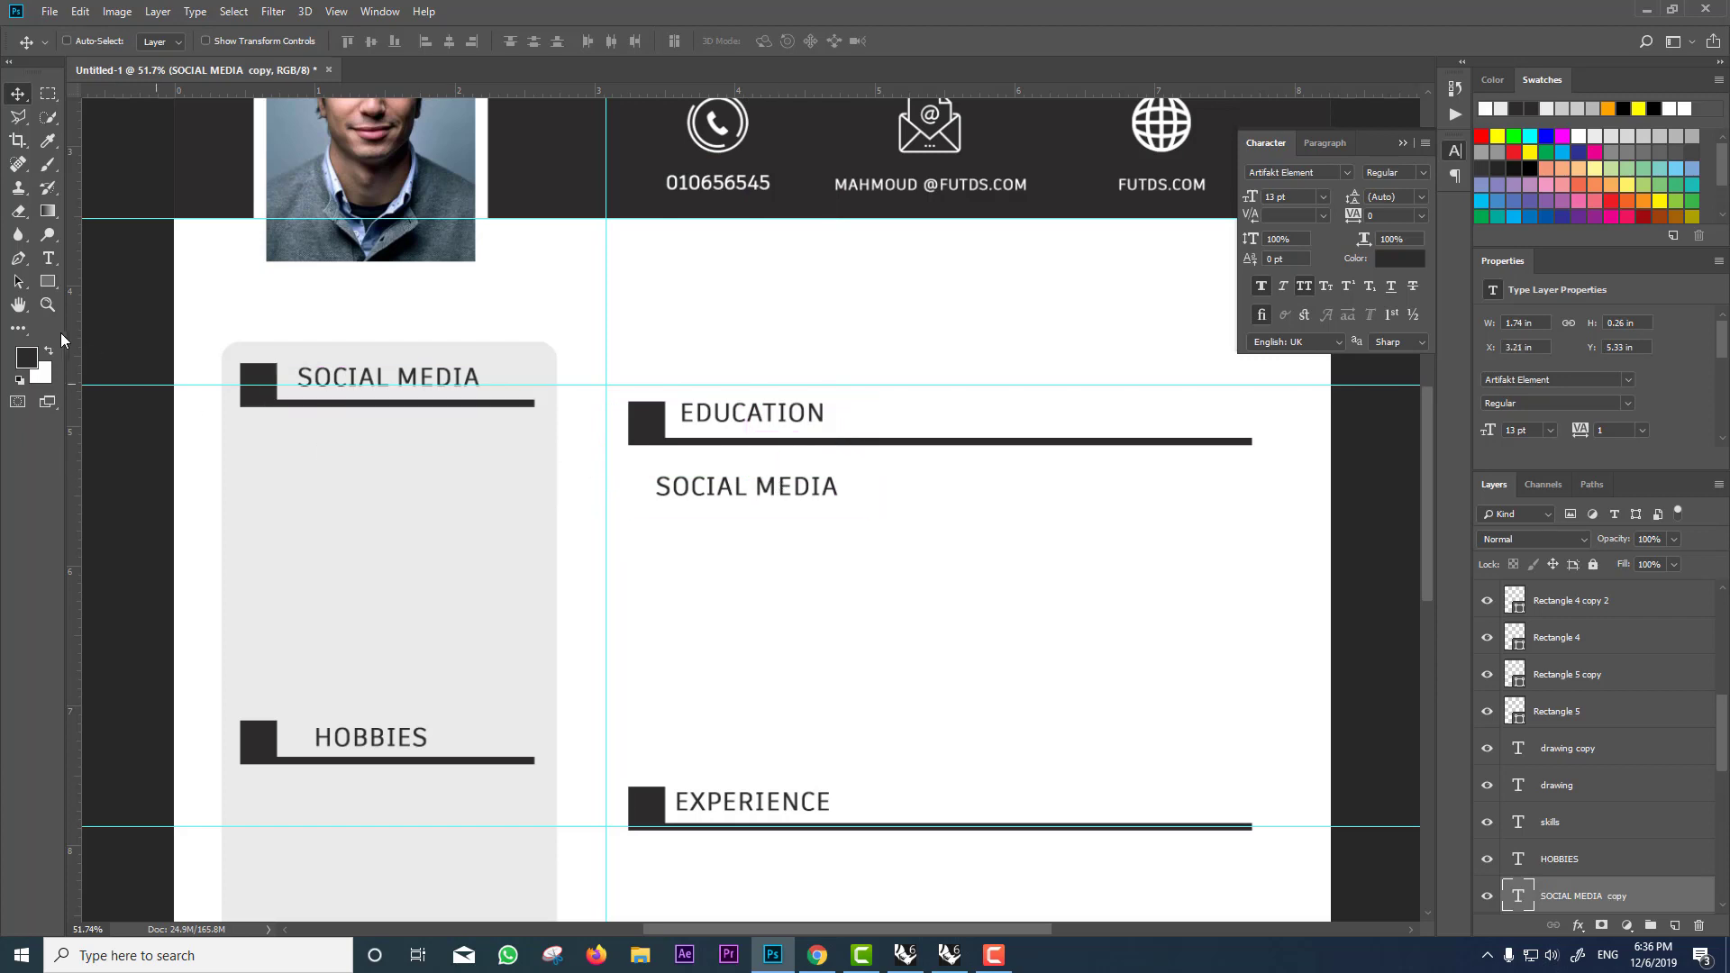
{"action": "double_click", "coordinate": [1519, 896]}
{"action": "left_click", "coordinate": [48, 235]}
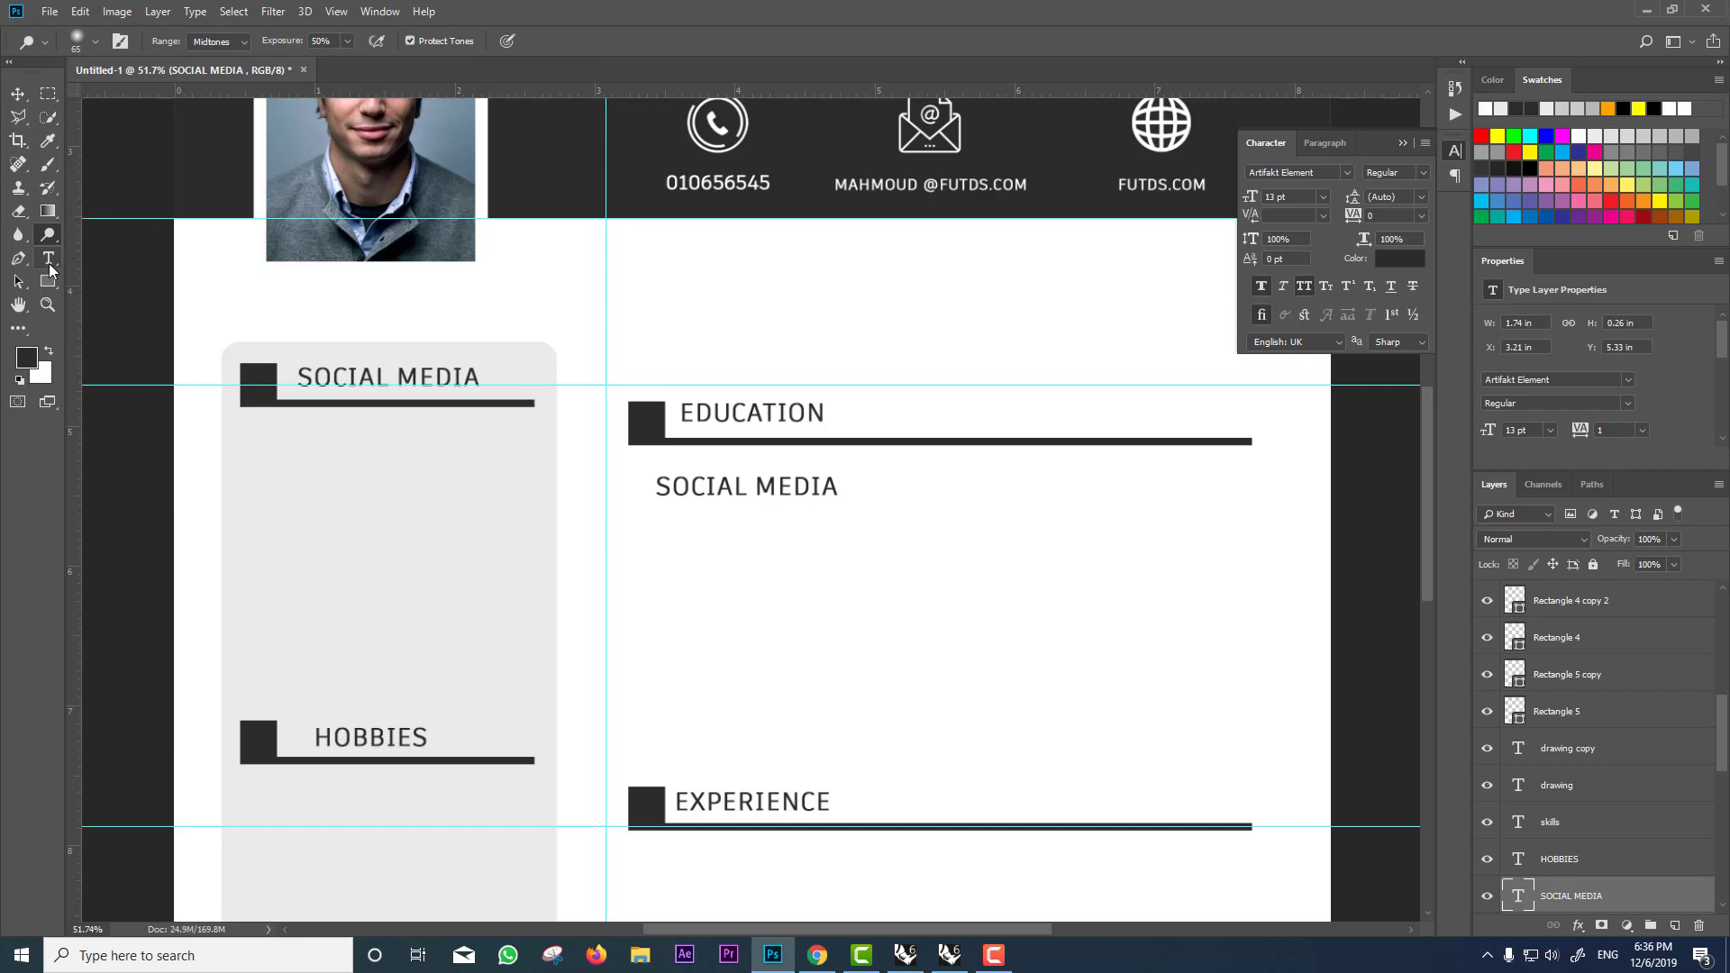
Step: Add a left-aligned placeholder paragraph box under the subheading and narrow it to rewrap
{"action": "left_click", "coordinate": [49, 259]}
{"action": "left_click_drag", "start_coordinate": [650, 519], "coordinate": [1251, 746]}
{"action": "type", "text": "DFGSOIDEGFUDS"}
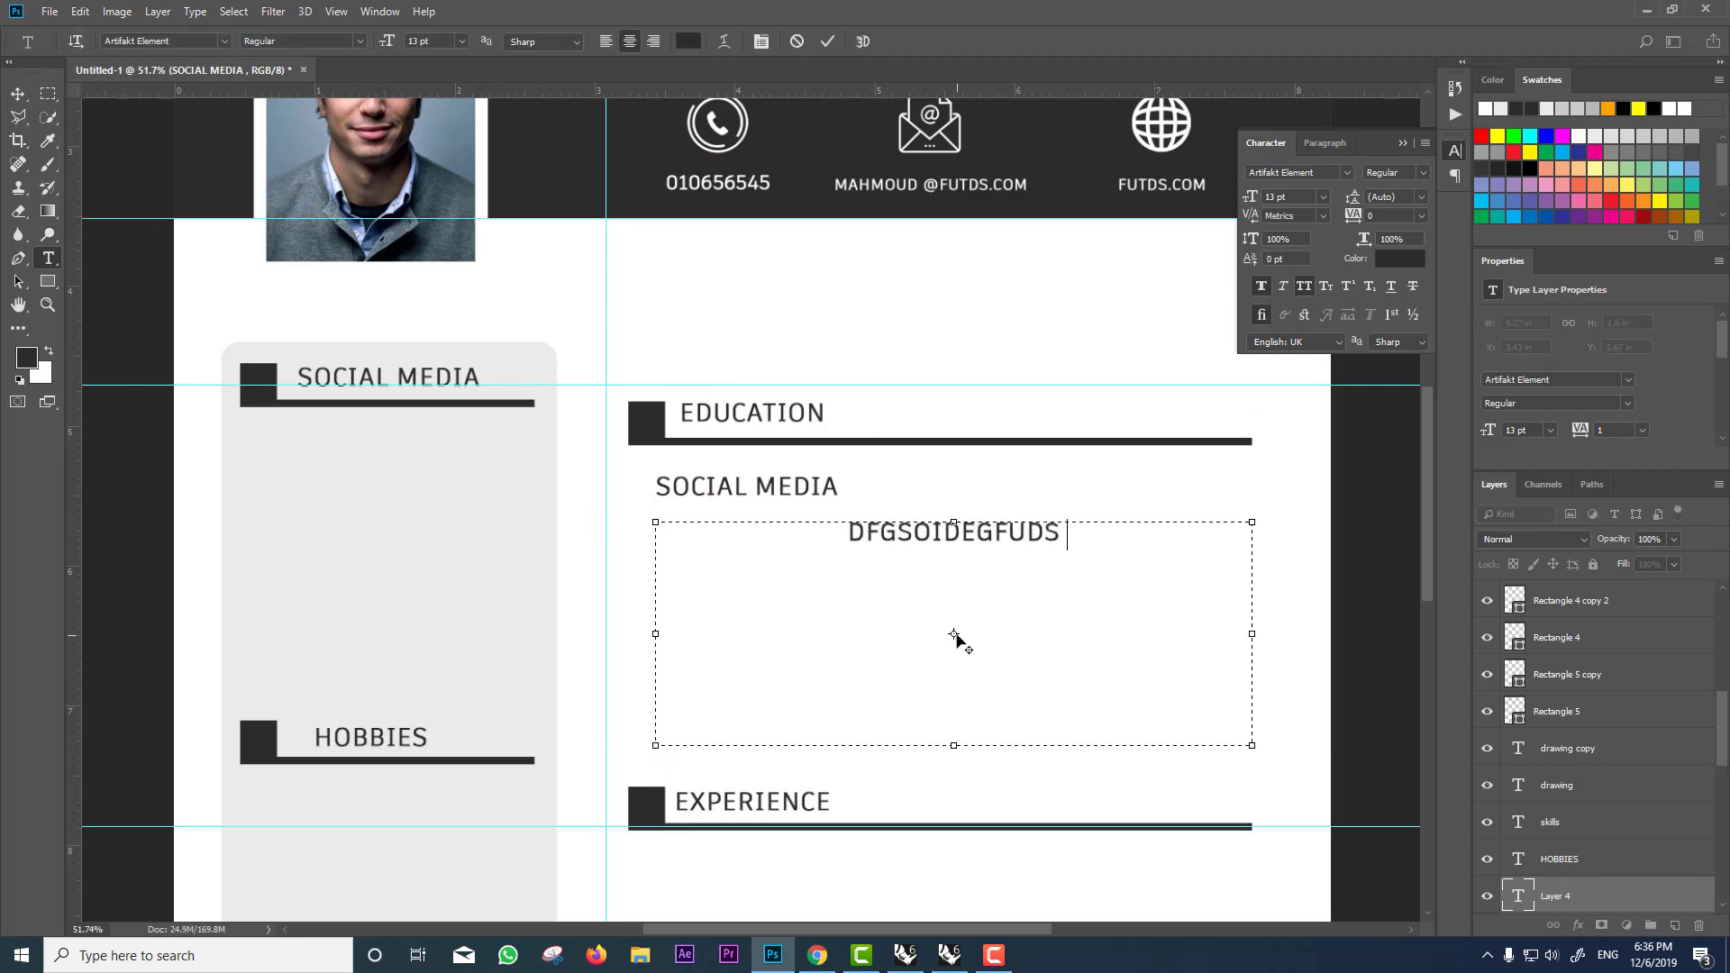
{"action": "type", "text": "FDSFDSFDSGFVDGFDSHGFD"}
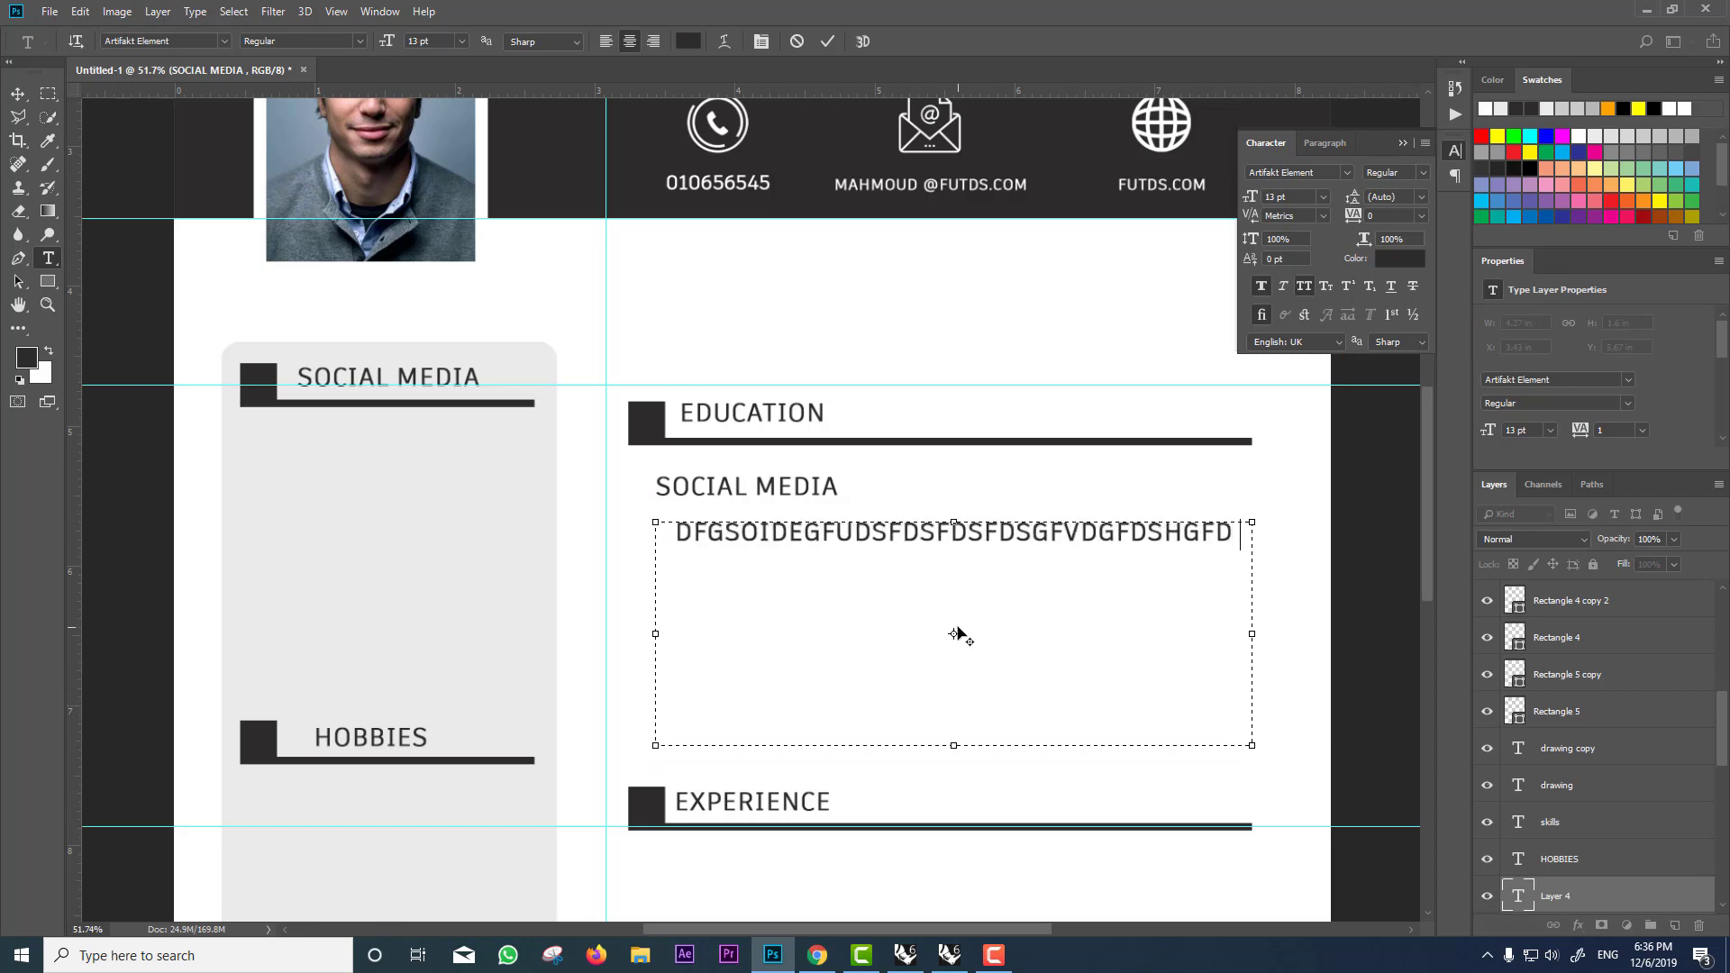
{"action": "type", "text": "SGHSKJDLGBUDFGFDSKFFLAKSJLHCFSAKLUDSAGFVSADHGFSZKJ"}
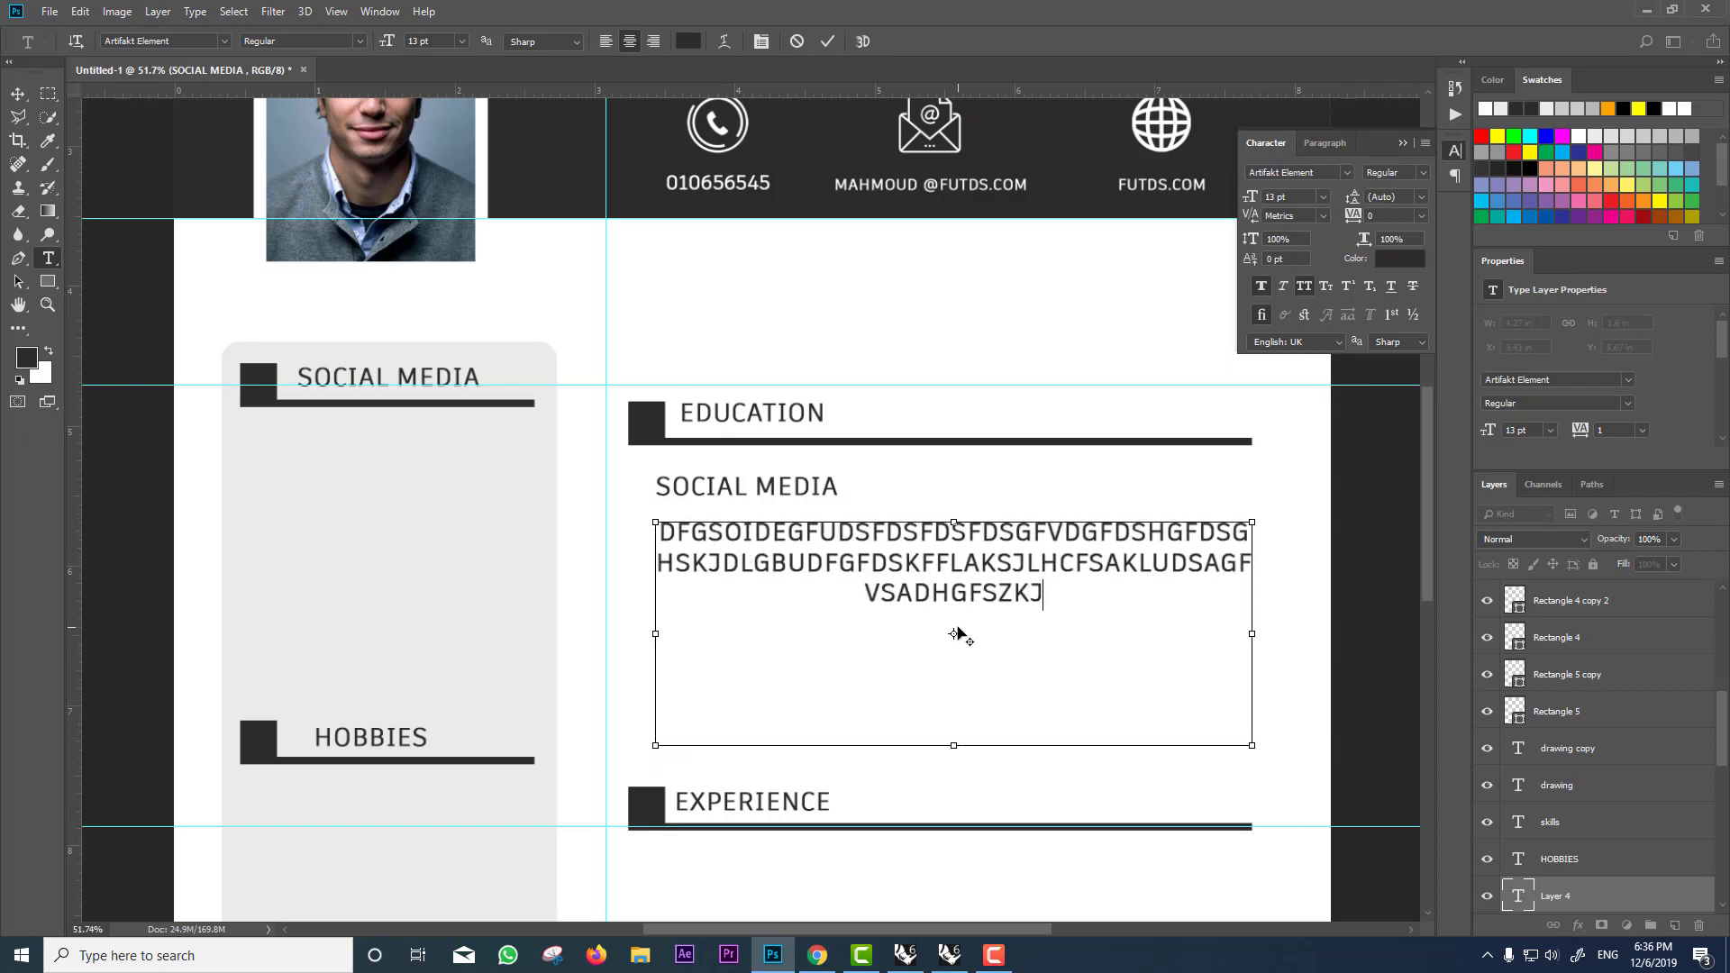
{"action": "key", "text": "ctrl+a"}
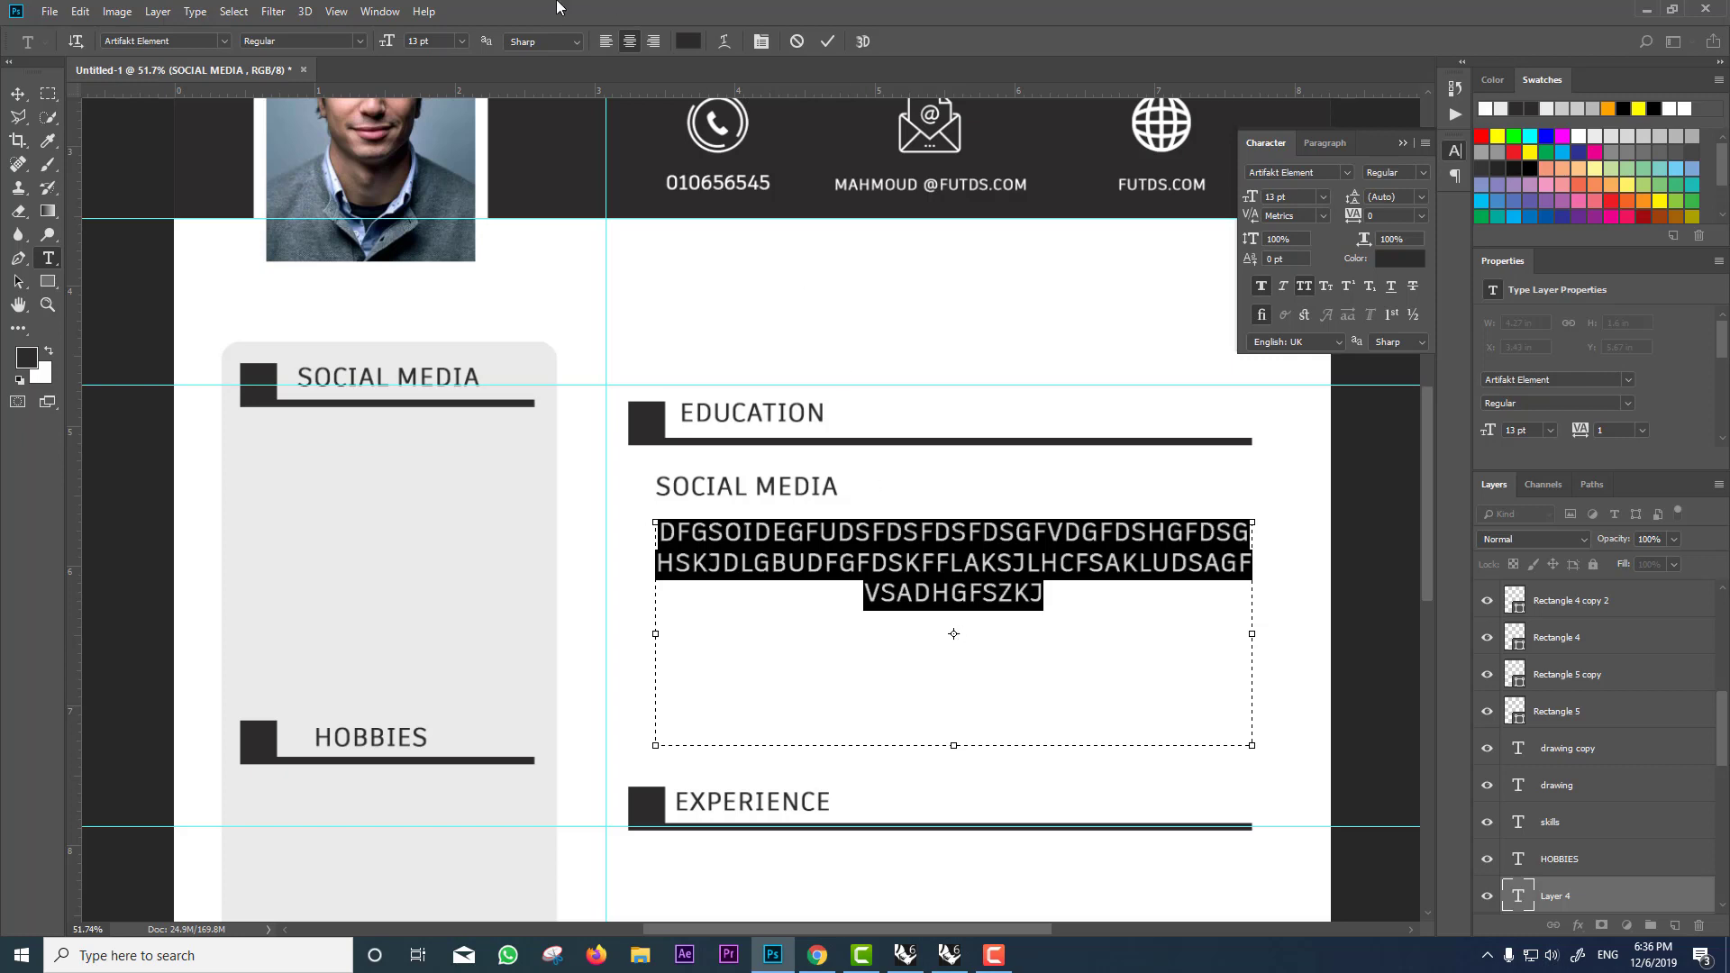
{"action": "left_click", "coordinate": [595, 45]}
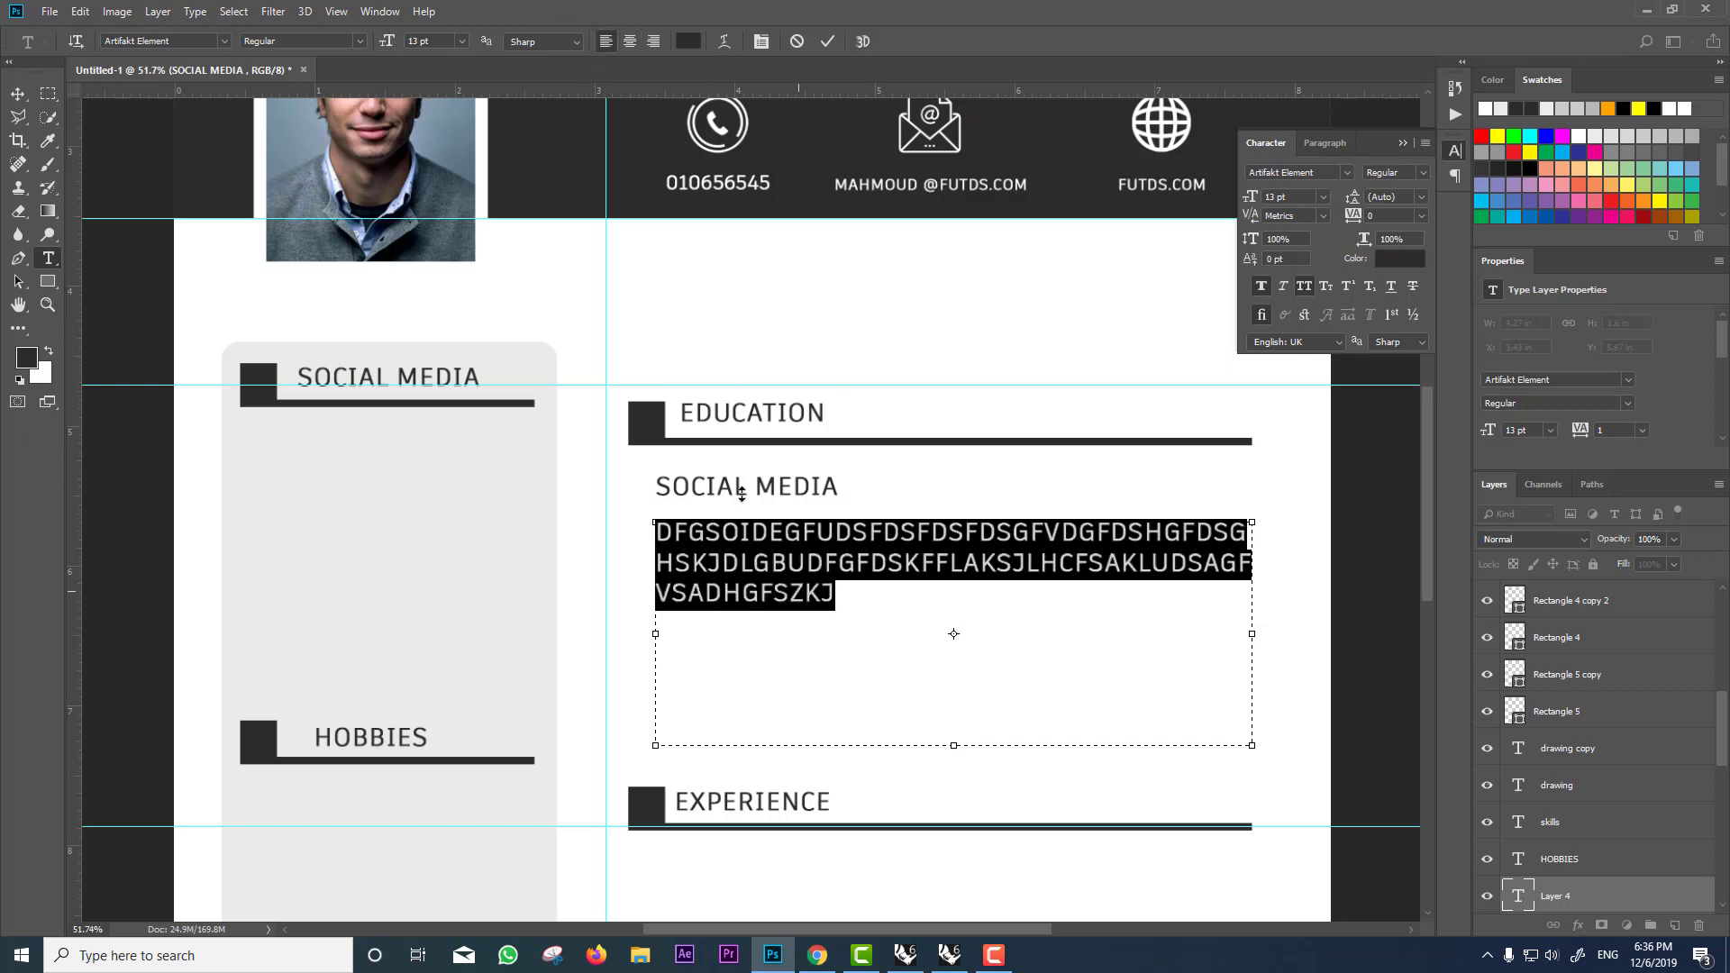
{"action": "left_click_drag", "start_coordinate": [1256, 621], "coordinate": [1120, 635]}
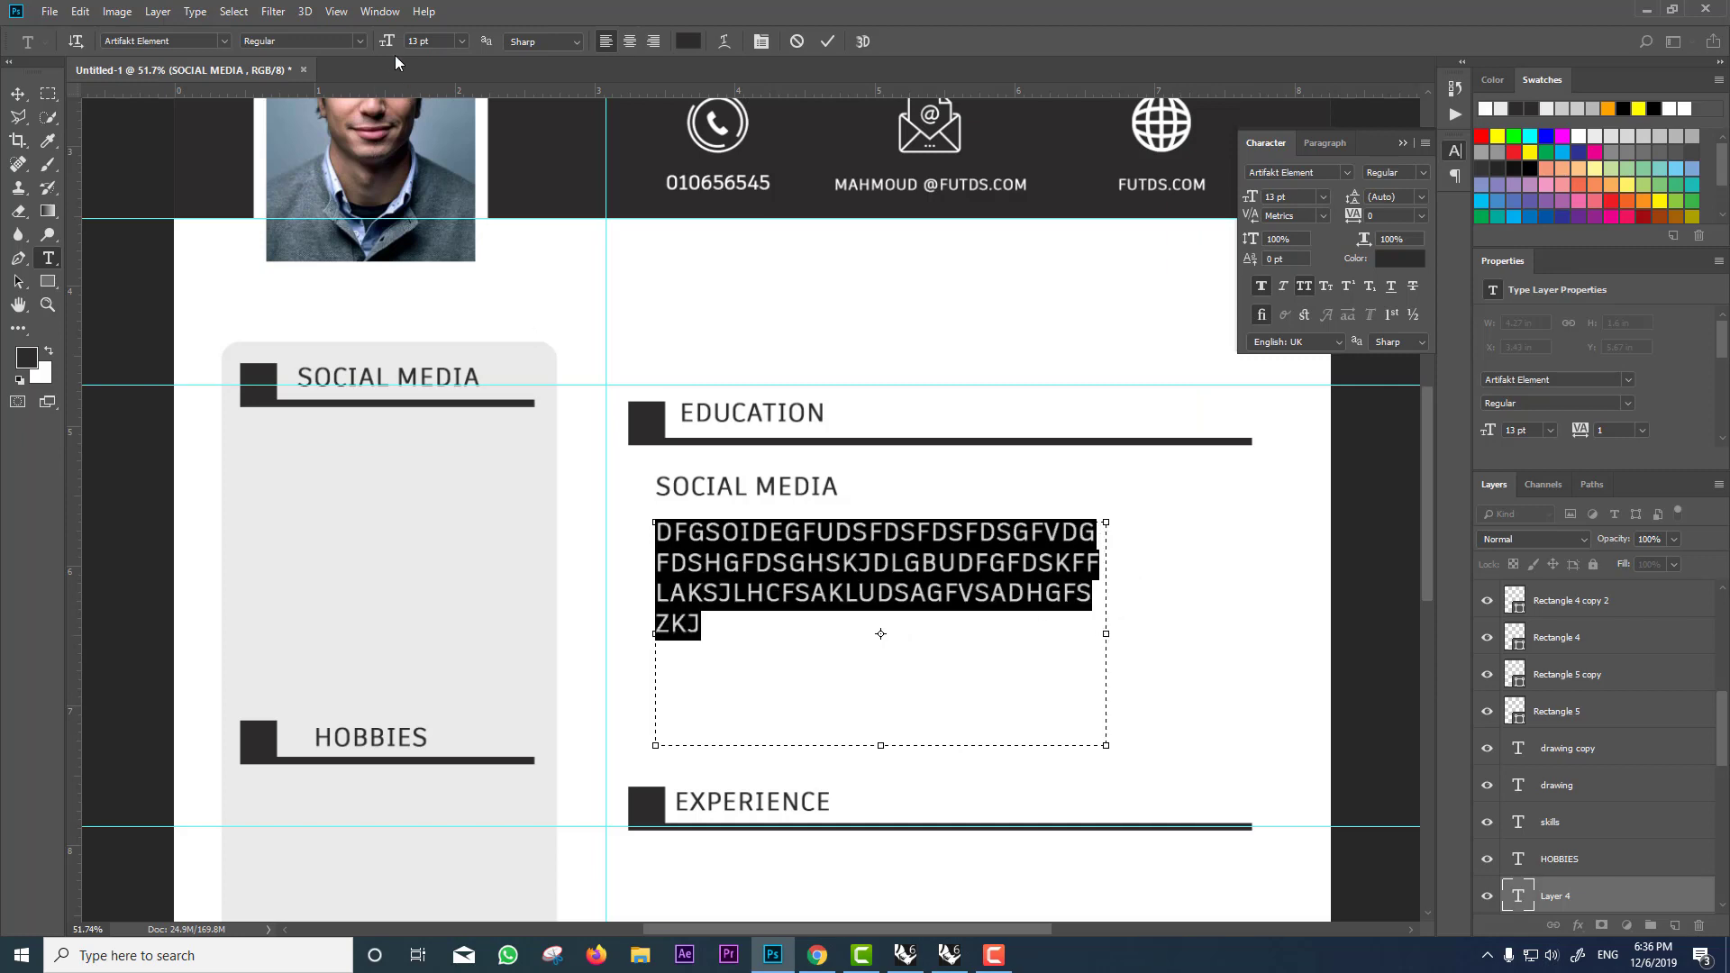
Step: Set the 7 pt paragraph style, trying Italic and Bold before settling on Regular
{"action": "scroll", "coordinate": [416, 41], "scroll_direction": "down", "scroll_amount": 6}
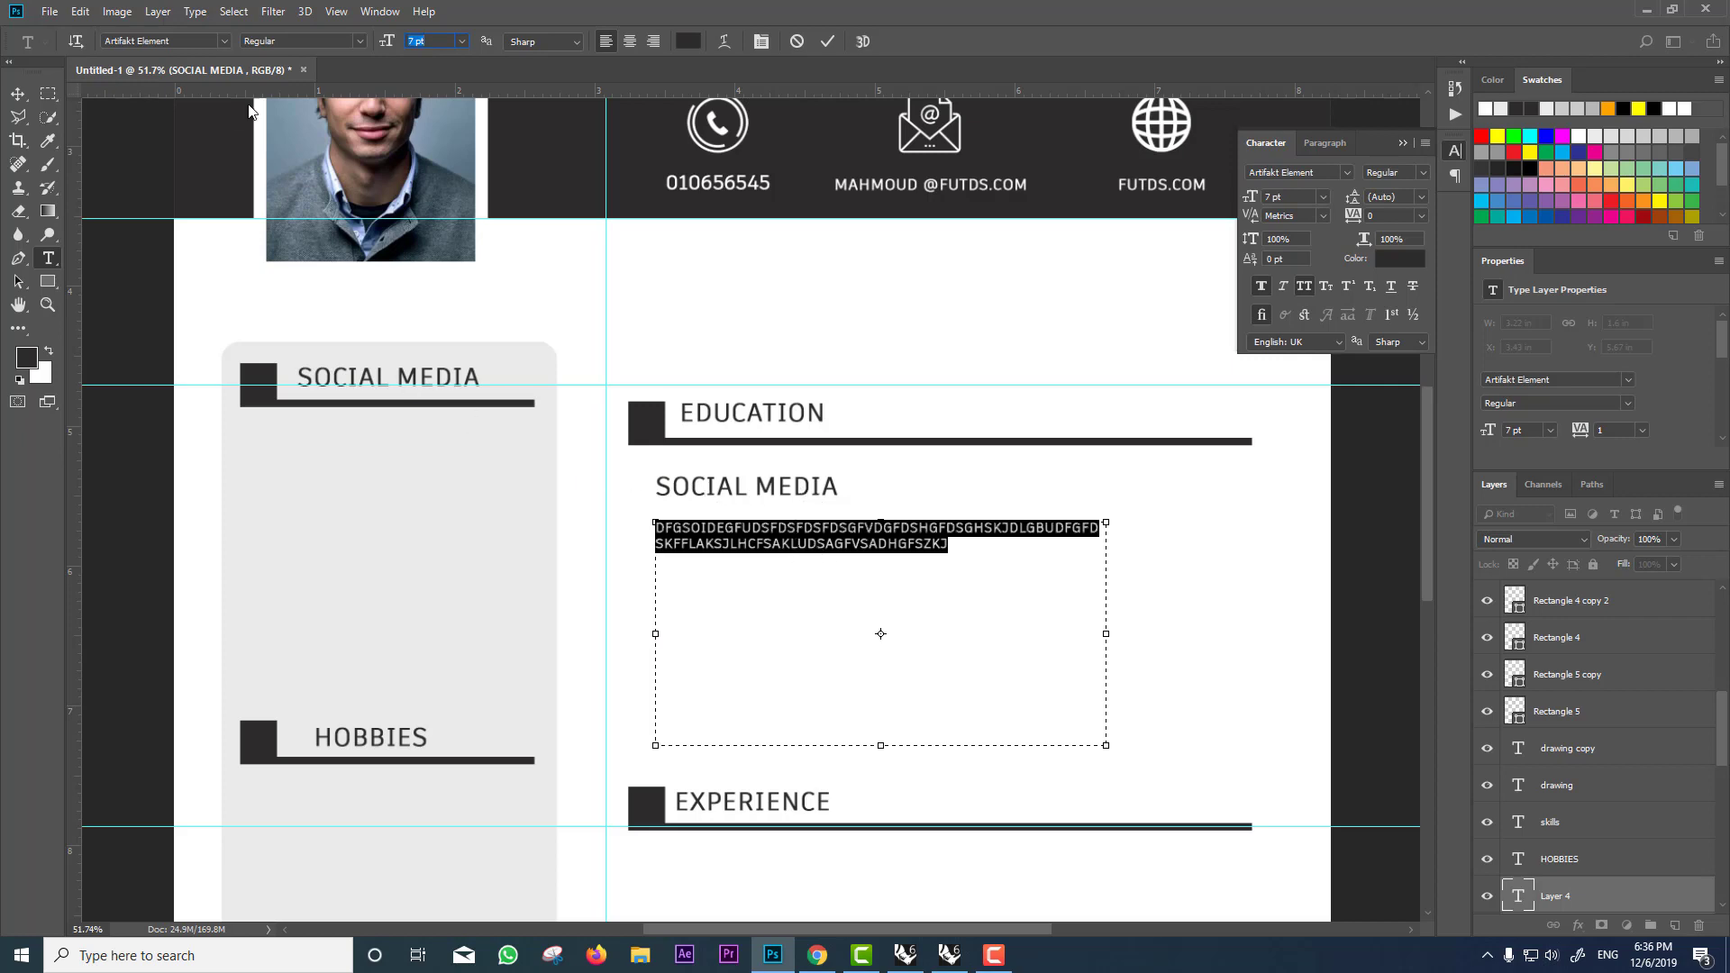
{"action": "left_click", "coordinate": [361, 41]}
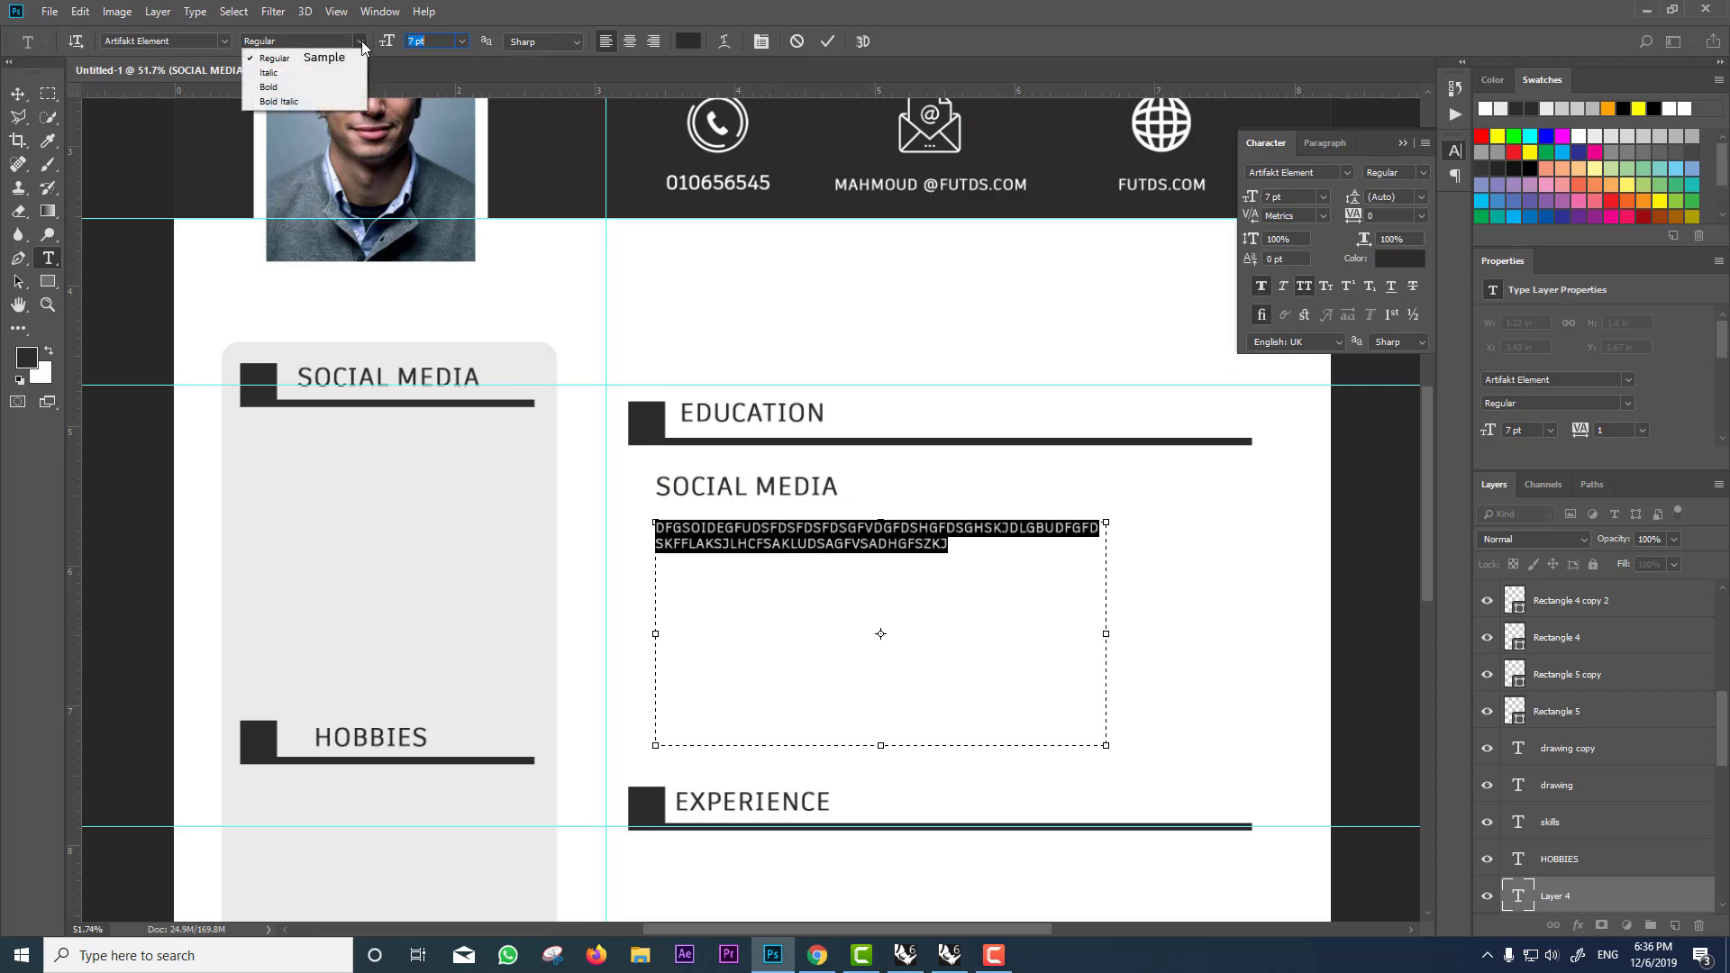
{"action": "left_click", "coordinate": [325, 77]}
{"action": "left_click", "coordinate": [771, 546]}
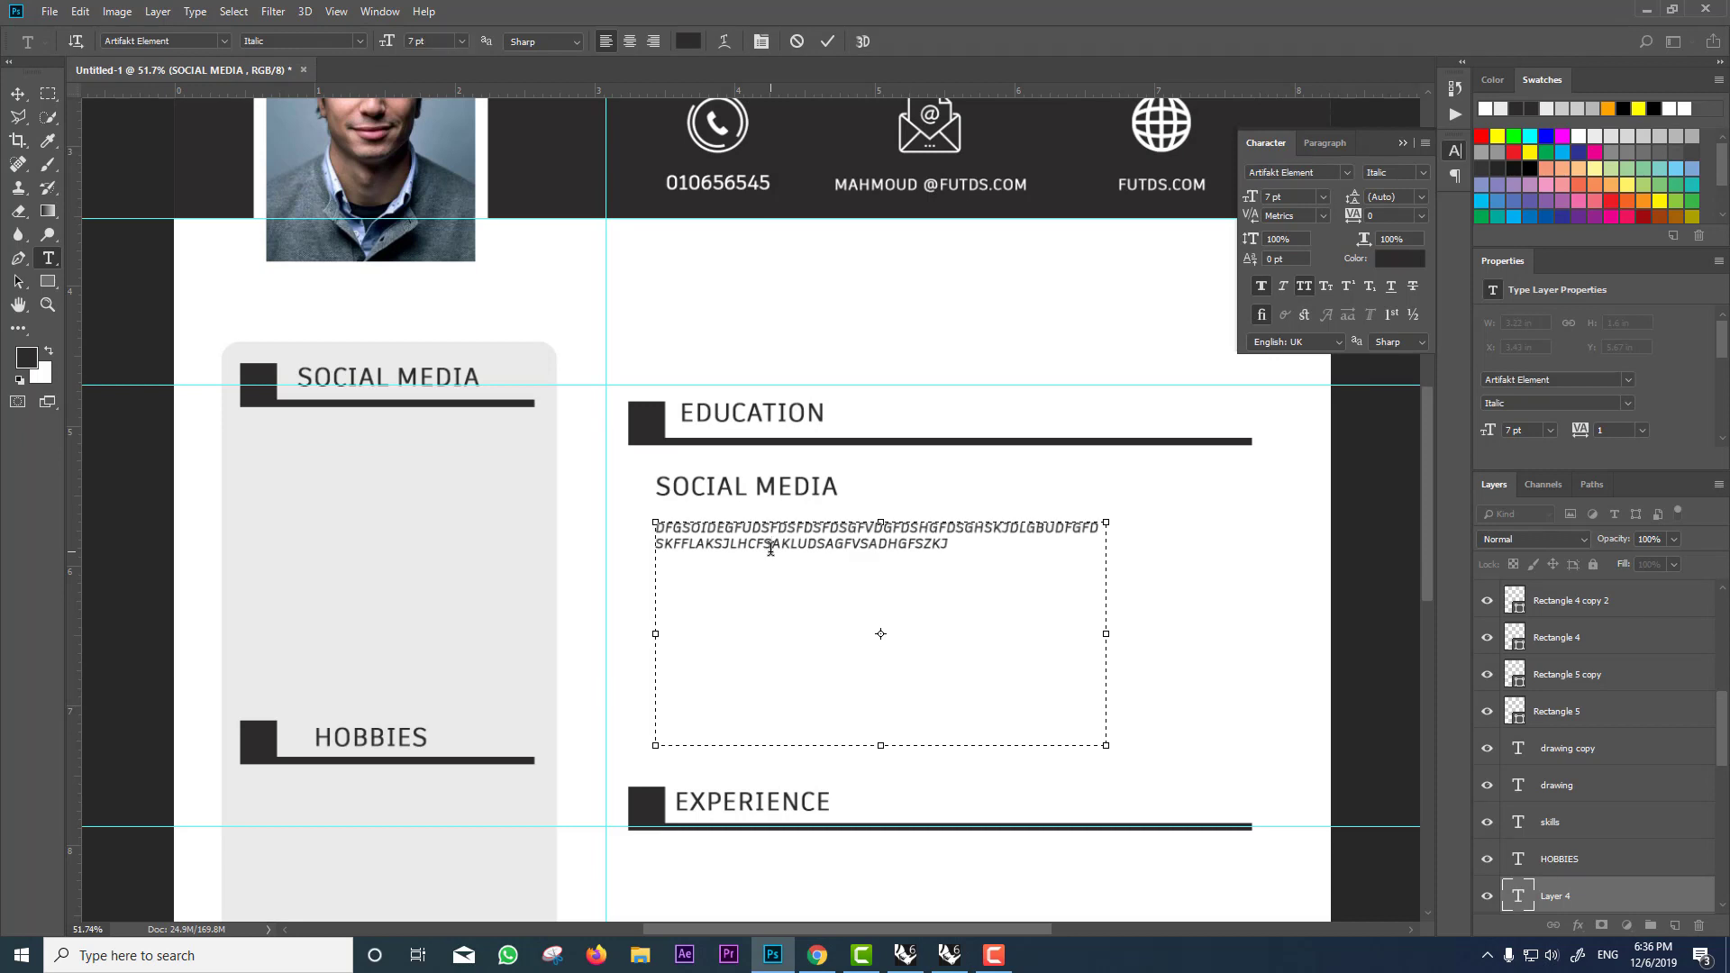
{"action": "key", "text": "ctrl+a"}
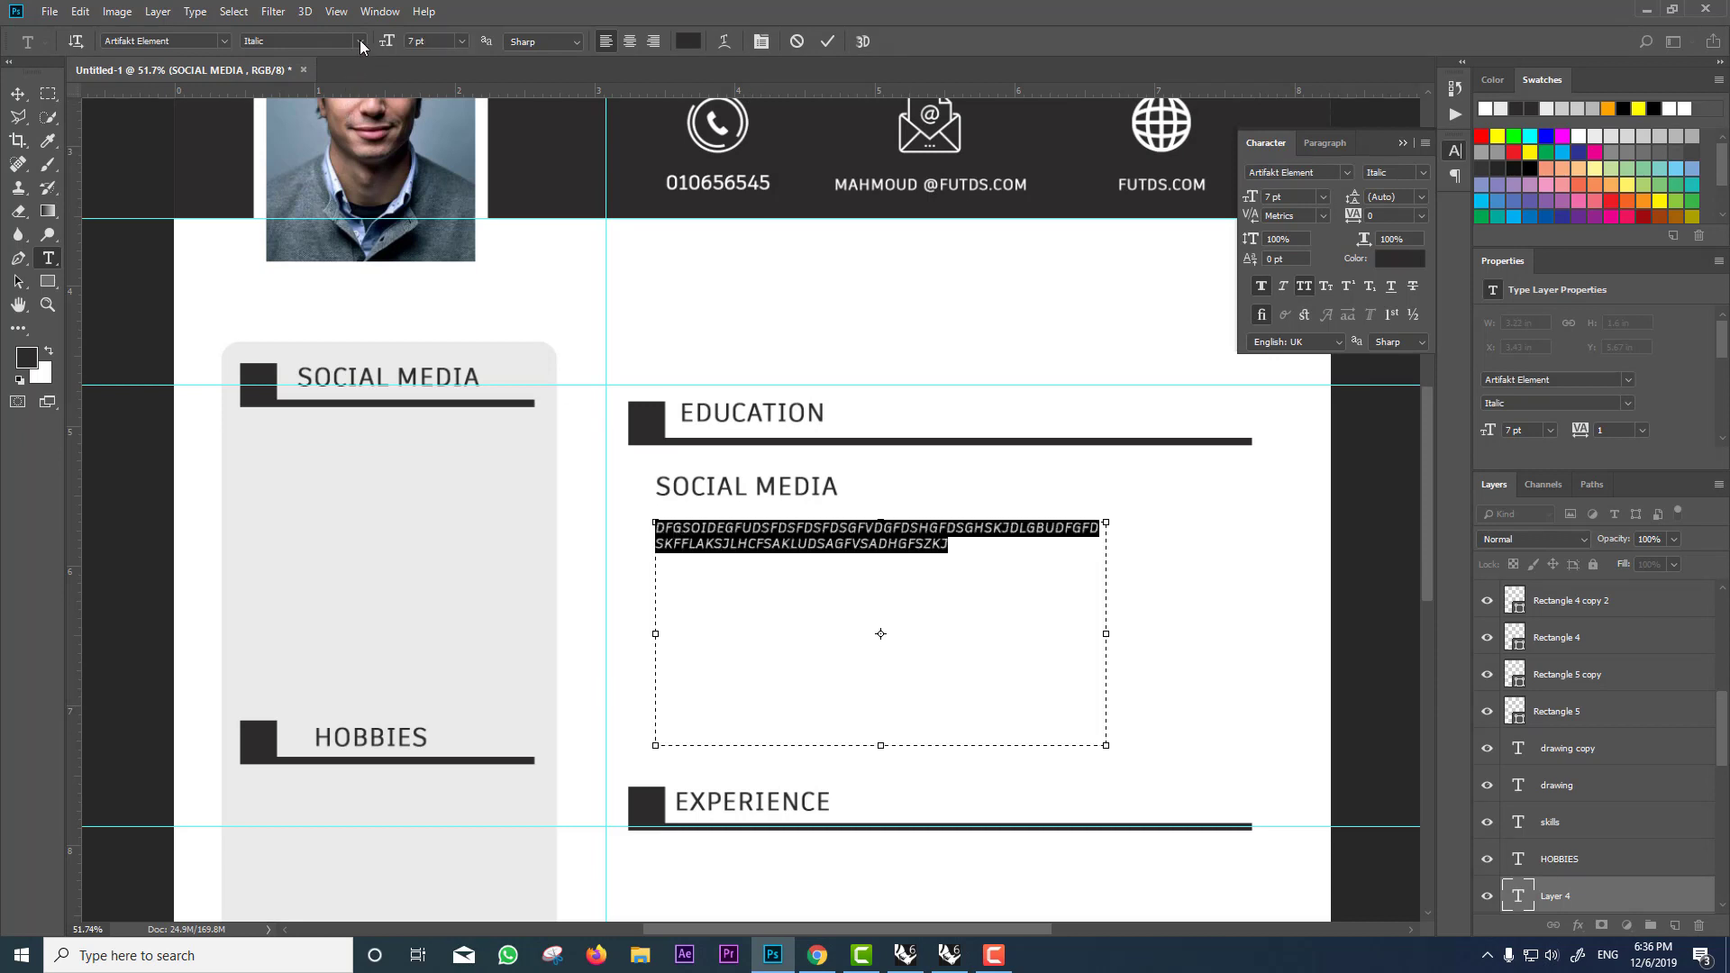
{"action": "left_click", "coordinate": [360, 41]}
{"action": "left_click", "coordinate": [315, 93]}
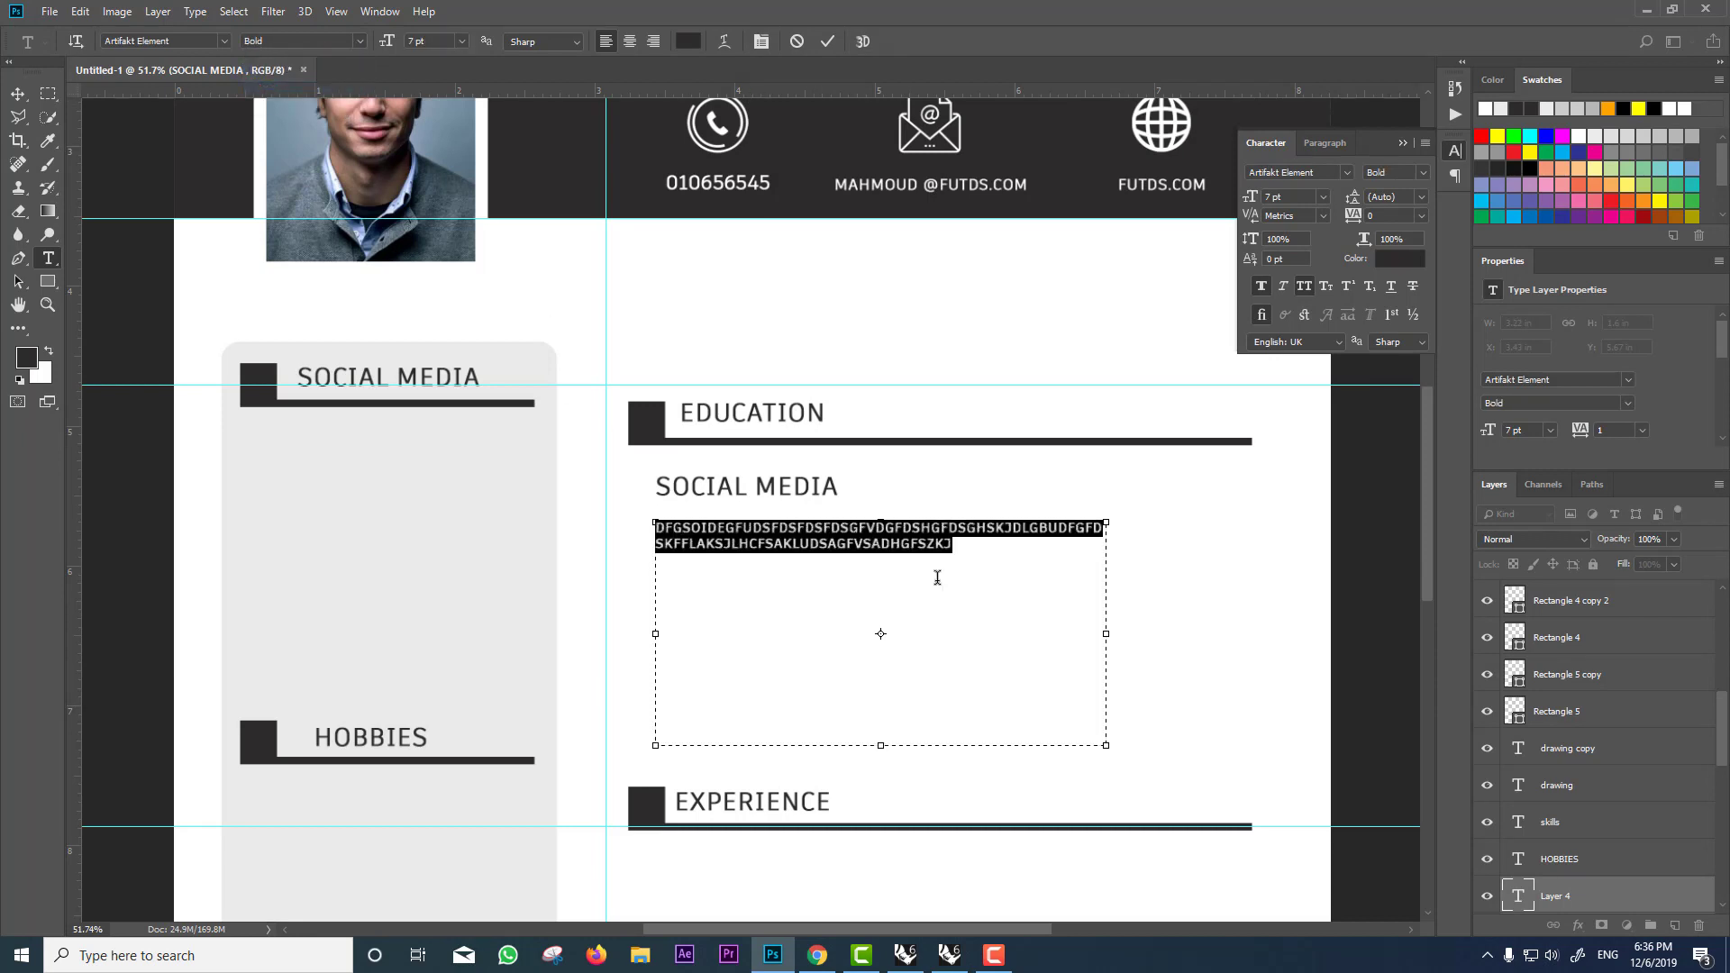
{"action": "left_click", "coordinate": [364, 41]}
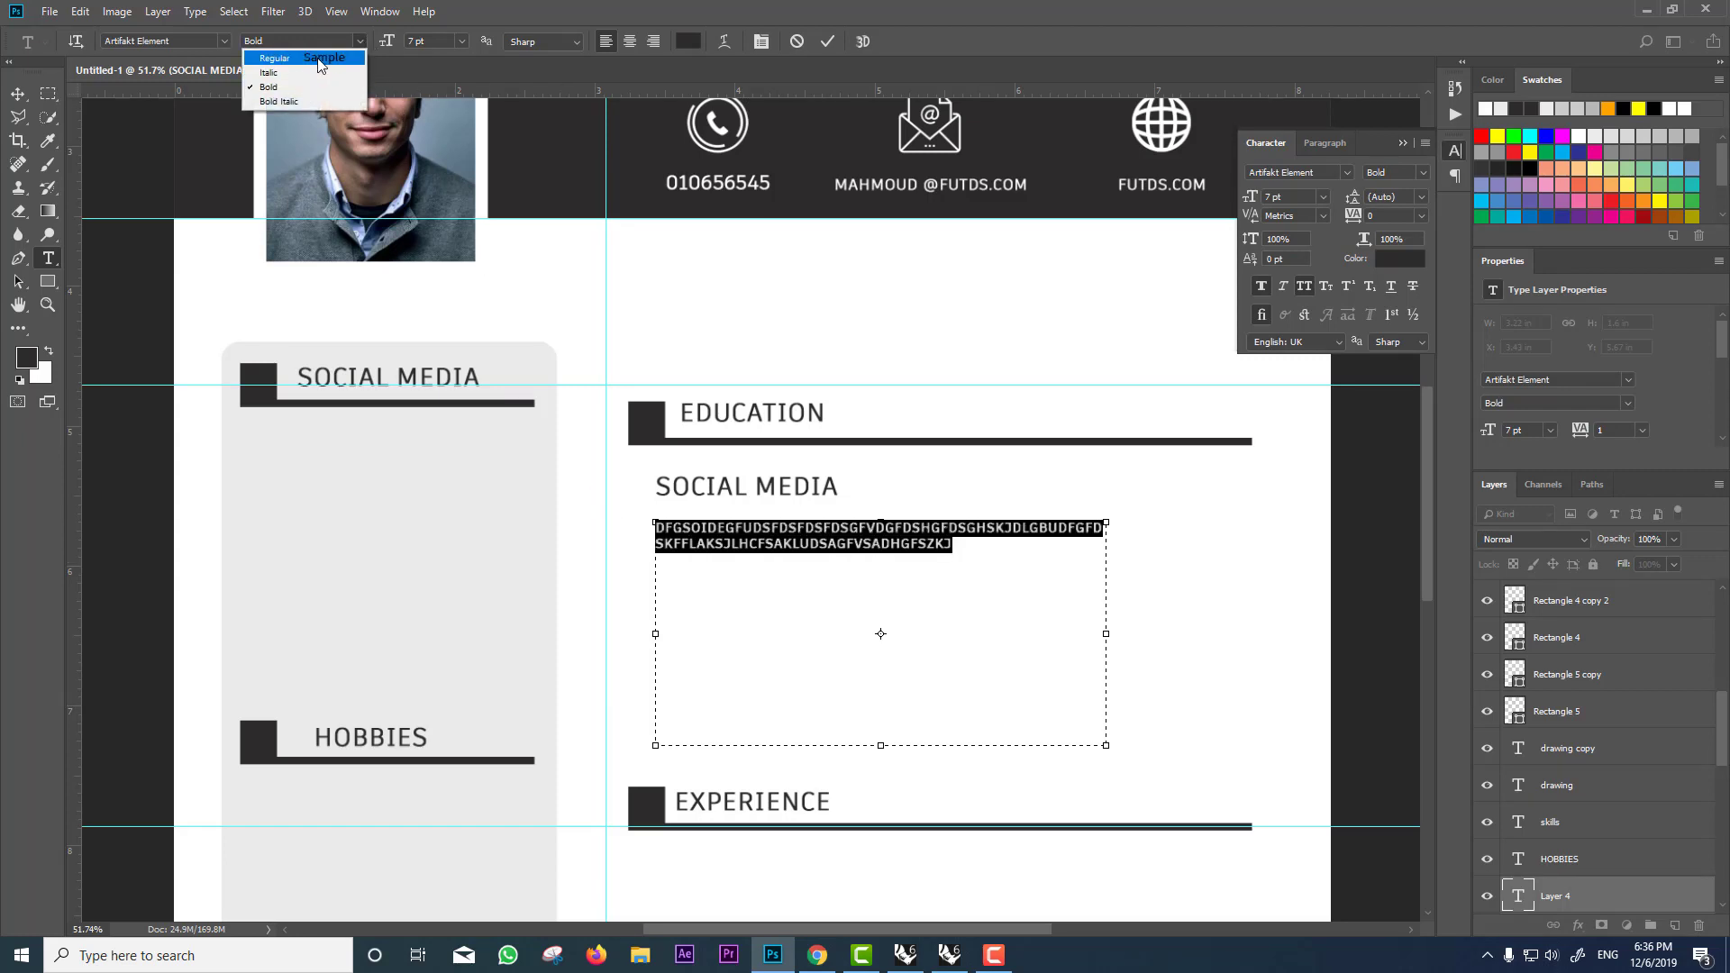
{"action": "left_click", "coordinate": [317, 59]}
{"action": "left_click", "coordinate": [18, 94]}
{"action": "scroll", "coordinate": [714, 541], "scroll_direction": "down", "scroll_amount": 2}
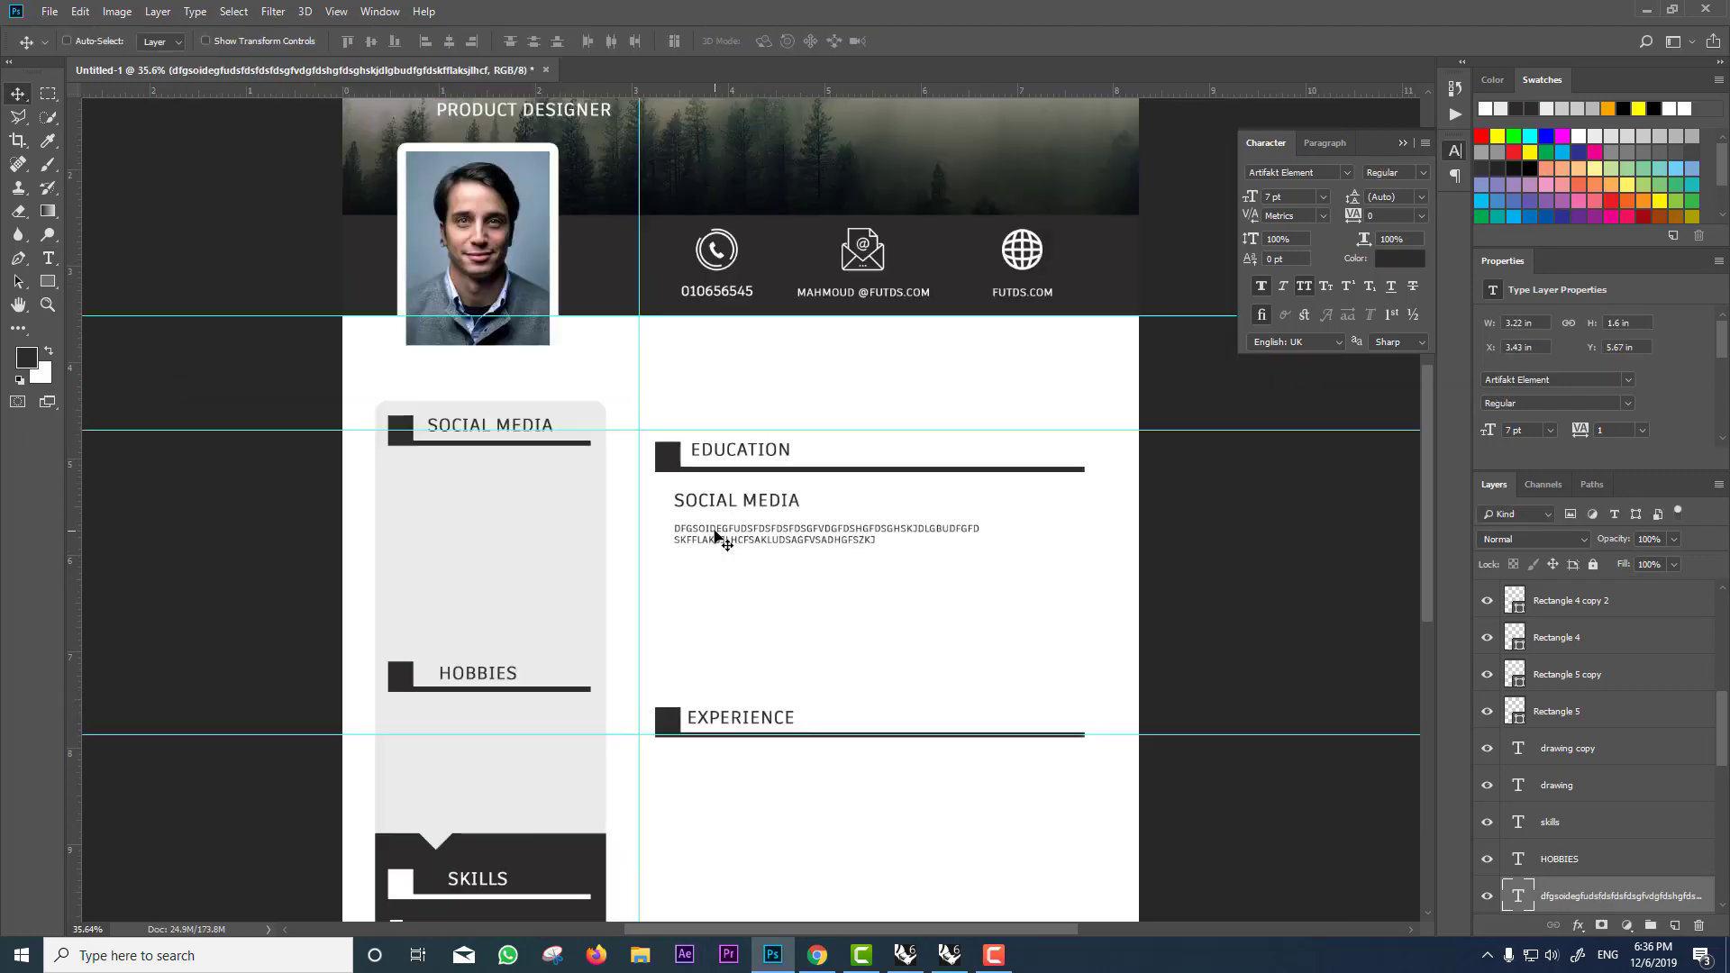
Step: Duplicate the paragraph once more under Education and twice under Experience
{"action": "scroll", "coordinate": [716, 539], "scroll_direction": "down", "scroll_amount": 3}
{"action": "scroll", "coordinate": [733, 537], "scroll_direction": "up", "scroll_amount": 3}
{"action": "left_click_drag", "start_coordinate": [757, 541], "coordinate": [765, 625]}
{"action": "scroll", "coordinate": [793, 487], "scroll_direction": "down", "scroll_amount": 3}
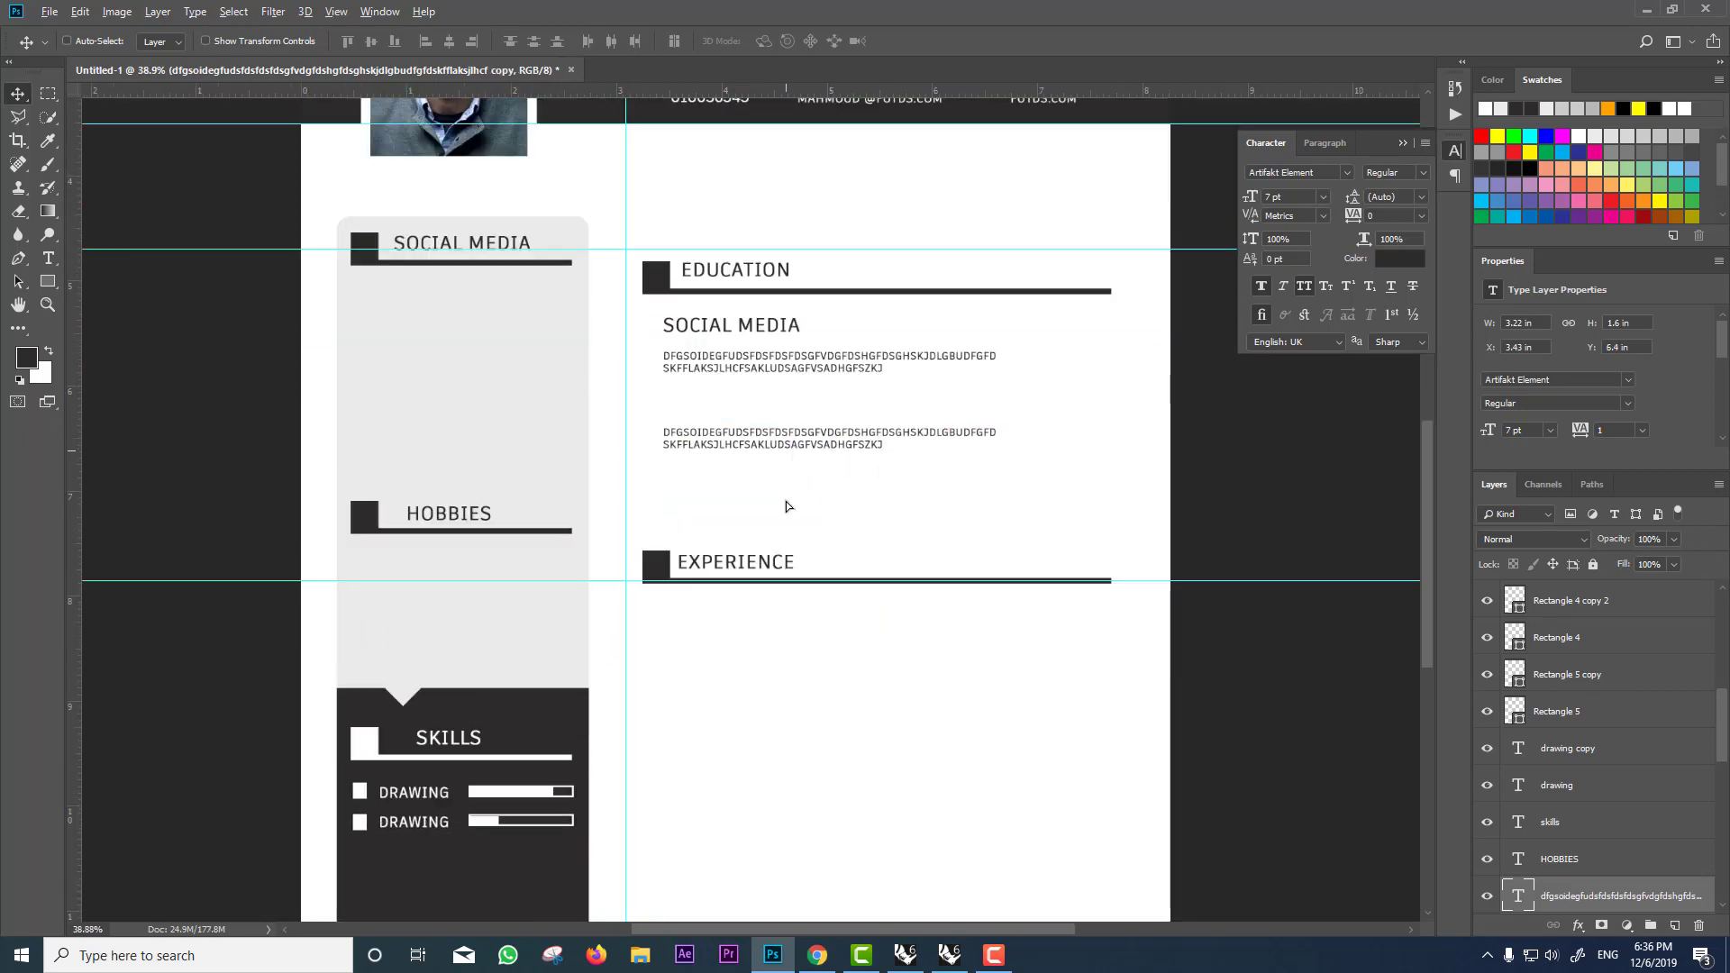
{"action": "left_click_drag", "start_coordinate": [786, 501], "coordinate": [835, 620]}
{"action": "scroll", "coordinate": [830, 649], "scroll_direction": "down", "scroll_amount": 3}
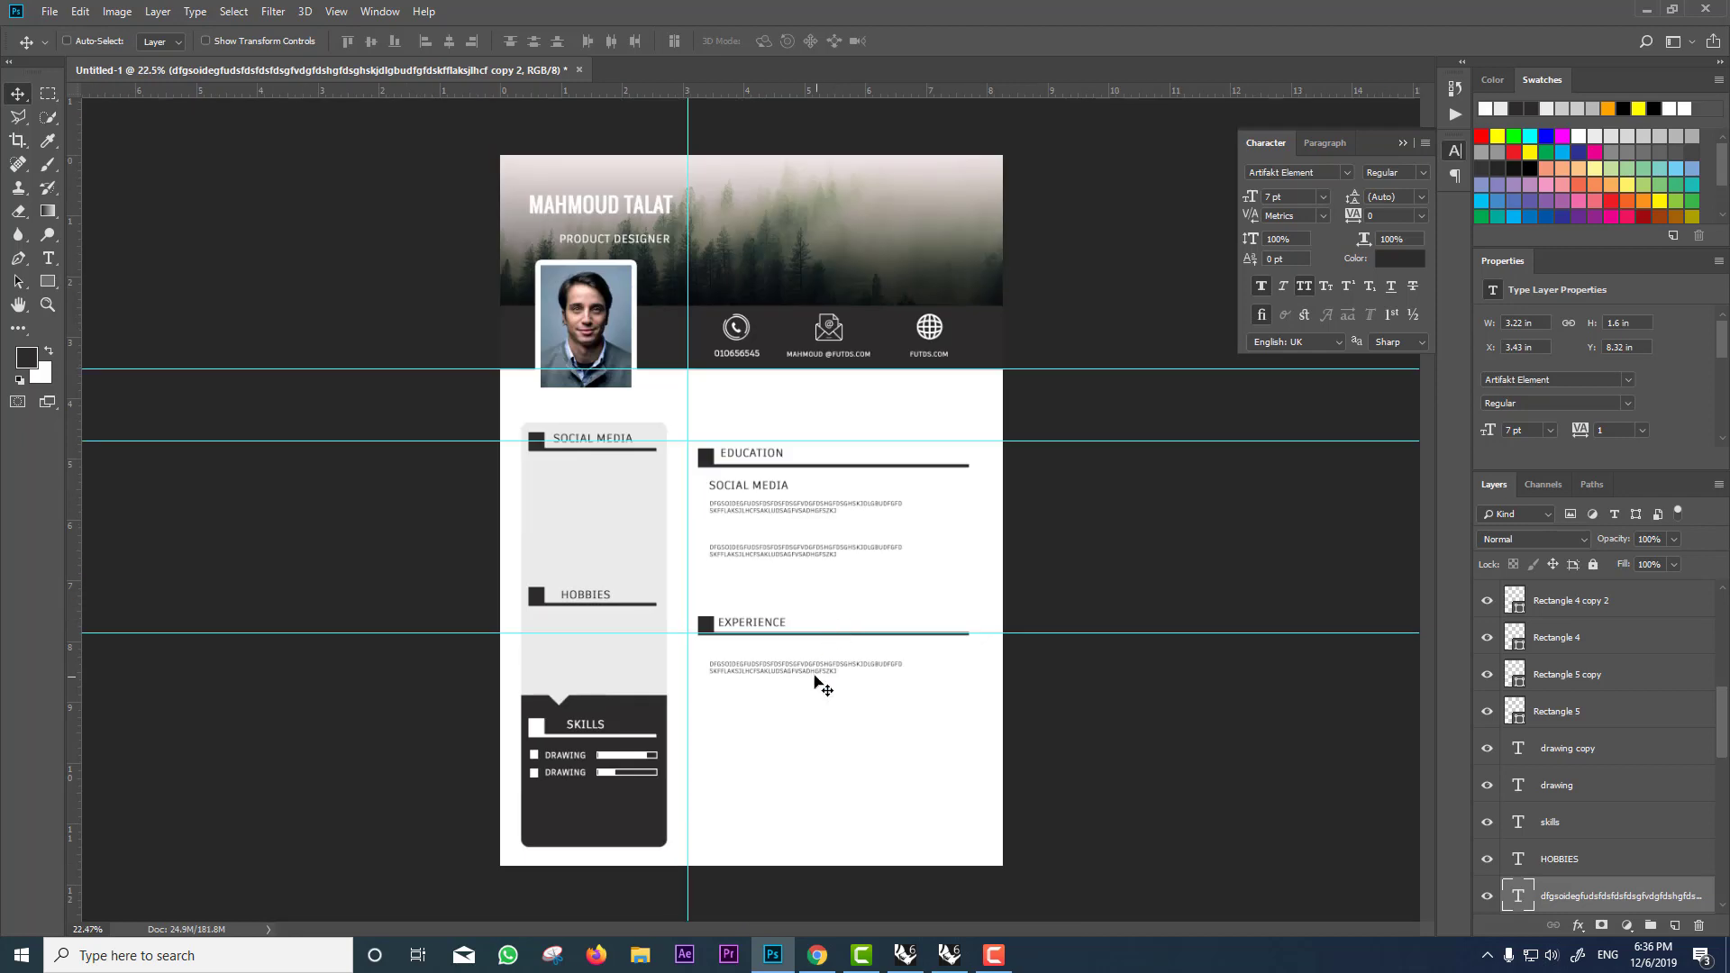
{"action": "left_click_drag", "start_coordinate": [816, 682], "coordinate": [773, 798]}
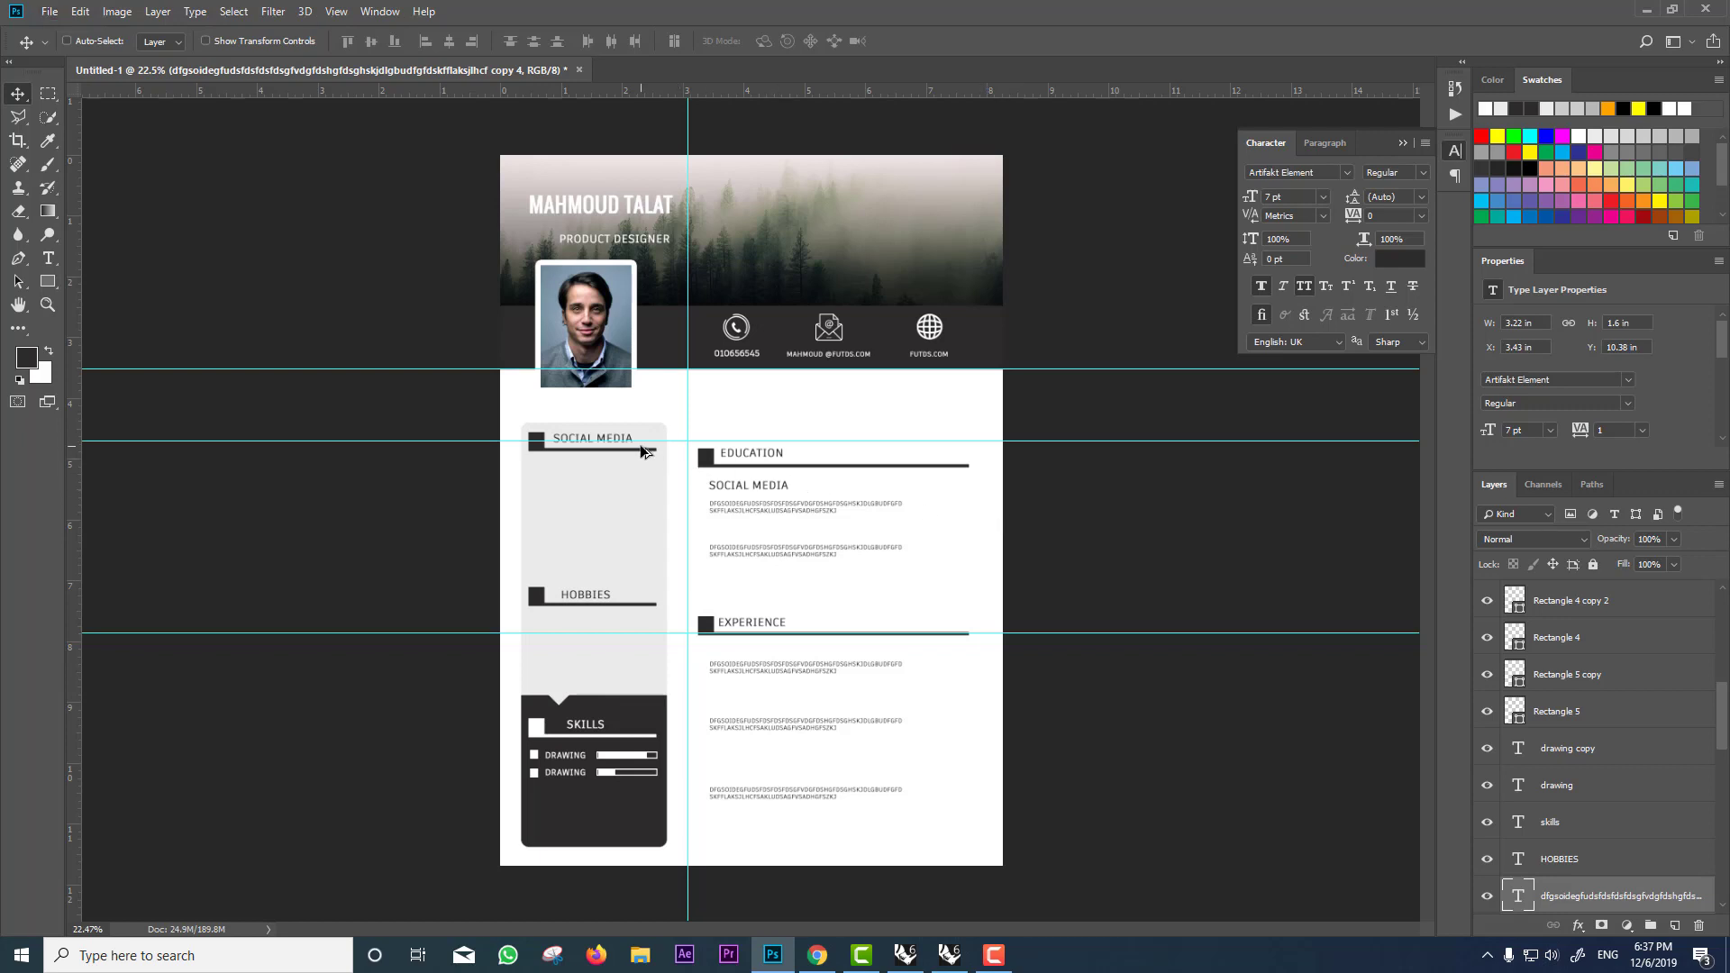
Step: Select the EDUCATION heading text and copy the word EDUCATION
{"action": "scroll", "coordinate": [642, 450], "scroll_direction": "up", "scroll_amount": 2}
{"action": "scroll", "coordinate": [1559, 631], "scroll_direction": "up", "scroll_amount": 2}
{"action": "left_click", "coordinate": [1559, 594]}
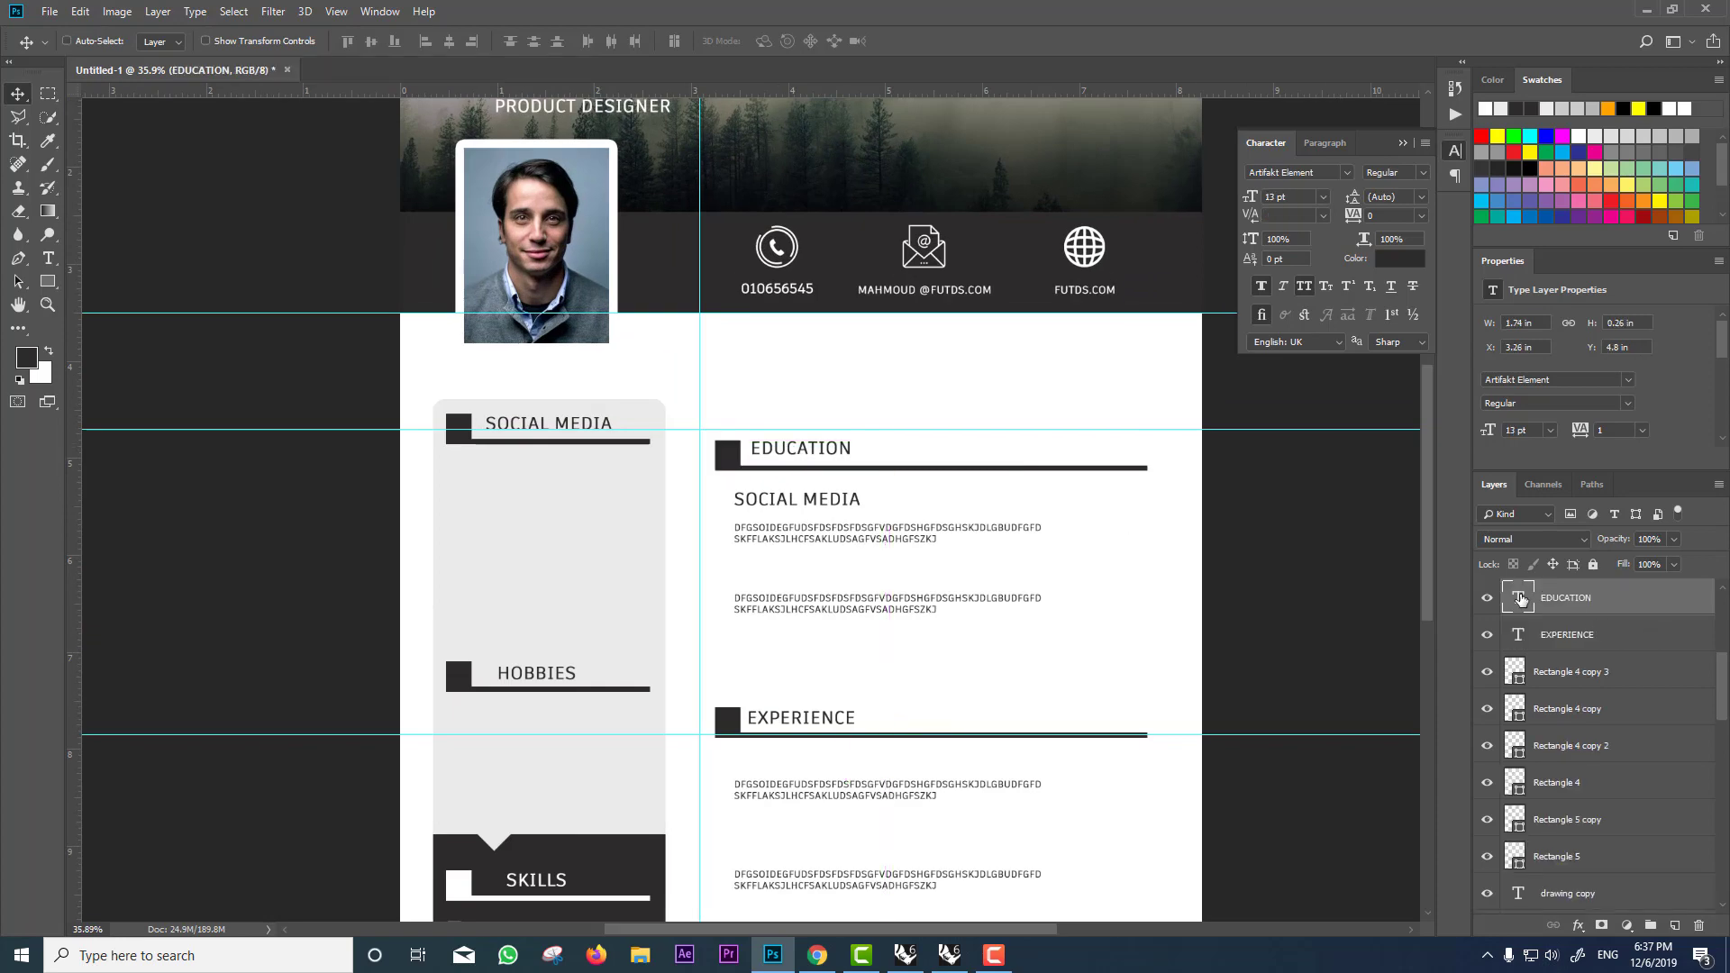
{"action": "double_click", "coordinate": [1520, 597]}
{"action": "right_click", "coordinate": [780, 445]}
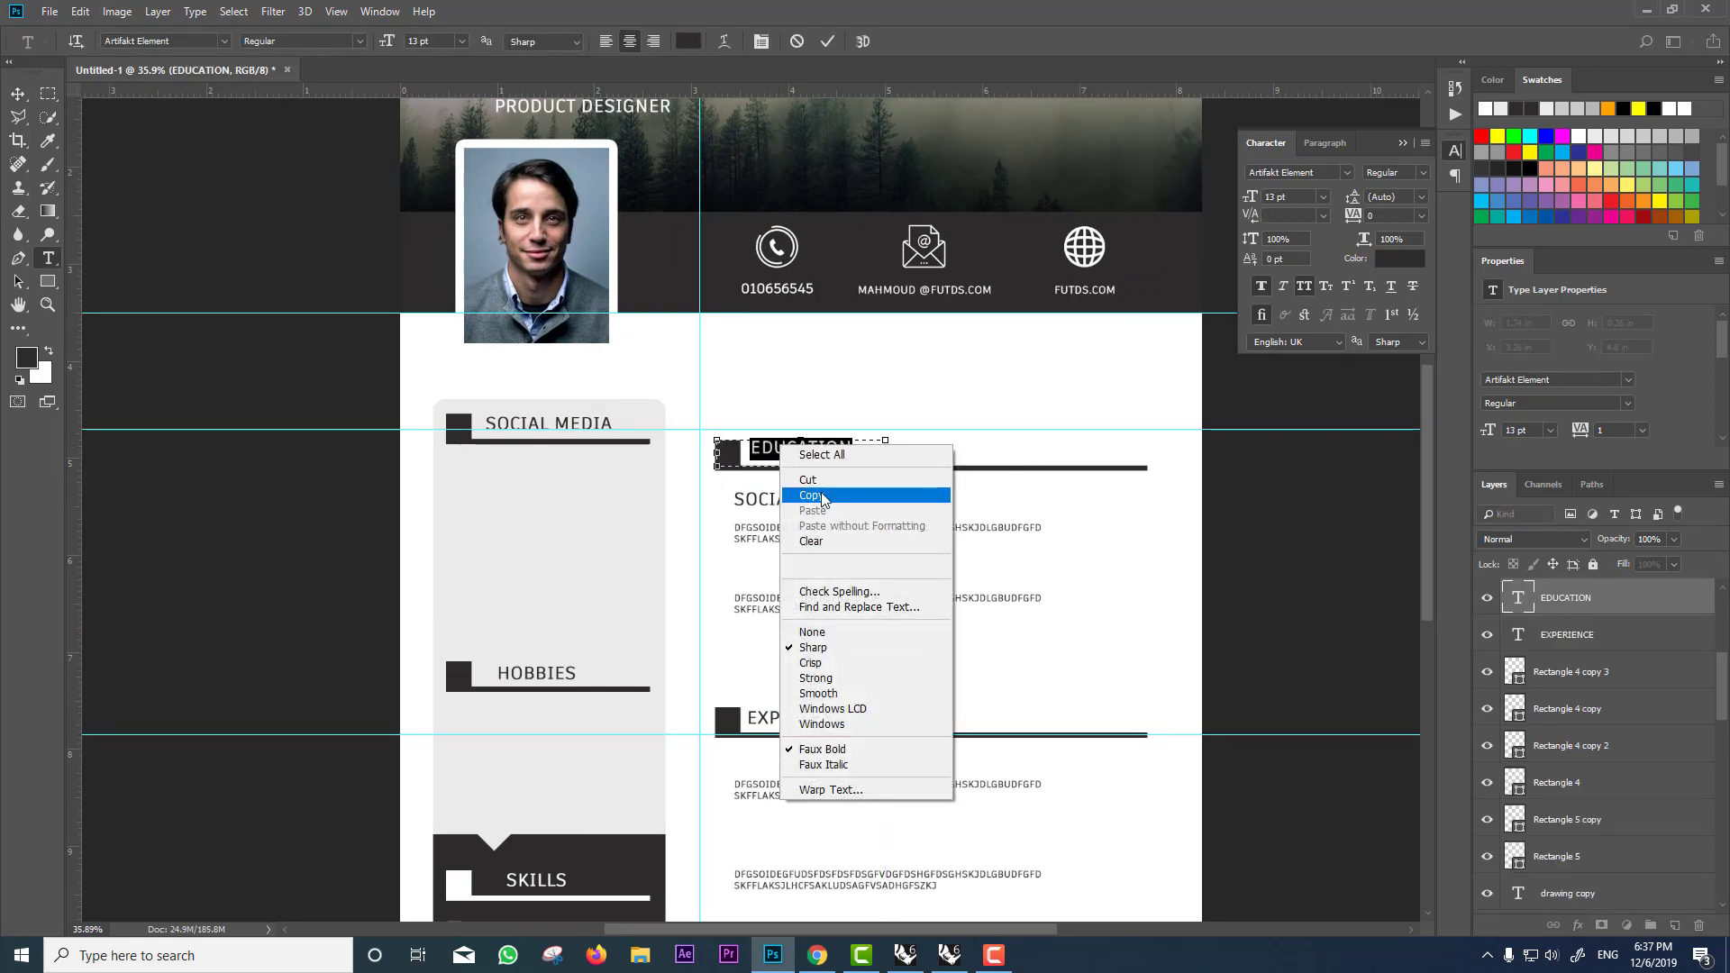
{"action": "left_click", "coordinate": [822, 496]}
Step: Search The Noun Project for EDUCATION and download the graduation-cap icon as a free PNG
{"action": "left_click", "coordinate": [818, 955]}
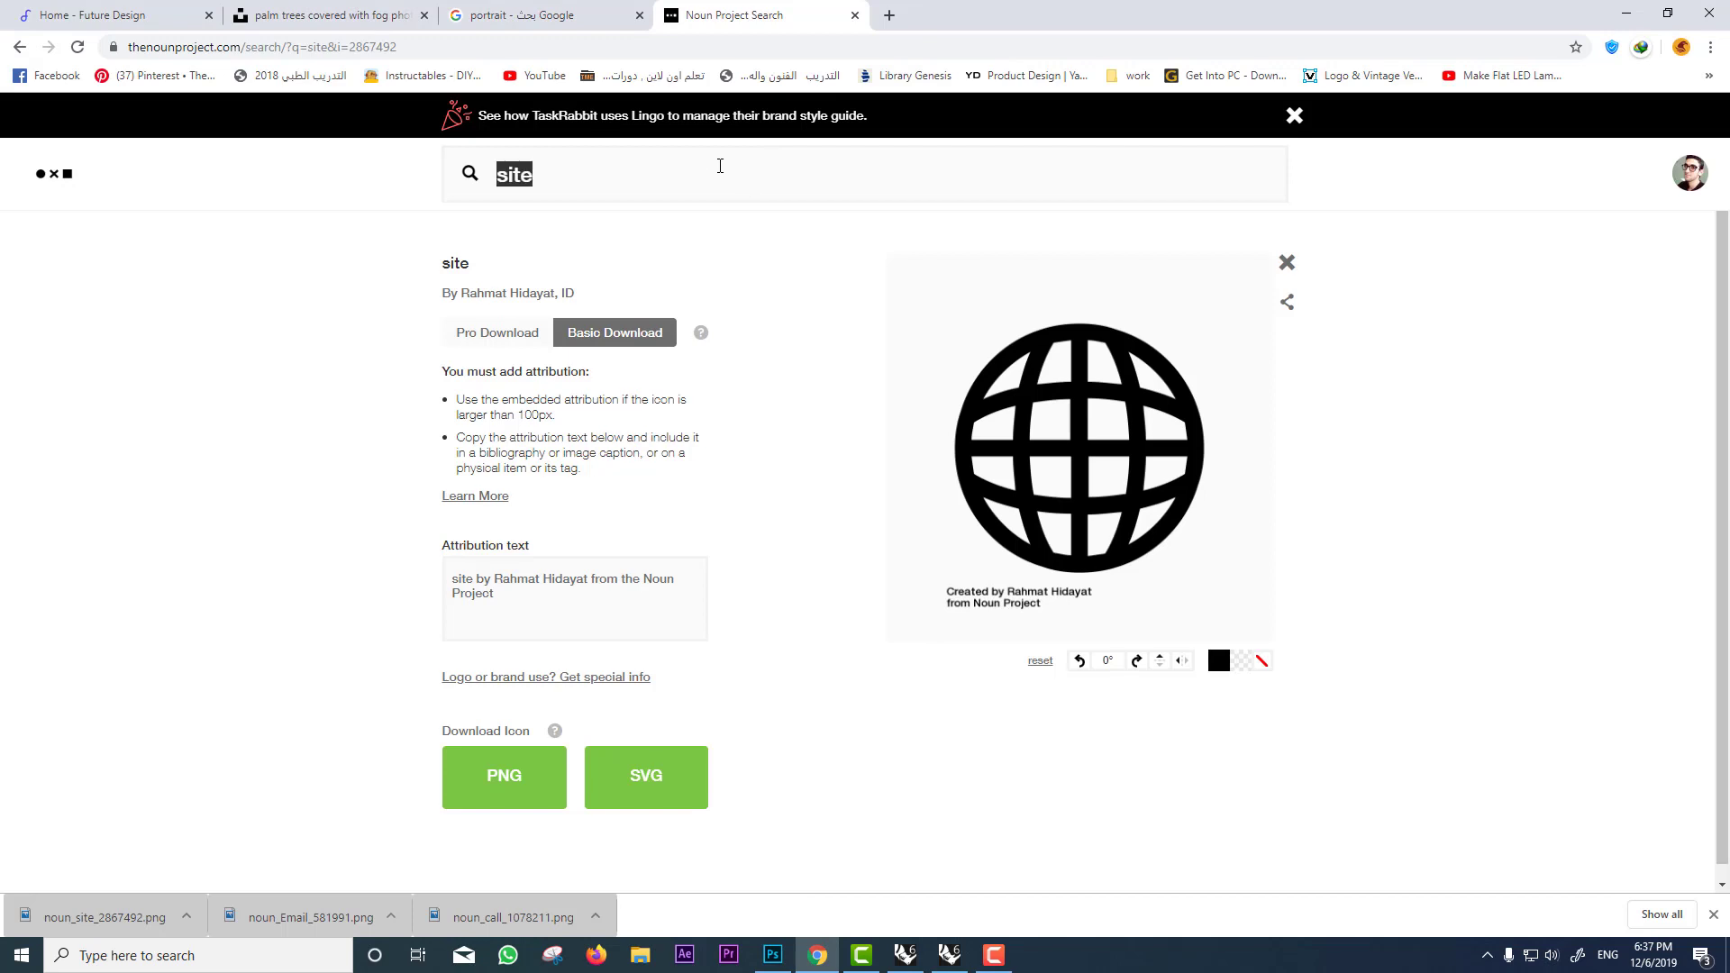
{"action": "key", "text": "ctrl+v"}
{"action": "key", "text": "Return"}
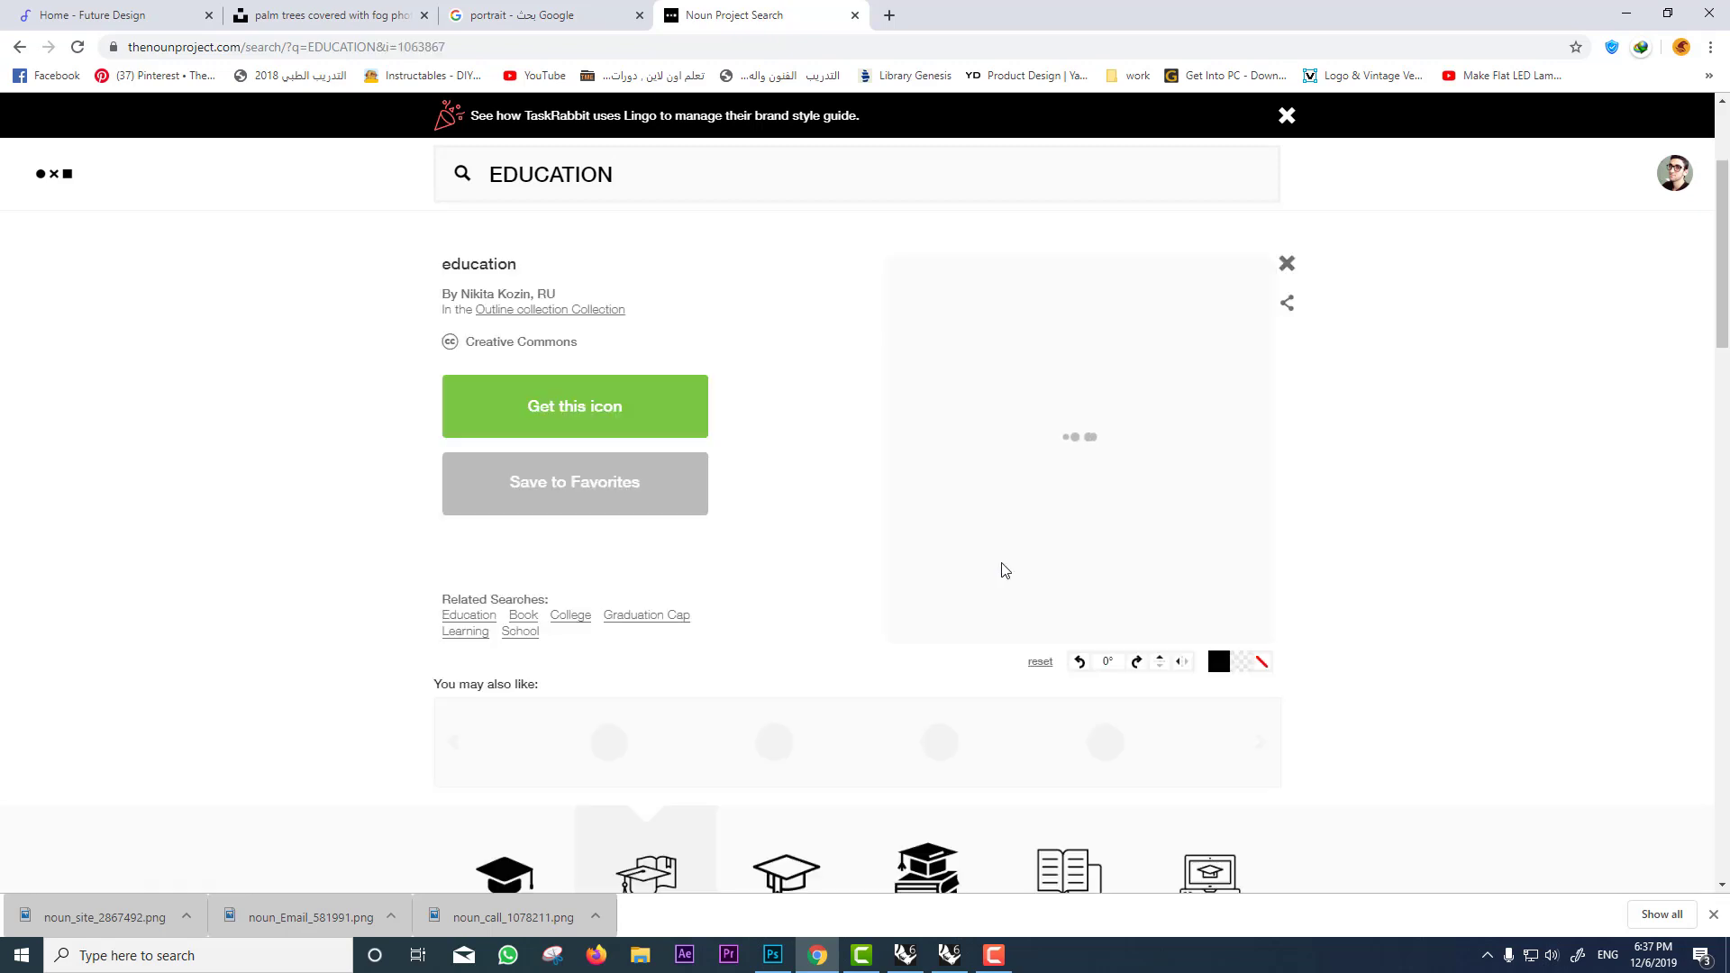
{"action": "left_click", "coordinate": [649, 414]}
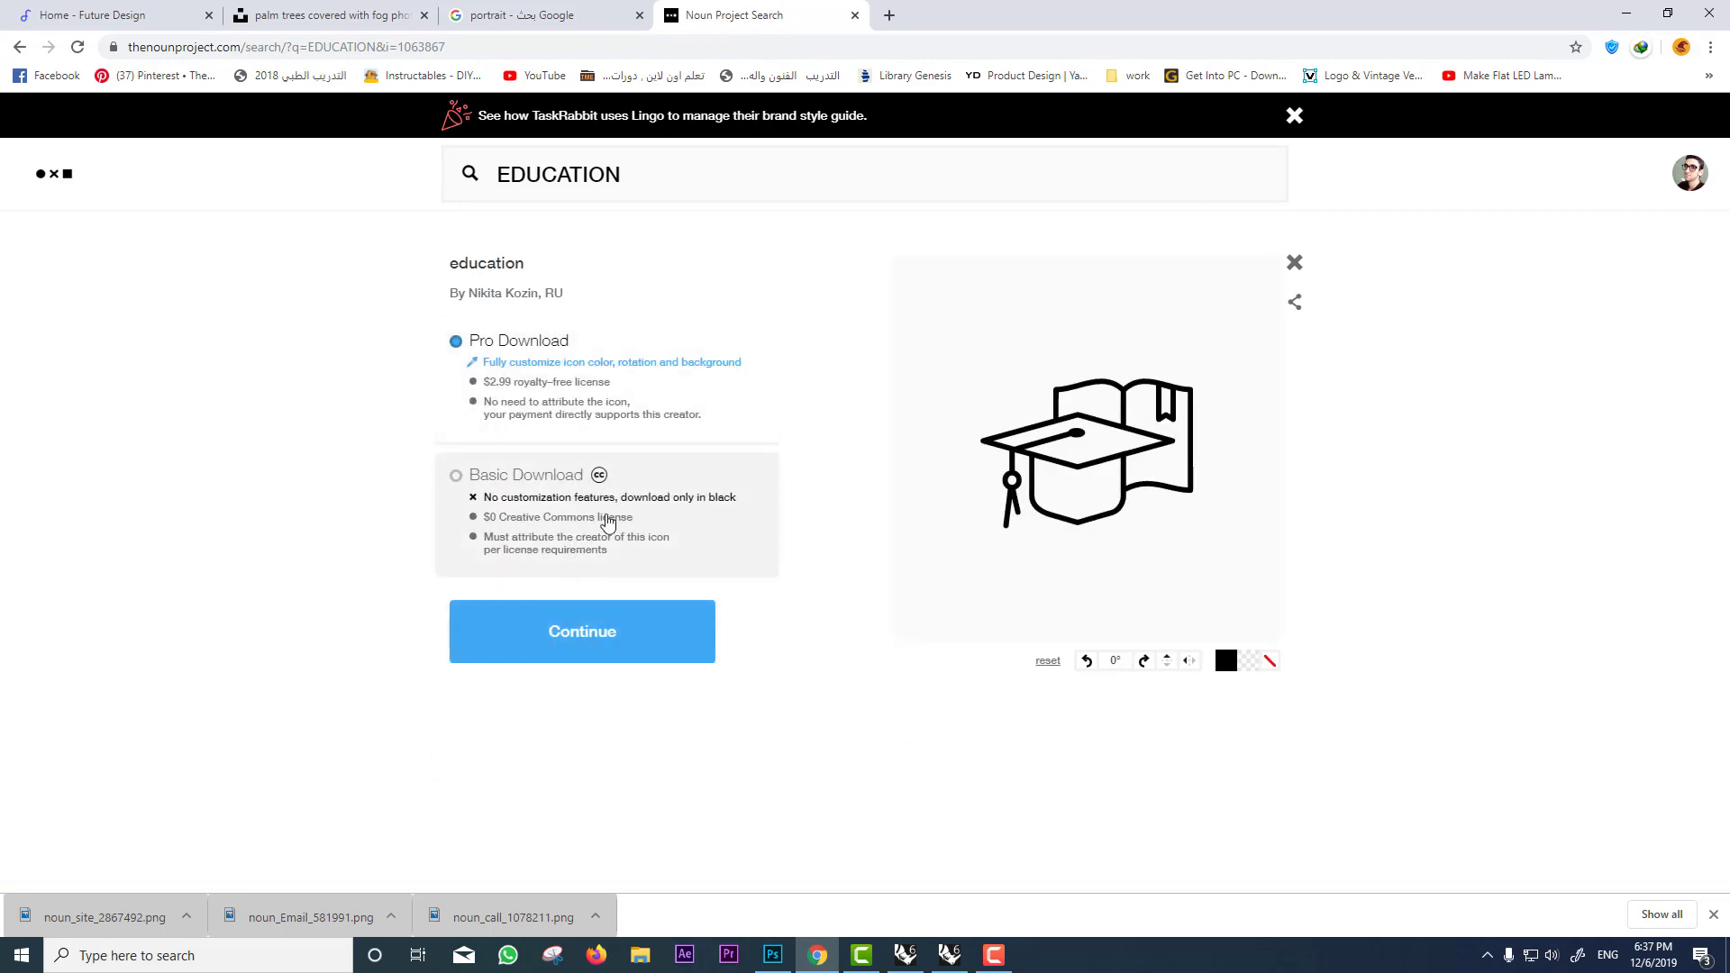
{"action": "left_click", "coordinate": [570, 642]}
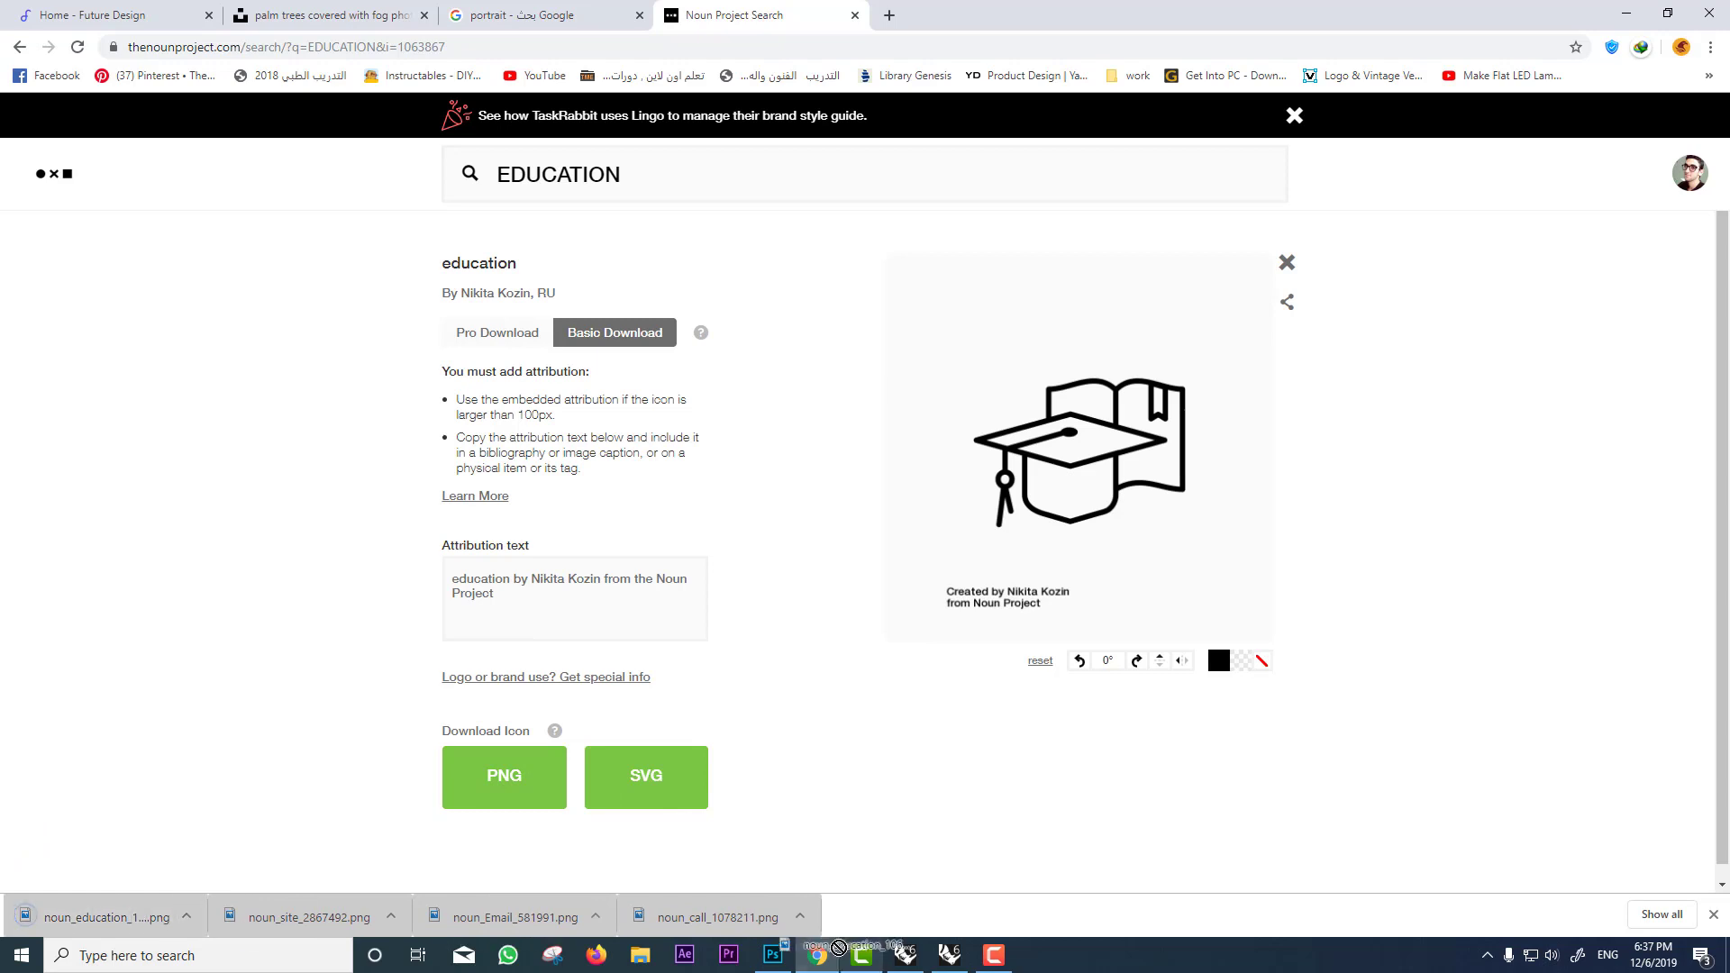
{"action": "left_click_drag", "start_coordinate": [90, 918], "coordinate": [864, 523]}
{"action": "left_click_drag", "start_coordinate": [906, 597], "coordinate": [754, 754]}
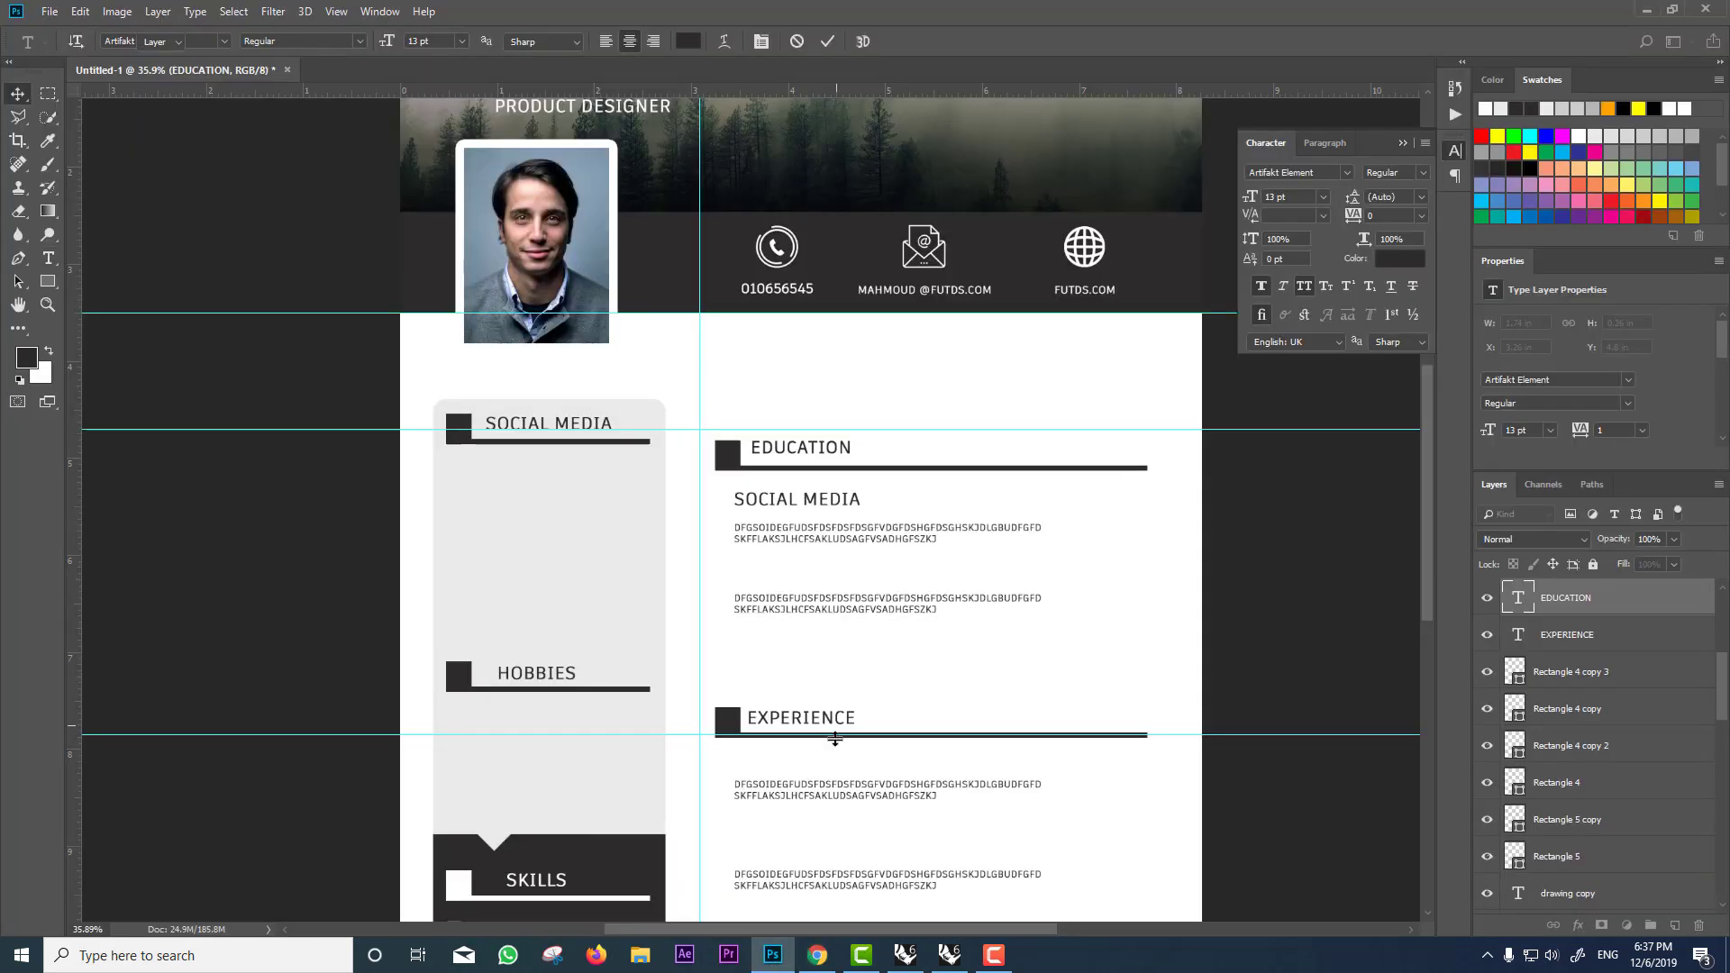
Step: Place the education icon on the CV canvas, rasterize it and erase its credit text
{"action": "left_click", "coordinate": [818, 955]}
{"action": "left_click_drag", "start_coordinate": [631, 921], "coordinate": [1051, 478]}
{"action": "key", "text": "Return"}
{"action": "scroll", "coordinate": [545, 501], "scroll_direction": "down", "scroll_amount": 1}
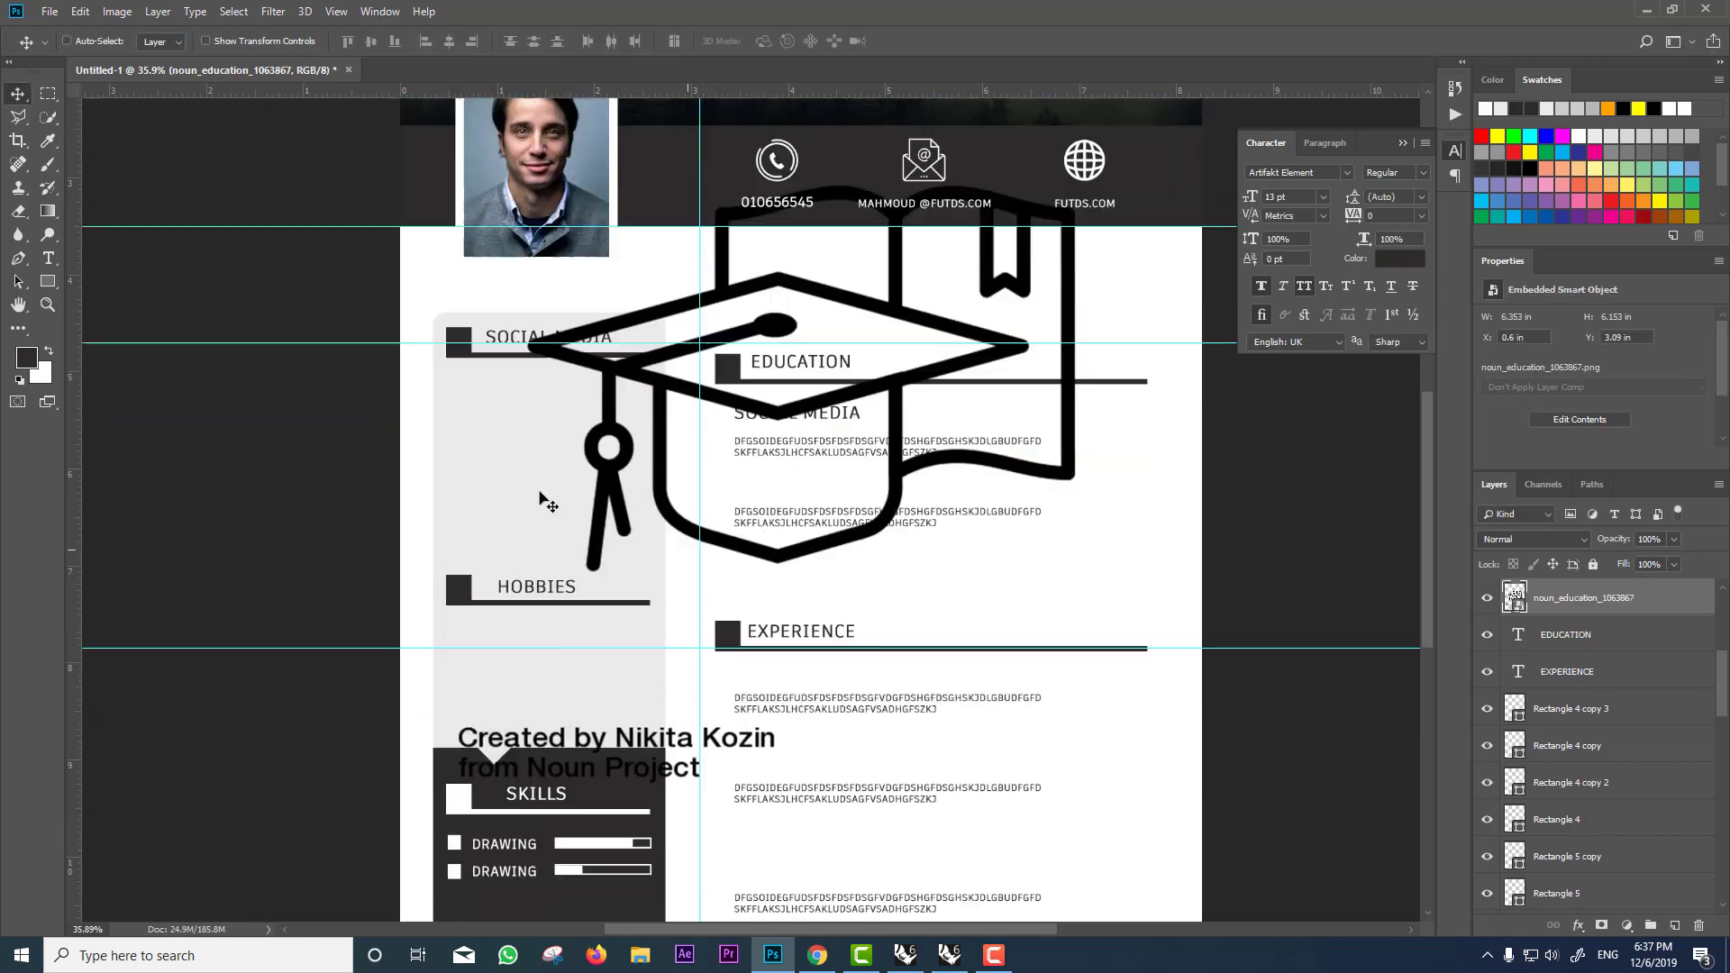
{"action": "left_click", "coordinate": [19, 211]}
{"action": "left_click", "coordinate": [560, 456]}
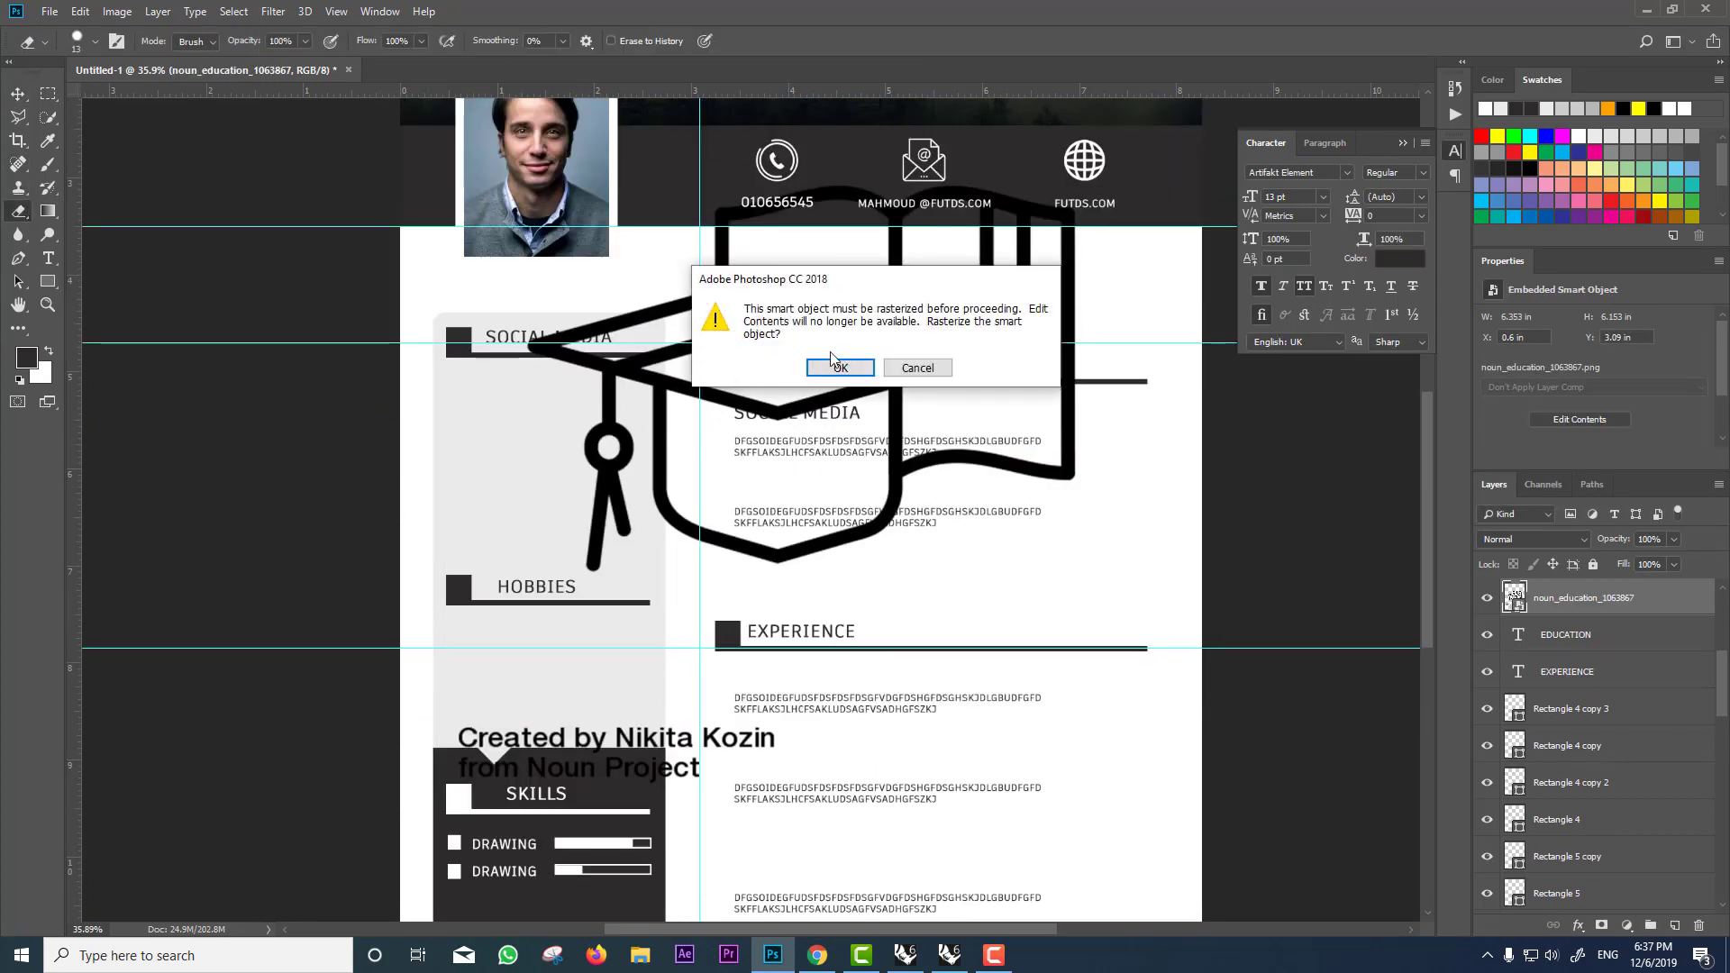
{"action": "left_click", "coordinate": [839, 368]}
{"action": "key", "text": "bracketright"}
{"action": "key", "text": "bracketright"}
{"action": "key", "text": "bracketright"}
{"action": "key", "text": "bracketright"}
{"action": "key", "text": "bracketright"}
{"action": "key", "text": "bracketright"}
{"action": "key", "text": "bracketright"}
{"action": "key", "text": "bracketright"}
{"action": "key", "text": "bracketright"}
{"action": "key", "text": "bracketright"}
{"action": "key", "text": "bracketright"}
{"action": "key", "text": "bracketright"}
{"action": "key", "text": "bracketright"}
{"action": "key", "text": "bracketright"}
{"action": "key", "text": "bracketright"}
{"action": "left_click_drag", "start_coordinate": [773, 737], "coordinate": [463, 740]}
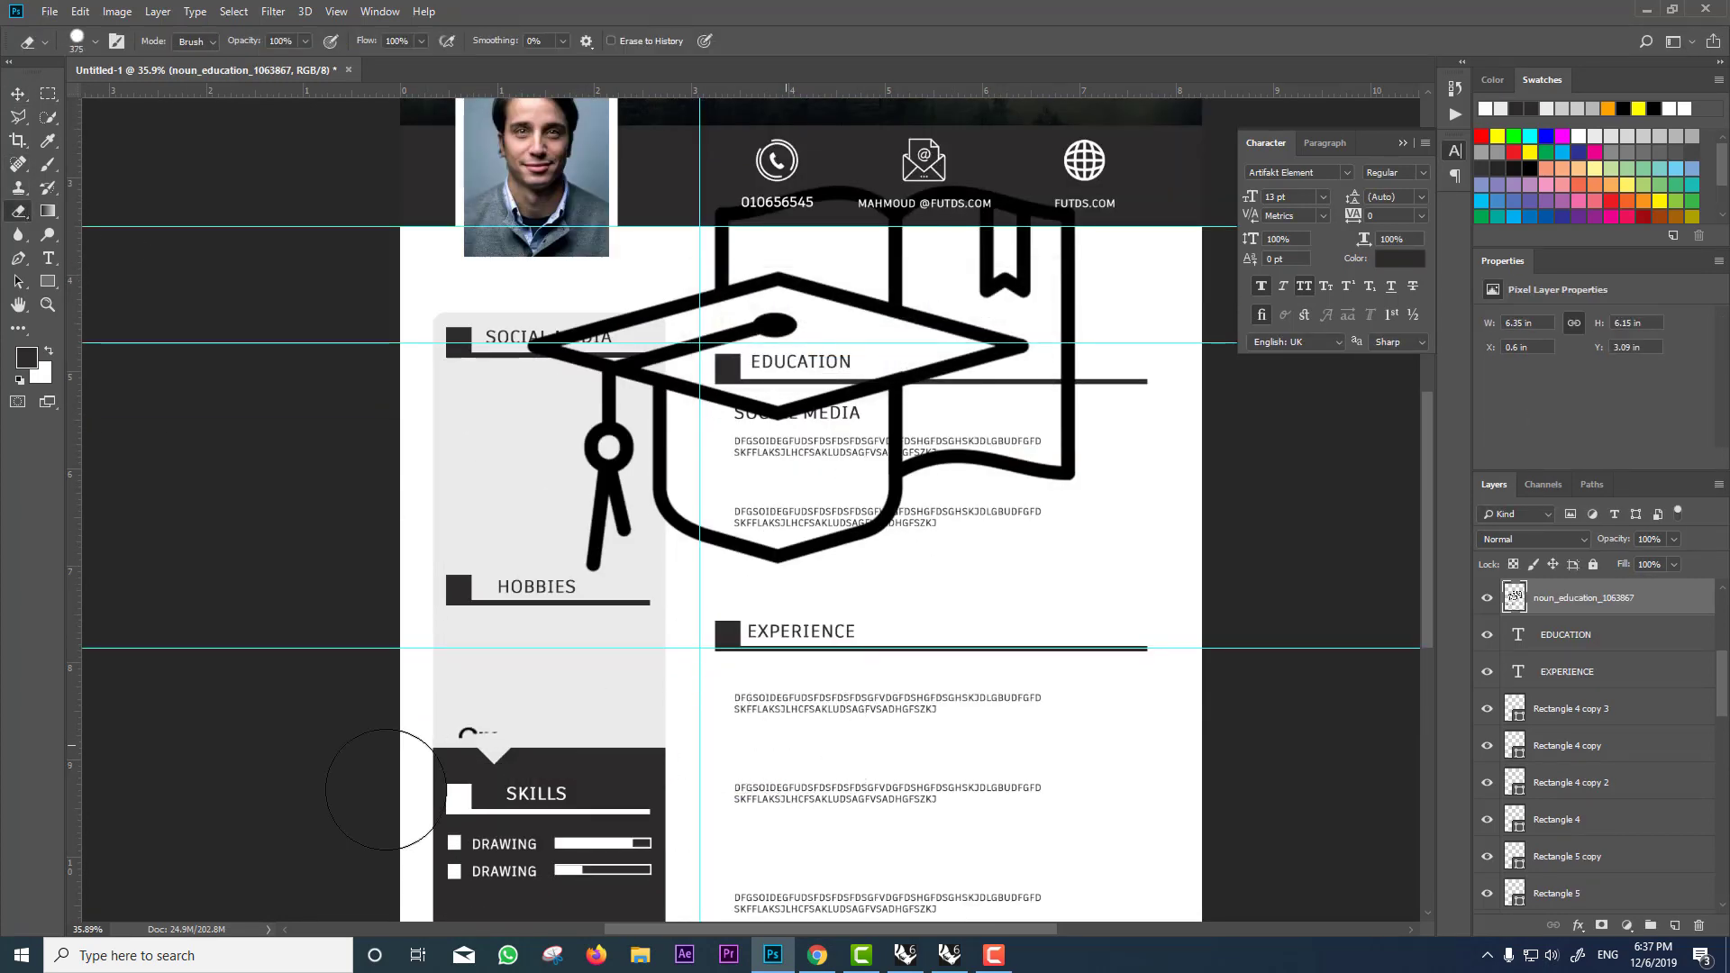
{"action": "left_click", "coordinate": [17, 95]}
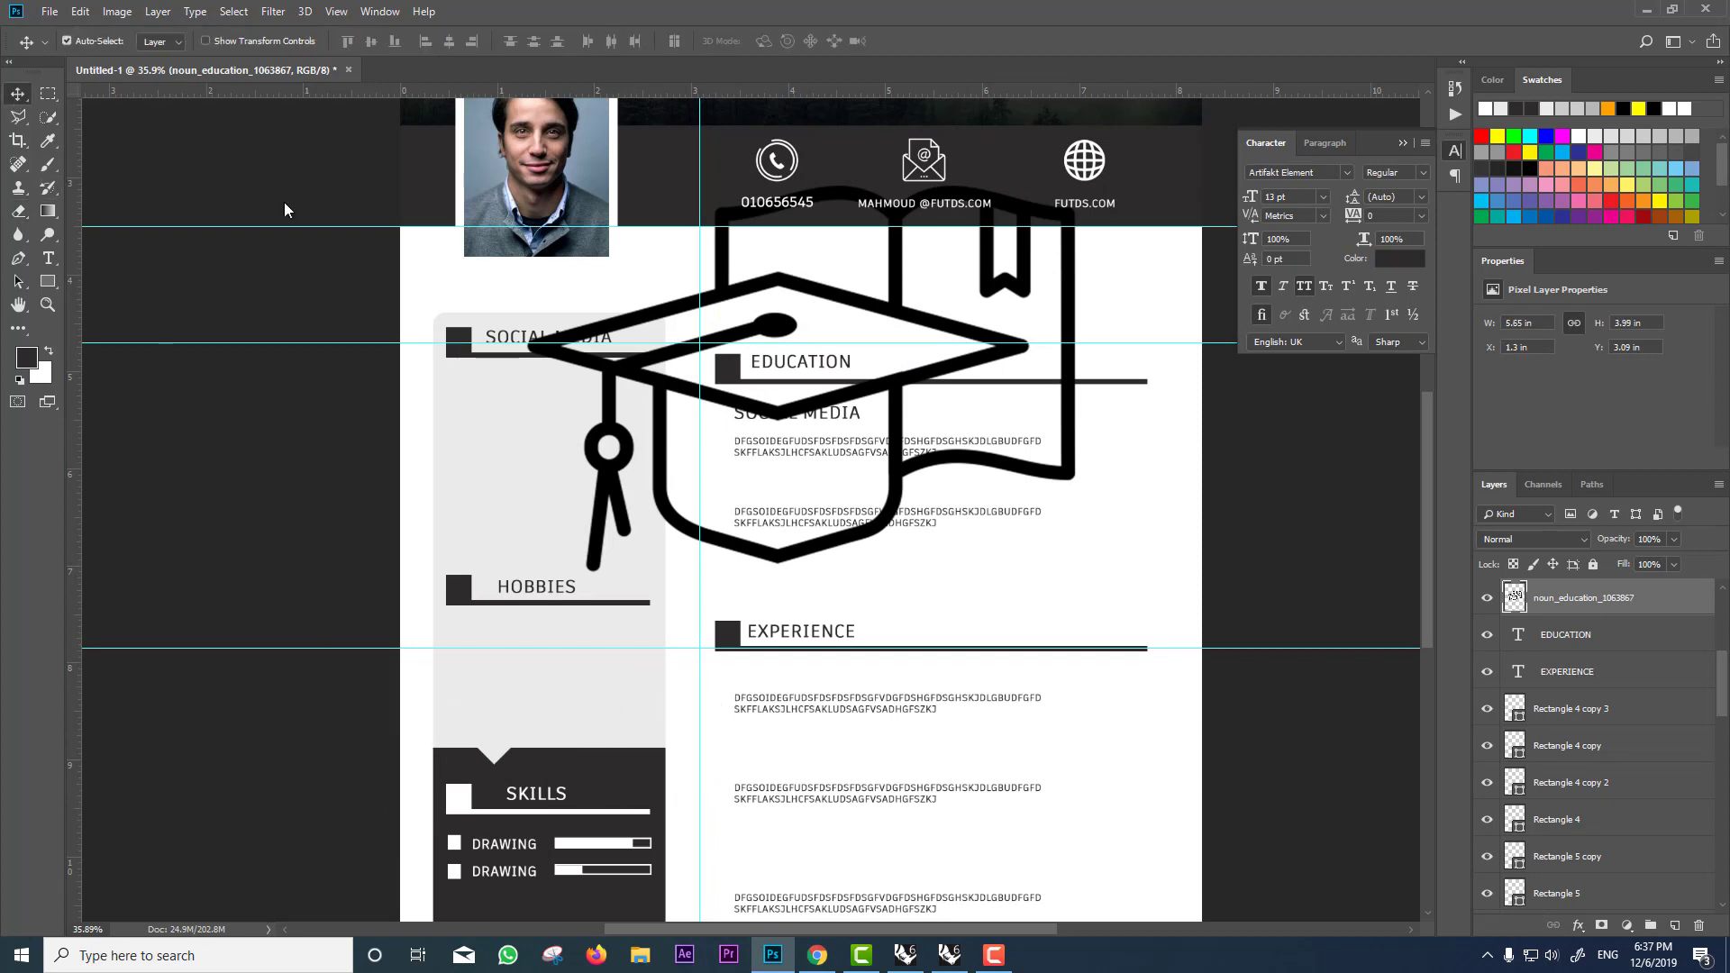
Step: Whiten the cap icon with Levels, setting output black to 255
{"action": "key", "text": "ctrl+l"}
{"action": "left_click", "coordinate": [753, 482]}
{"action": "type", "text": "255"}
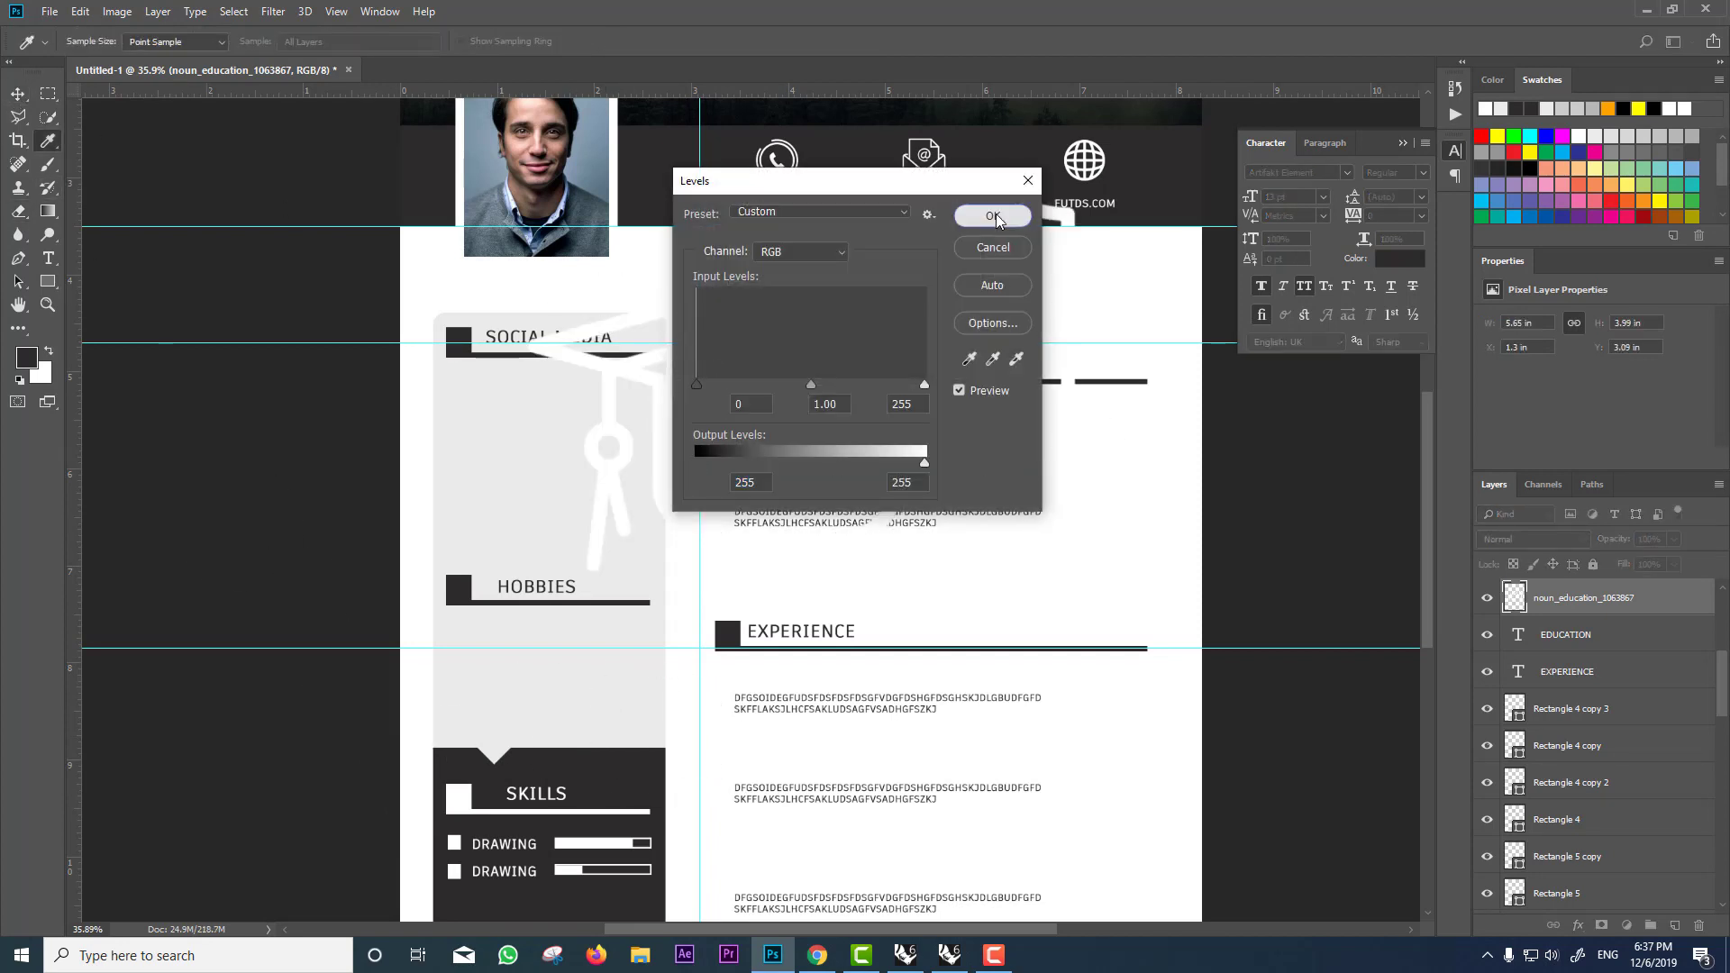
{"action": "left_click", "coordinate": [992, 215]}
Step: Shrink the cap icon to about 6.5% and position it inside EDUCATION's square
{"action": "key", "text": "ctrl+t"}
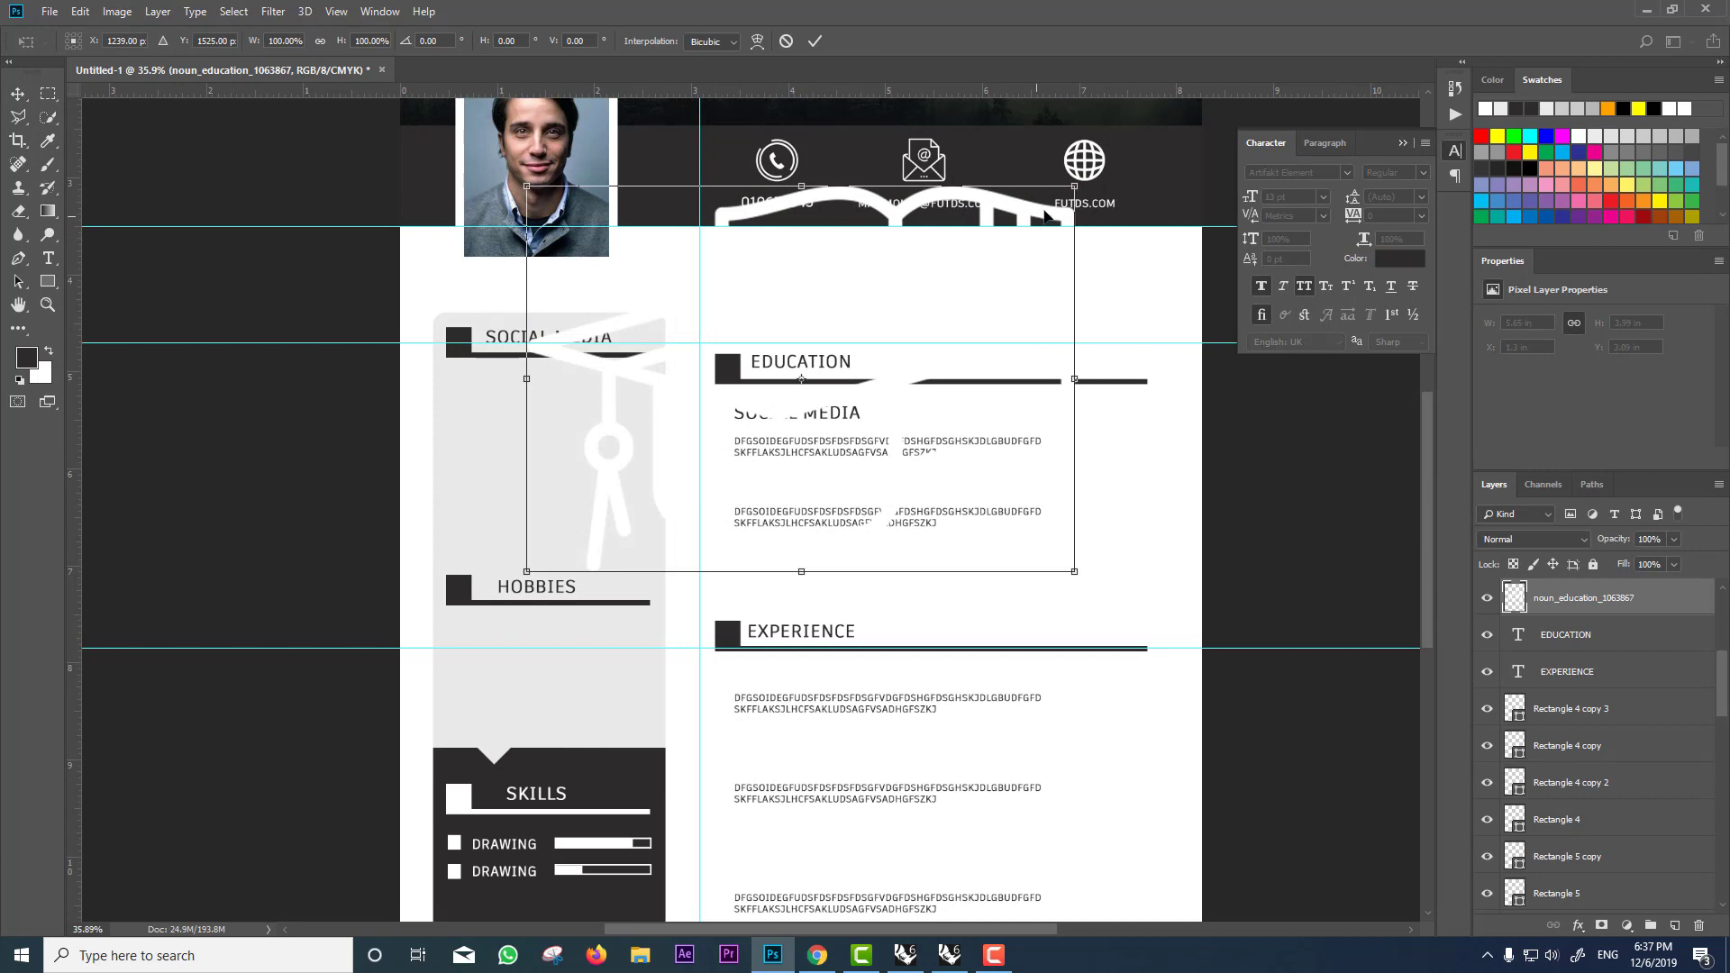
{"action": "left_click_drag", "start_coordinate": [1074, 187], "coordinate": [818, 366]}
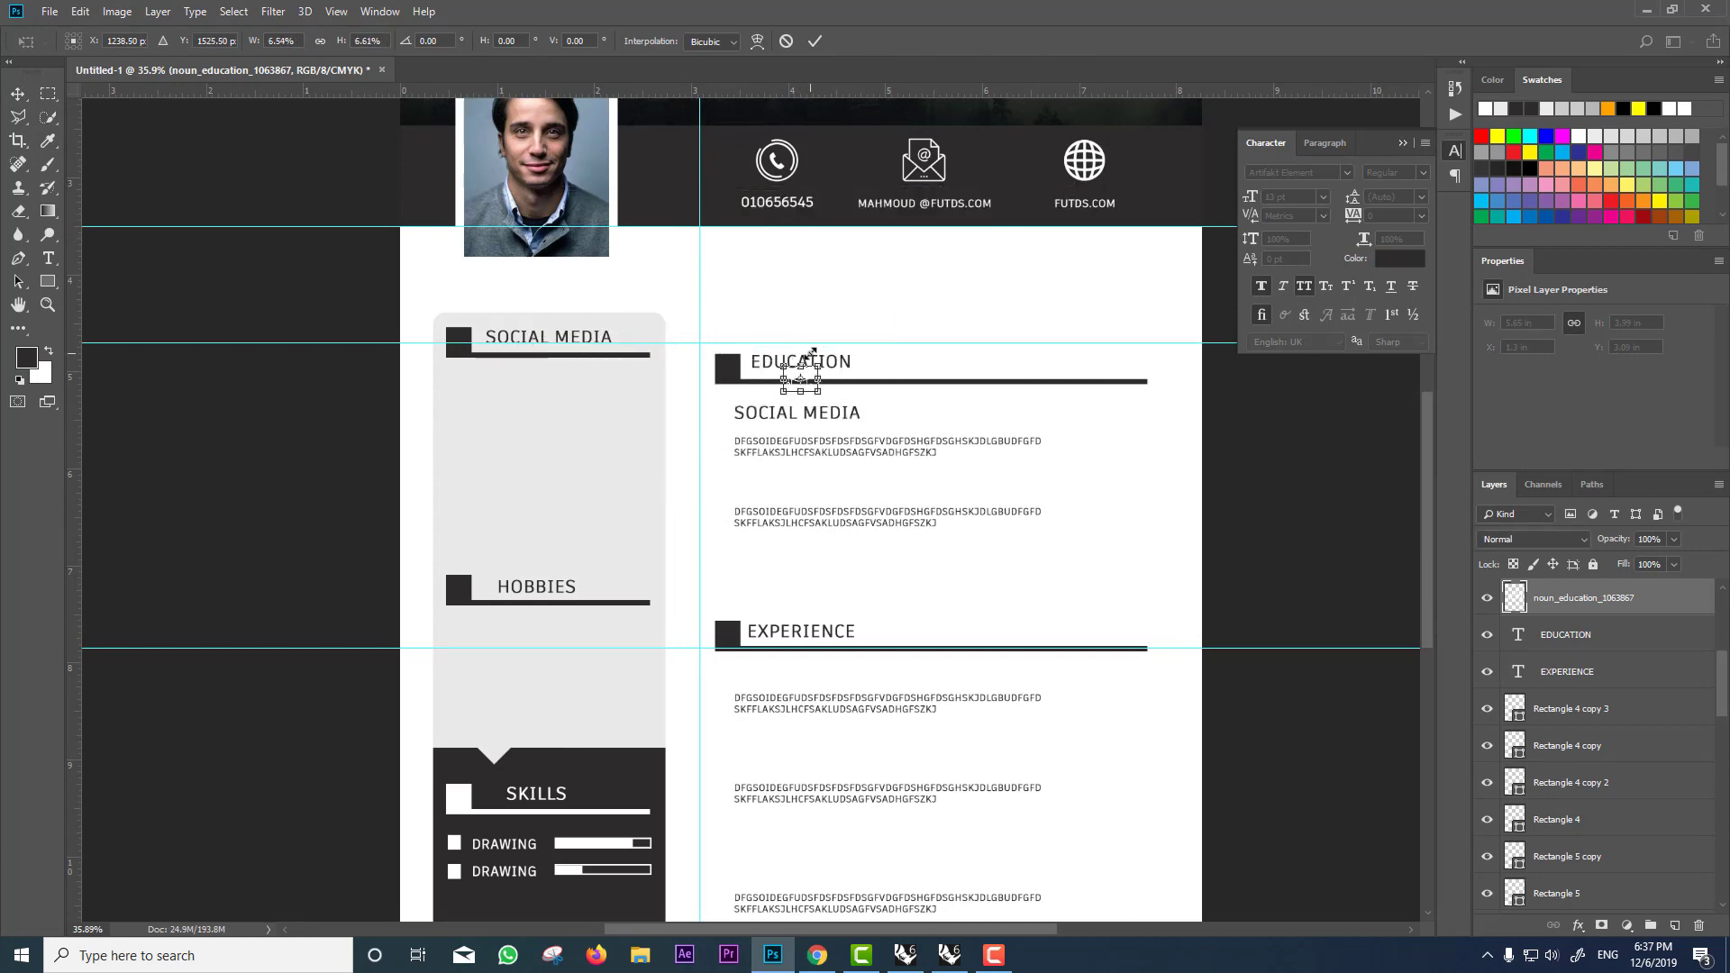
{"action": "scroll", "coordinate": [726, 365], "scroll_direction": "up", "scroll_amount": 2}
{"action": "scroll", "coordinate": [737, 355], "scroll_direction": "up", "scroll_amount": 5}
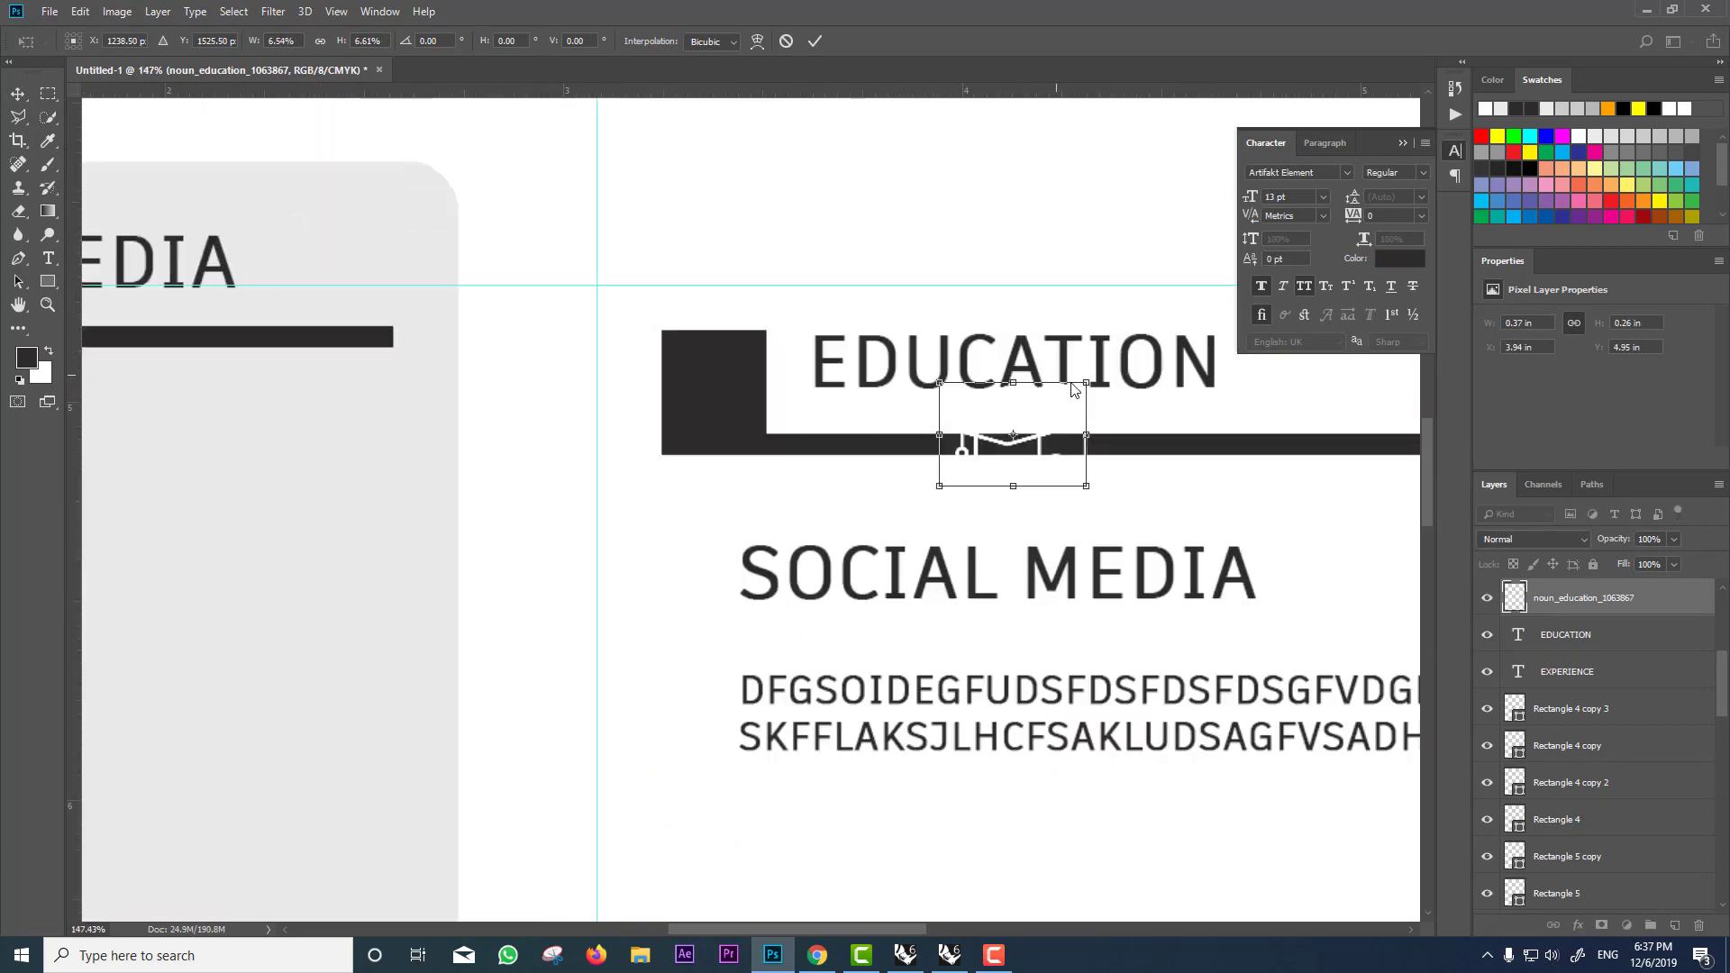
{"action": "left_click_drag", "start_coordinate": [1077, 385], "coordinate": [744, 380]}
{"action": "key", "text": "Return"}
{"action": "key", "text": "ctrl+t"}
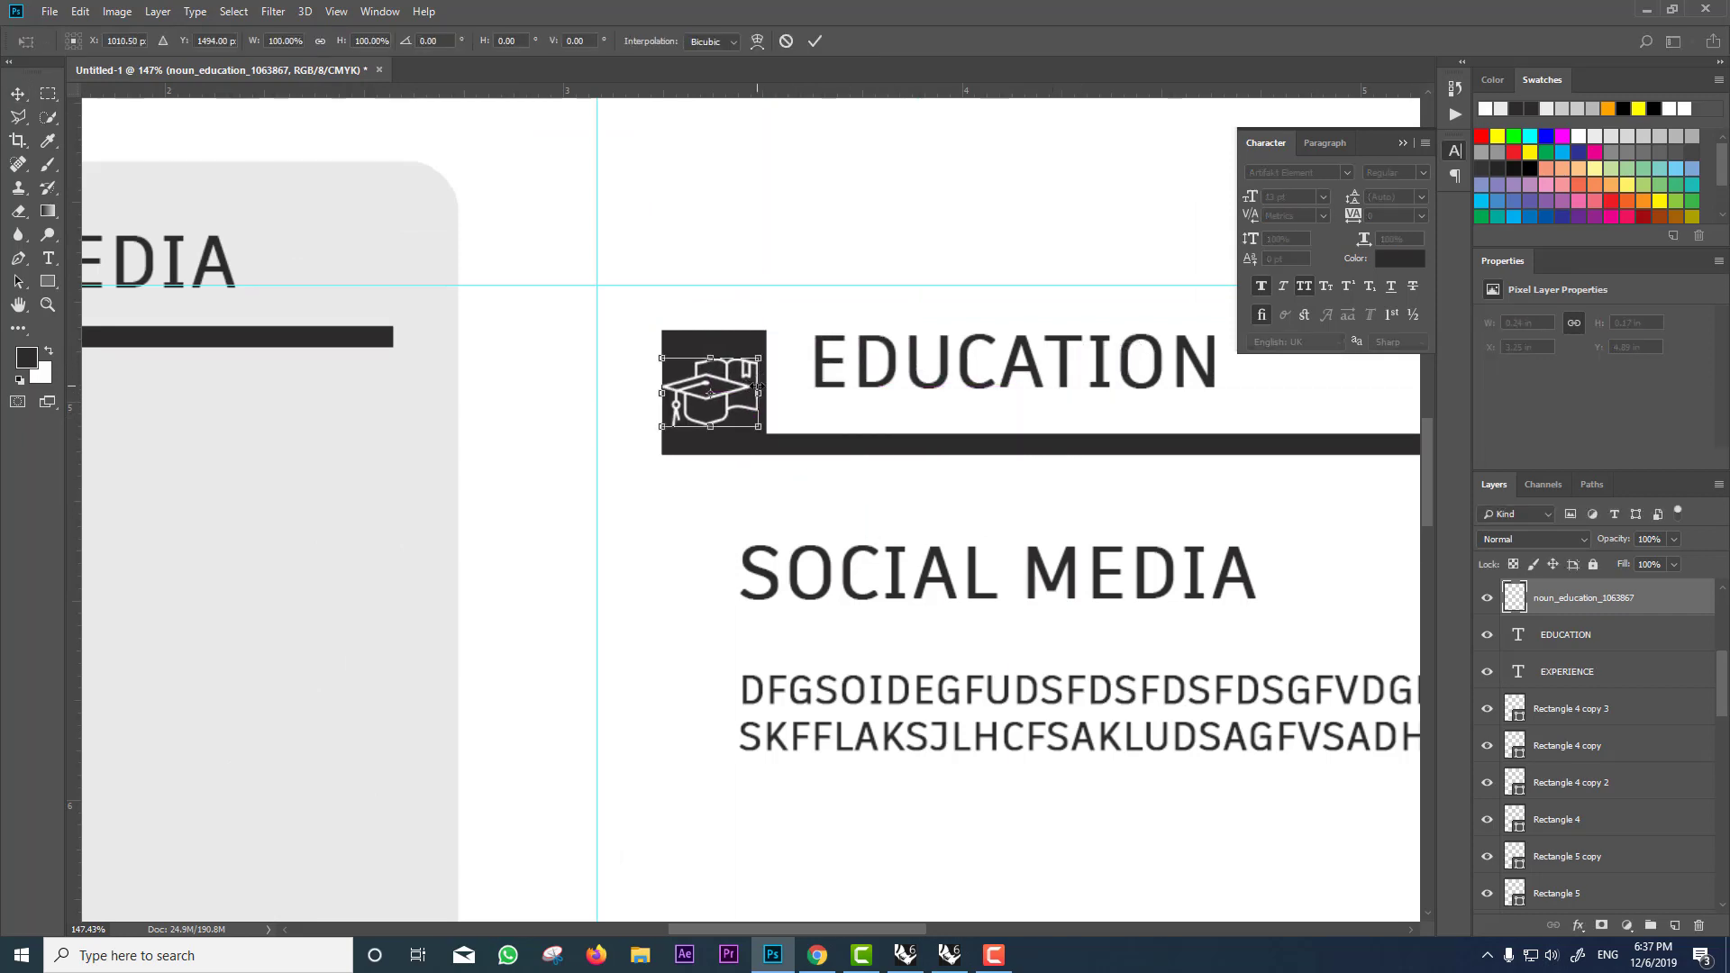
{"action": "left_click_drag", "start_coordinate": [761, 356], "coordinate": [721, 343]}
{"action": "key", "text": "ctrl+z"}
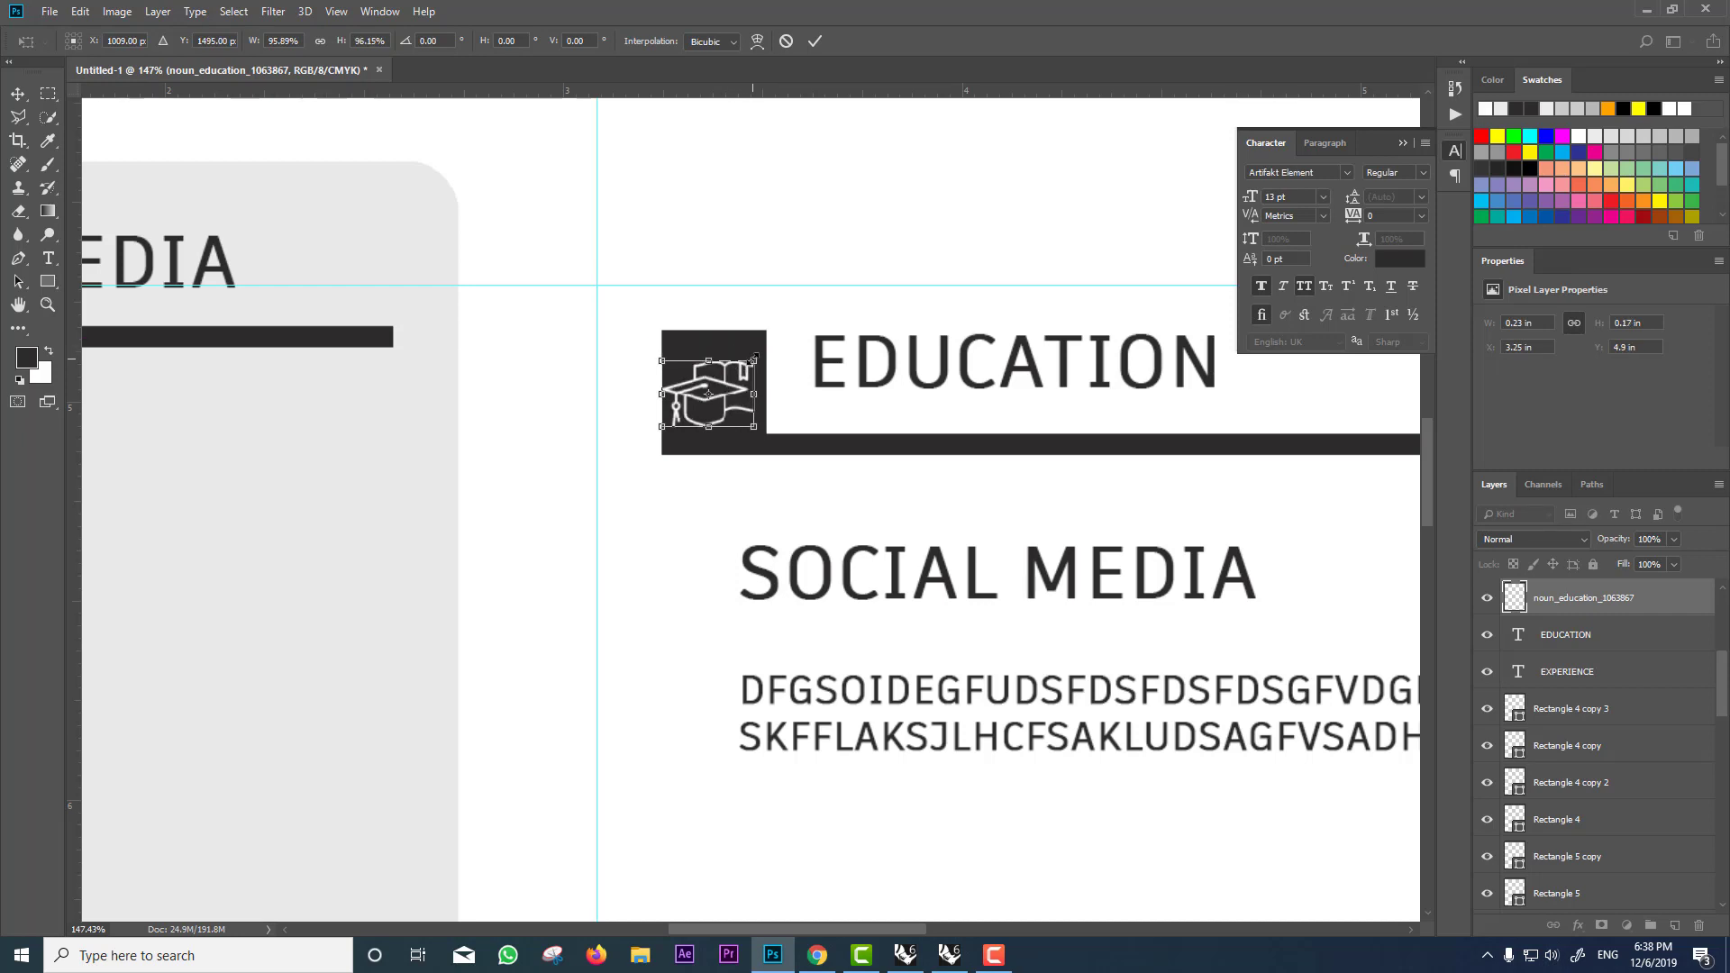
{"action": "key", "text": "Return"}
{"action": "left_click_drag", "start_coordinate": [744, 385], "coordinate": [735, 386]}
{"action": "scroll", "coordinate": [735, 386], "scroll_direction": "down", "scroll_amount": 5}
Step: Enable Auto-Select and select the sidebar's SOCIAL MEDIA heading text
{"action": "left_click", "coordinate": [67, 41]}
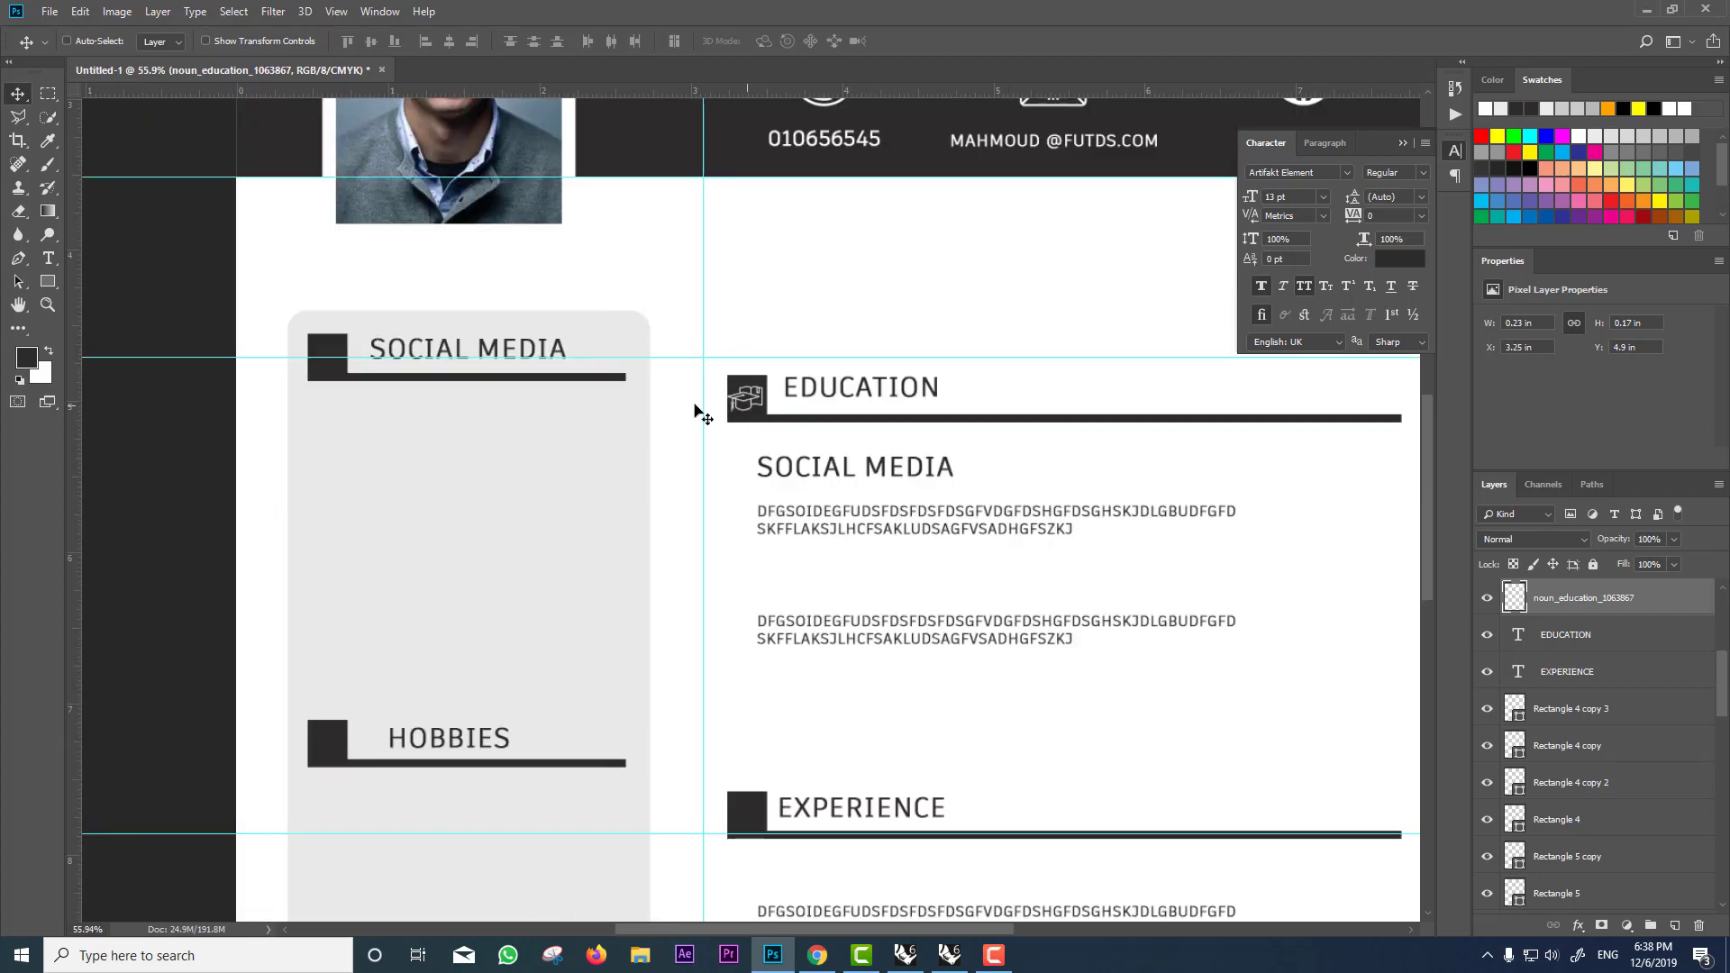
{"action": "left_click", "coordinate": [465, 354]}
{"action": "double_click", "coordinate": [1518, 897]}
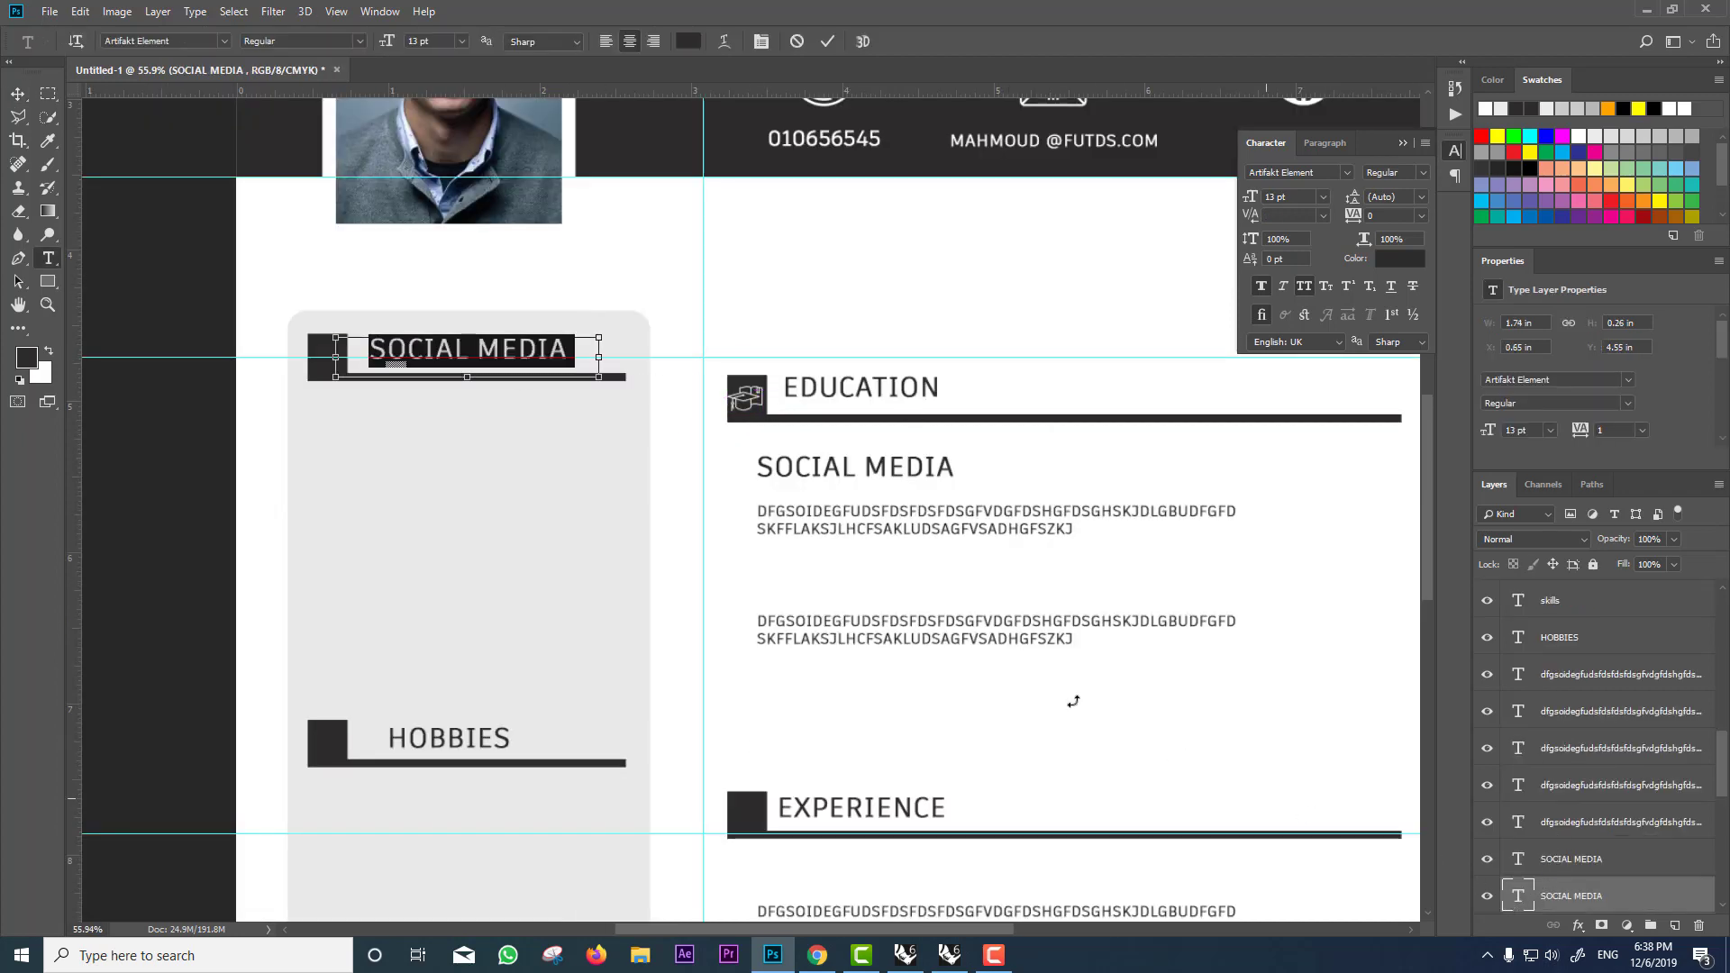
{"action": "key", "text": "ctrl+Return"}
{"action": "left_click", "coordinate": [816, 956]}
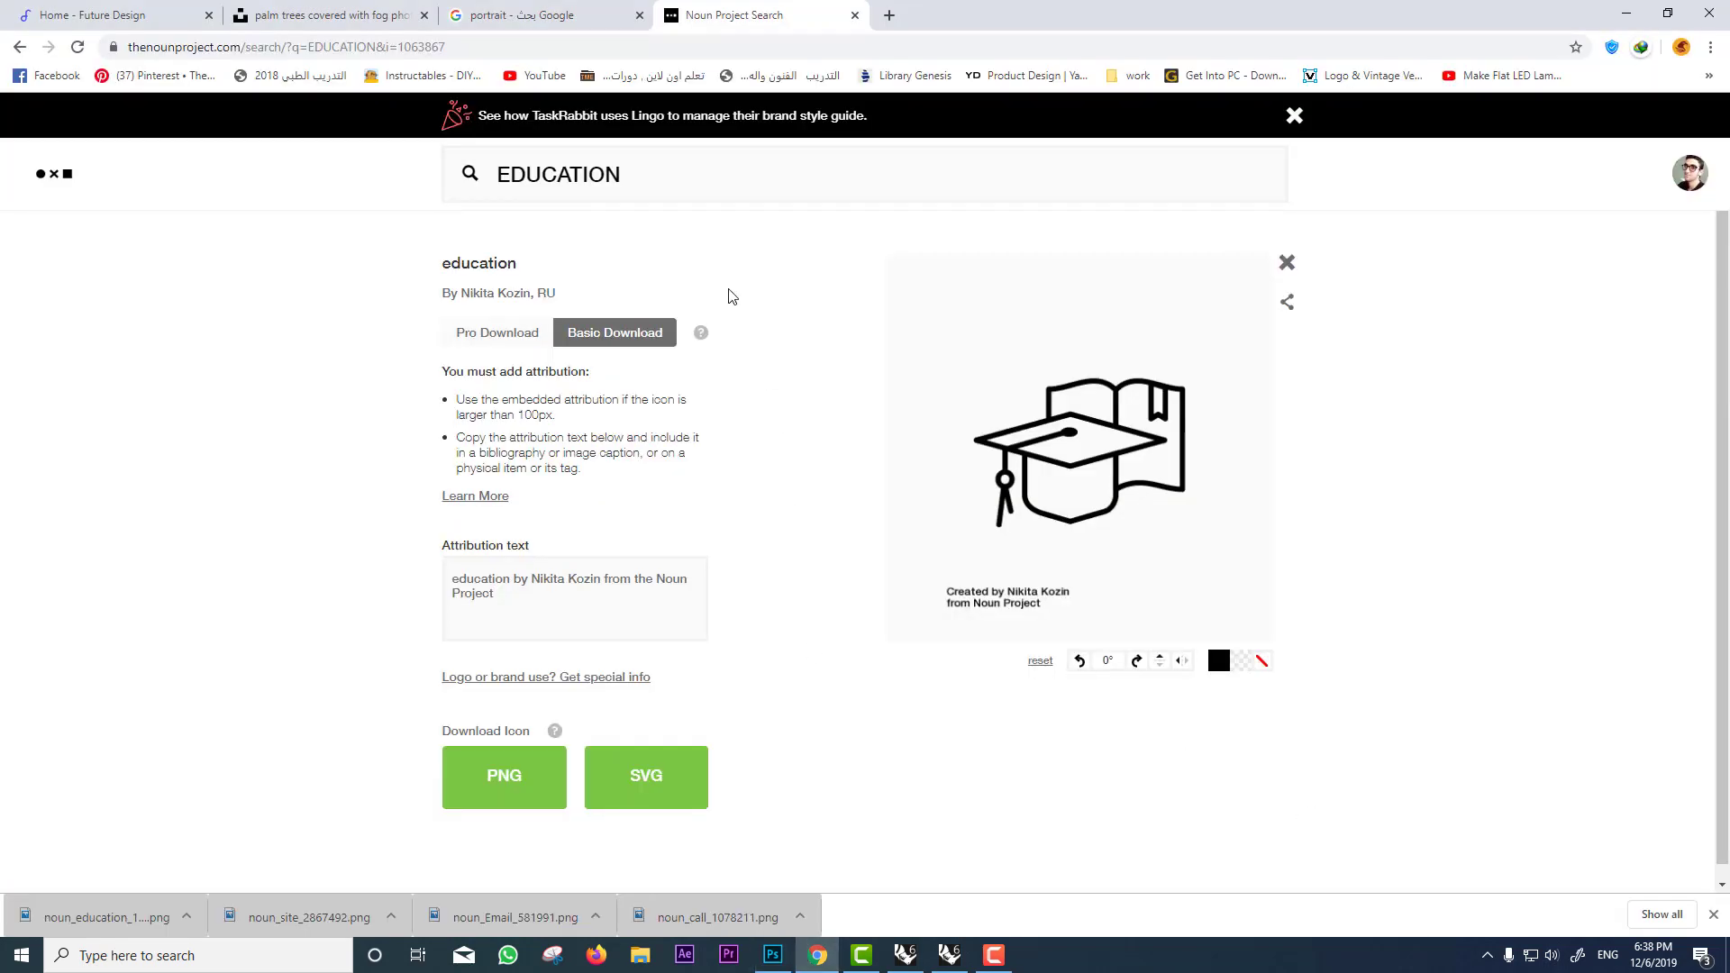
Step: Search The Noun Project for SOCIAL MEDIA and download the network-style icon as a PNG
{"action": "key", "text": "ctrl+a"}
{"action": "key", "text": "ctrl+v"}
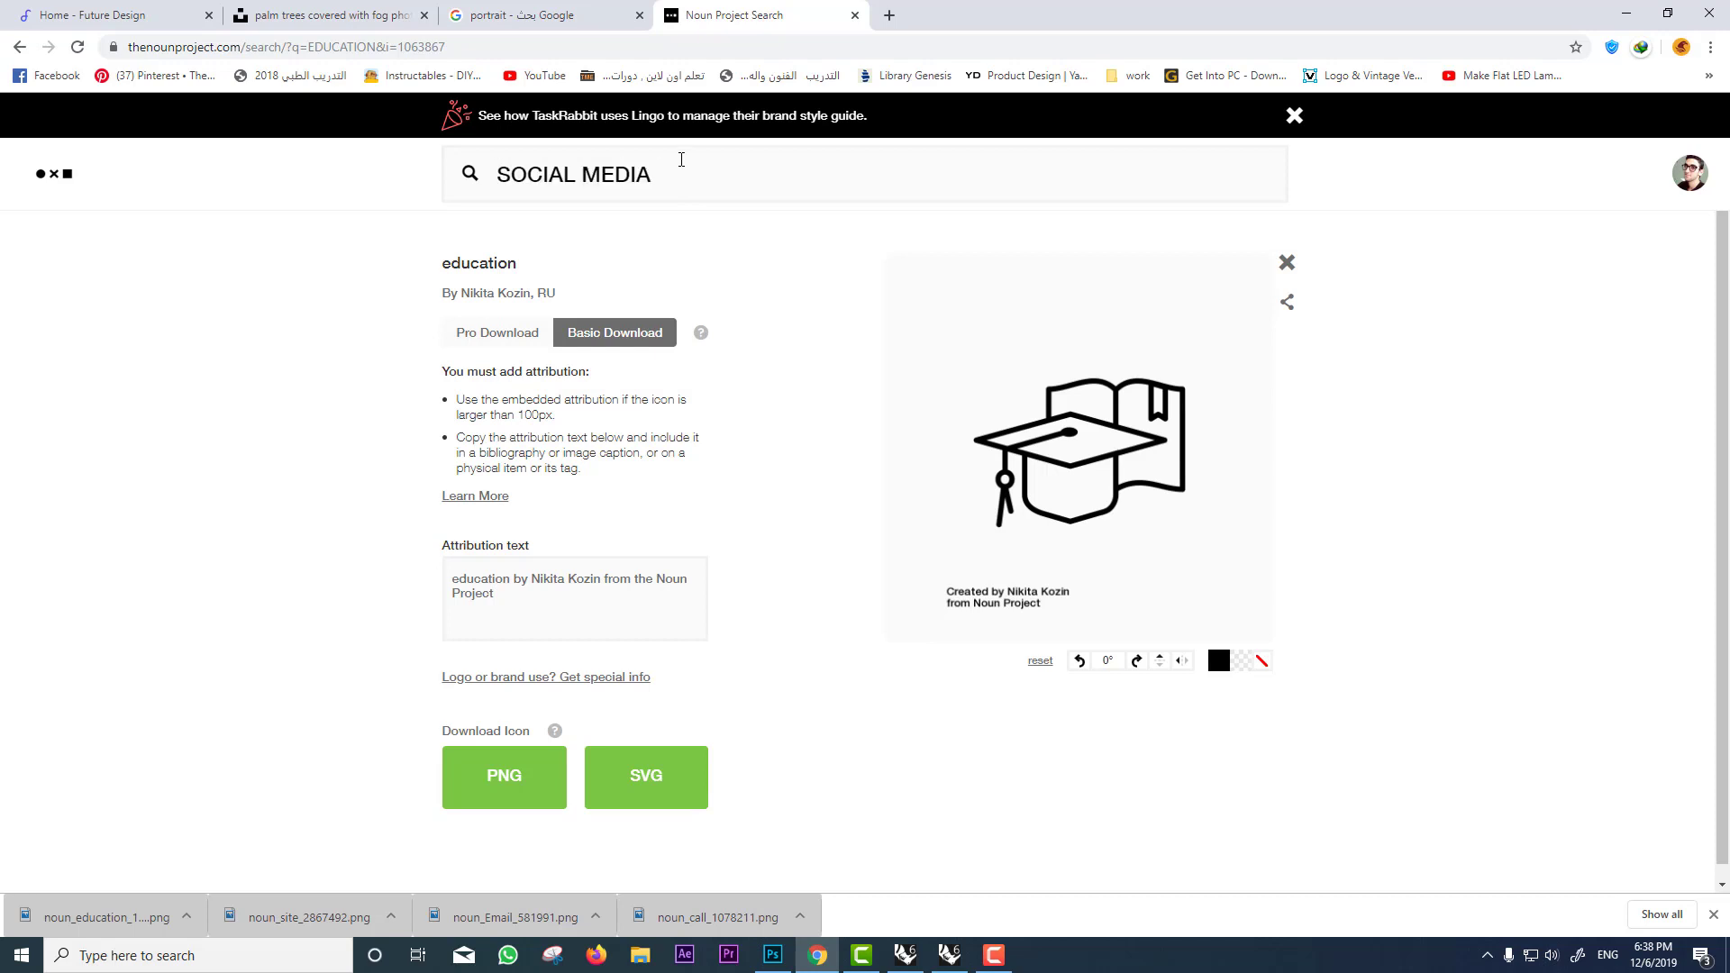
{"action": "key", "text": "Return"}
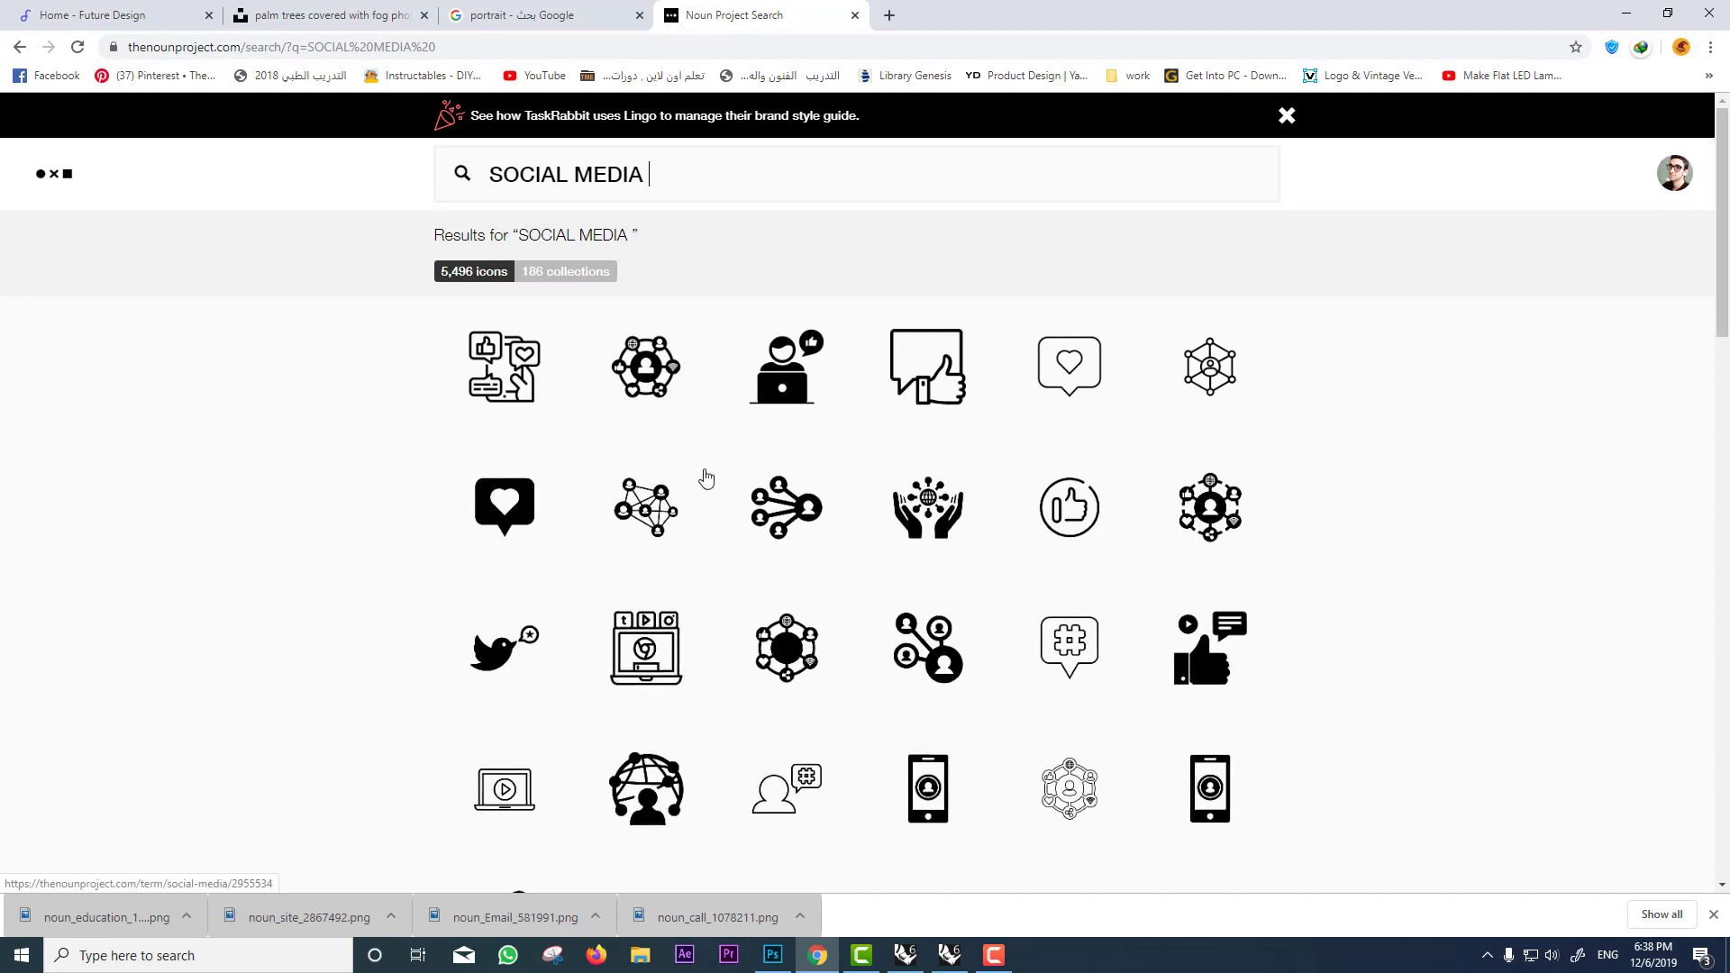
{"action": "left_click", "coordinate": [648, 369]}
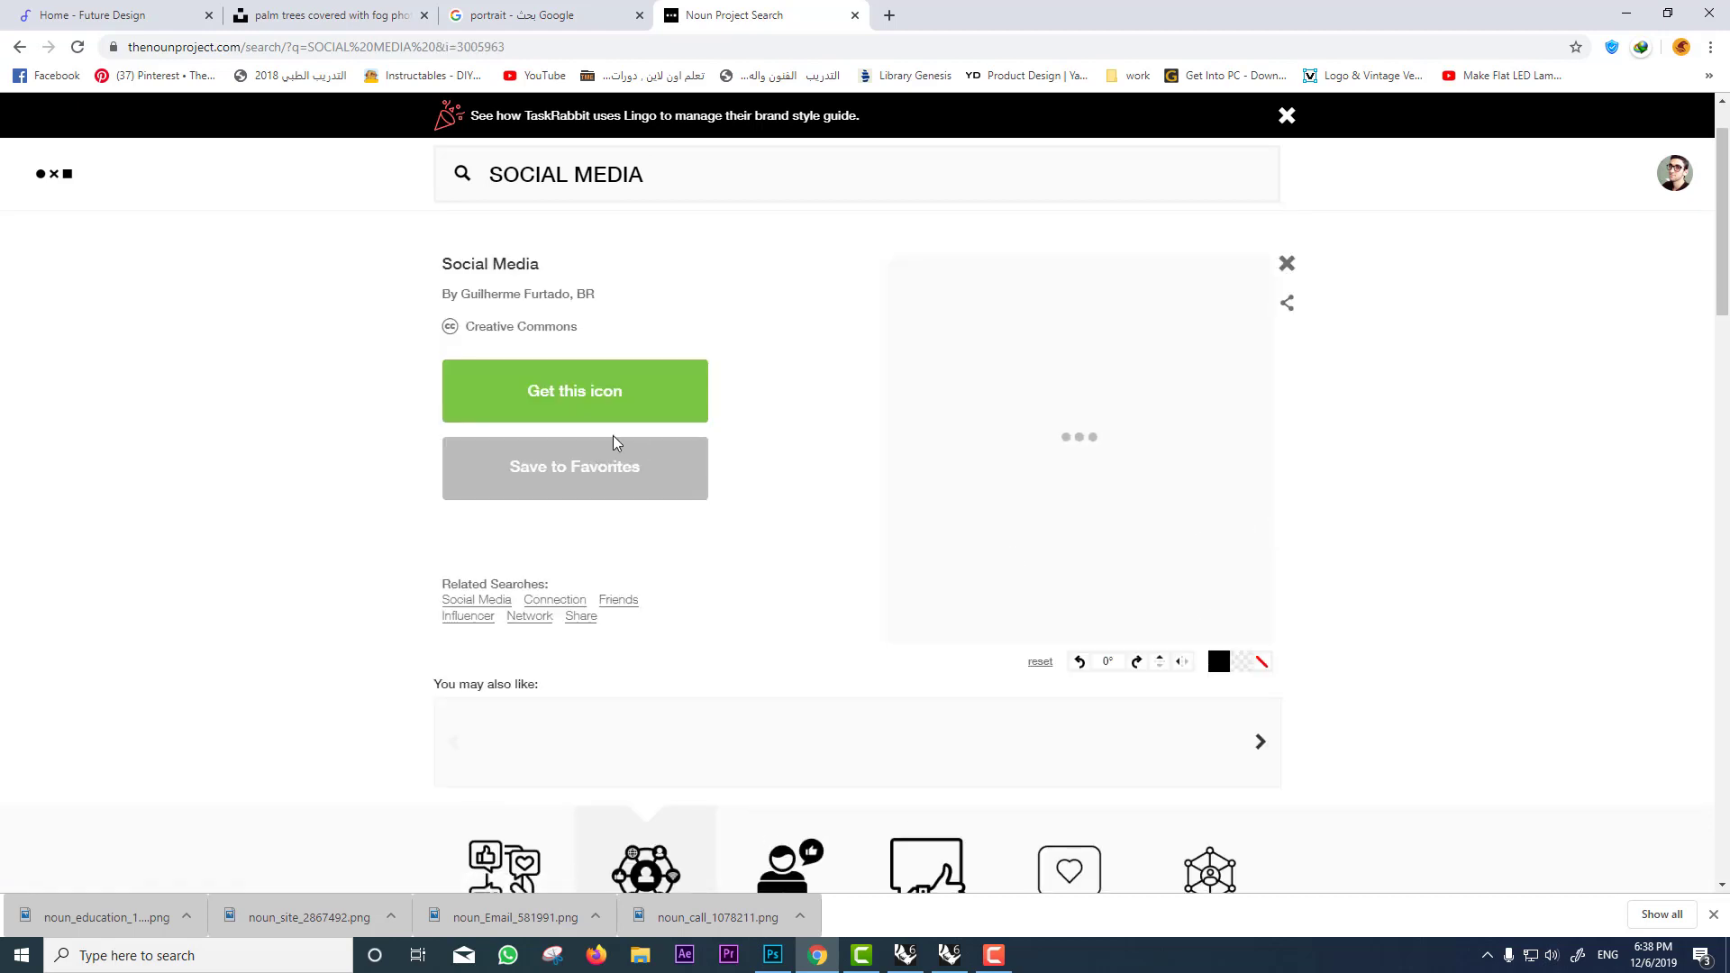
{"action": "left_click", "coordinate": [595, 405]}
{"action": "left_click", "coordinate": [560, 506]}
{"action": "left_click", "coordinate": [595, 654]}
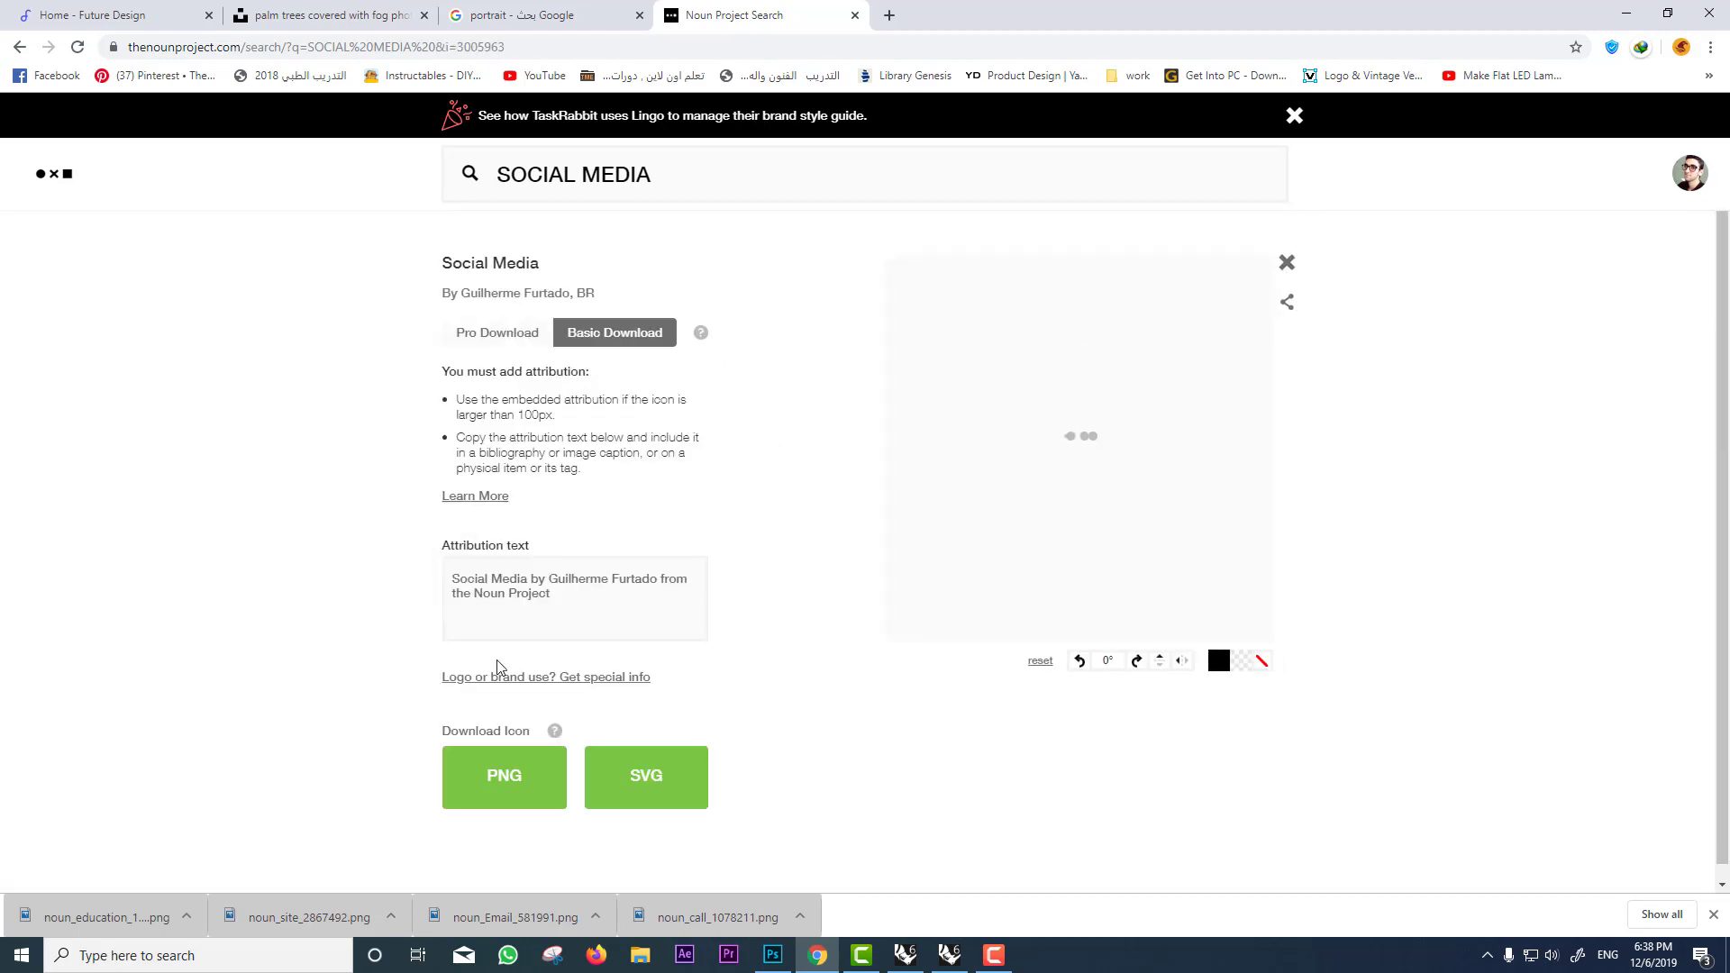
{"action": "left_click", "coordinate": [498, 802]}
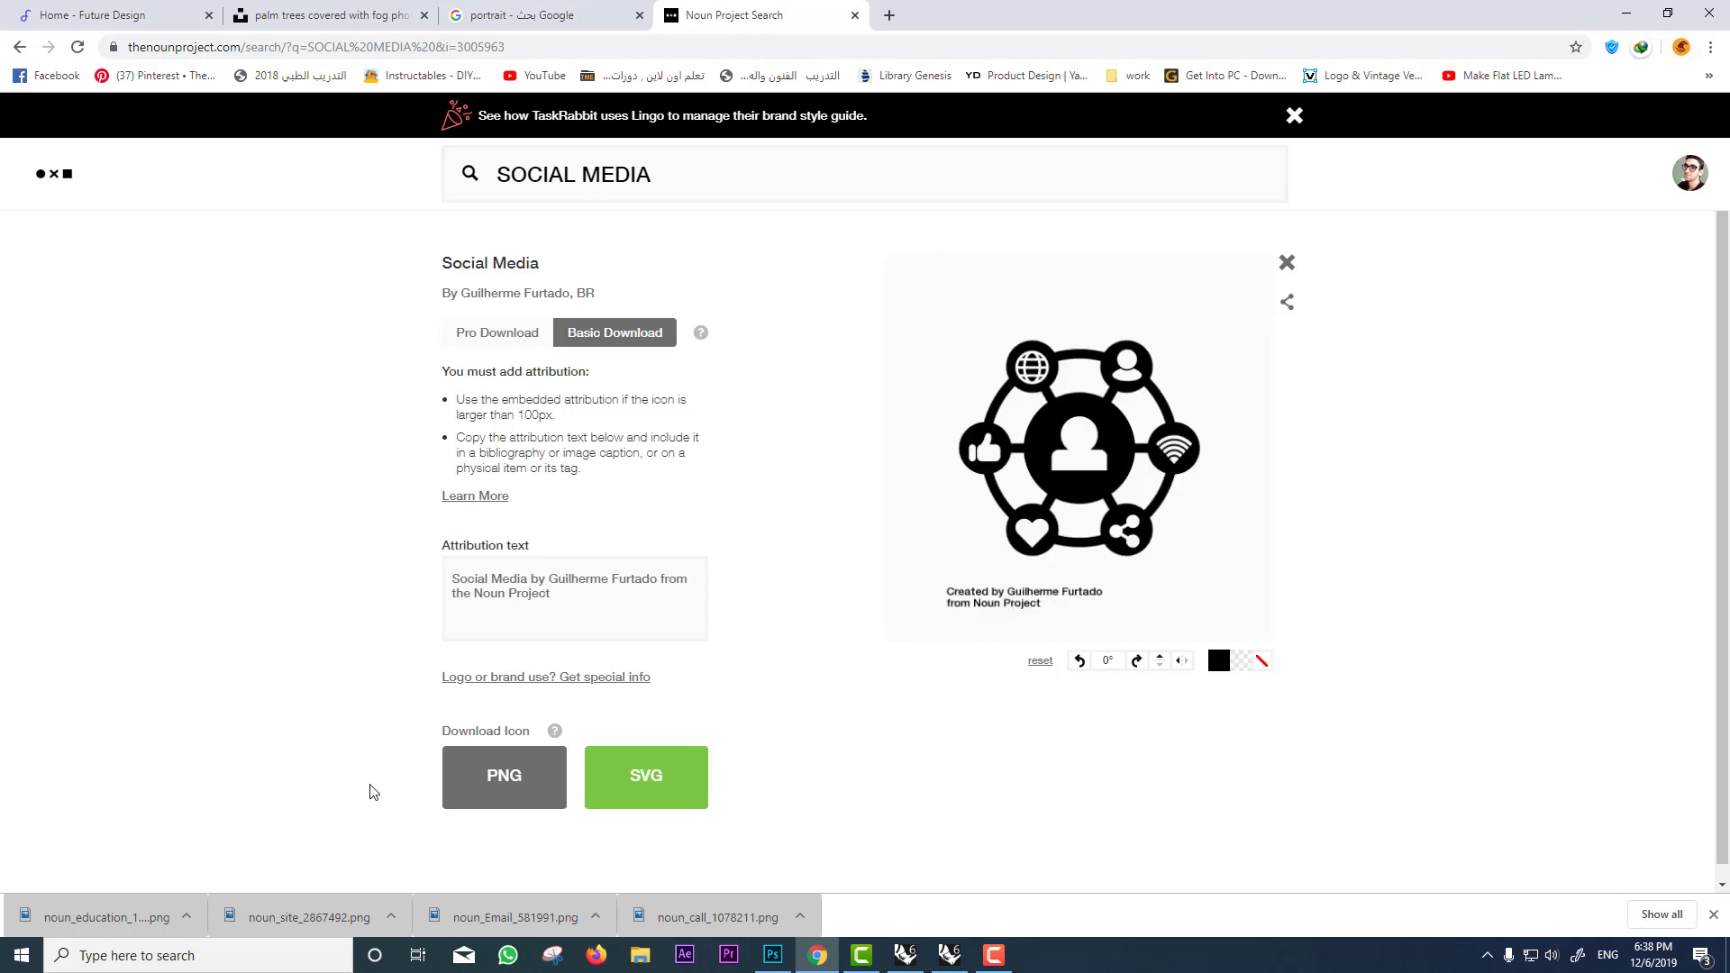
{"action": "left_click_drag", "start_coordinate": [105, 917], "coordinate": [847, 625]}
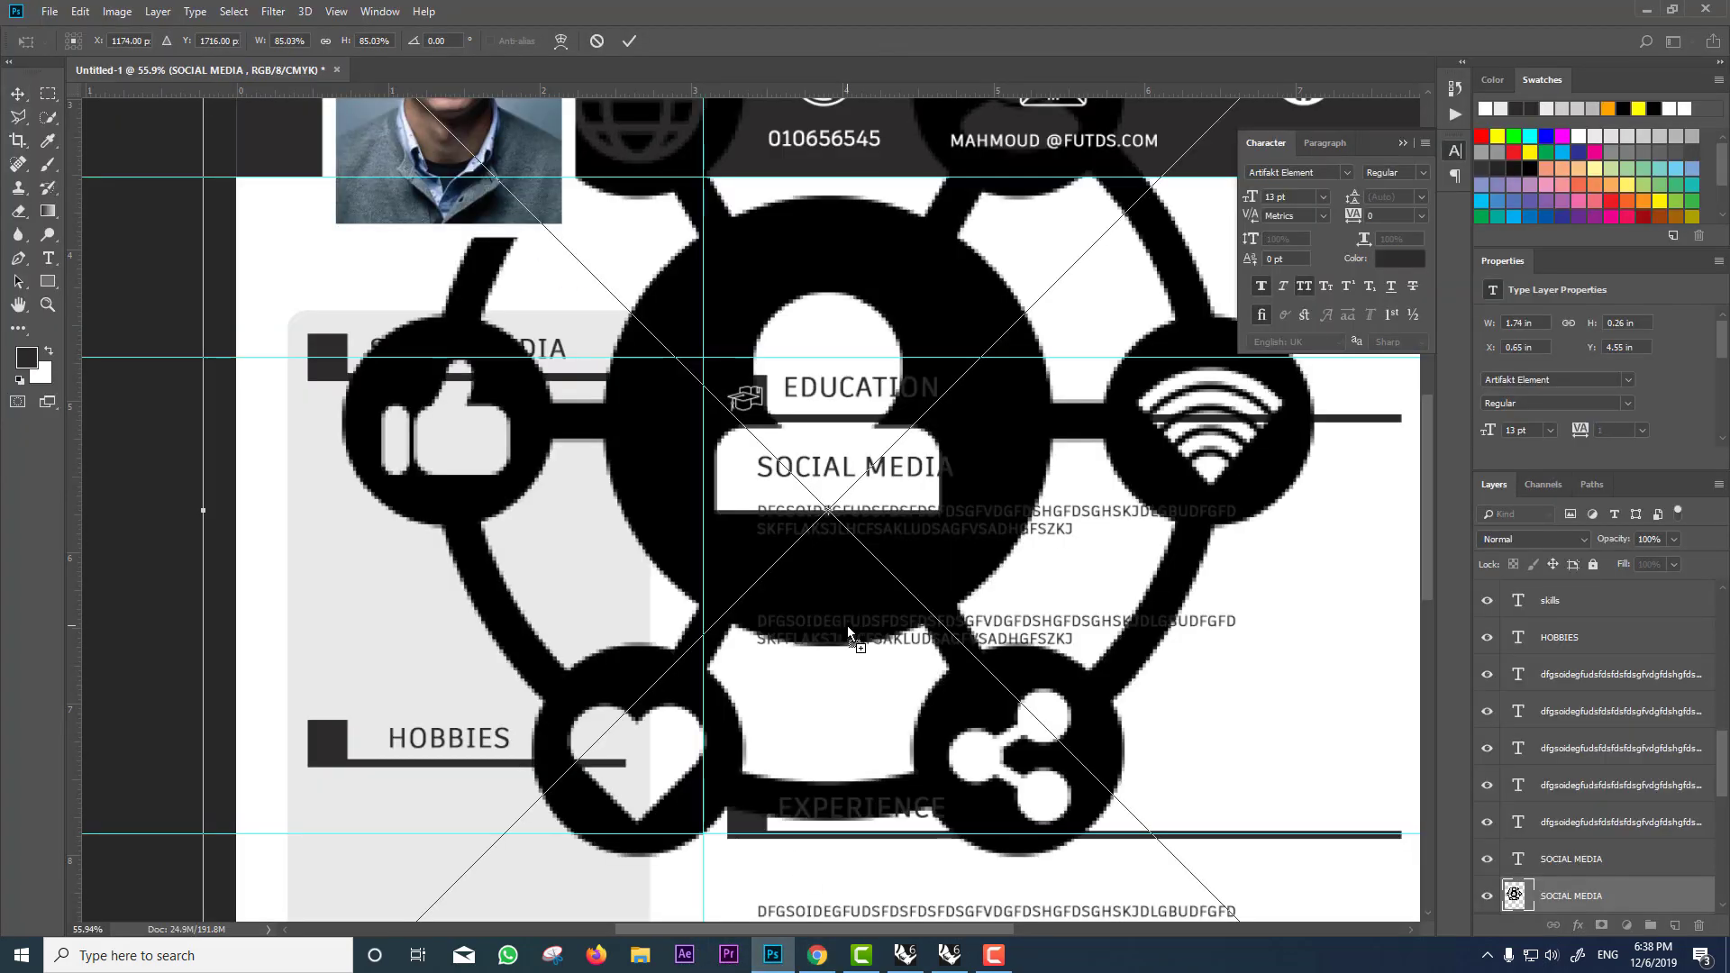
Step: Place the social media icon, rasterize it and erase its credit text
{"action": "key", "text": "Return"}
{"action": "scroll", "coordinate": [848, 626], "scroll_direction": "down", "scroll_amount": 3}
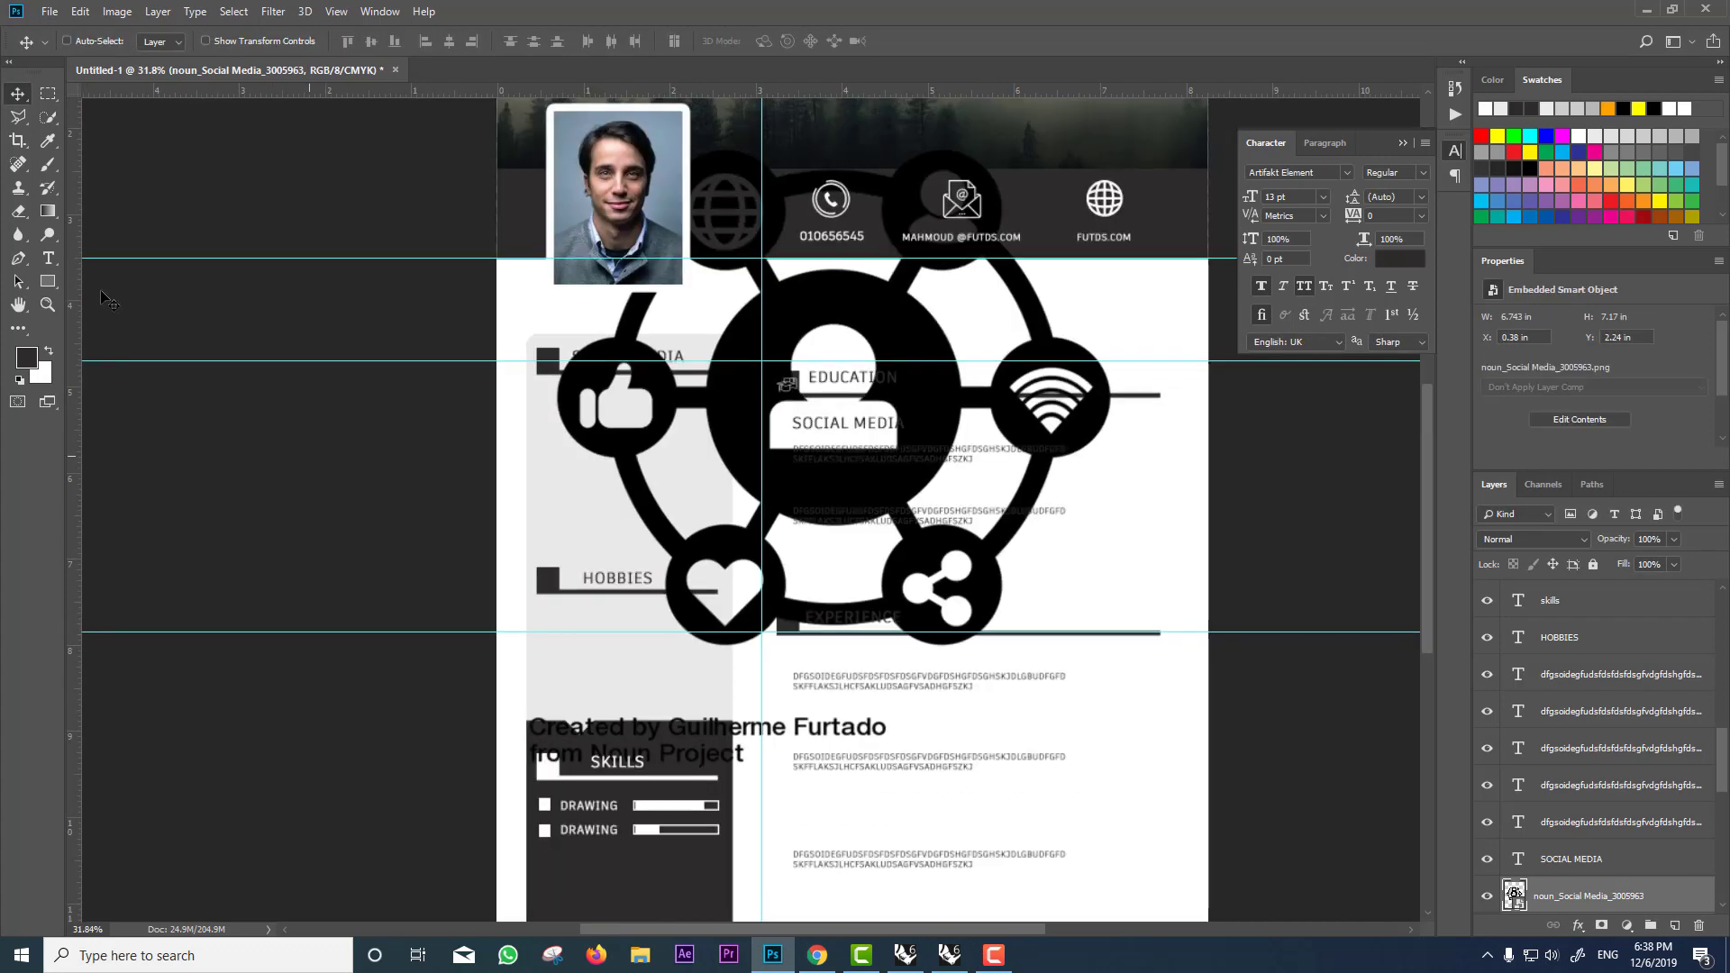
{"action": "left_click", "coordinate": [19, 214]}
{"action": "left_click", "coordinate": [839, 415]}
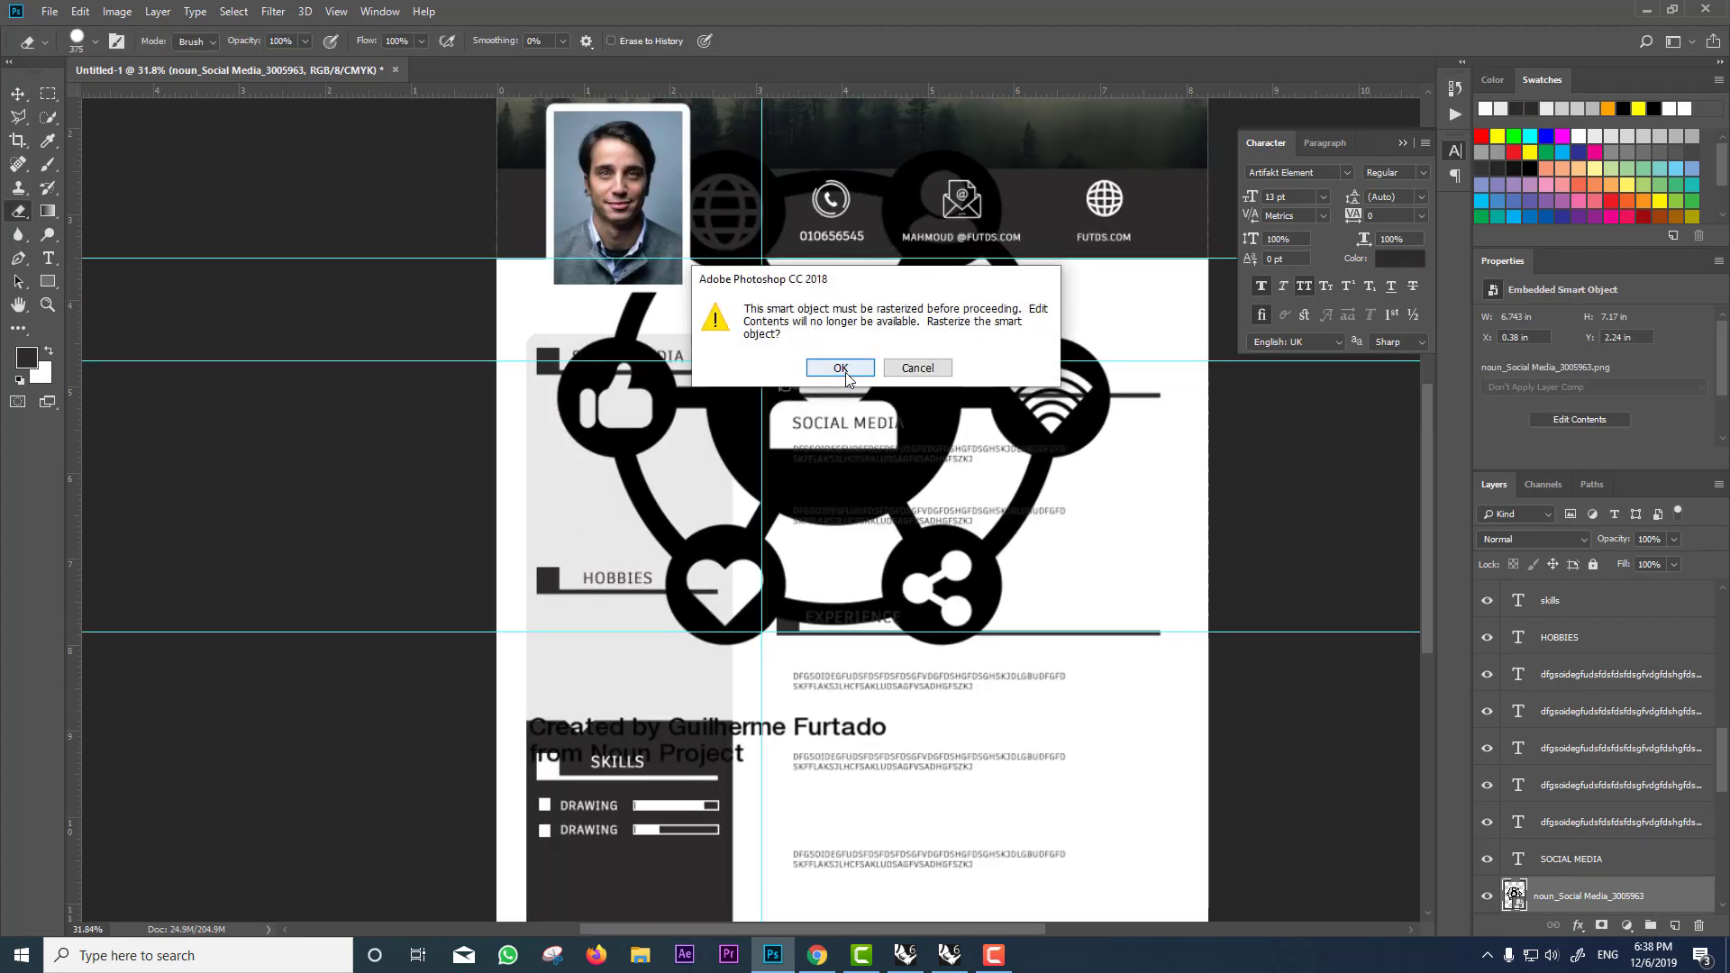
{"action": "left_click", "coordinate": [840, 368]}
{"action": "left_click_drag", "start_coordinate": [857, 740], "coordinate": [317, 732]}
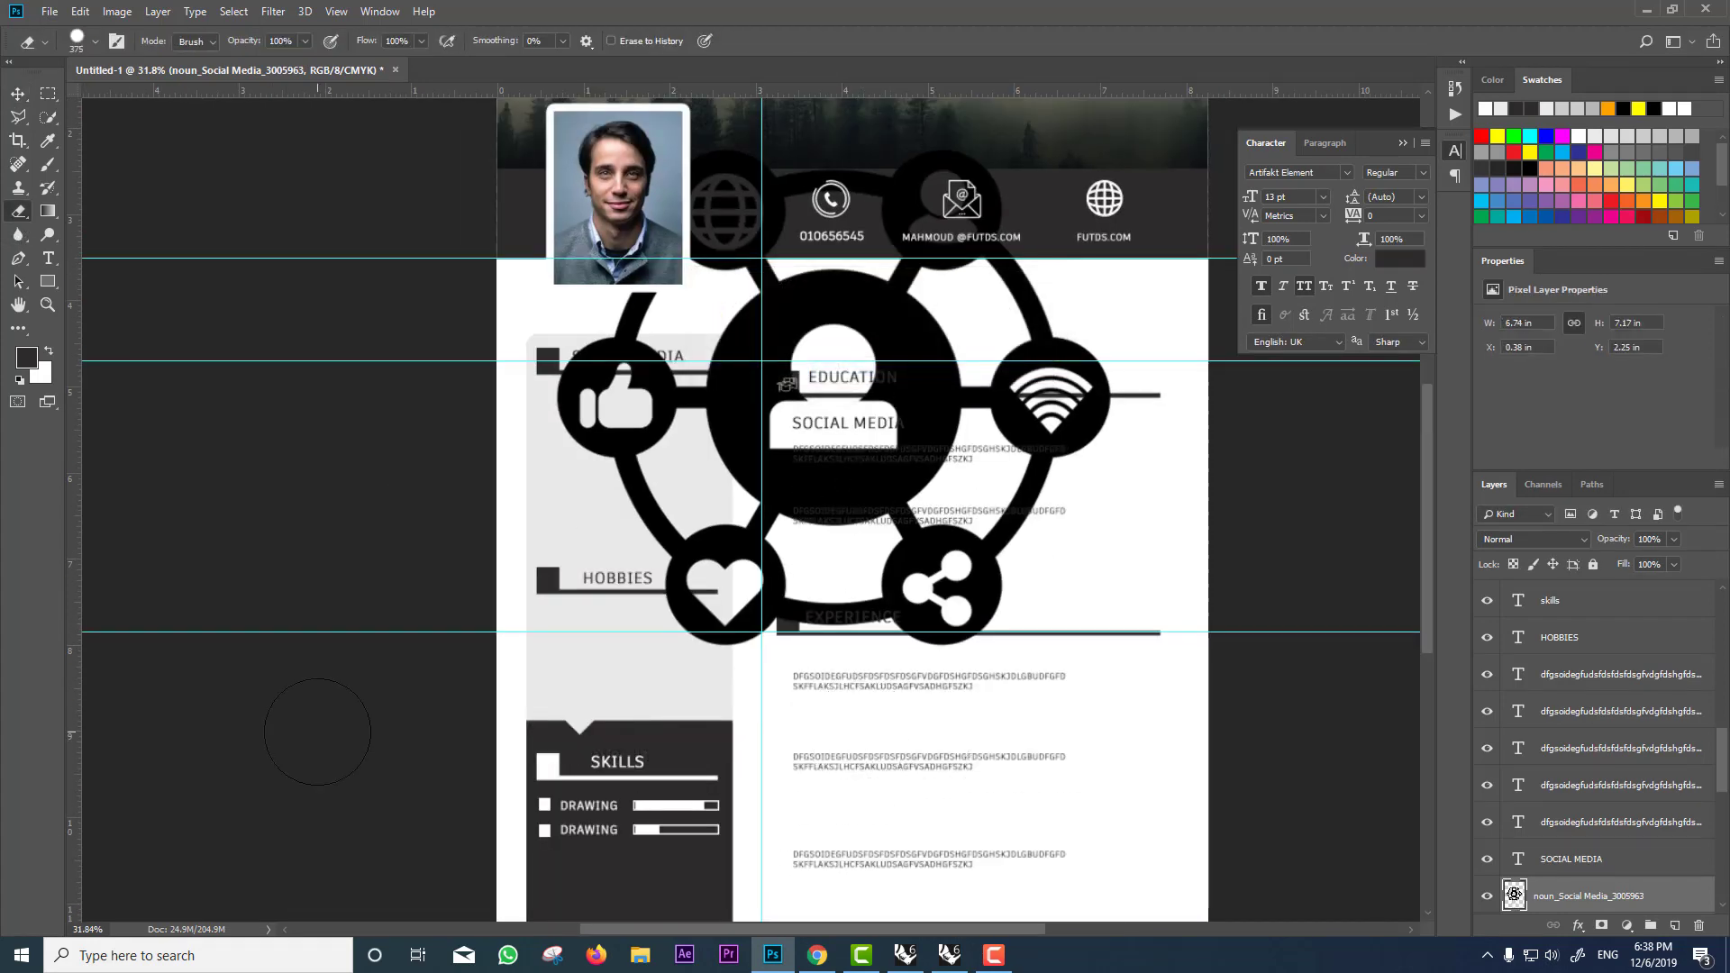
{"action": "left_click", "coordinate": [23, 94]}
Step: Shrink the social media icon and whiten it with Levels output black 255
{"action": "key", "text": "ctrl+t"}
{"action": "left_click_drag", "start_coordinate": [1109, 656], "coordinate": [785, 488]}
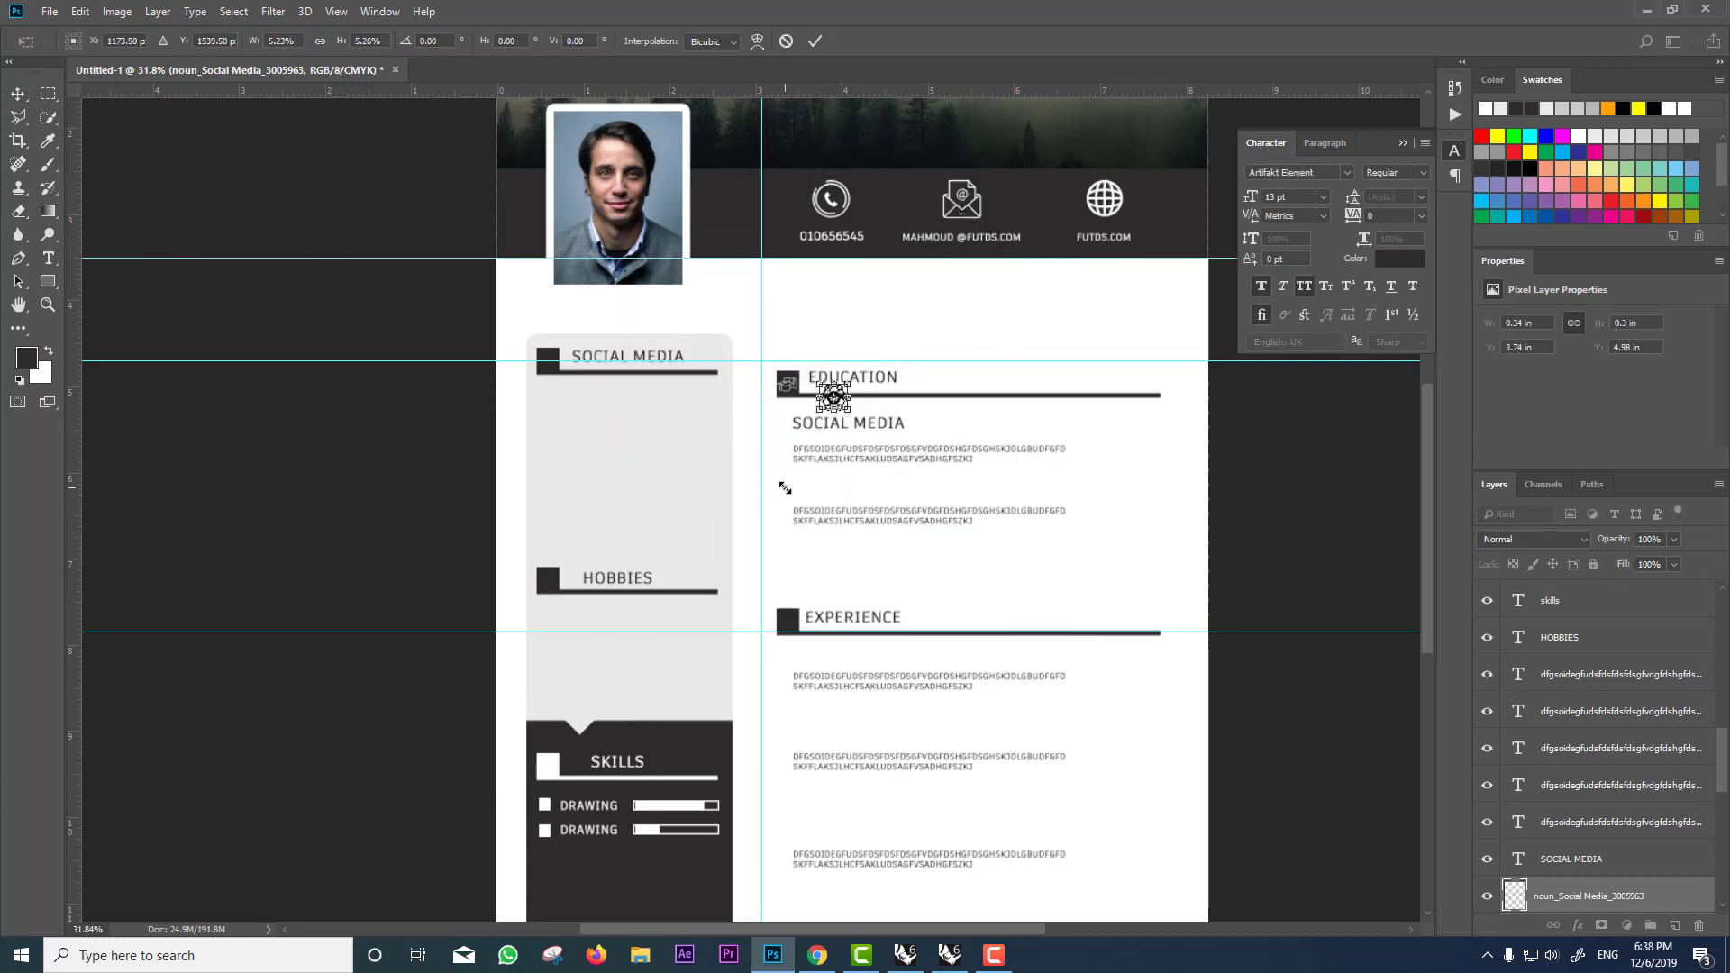
{"action": "key", "text": "Return"}
{"action": "key", "text": "ctrl+l"}
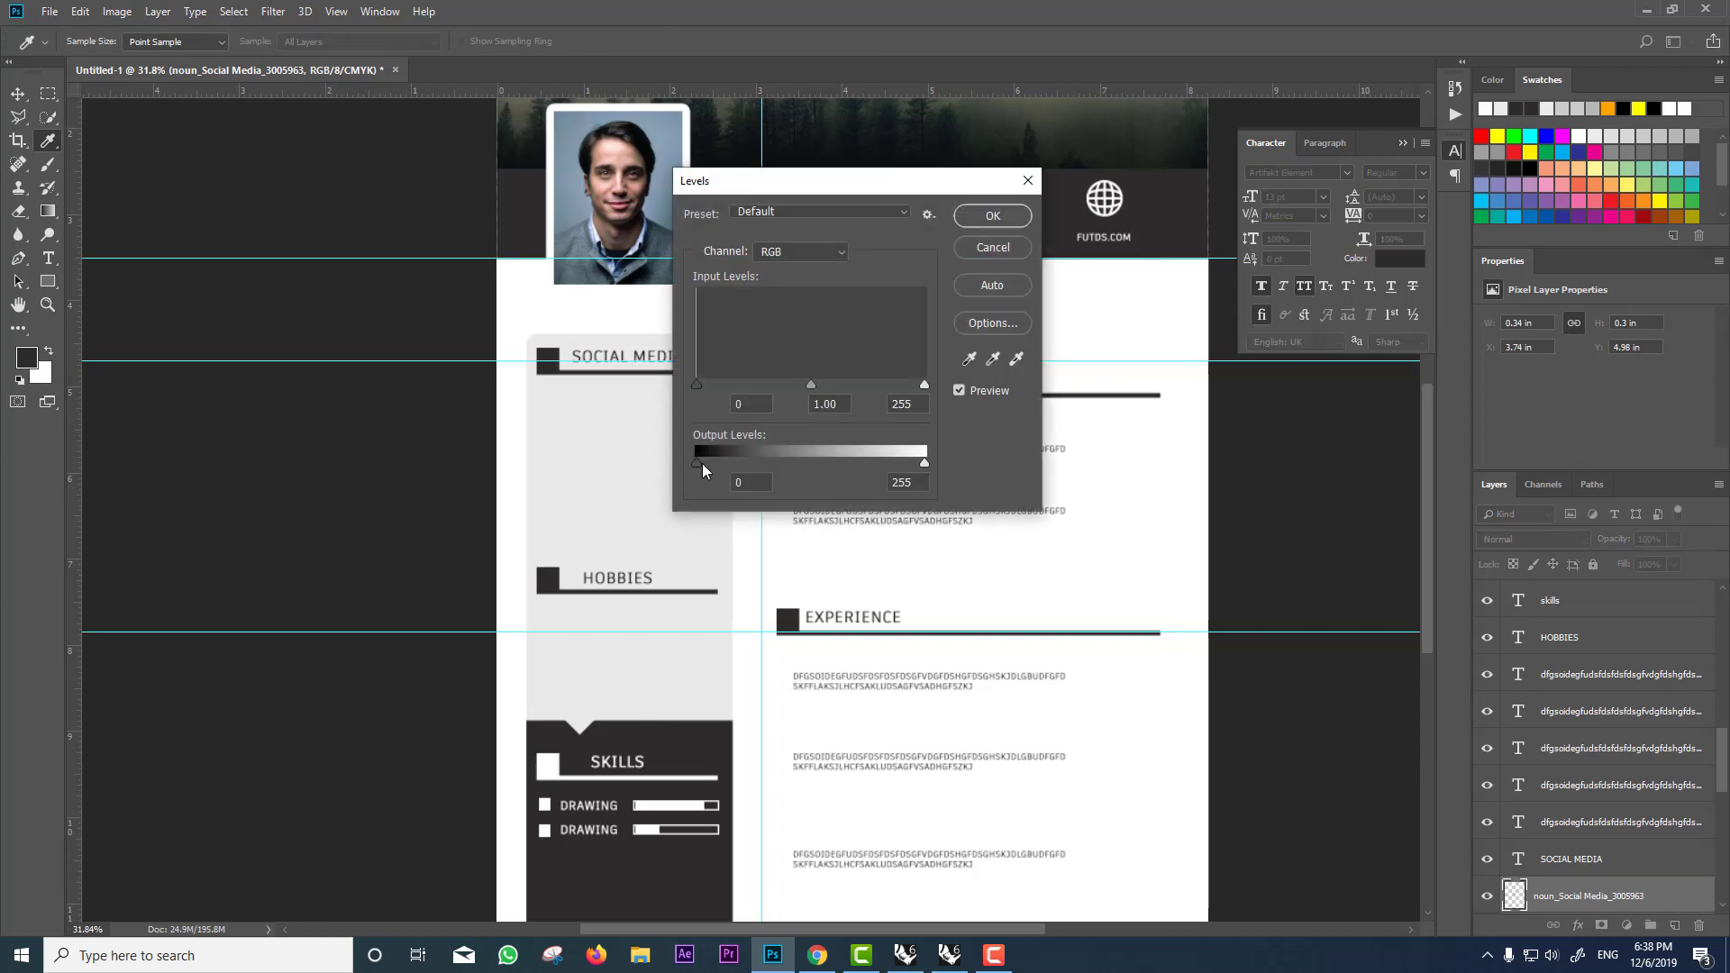
{"action": "left_click", "coordinate": [699, 462]}
{"action": "left_click", "coordinate": [992, 215]}
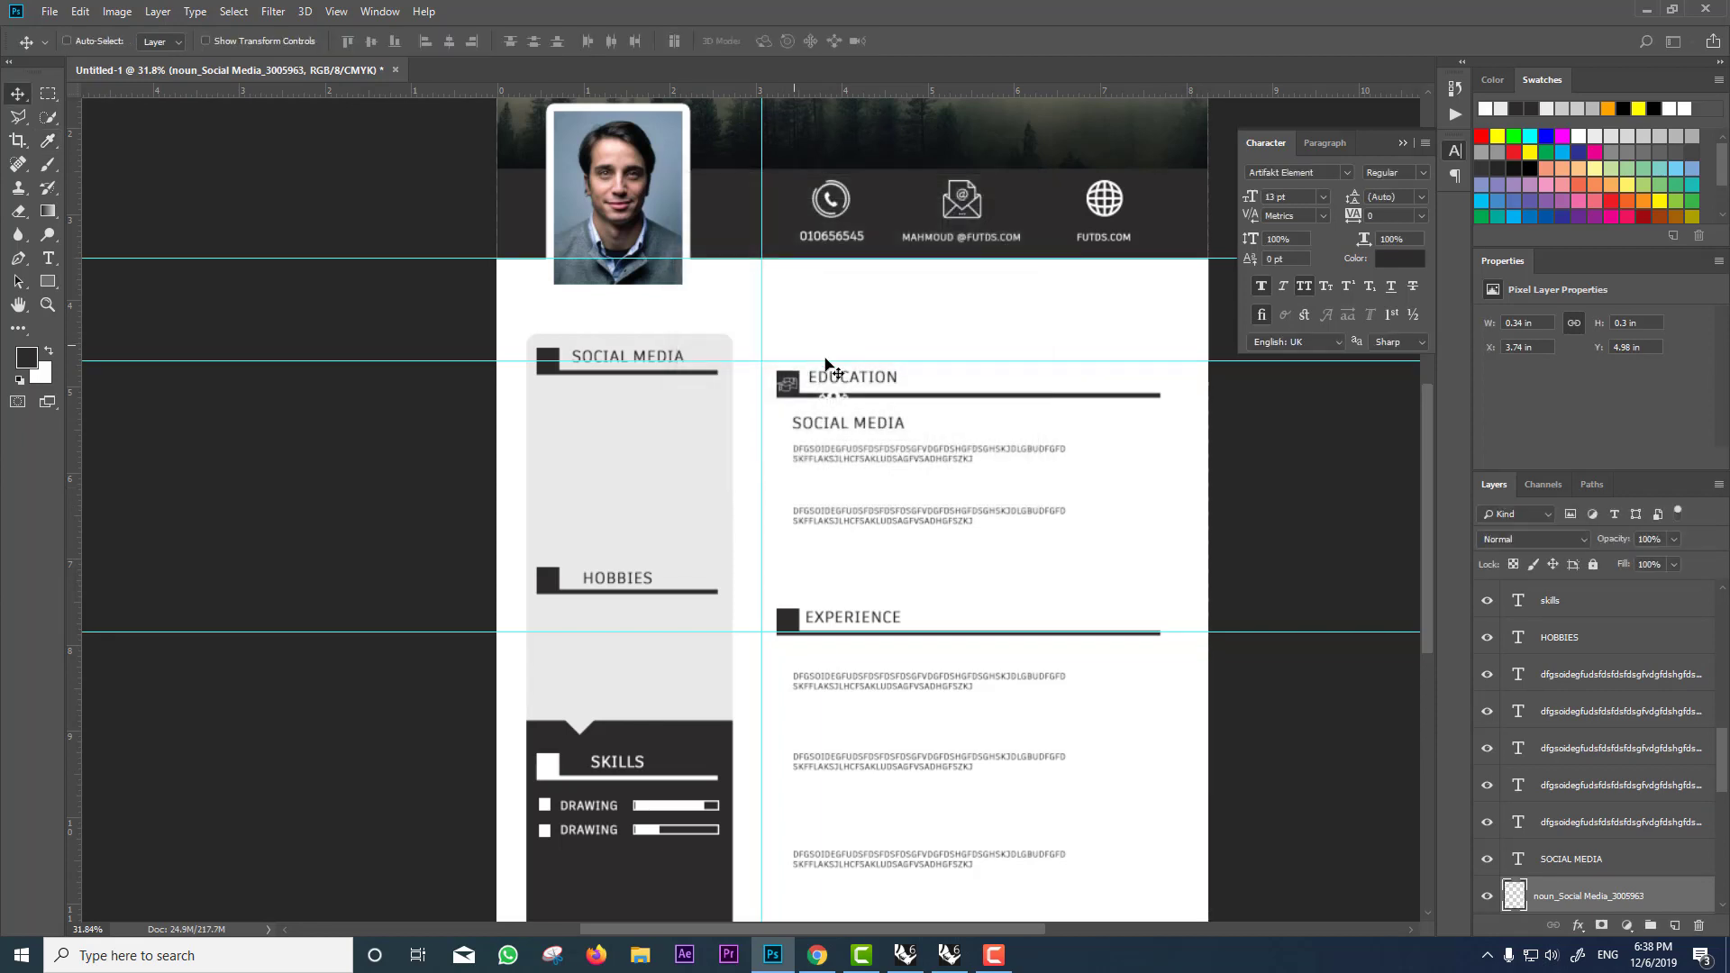
Step: Move the icon into the square beside the sidebar SOCIAL MEDIA heading and resize it to fit
{"action": "scroll", "coordinate": [827, 365], "scroll_direction": "up", "scroll_amount": 2}
{"action": "left_click_drag", "start_coordinate": [826, 390], "coordinate": [399, 346]}
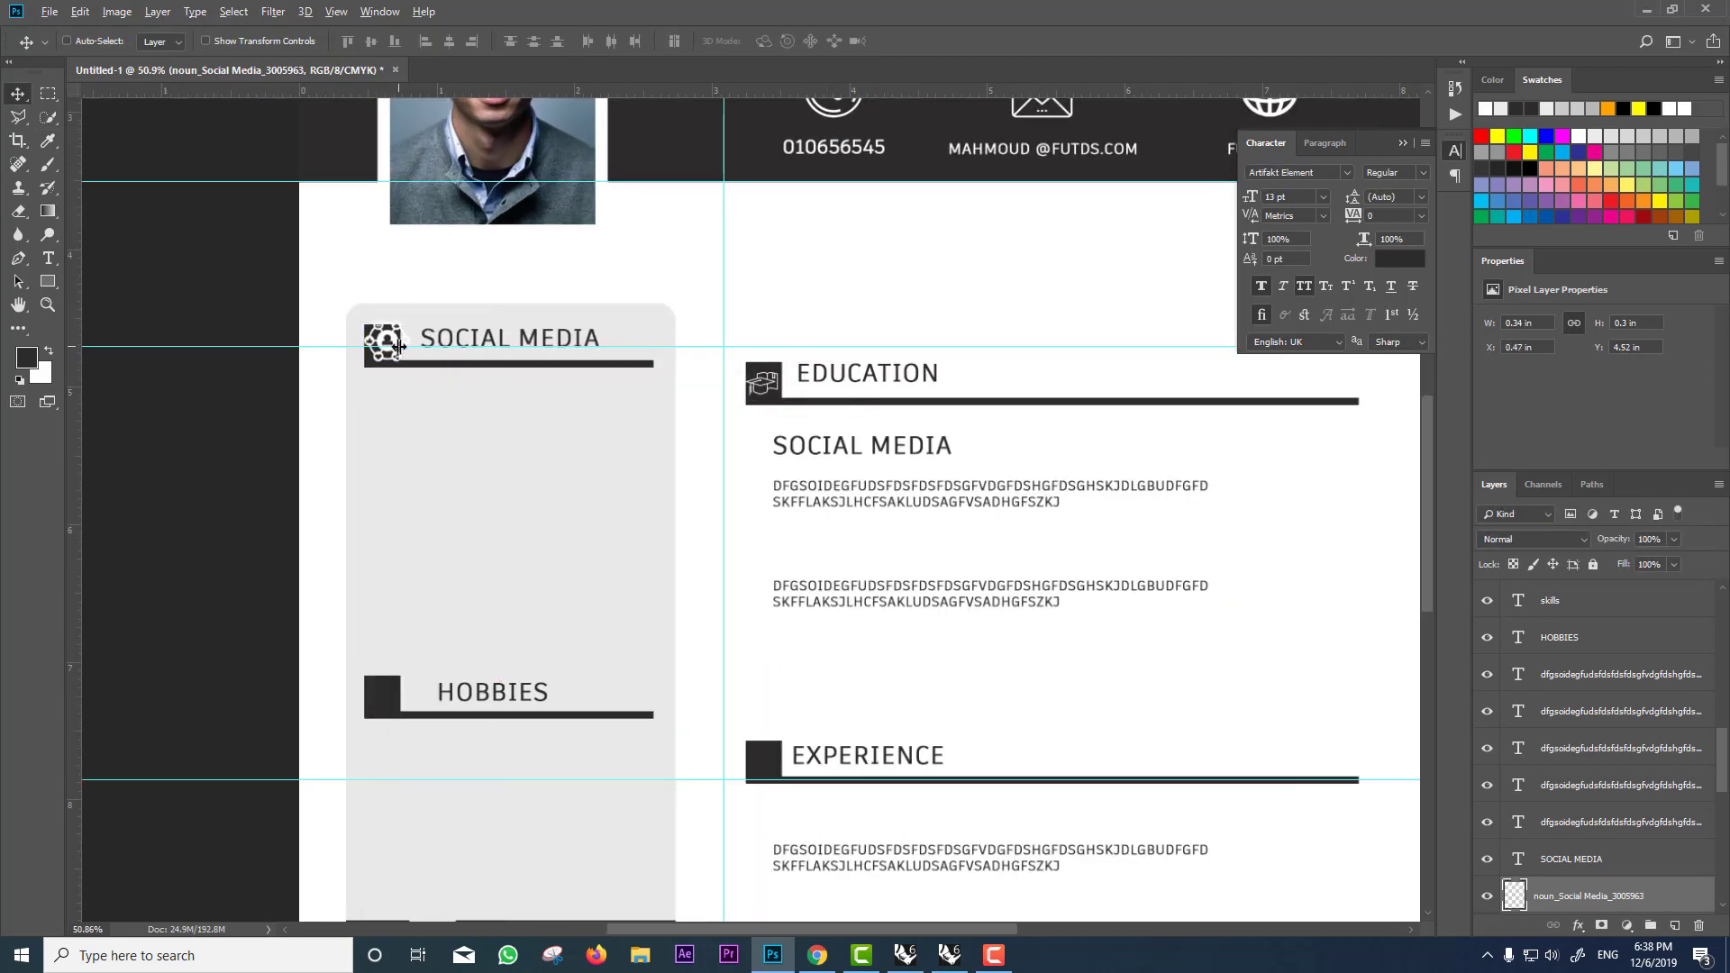
{"action": "scroll", "coordinate": [400, 347], "scroll_direction": "up", "scroll_amount": 3}
{"action": "key", "text": "ctrl+t"}
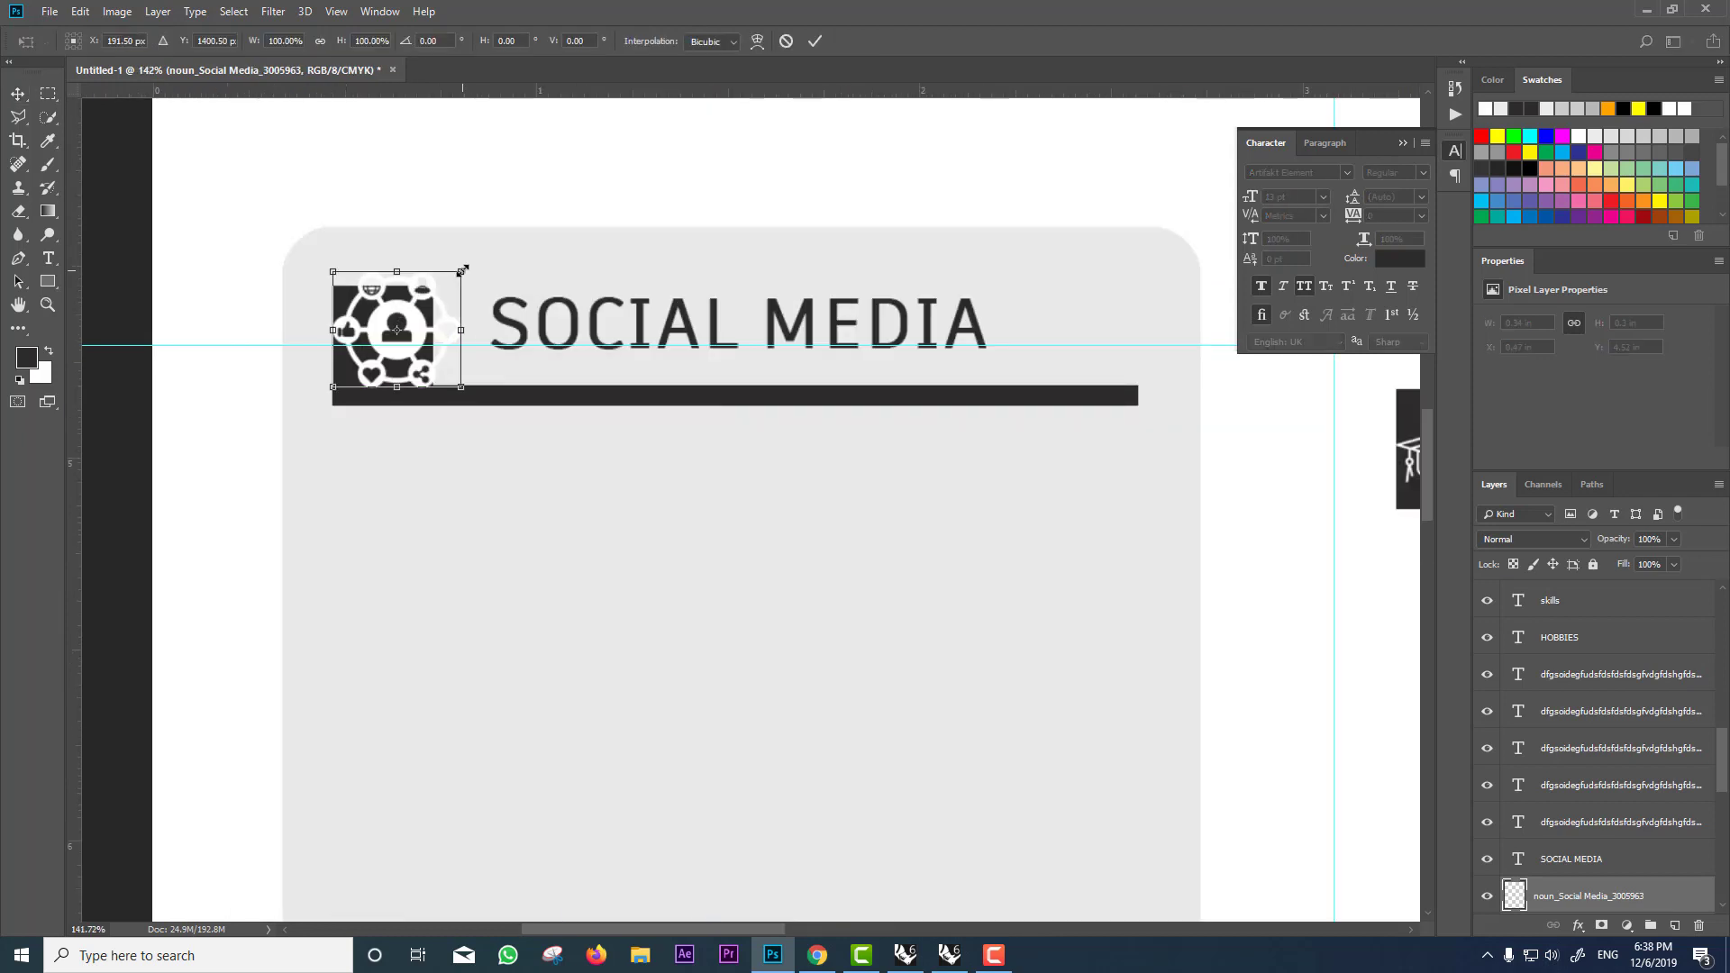
{"action": "left_click_drag", "start_coordinate": [462, 270], "coordinate": [402, 330]}
{"action": "key", "text": "Return"}
{"action": "scroll", "coordinate": [401, 329], "scroll_direction": "down", "scroll_amount": 5}
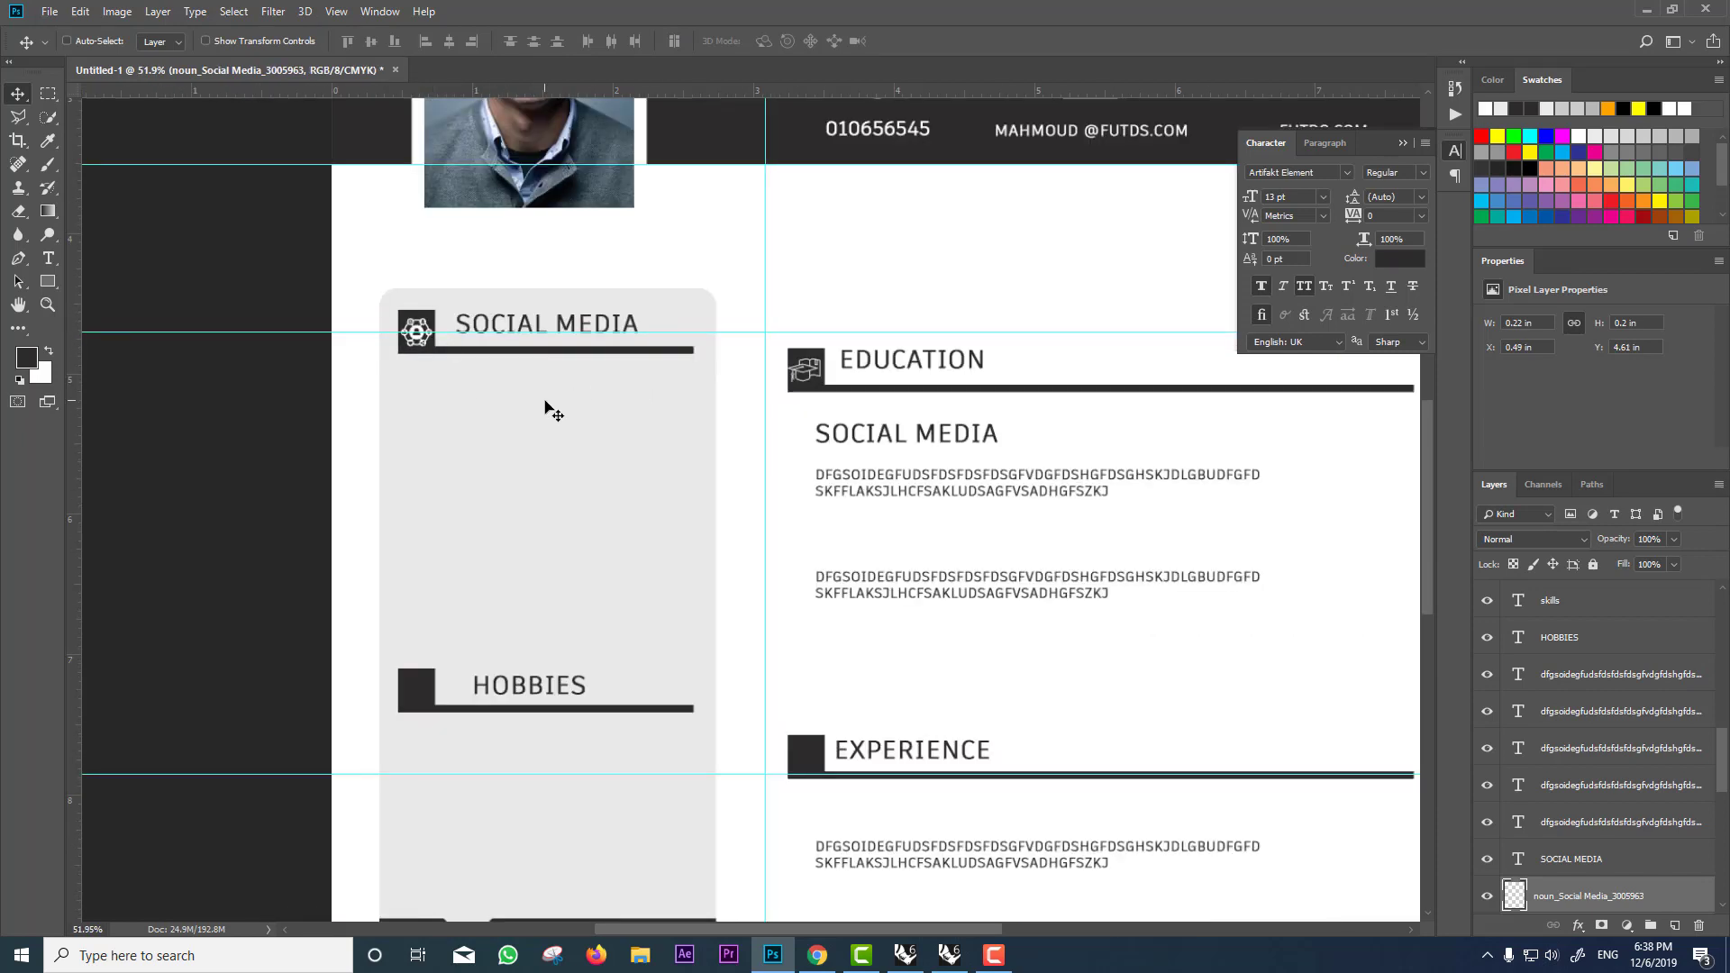
Step: Duplicate the SOCIAL MEDIA subheading under EDUCATION further down the page above the next paragraph
{"action": "scroll", "coordinate": [549, 406], "scroll_direction": "down", "scroll_amount": 3}
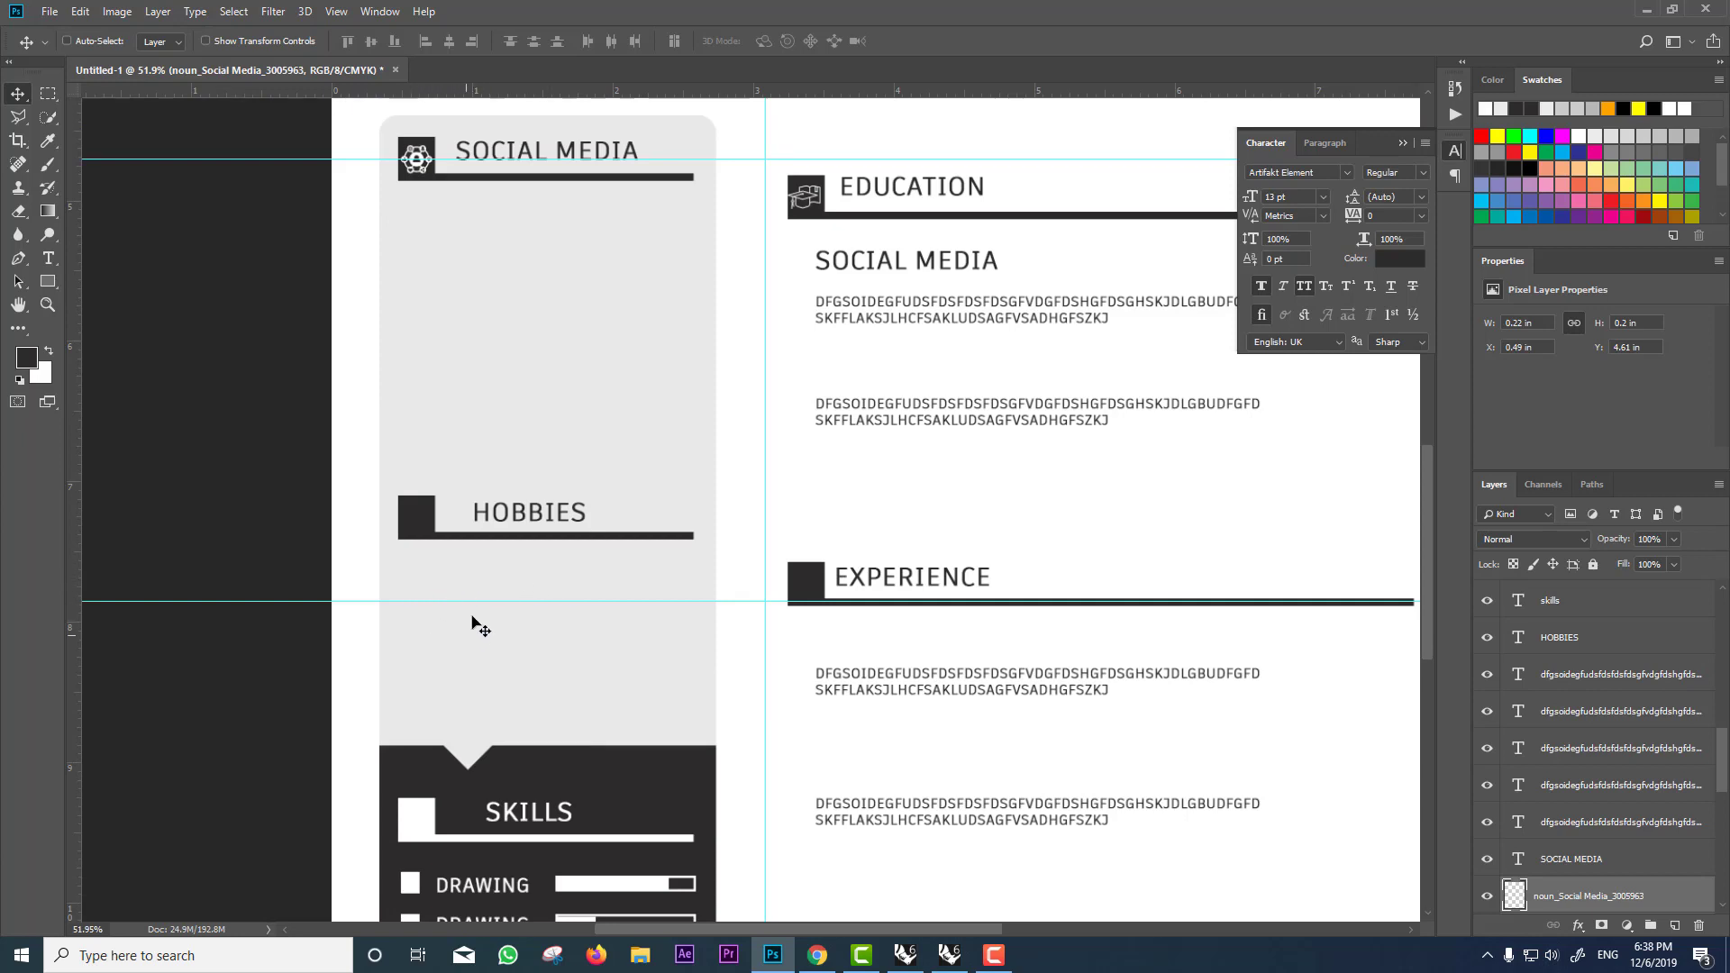
{"action": "scroll", "coordinate": [685, 635], "scroll_direction": "down", "scroll_amount": 2}
{"action": "scroll", "coordinate": [685, 621], "scroll_direction": "down", "scroll_amount": 1}
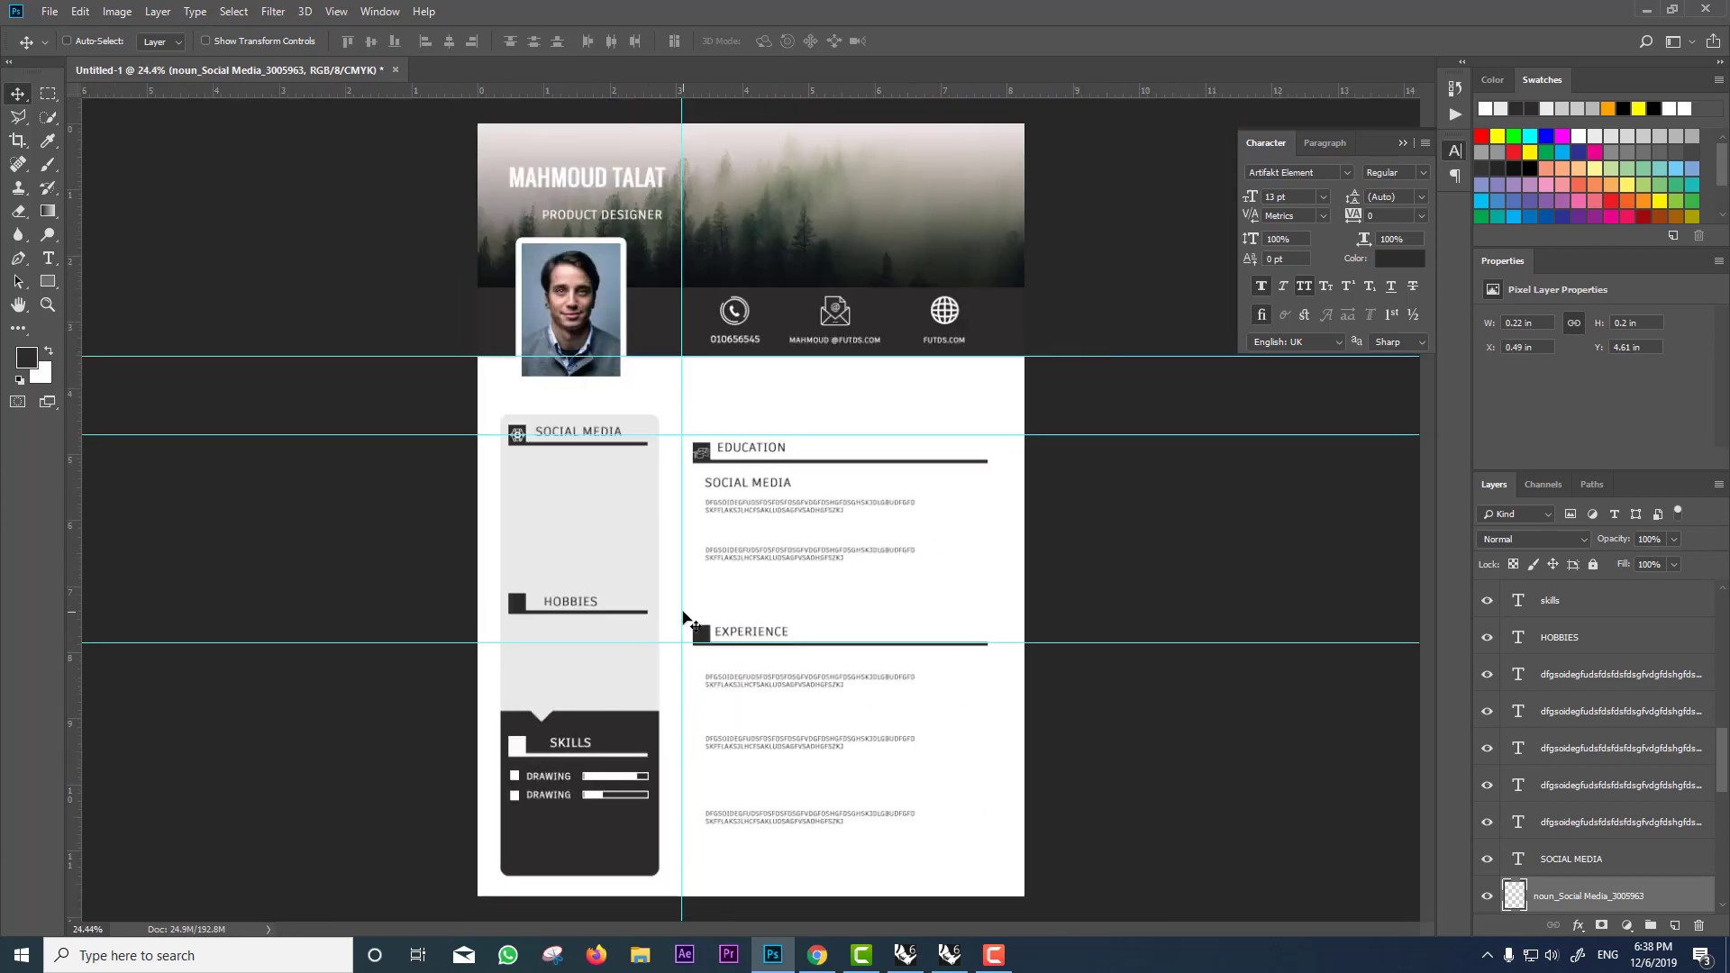
{"action": "left_click", "coordinate": [748, 484], "text": "ctrl"}
{"action": "left_click_drag", "start_coordinate": [748, 484], "coordinate": [748, 802]}
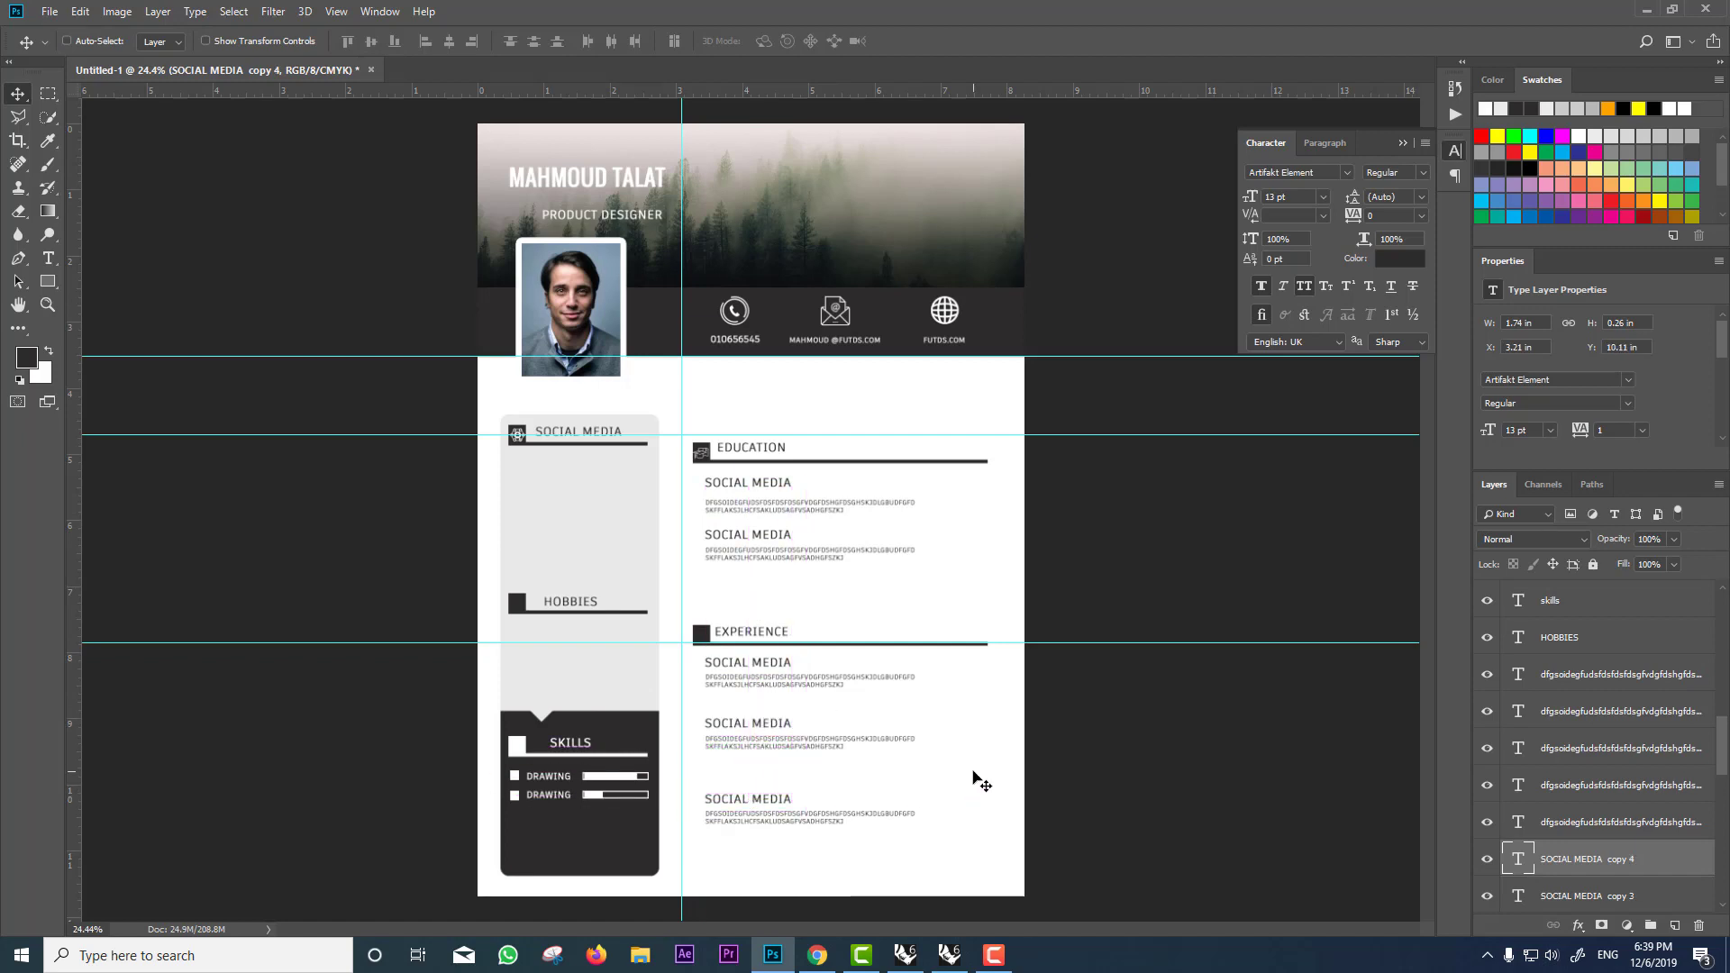